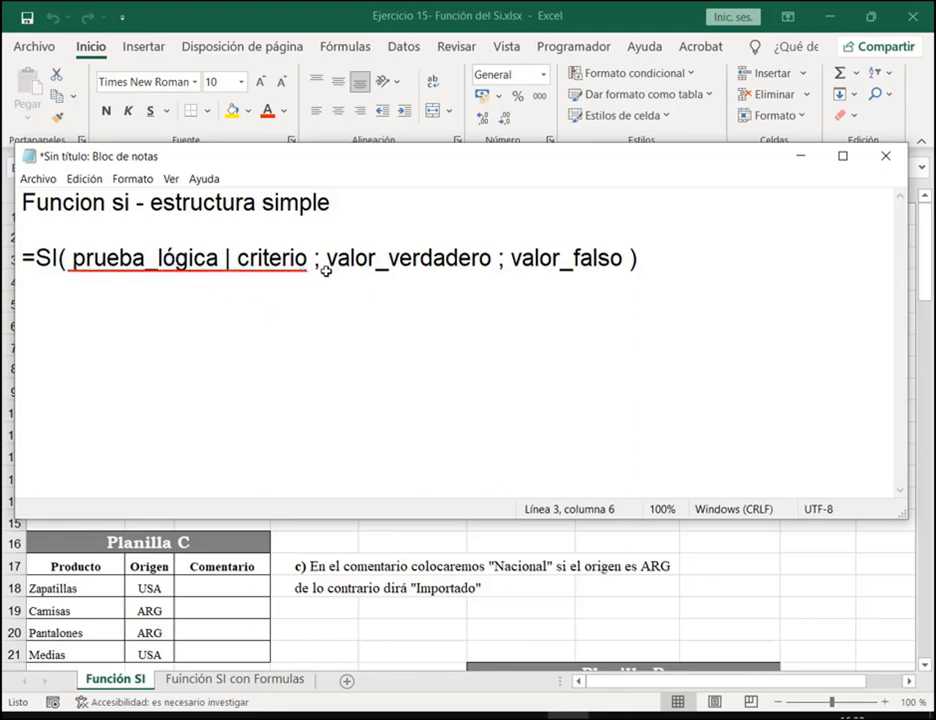
drag(326, 270, 622, 268)
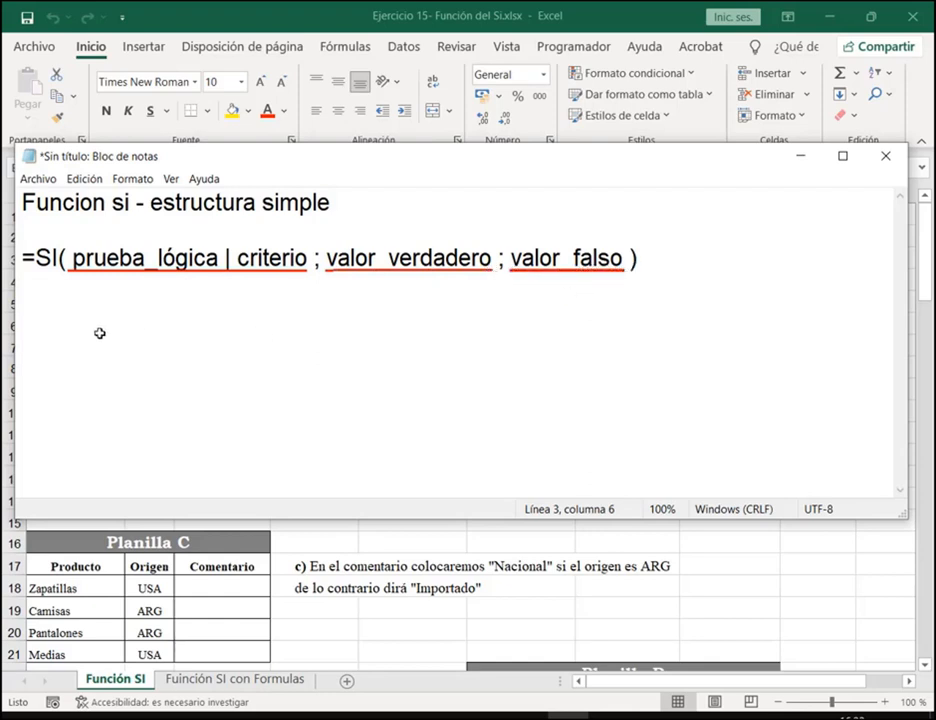
key(Escape)
Add the heading "prueba lógica:" two lines below the =SI formula in the note
click(645, 259)
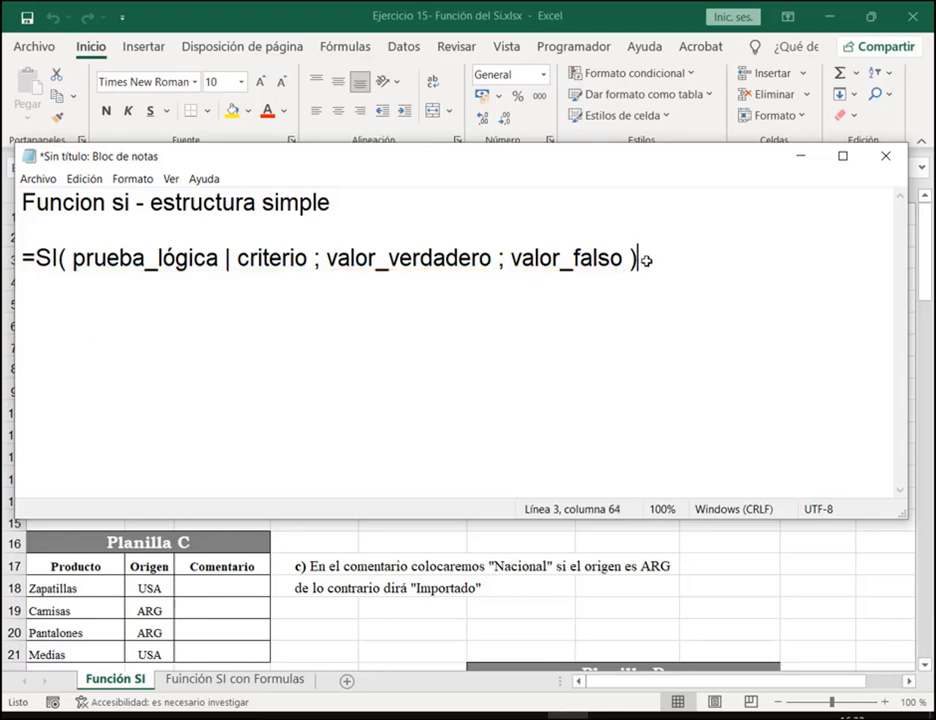
key(Return)
key(Return)
text(prueba)
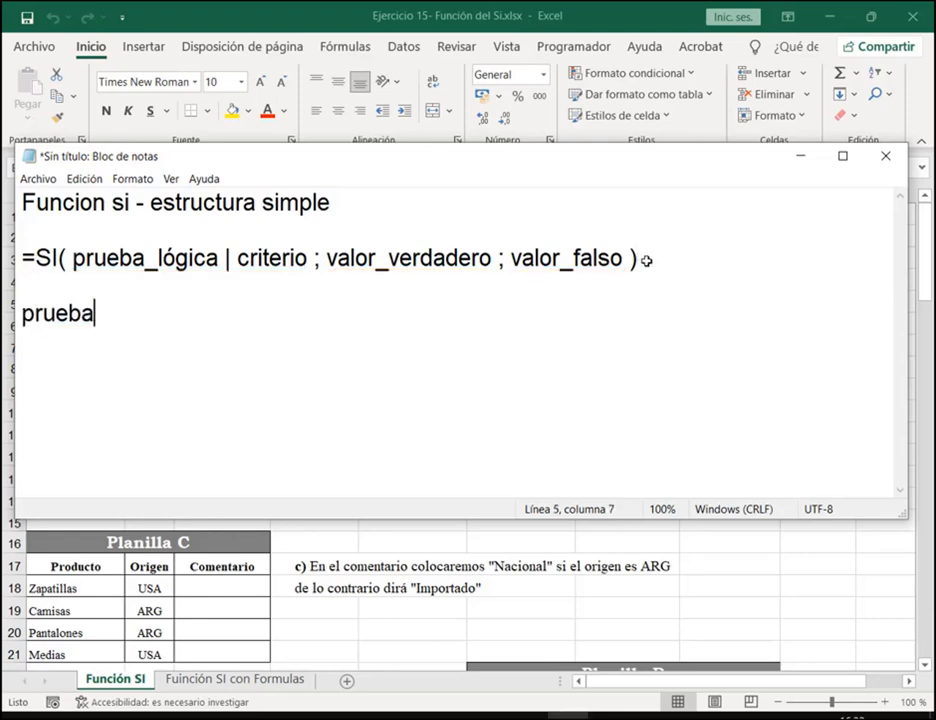
text( lófica)
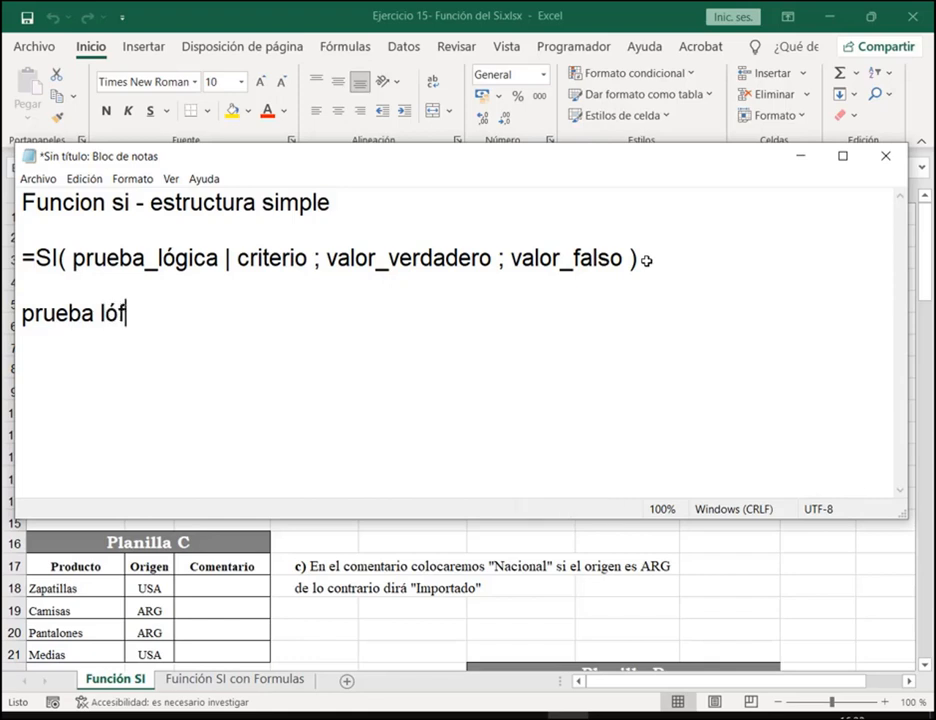
key(BackSpace)
key(BackSpace)
key(BackSpace)
key(BackSpace)
text(gica)
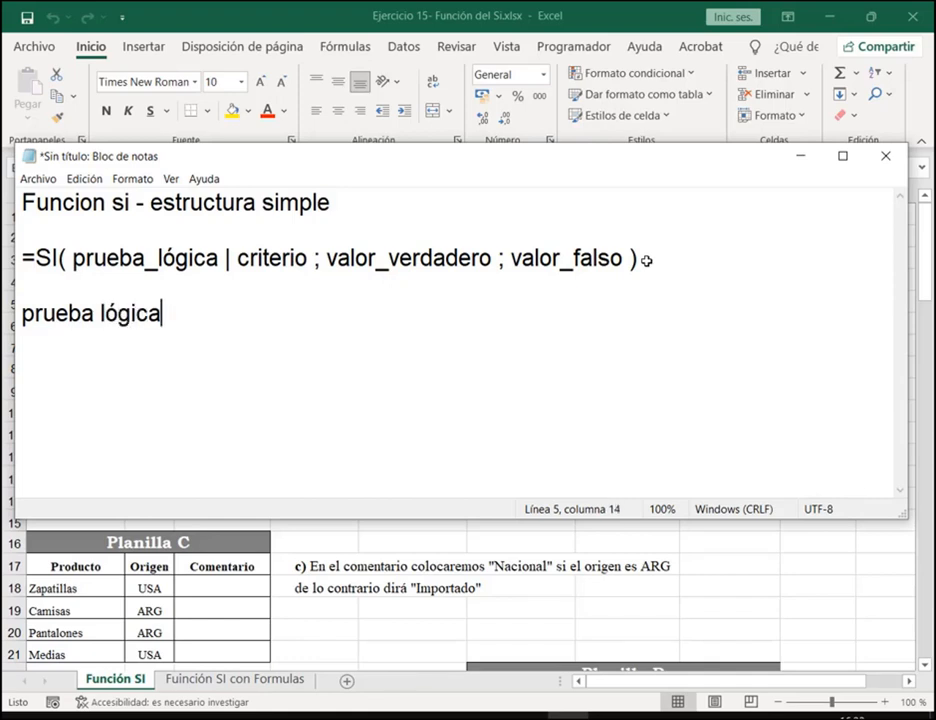
text(:)
Write "celda {operadores lógicos}" on the line under the "prueba lógica:" heading
key(Return)
text(celda)
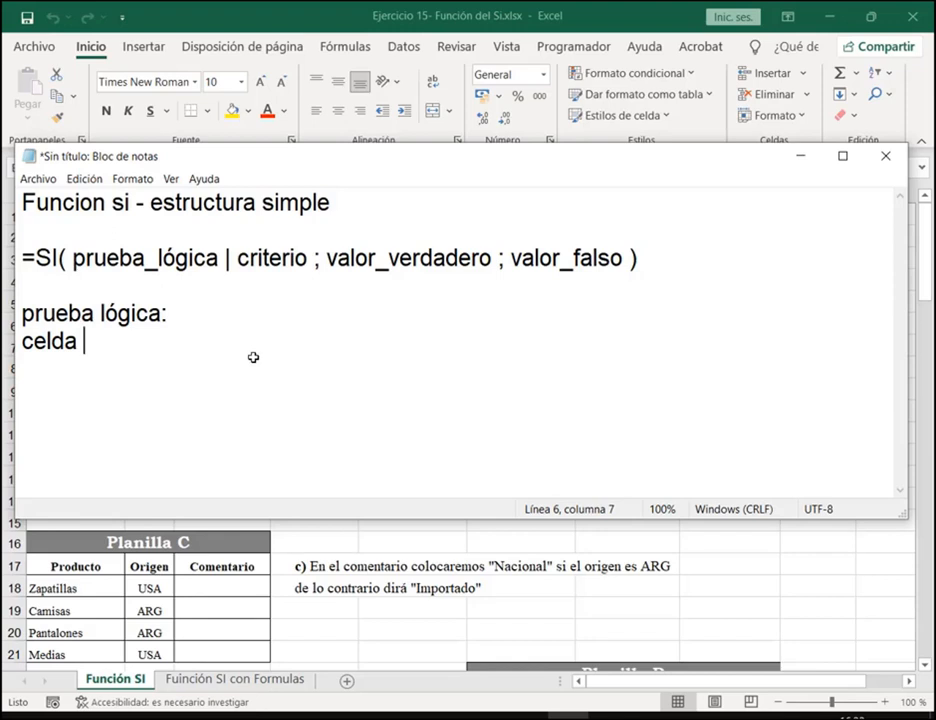
text({operadores lógicos)
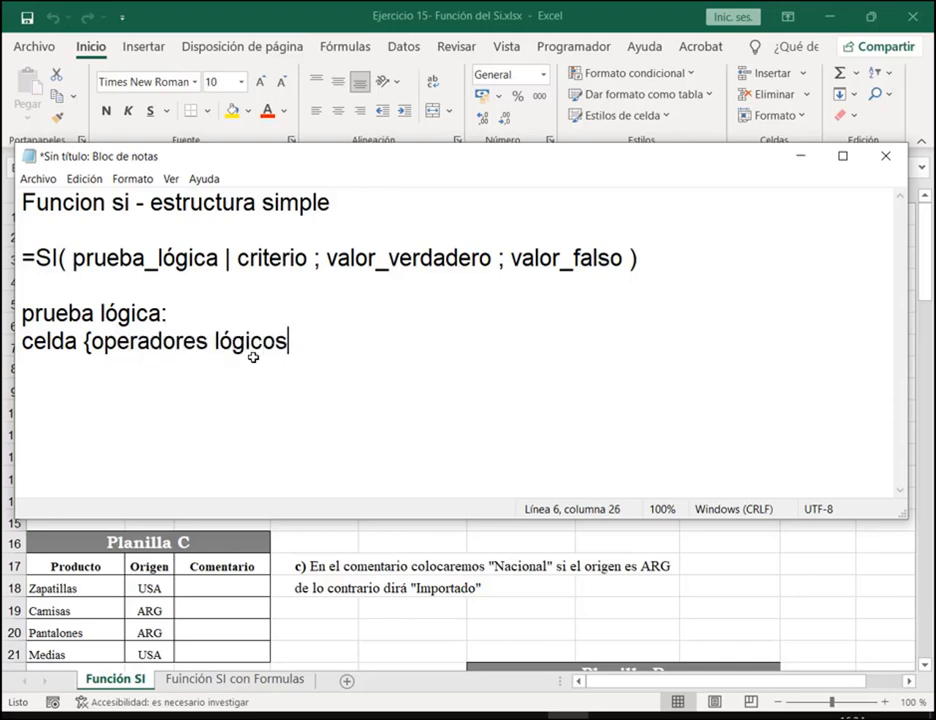
text(})
Leave a blank line and start the operator list with "> Mayor que" and "< Menor que", aligning their descriptions with two spaces
key(Return)
key(Return)
text(> Mayor que)
key(Return)
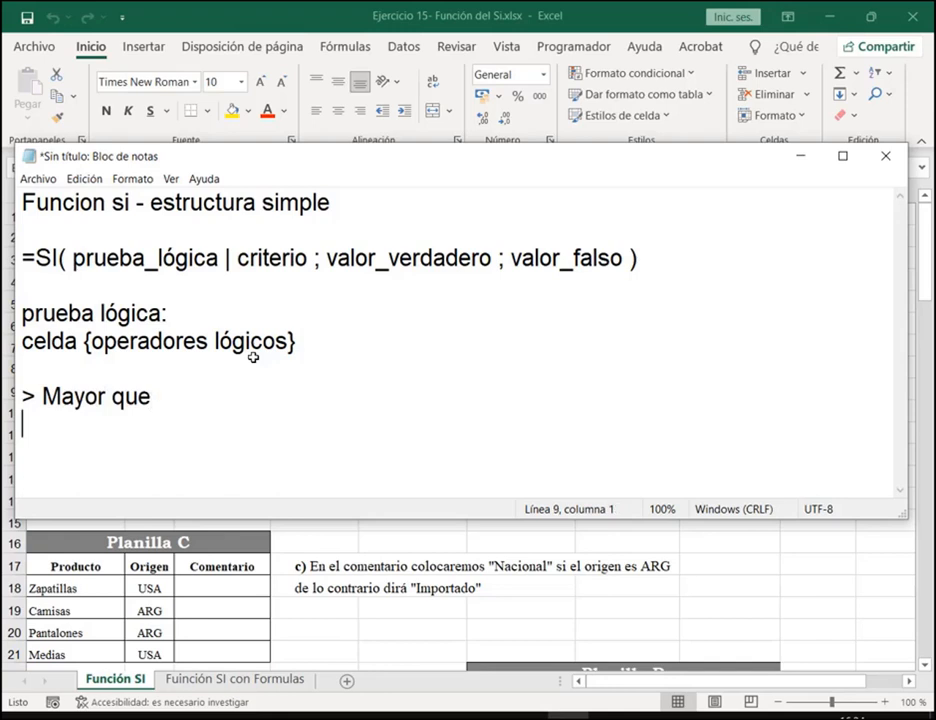
text(<)
key(Up)
key(Right)
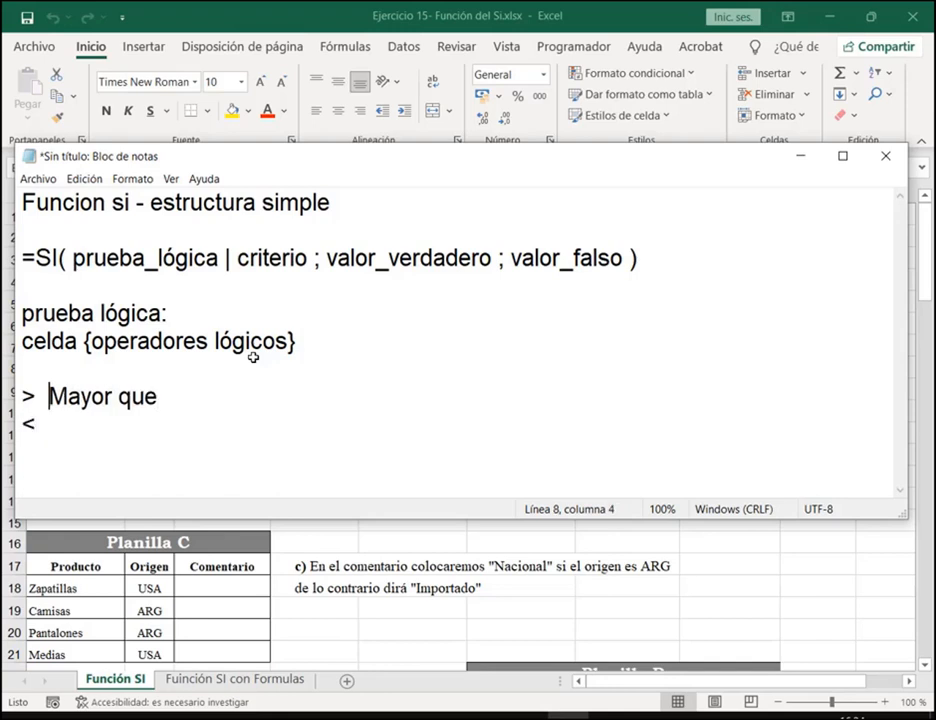
key(Down)
text(Menor )
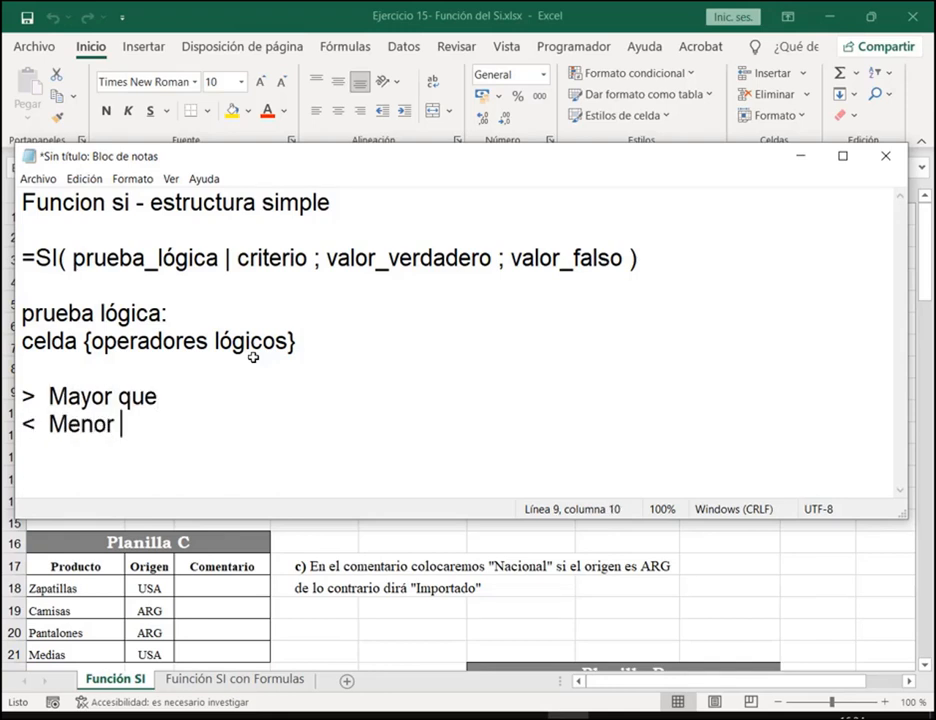
text(que)
Add the lines ">= Mayor e igual que" and "<= Menor e igual que" to the operator list
key(Return)
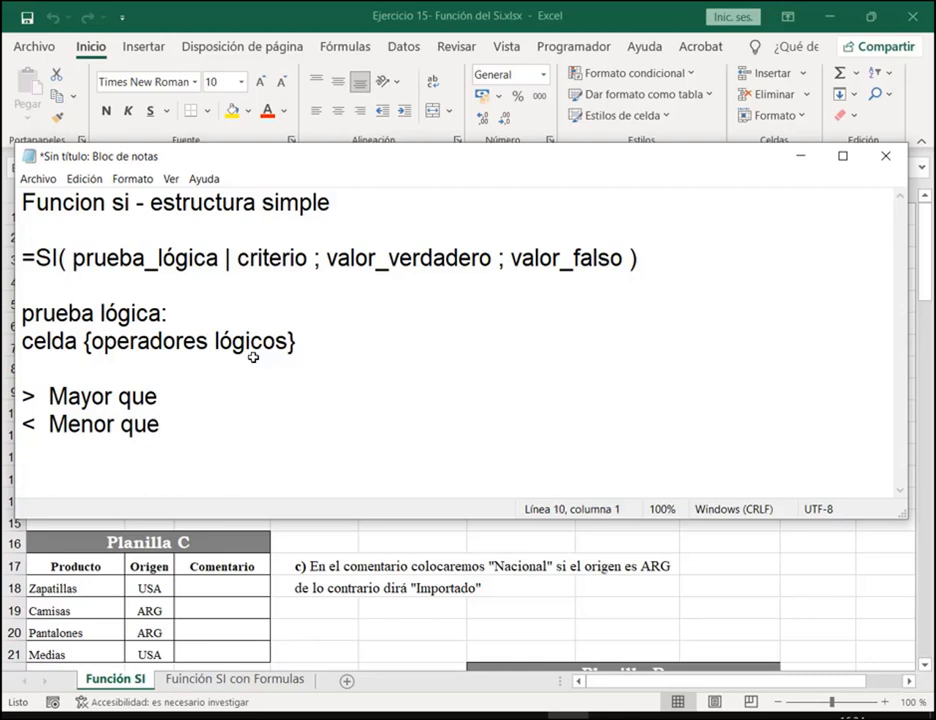
text(=)
key(BackSpace)
text(>))
key(BackSpace)
text(= Ma)
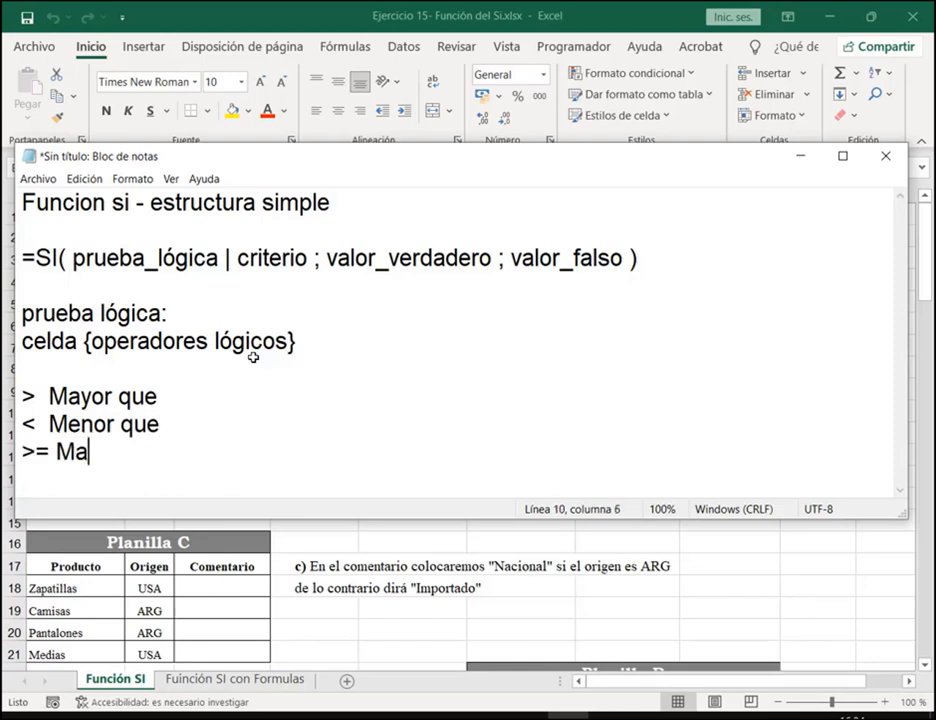
text(yor e ig)
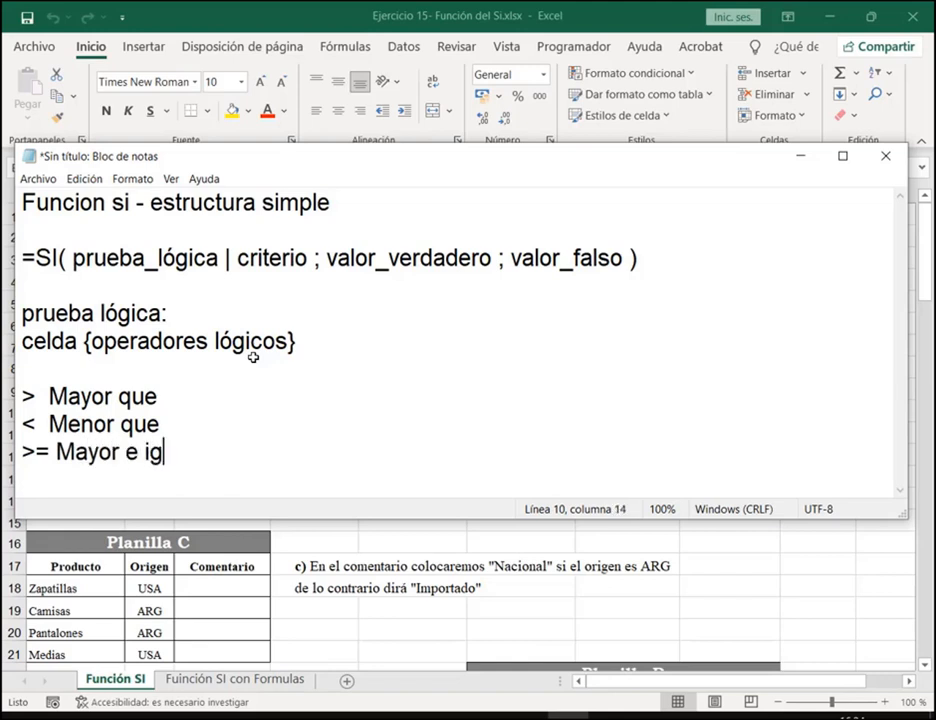
text(ual que)
key(Return)
text(<?)
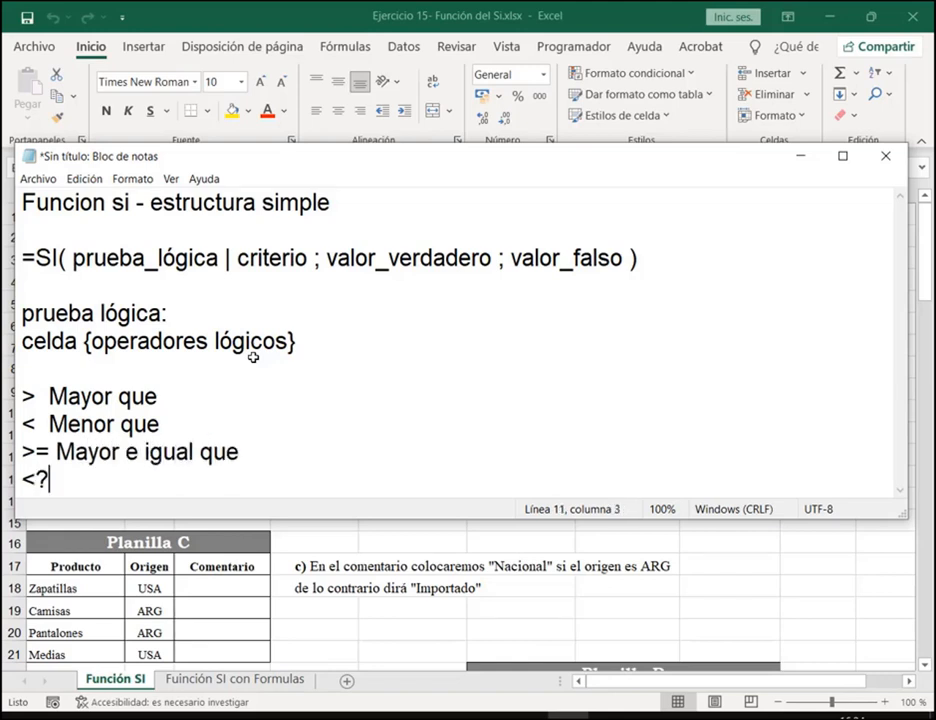
key(BackSpace)
text(= M)
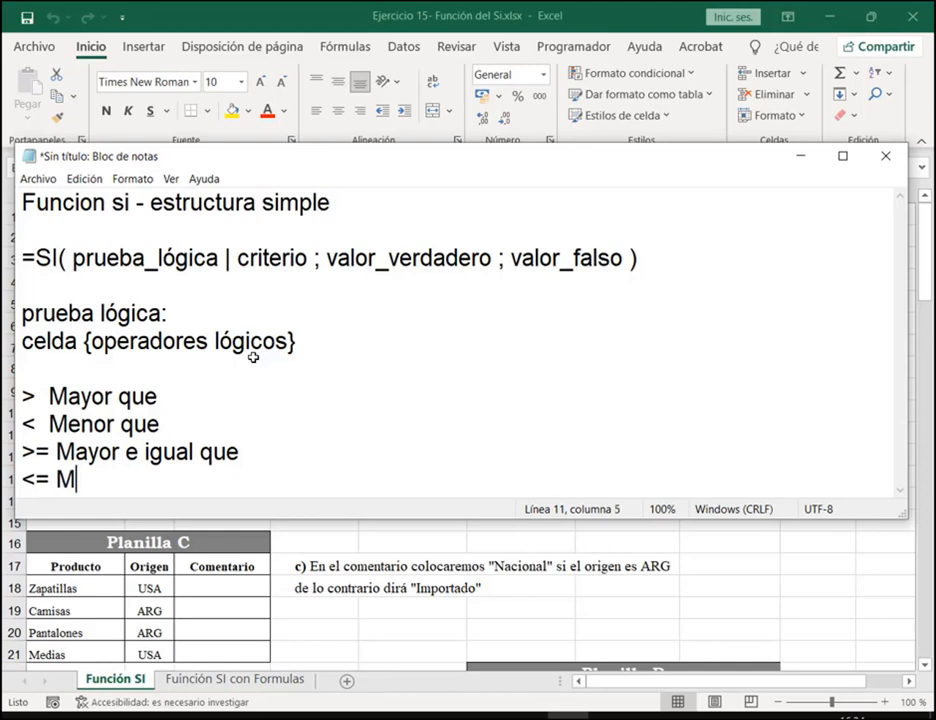
text(enor e igual que)
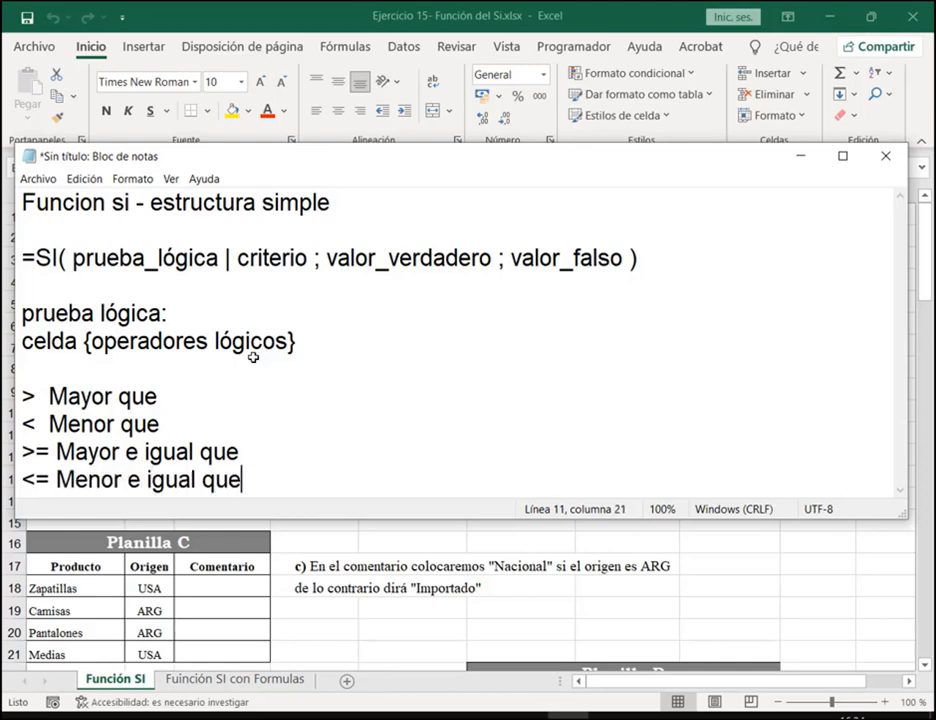
Complete the operator list with the lines "= Igual a" and "<> Distinto de"
key(Return)
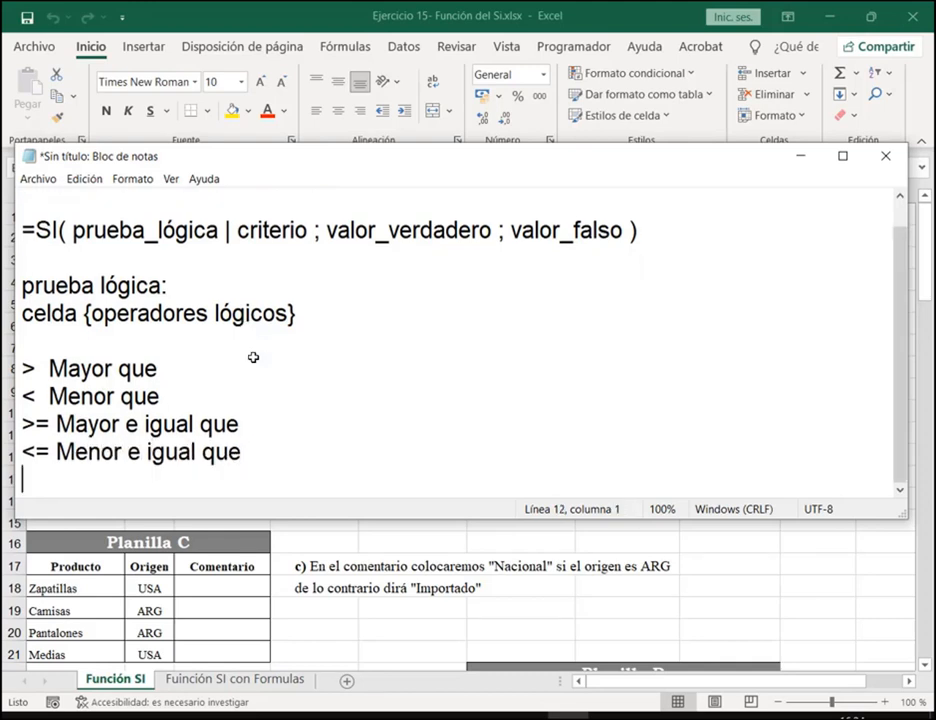
text(= Igu)
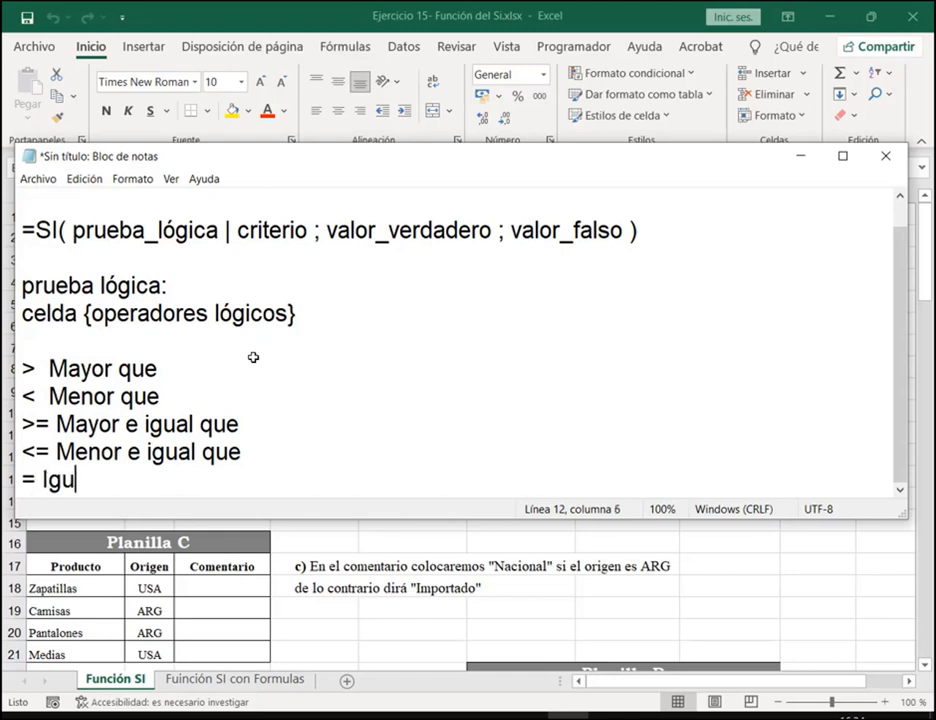
text(al a)
key(Return)
text(<>)
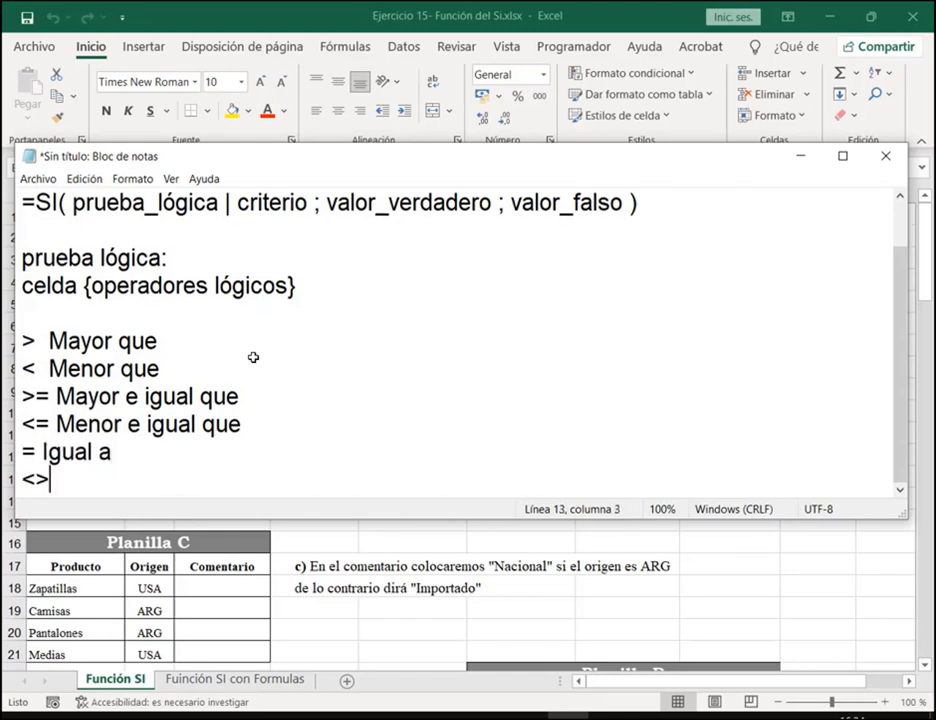
text( Distinto )
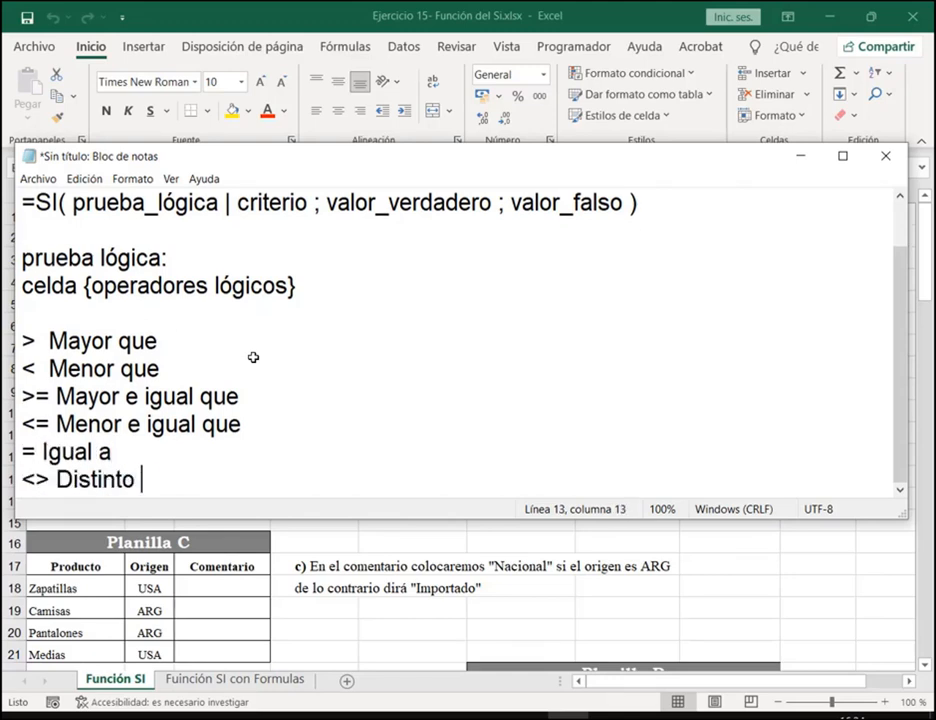
text(de)
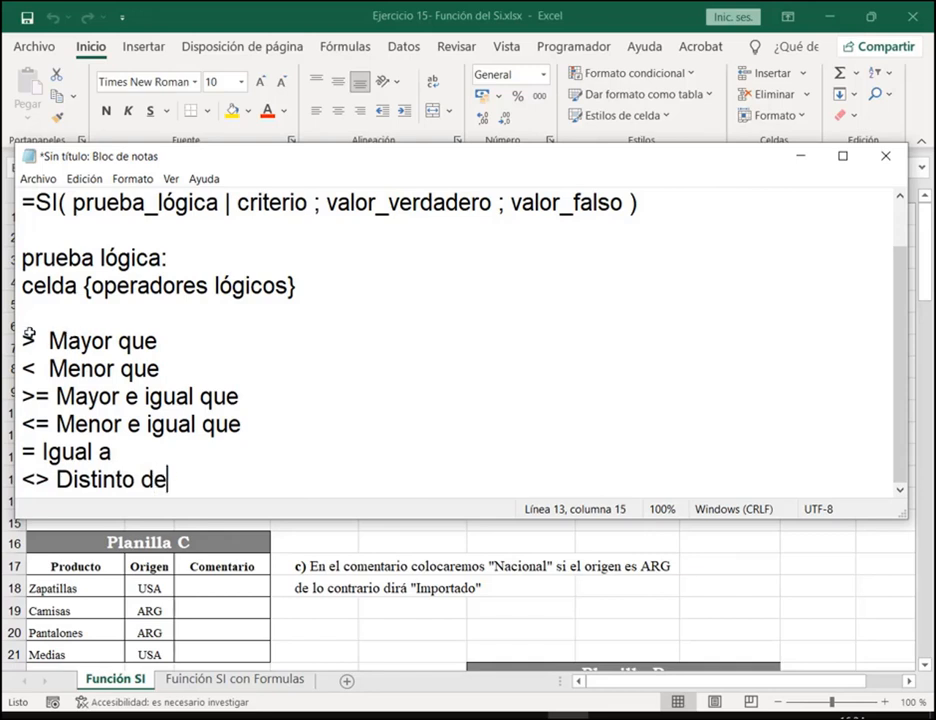
mouse_move(17, 328)
mouse_down()
mouse_move(276, 493)
mouse_move(266, 494)
mouse_up()
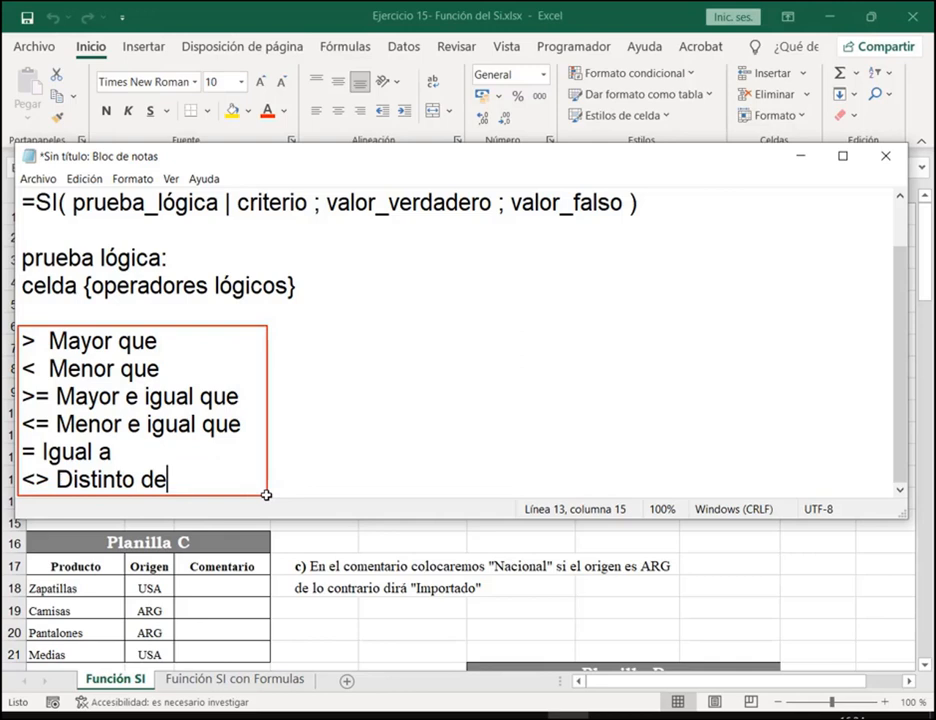
key(e)
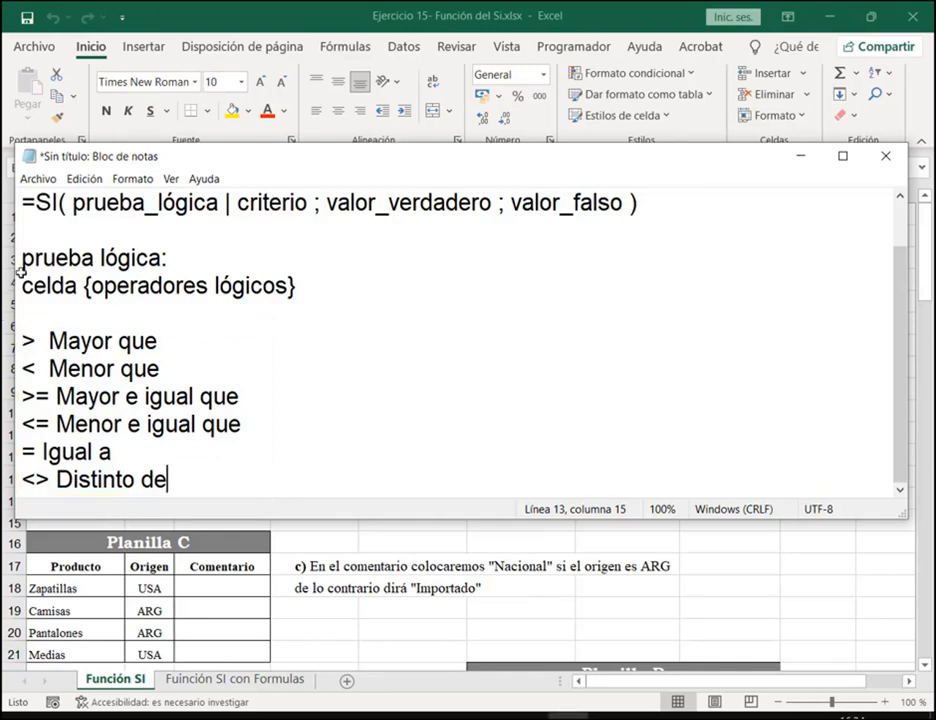
mouse_move(21, 276)
mouse_down()
mouse_move(92, 300)
mouse_move(78, 300)
mouse_up()
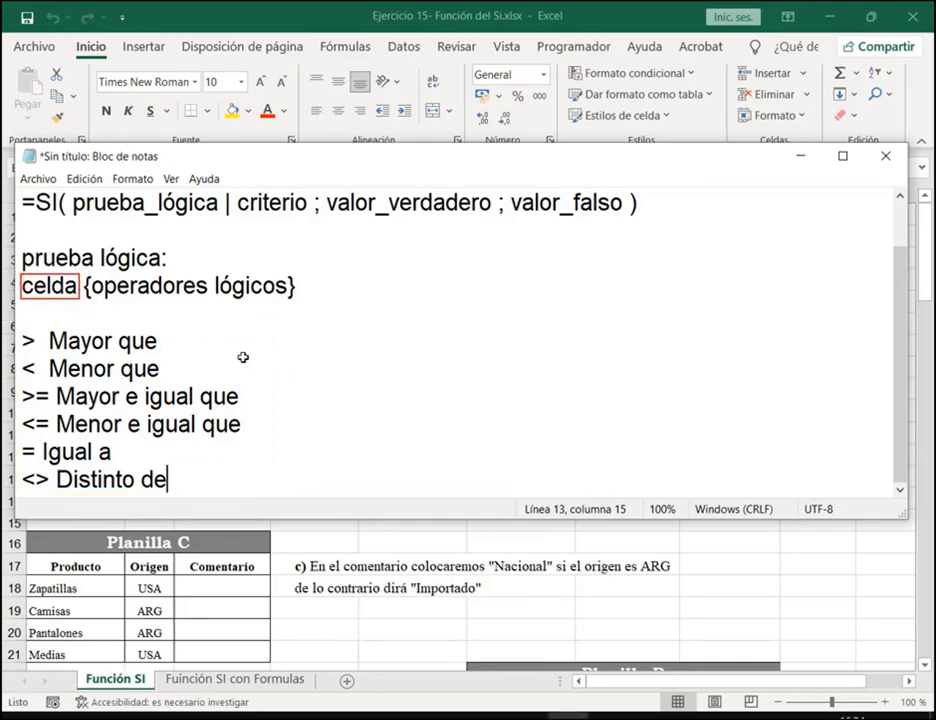
mouse_move(204, 312)
mouse_down()
mouse_move(146, 336)
mouse_move(165, 339)
mouse_up()
drag(231, 341, 160, 370)
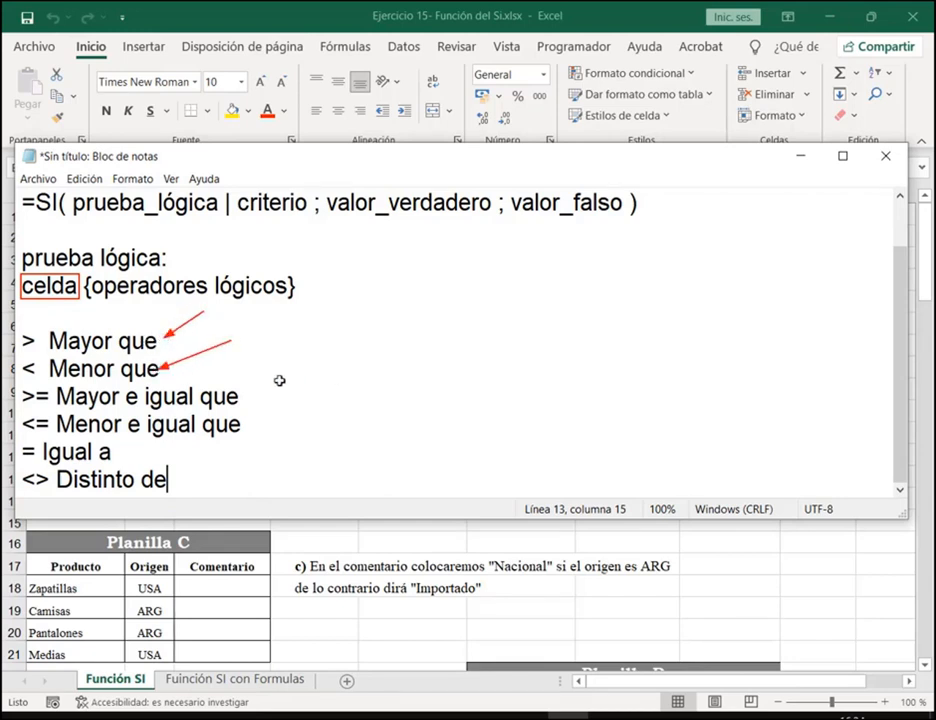
drag(290, 377, 246, 393)
drag(306, 403, 256, 420)
drag(185, 451, 119, 456)
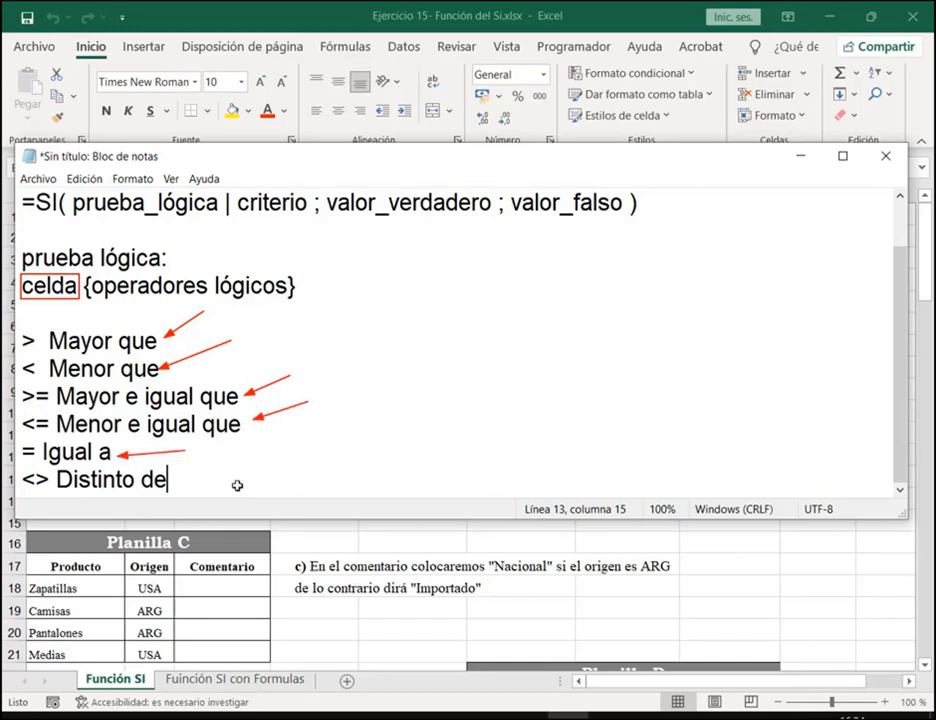
drag(254, 468, 175, 482)
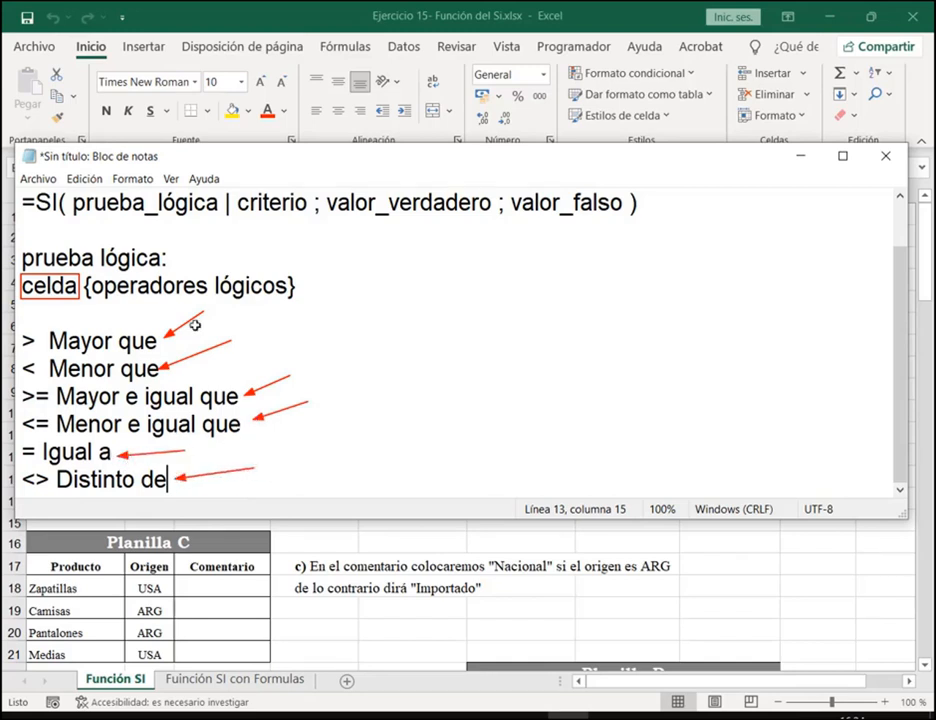
key(Escape)
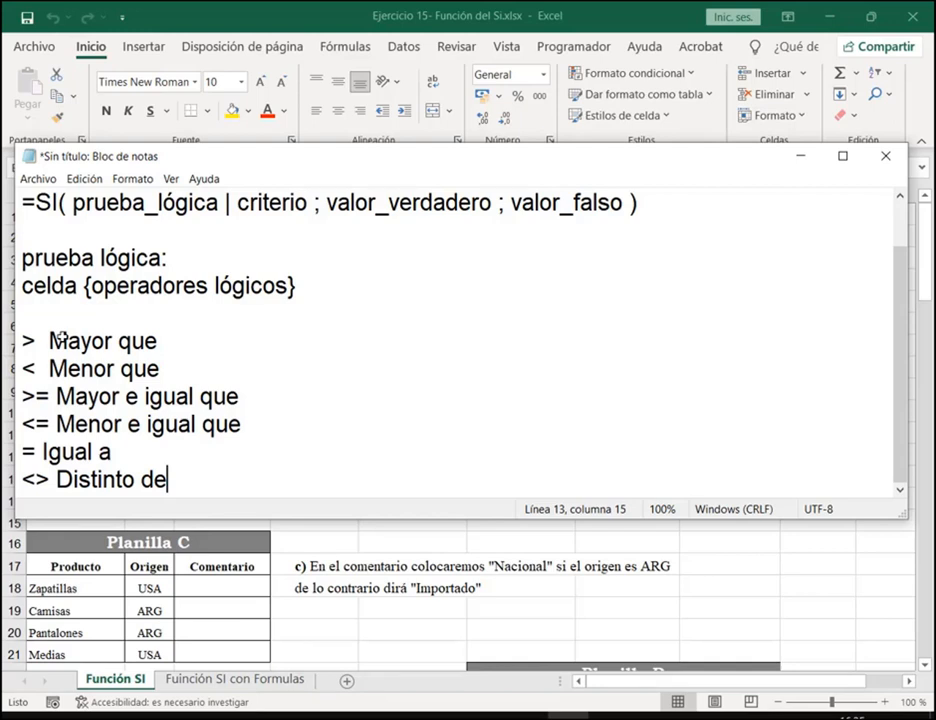
Append "valor de comparación" to the end of the "celda {operadores lógicos}" line
click(326, 287)
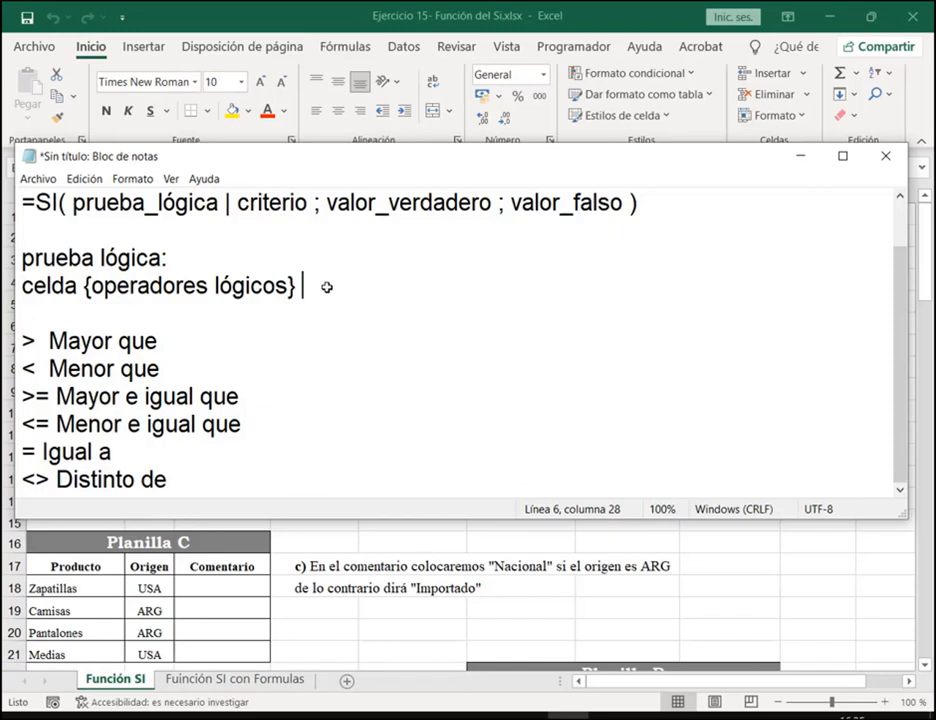
text(valor de )
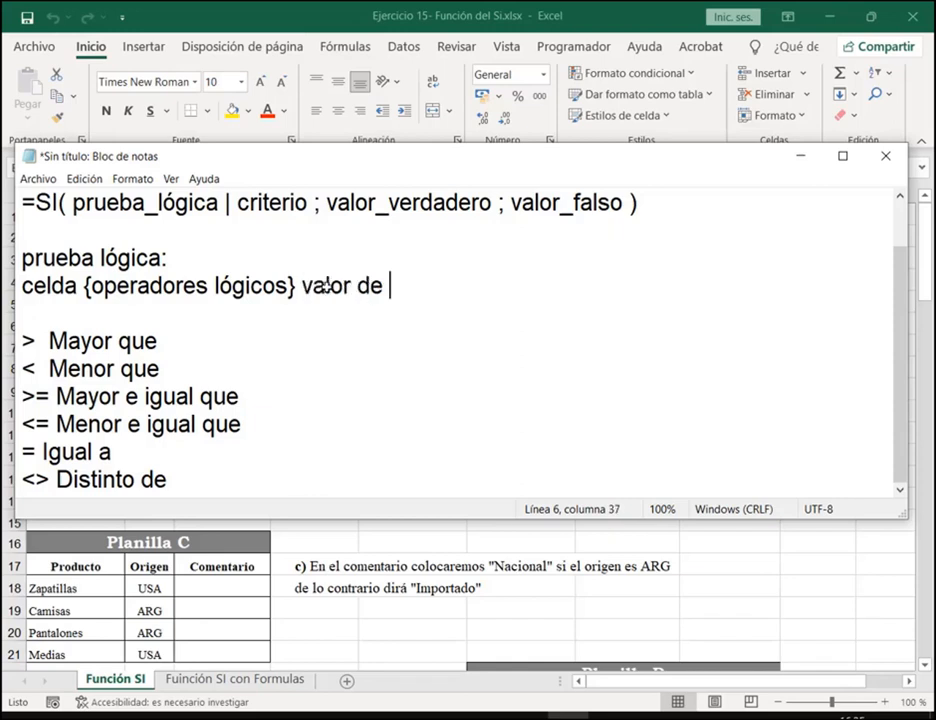
text(comparación)
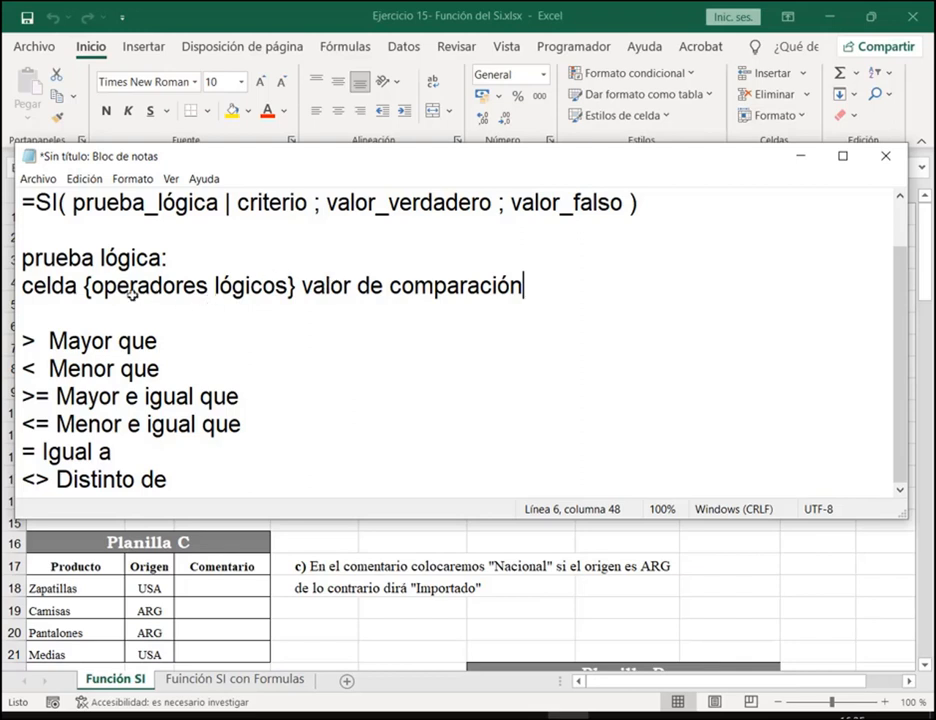
mouse_move(17, 266)
mouse_down()
mouse_move(86, 304)
mouse_move(292, 305)
mouse_up()
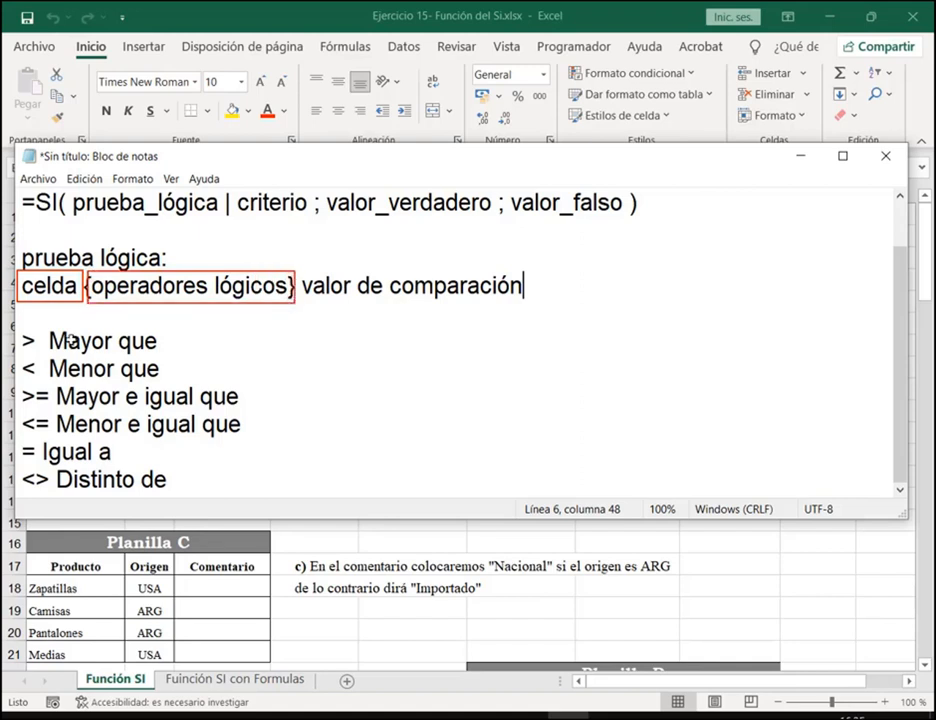
drag(244, 381, 12, 410)
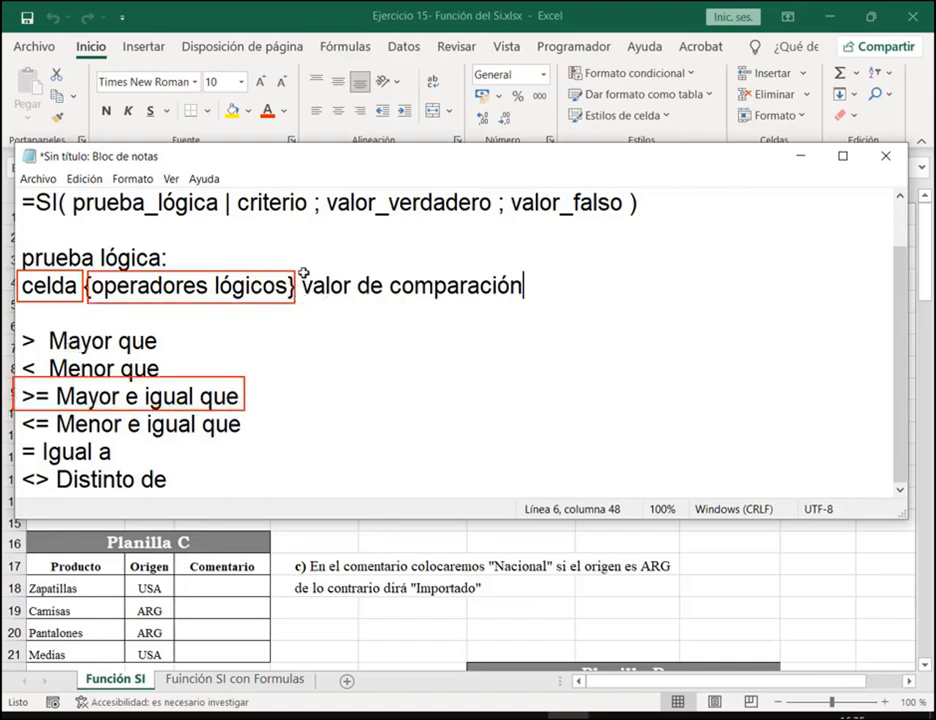
drag(302, 272, 527, 299)
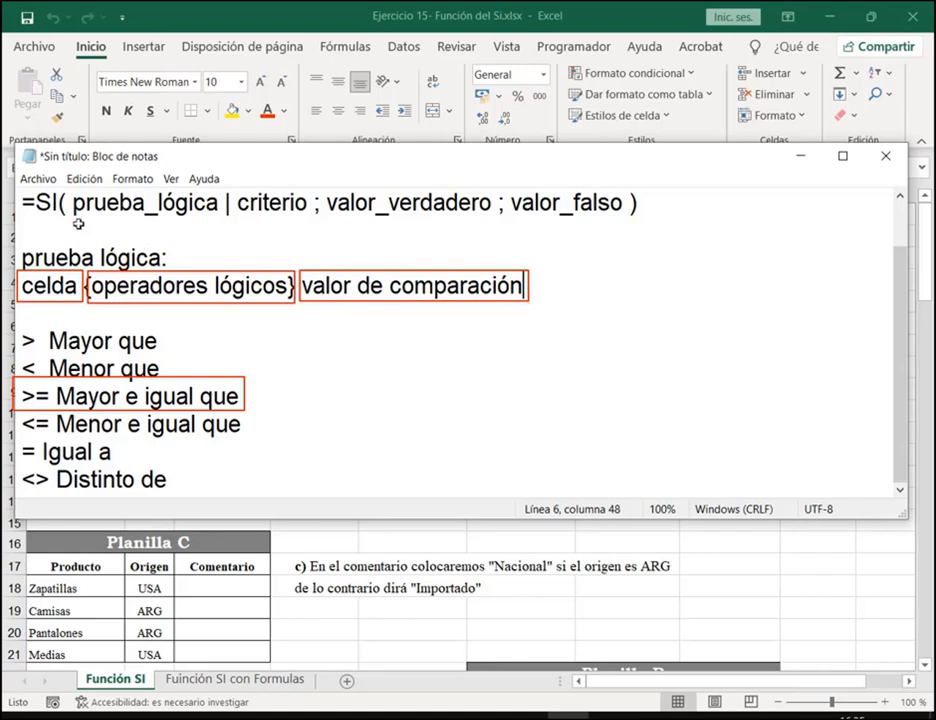
drag(76, 228, 66, 278)
key(Escape)
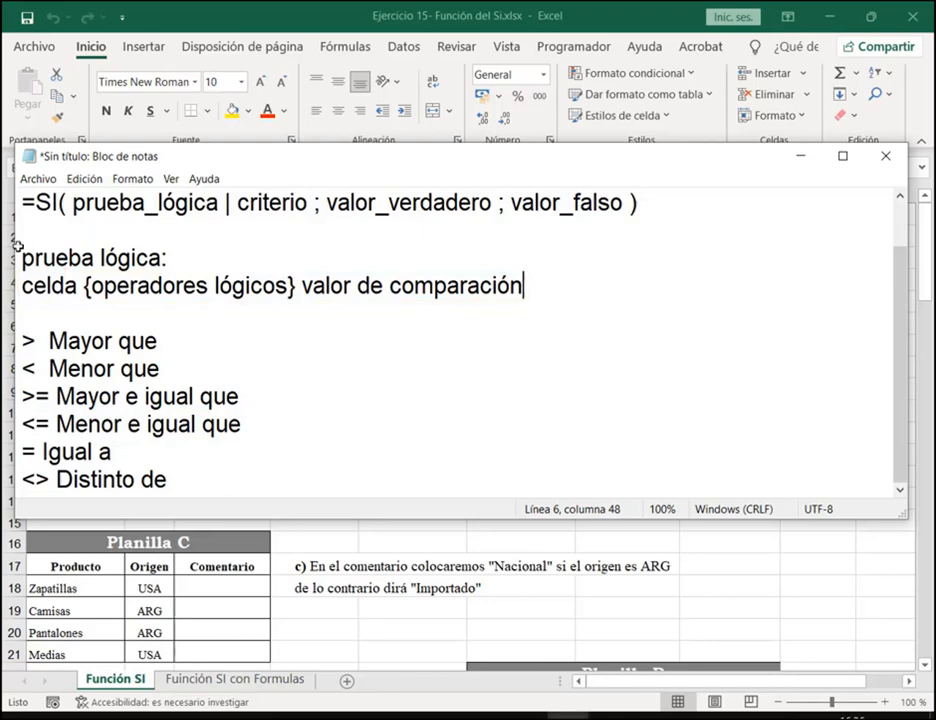
Temporarily underline the logical test argument in red and mark "celda", "{operadores lógicos}" and "valor de comparación" with red boxes and arrows, clearing the markings
drag(21, 285, 564, 290)
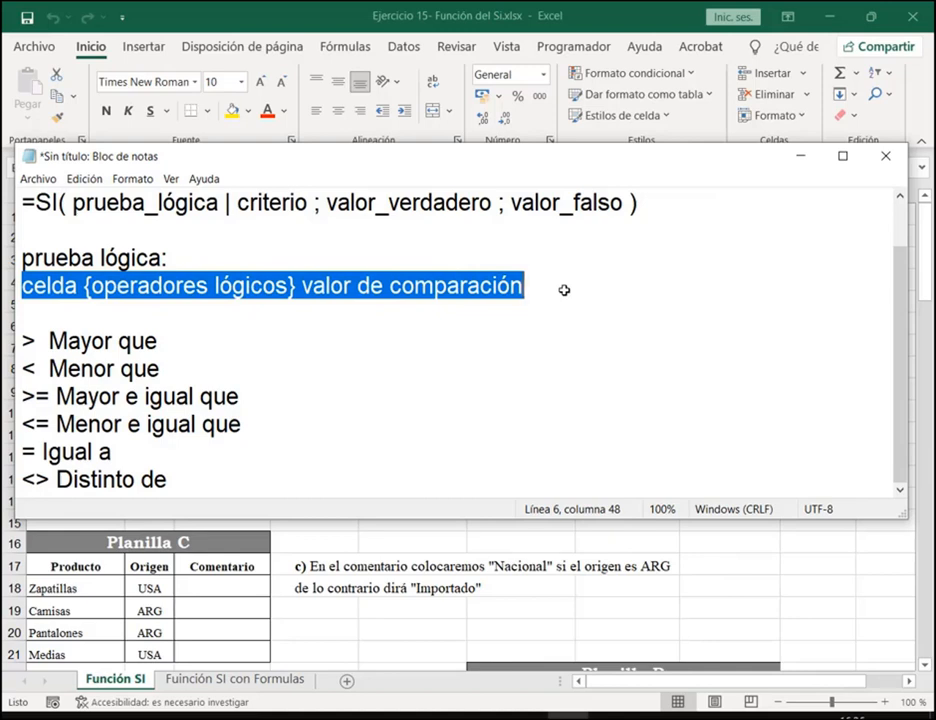
click(564, 290)
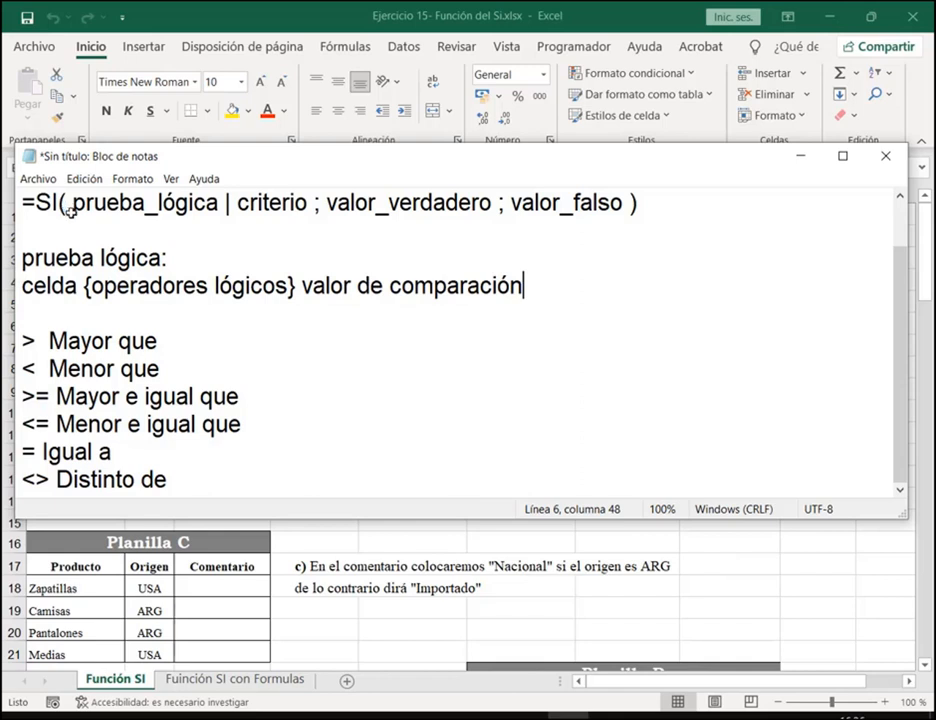
drag(69, 212, 307, 213)
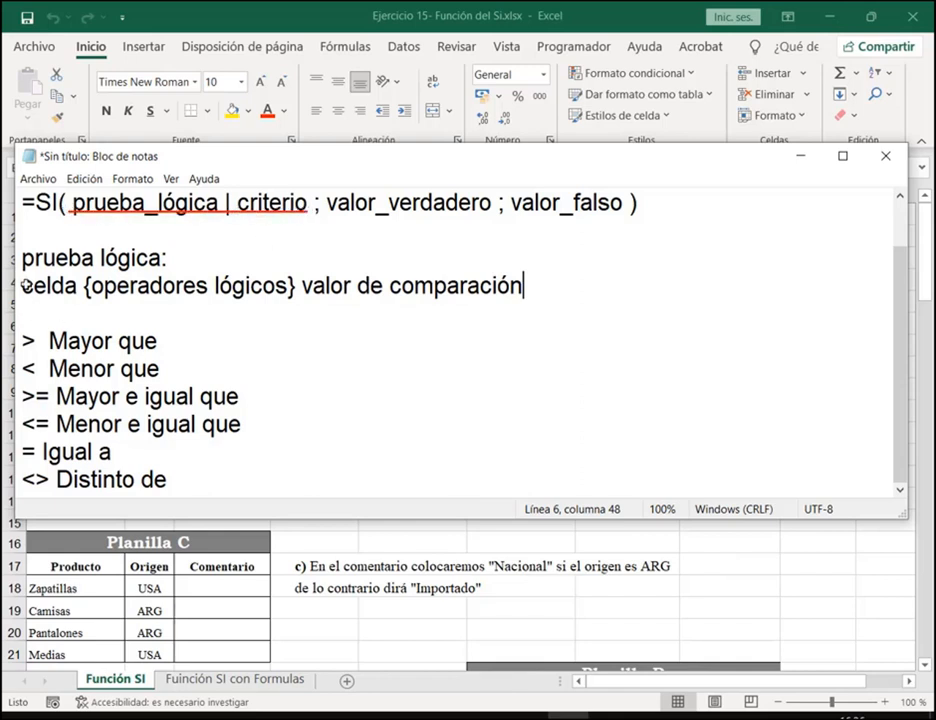
drag(18, 271, 79, 300)
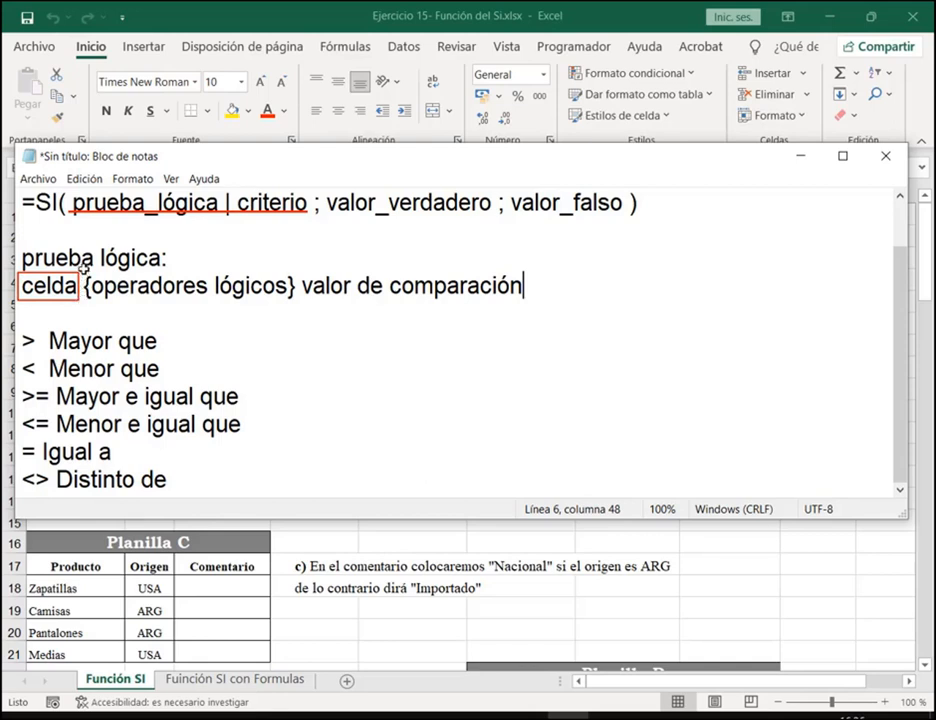
drag(83, 271, 297, 306)
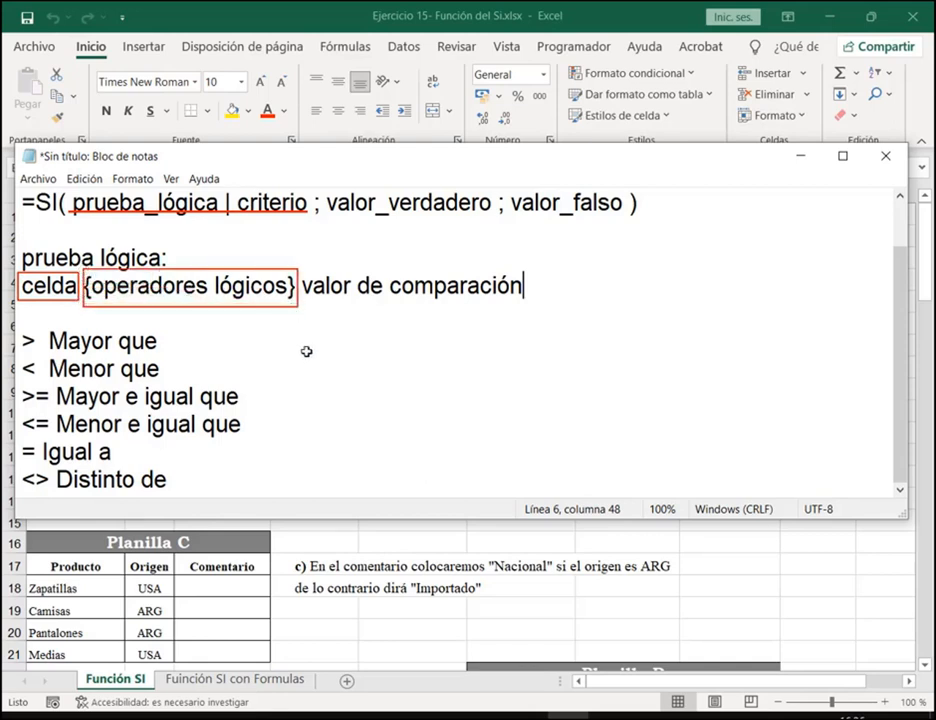
mouse_move(301, 271)
mouse_down()
mouse_move(541, 281)
mouse_move(523, 300)
mouse_up()
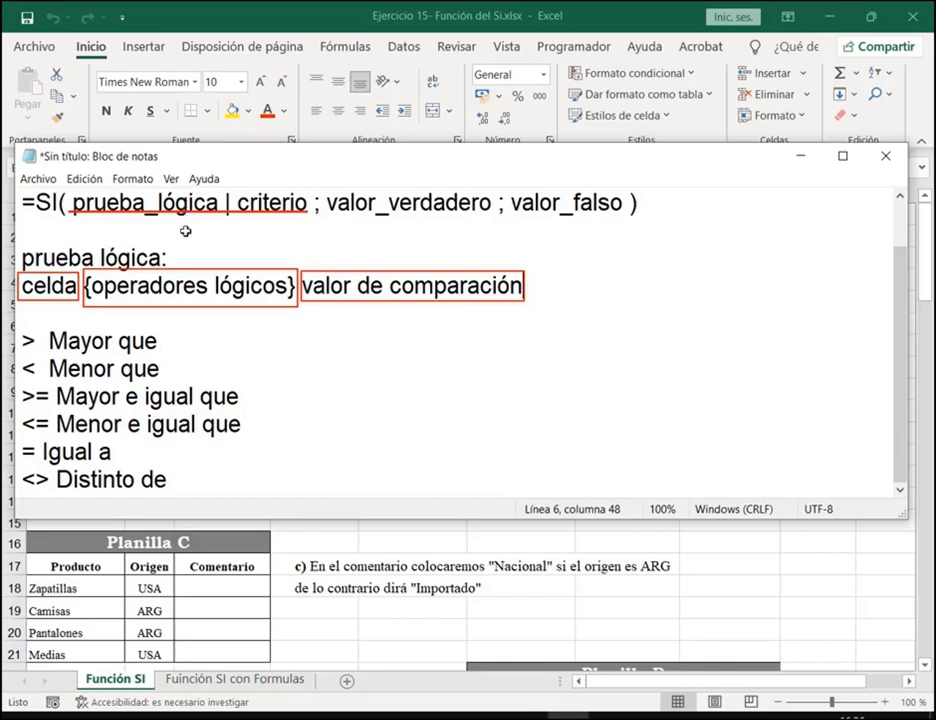
drag(45, 354, 50, 312)
drag(189, 372, 192, 325)
drag(402, 384, 402, 320)
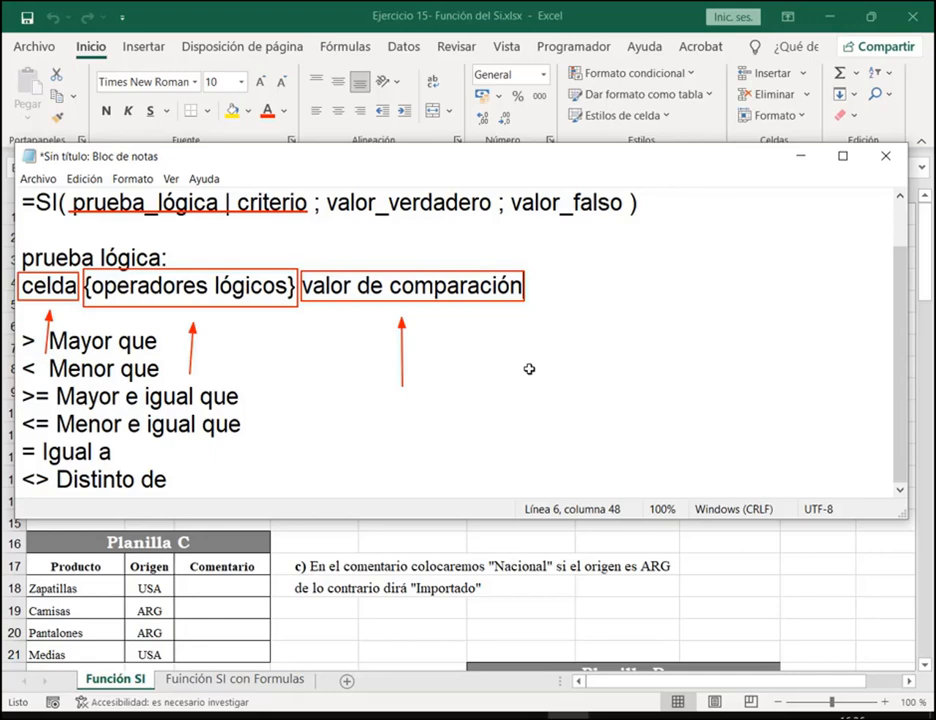
key(e)
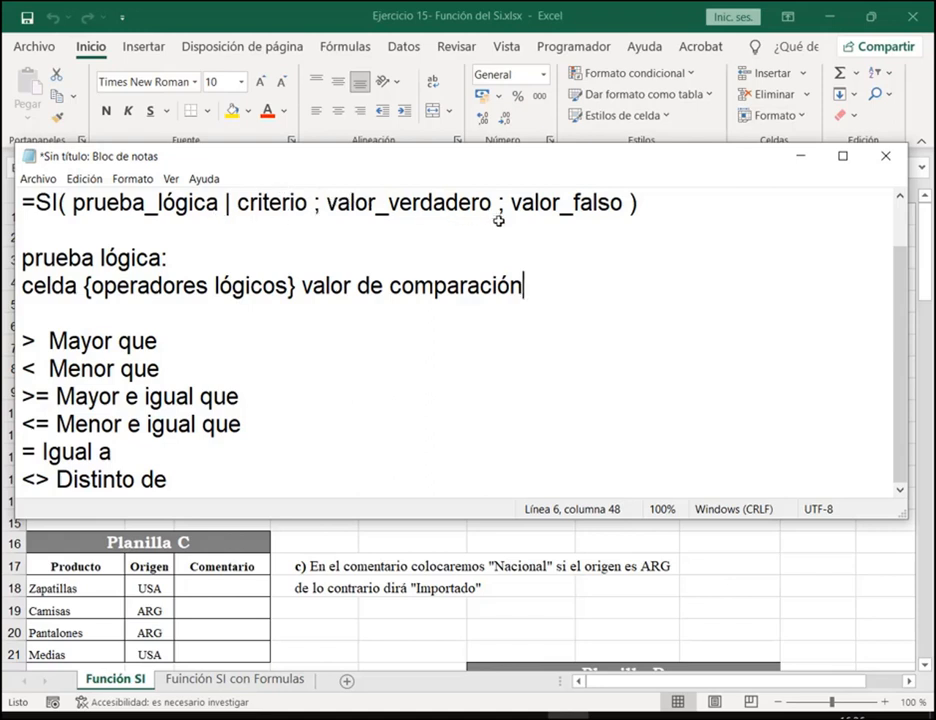
Leave a blank line below the operator list and add "Valor verdadero: Es un valor que devuelve excel, mientras que la condición planteada se cumpla."
click(44, 238)
click(237, 479)
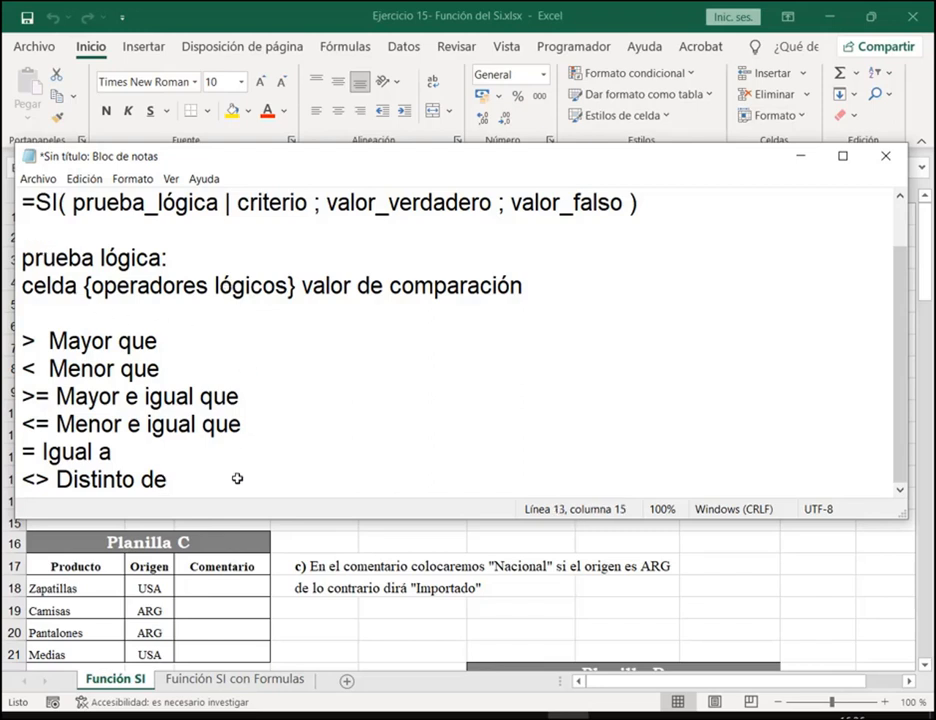
key(Return)
key(Return)
text(Va)
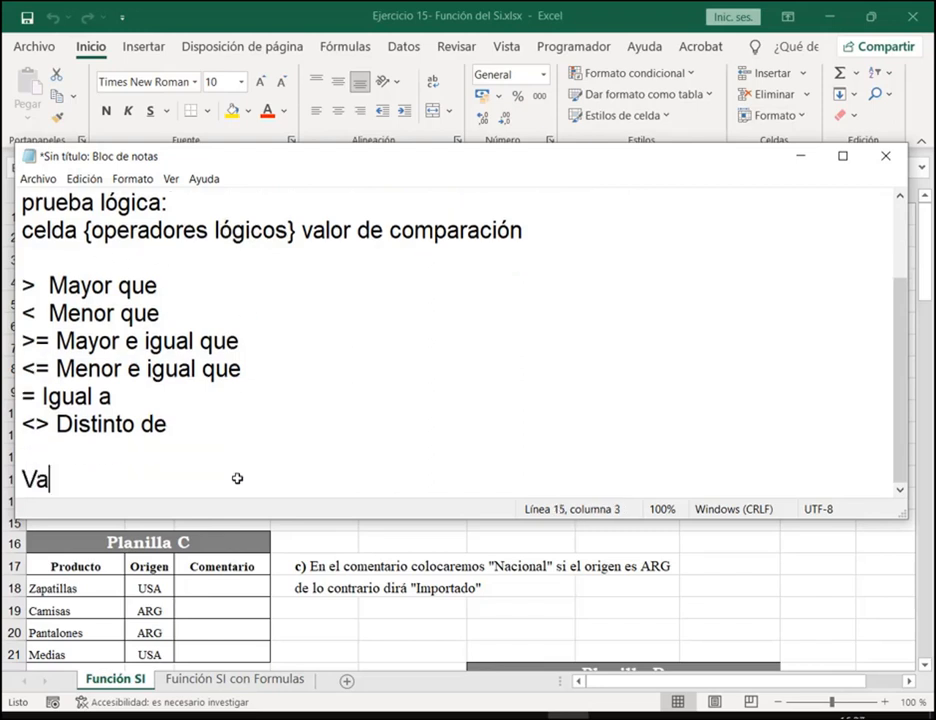
text(lor verdad)
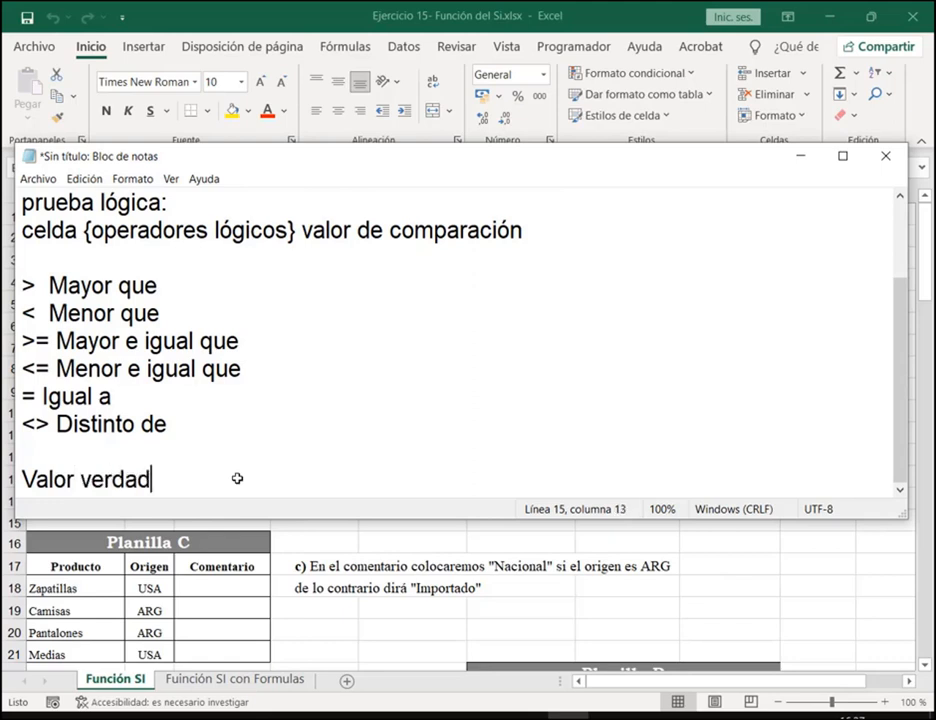
key(BackSpace)
text(dero:)
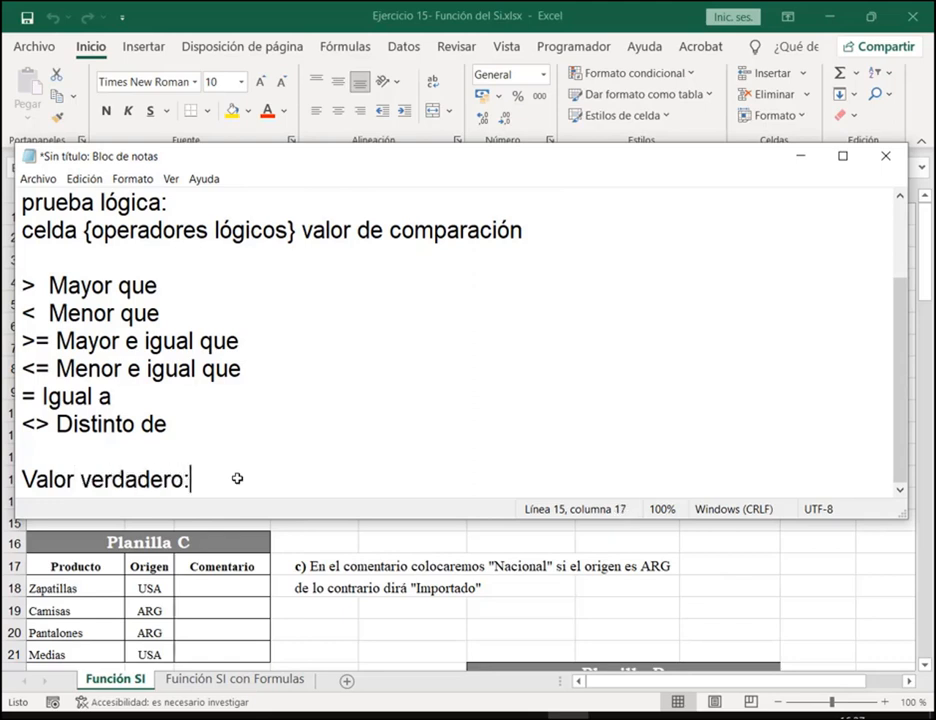
text( Es un valor que)
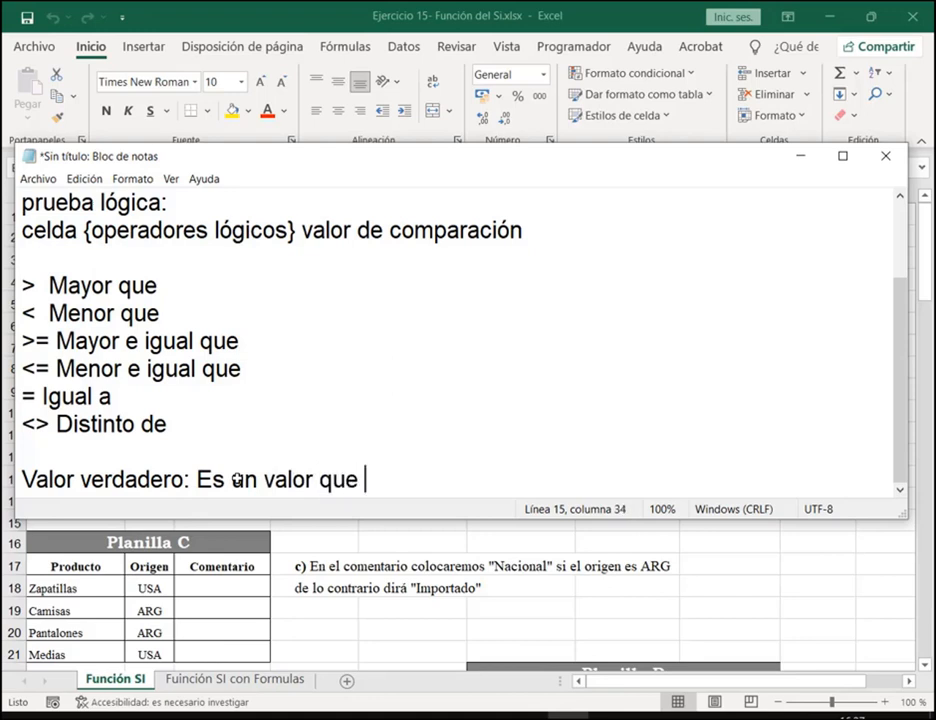
text( devuelve )
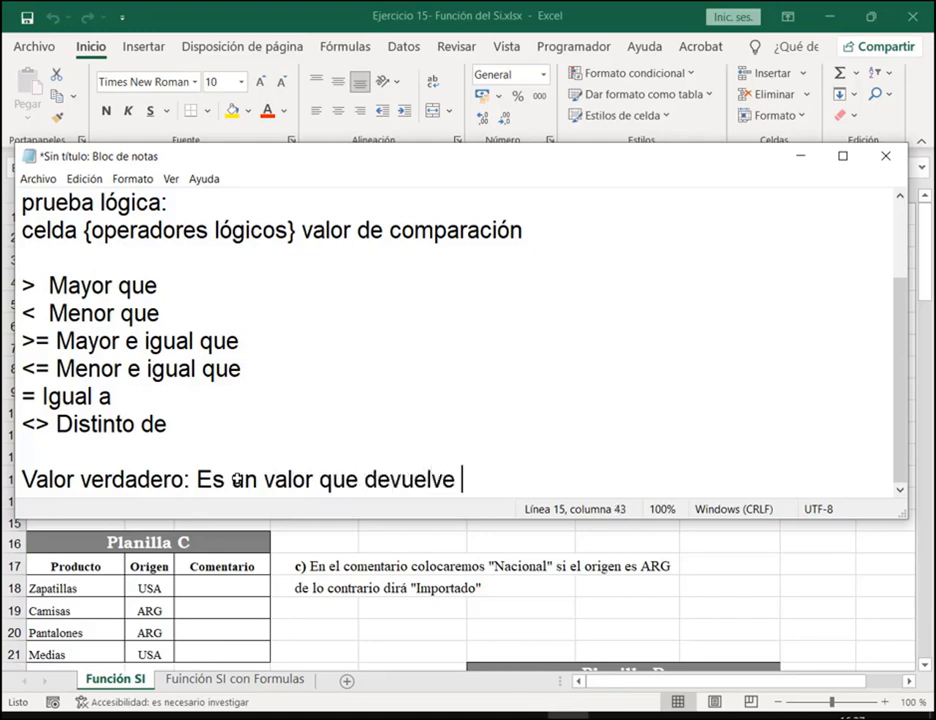
text(excel, m)
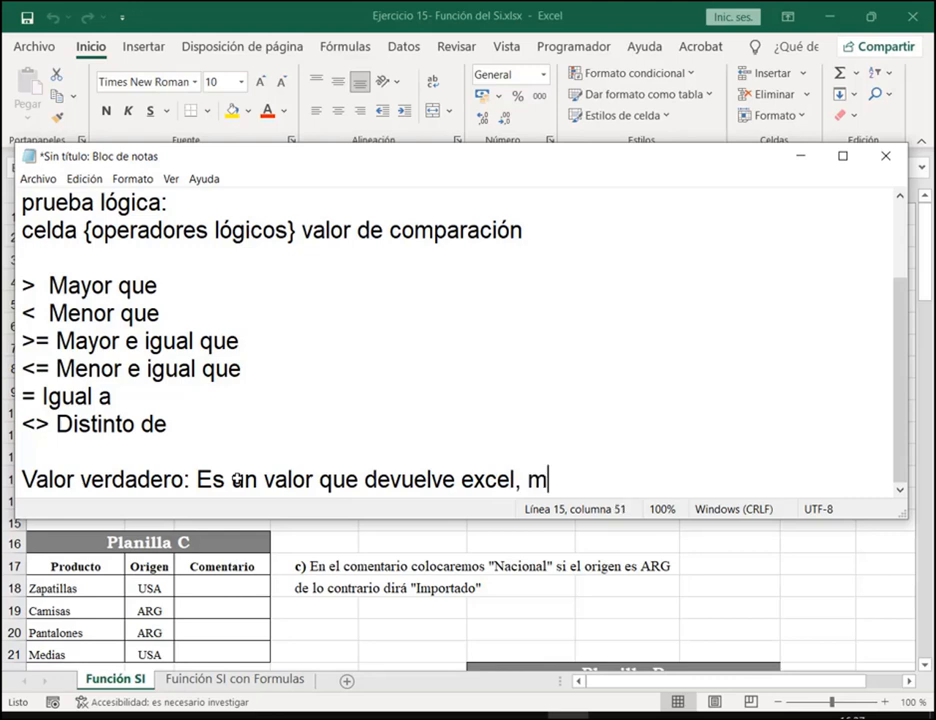
text(ientras que la )
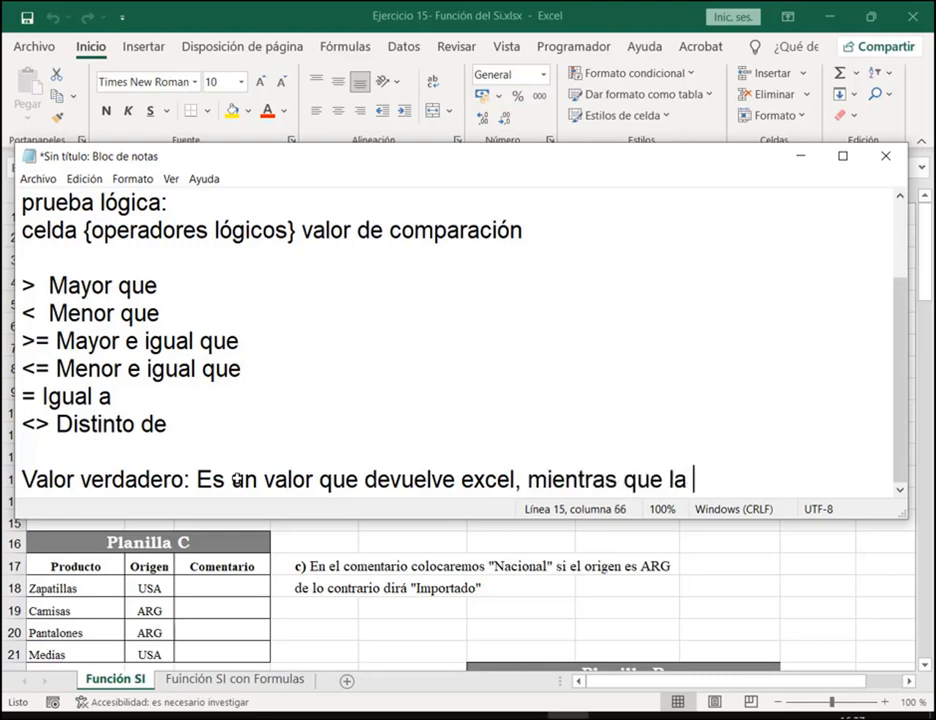
text(condición plan)
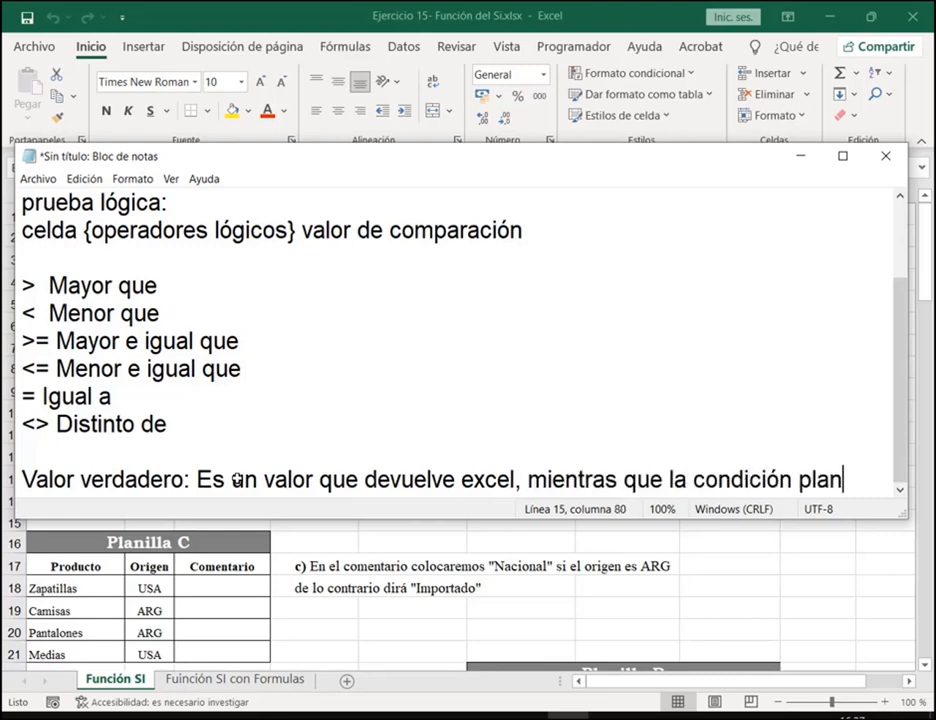
text(teada se cumpla)
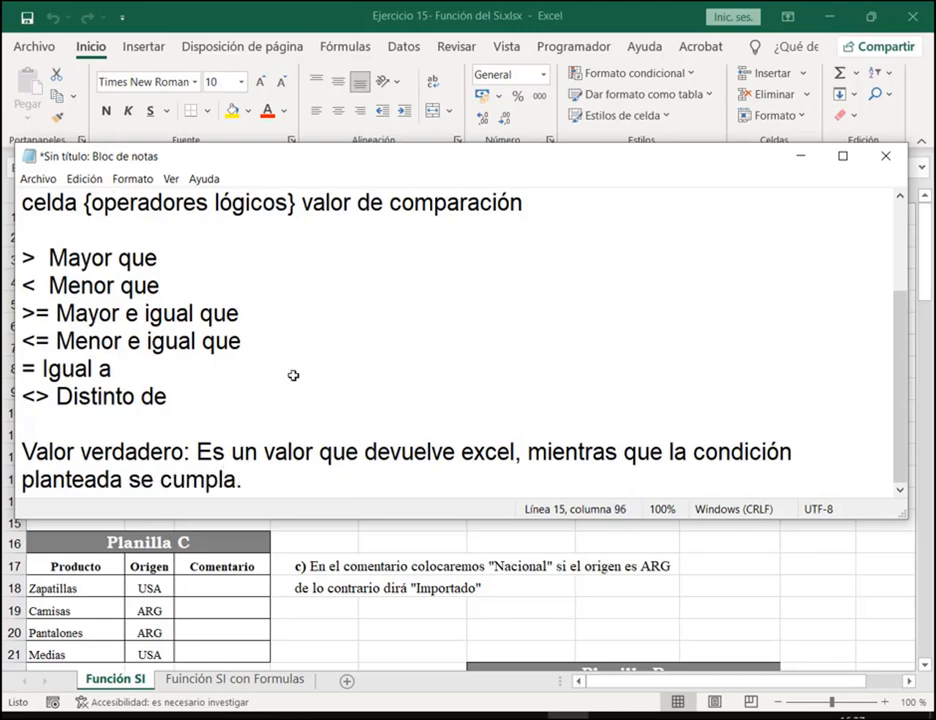
Temporarily frame the "prueba_lógica | criterio", "valor_verdadero" and "valor_falso" arguments of the SI formula with red boxes
scroll(293, 376, up, 2)
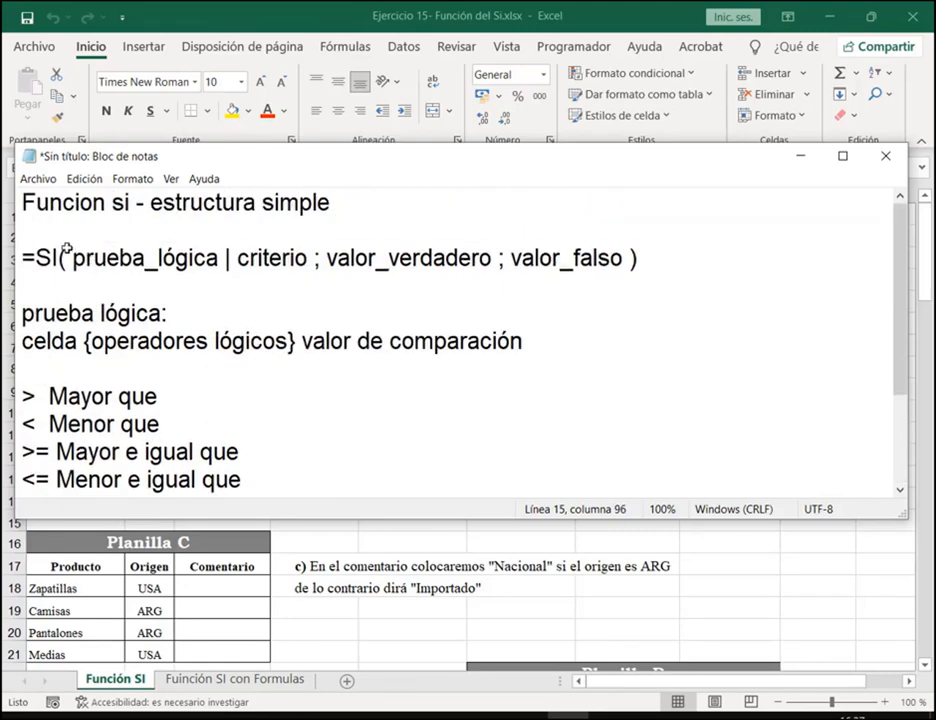
mouse_move(65, 244)
mouse_down()
mouse_move(286, 279)
mouse_move(315, 275)
mouse_up()
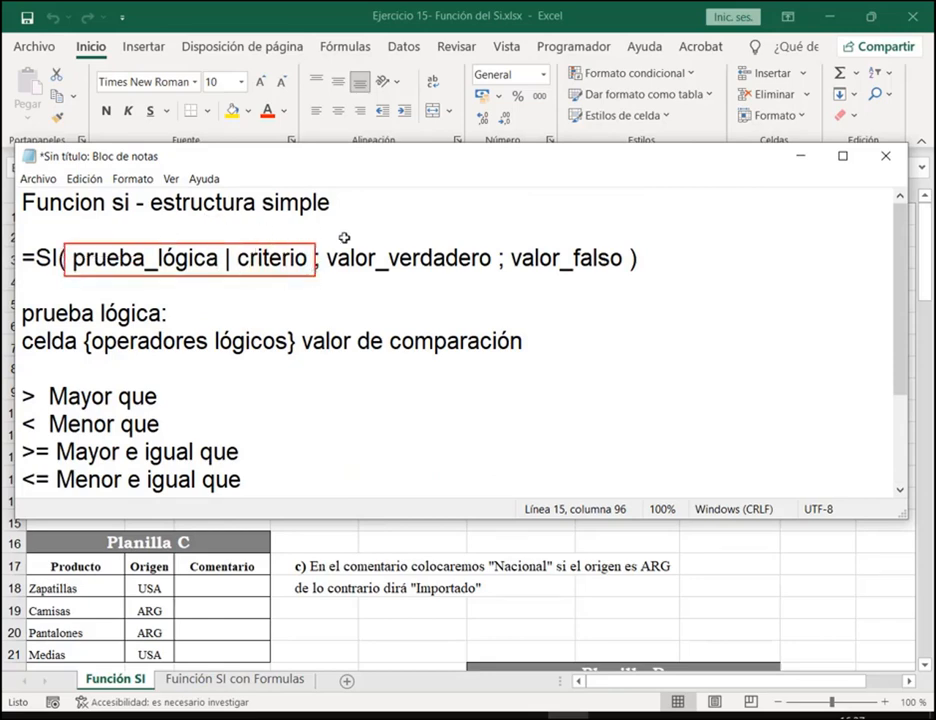
drag(324, 243, 494, 275)
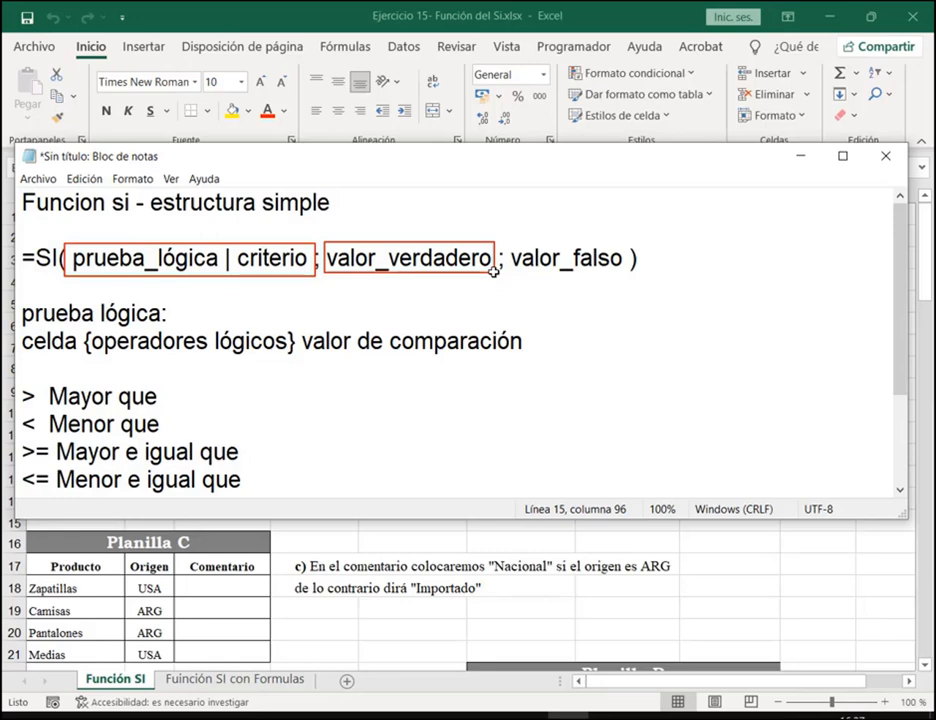
drag(508, 244, 627, 275)
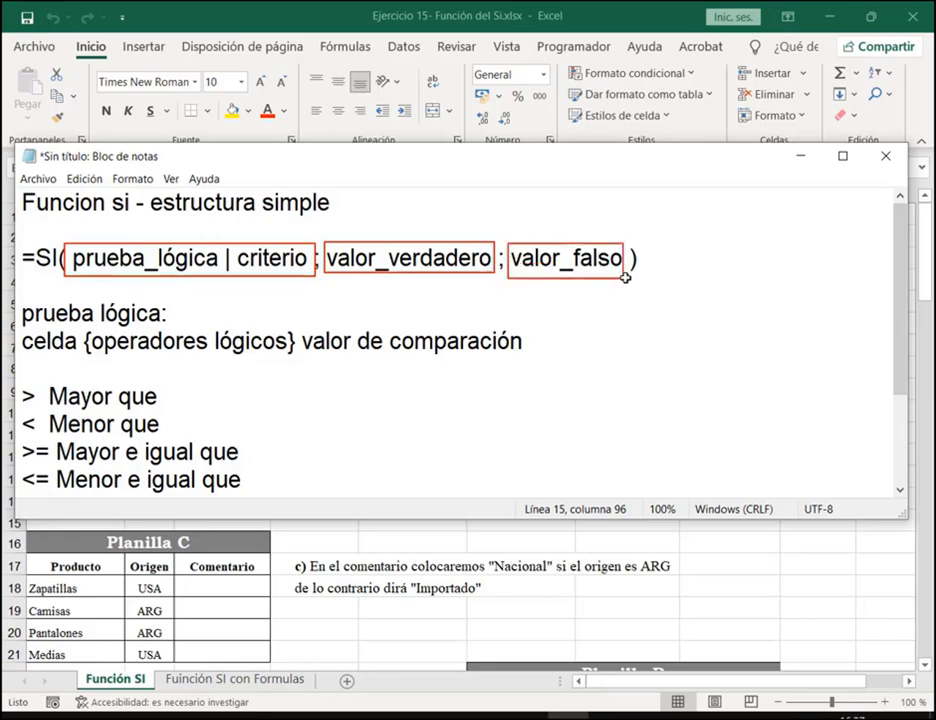
Leave a blank line and add "Valor falso: Es un valor que devuelve Excel, mientras que la condición planteada NO se cumpla."
scroll(600, 382, down, 2)
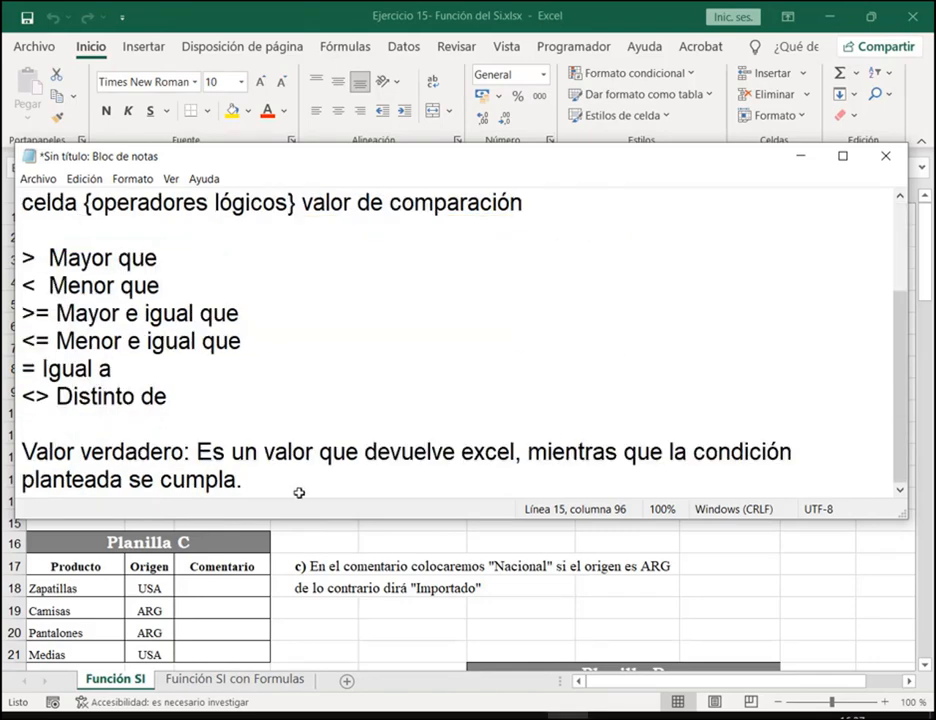
key(Return)
key(Return)
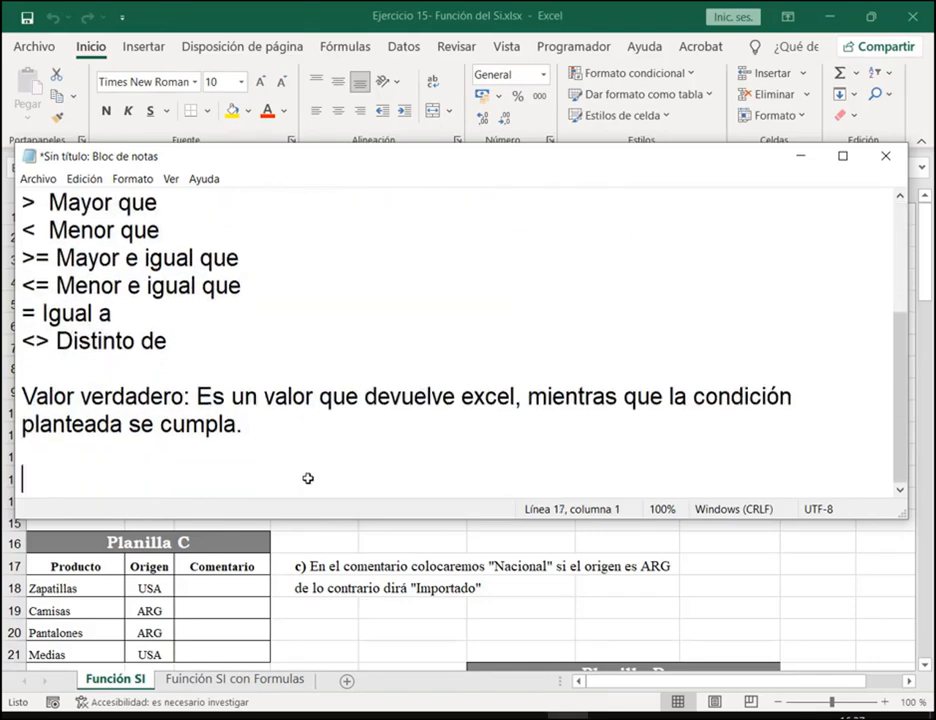
text(Valor falso)
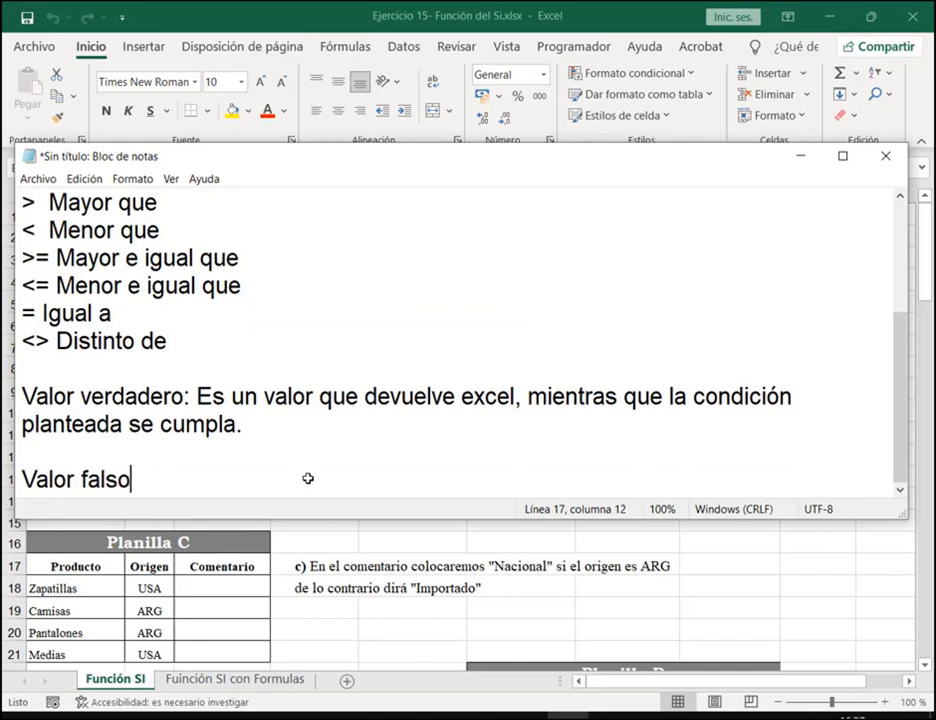
text(: Es un val)
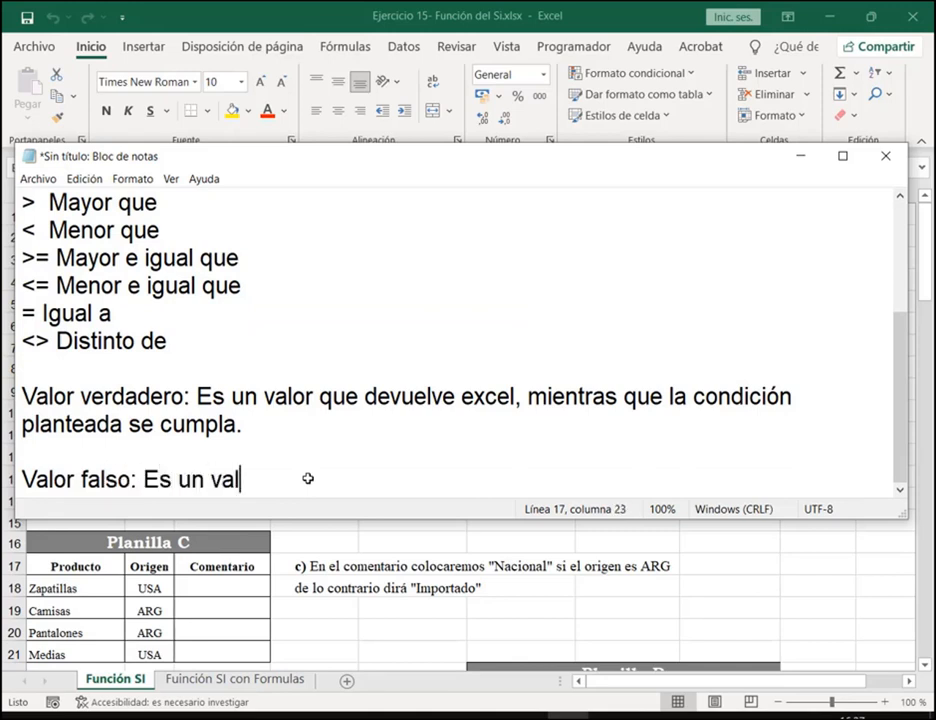
text(or que devuelve)
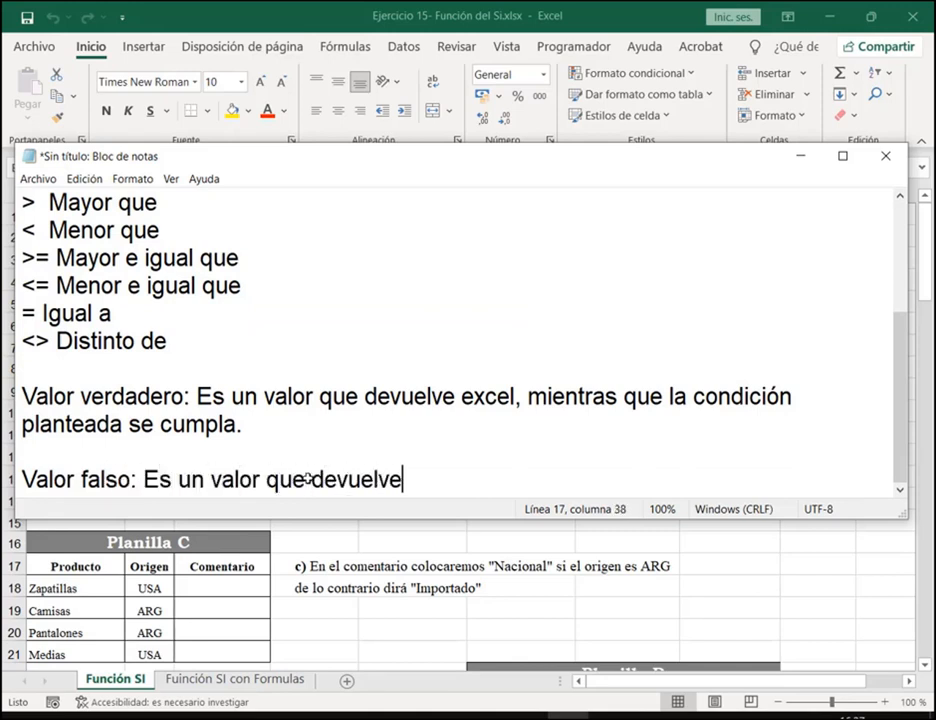
text( Excel, mient)
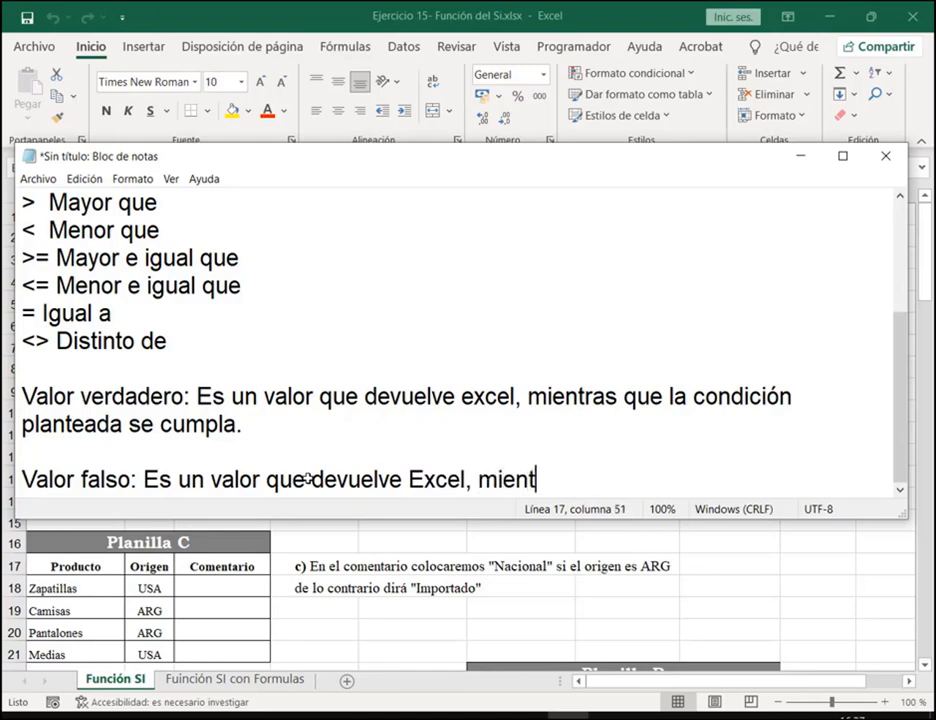
text(ras que la condi)
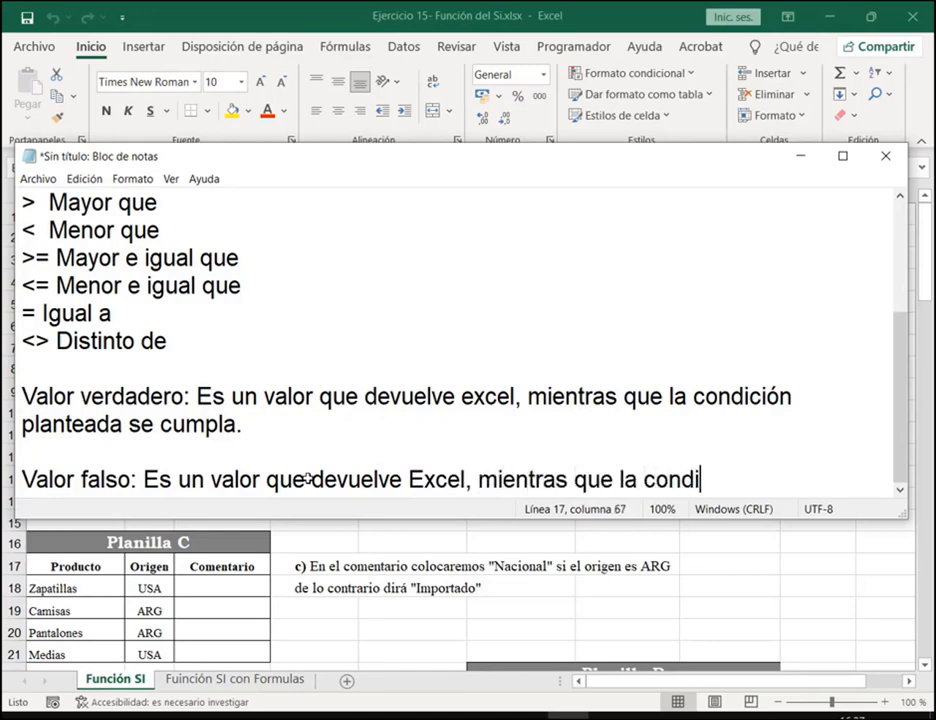
text(ción plan)
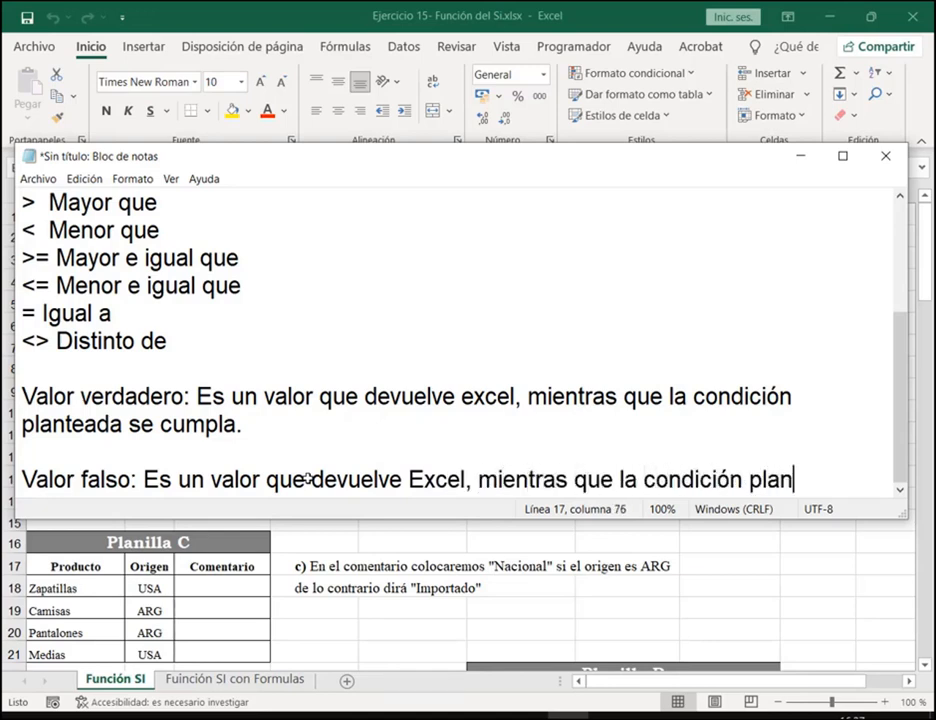
text(tedda)
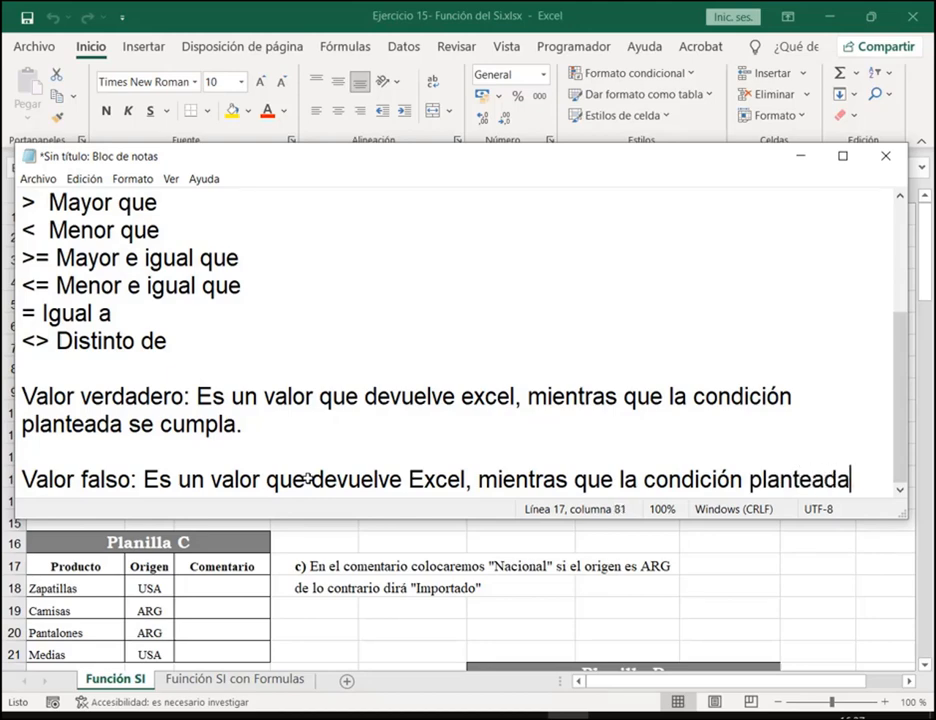
text( NO se cumpla.)
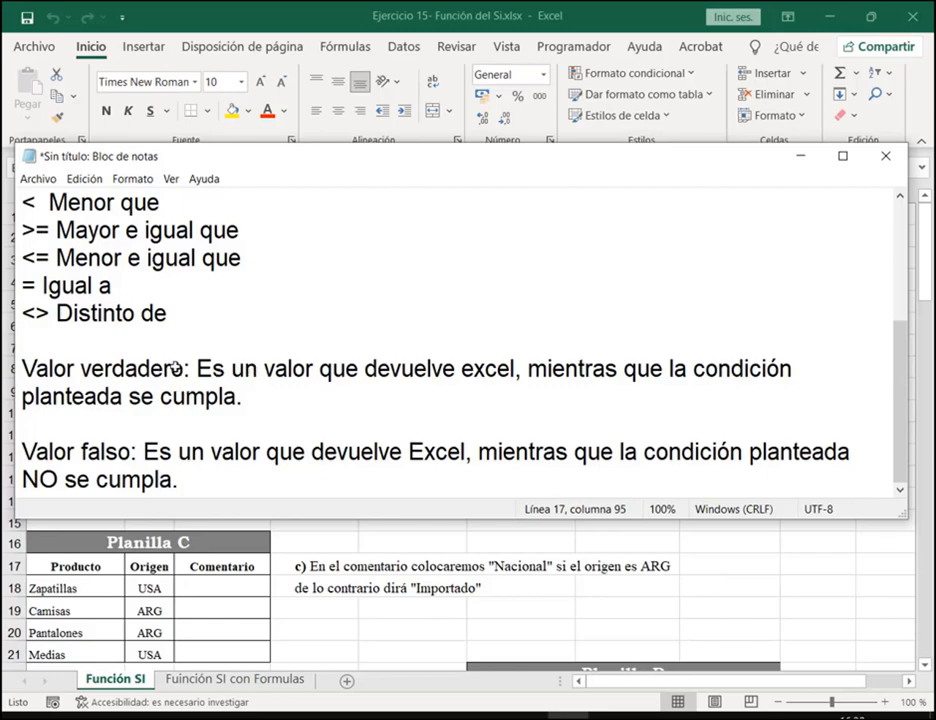
Highlight the terms "Valor verdadero" and "Valor falso" in turn to review their definitions, leaving the text deselected
drag(187, 368, 24, 368)
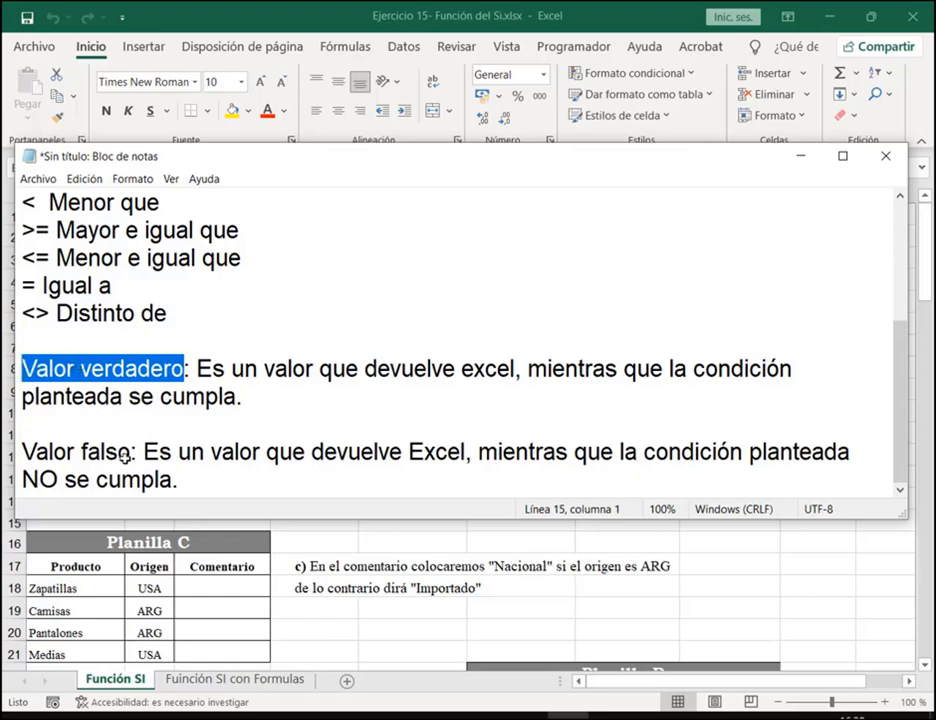
drag(132, 452, 22, 452)
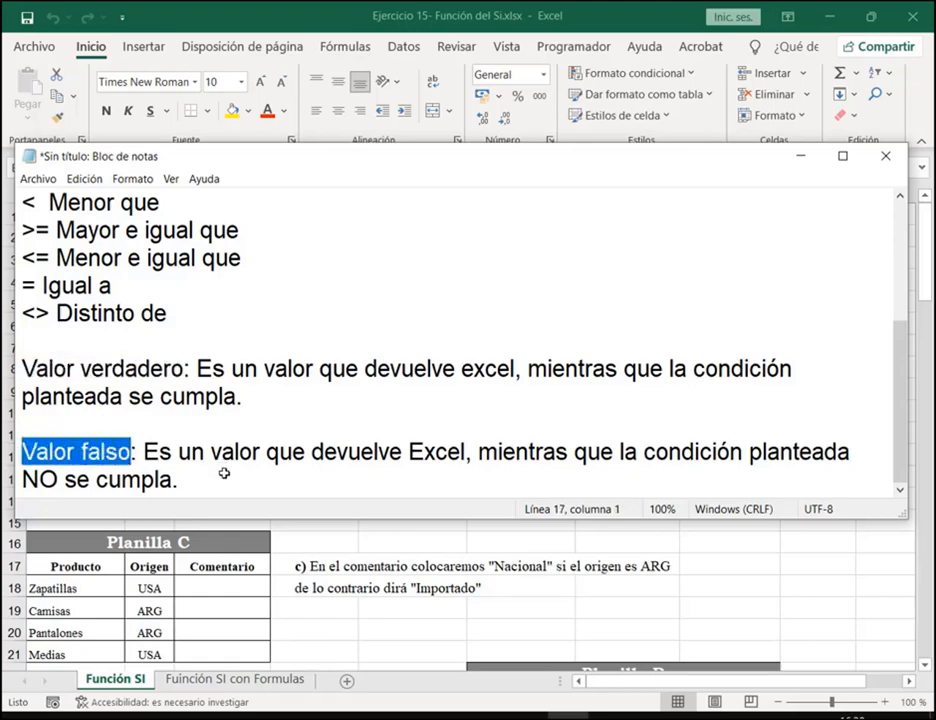
click(222, 476)
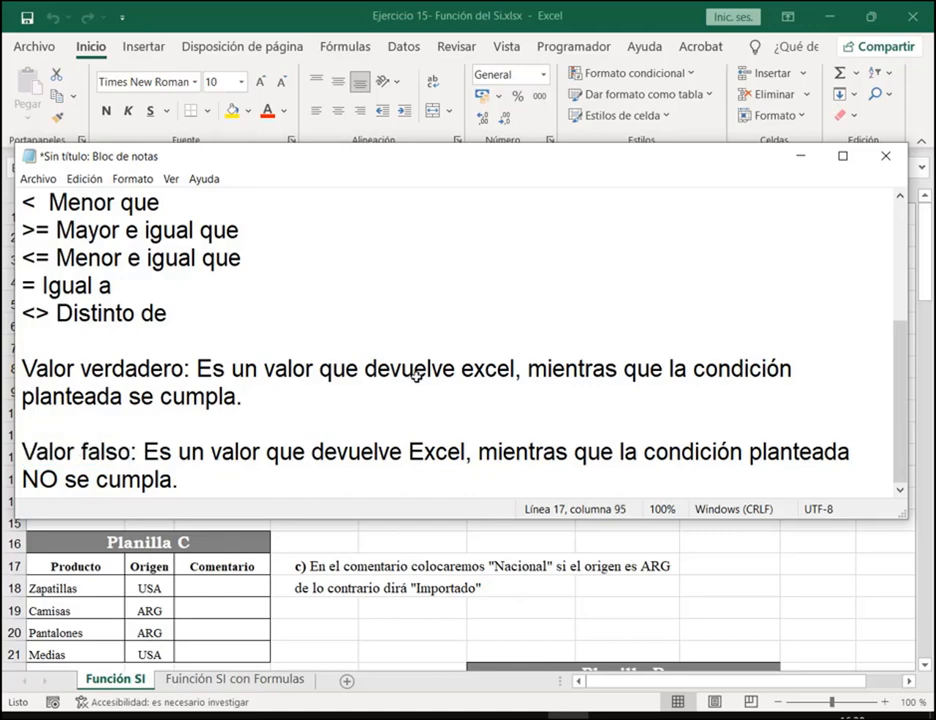
Add two lines at the end of the notes and open up several blank lines between the SI formula and "prueba lógica:"
key(Return)
key(Return)
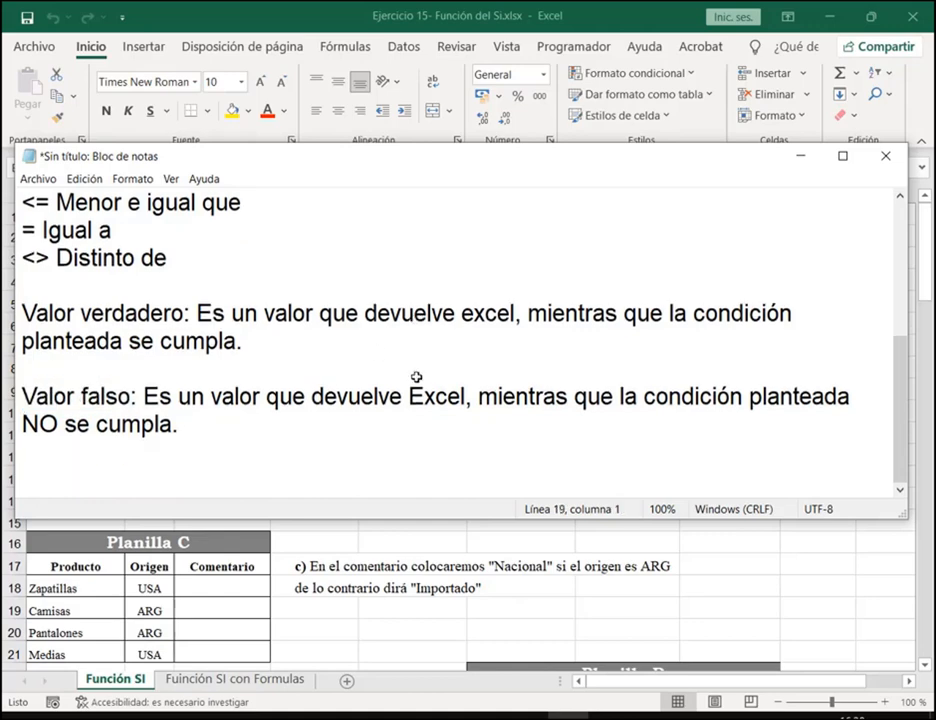
scroll(416, 377, up, 4)
click(281, 289)
key(Return)
key(Return)
key(Return)
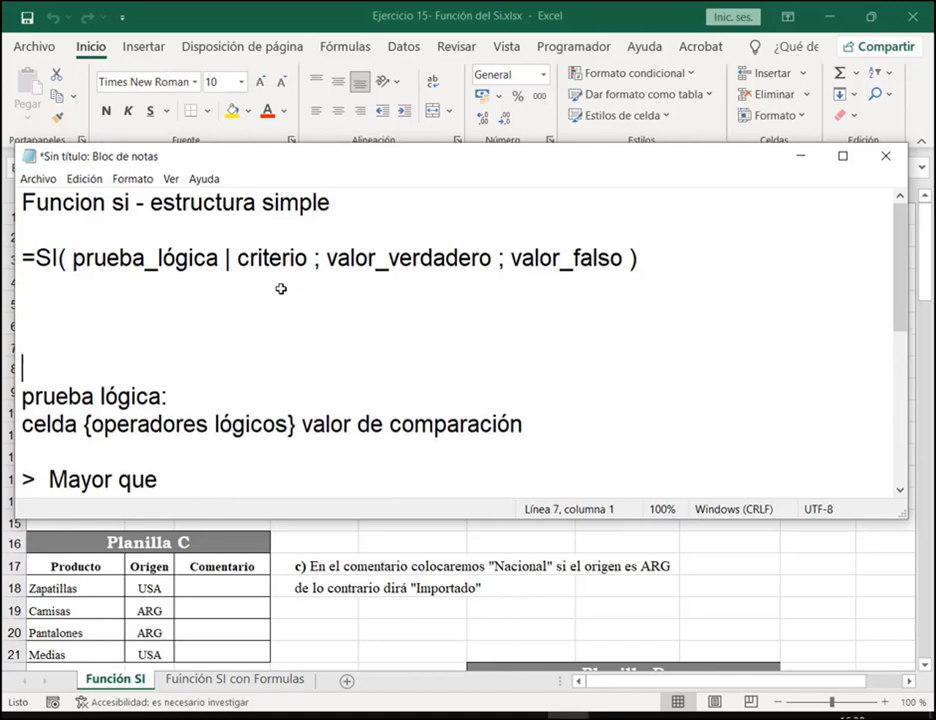
key(Up)
key(Up)
key(Up)
key(Return)
key(Up)
key(Return)
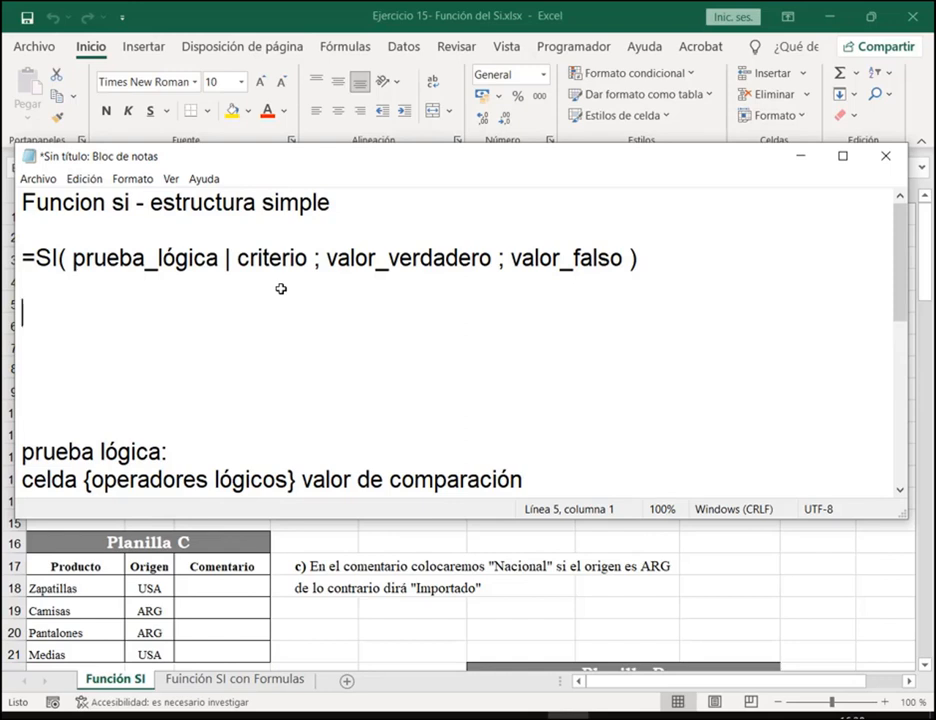
Write below the formula: "Si la nota del examen es mayor o igual a 7, entonces aprobó. Caso contrario, entonces desaprobó."
text(Si la nota del e)
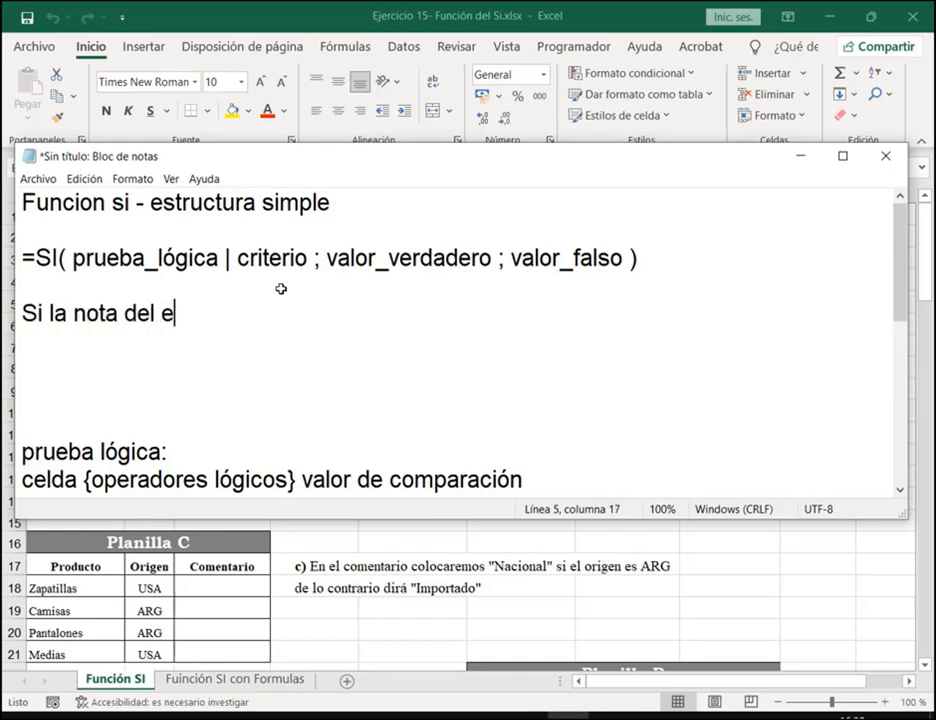
text(xamen es )
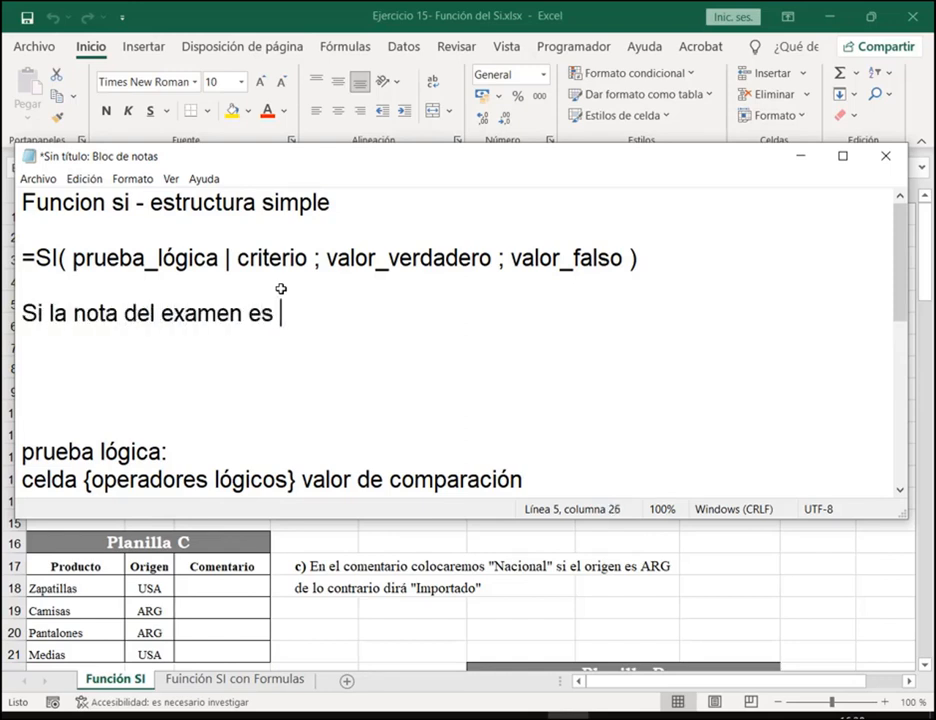
text(mayor o )
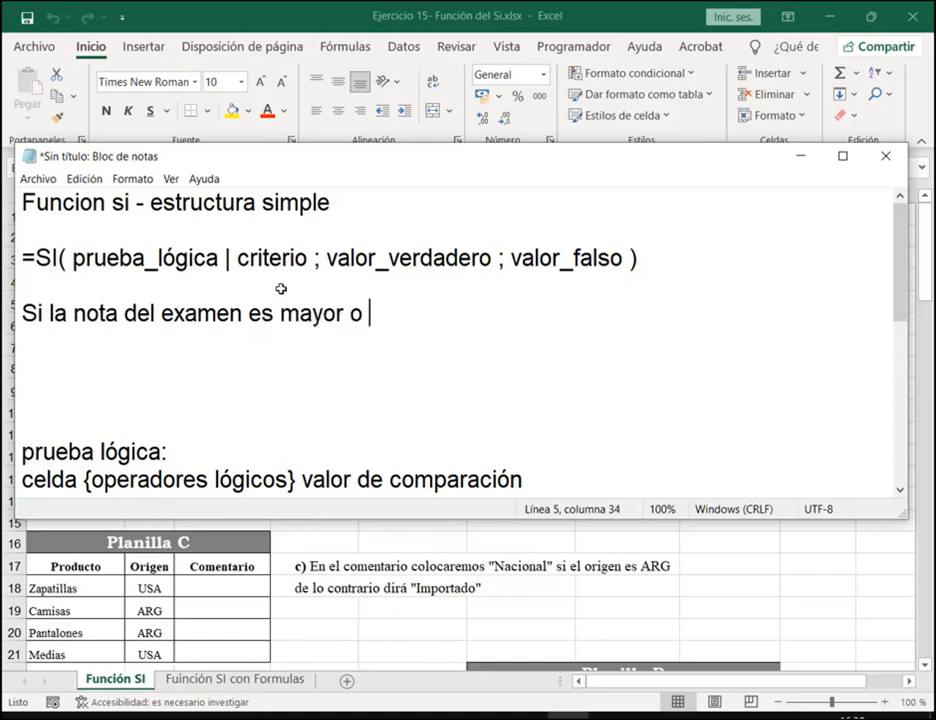
text(igual a 8)
key(BackSpace)
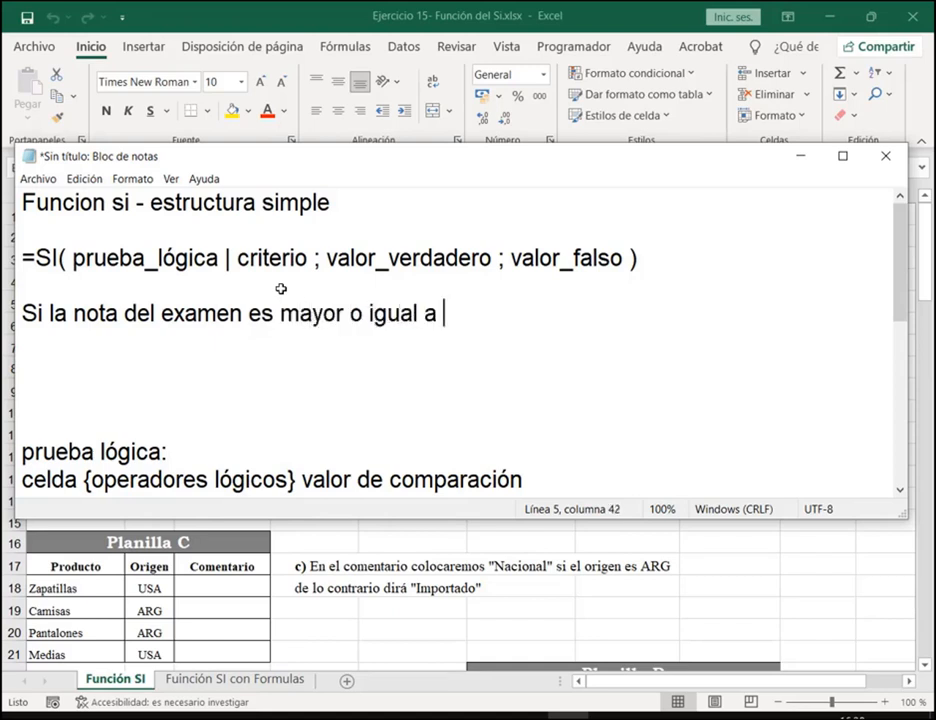
text(9)
key(BackSpace)
text(7, entonces aprob)
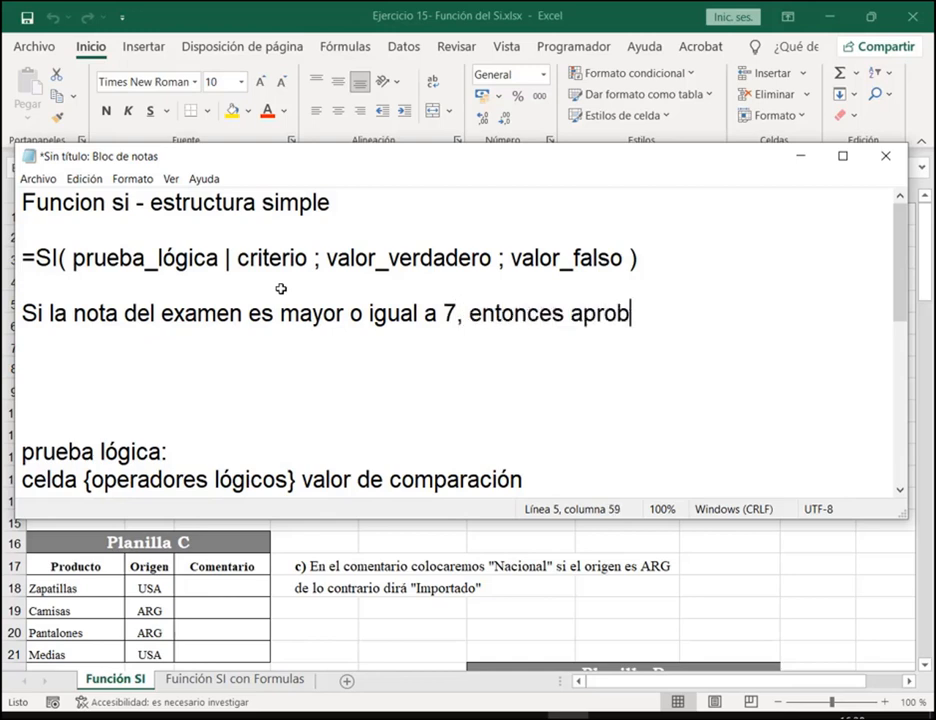
text(ó. Ca)
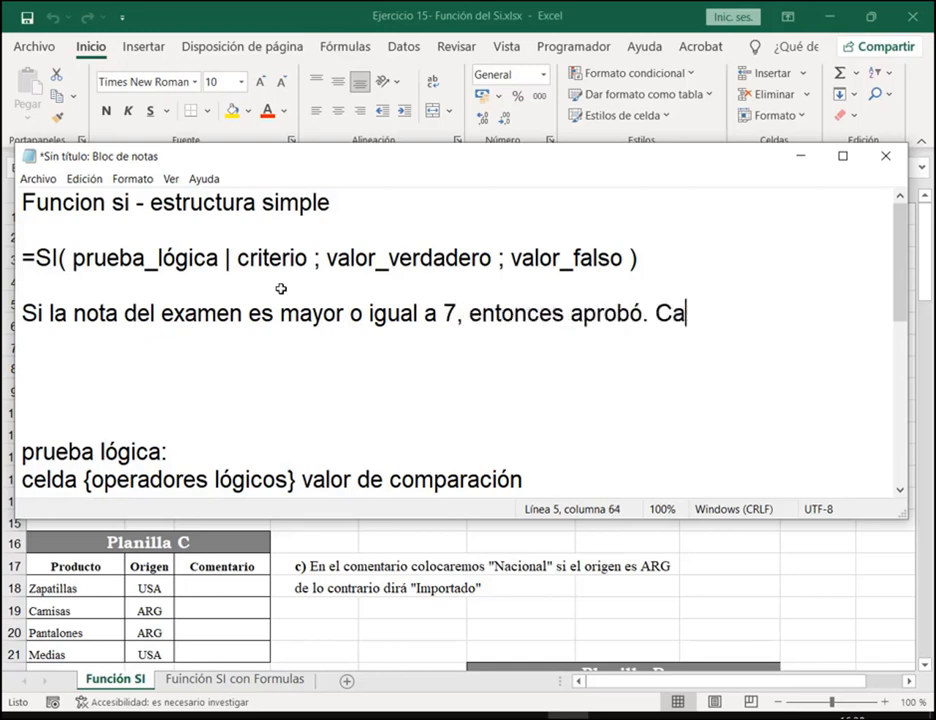
text(so contrario,)
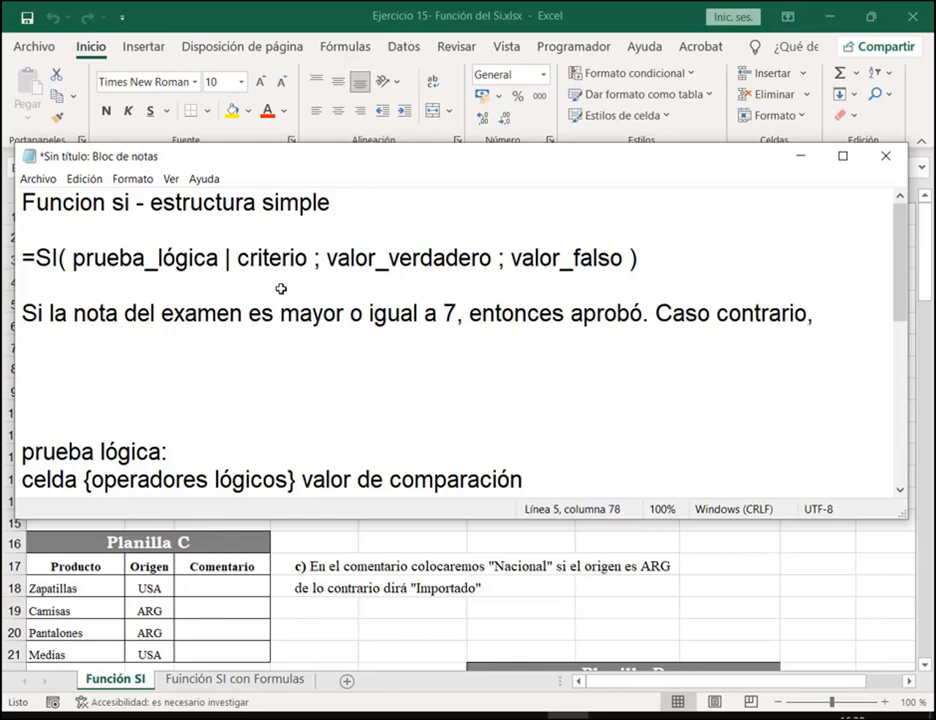
text(entonc)
key(BackSpace)
text(onces desa)
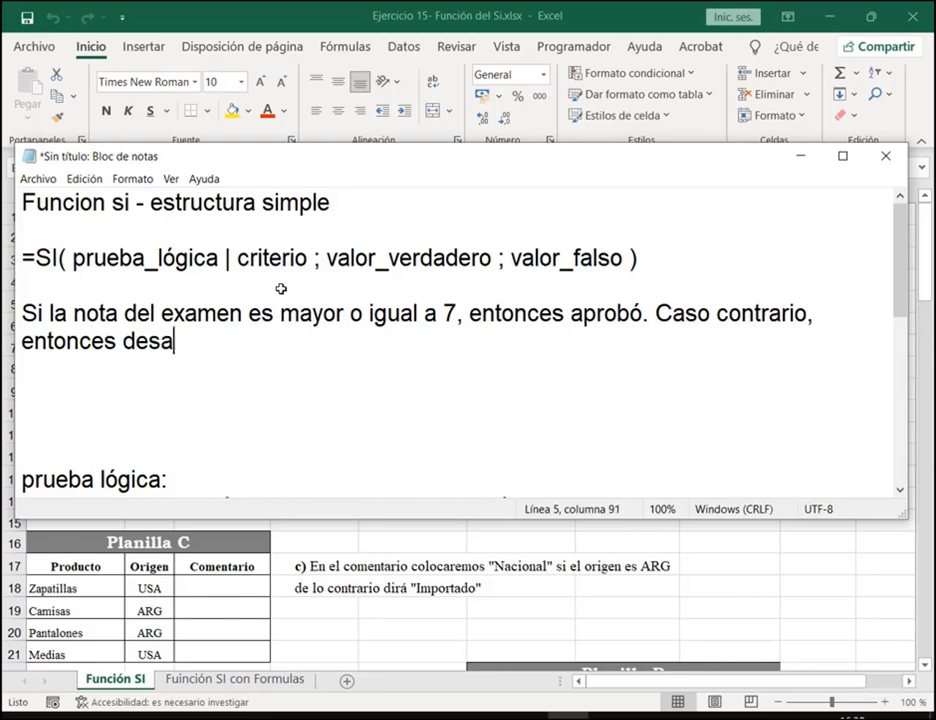
text(probó.)
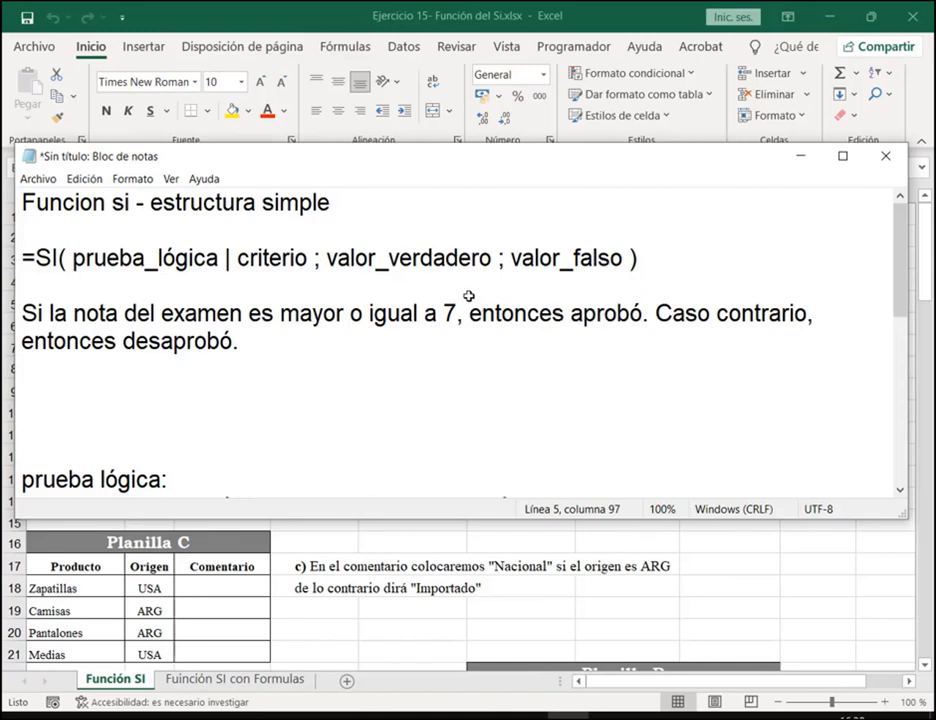
Temporarily frame "entonces aprobó" and "entonces desaprobó" in red with their verbs in blue, and the formula's two value arguments in red
mouse_move(468, 296)
mouse_down()
mouse_move(612, 330)
mouse_move(644, 328)
mouse_up()
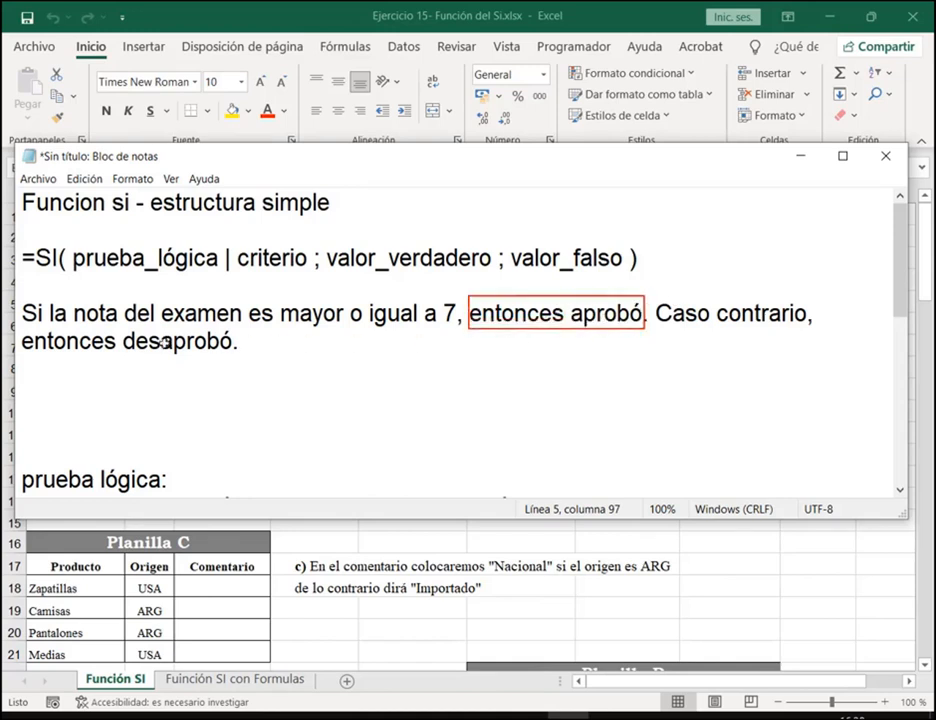
mouse_move(16, 328)
mouse_down()
mouse_move(150, 358)
mouse_move(238, 357)
mouse_up()
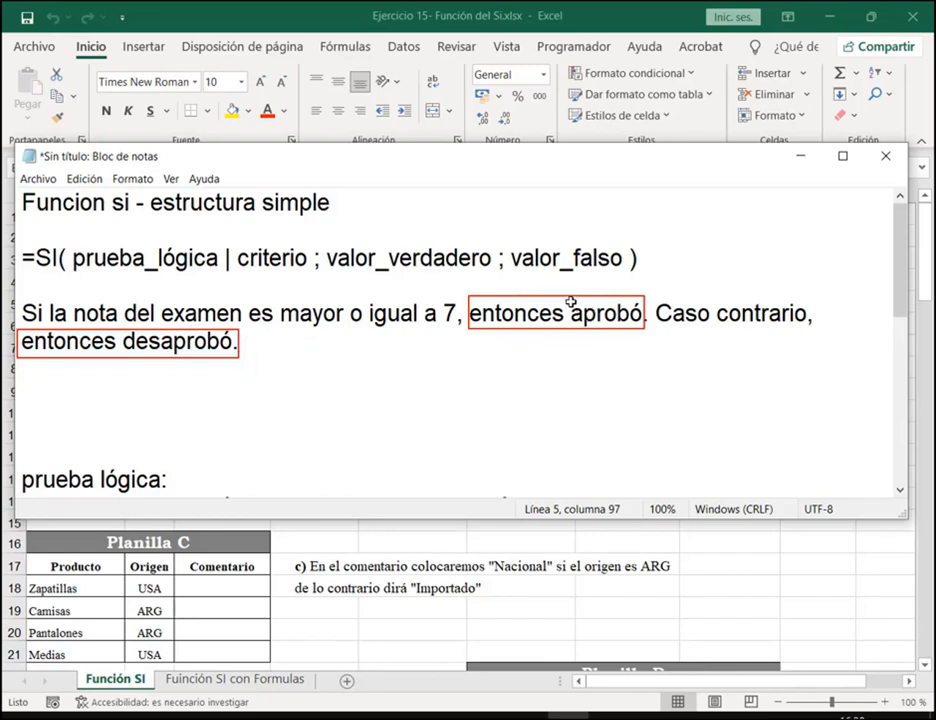
drag(569, 300, 643, 328)
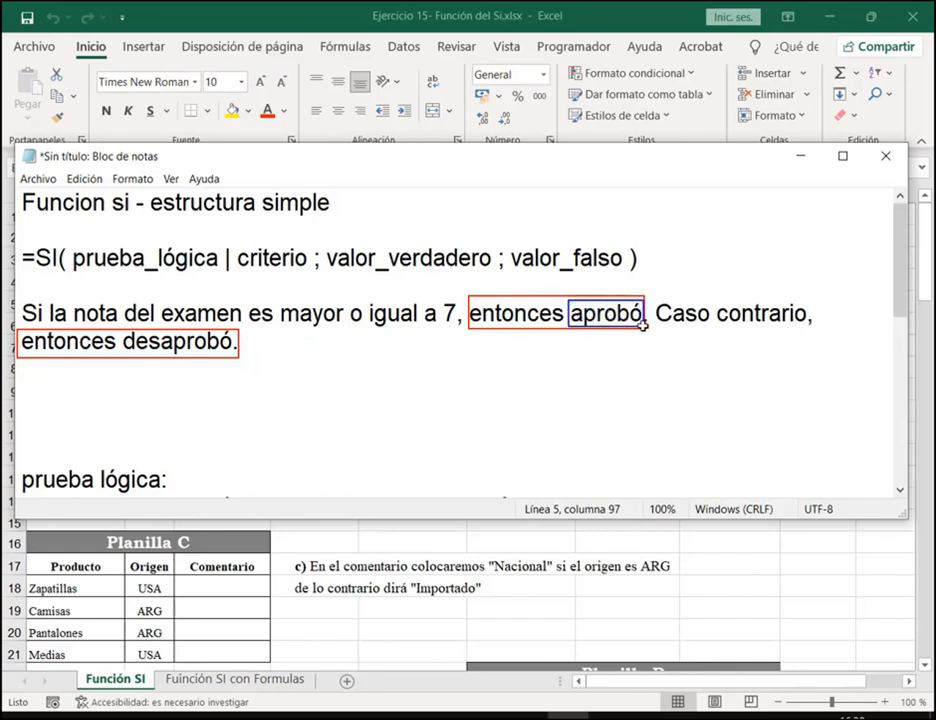
drag(118, 328, 242, 353)
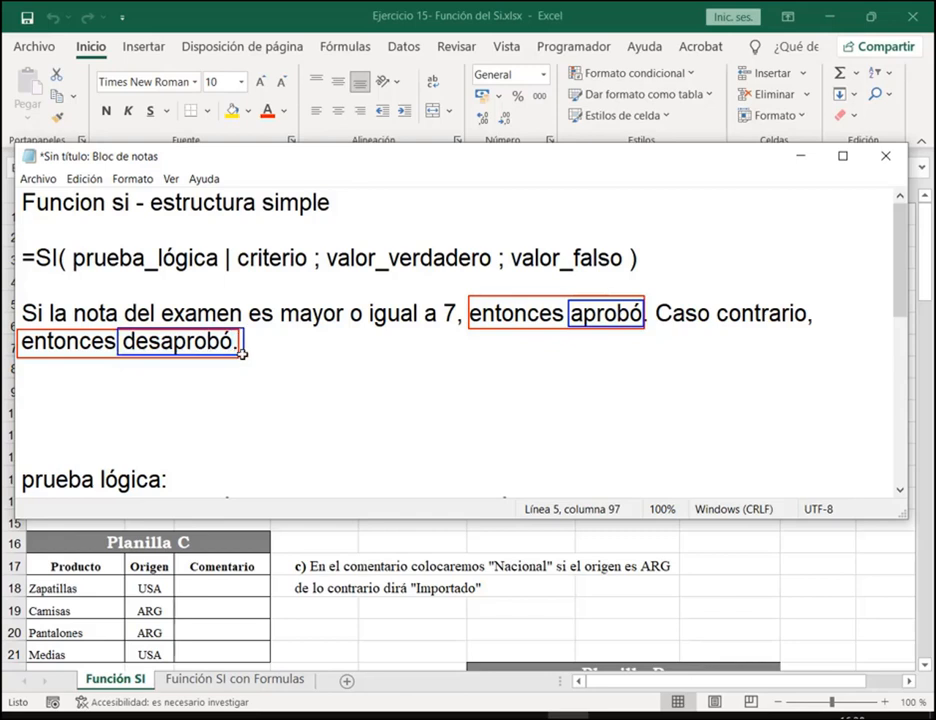
key(Escape)
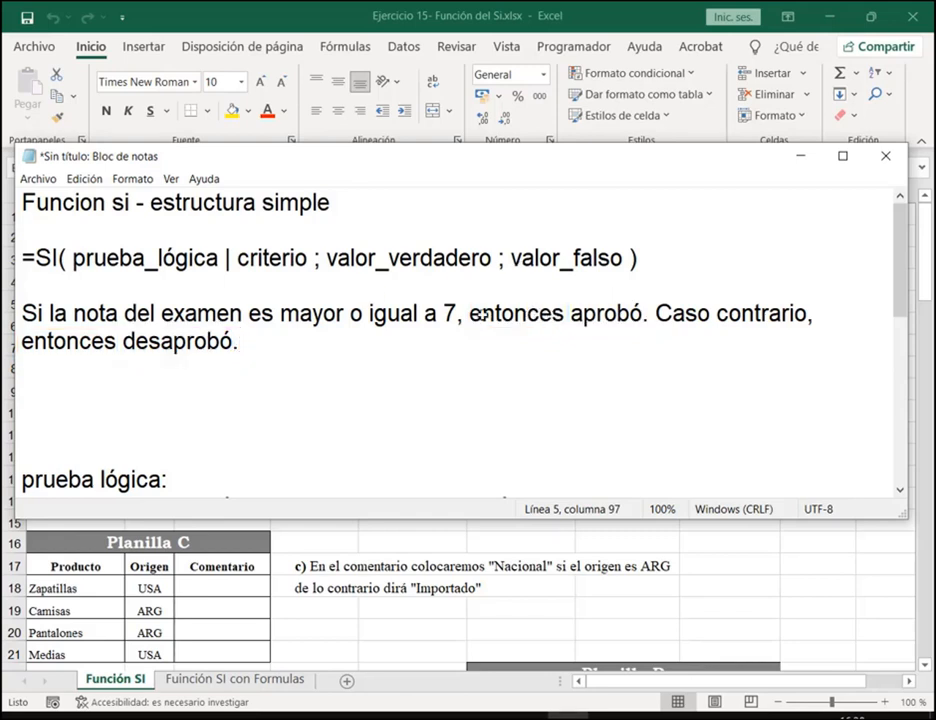
drag(323, 238, 628, 275)
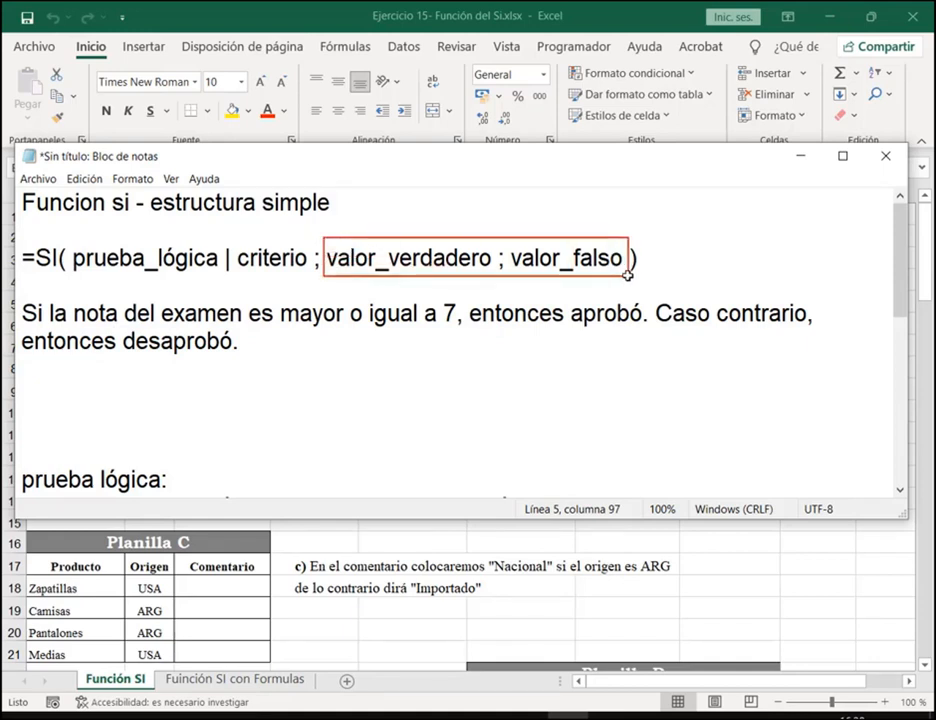
key(Escape)
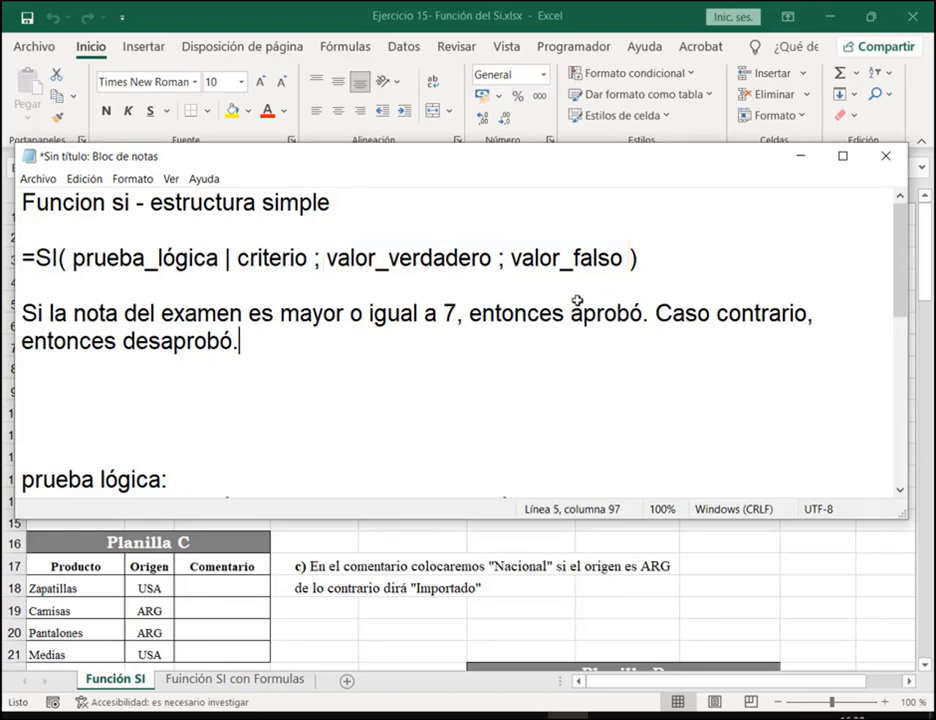
Temporarily pair "aprobó" with "valor_verdadero" in red frames and "desaprobó" with "valor_falso" in blue, adding an arrow above each argument
drag(569, 300, 647, 331)
mouse_move(323, 242)
mouse_down()
mouse_move(466, 277)
mouse_move(493, 271)
mouse_up()
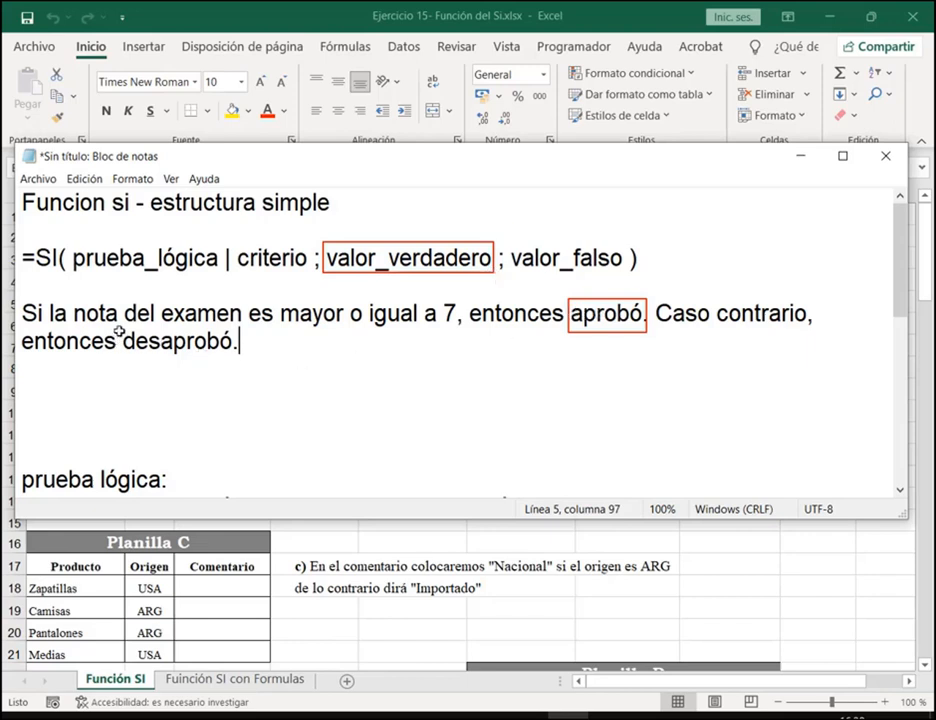
drag(118, 331, 238, 353)
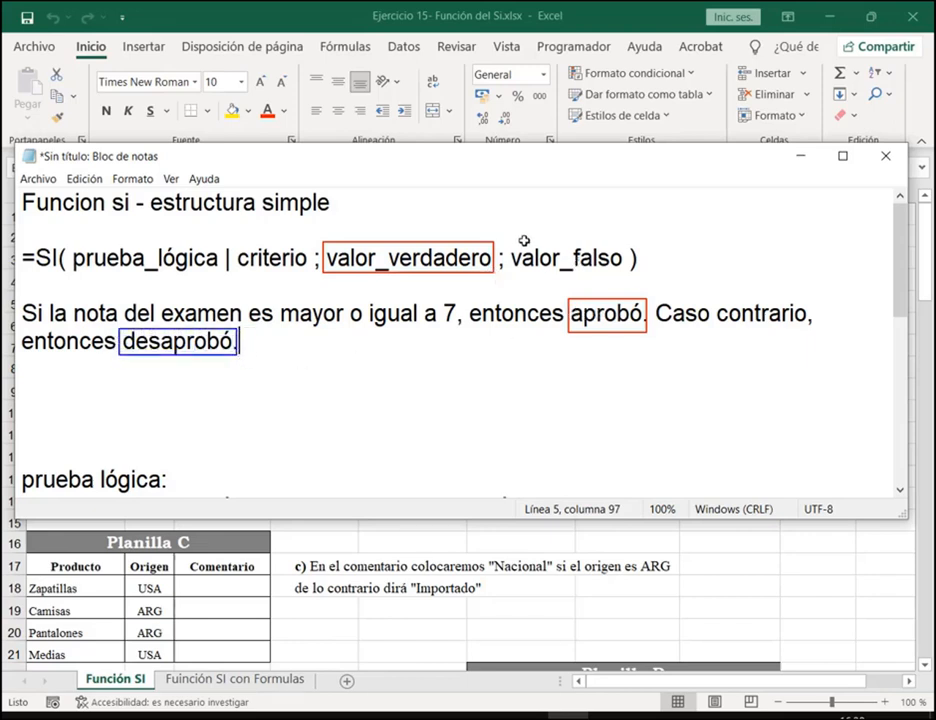
drag(509, 245, 625, 273)
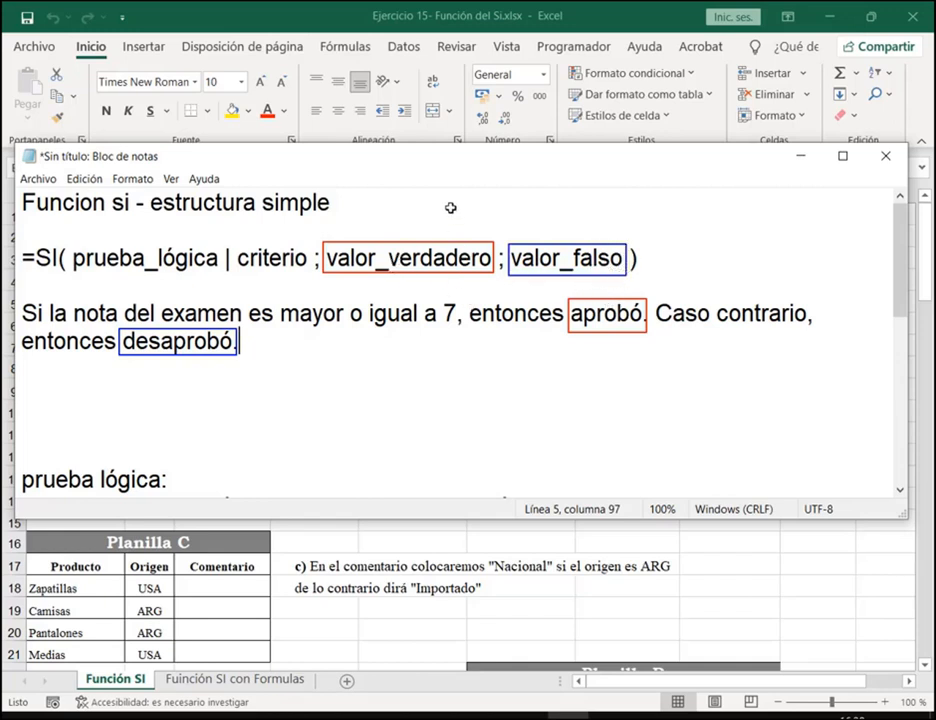
drag(581, 195, 579, 232)
drag(421, 183, 421, 232)
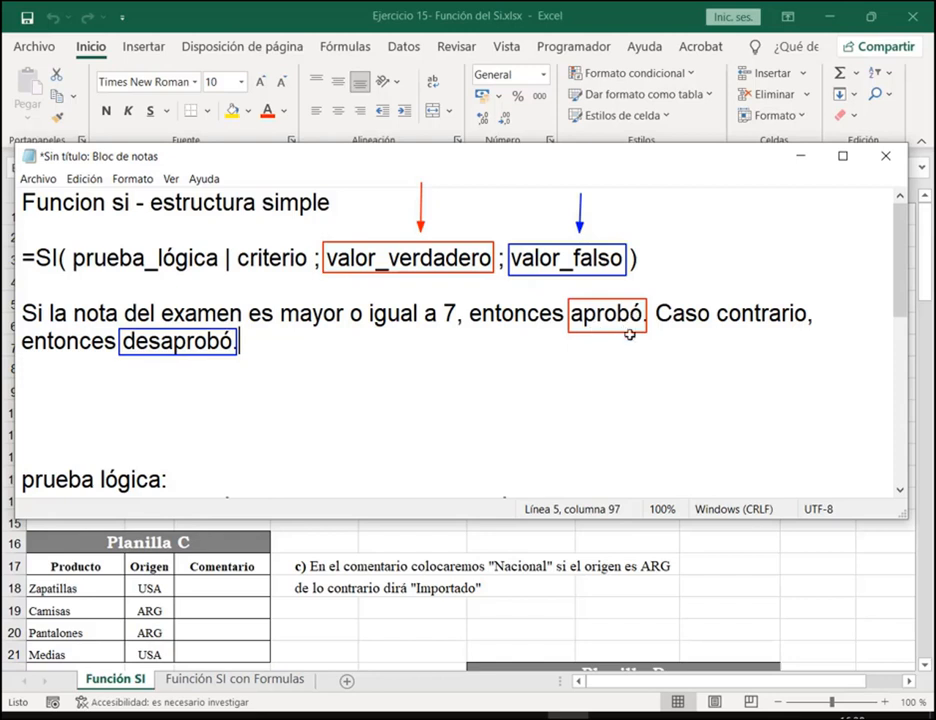
key(Escape)
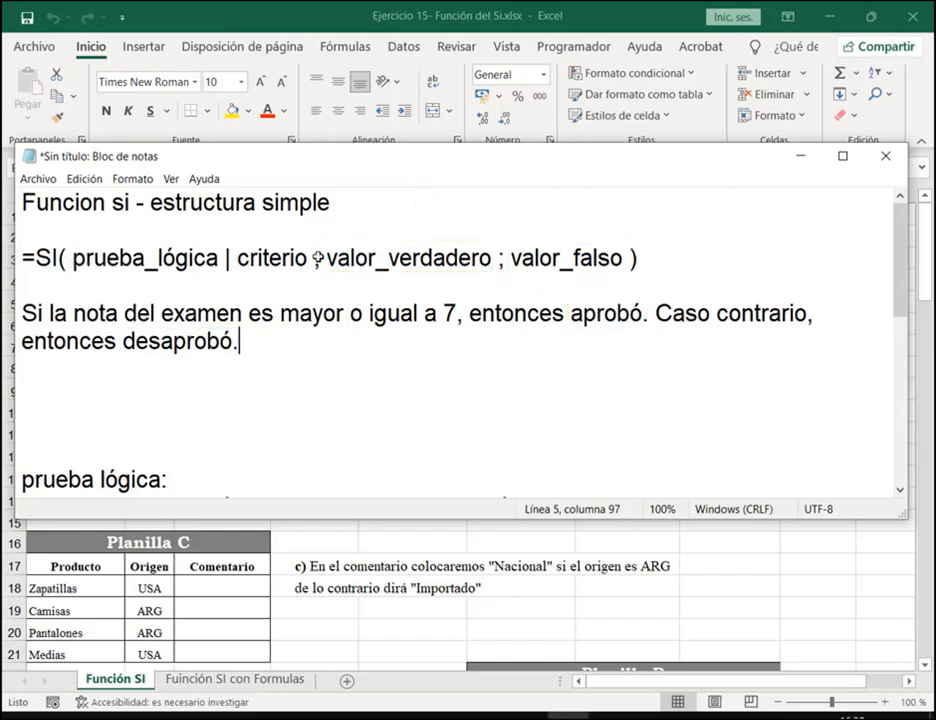
Highlight the formula's two value arguments and the word "nota", and start a line below the example with "nota"
drag(320, 257, 619, 258)
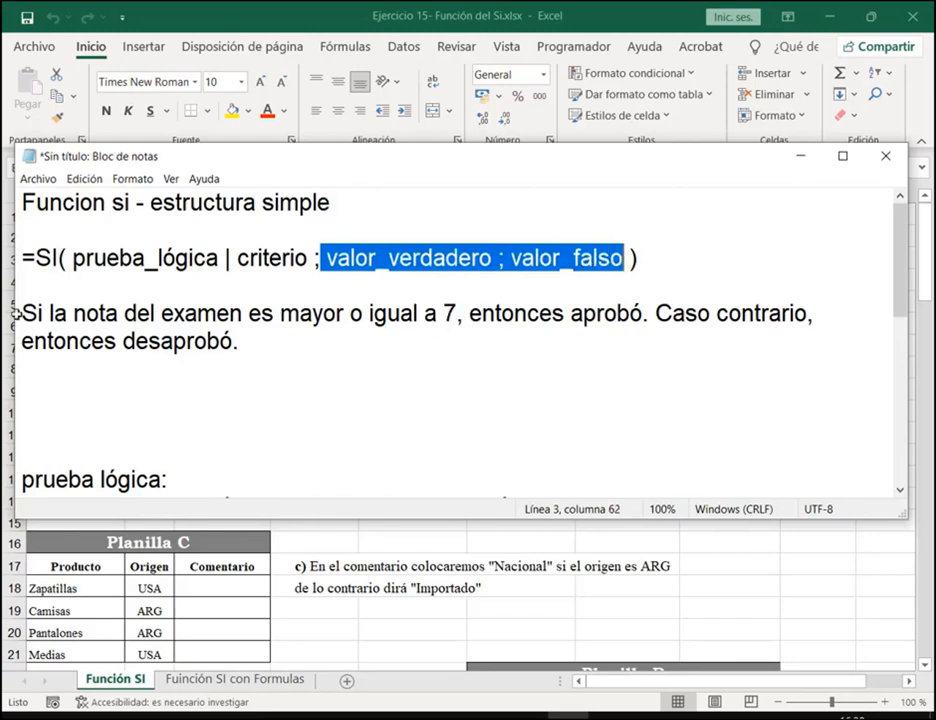
drag(73, 313, 120, 313)
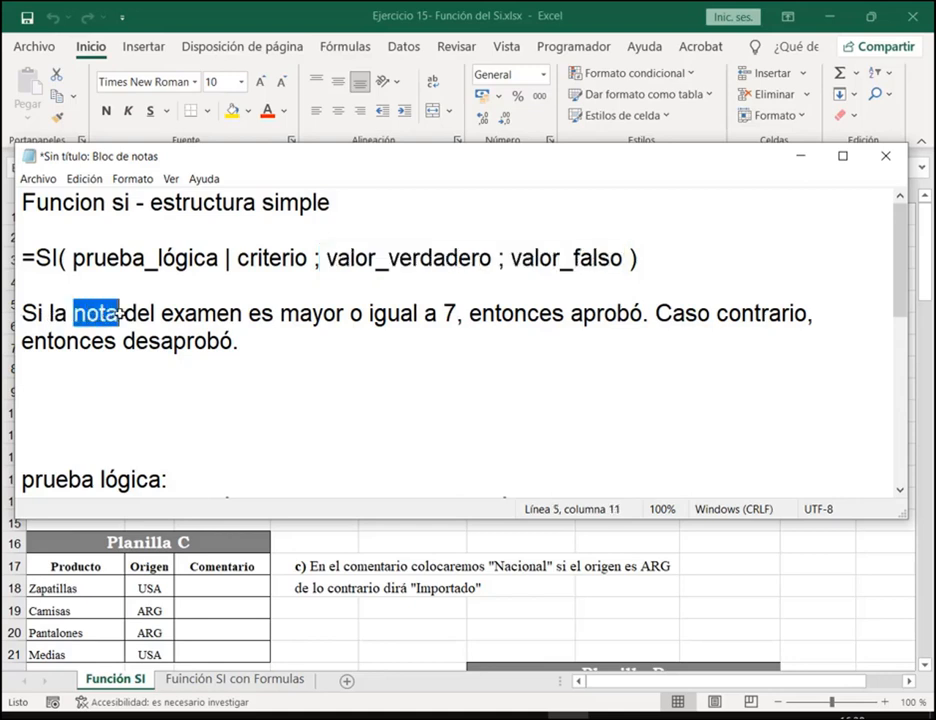
click(87, 385)
text(nota)
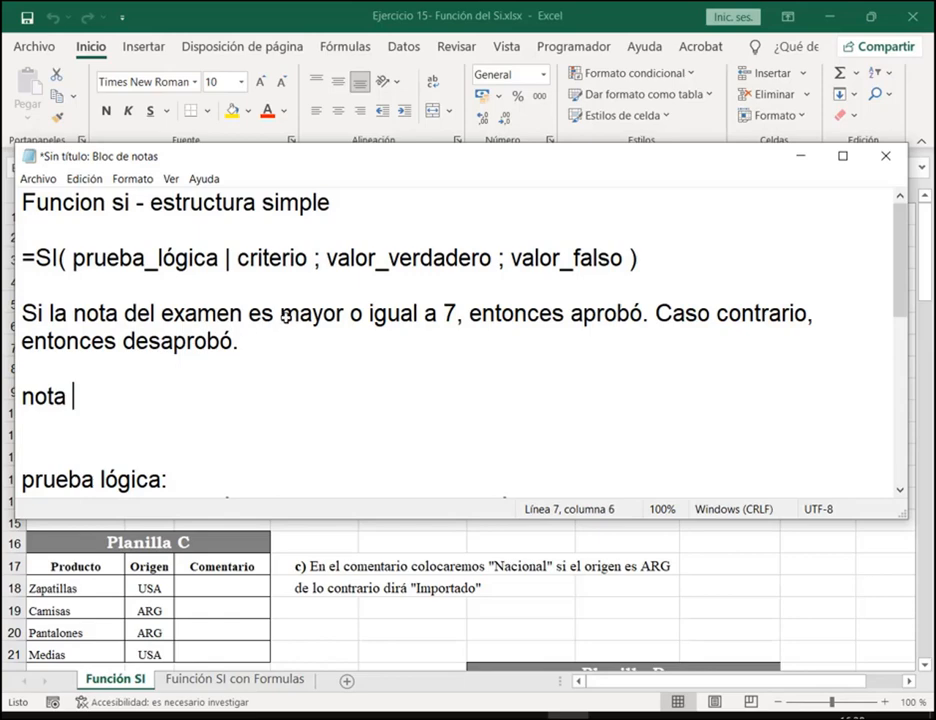
Match "mayor o igual" to its operator in the list and complete the condition as "nota >= 7"
drag(280, 313, 418, 314)
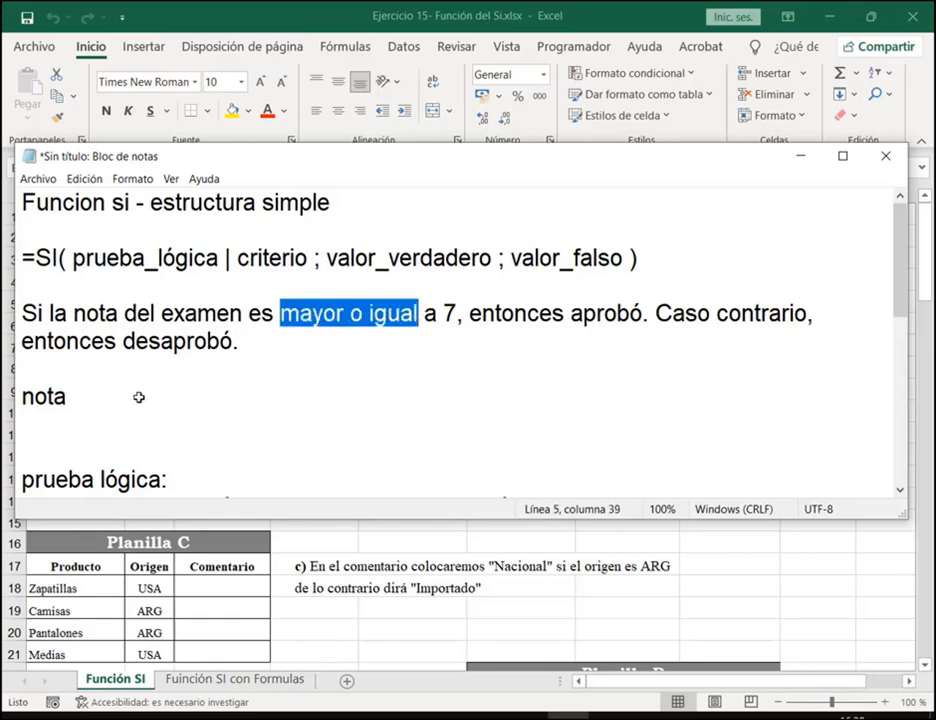
click(188, 401)
scroll(188, 403, down, 2)
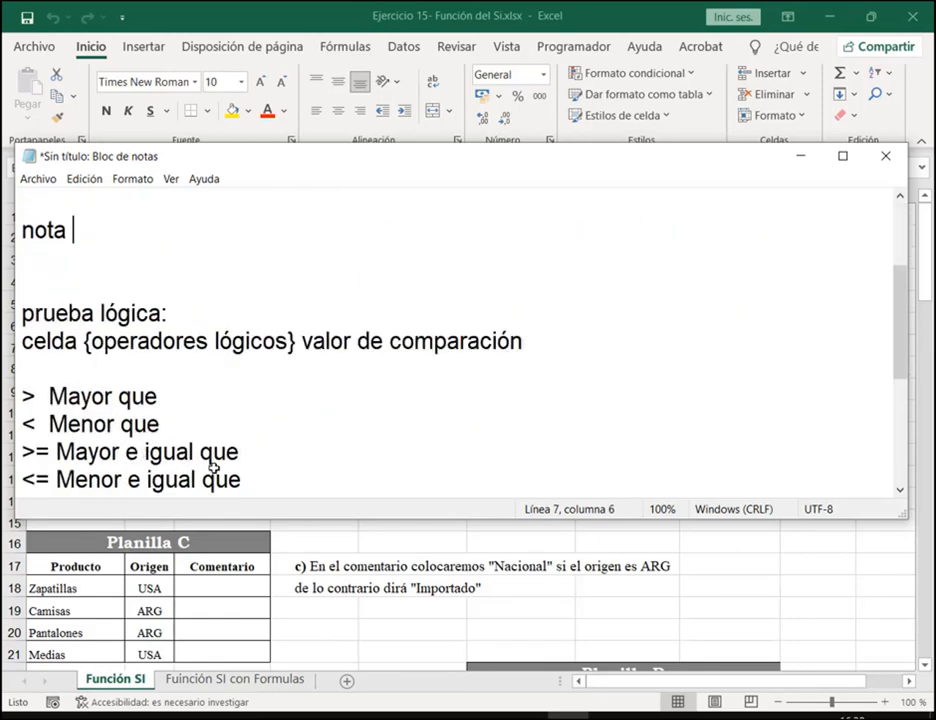
drag(278, 454, 20, 449)
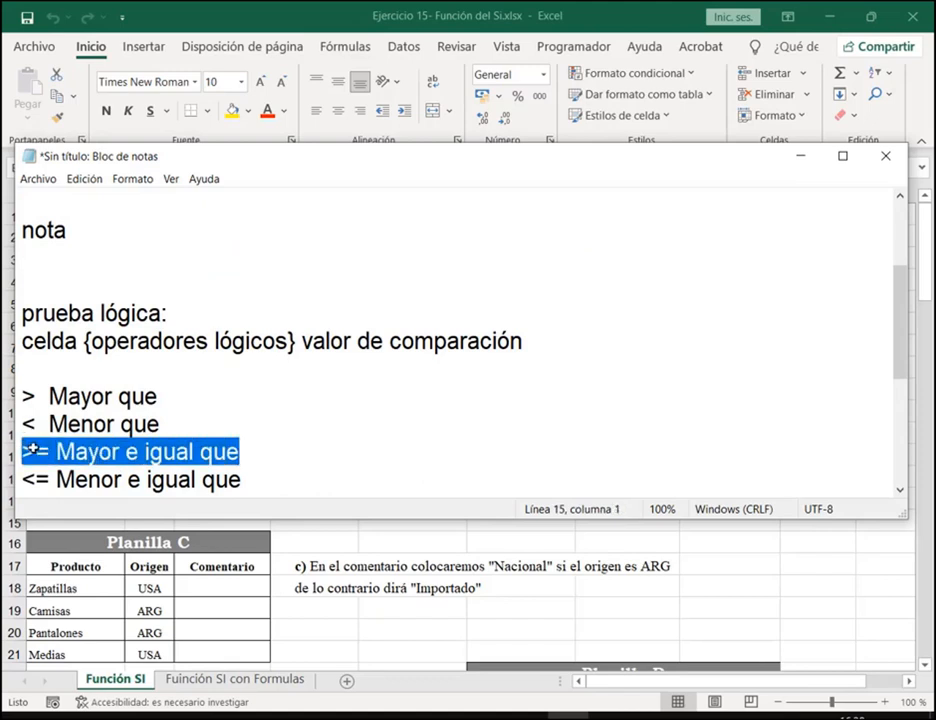
scroll(90, 299, up, 2)
click(113, 393)
text(>)
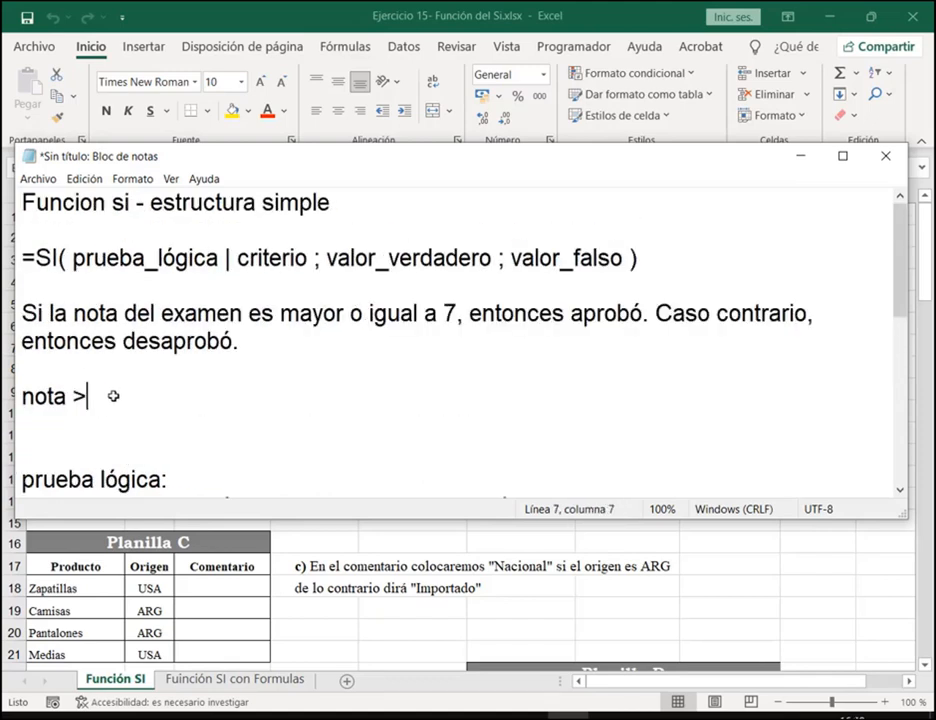
text(= 7)
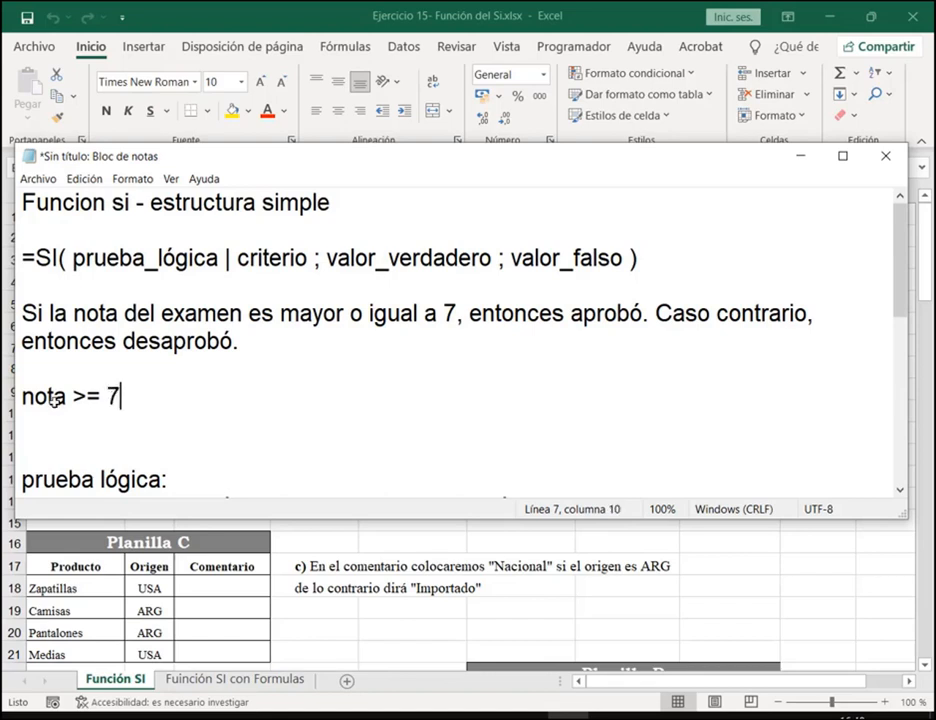
Temporarily frame "nota", ">=" and "7" in the condition in red and point an arrow at each part
drag(19, 381, 70, 411)
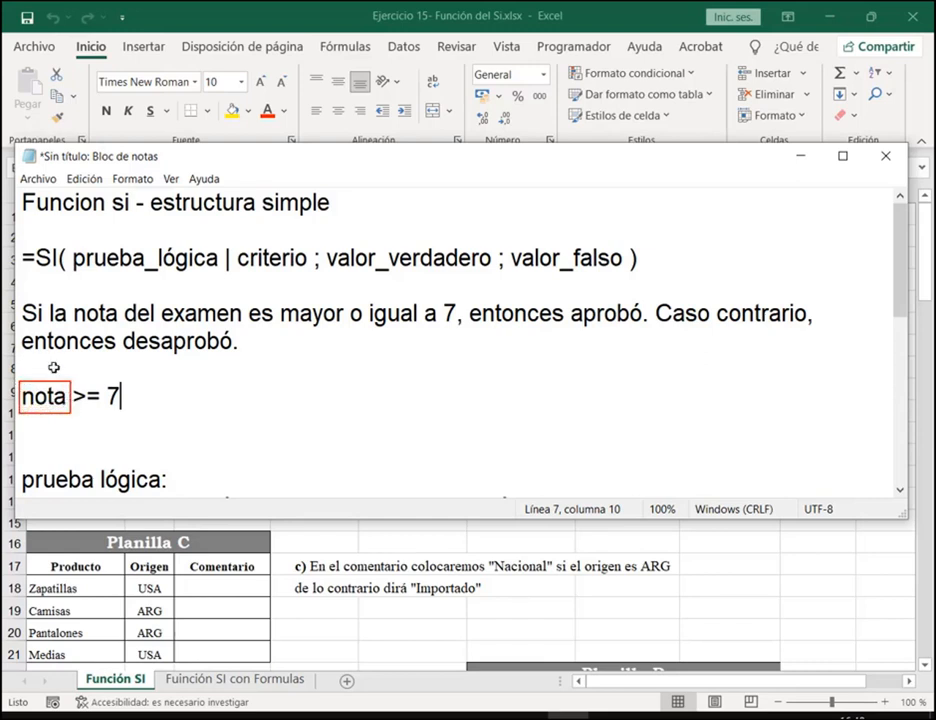
mouse_move(44, 328)
mouse_down()
mouse_move(35, 368)
mouse_move(104, 411)
mouse_up()
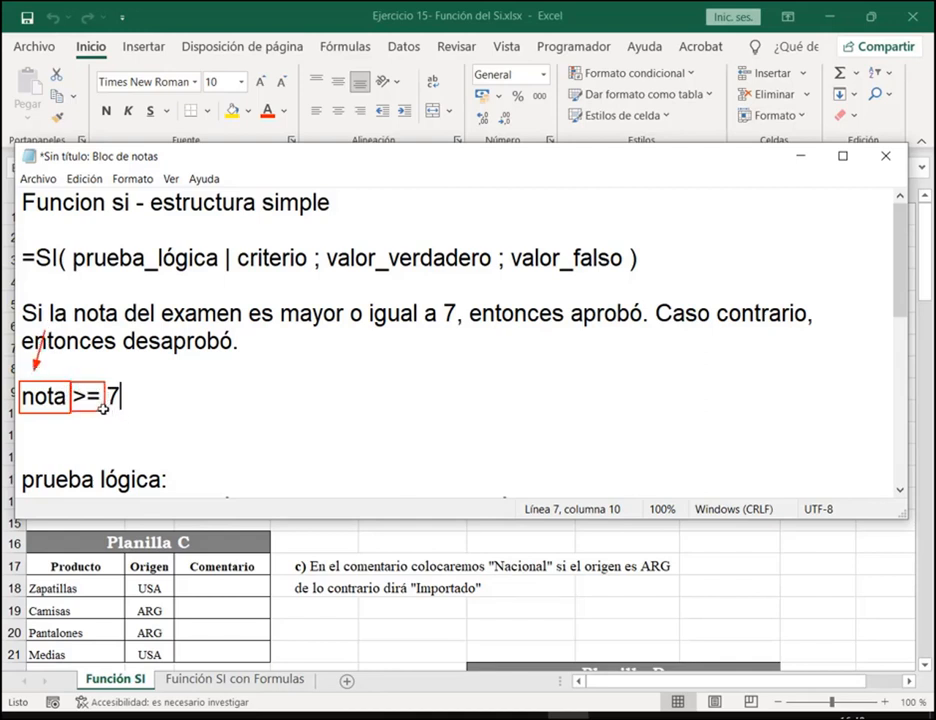
mouse_move(90, 343)
mouse_down()
mouse_move(88, 371)
mouse_move(117, 392)
mouse_move(122, 410)
mouse_up()
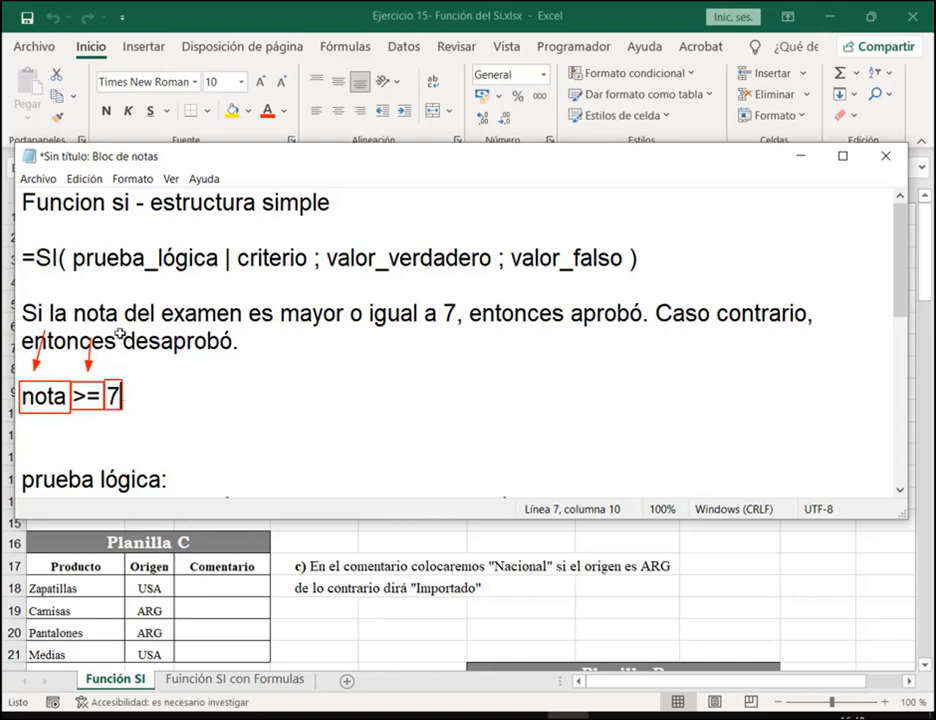
drag(118, 333, 117, 364)
text(e)
Add both results after the condition so the example line reads "nota >= 7 ; aprobó ; desaprobó"
text( ;)
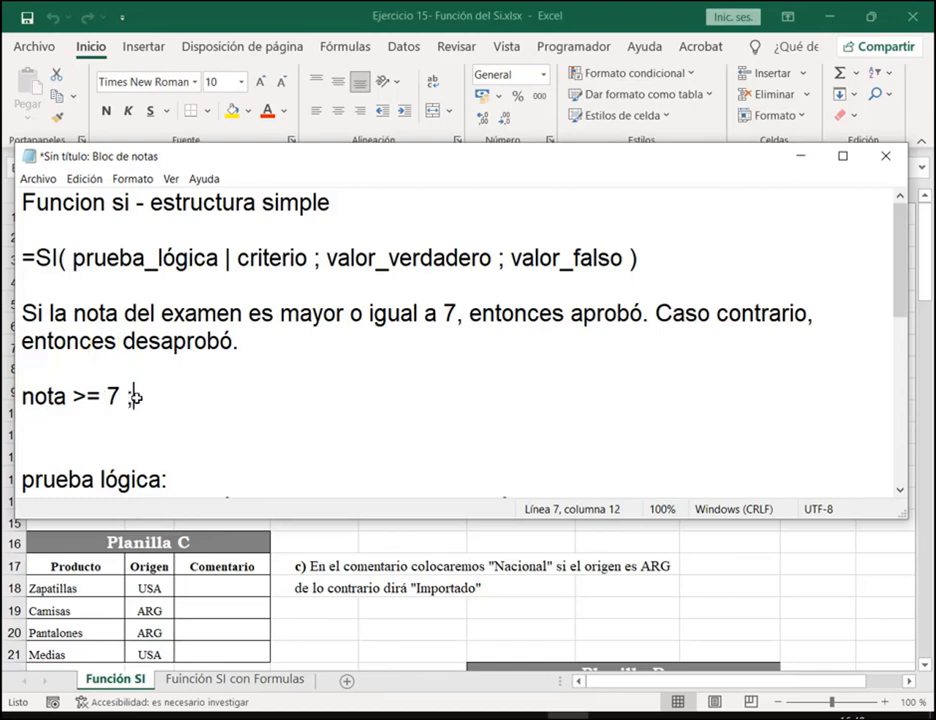
text( apr)
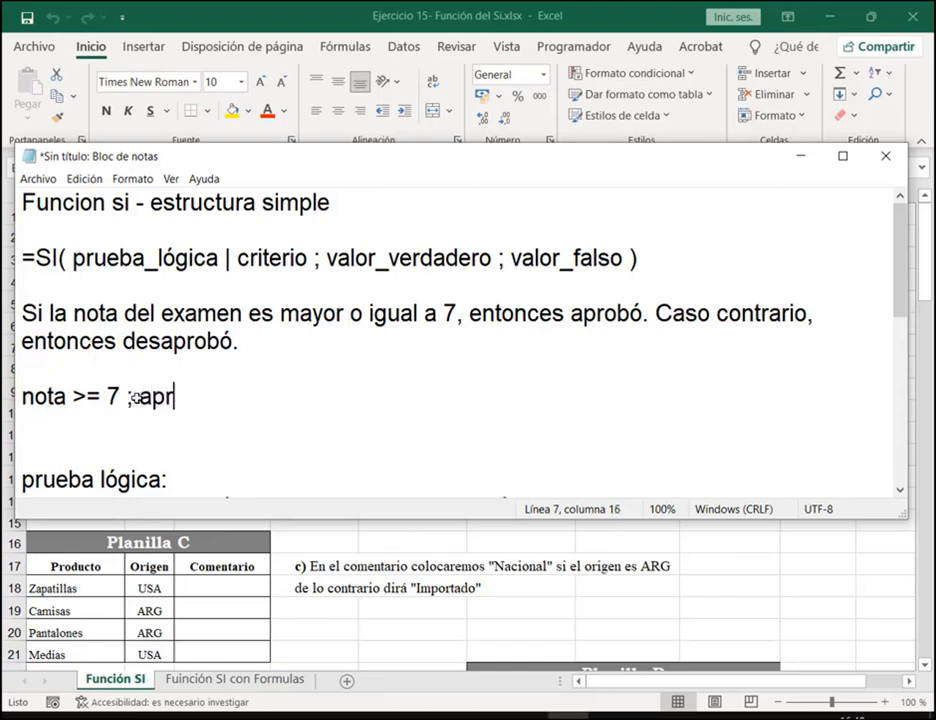
text(obó ;)
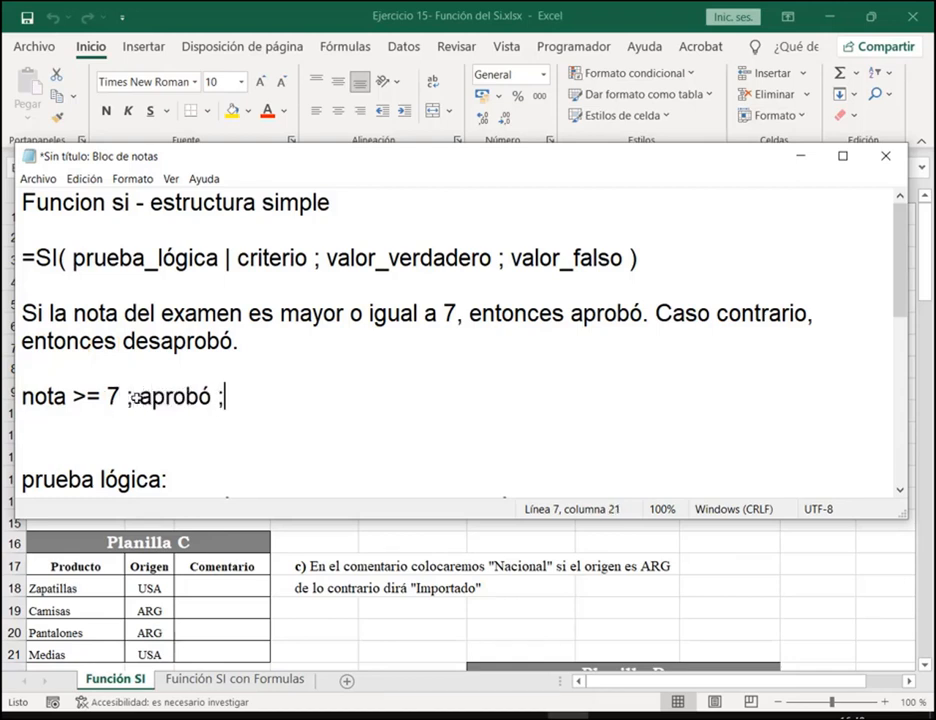
text( desaprobó)
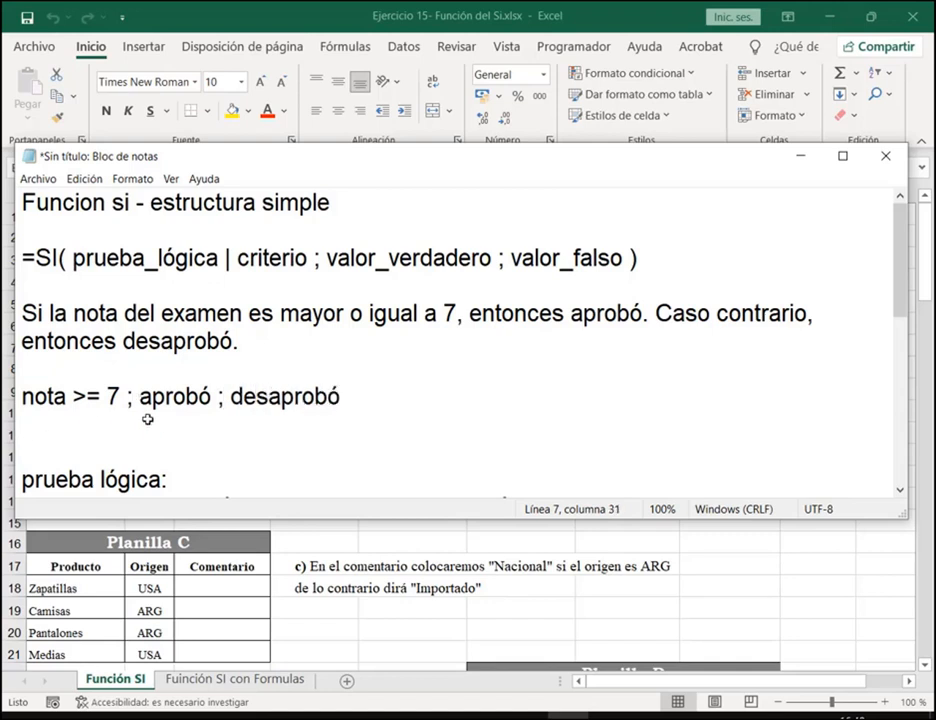
Temporarily mark the condition and both results with a red frame and arrows, then frame the example sentence and its formula line
drag(17, 375, 121, 413)
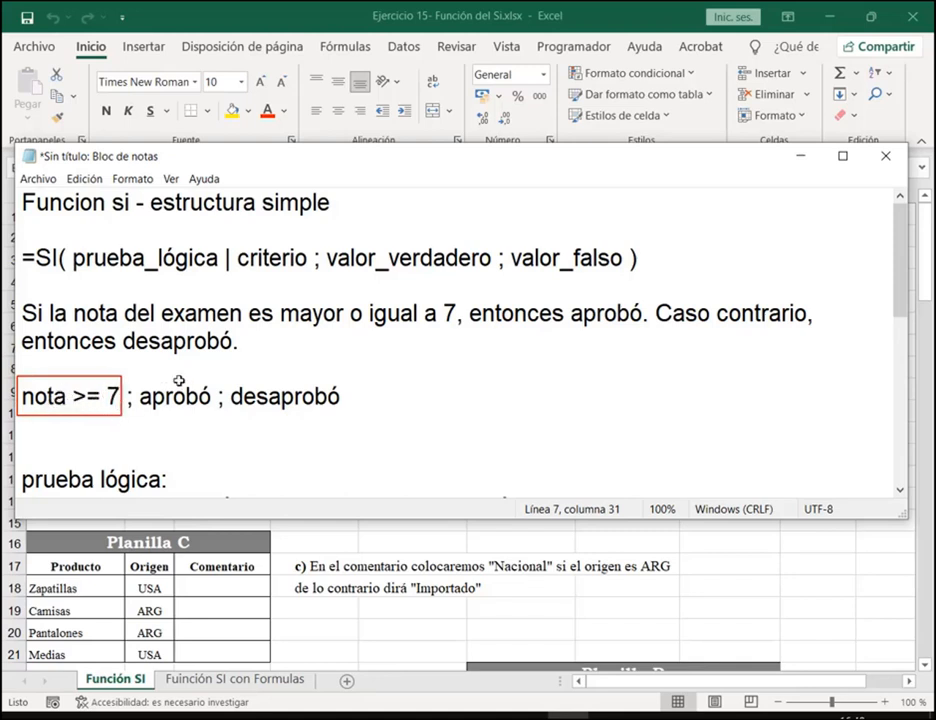
drag(186, 336, 183, 379)
drag(280, 461, 286, 417)
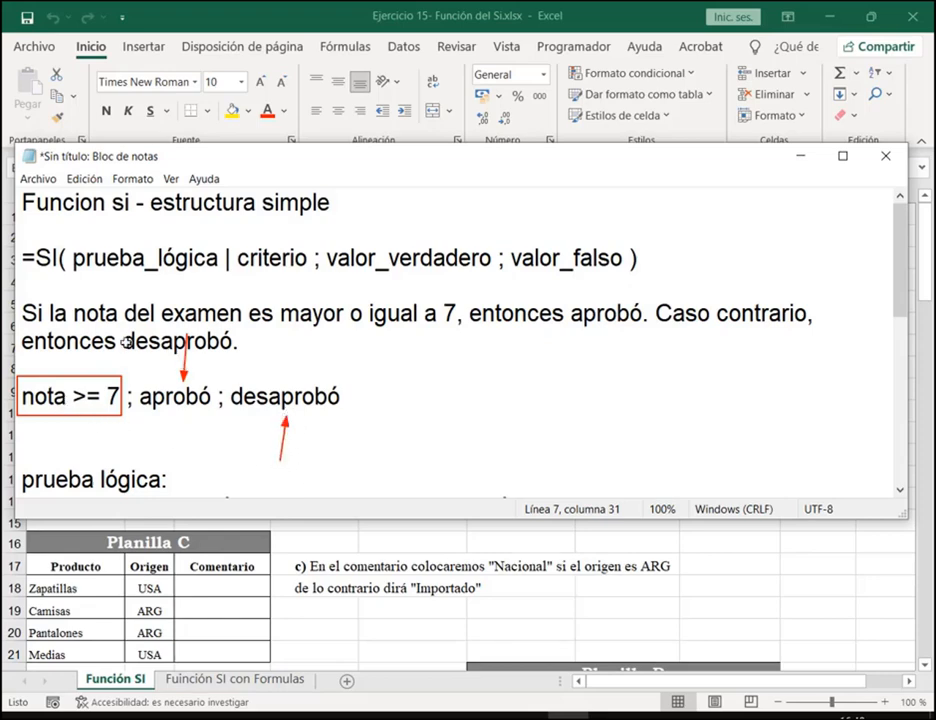
key(e)
mouse_move(18, 300)
mouse_down()
mouse_move(819, 358)
mouse_move(832, 347)
mouse_up()
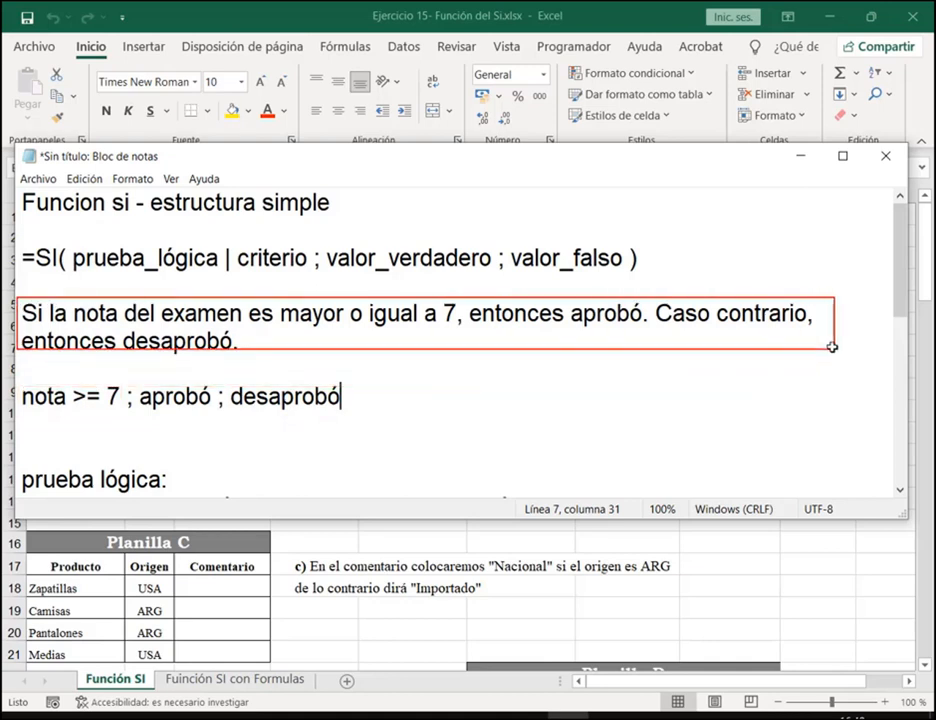
mouse_move(19, 378)
mouse_down()
mouse_move(334, 429)
mouse_move(364, 425)
mouse_up()
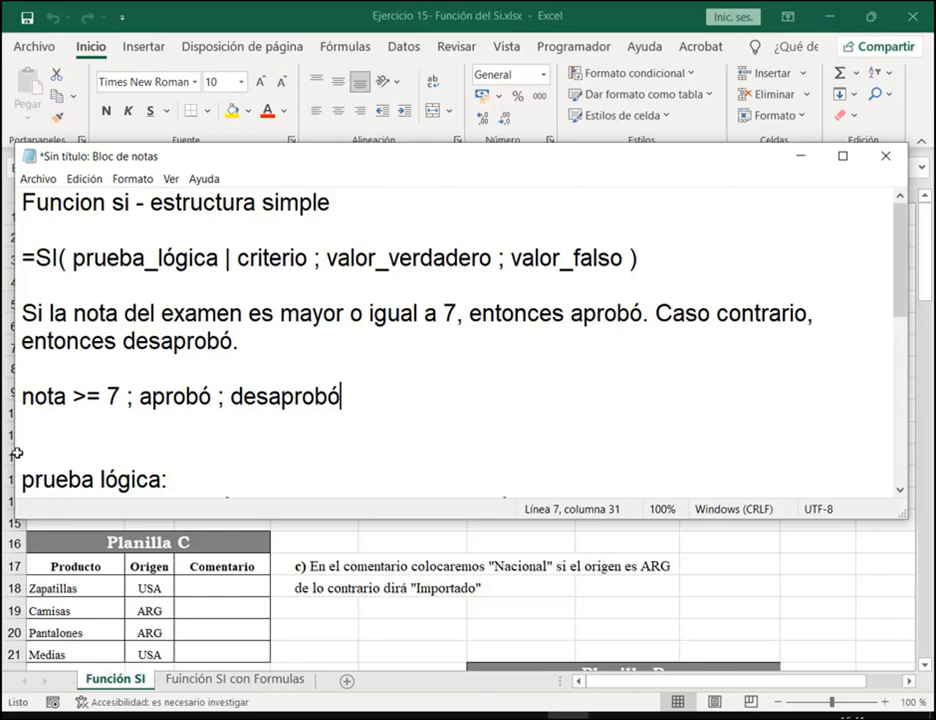
Delete the exam-grade example and its condition line, leaving one blank line between the SI formula and "prueba lógica:"
drag(20, 458, 22, 278)
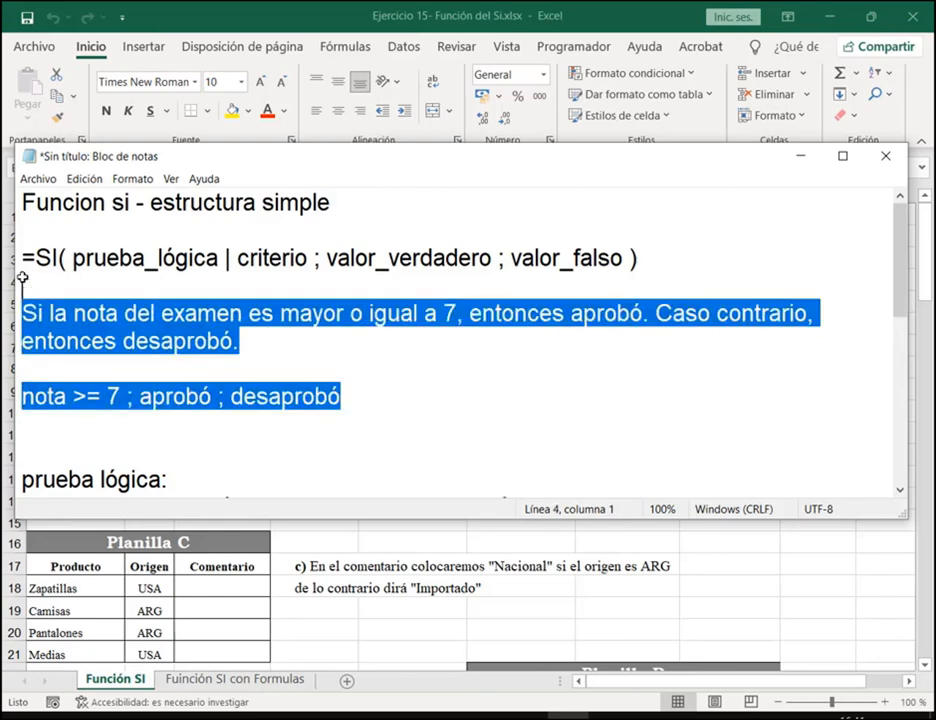
key(Delete)
key(Delete)
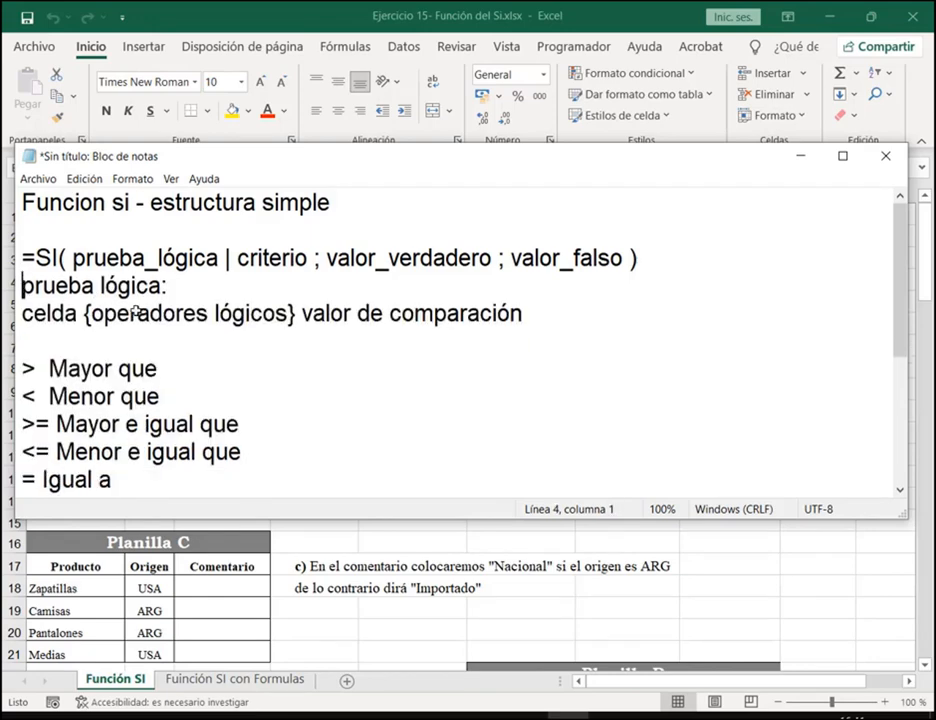
key(Return)
scroll(900, 288, down, 2)
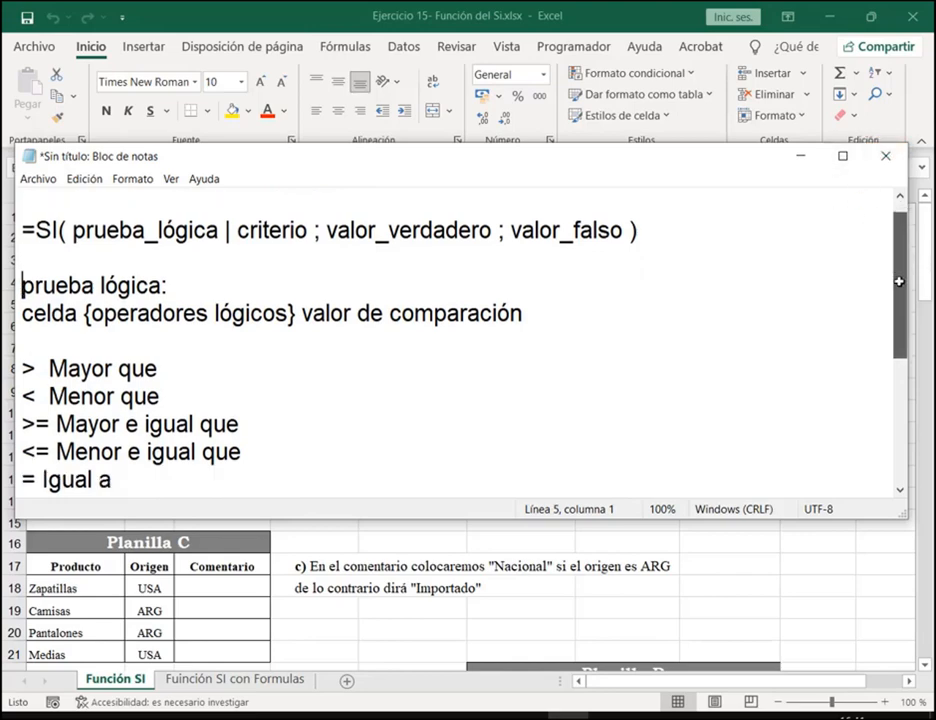
Switch to the Excel workbook, enlarge the sheet to 130 % and review Planilla A, Planilla B and the statement of exercise a)
click(569, 4)
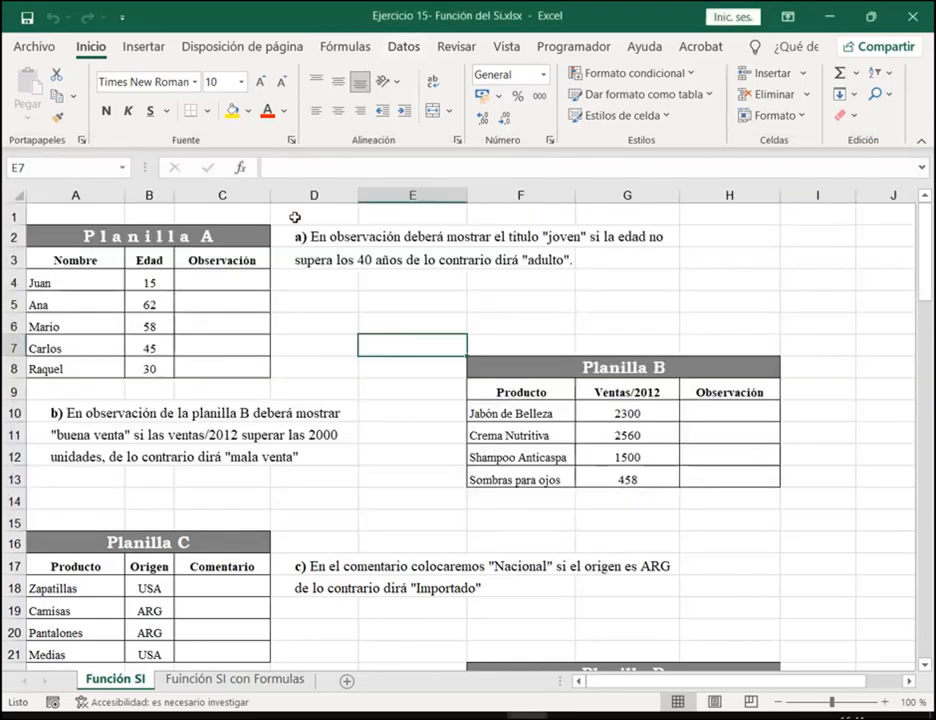
ctrl+scroll(360, 410, up, 3)
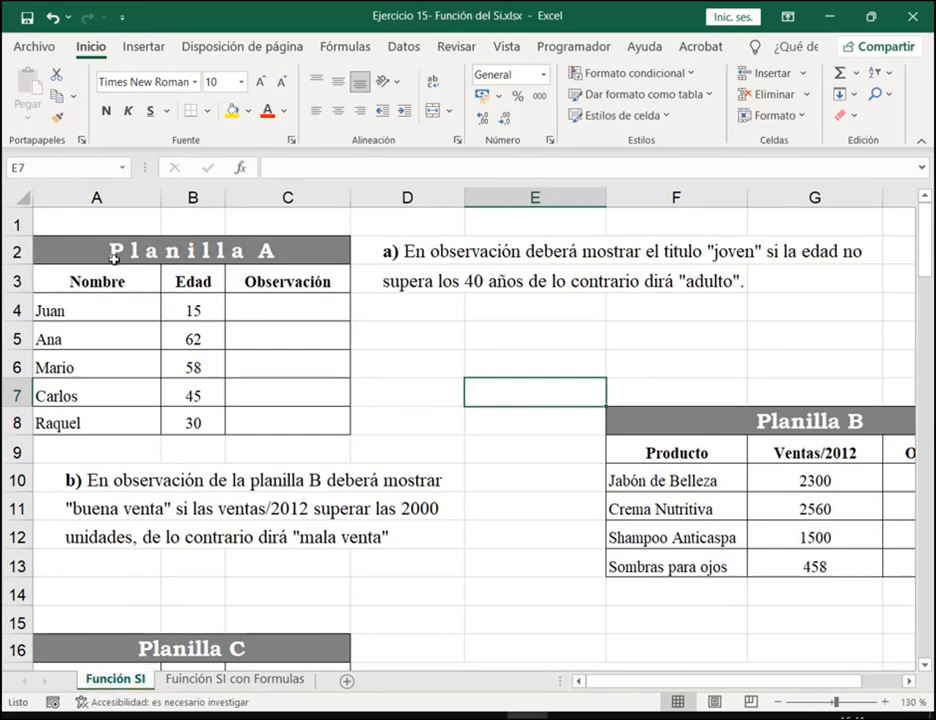
mouse_move(30, 235)
mouse_down()
mouse_move(288, 344)
mouse_move(352, 438)
mouse_up()
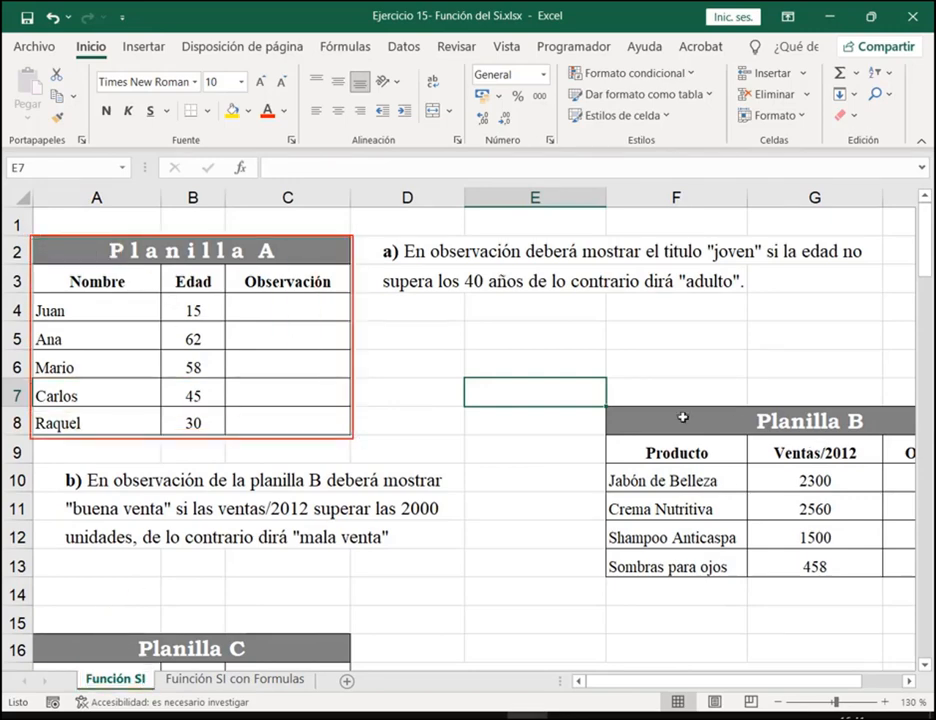
mouse_move(603, 405)
mouse_down()
mouse_move(773, 469)
mouse_move(902, 567)
mouse_up()
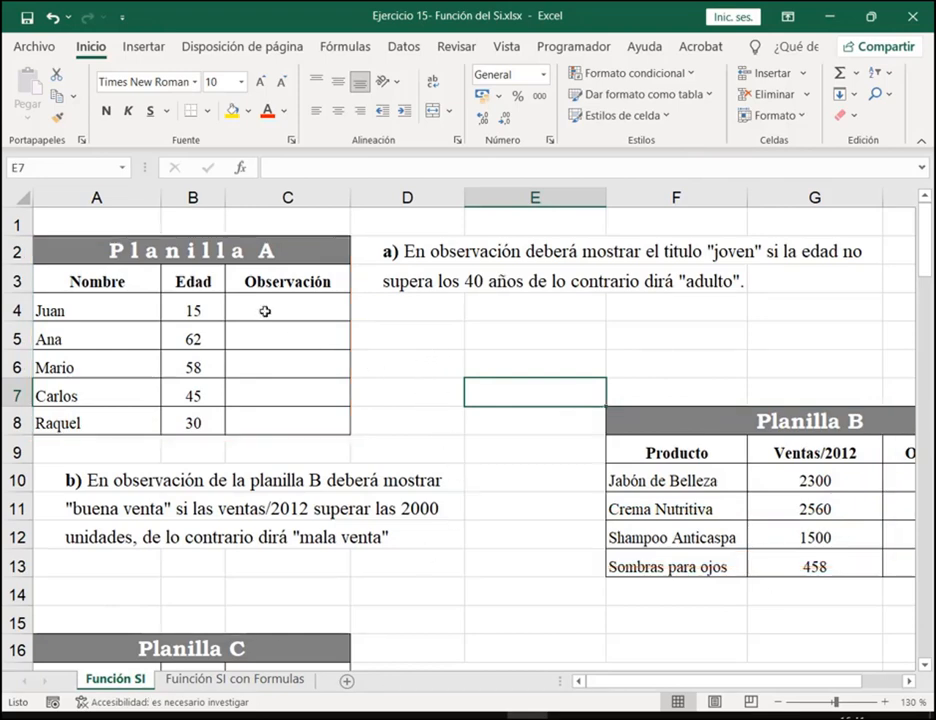
click(445, 251)
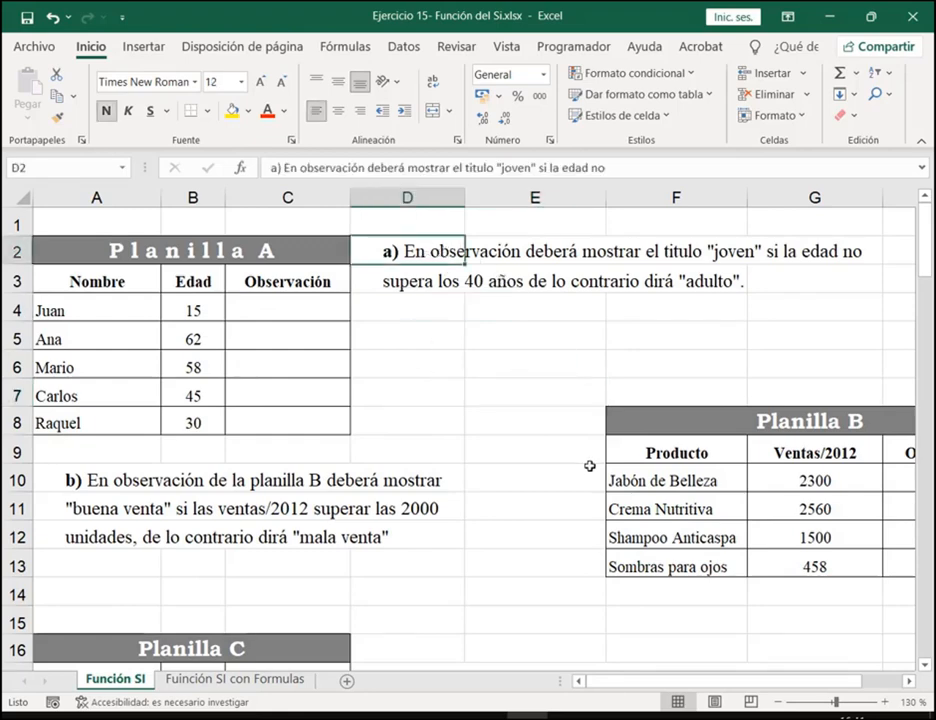
click(668, 370)
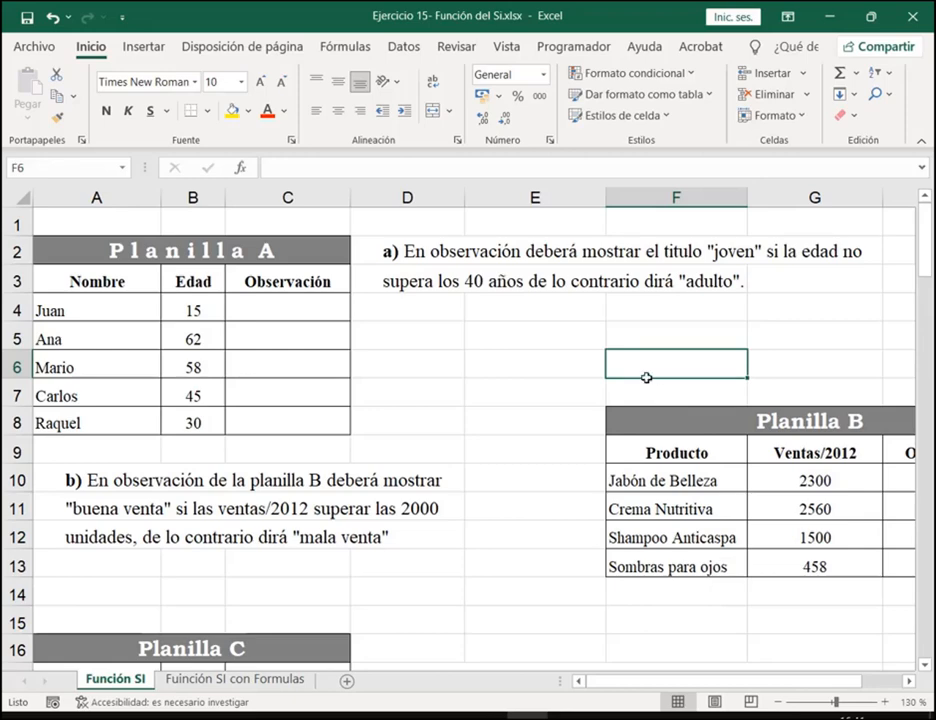
Temporarily frame in red Planilla A's empty Observación cells and the words "joven" and "adulto" in exercise a)
mouse_move(231, 294)
mouse_down()
mouse_move(249, 305)
mouse_move(335, 433)
mouse_up()
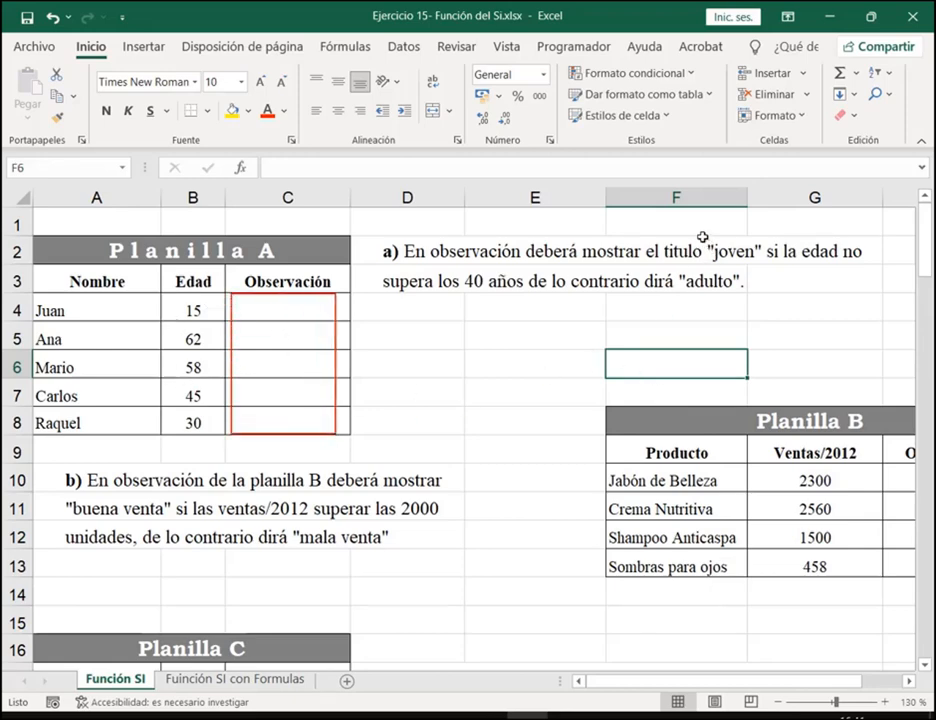
drag(704, 238, 765, 263)
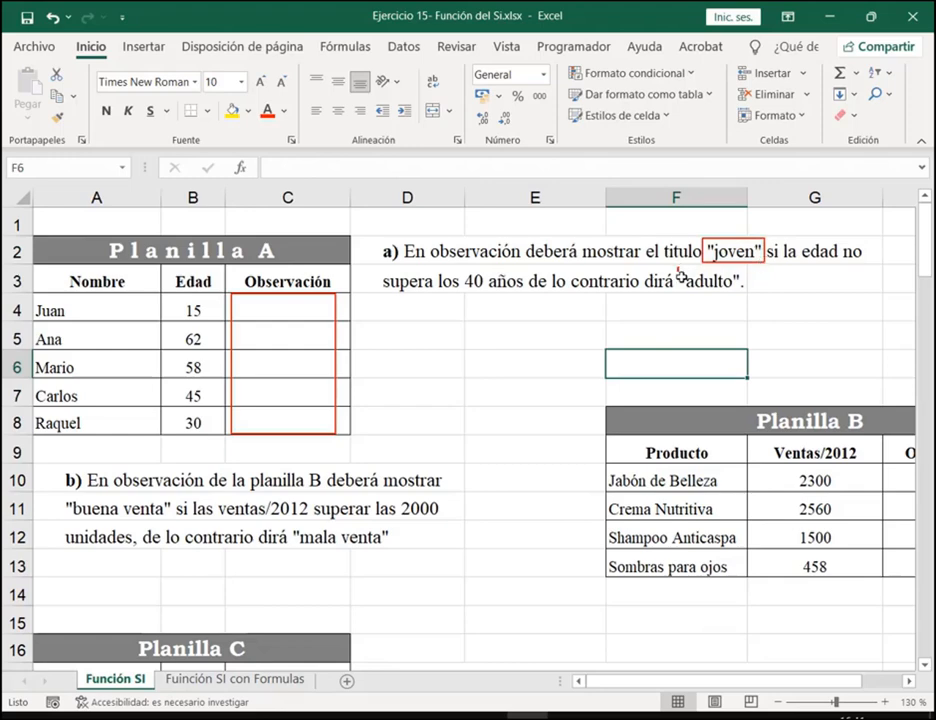
drag(678, 267, 744, 296)
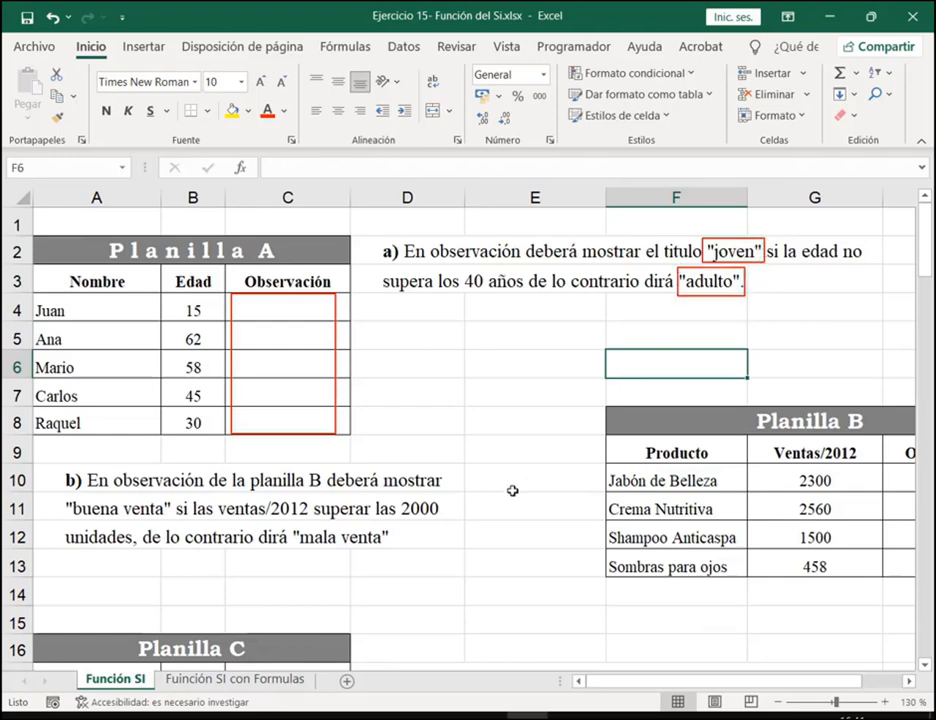
key(Escape)
Switch to the Notepad notes, temporarily frame "valor_verdadero" and "valor_falso" in the formula, and return to the Excel workbook
click(566, 716)
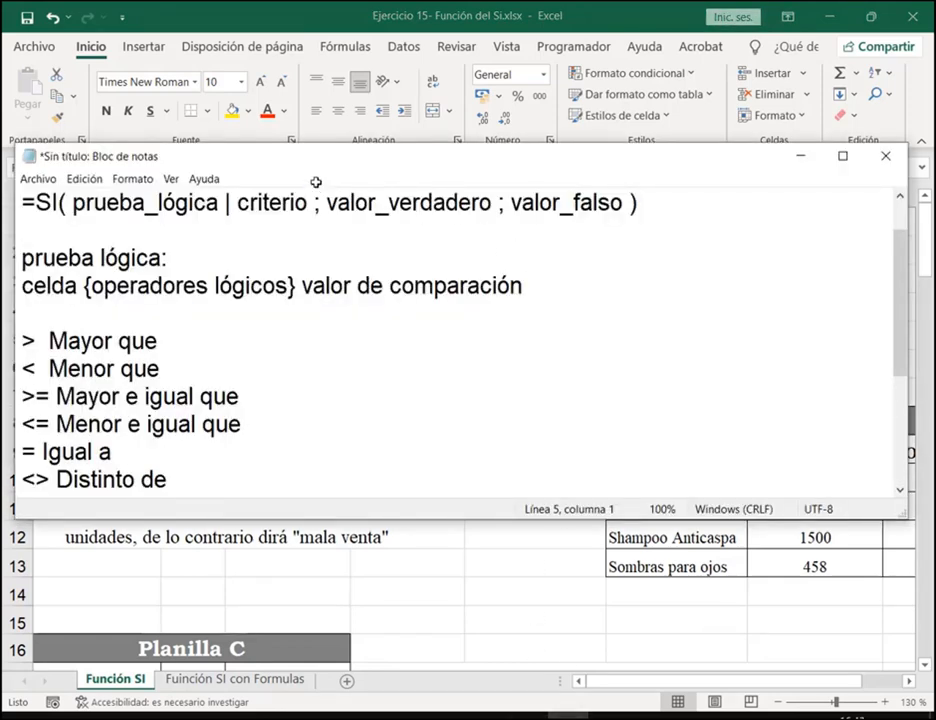
mouse_move(320, 191)
mouse_down()
mouse_move(502, 221)
mouse_move(635, 222)
mouse_up()
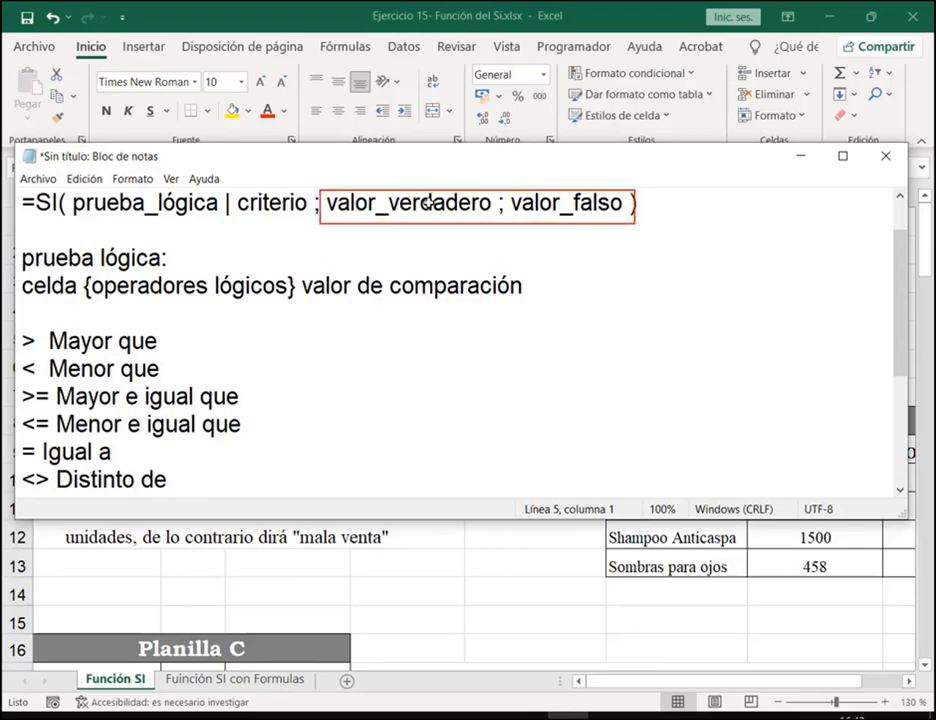
key(Escape)
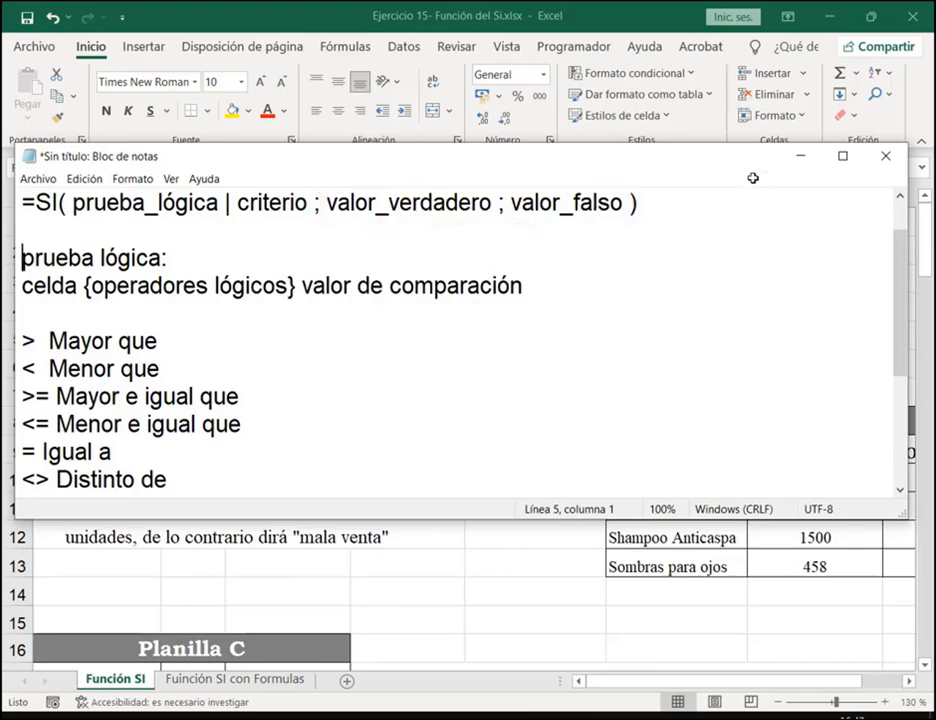
click(800, 156)
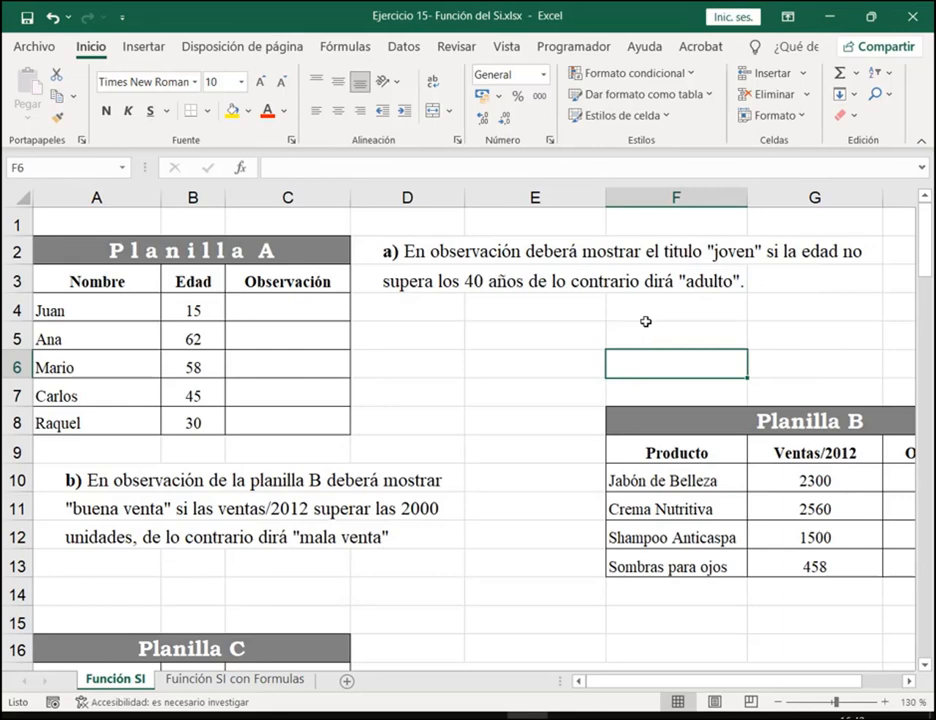
Open Insert Function for cell C4, the first Observación cell of Planilla A, after temporarily marking the command in red
click(305, 310)
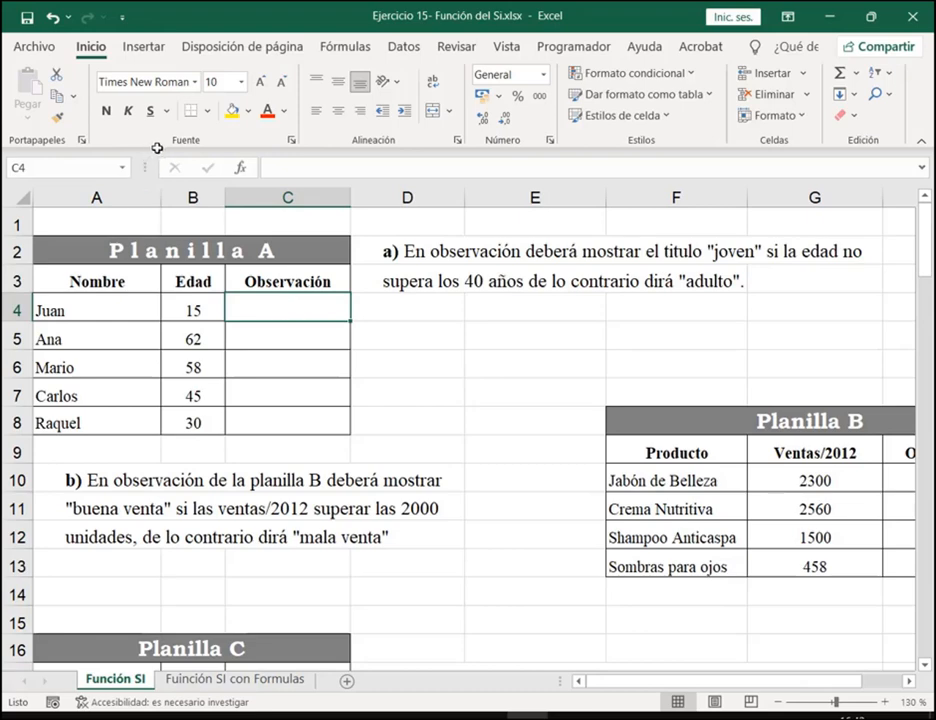
drag(157, 148, 259, 183)
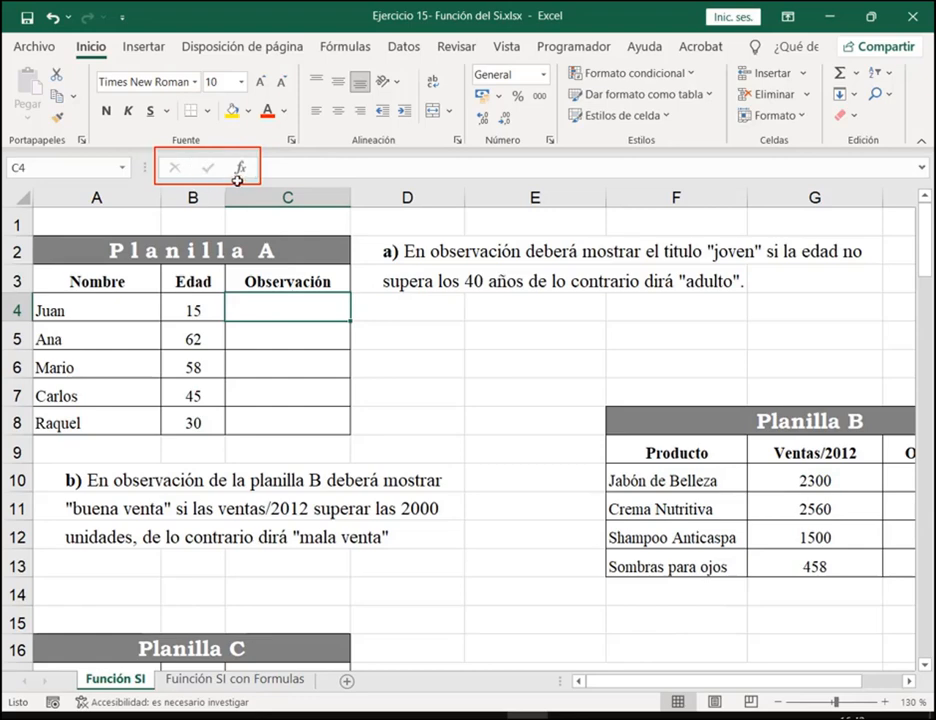
drag(253, 237, 240, 175)
key(Escape)
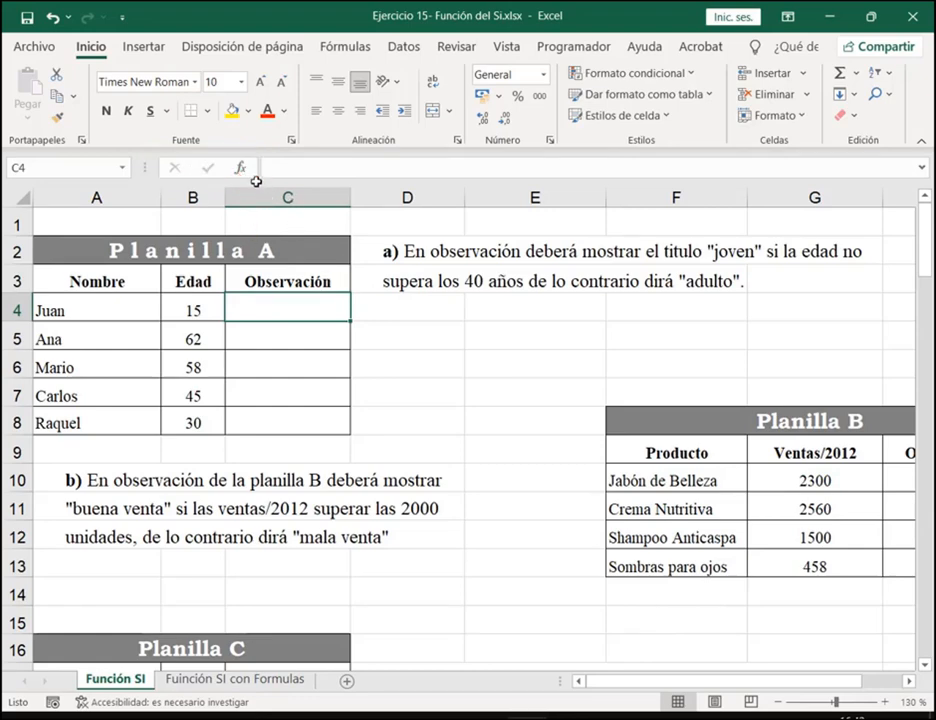
click(240, 168)
drag(260, 150, 539, 143)
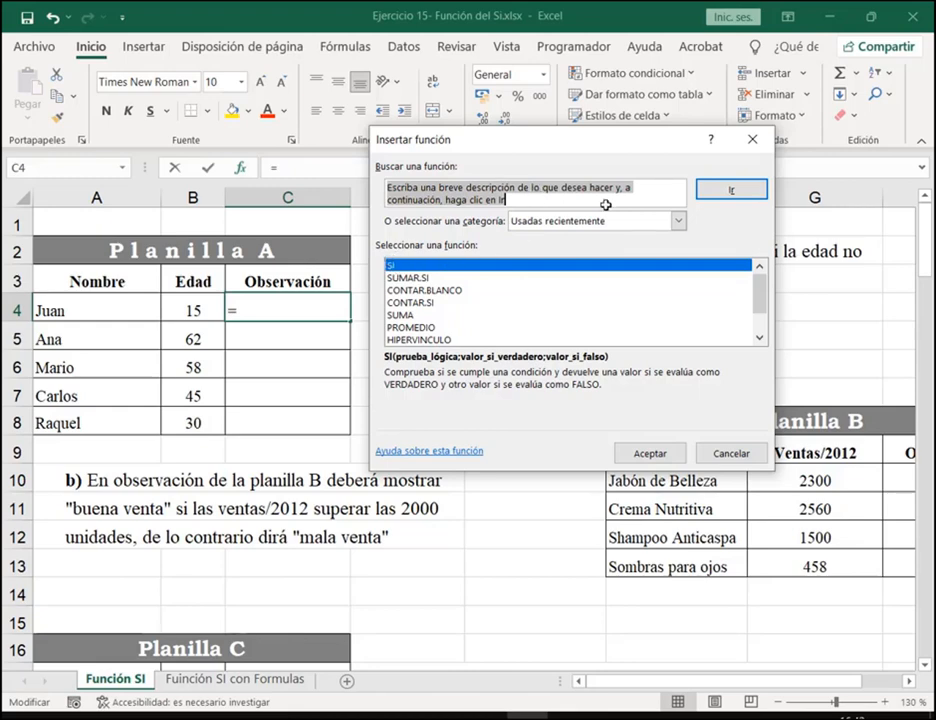
Search the available functions for "si" and for "condicion si"
drag(509, 198, 387, 177)
text(si)
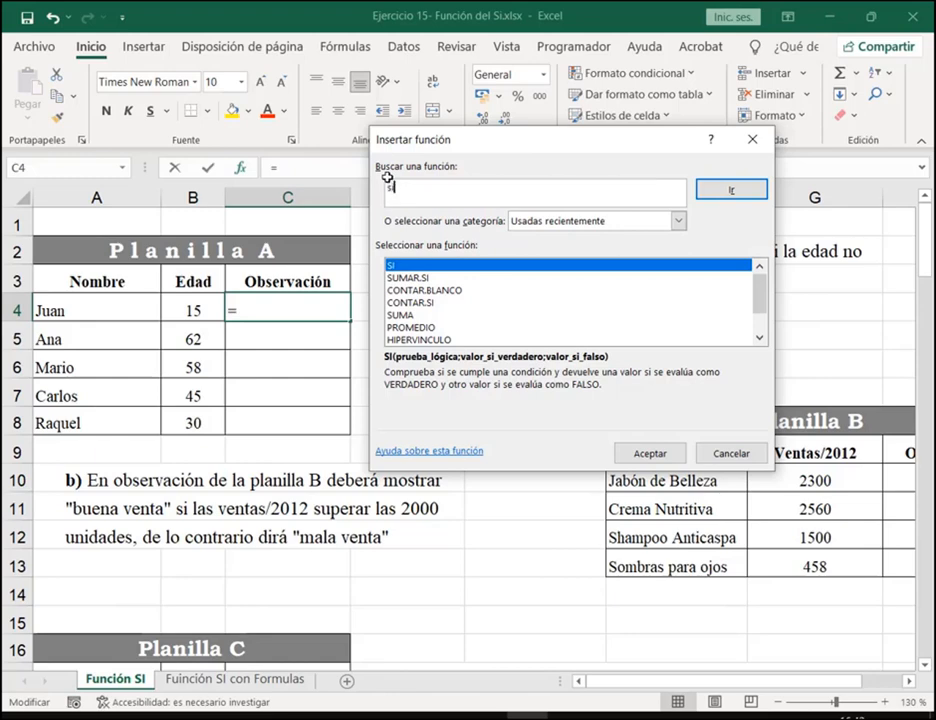
click(735, 190)
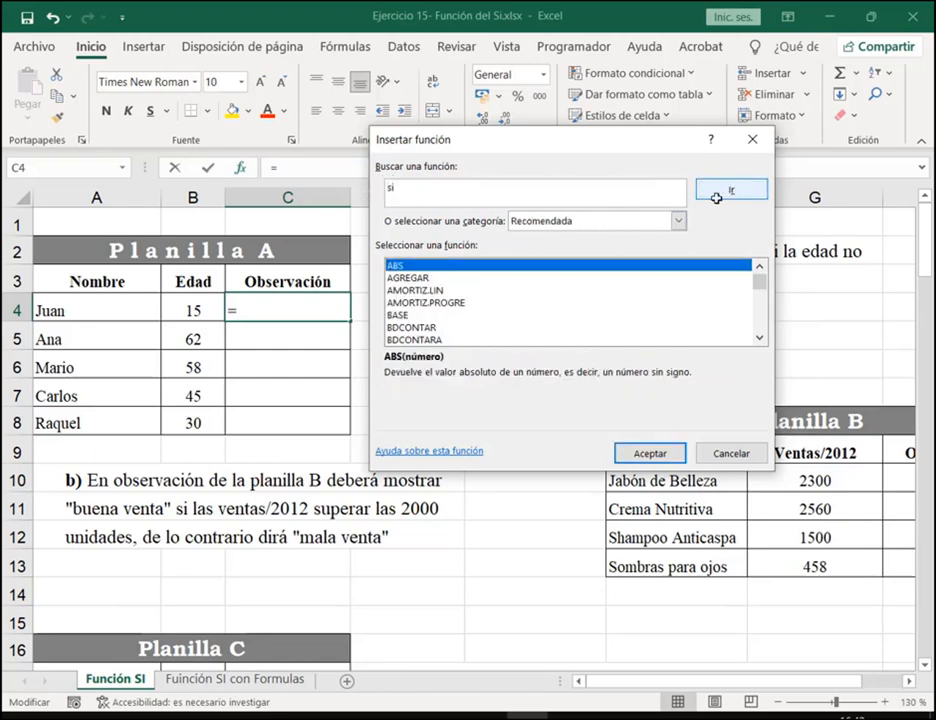
drag(470, 201, 342, 188)
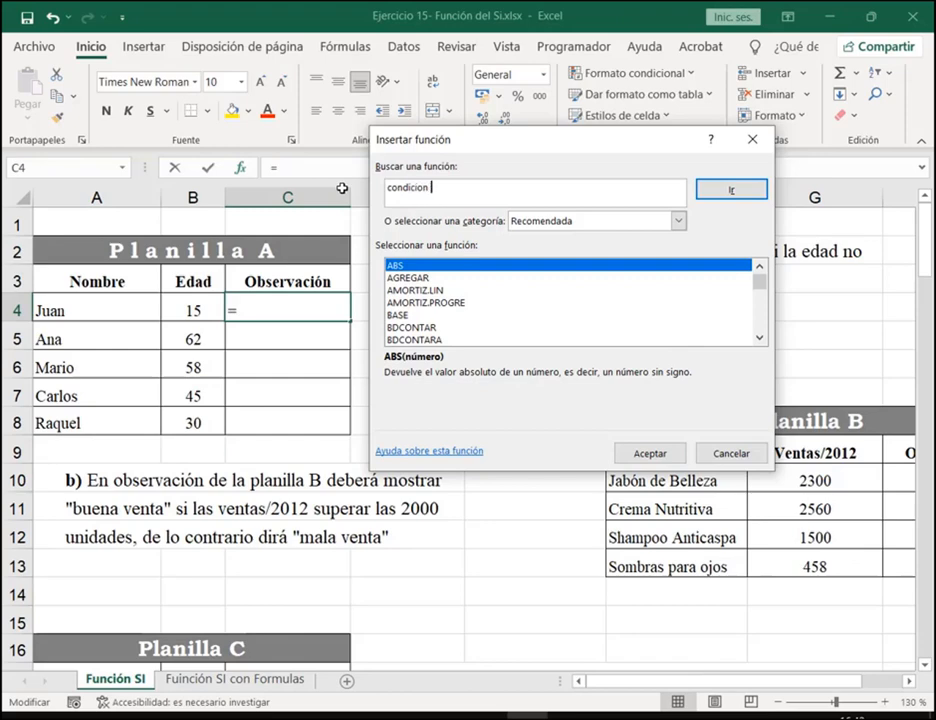
click(731, 189)
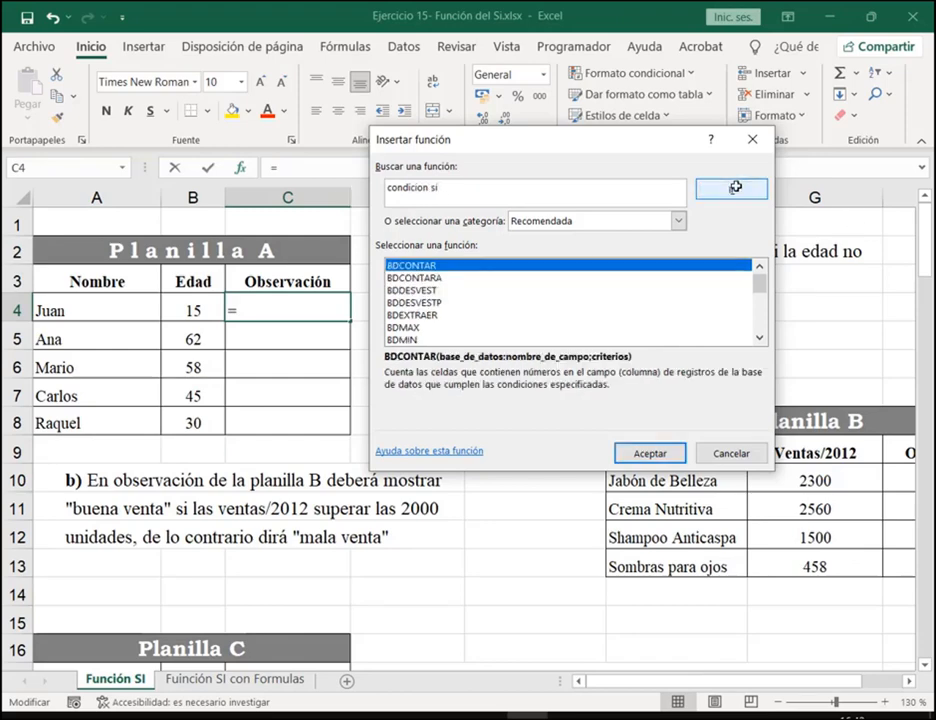
Look through the functions found for "condicion si" for the SI function
click(760, 338)
click(760, 338)
click(760, 338)
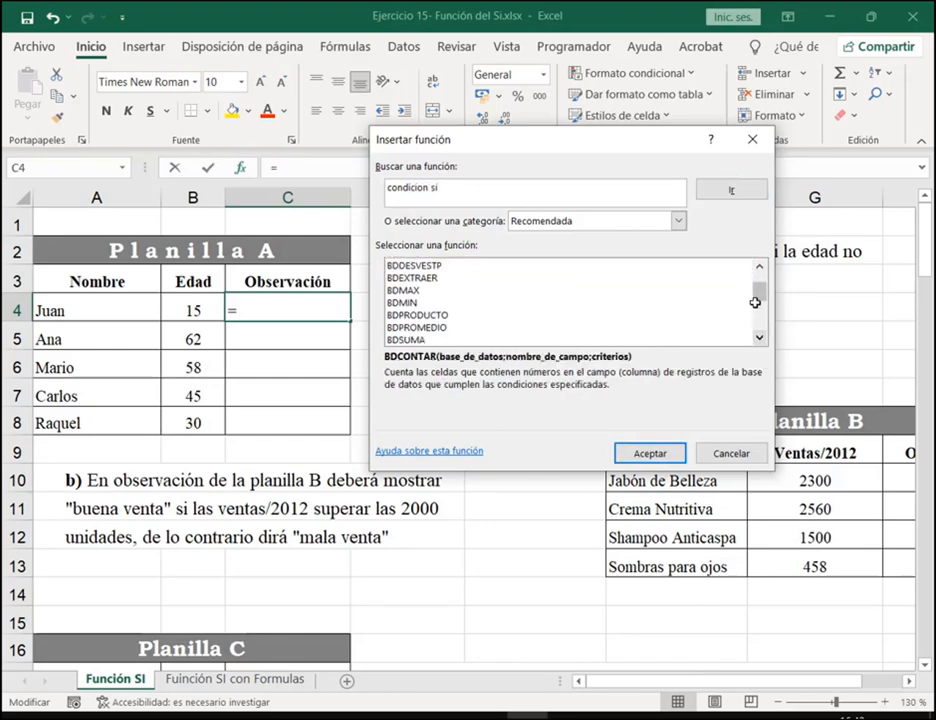
drag(757, 287, 755, 327)
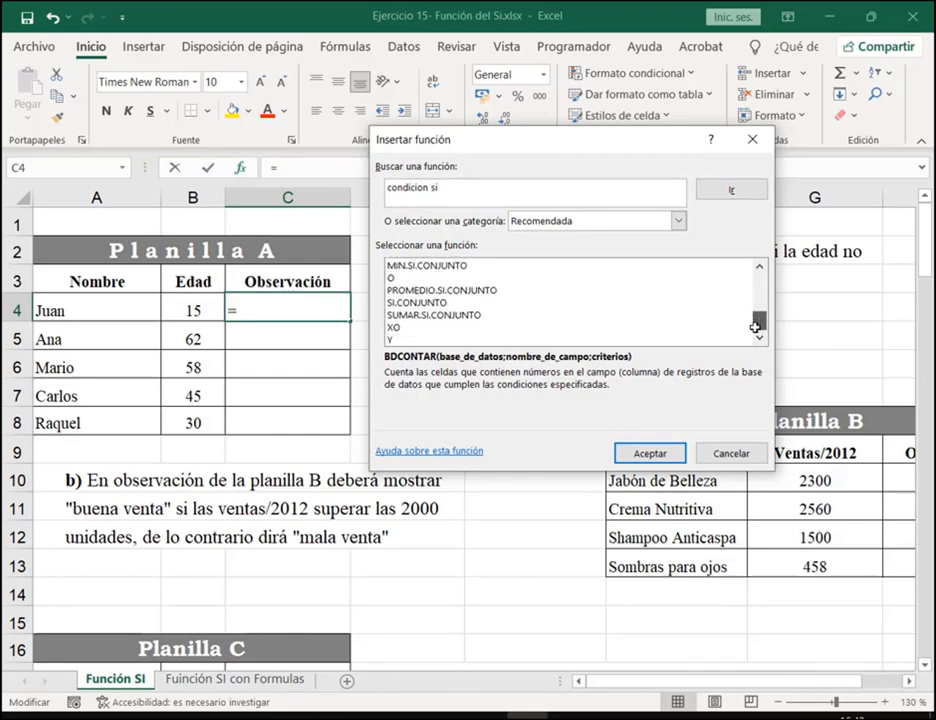
Search the available functions for "funcion lógica", select SI in the results, and close Insert Function without inserting it
click(455, 190)
click(553, 198)
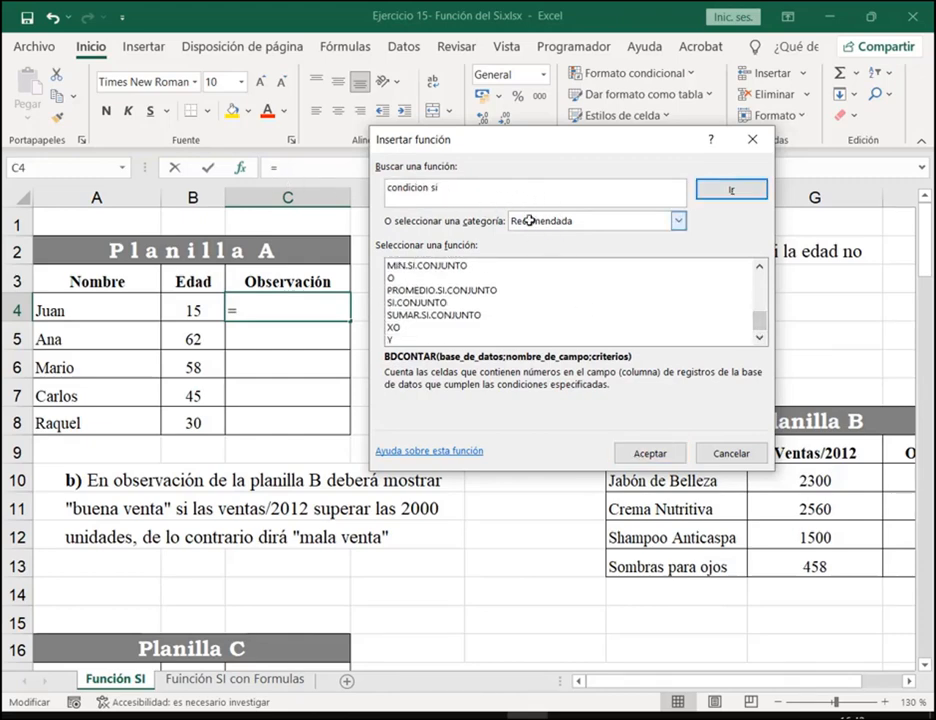
drag(403, 187, 488, 186)
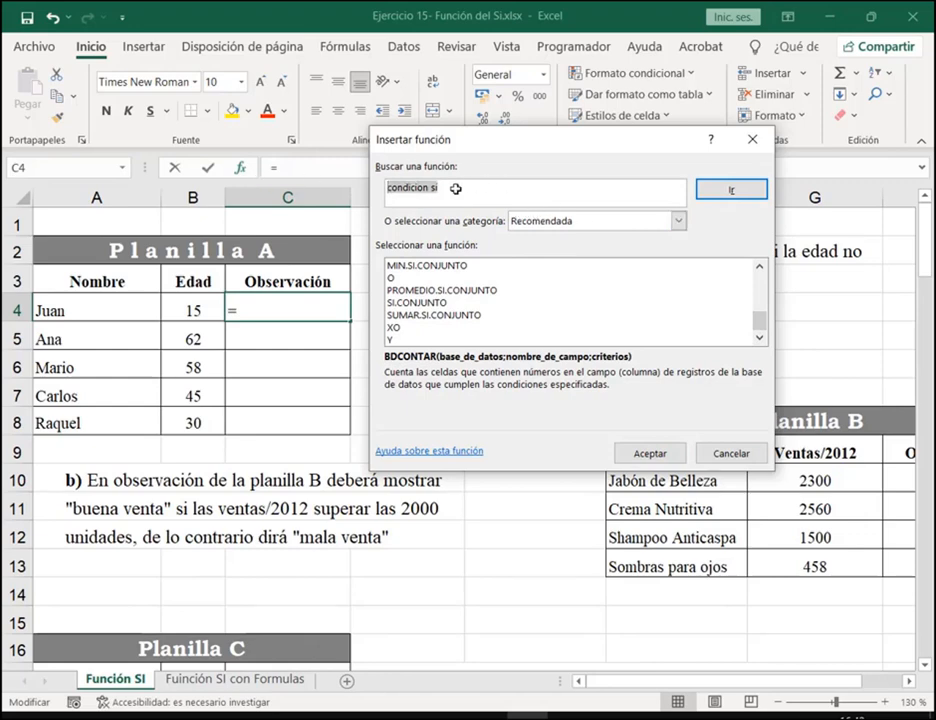
text(p)
click(750, 188)
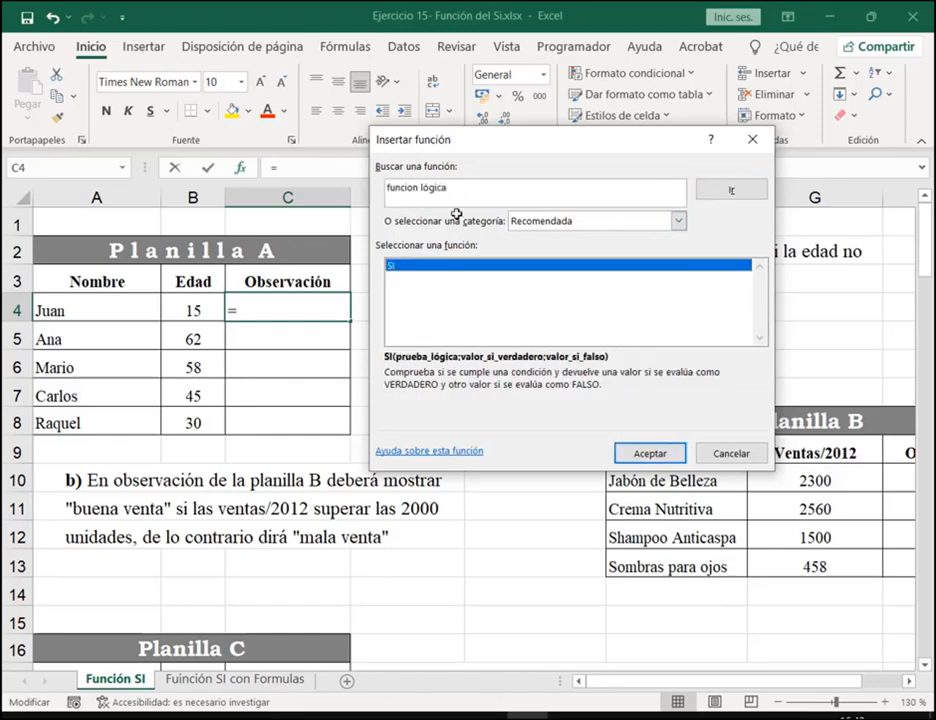
drag(493, 188, 303, 177)
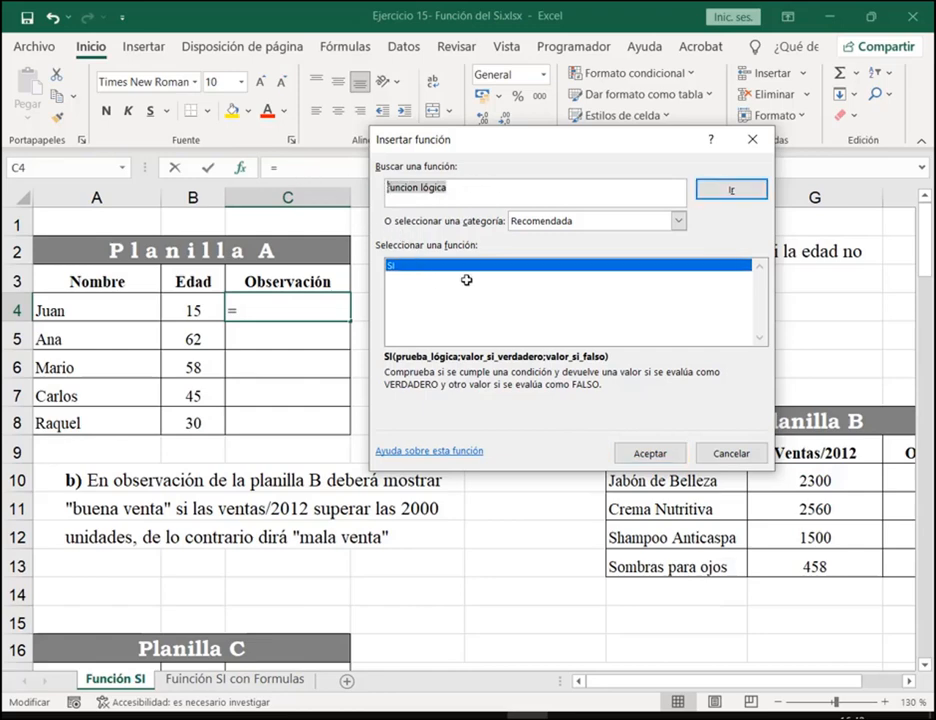
click(466, 186)
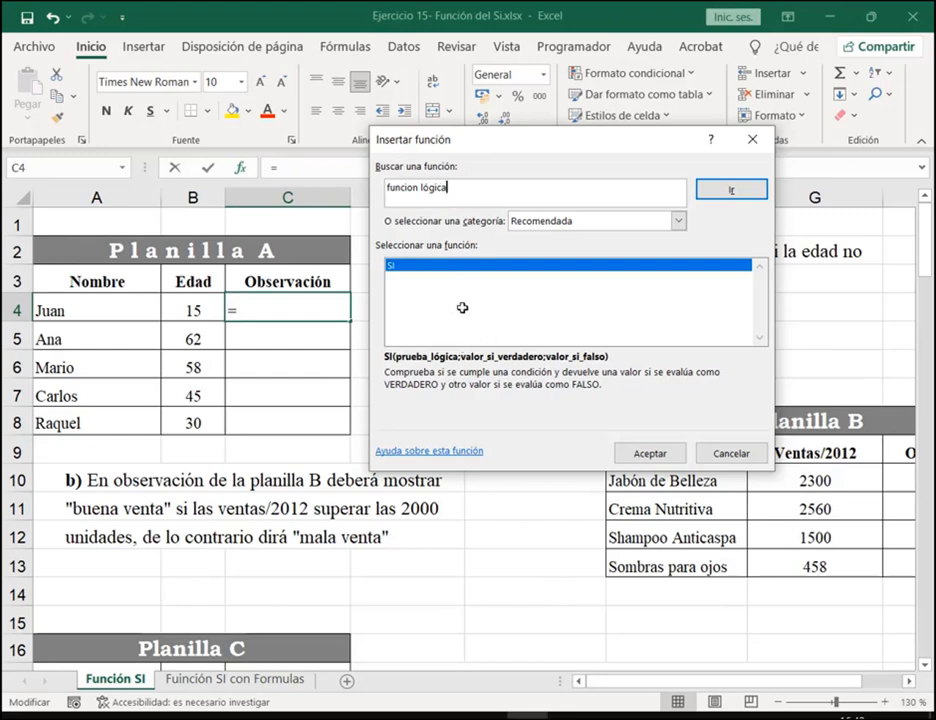
drag(466, 188, 361, 182)
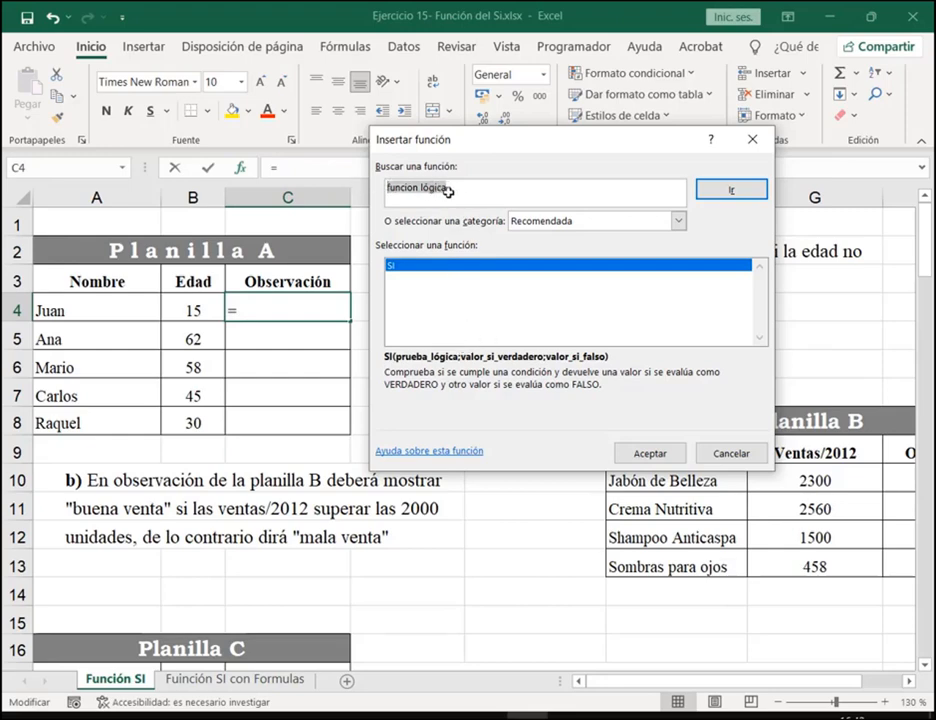
click(392, 265)
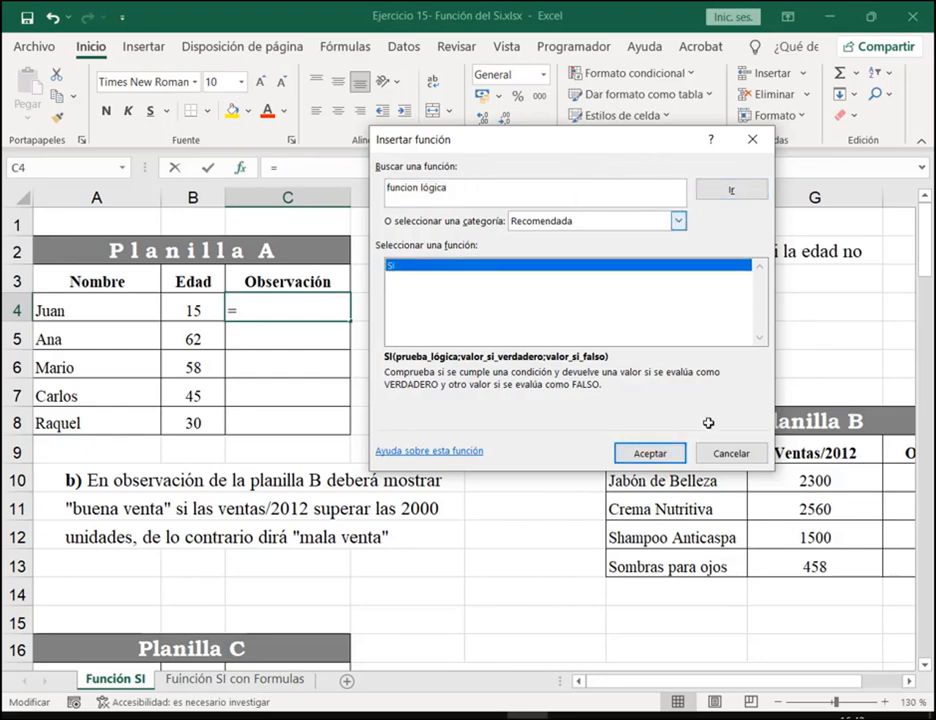
click(731, 453)
Insert SI into cell C4 from the recently used functions and move its arguments dialog
click(240, 167)
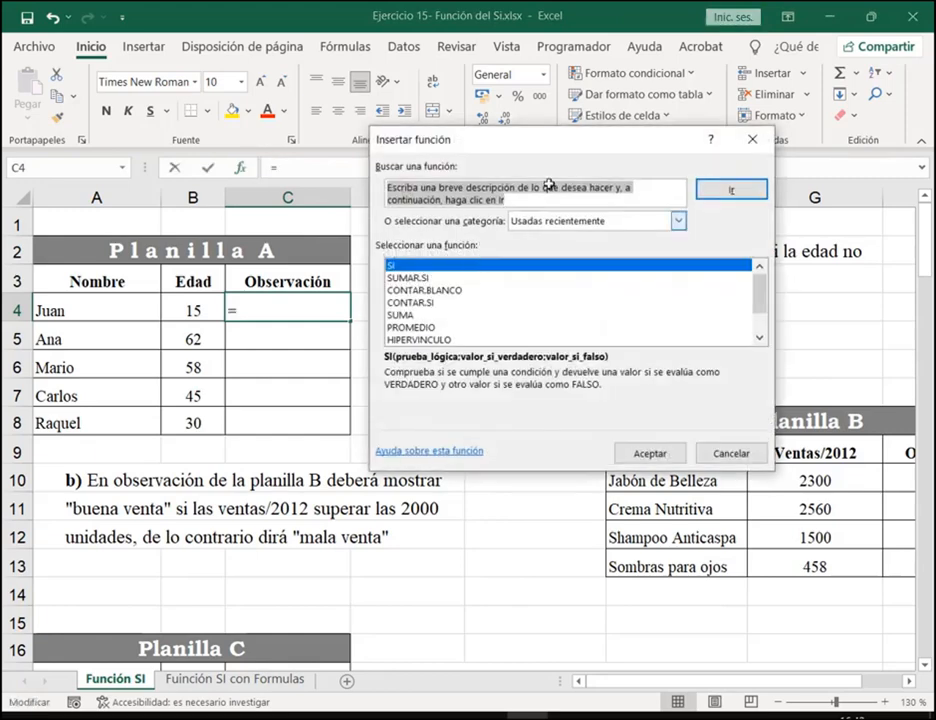
click(390, 265)
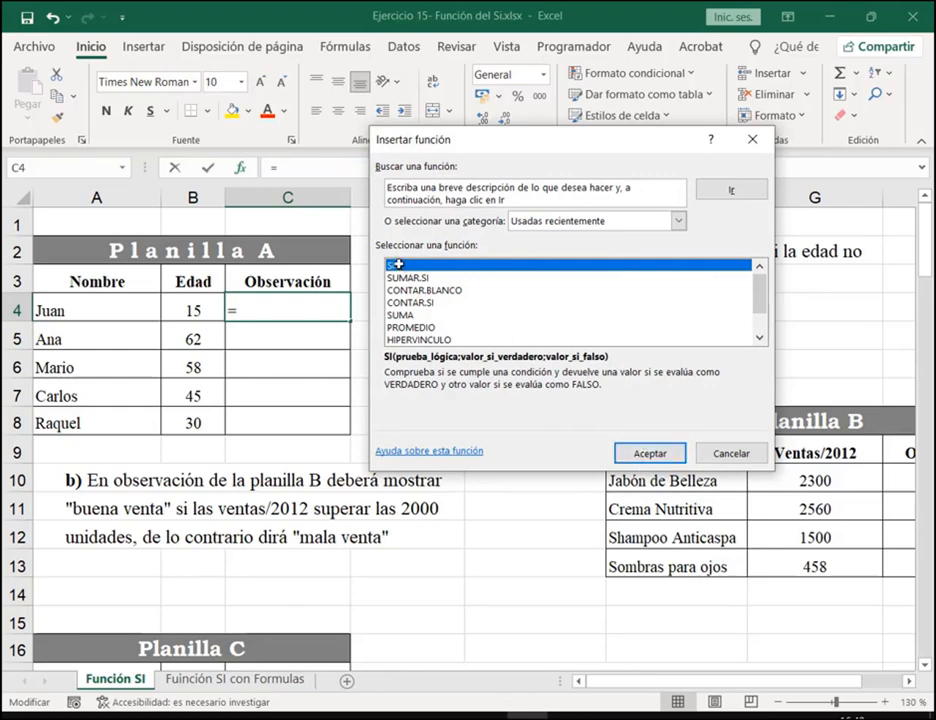
click(652, 451)
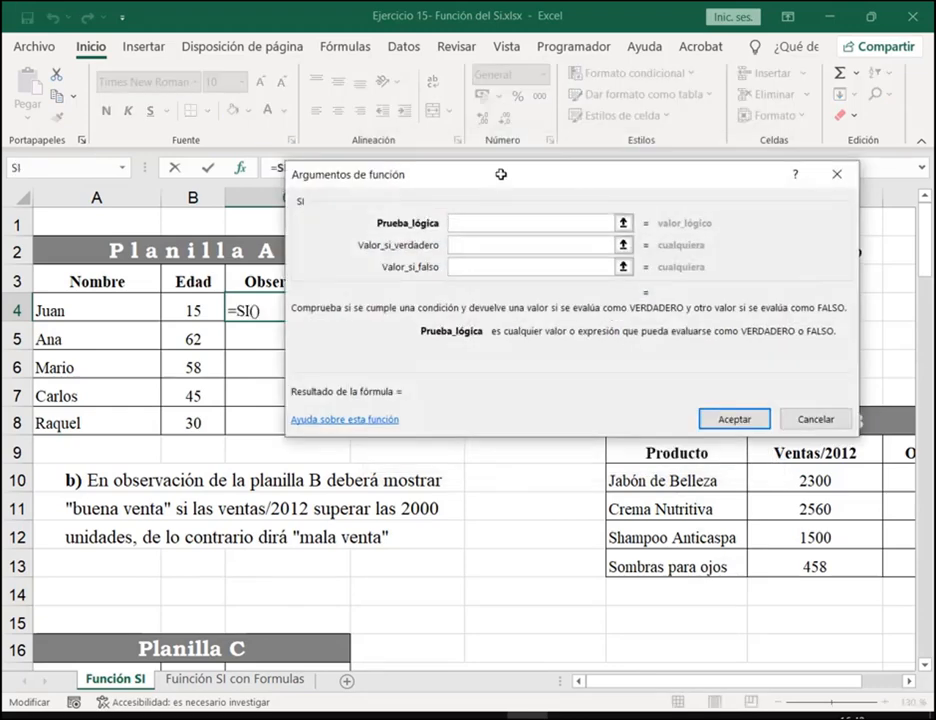
drag(520, 176, 463, 149)
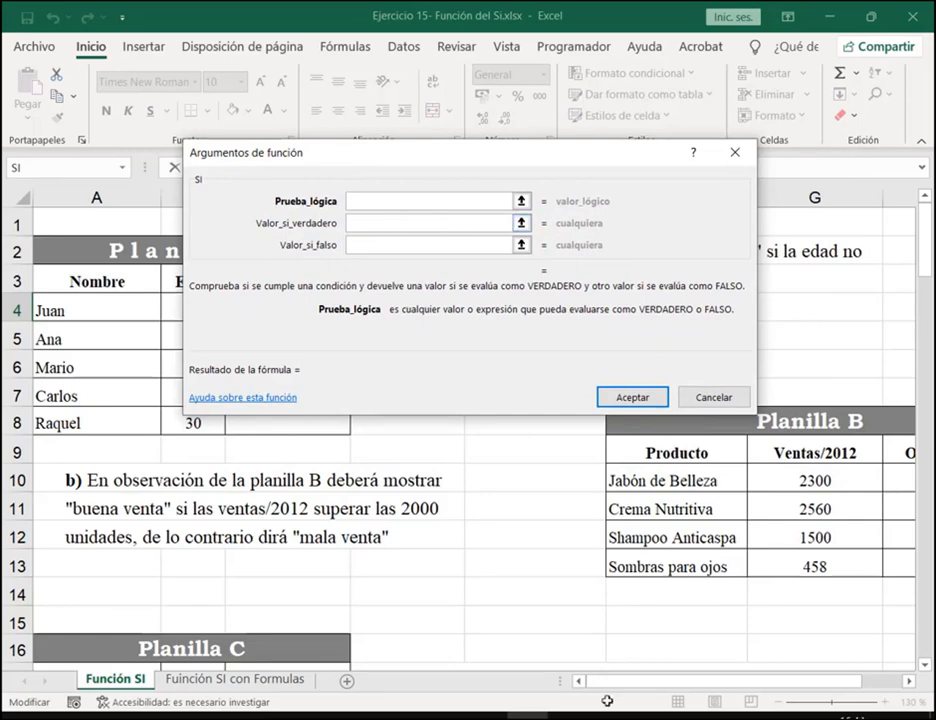
Switch to the Notepad notes, temporarily frame the three arguments of the SI formula in red, and return to the Excel workbook
key(alt+Tab)
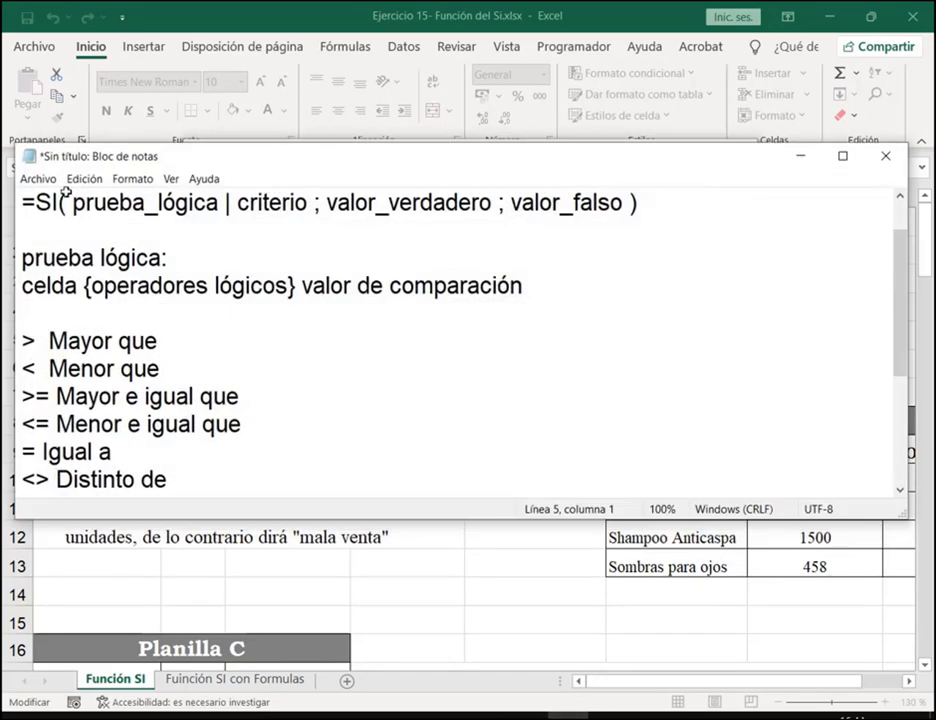
mouse_move(66, 192)
mouse_down()
mouse_move(269, 231)
mouse_move(448, 205)
mouse_move(493, 216)
mouse_move(623, 217)
mouse_up()
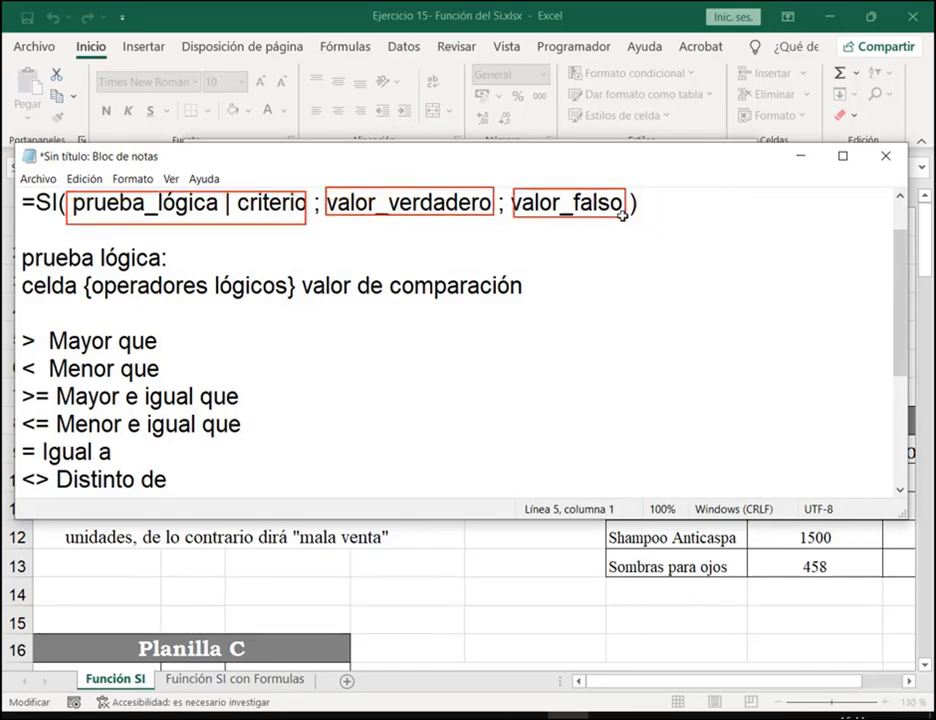
click(802, 154)
Temporarily frame the Prueba_lógica, Valor_si_verdadero and Valor_si_falso arguments in red
drag(264, 188, 537, 210)
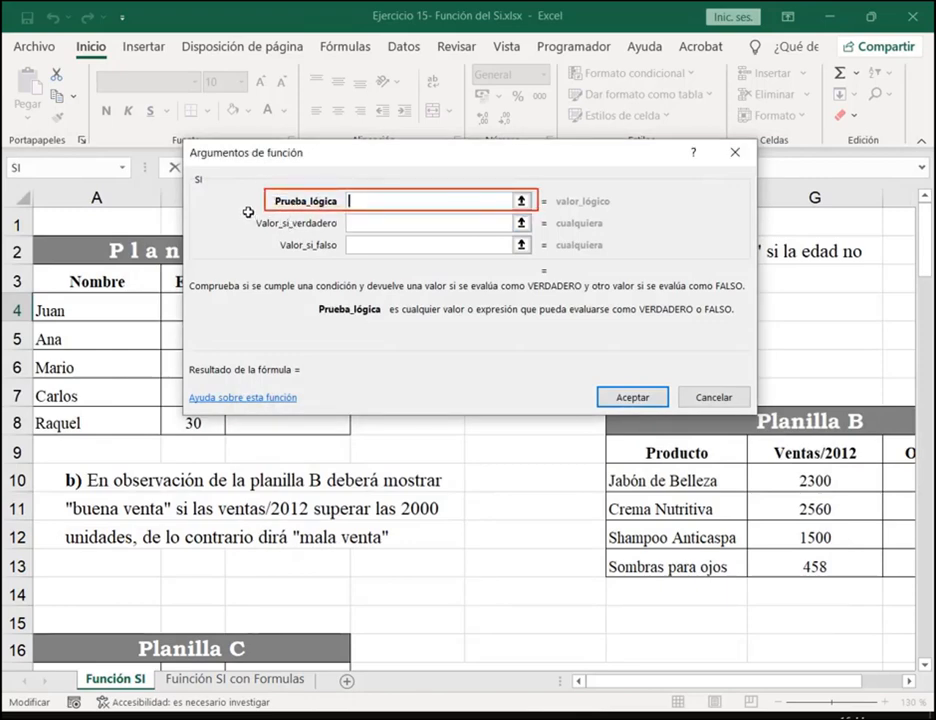
drag(247, 212, 533, 231)
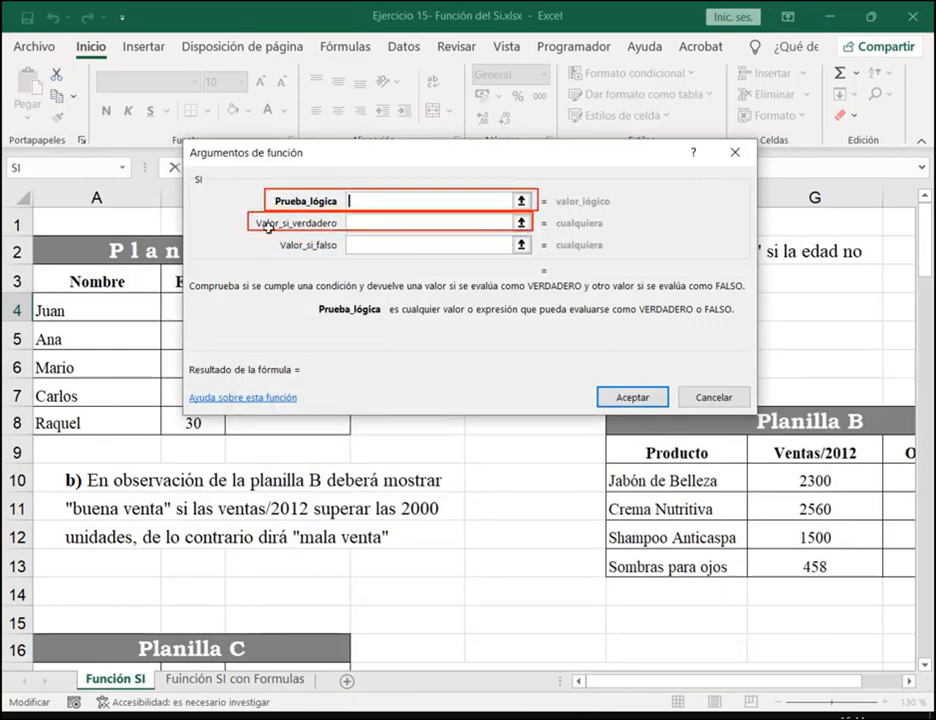
drag(276, 236, 535, 262)
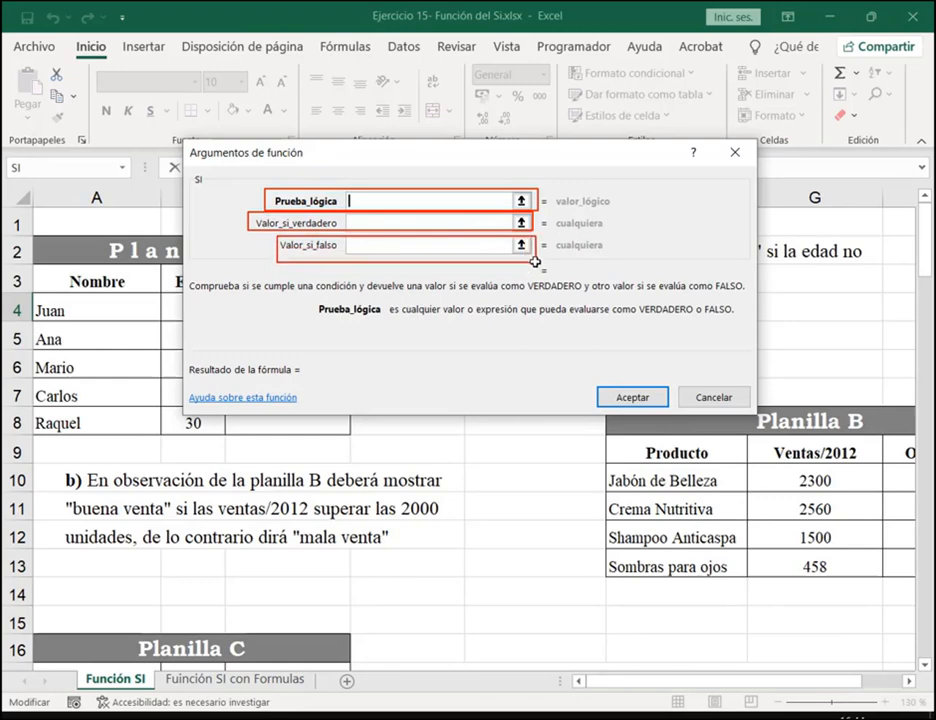
key(Escape)
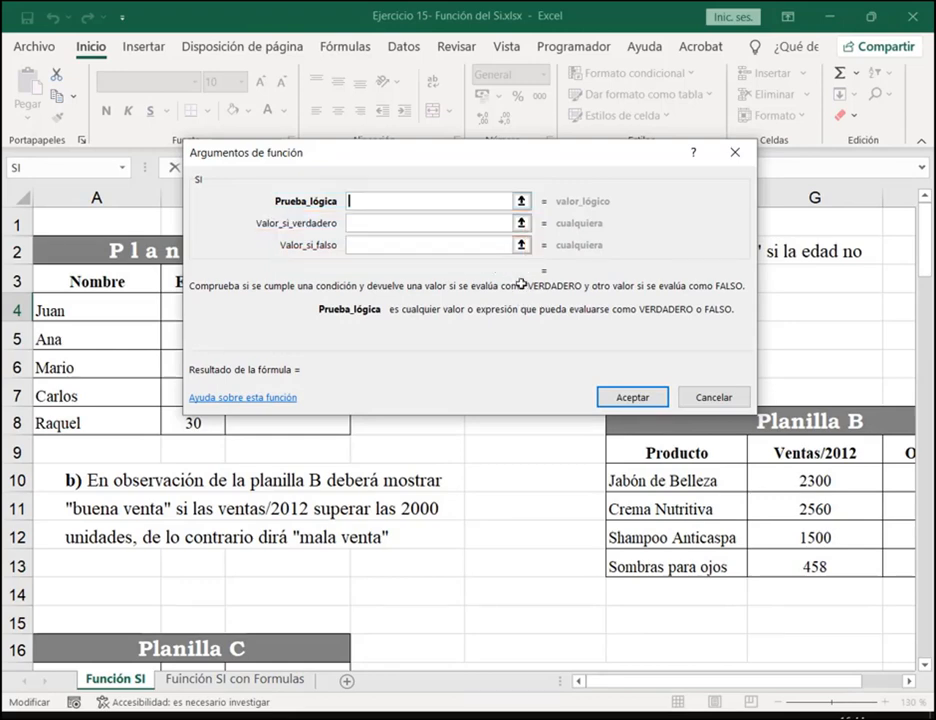
Move the SI arguments dialog clear of exercise a) and temporarily frame "joven" and "adulto" in its text
drag(493, 152, 612, 326)
click(420, 280)
click(518, 260)
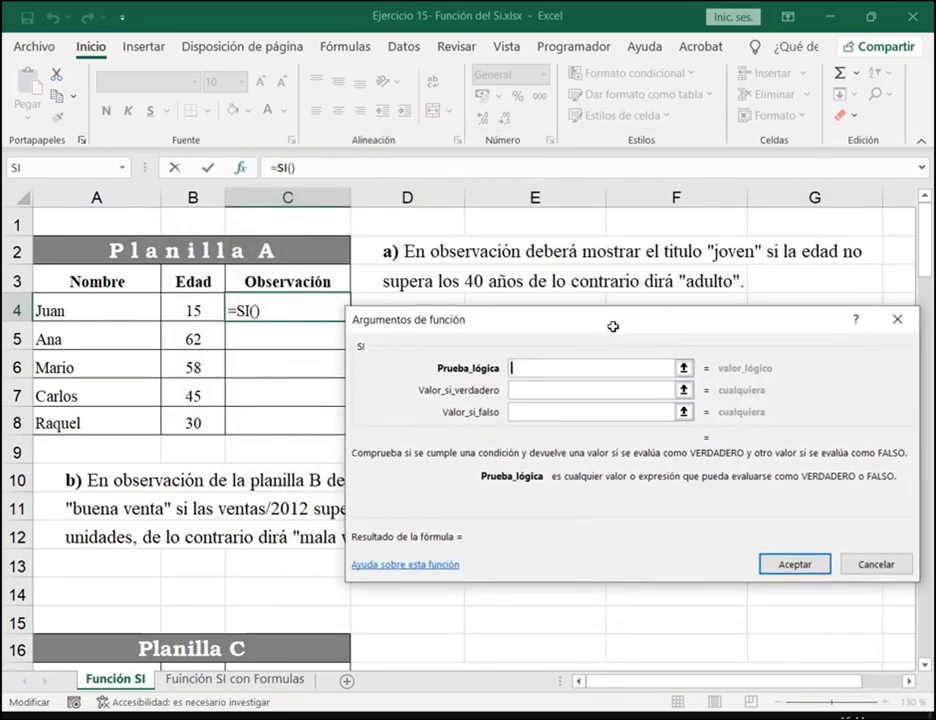
click(516, 391)
click(526, 414)
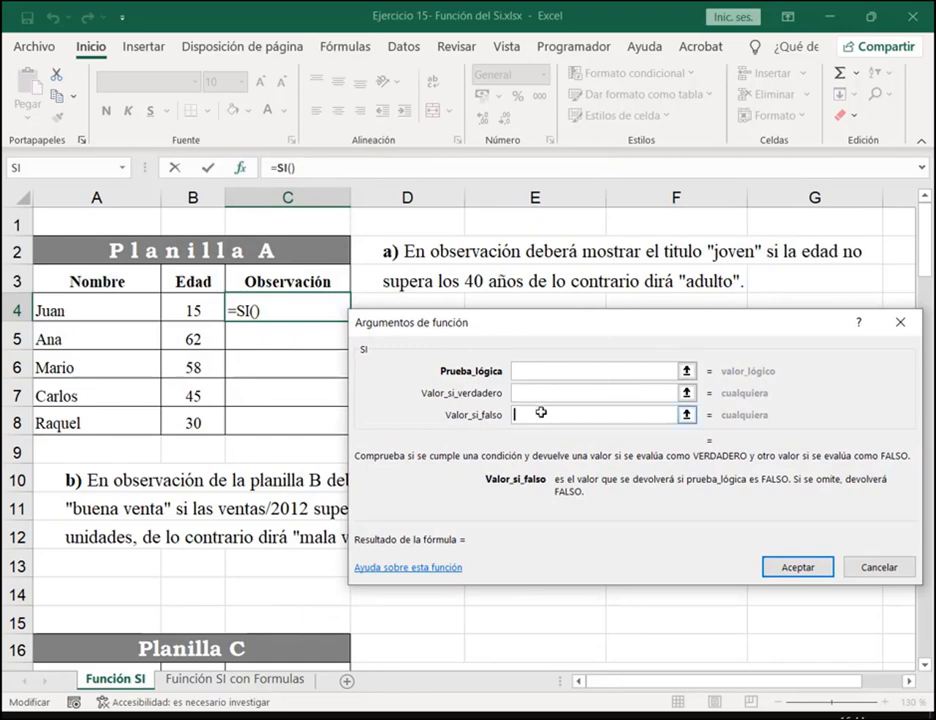
click(598, 394)
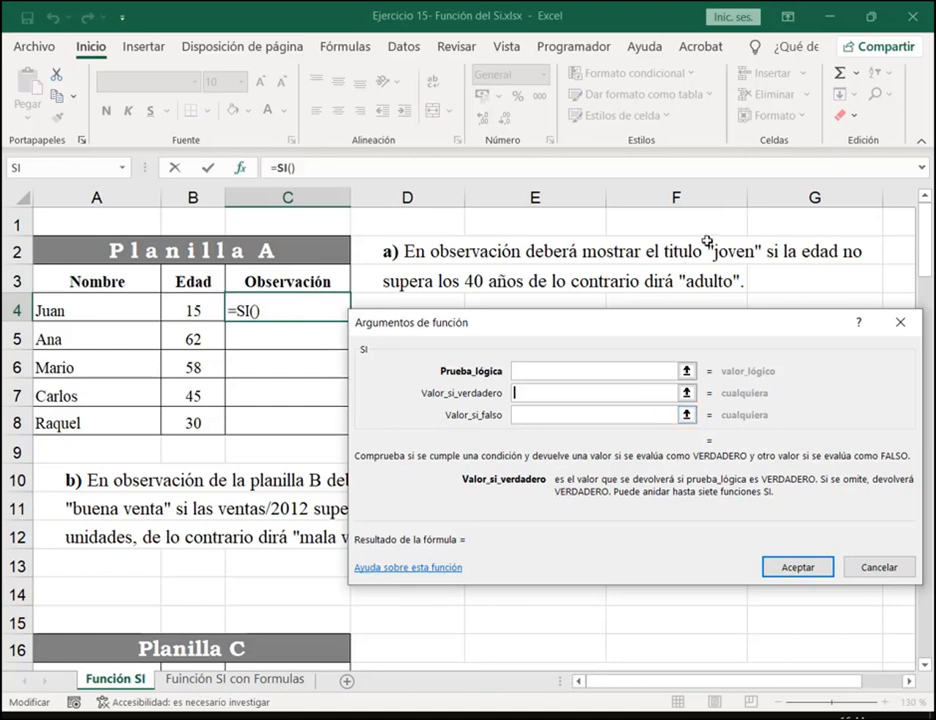
drag(707, 236, 765, 265)
drag(677, 266, 752, 293)
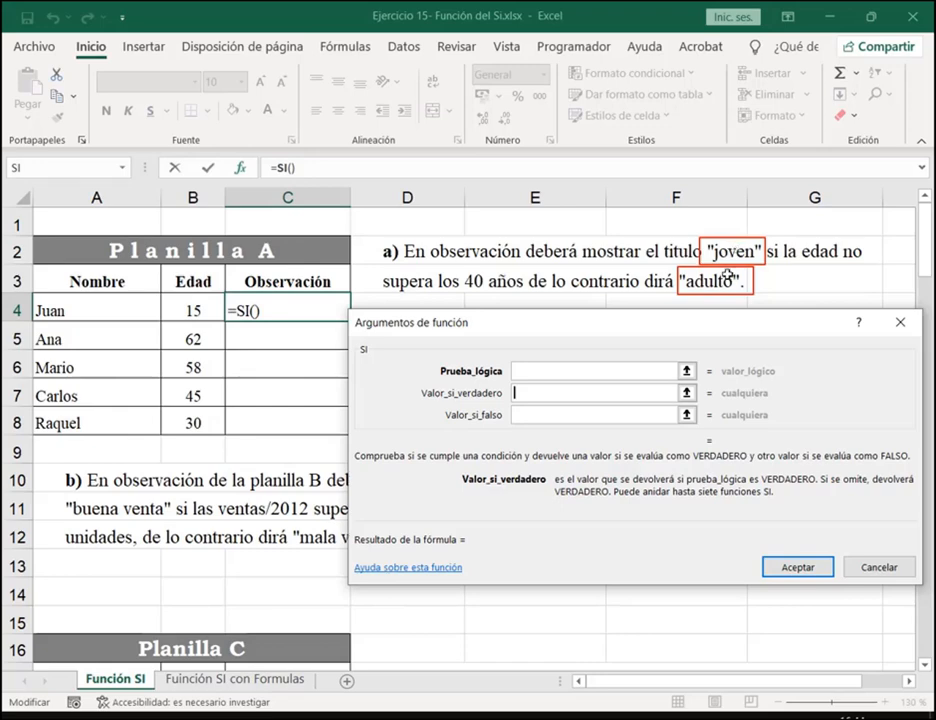
key(Escape)
Set Valor_si_verdadero to "Joven" and Valor_si_falso to "Adulto" for the SI function in C4
click(563, 392)
text("Joven")
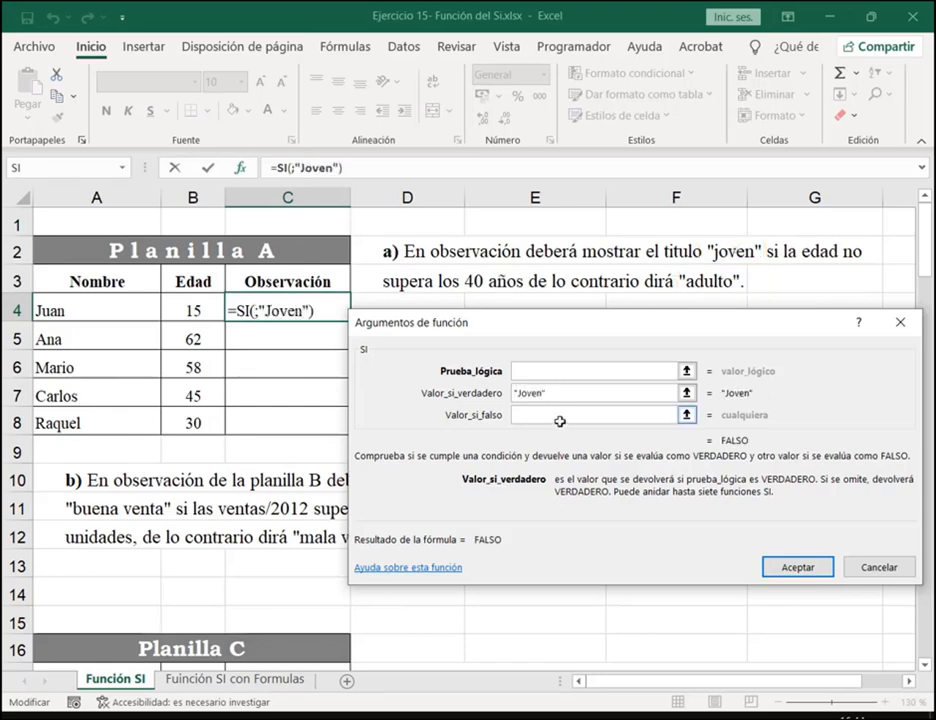
click(561, 420)
text("Adulto")
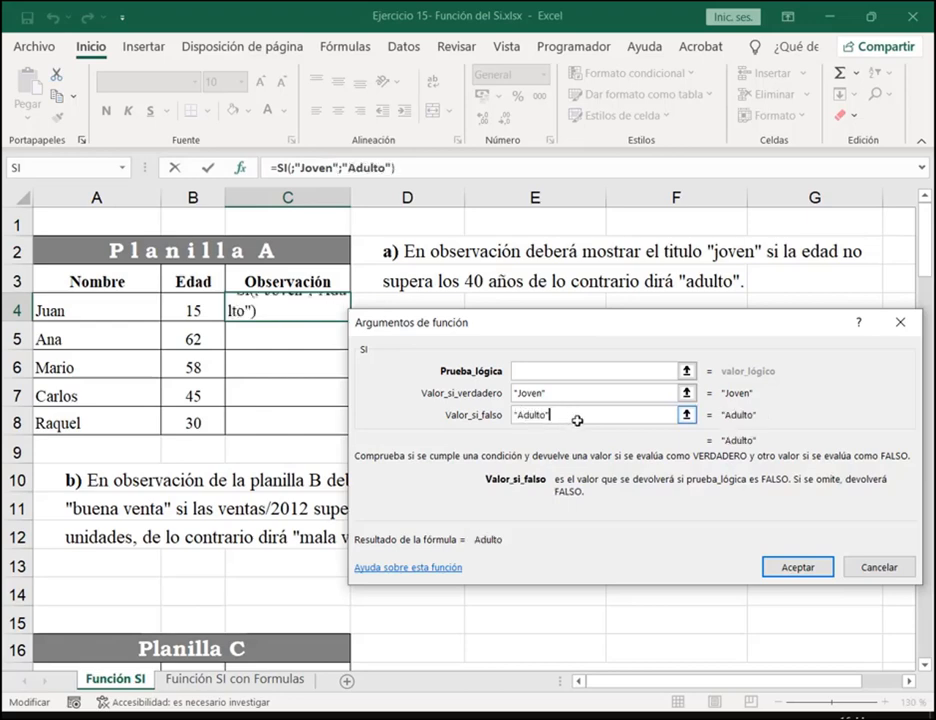
click(540, 390)
click(554, 415)
click(533, 370)
drag(567, 328, 593, 320)
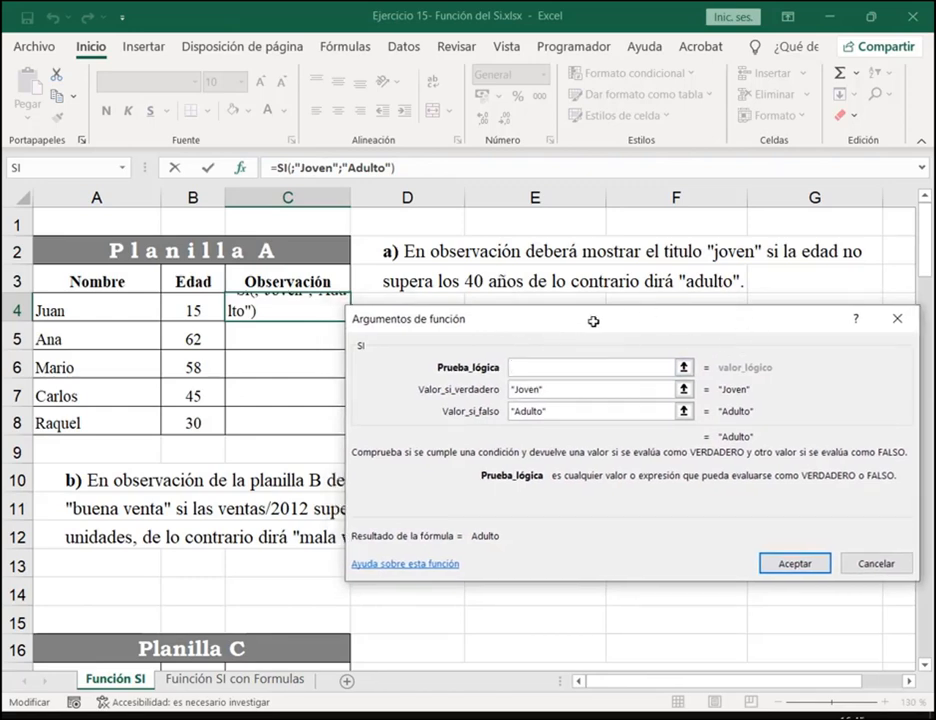
Switch to the Notepad notes, highlight the parts of the prueba lógica syntax through "valor de comparación", and return to the Excel workbook
click(568, 716)
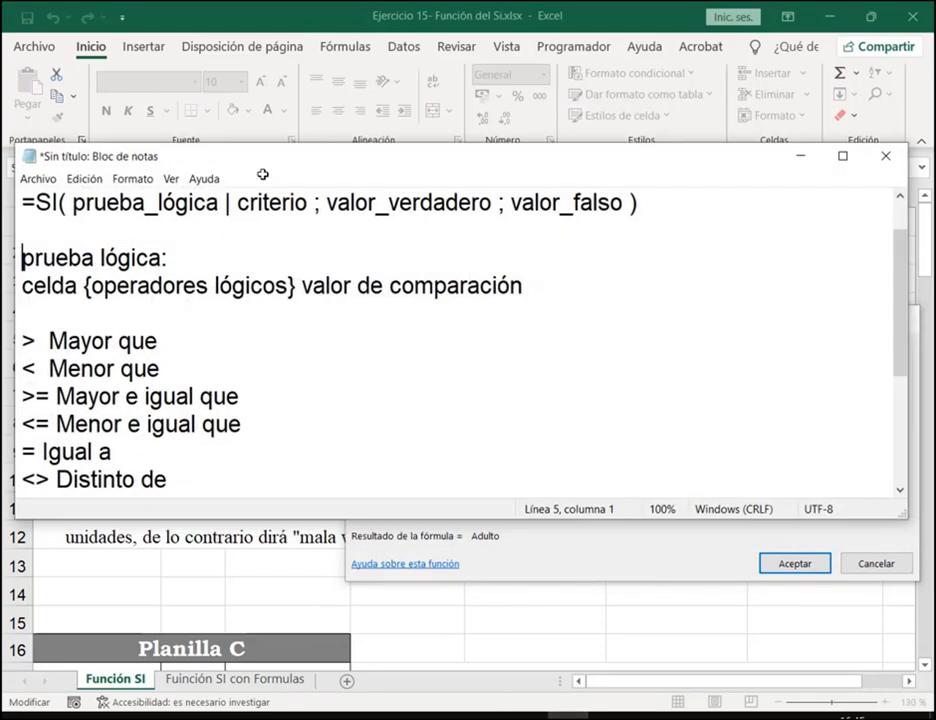
drag(290, 161, 380, 312)
click(116, 436)
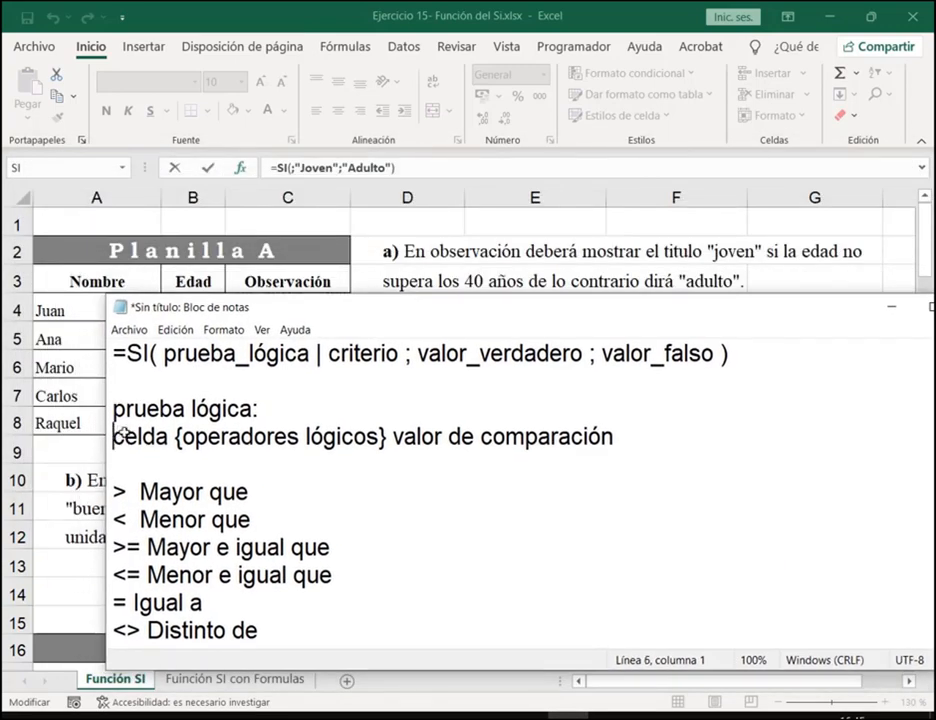
drag(118, 432, 738, 436)
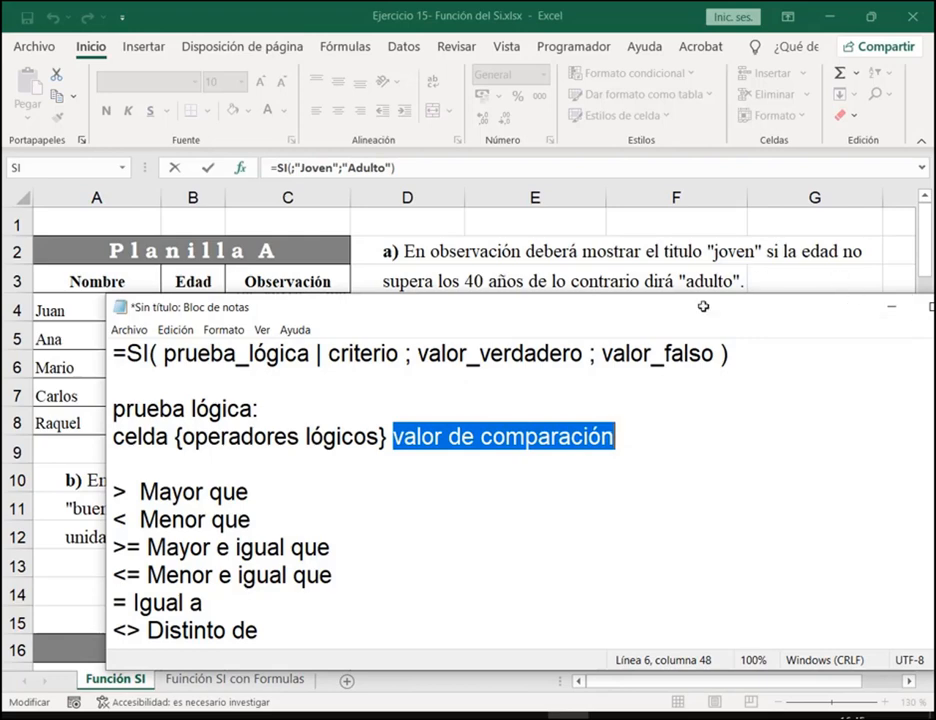
click(892, 307)
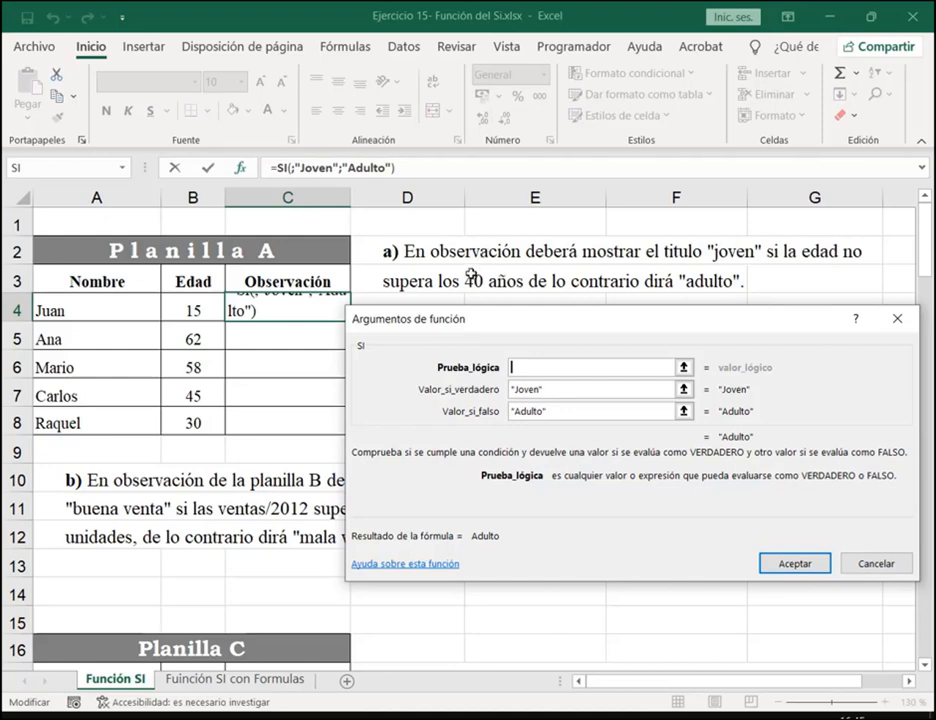
Temporarily frame the 40 in exercise a), switch to the Notepad notes, and frame "valor de comparación"
drag(461, 268, 487, 294)
click(570, 717)
drag(386, 424, 612, 468)
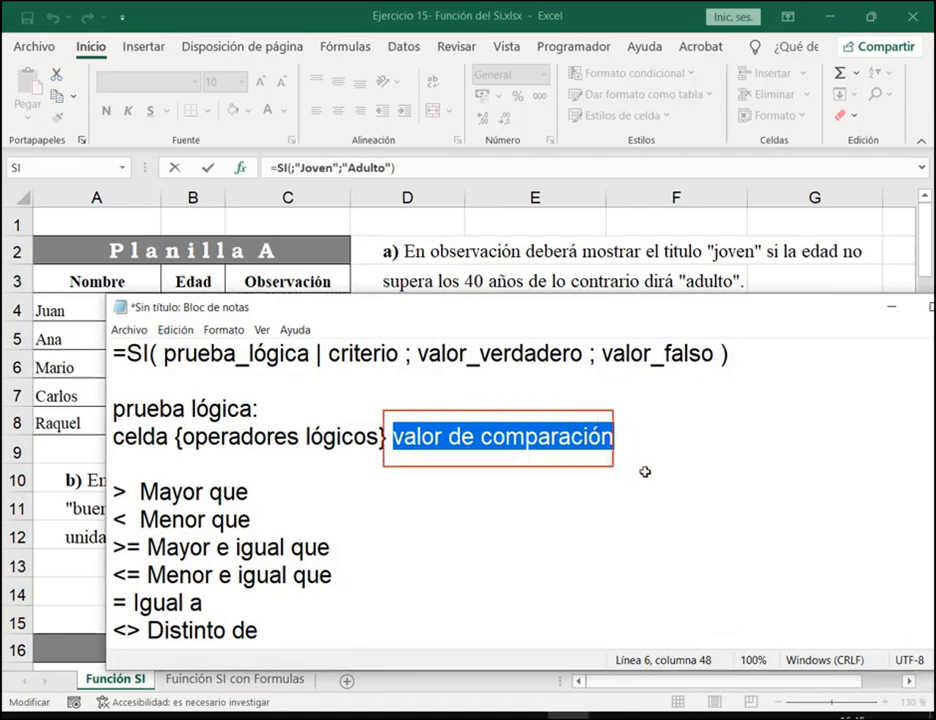
Reposition the Notepad notes below exercise a) to compare its age condition with the list of logical operators
drag(530, 305, 555, 351)
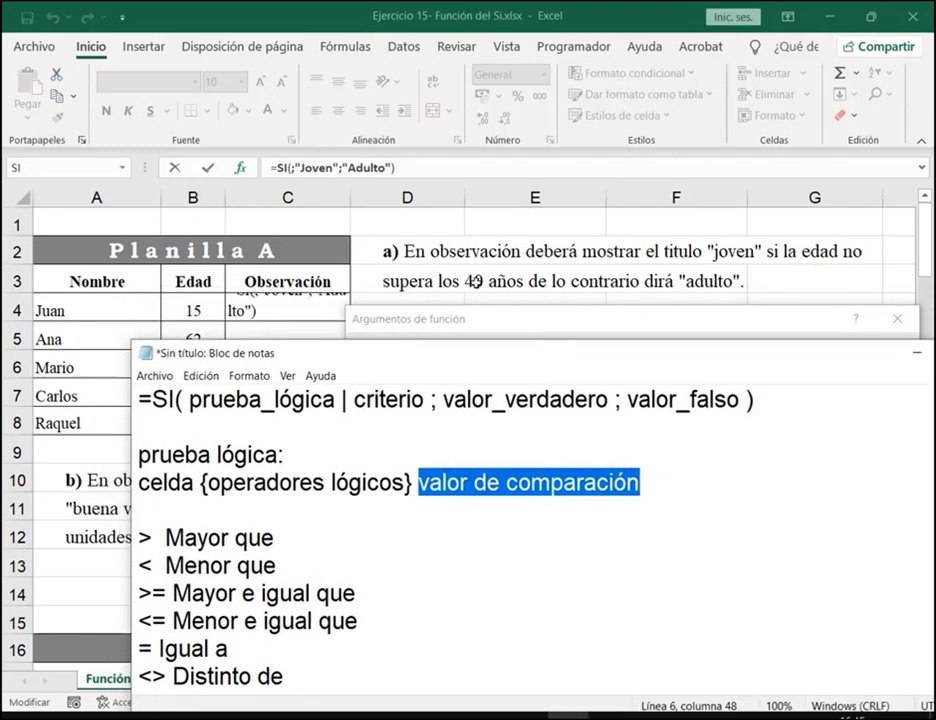
click(711, 311)
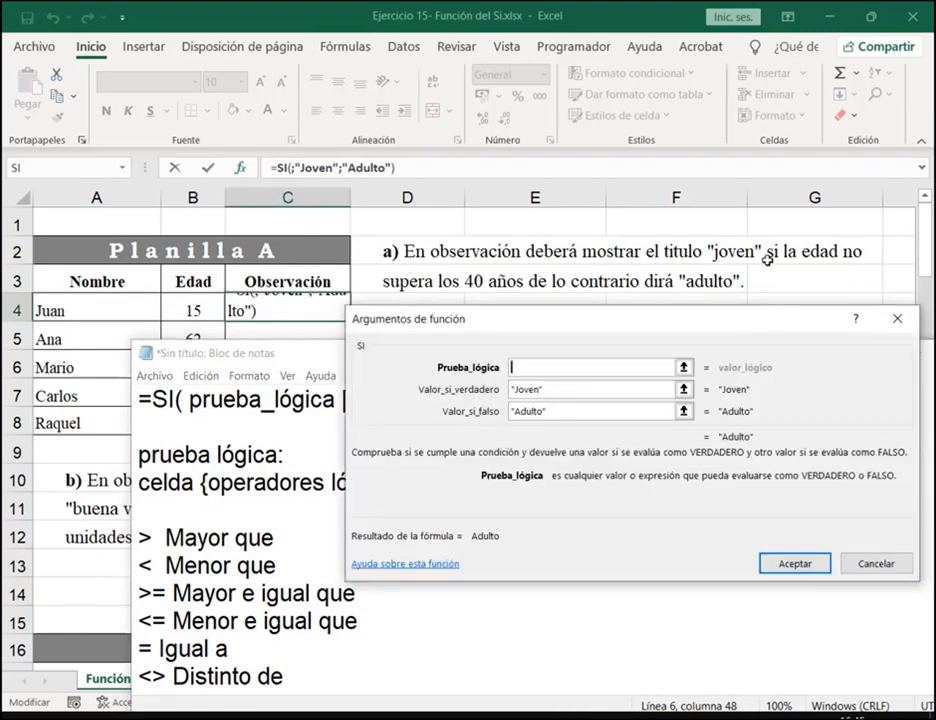
drag(309, 354, 324, 521)
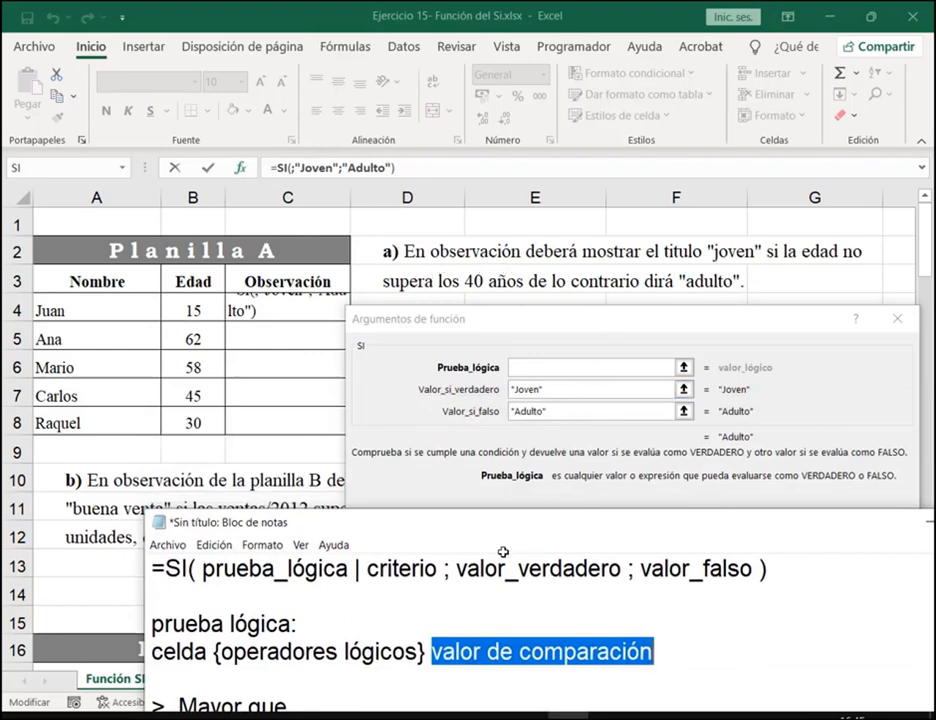
drag(515, 533, 557, 325)
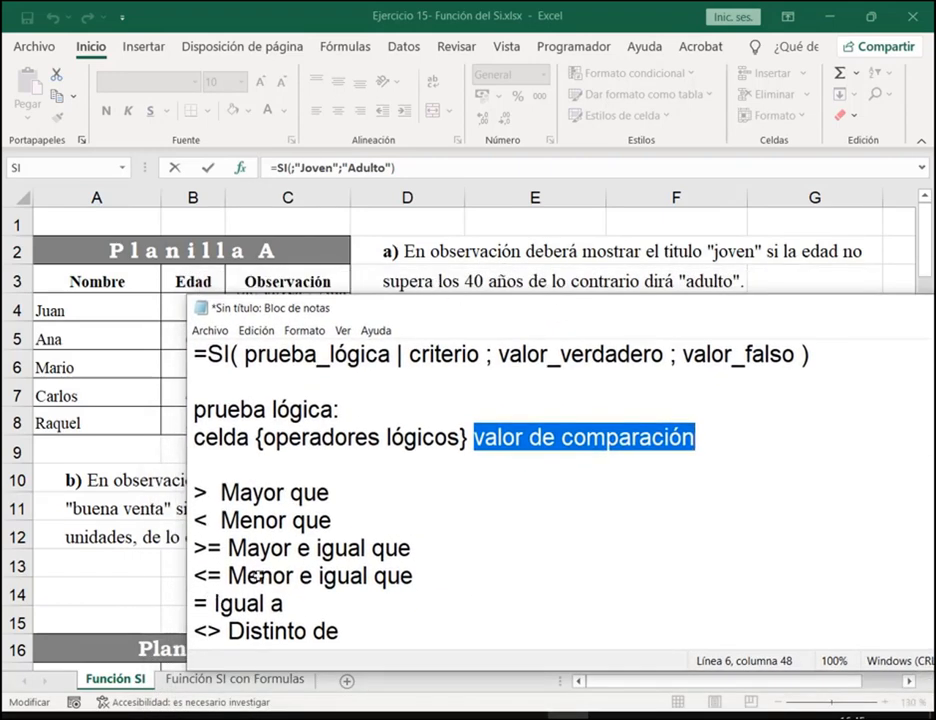
Highlight the "Mayor que" and "Menor que" operators in the notes and temporarily frame "{operadores lógicos}" and "< Menor que"
drag(330, 490, 181, 484)
click(366, 521)
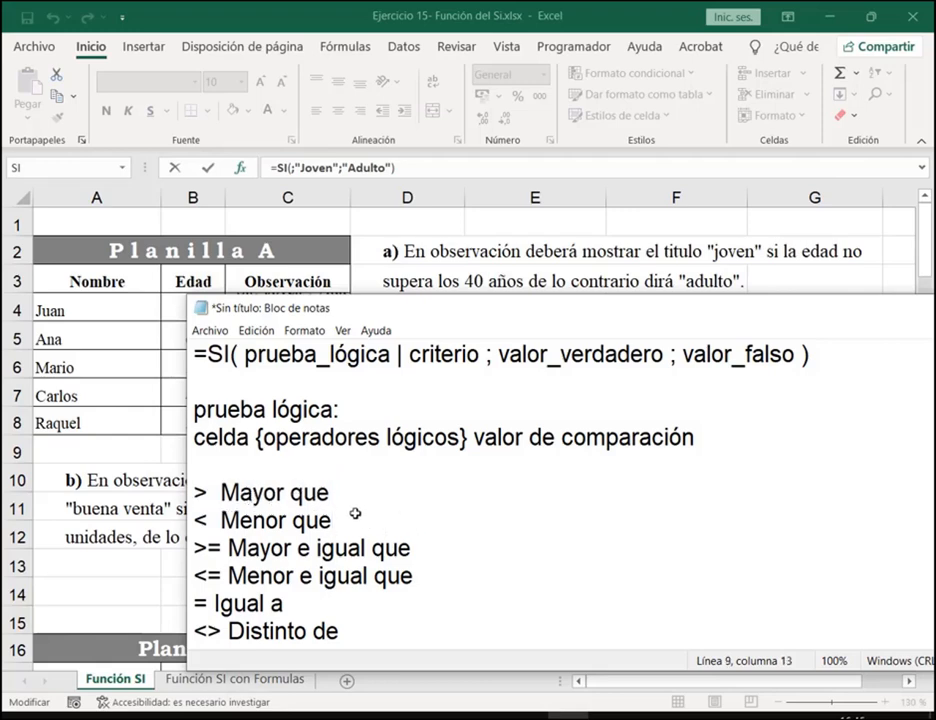
drag(318, 521, 165, 520)
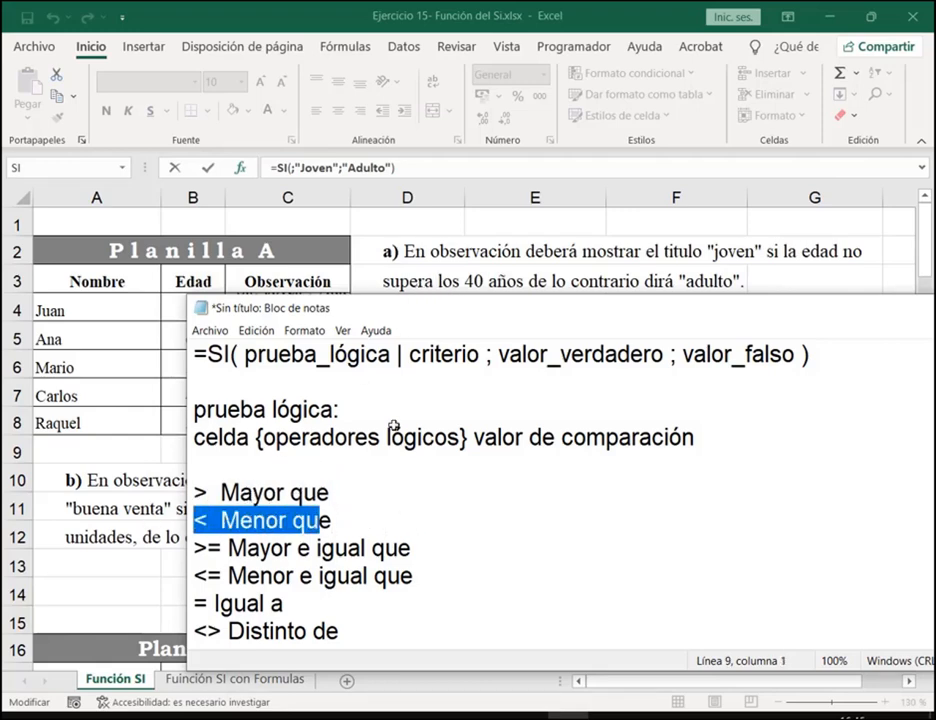
drag(253, 424, 474, 458)
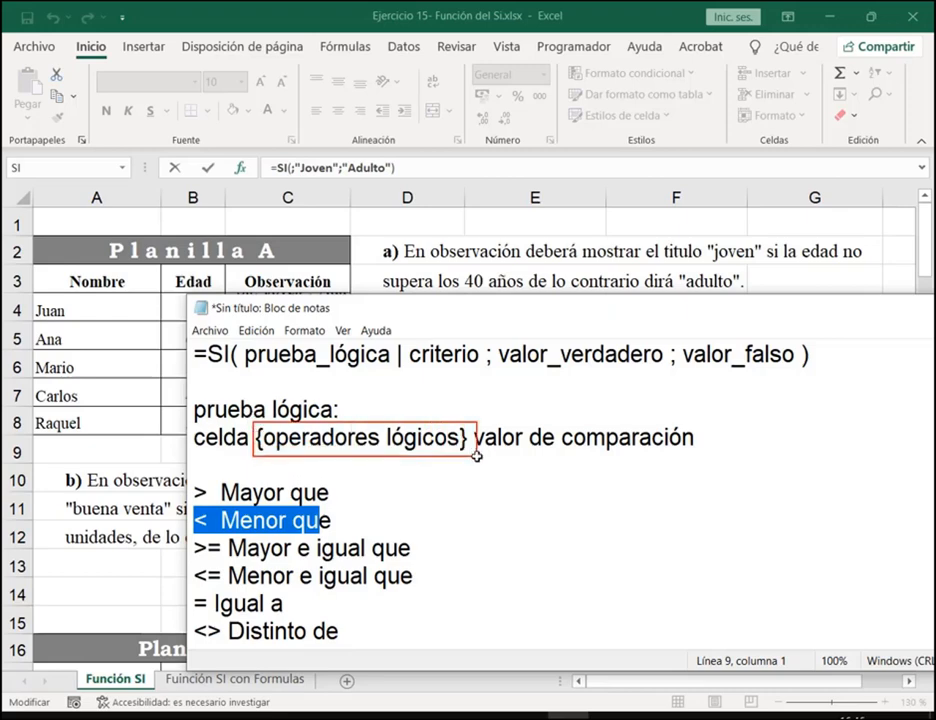
drag(193, 506, 367, 539)
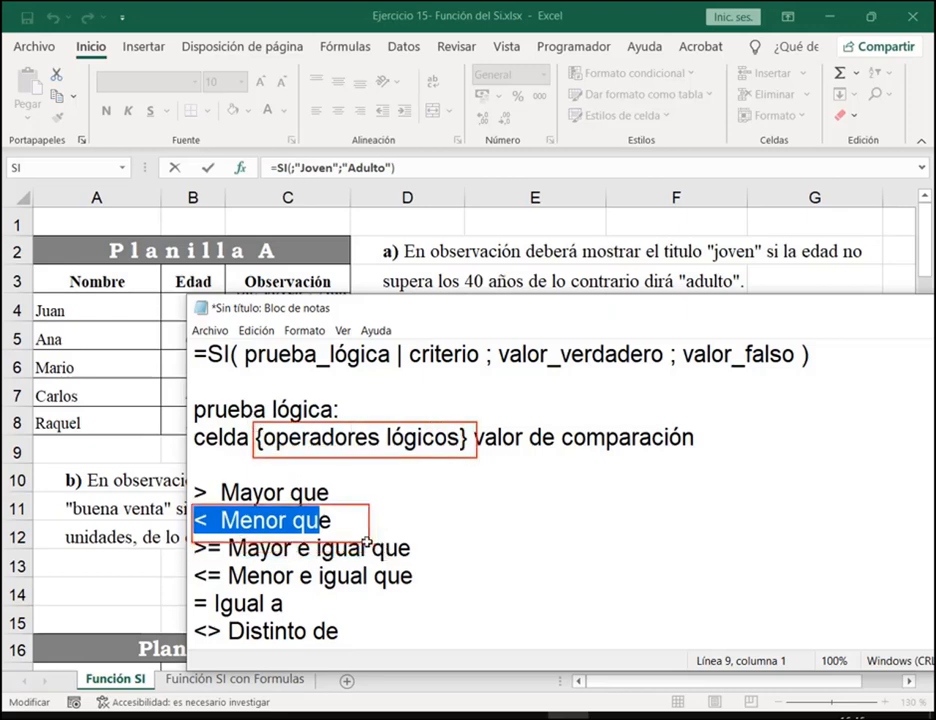
key(Escape)
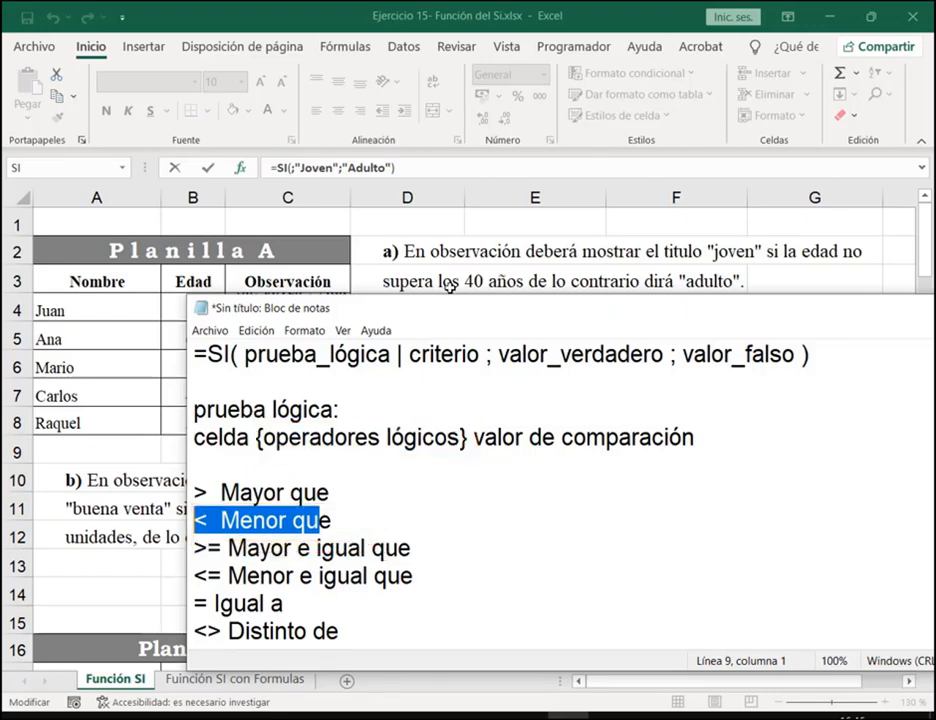
click(334, 547)
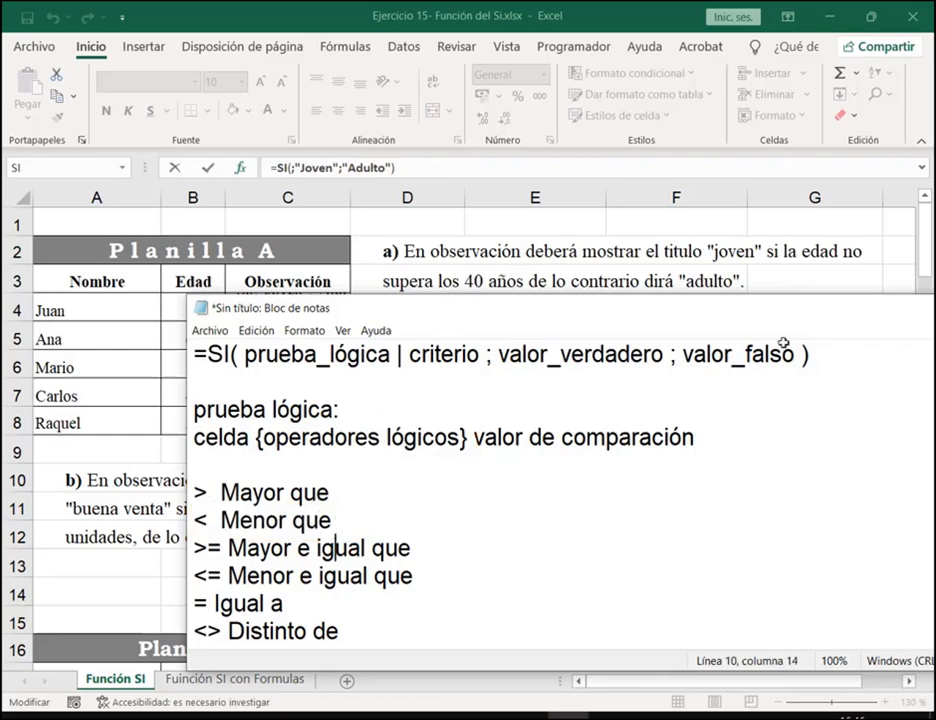
Return to the Excel workbook and temporarily mark "edad" in exercise a), the Planilla A table, its Nombre heading and the Edad column
drag(869, 303, 754, 305)
click(848, 308)
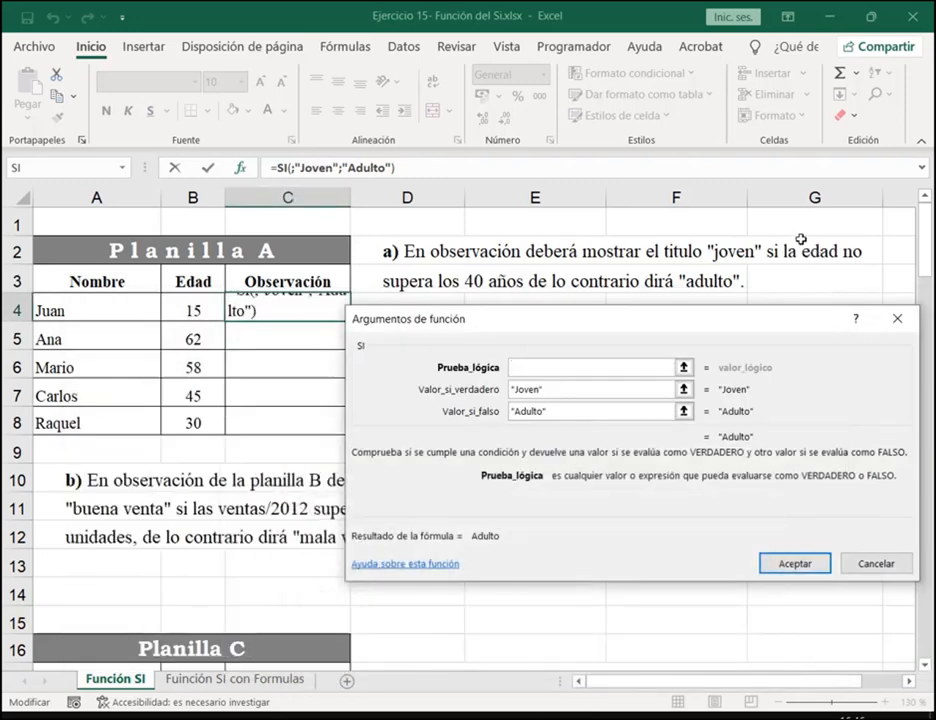
drag(797, 235, 842, 267)
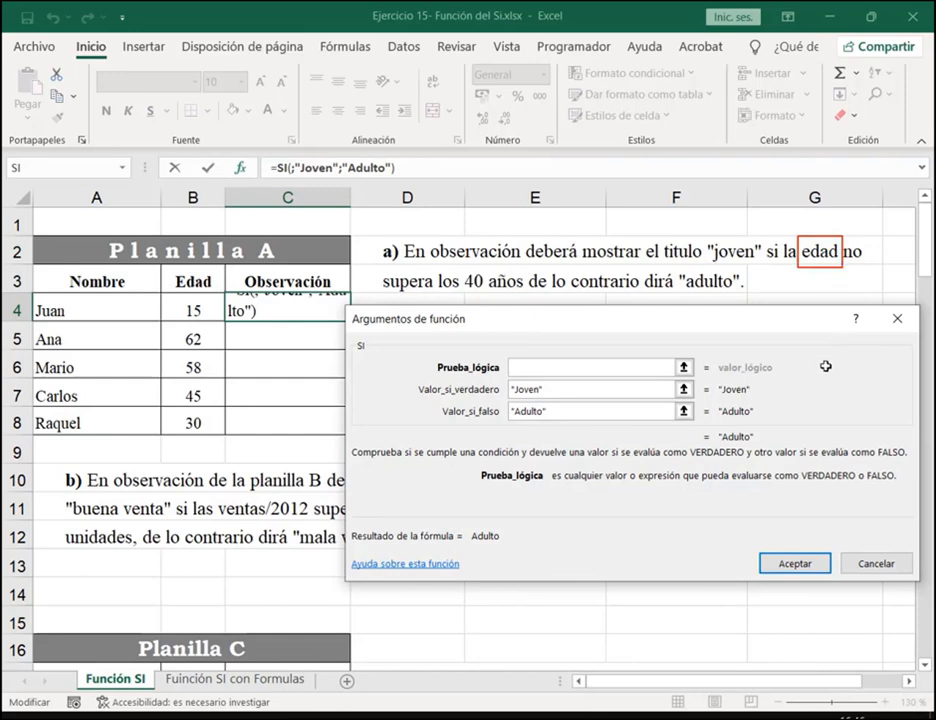
mouse_move(27, 233)
mouse_down()
mouse_move(397, 440)
mouse_move(358, 440)
mouse_up()
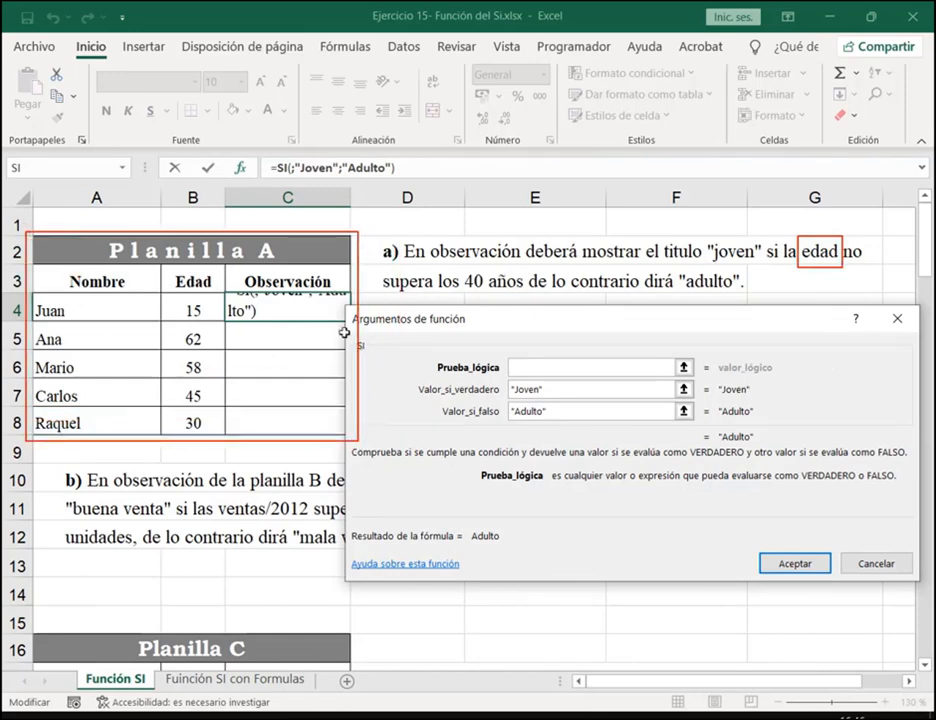
drag(84, 207, 87, 265)
mouse_move(166, 268)
mouse_down()
mouse_move(200, 345)
mouse_move(218, 428)
mouse_up()
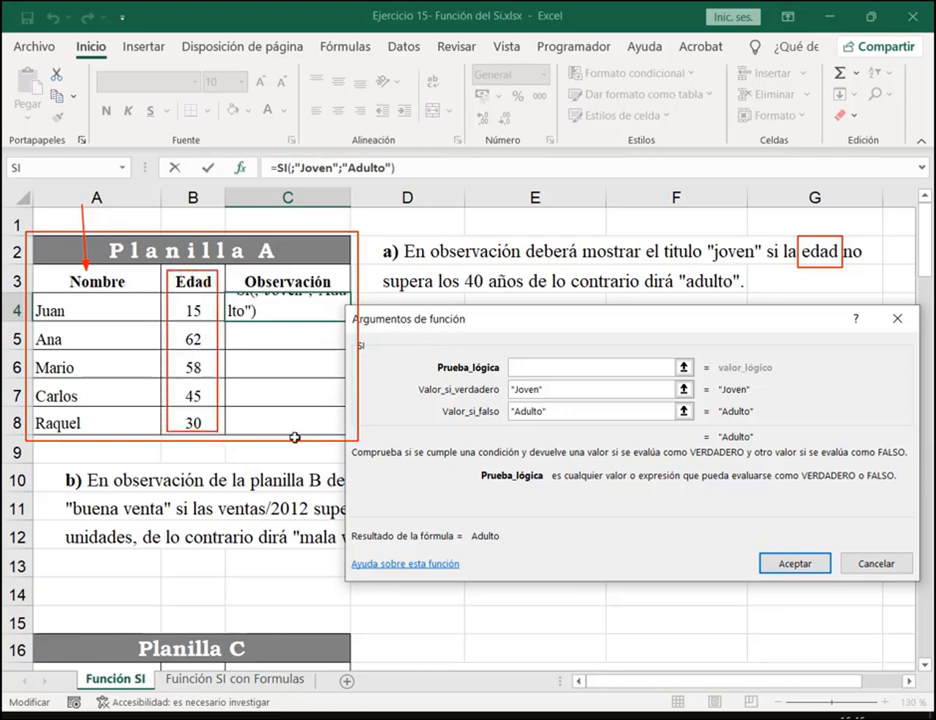
key(Escape)
Set Prueba_lógica to B4<40 in the SI function arguments and accept the formula in C4
drag(523, 321, 520, 308)
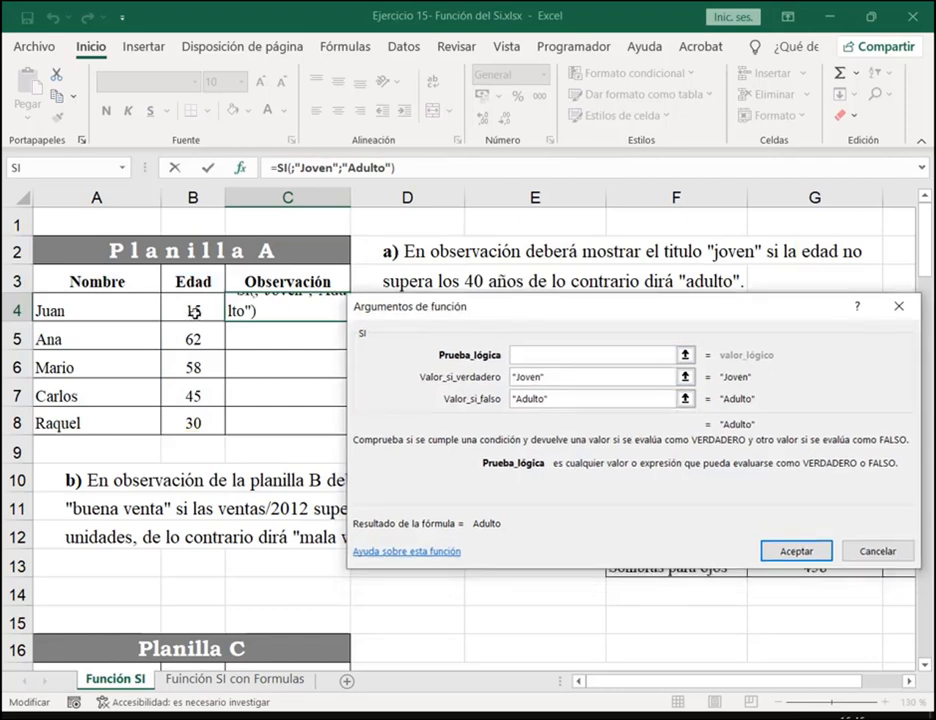
click(193, 311)
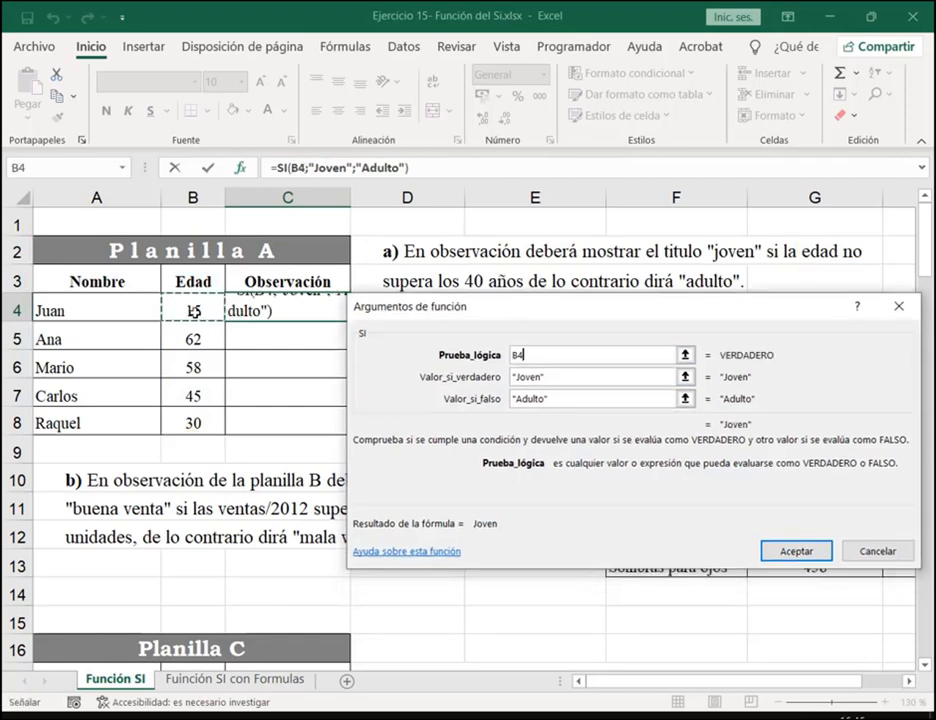
text(<)
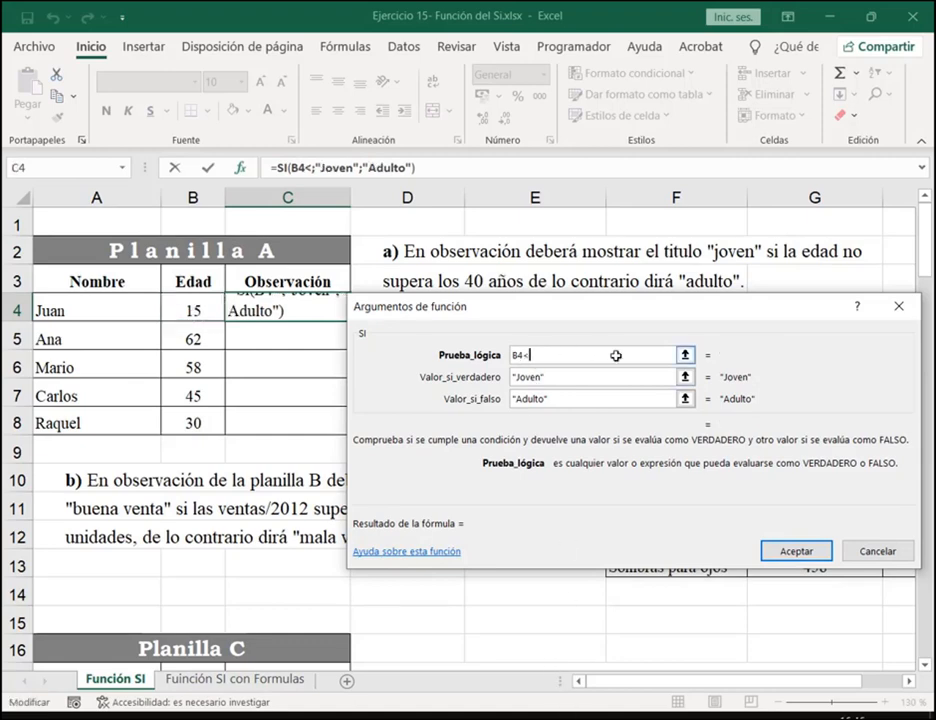
text(40)
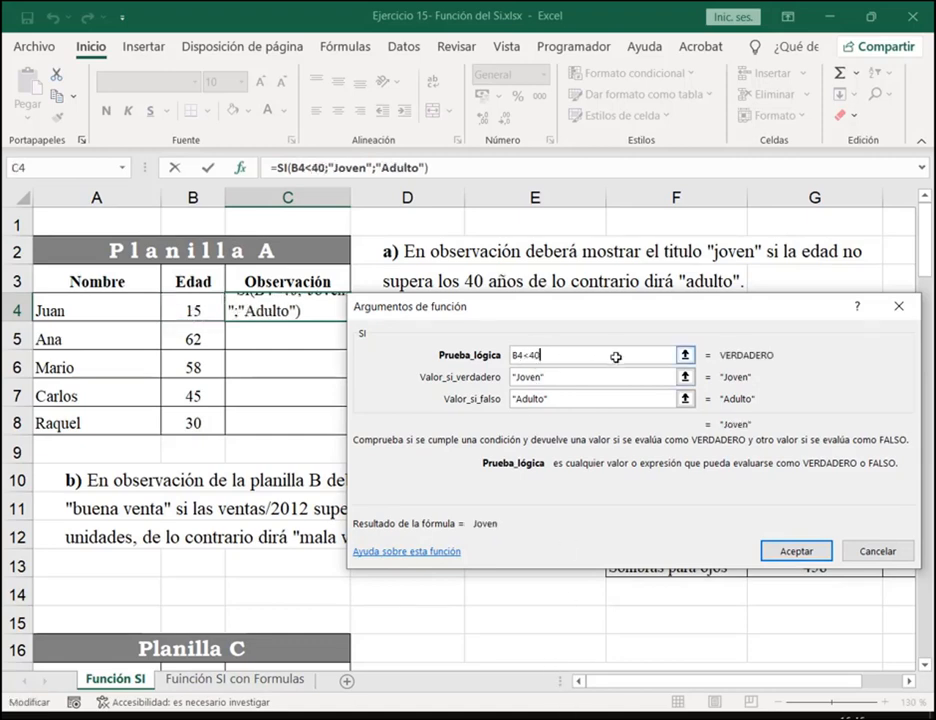
drag(548, 334, 546, 286)
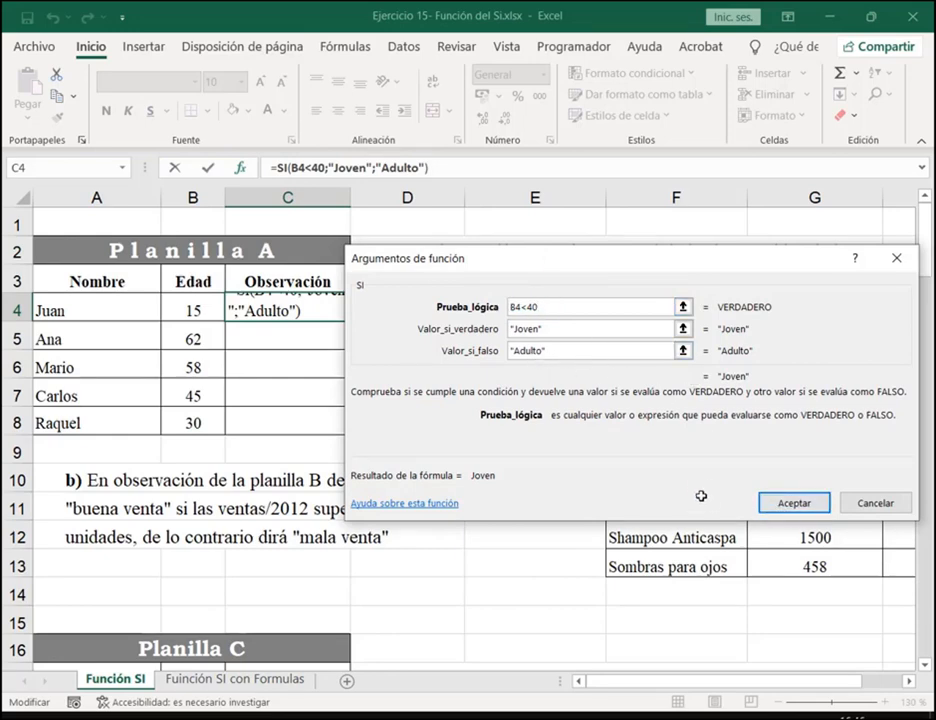
key(Return)
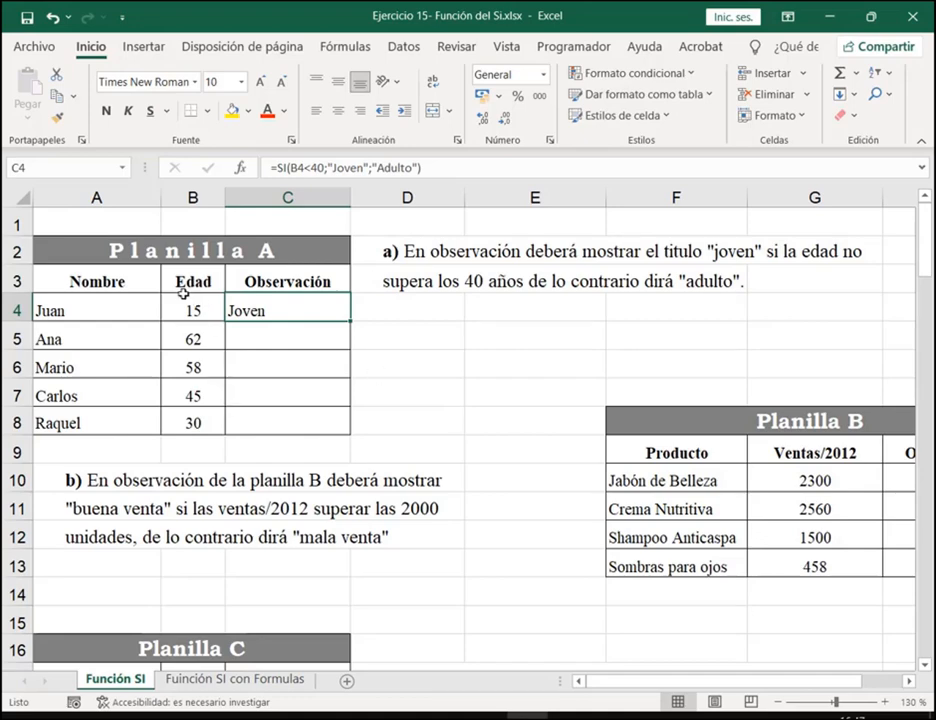
Frame the age and result in row 4, set the age in B4 to 45 to test the formula, and frame it
drag(178, 298, 207, 321)
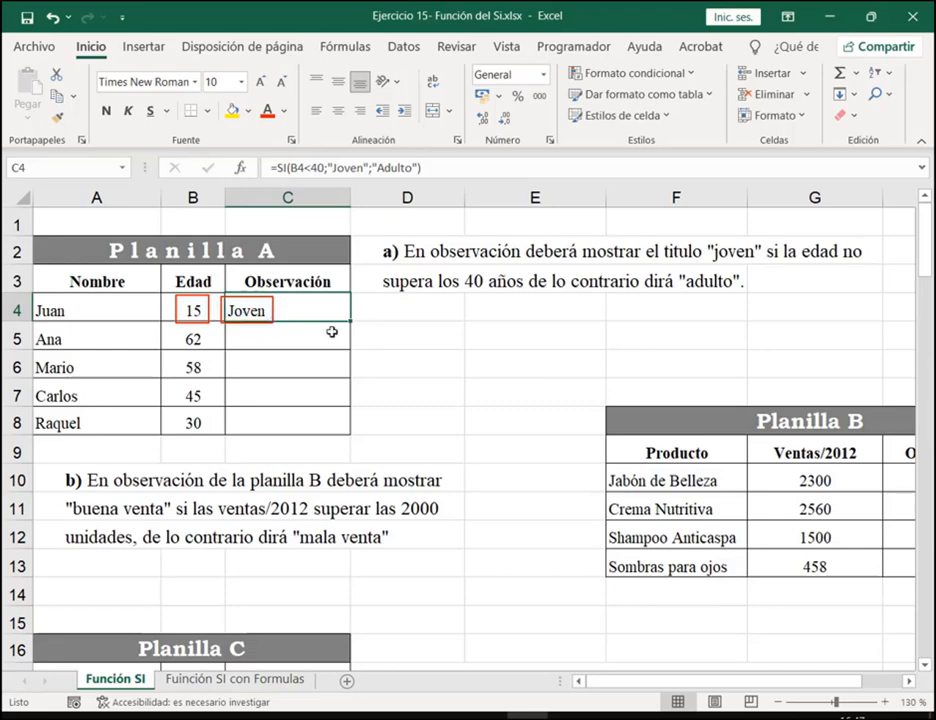
key(Left)
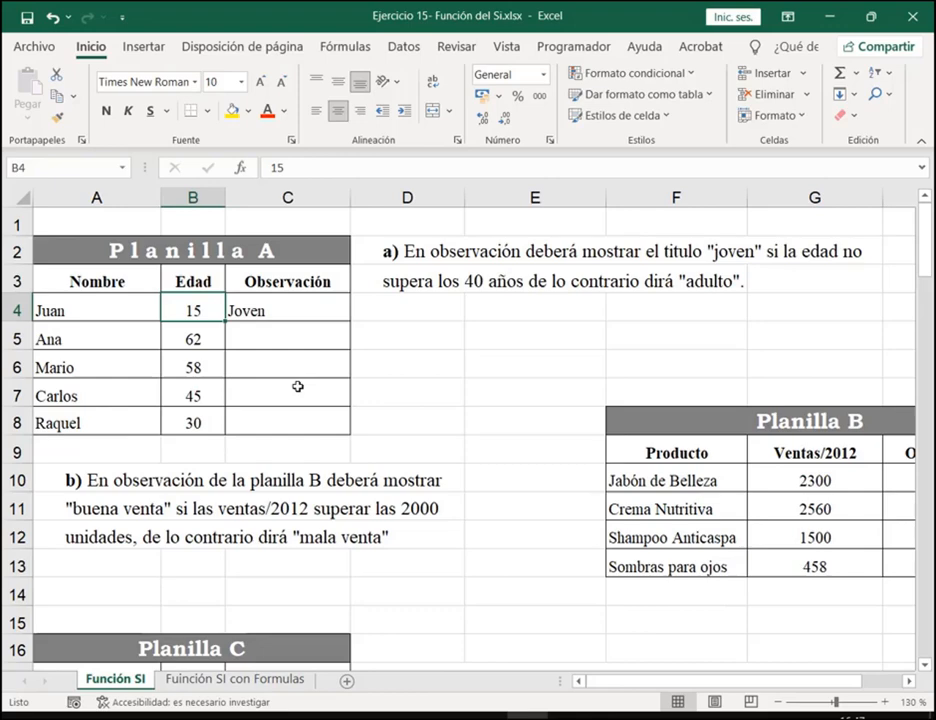
text(45)
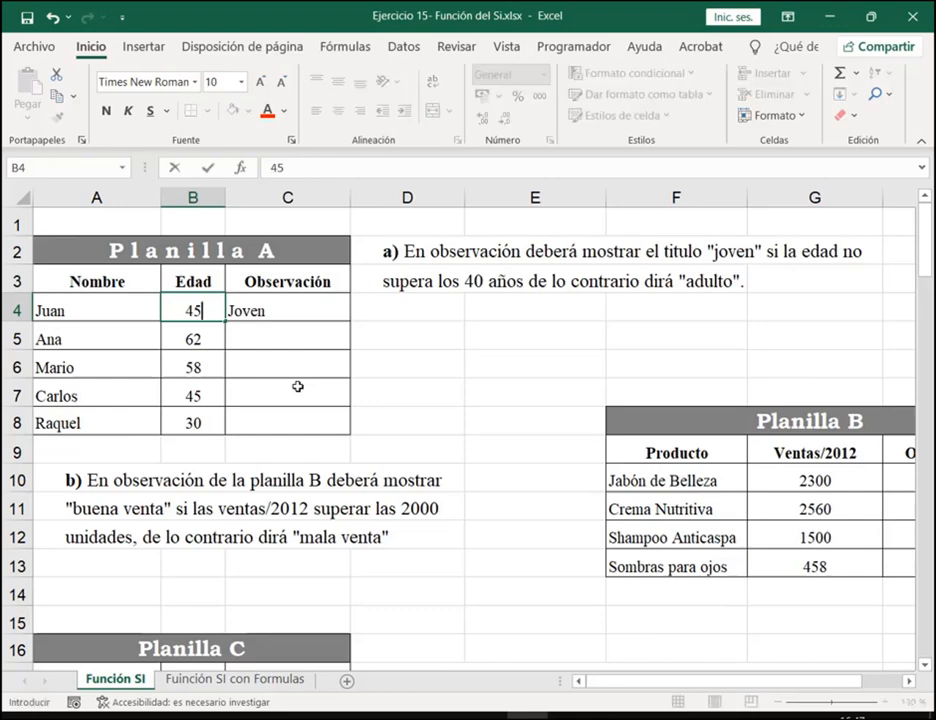
key(Return)
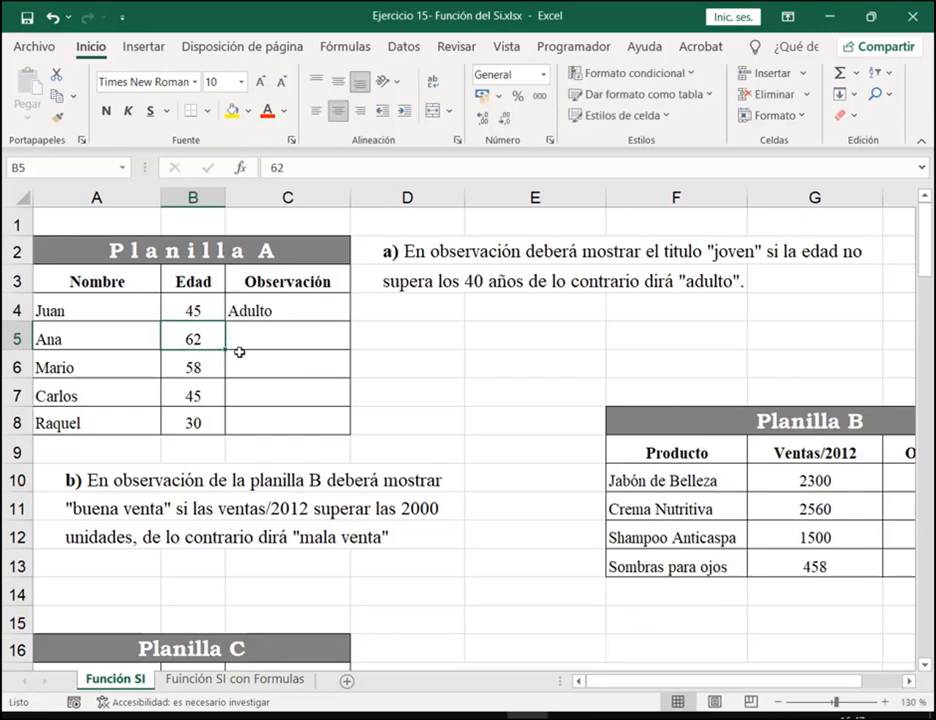
click(219, 311)
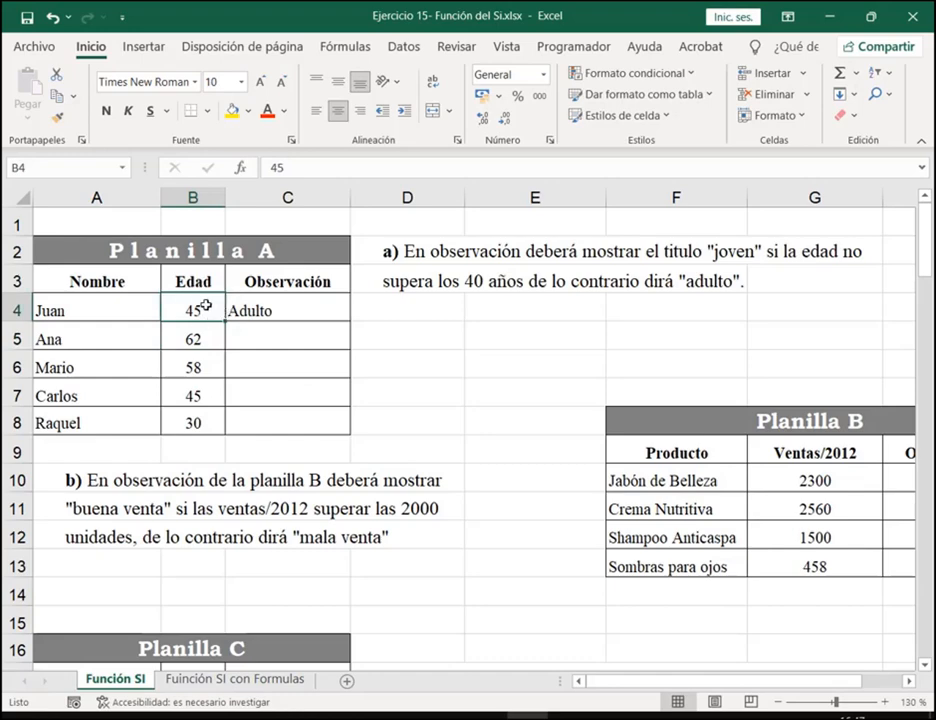
drag(179, 296, 208, 324)
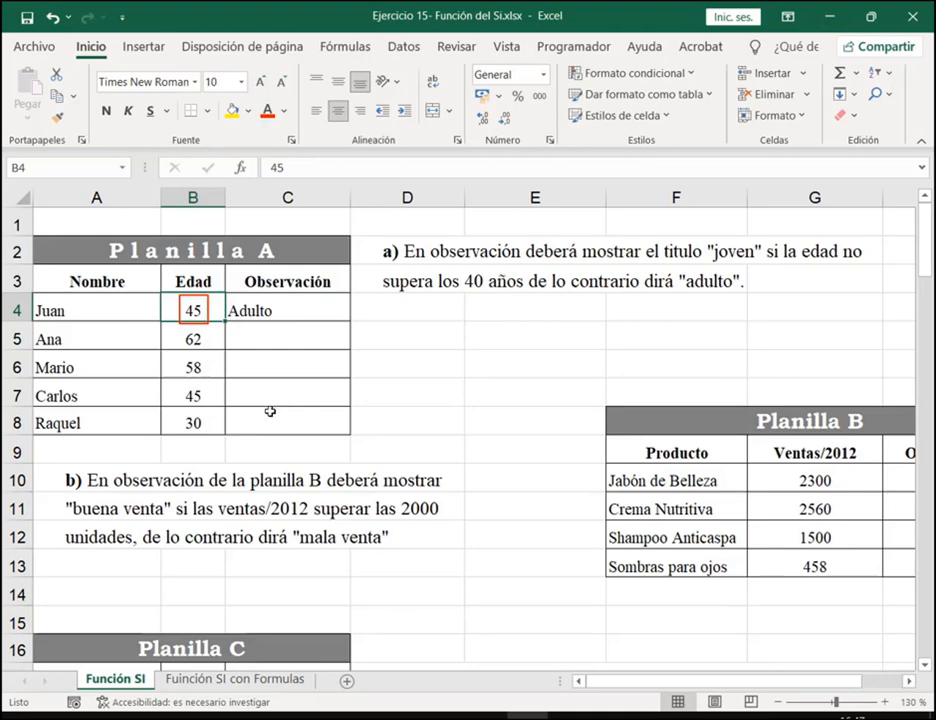
Switch to the Notepad notes, frame "valor_falso" and exercise a)'s "adulto", and highlight the start of the Valor verdadero definition
click(568, 716)
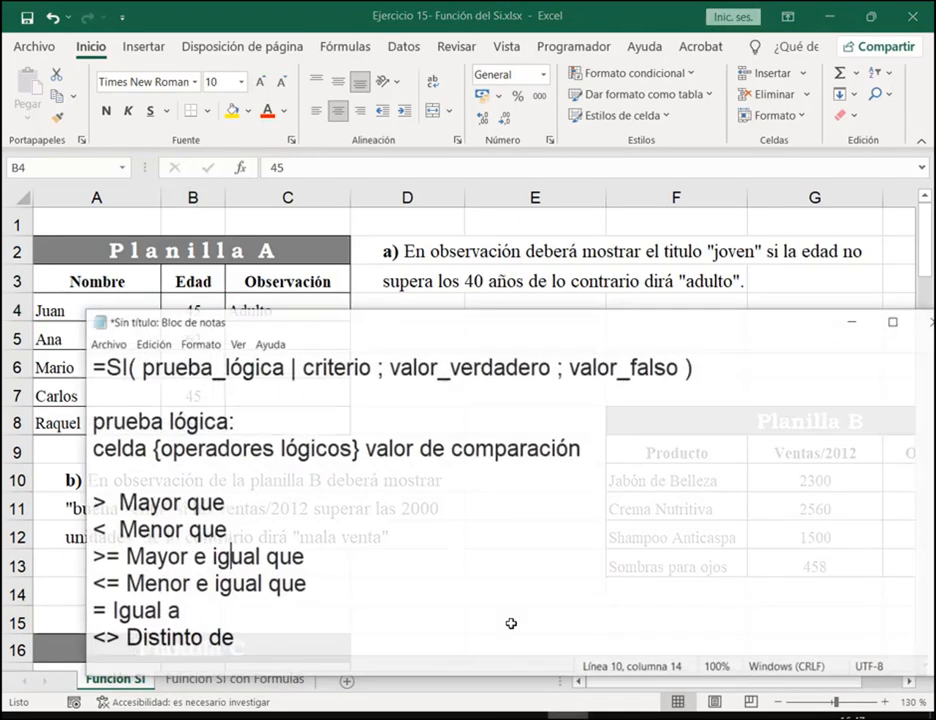
drag(448, 315, 452, 378)
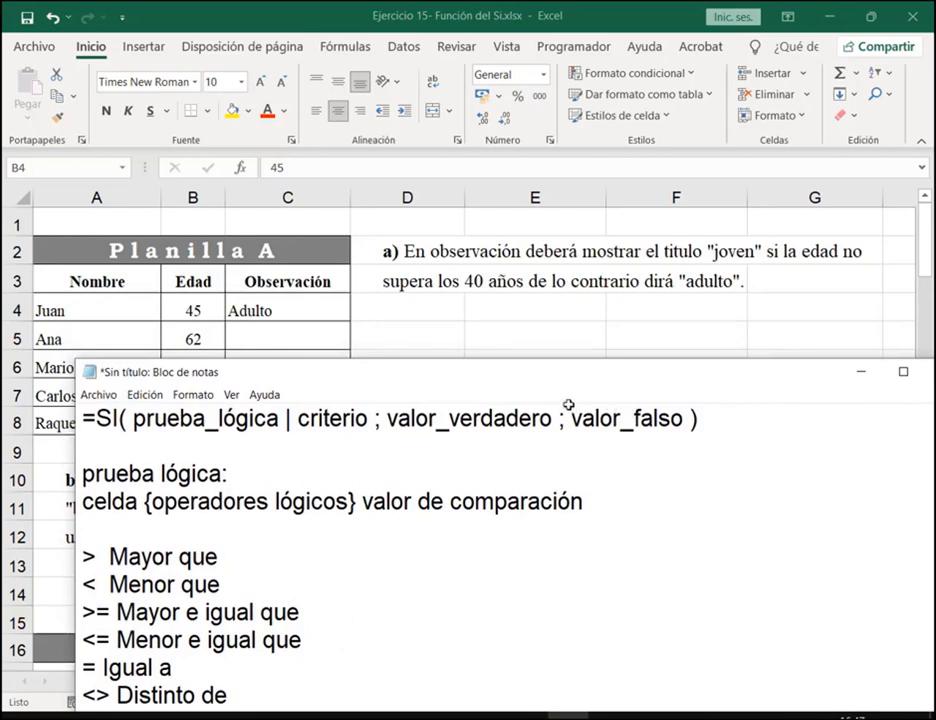
drag(570, 407, 688, 435)
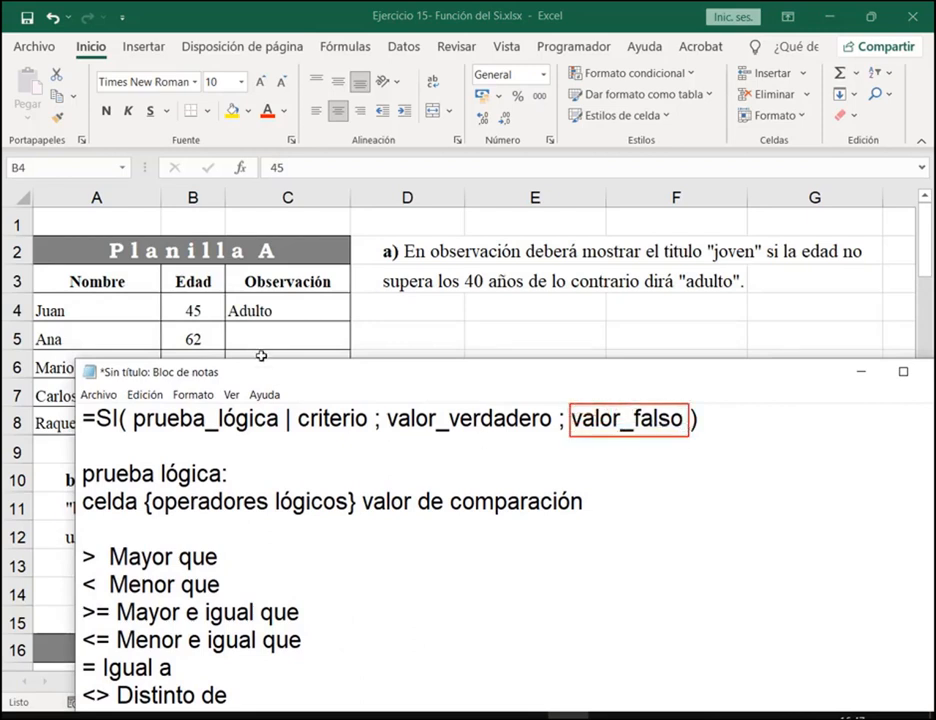
drag(678, 267, 746, 299)
key(e)
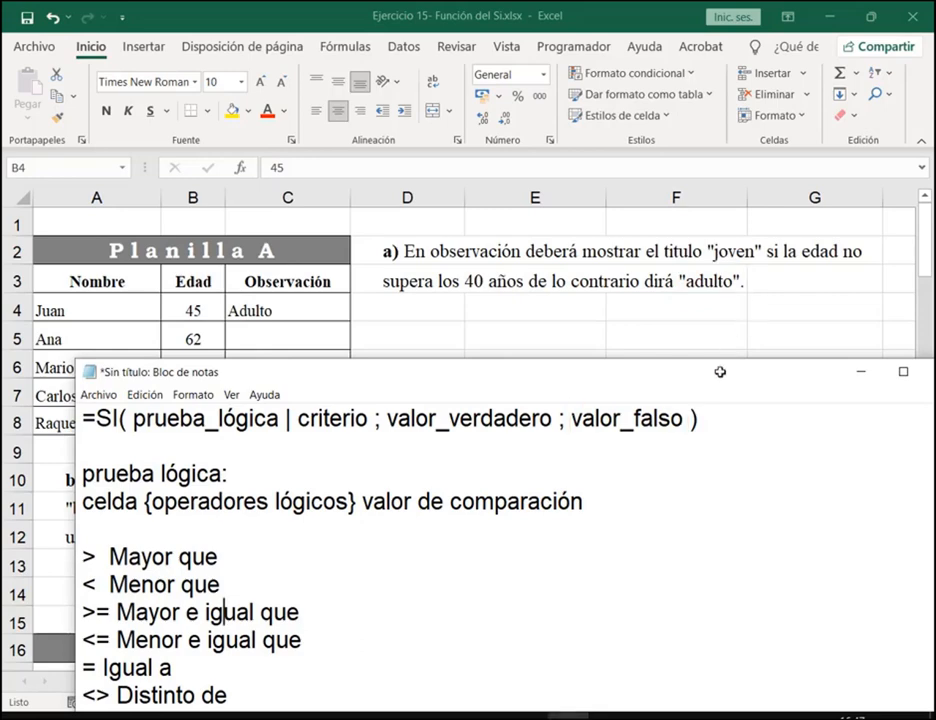
scroll(585, 529, down, 3)
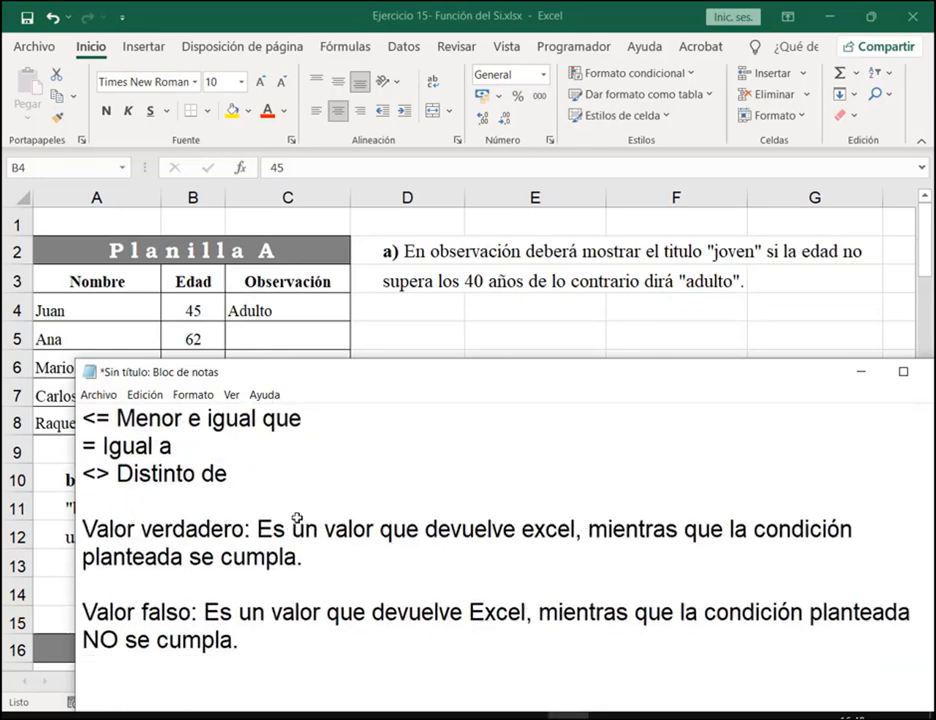
drag(257, 531, 590, 530)
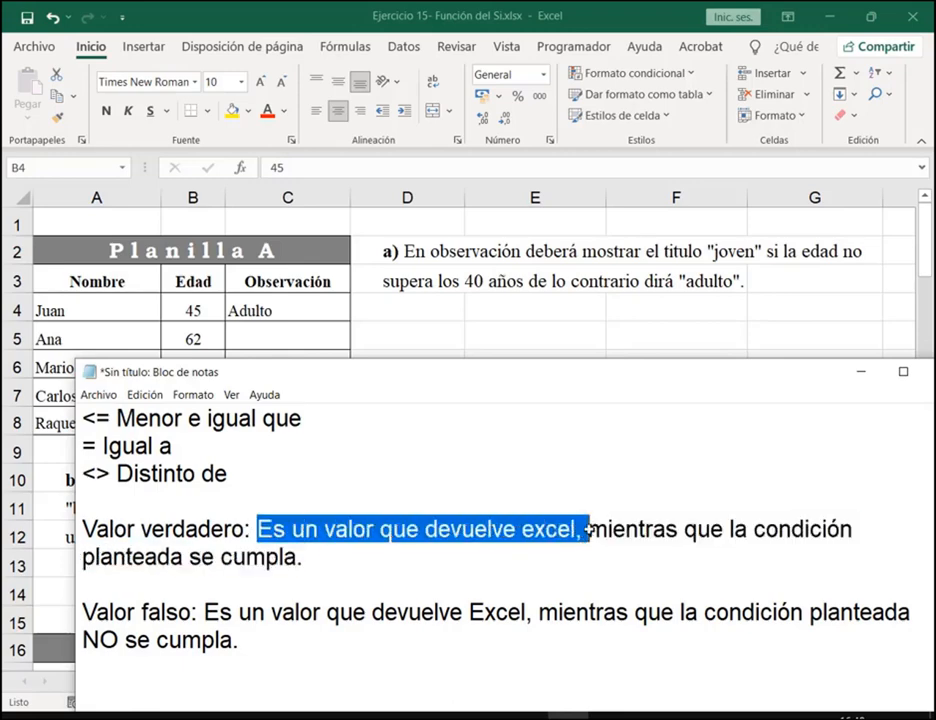
Return to the Excel workbook and inspect the SI formula in C4 without changing it
click(590, 4)
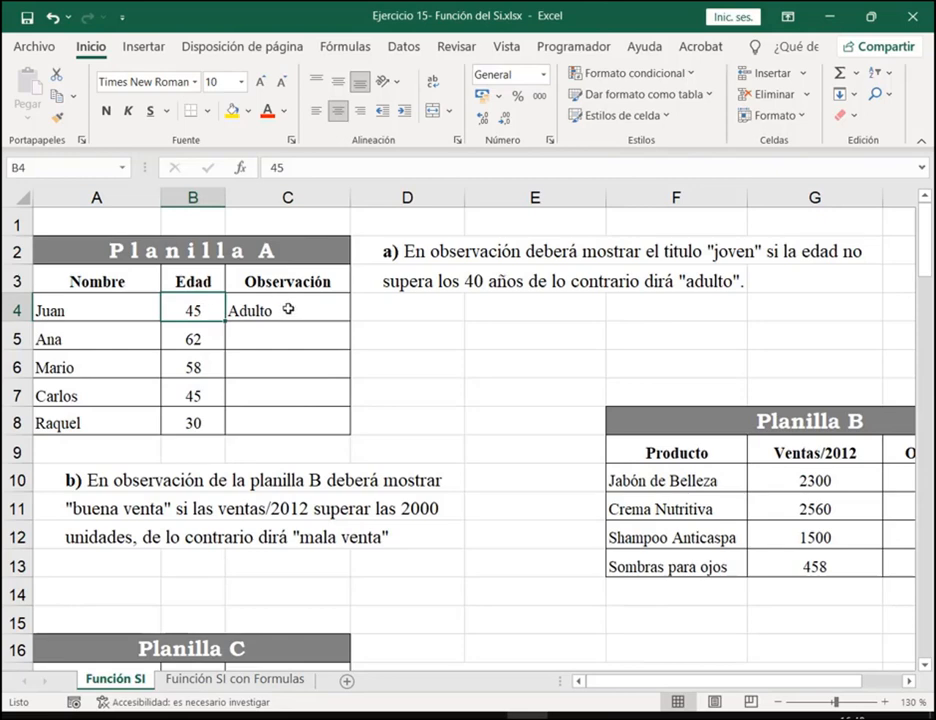
click(288, 310)
double_click(290, 309)
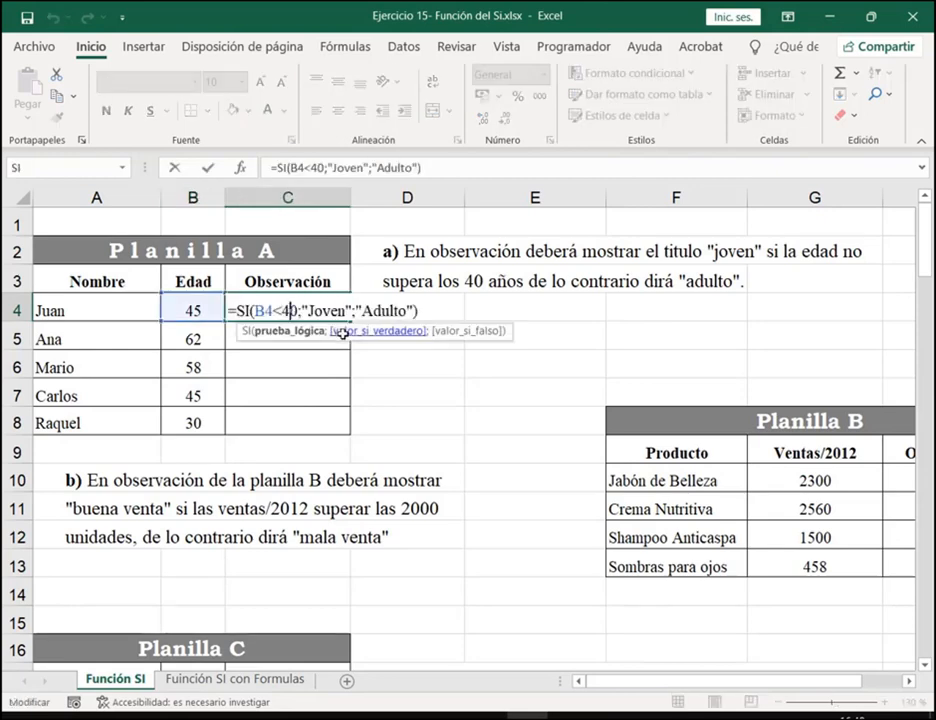
key(Escape)
Test the SI formula by setting the age in B4 to 22, 10 and finally 5
click(187, 307)
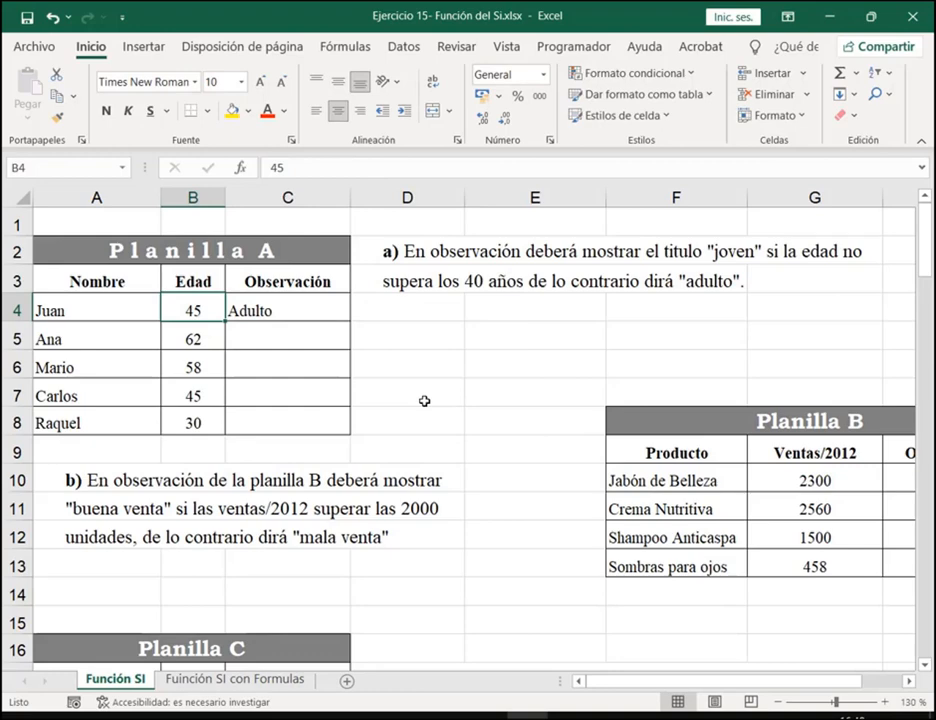
text(22)
key(Return)
key(Up)
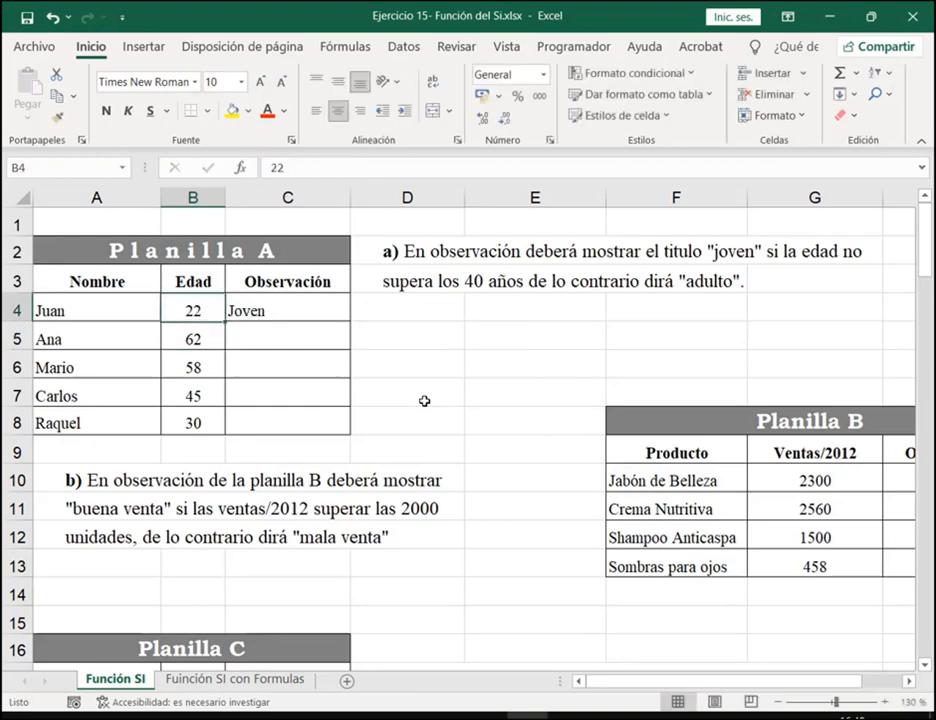
text(10)
key(Return)
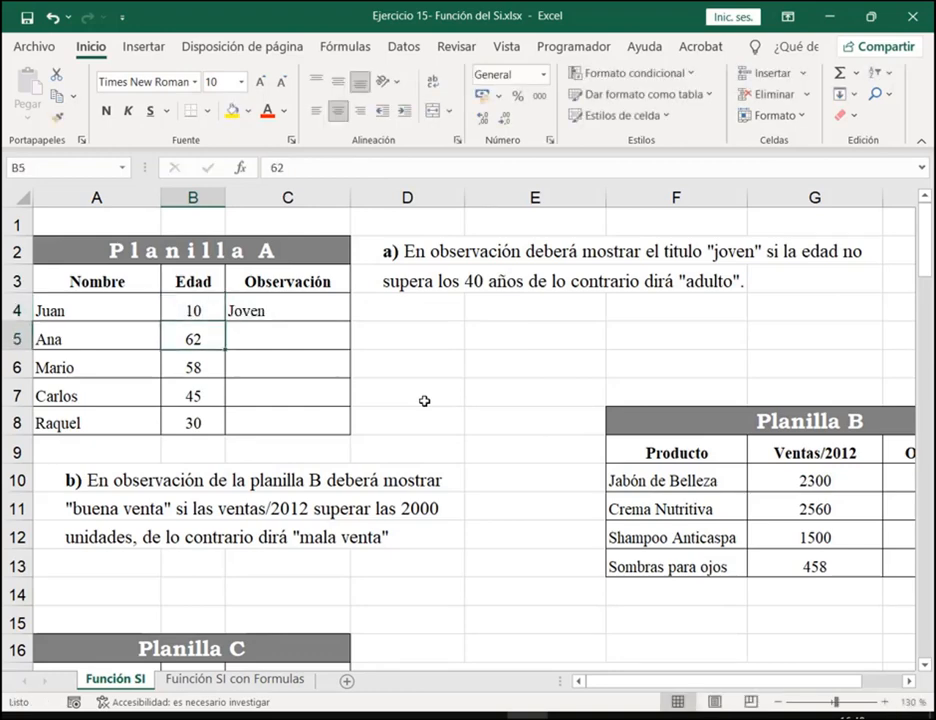
key(Up)
text(5)
key(Return)
key(Up)
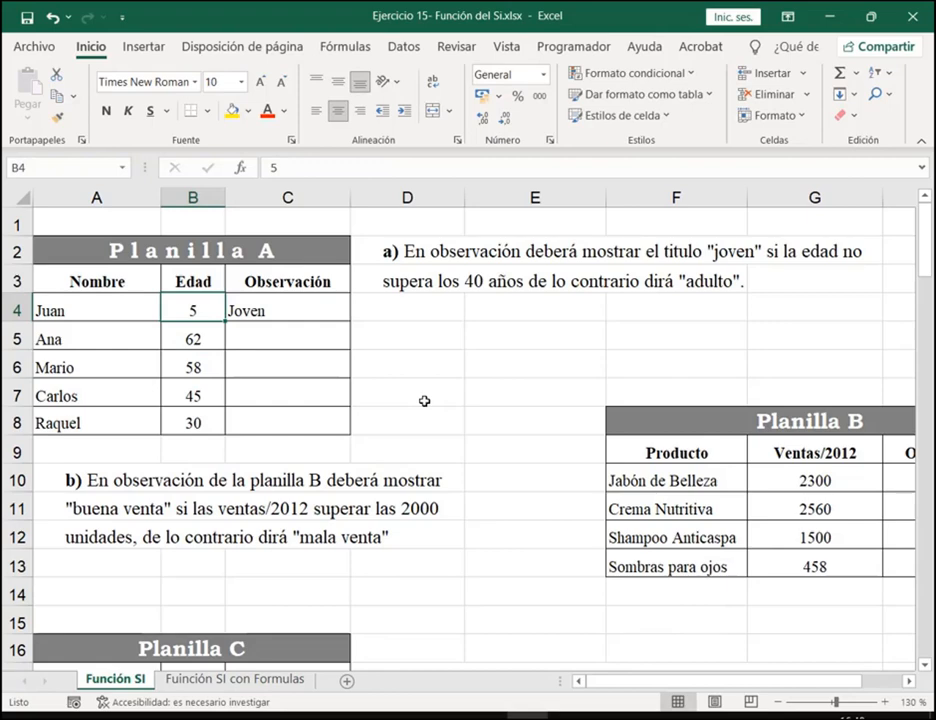
Switch to the Notepad notes and highlight the Valor falso definition from "Es un valor" through "condición"
click(567, 716)
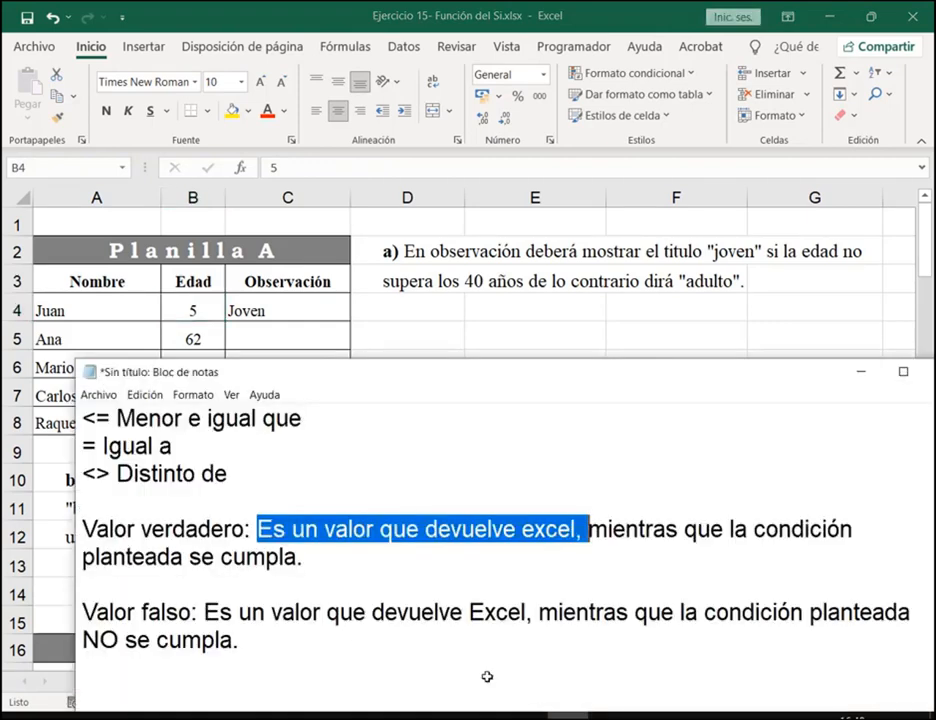
click(204, 611)
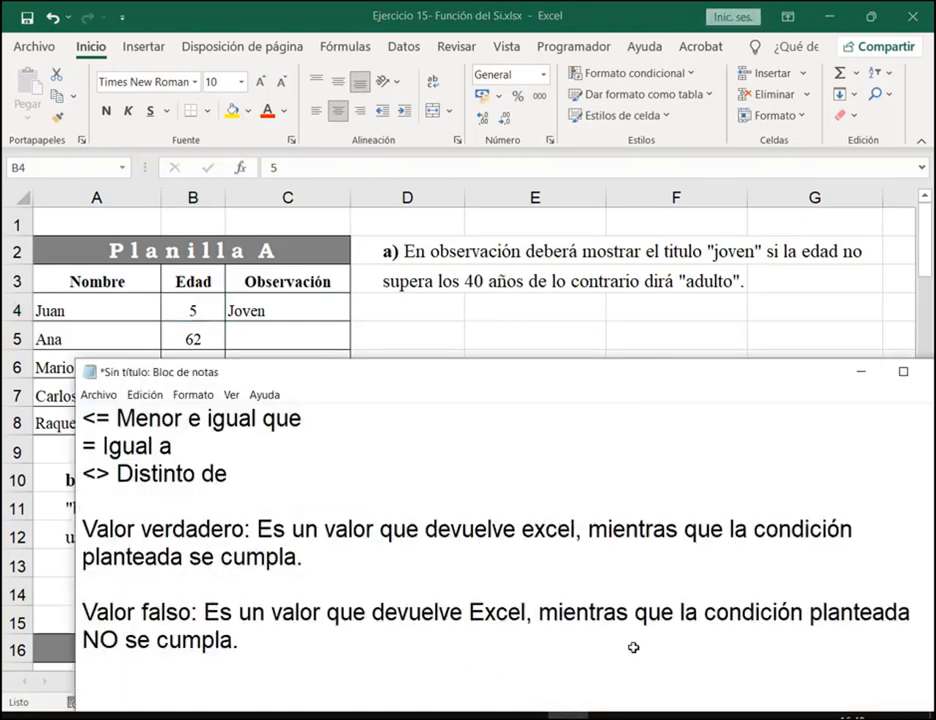
drag(203, 611, 792, 615)
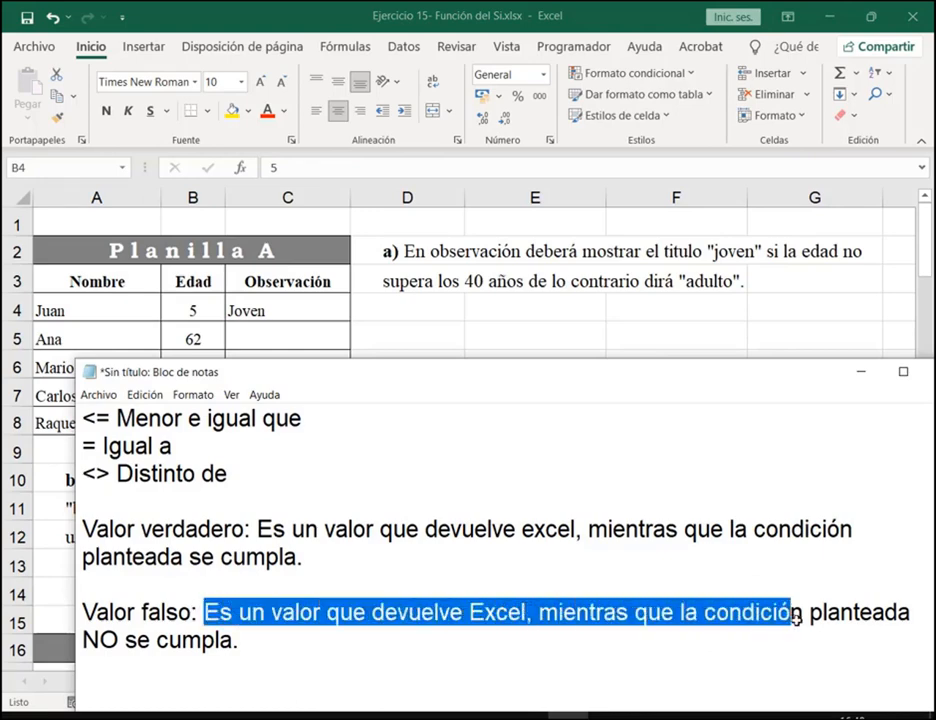
Return to the Excel workbook and test the SI formula by setting the age in B4 to 41, 55, 60 and finally 15
click(254, 306)
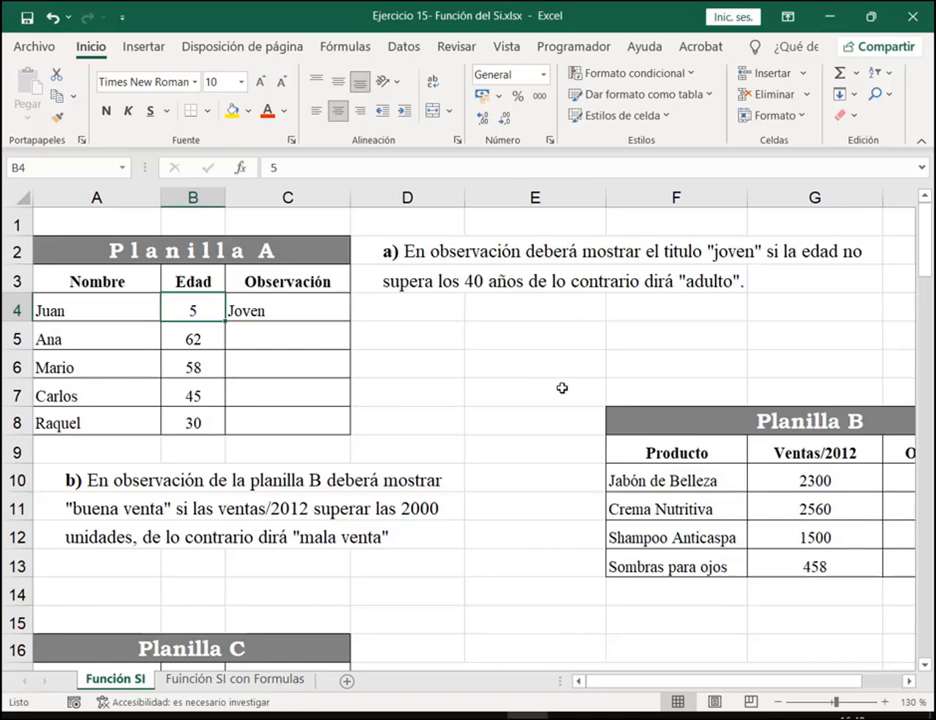
text(41)
key(Return)
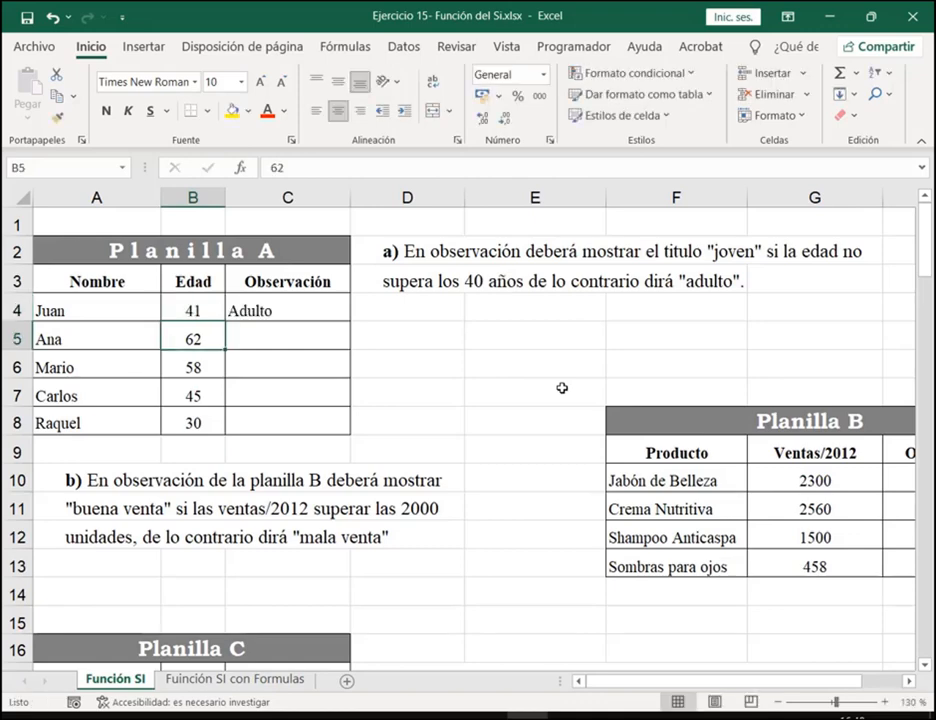
key(Up)
text(55)
key(Return)
key(Up)
text(60)
key(Return)
key(Up)
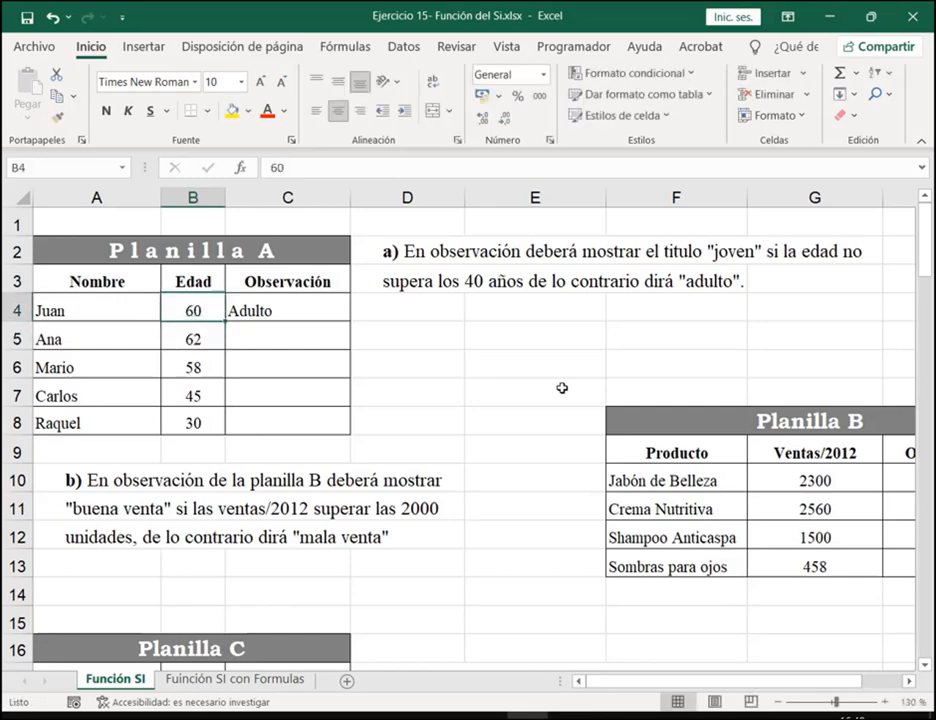
text(15)
key(Return)
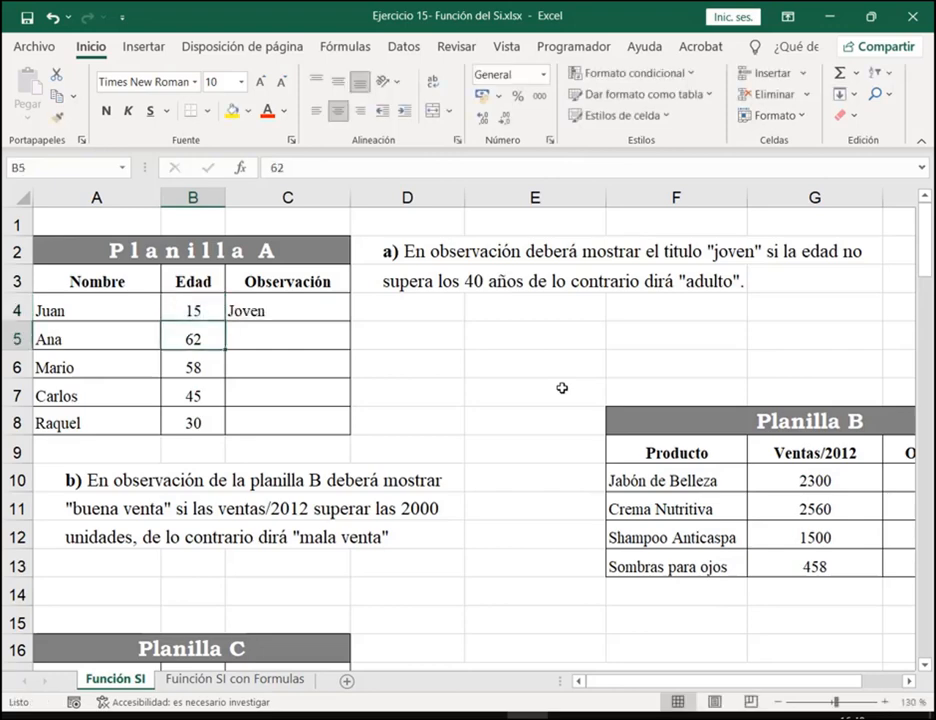
Fill the SI formula from C4 down to C8 and check the copied formulas in the Observación column
click(316, 315)
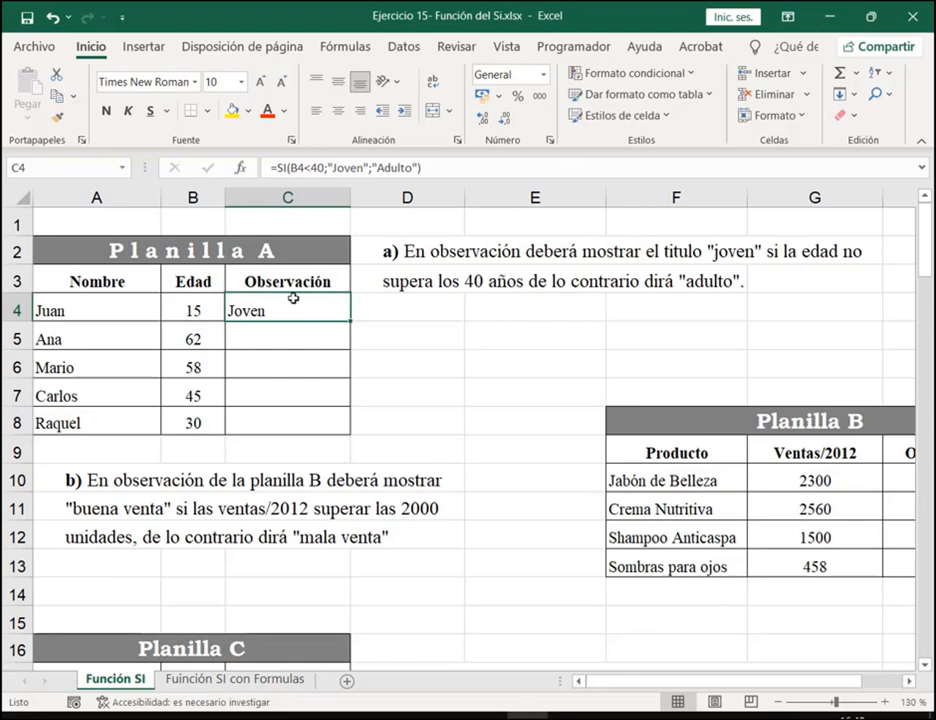
drag(350, 320, 340, 426)
click(299, 340)
click(303, 372)
click(305, 392)
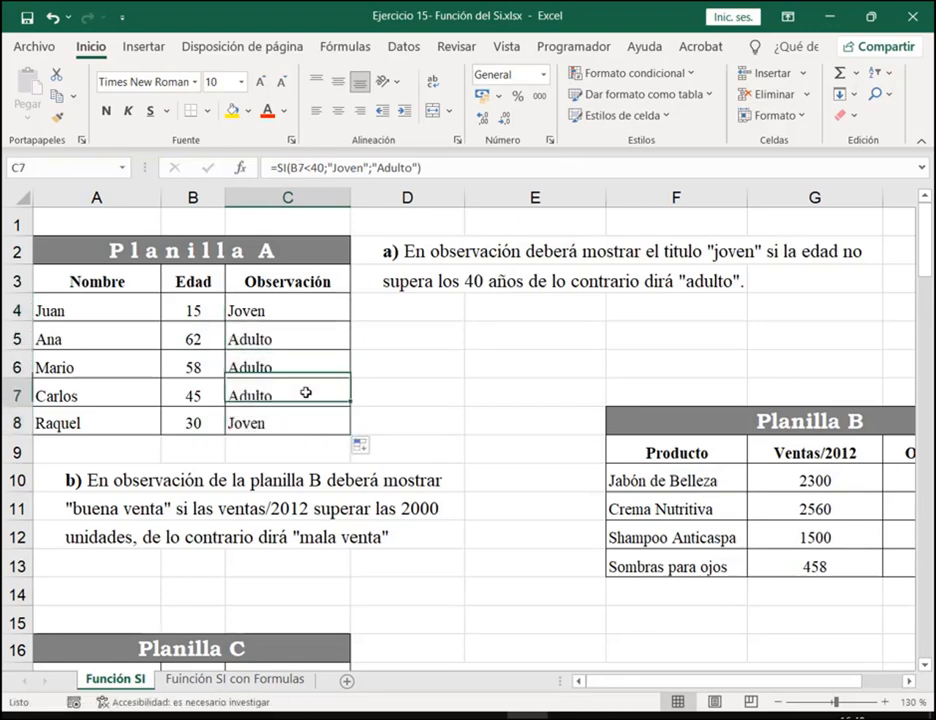
click(305, 421)
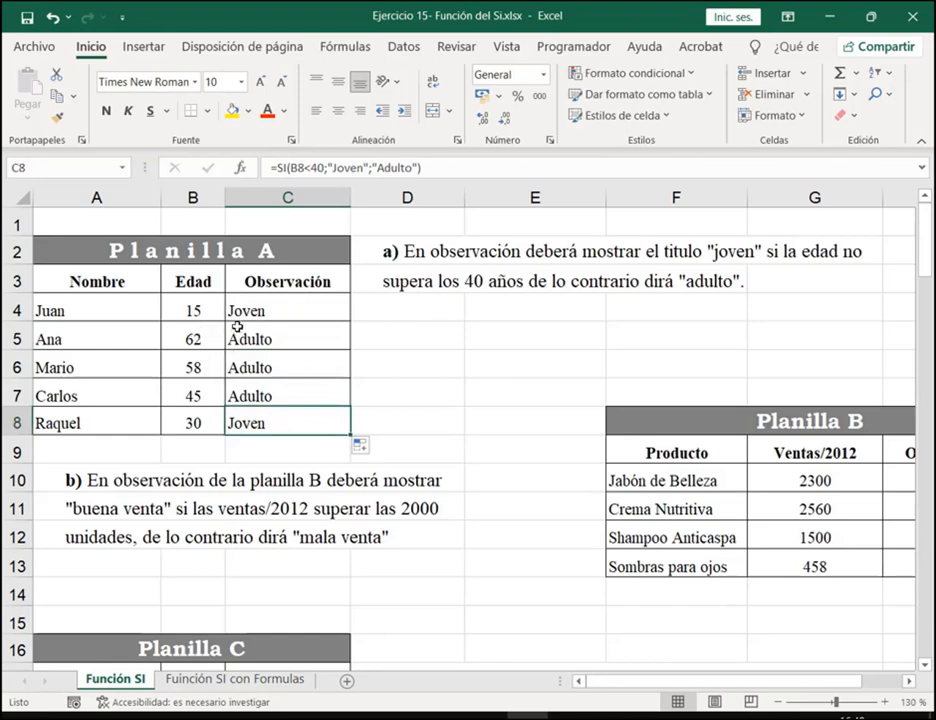
Inspect the SI formula in C4 in edit mode and leave it without changing it
click(270, 302)
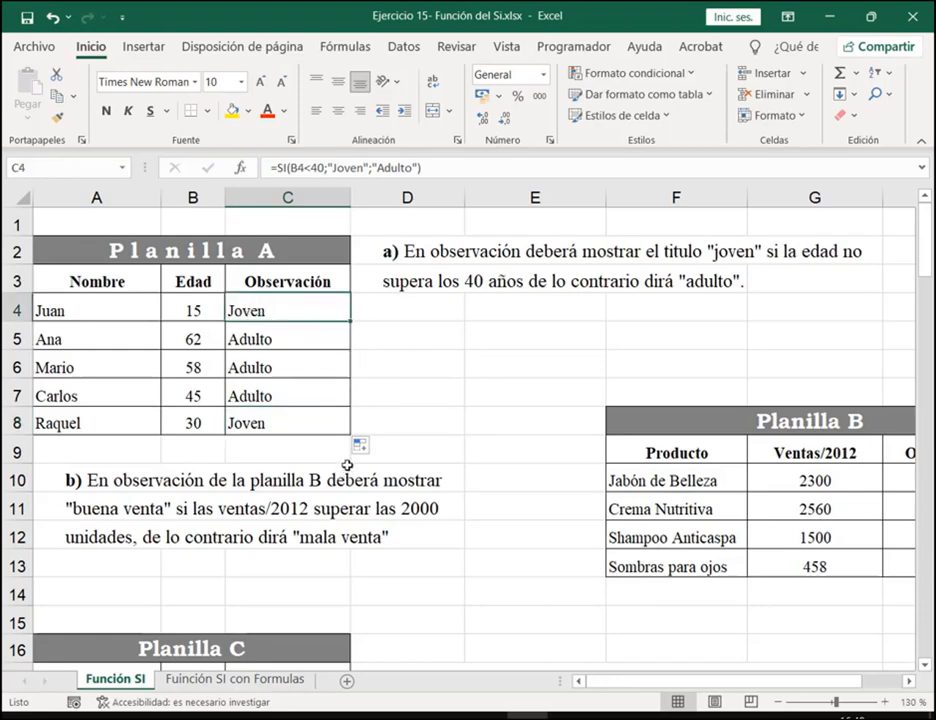
double_click(311, 312)
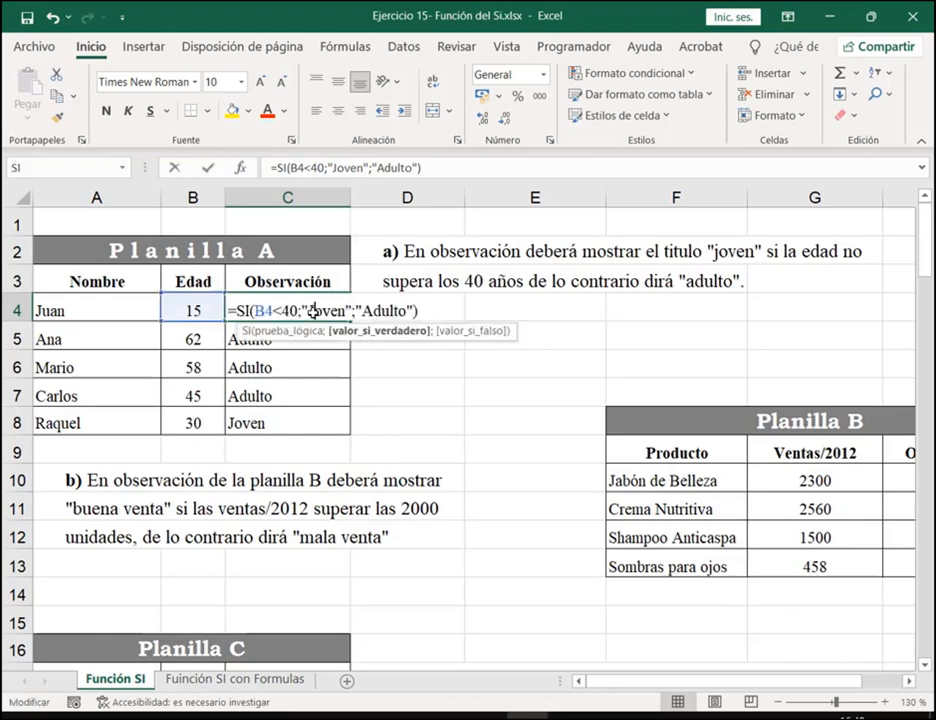
key(Escape)
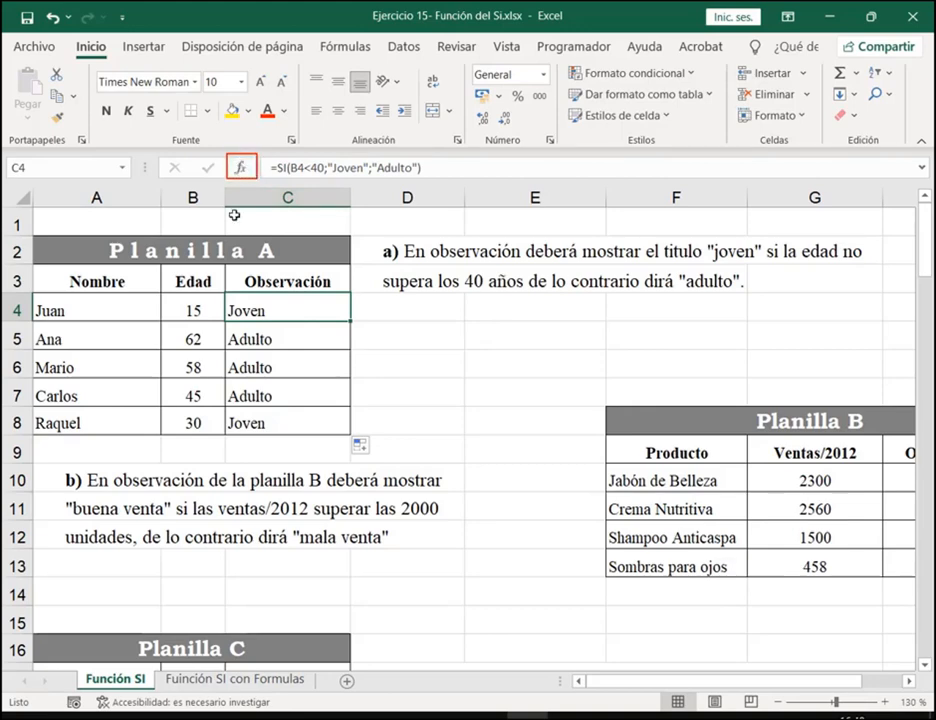
Open the function arguments of C4's SI formula and go through its logical test, true value and false value
click(239, 170)
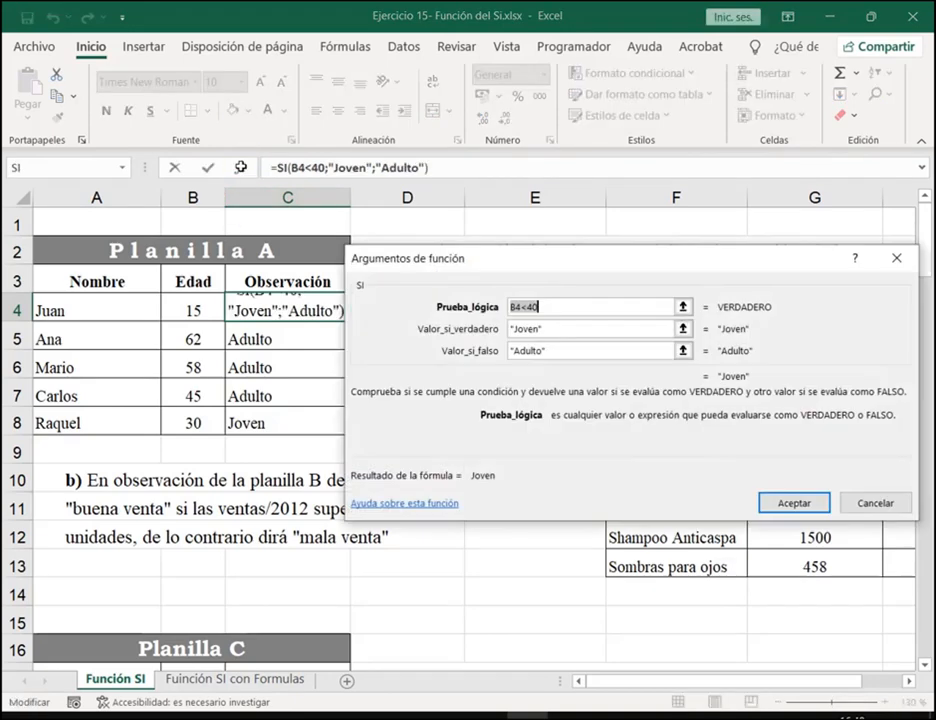
drag(563, 259, 563, 206)
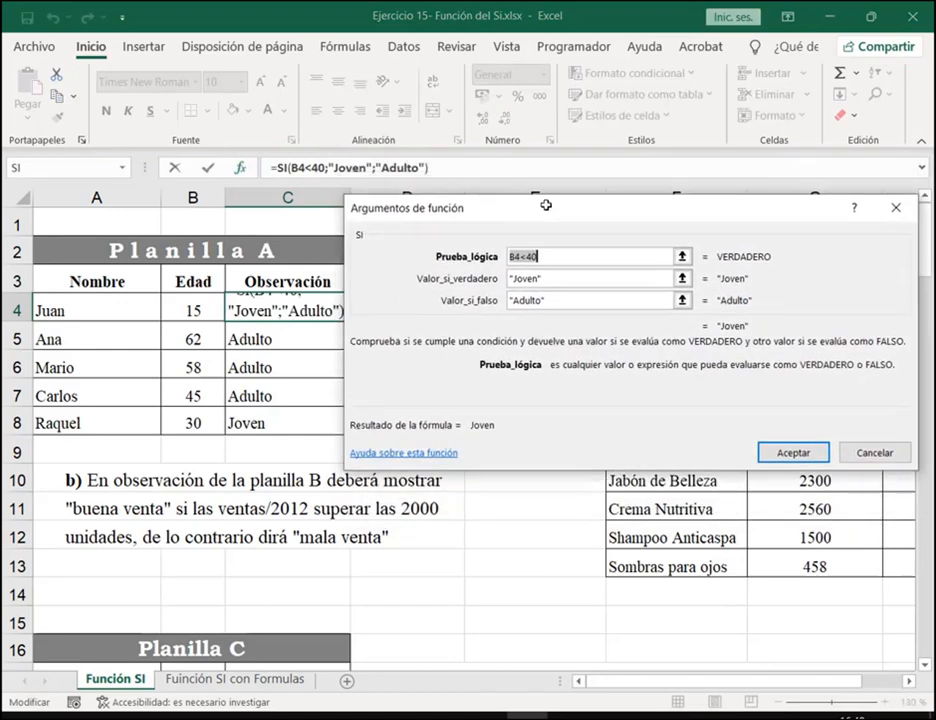
key(Tab)
key(Tab)
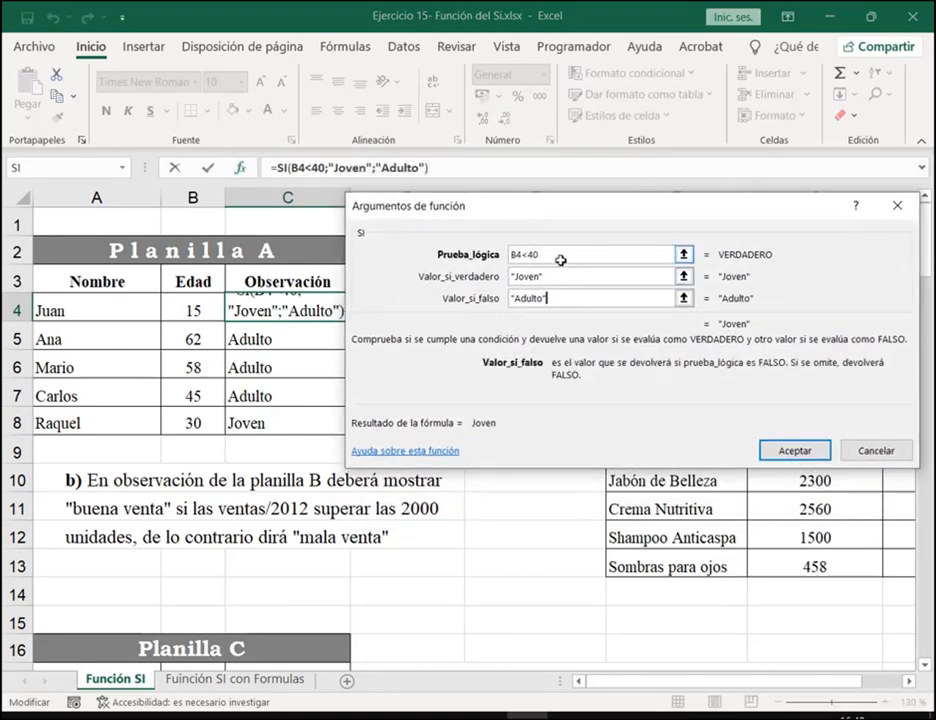
key(shift+Tab)
key(shift+Tab)
drag(595, 205, 603, 193)
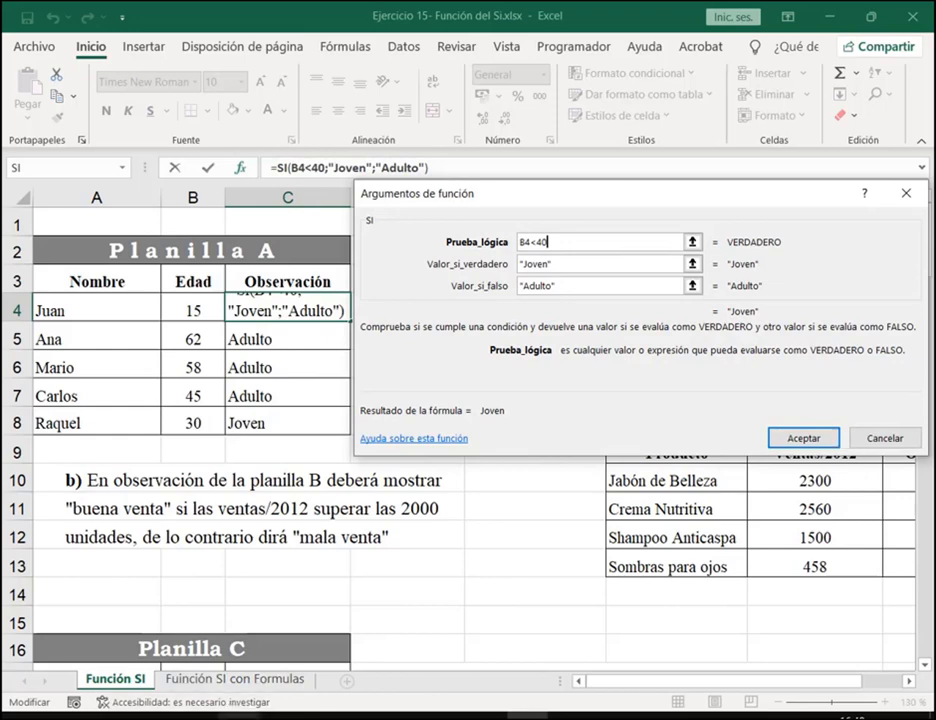
Switch to the Google Meet call to check its chat messages, and minimize the browser to return to Excel
click(280, 716)
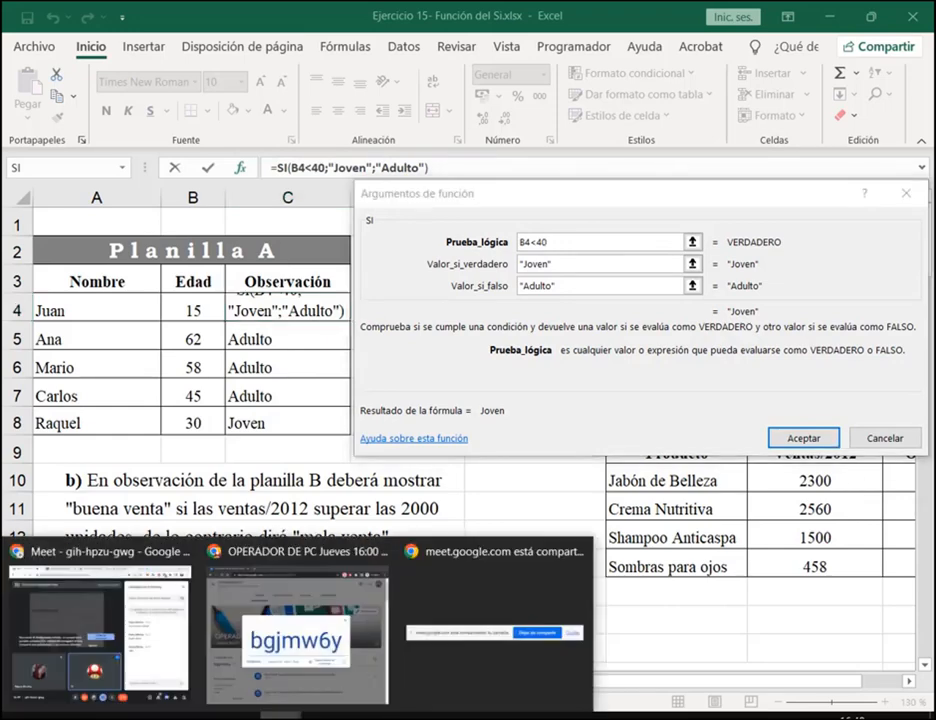
click(182, 670)
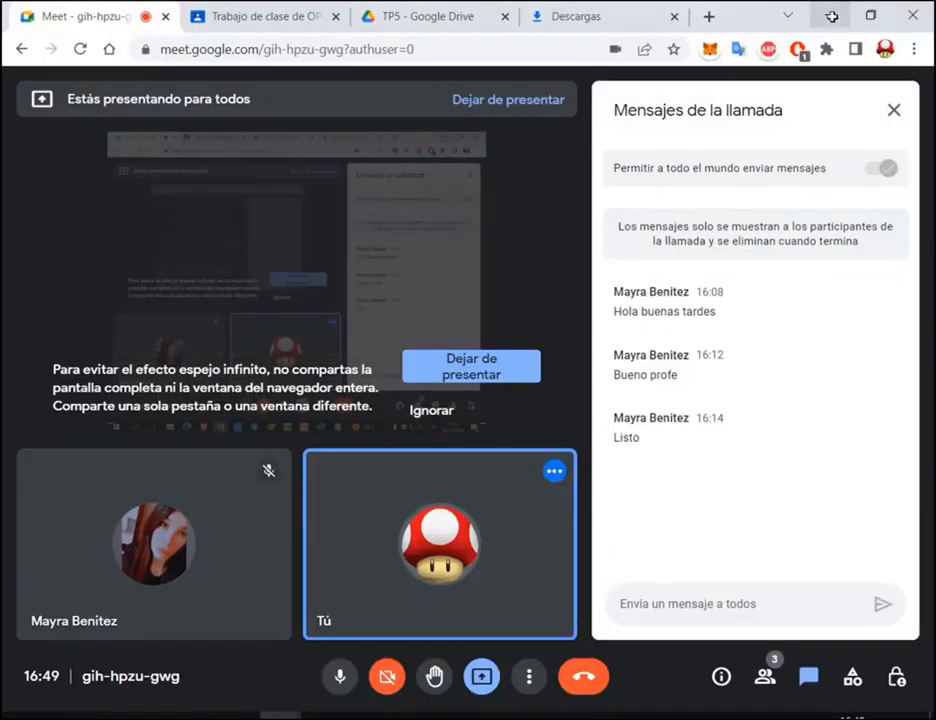
click(830, 16)
Accept the unchanged function arguments and review the SI formula directly in C4
drag(706, 188, 712, 180)
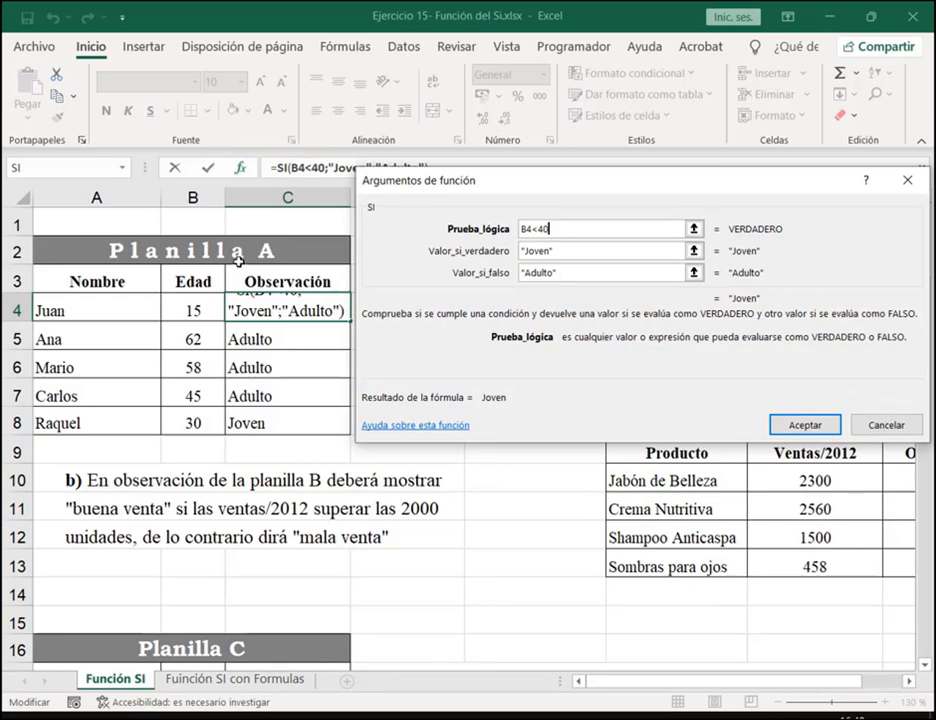
key(Return)
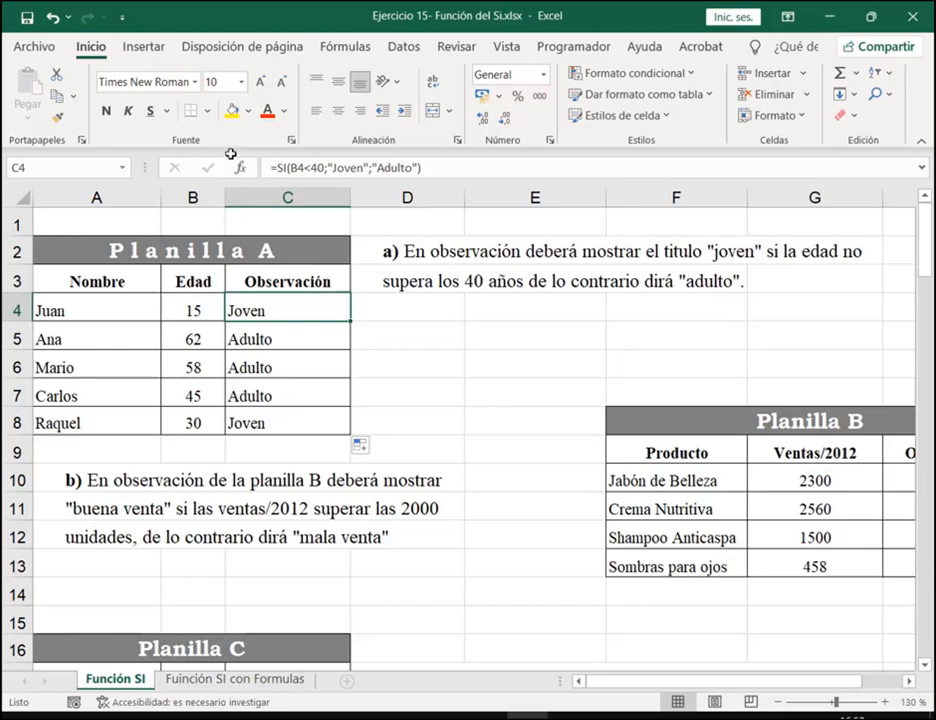
double_click(279, 306)
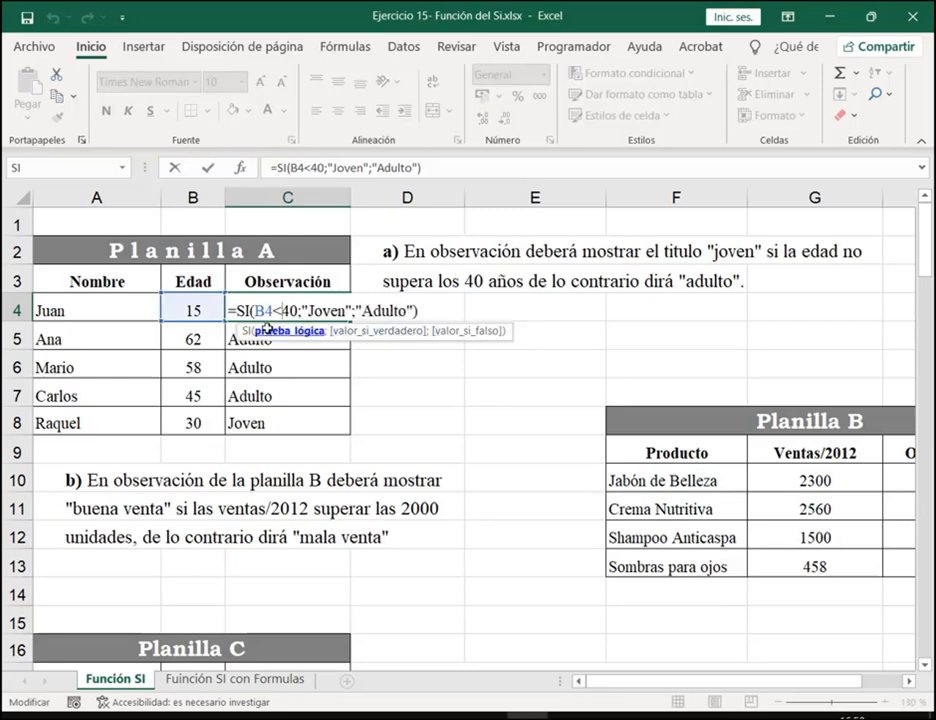
key(ctrl+Return)
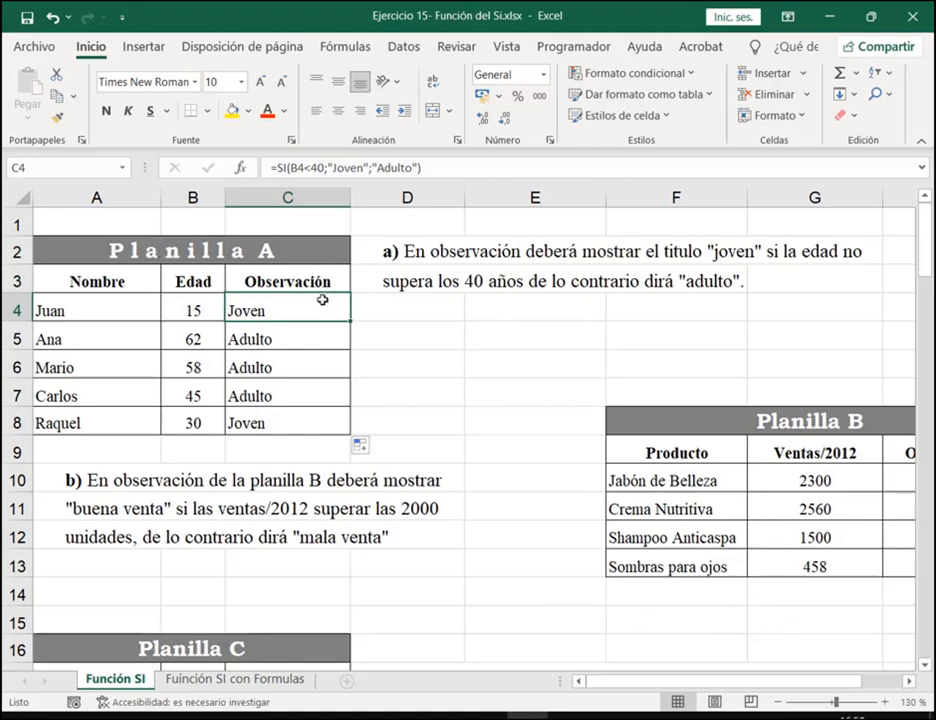
Switch to the Notepad notes, frame "prueba_lógica | criterio" and the "celda {operadores lógicos} valor de comparación" line, point arrows at its parts, and clear the marks
key(alt+Tab)
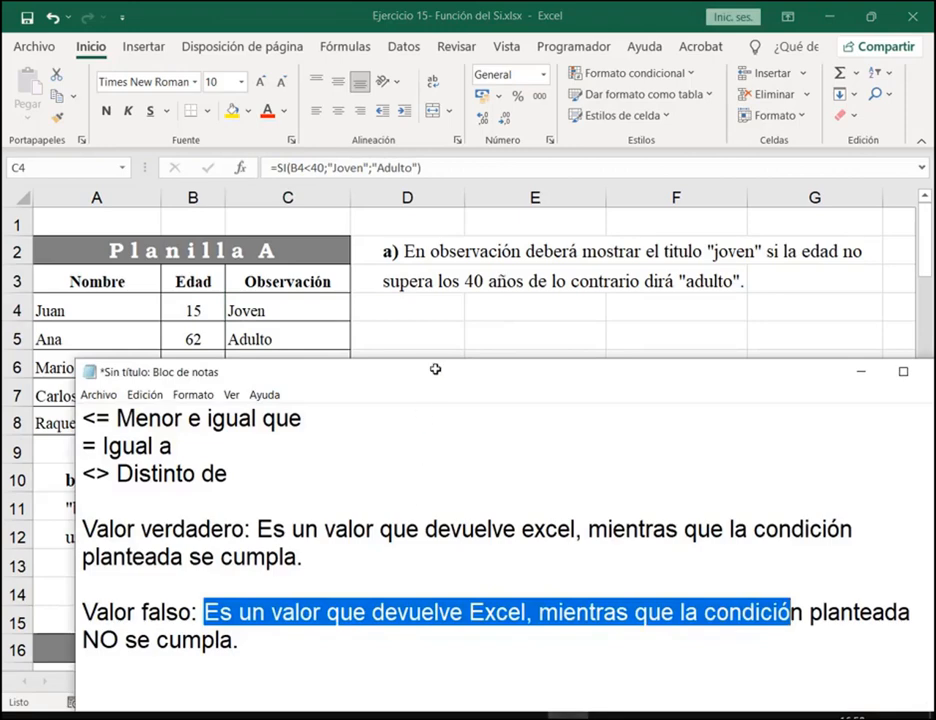
drag(433, 368, 441, 283)
scroll(418, 463, up, 4)
click(418, 463)
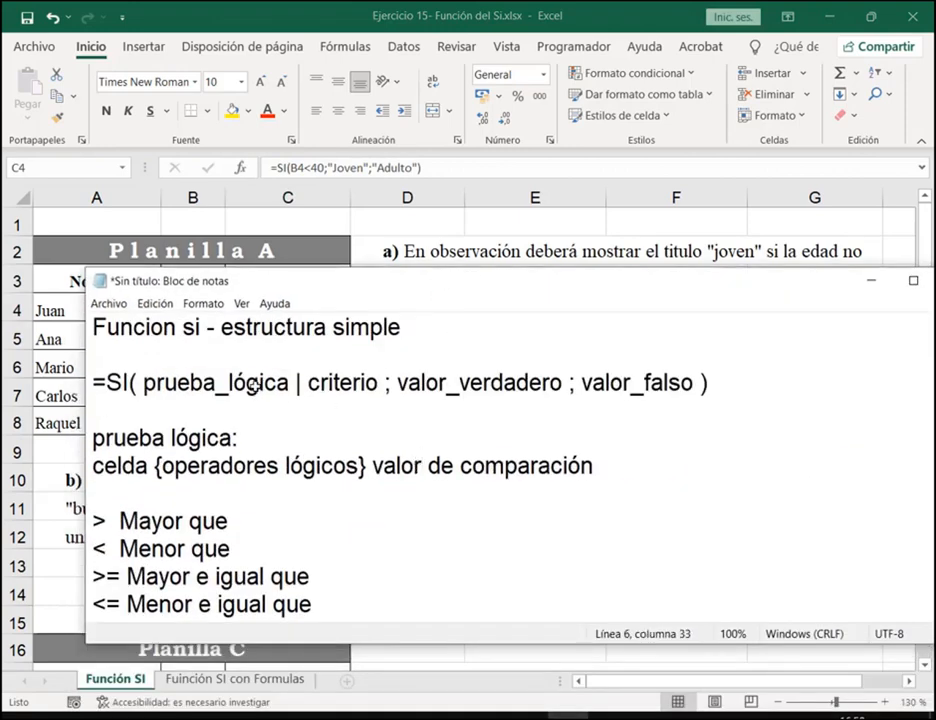
mouse_move(143, 368)
mouse_down()
mouse_move(398, 397)
mouse_move(380, 393)
mouse_up()
drag(89, 452, 601, 492)
drag(140, 521, 136, 481)
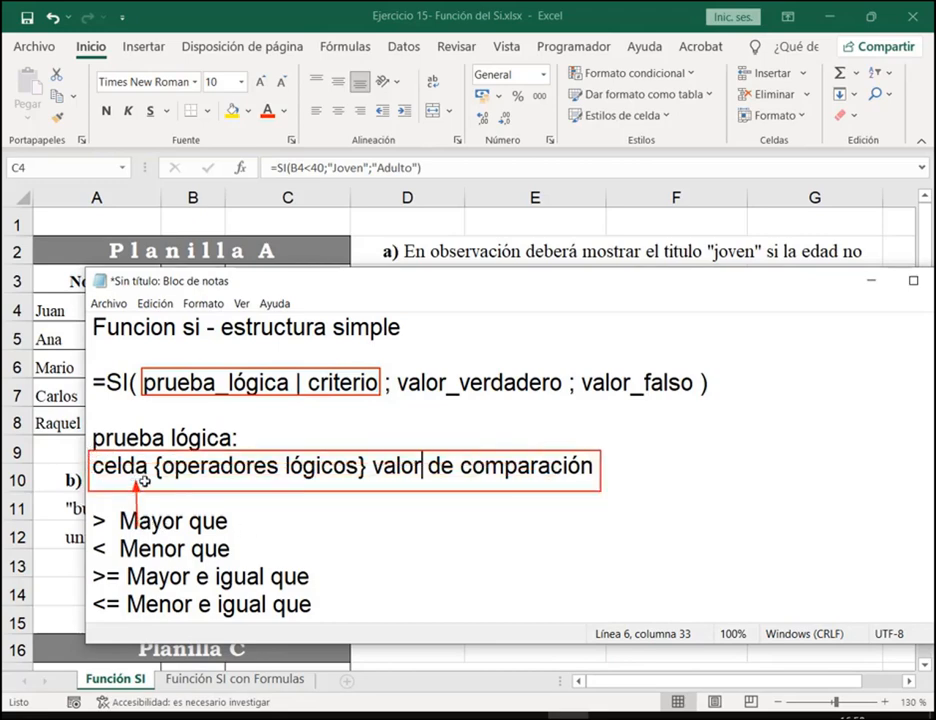
drag(272, 539, 280, 484)
drag(467, 572, 473, 480)
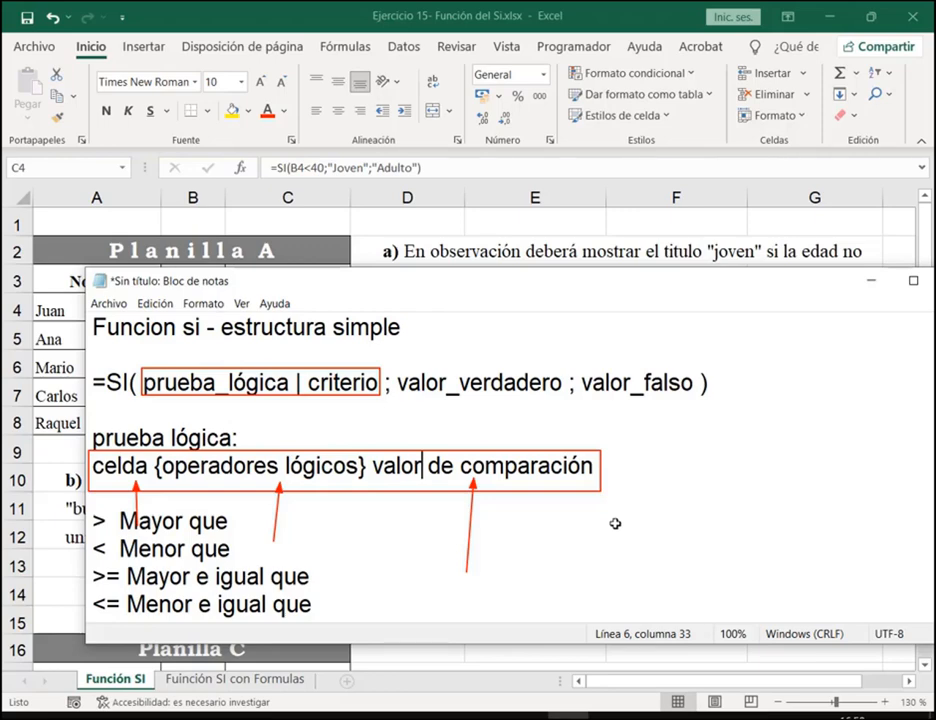
key(Escape)
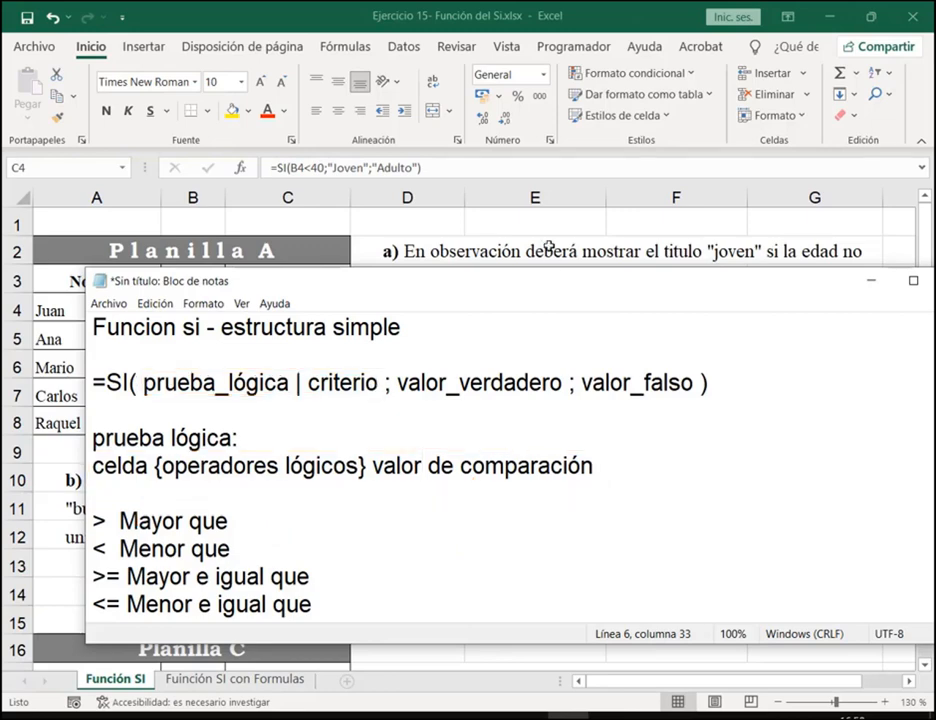
Return to the Excel workbook and examine exercise b)'s instructions for Planilla B's Observación column
click(565, 7)
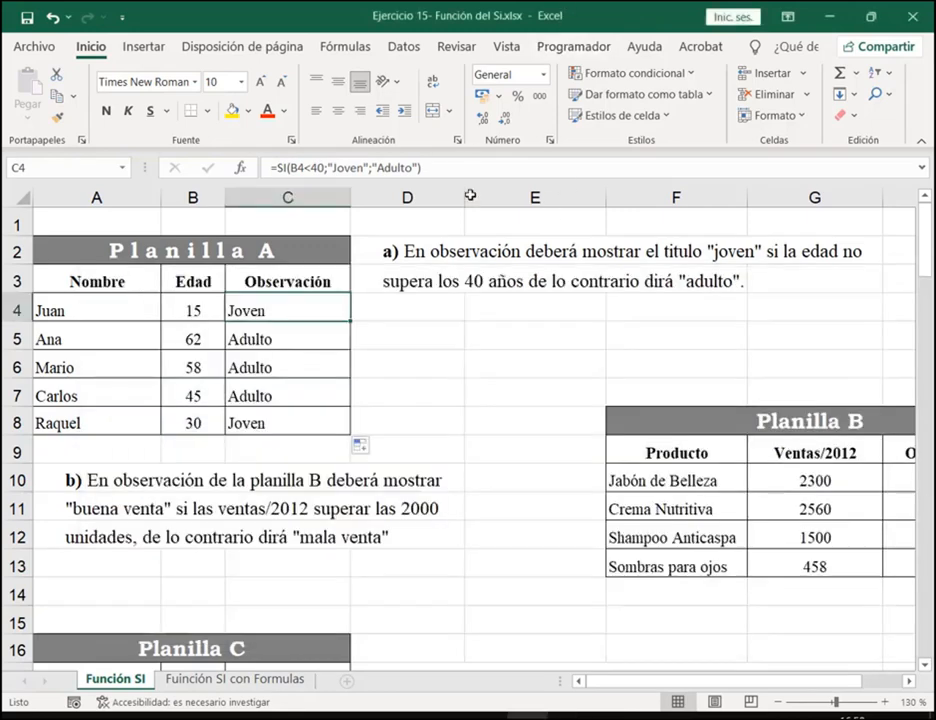
click(441, 312)
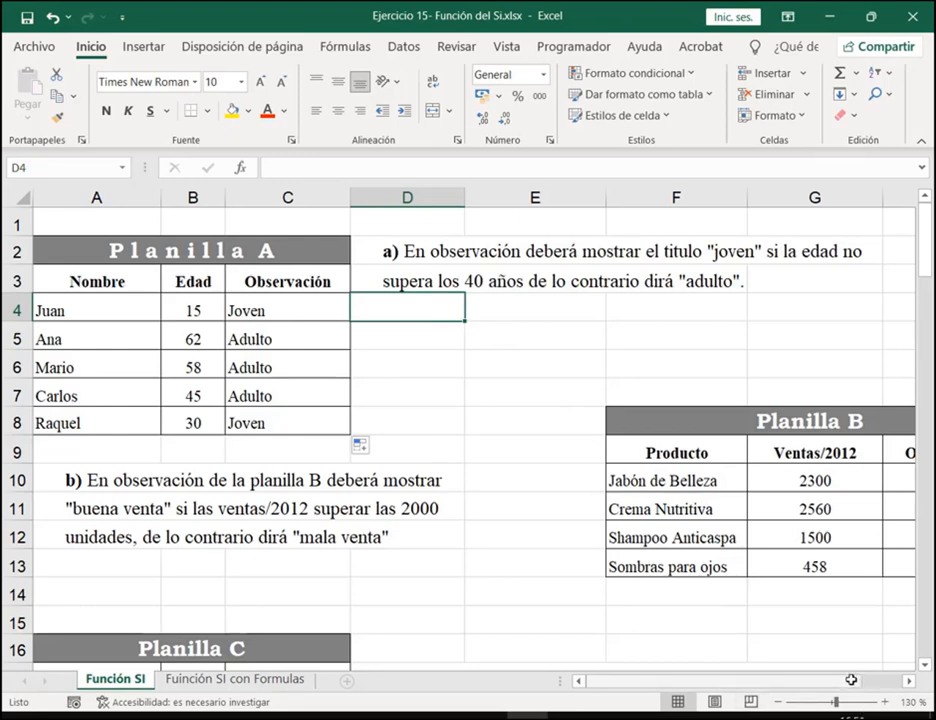
mouse_move(848, 683)
mouse_down()
mouse_move(858, 683)
mouse_move(848, 683)
mouse_up()
drag(113, 476, 130, 539)
click(366, 598)
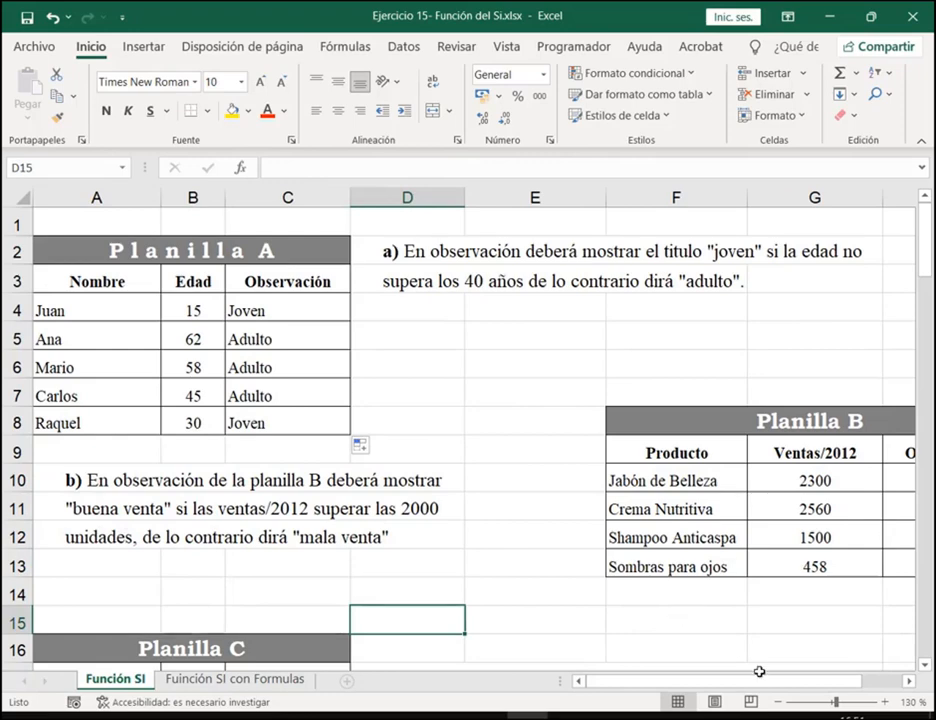
drag(768, 683, 780, 685)
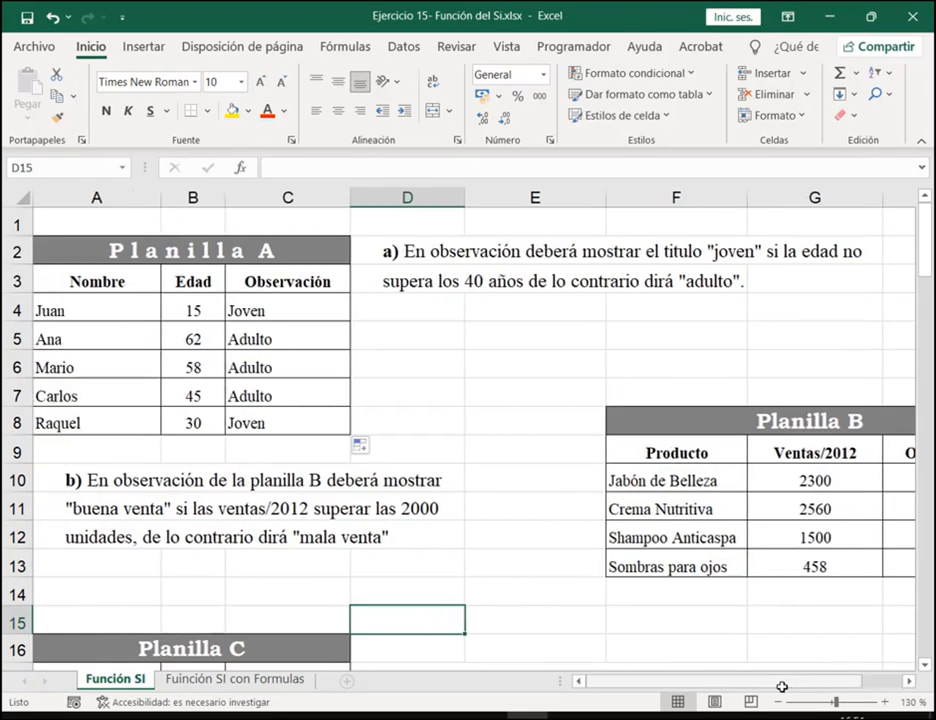
click(907, 680)
drag(630, 680, 627, 680)
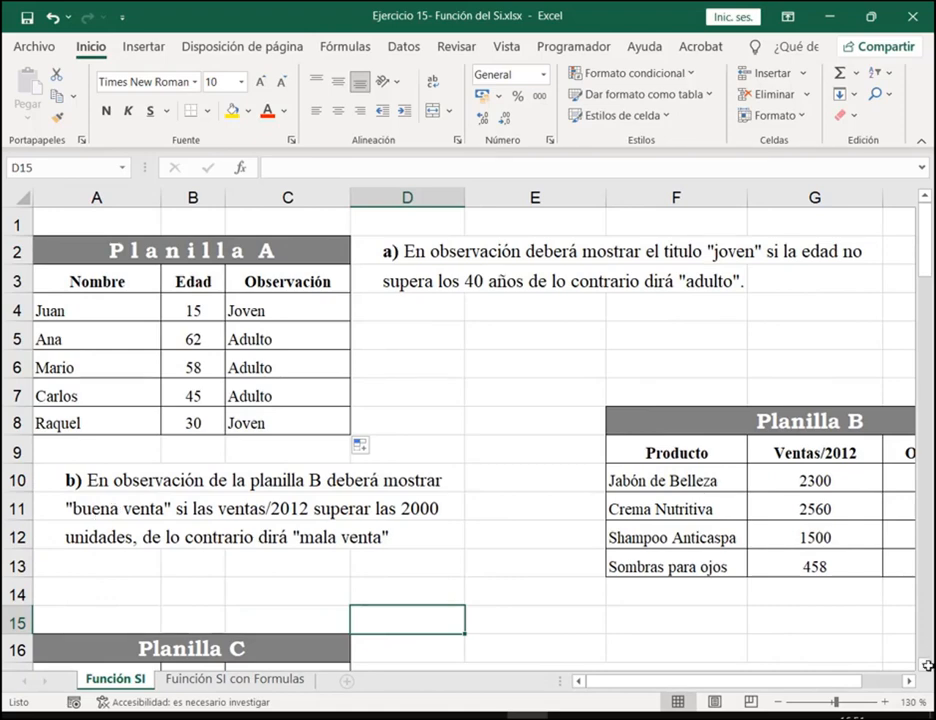
click(924, 664)
scroll(926, 667, down, 2)
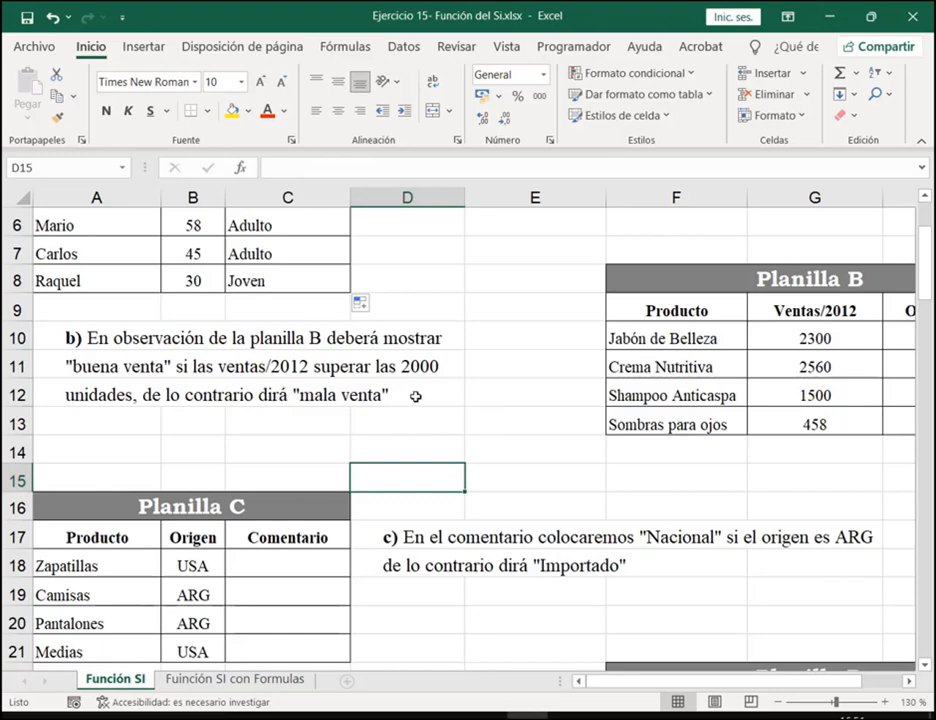
Select Planilla B's table from the Producto header through the Observación column, range F9:H13
drag(676, 310, 892, 405)
click(908, 680)
click(908, 680)
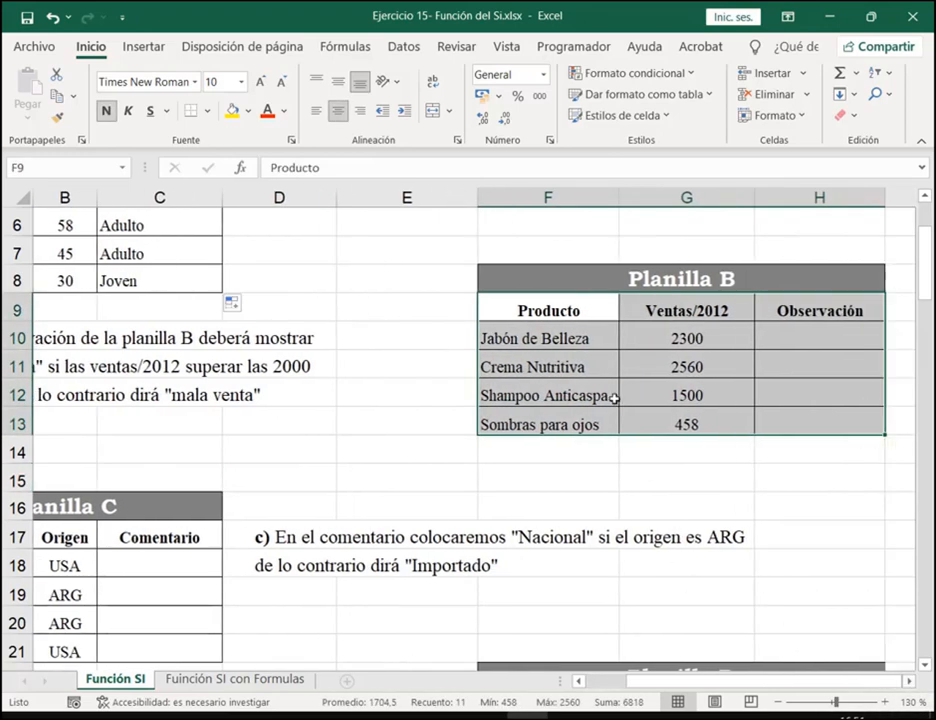
Highlight Planilla B's Producto column, Ventas/2012 values and header, and the empty Observación cells H10:H13 in turn
drag(591, 307, 591, 424)
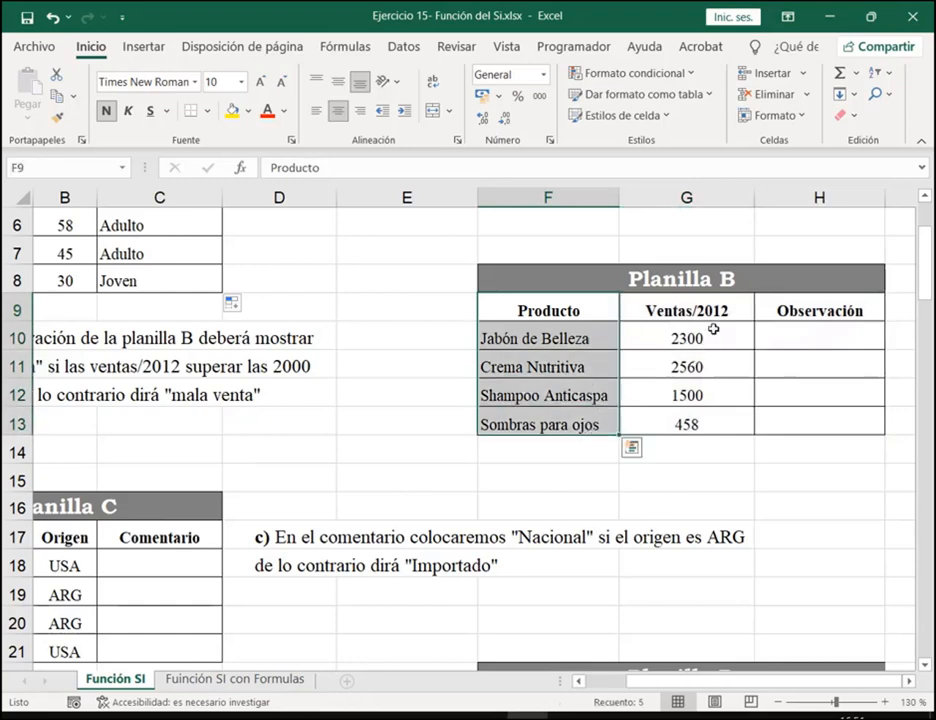
drag(712, 338, 712, 424)
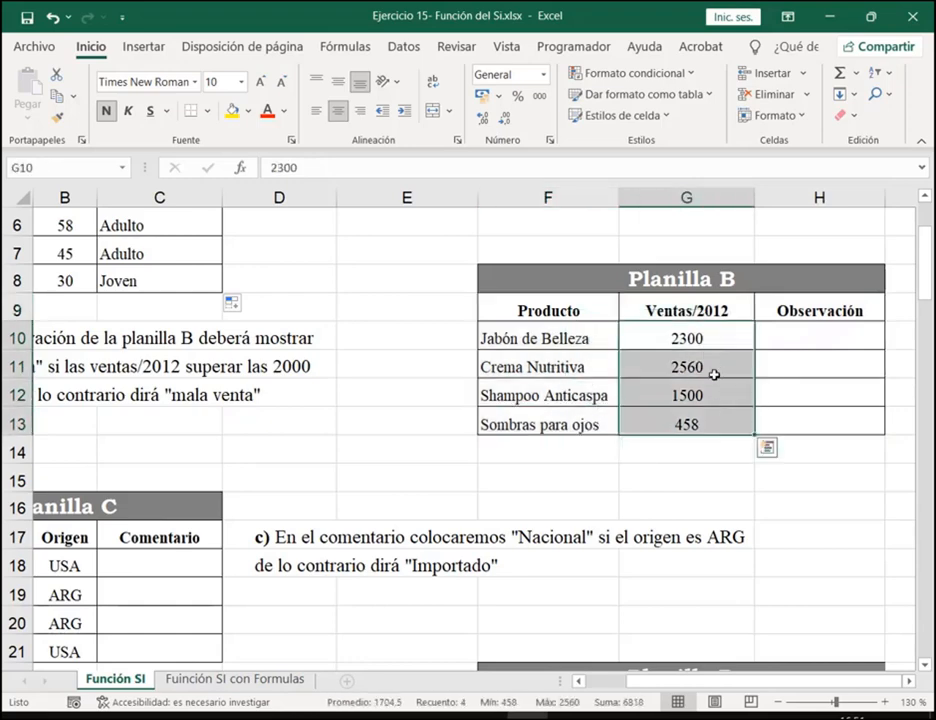
click(704, 311)
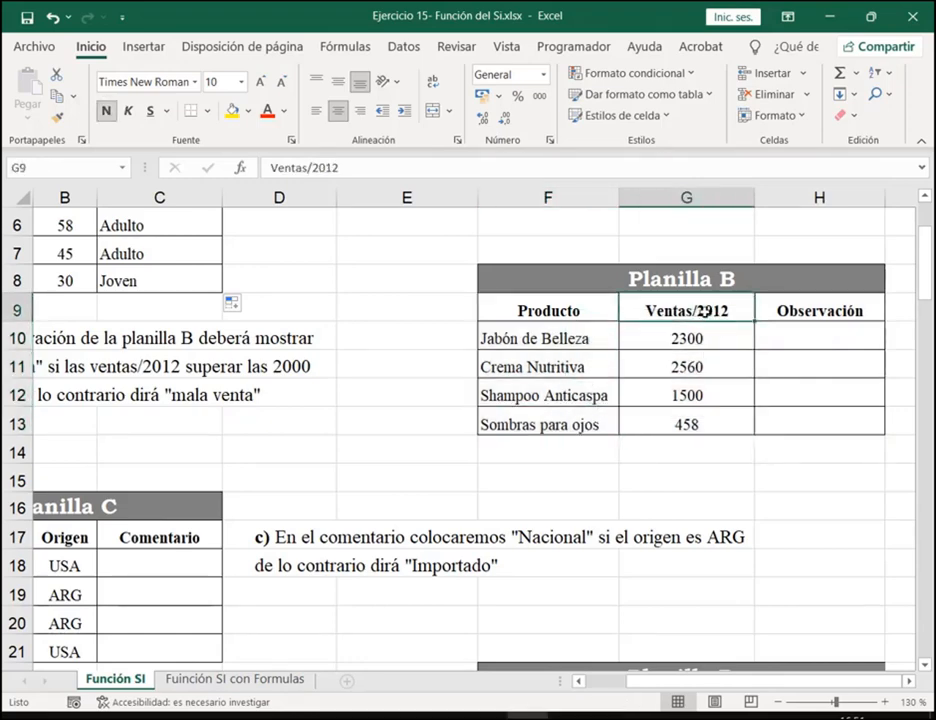
drag(852, 334, 834, 418)
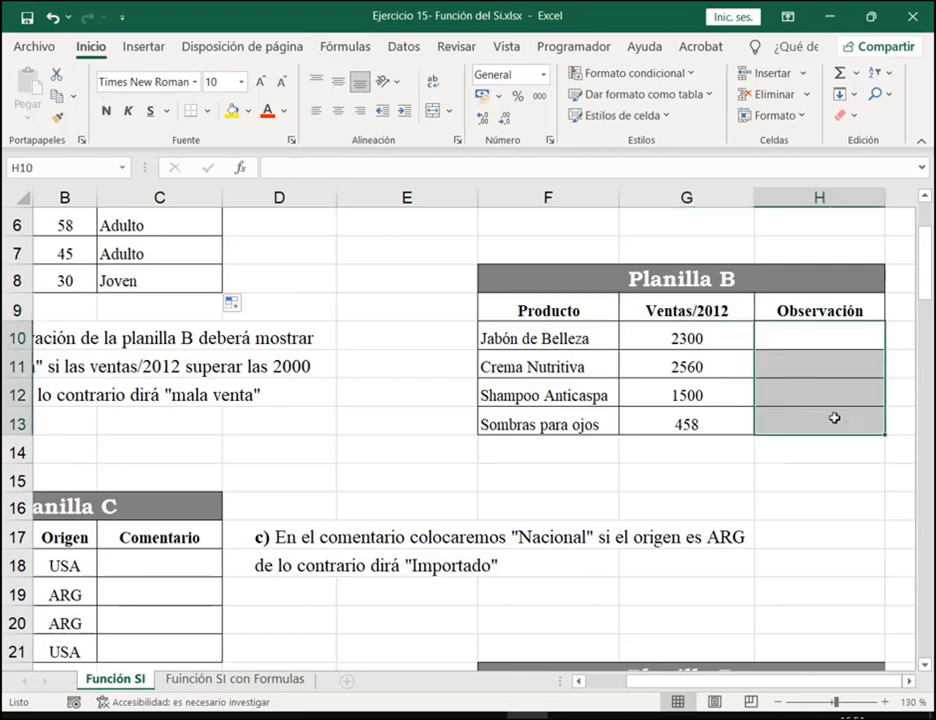
Return to exercise b)'s instructions and frame the two possible results, "buena venta" and "mala venta"
drag(880, 681, 844, 681)
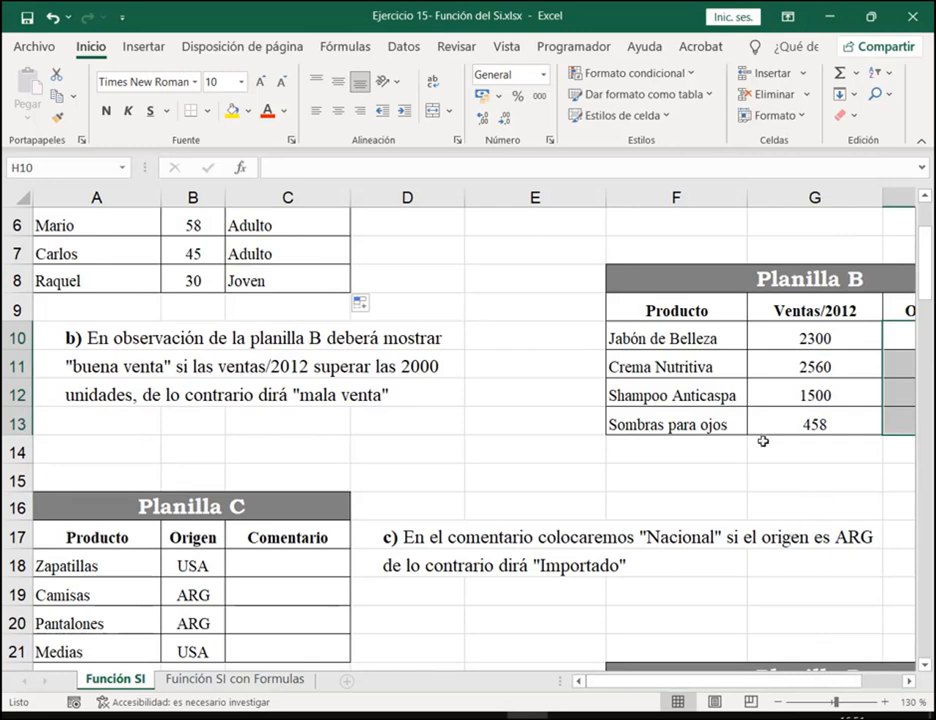
click(526, 359)
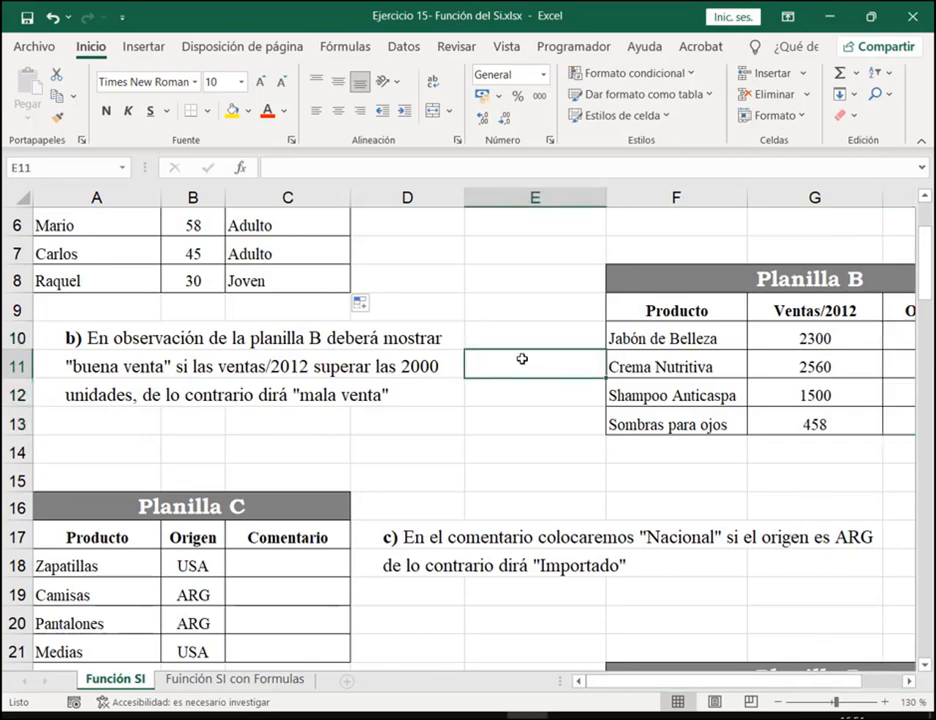
drag(57, 356, 176, 379)
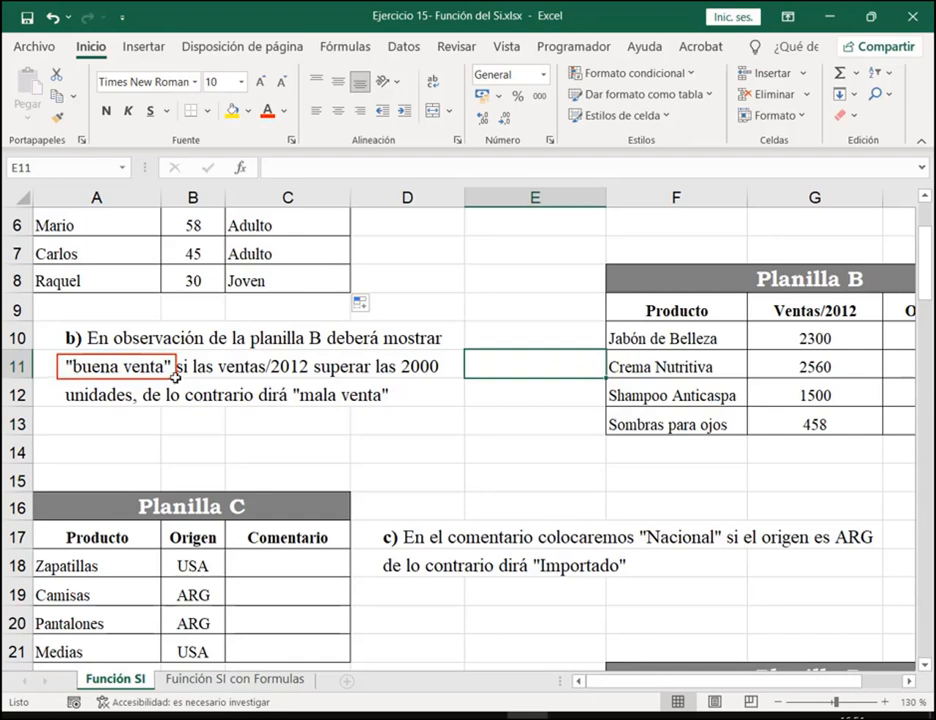
drag(290, 381, 388, 410)
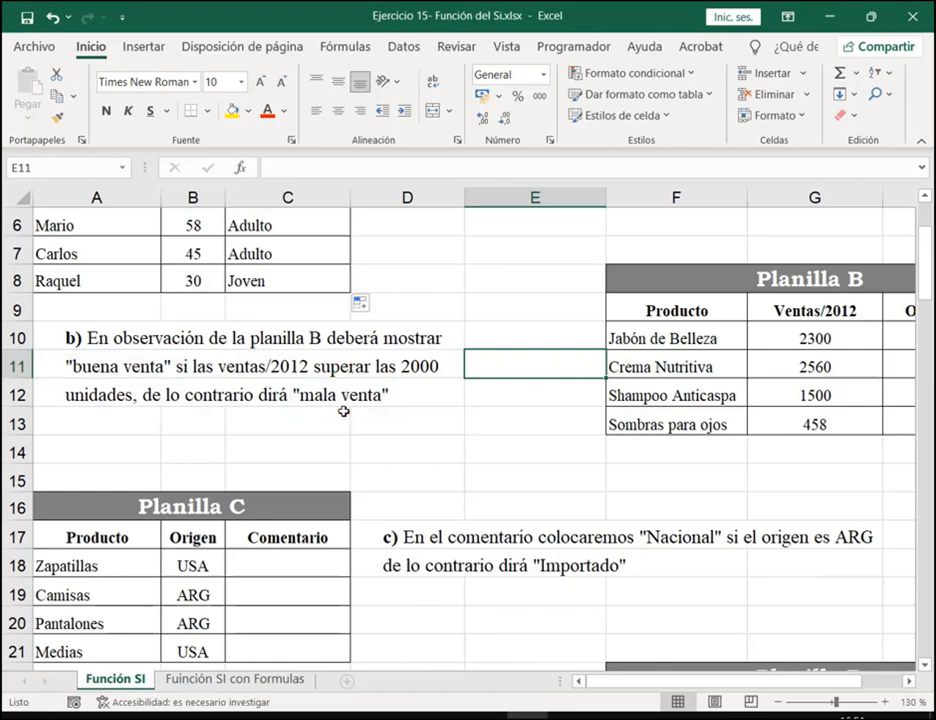
Insert the SI function in H10 and place its arguments dialog below exercise b)'s instructions, keeping Planilla B's sales in view
click(894, 336)
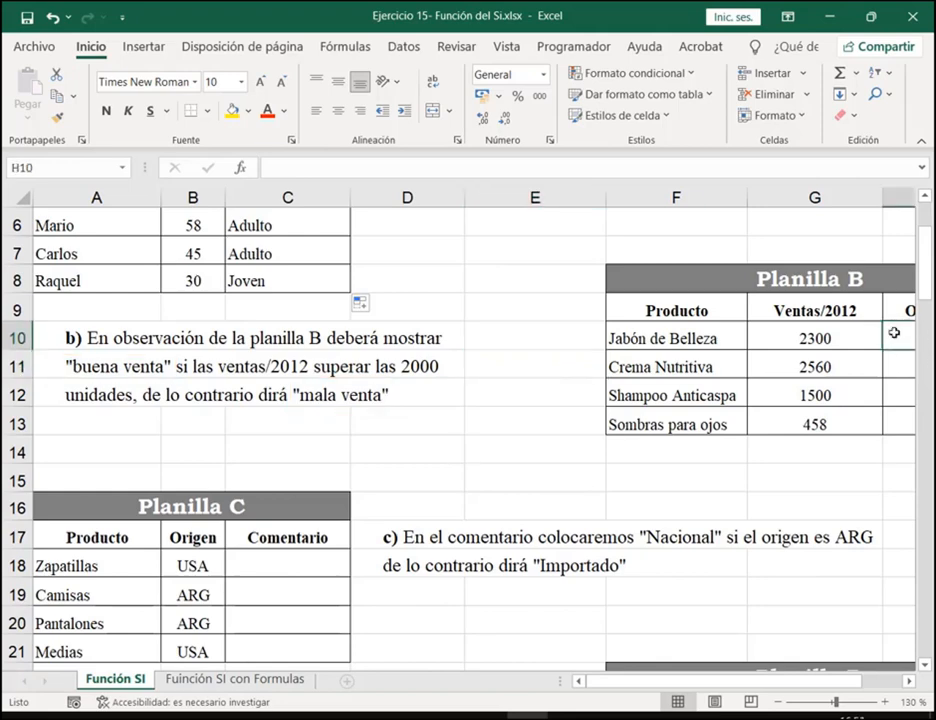
click(241, 170)
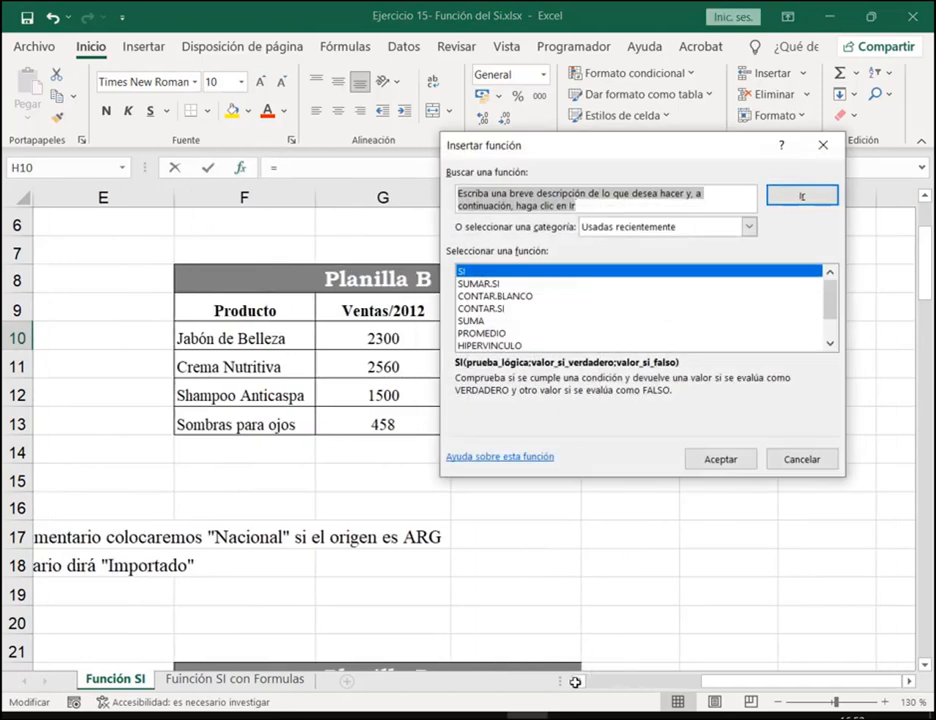
click(720, 459)
drag(664, 182, 671, 231)
drag(727, 681, 604, 688)
drag(560, 242, 265, 432)
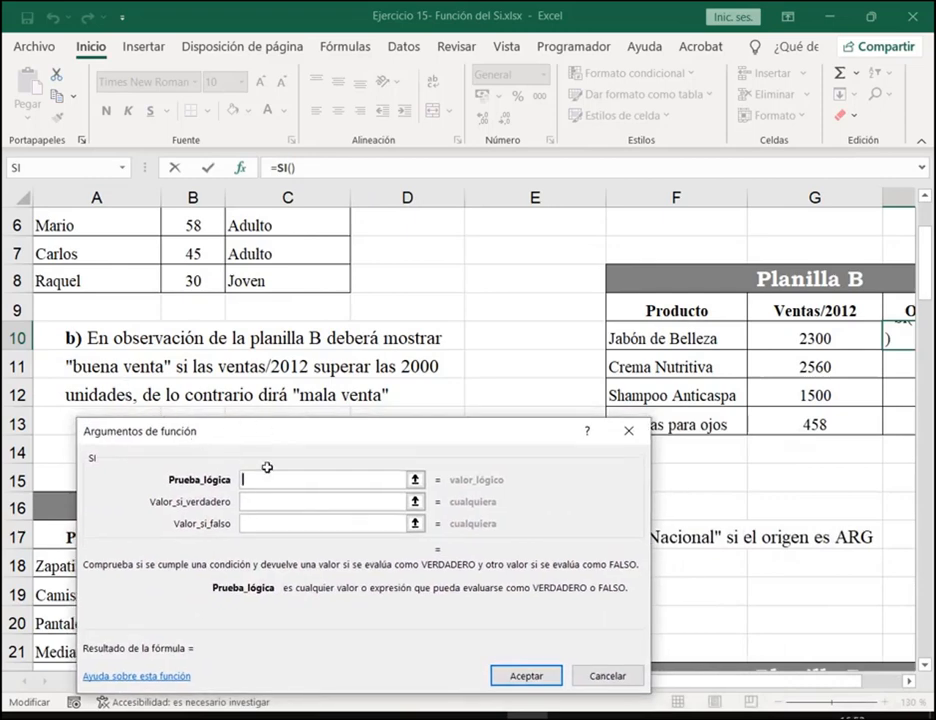
Set the SI function's true value to "Buena Venta" and its false value to "Mala venta"
click(279, 502)
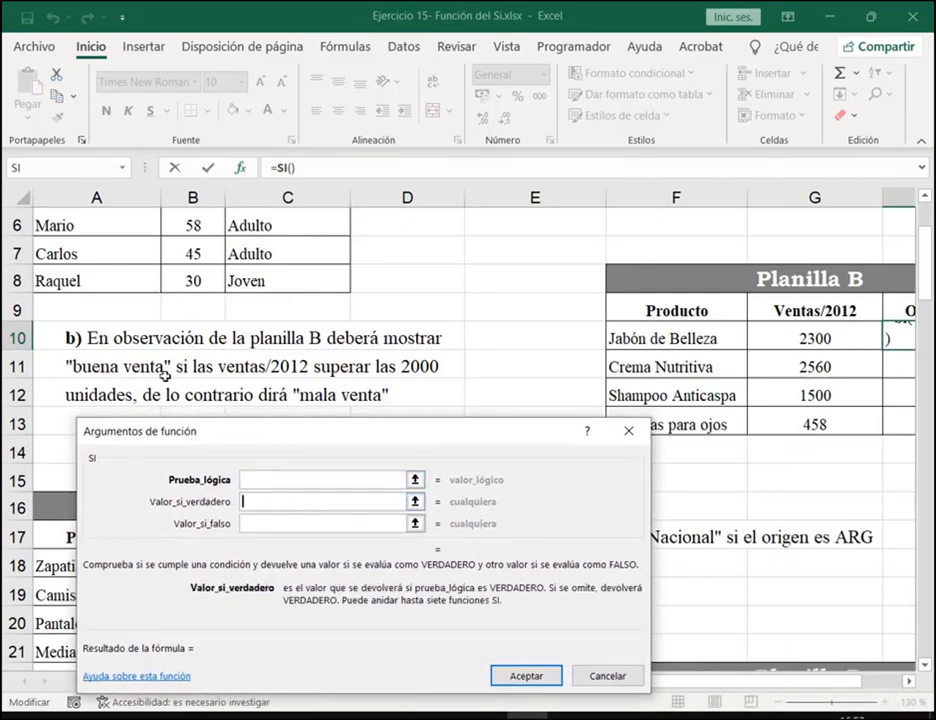
text(")
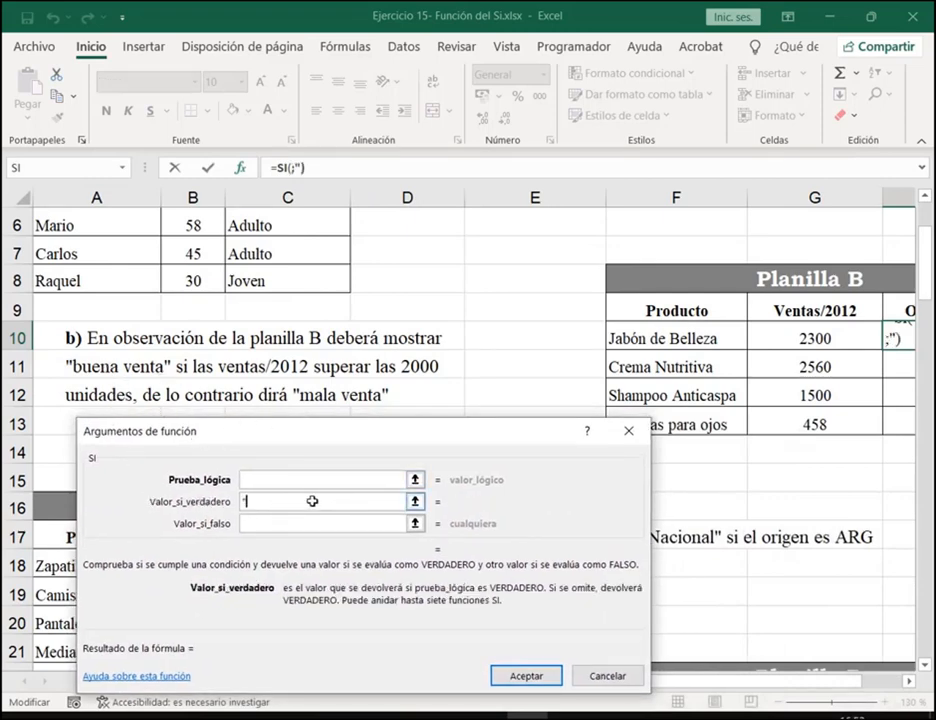
text(Buena Venta")
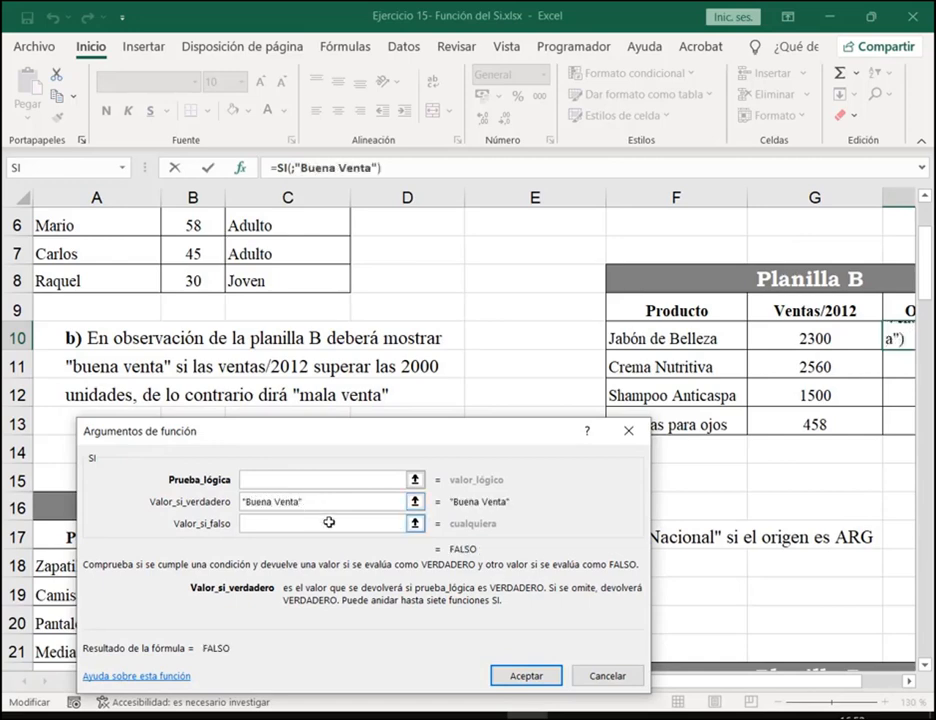
click(329, 522)
text("Ma)
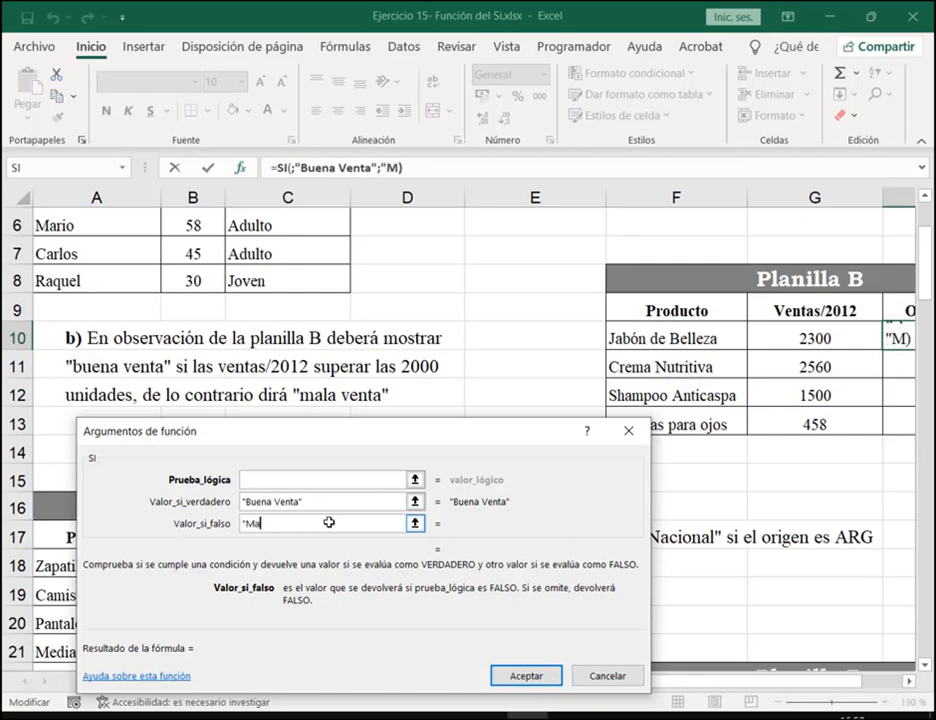
text(la venta")
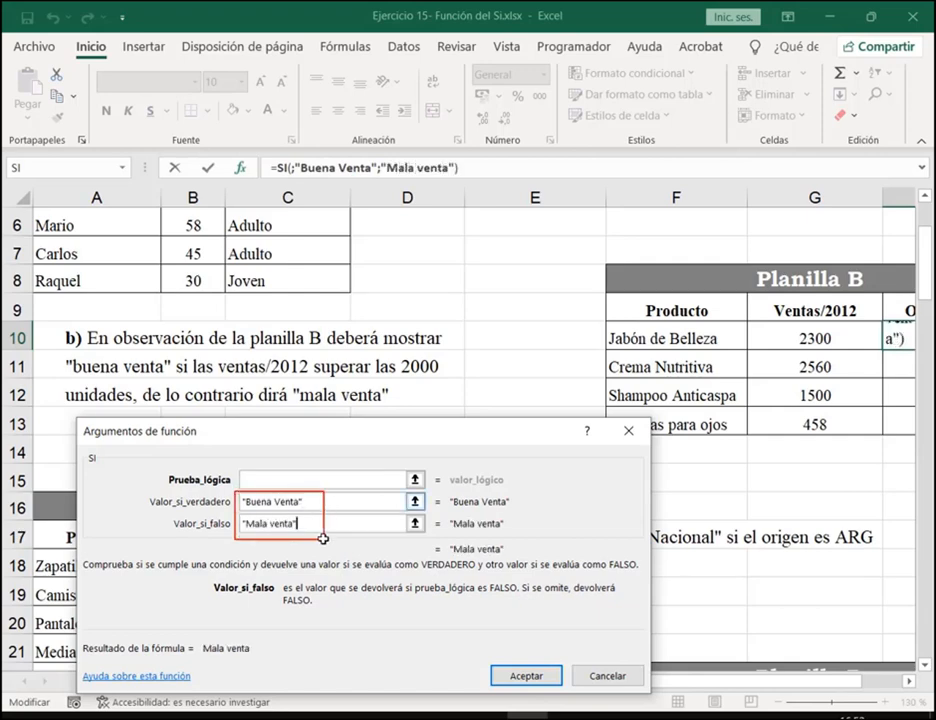
Highlight the true value, then frame the condition "ventas/2012 superar las 2000" and the Jabón de Belleza sales figure
click(318, 480)
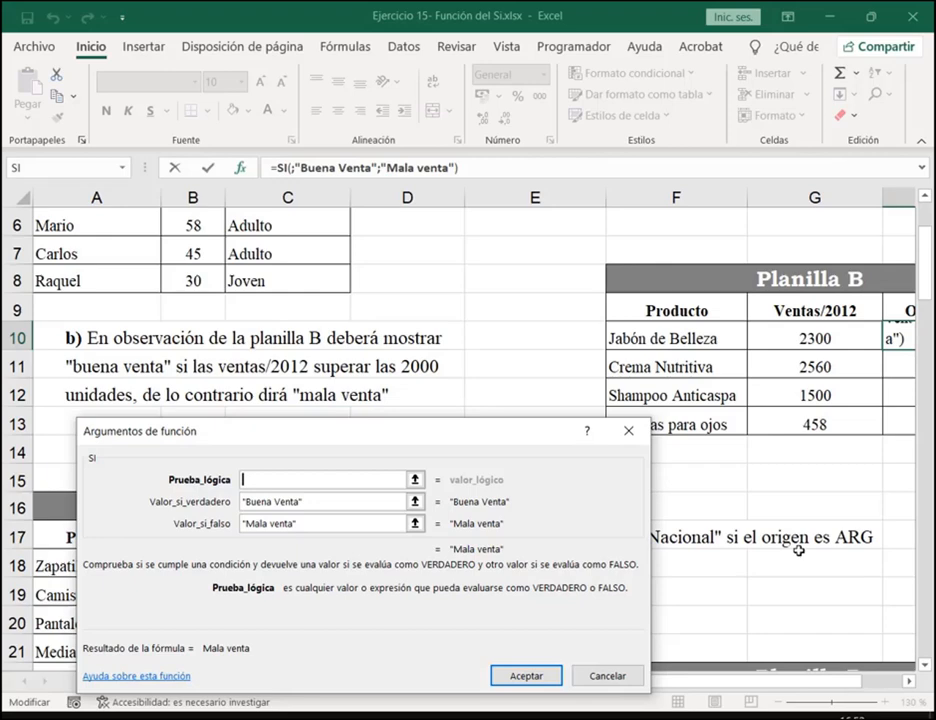
drag(307, 501, 240, 501)
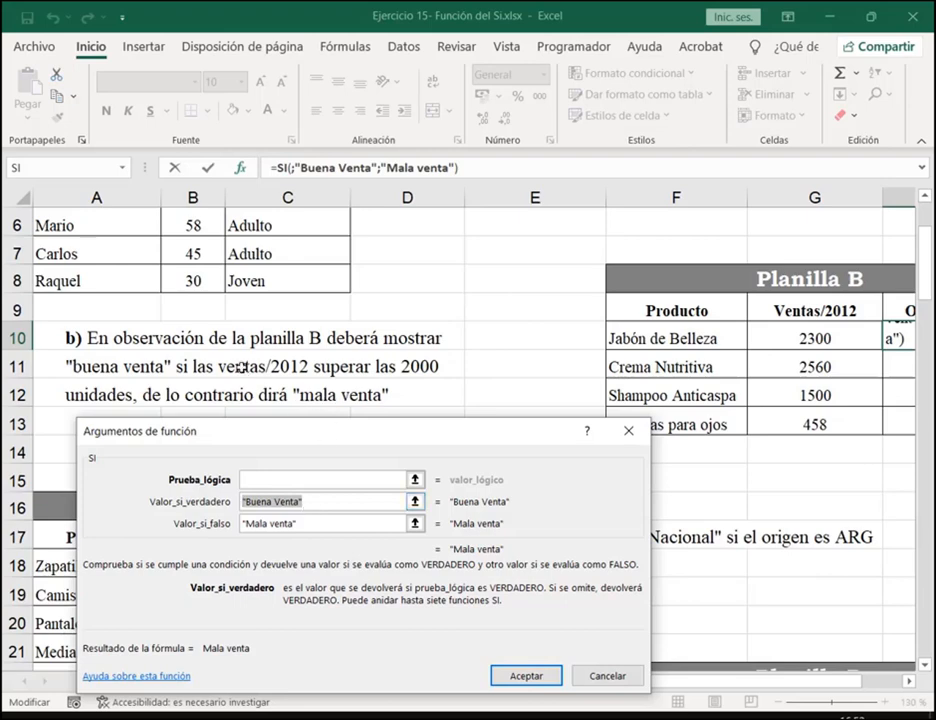
mouse_move(214, 354)
mouse_down()
mouse_move(307, 376)
mouse_move(456, 381)
mouse_up()
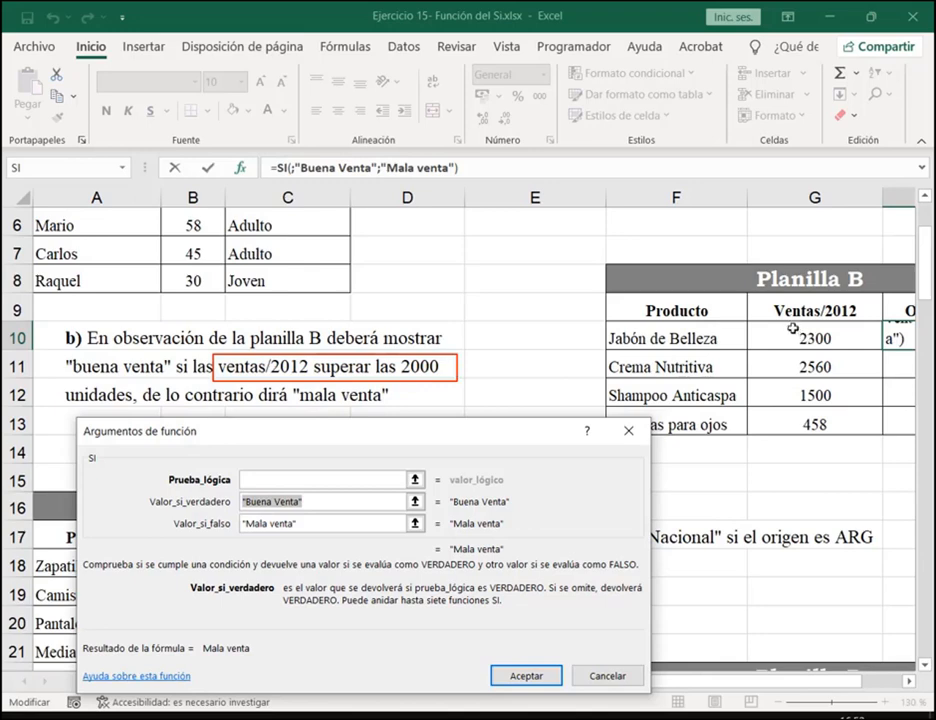
drag(792, 328, 838, 349)
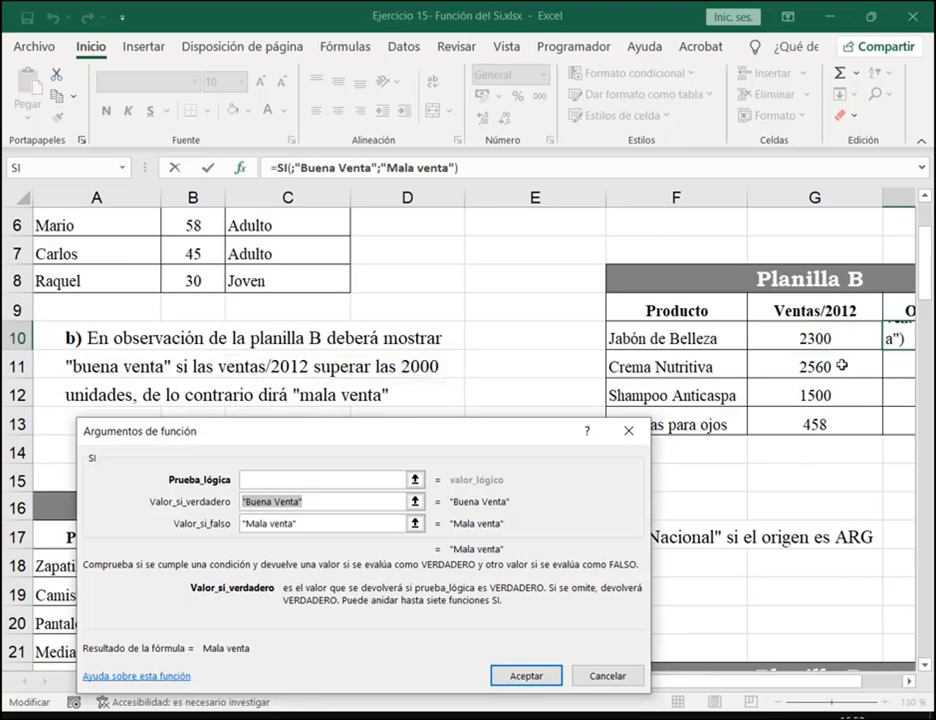
Set the SI function's logical test to G10>2000, consulting the "> Mayor que" operator in the Notepad notes
click(293, 472)
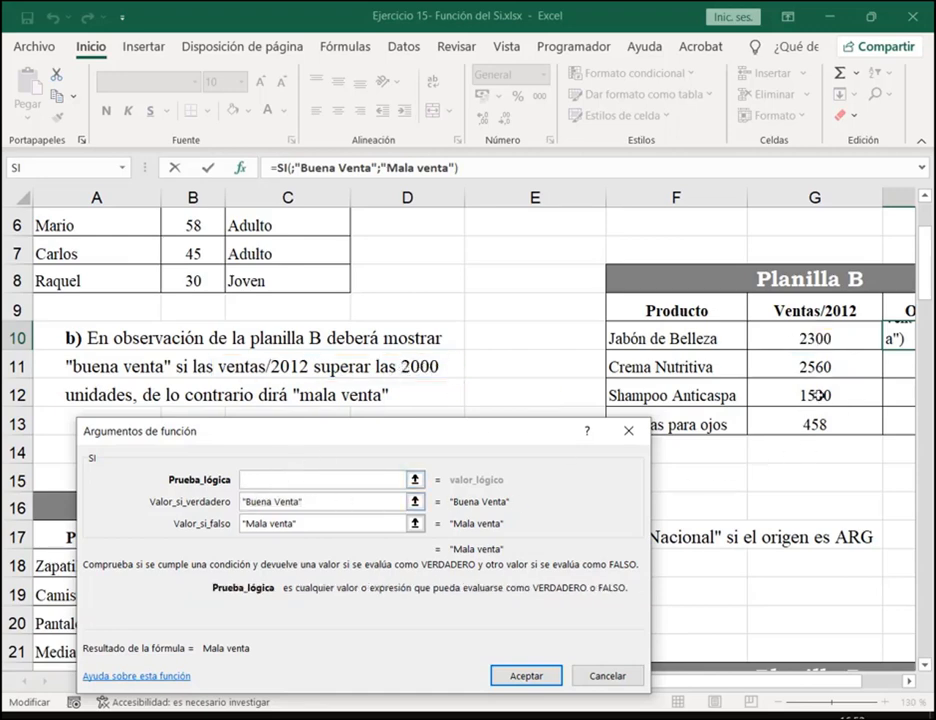
click(810, 339)
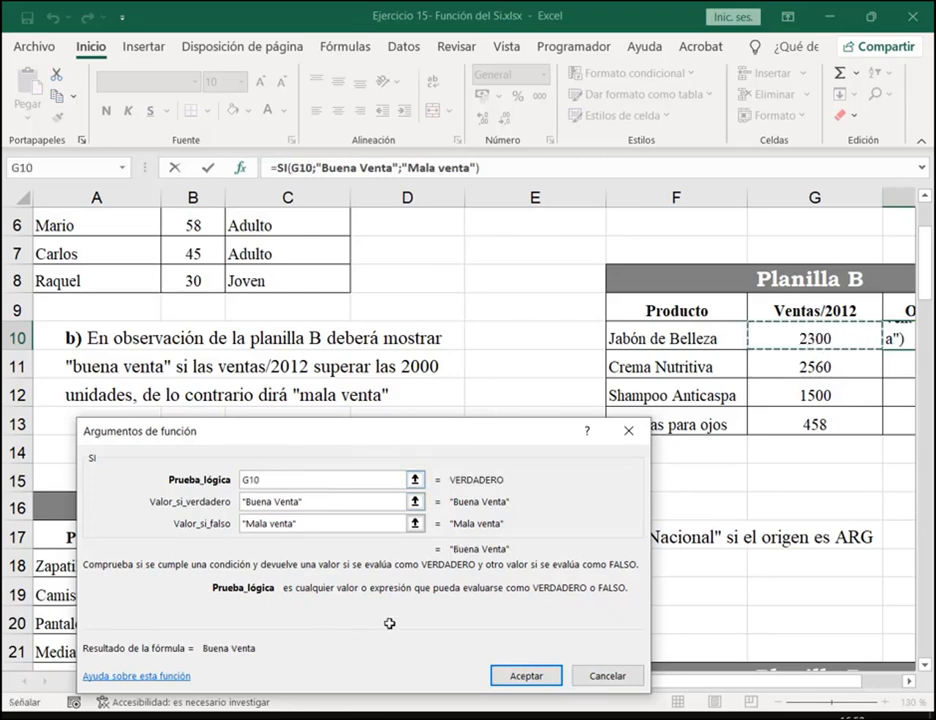
key(alt+Tab)
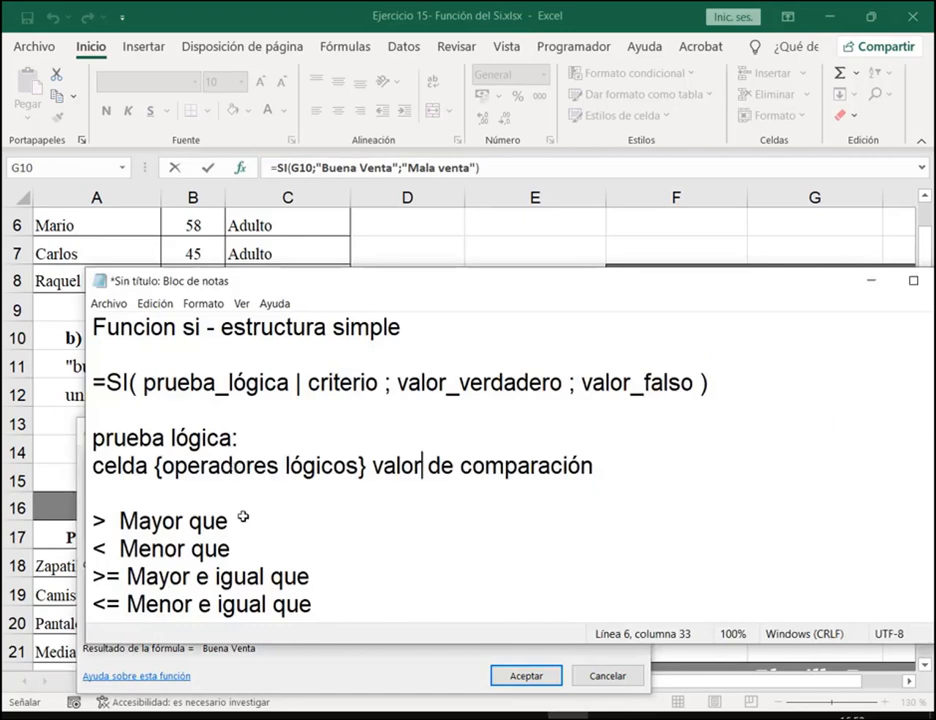
drag(240, 521, 80, 521)
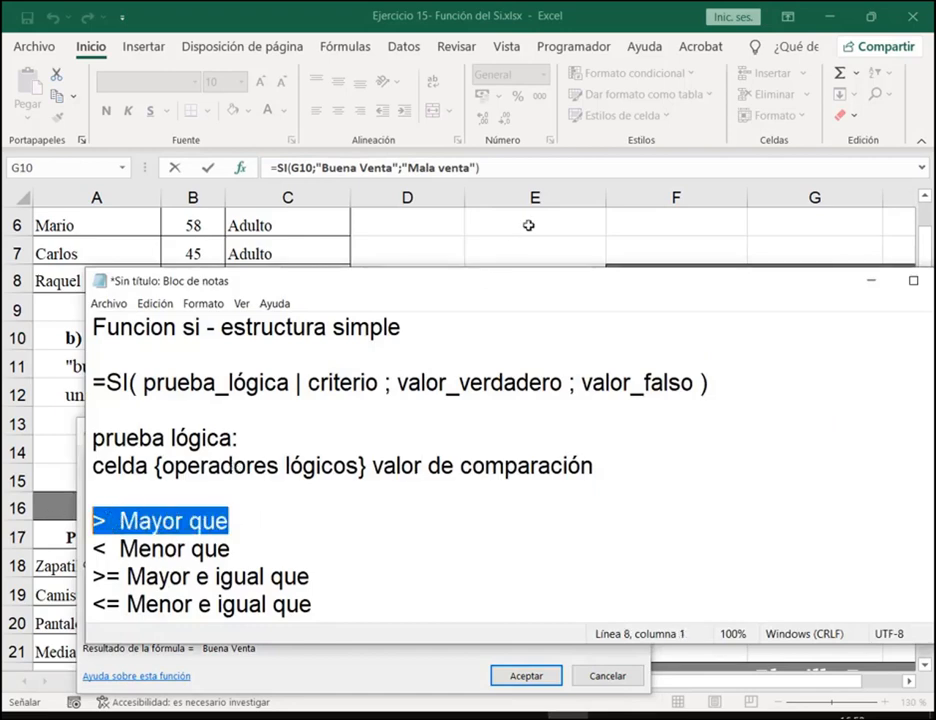
click(872, 281)
click(318, 487)
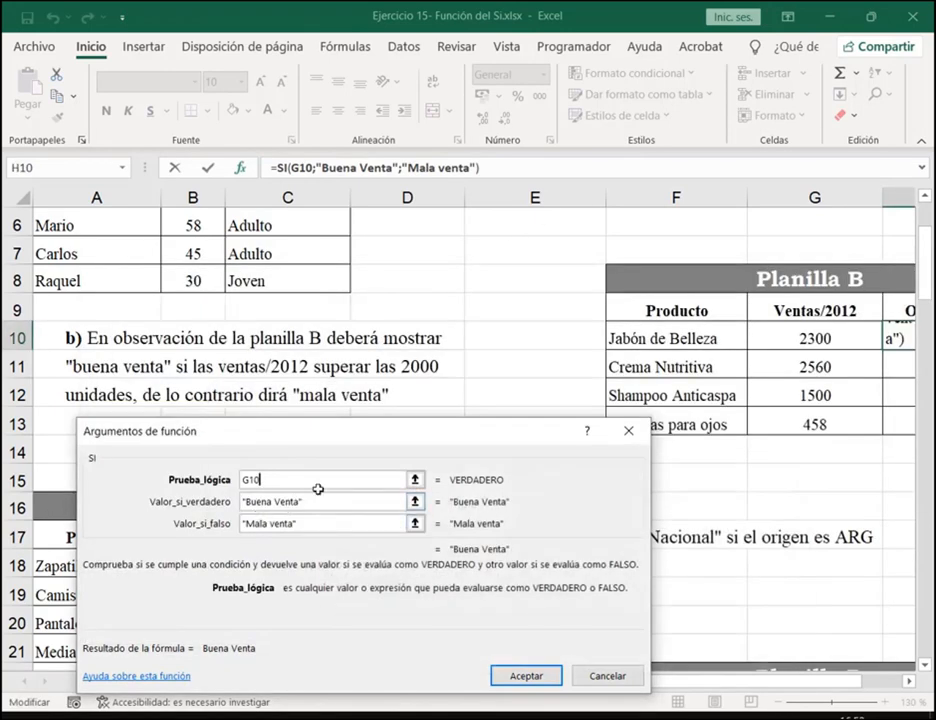
text(>2000)
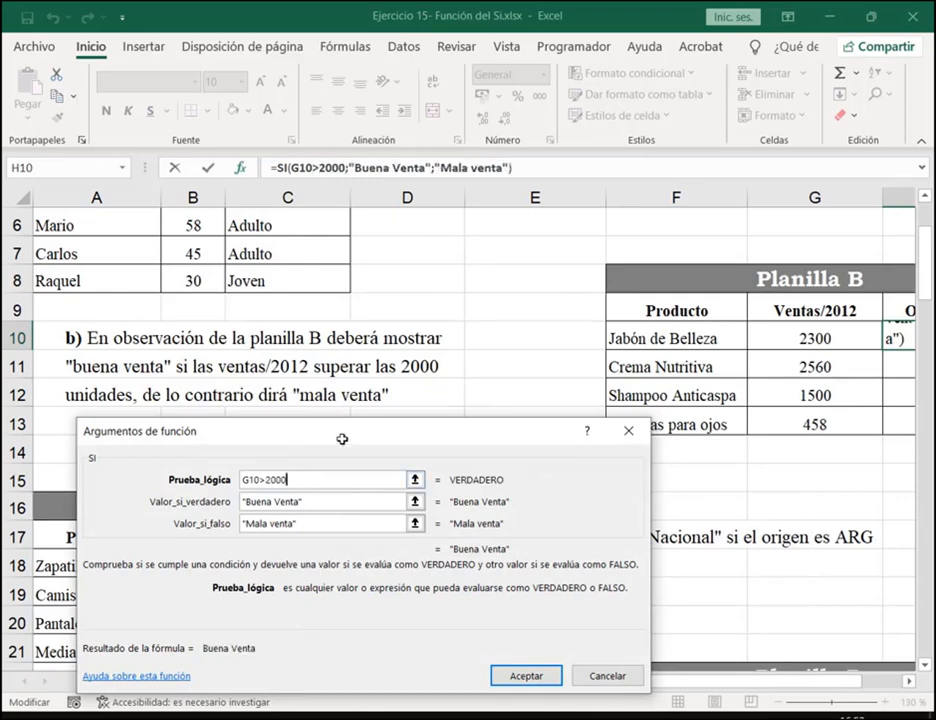
Switch to the Notepad notes to compare "> Mayor que" with ">= Mayor e igual que", then go back to the Excel dialog
click(567, 716)
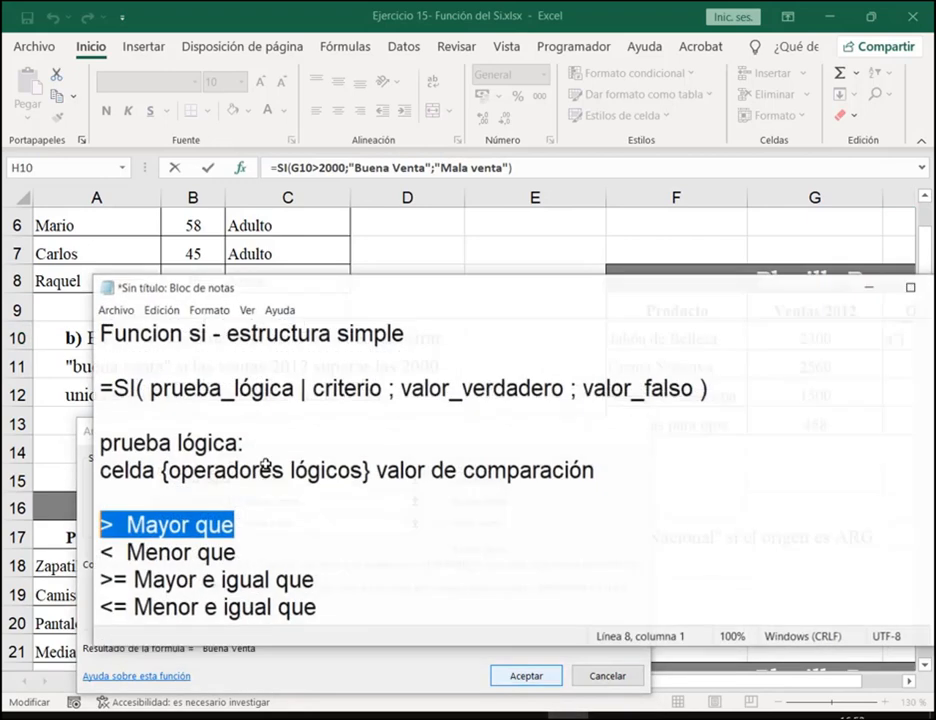
click(215, 525)
click(418, 28)
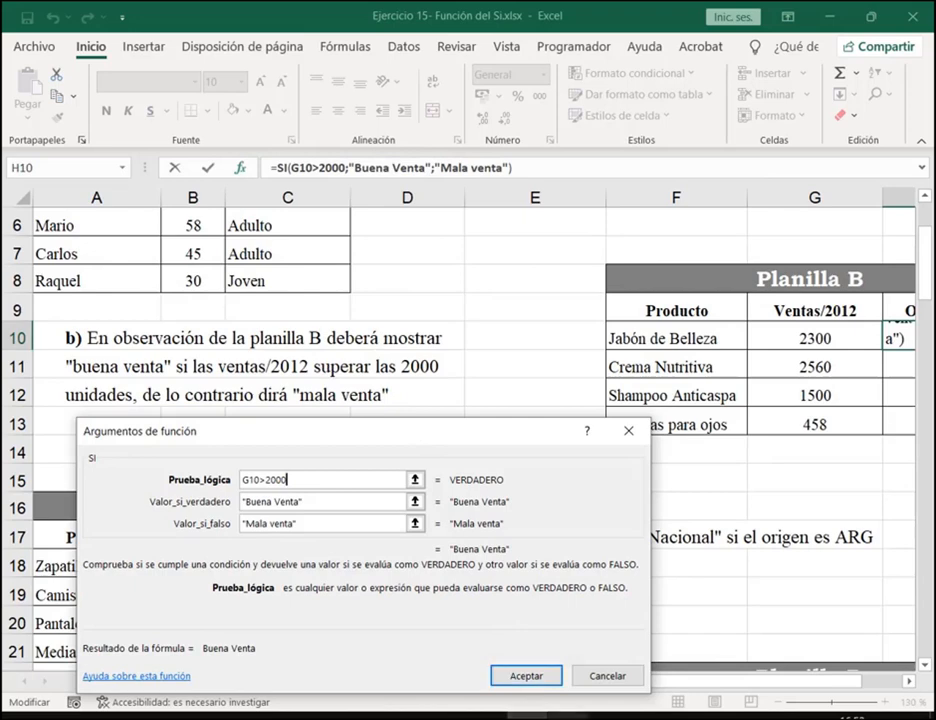
click(567, 716)
drag(311, 577, 86, 580)
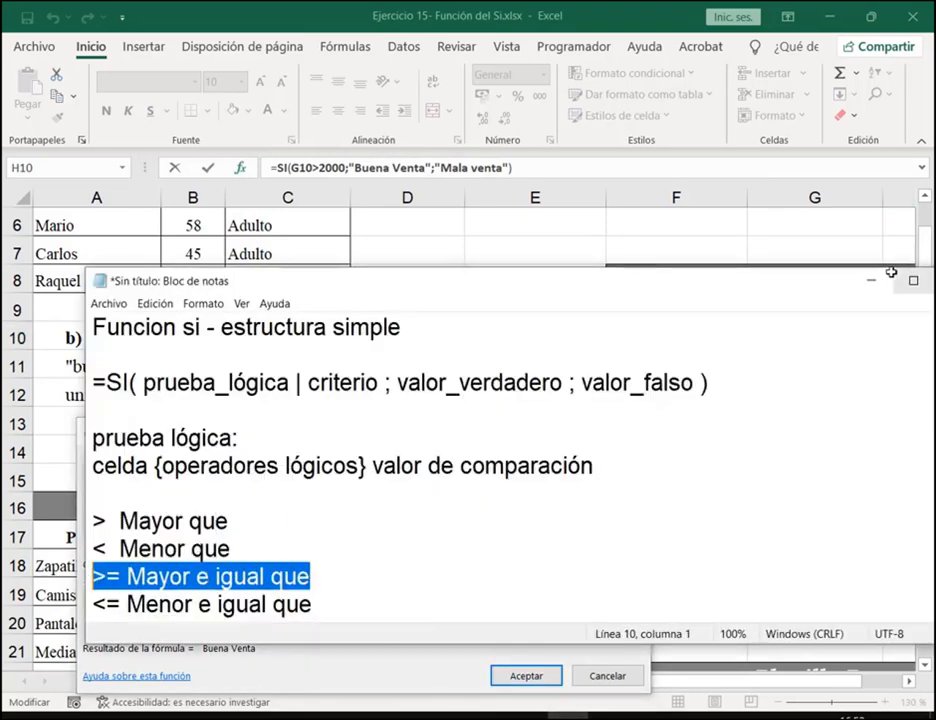
drag(828, 282, 773, 182)
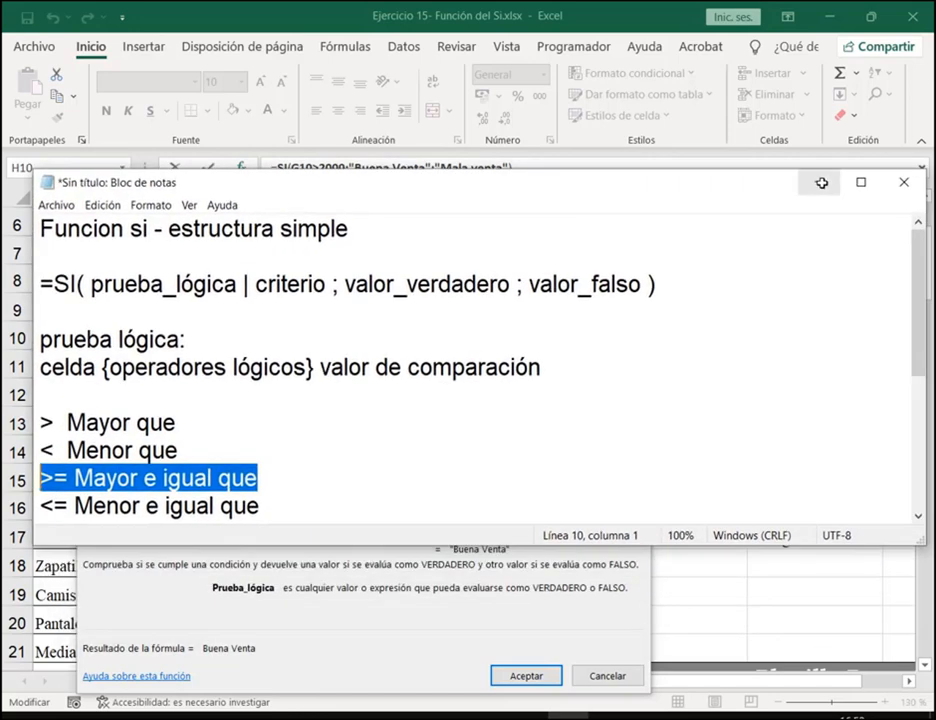
click(823, 182)
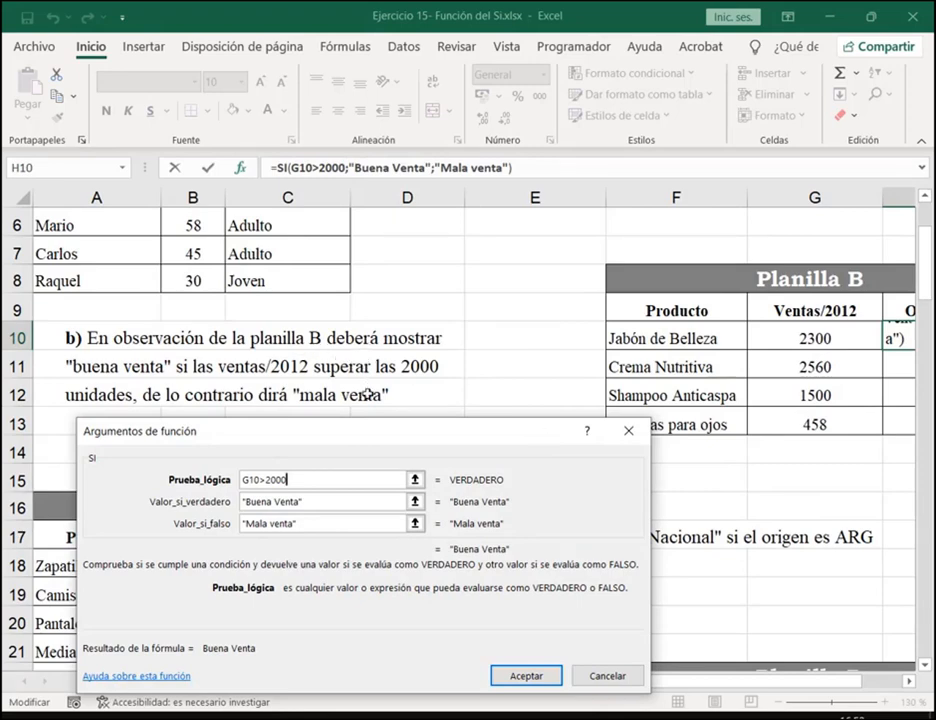
Try the logical test as G10>=2000, then remove the equals sign
click(265, 480)
text(=)
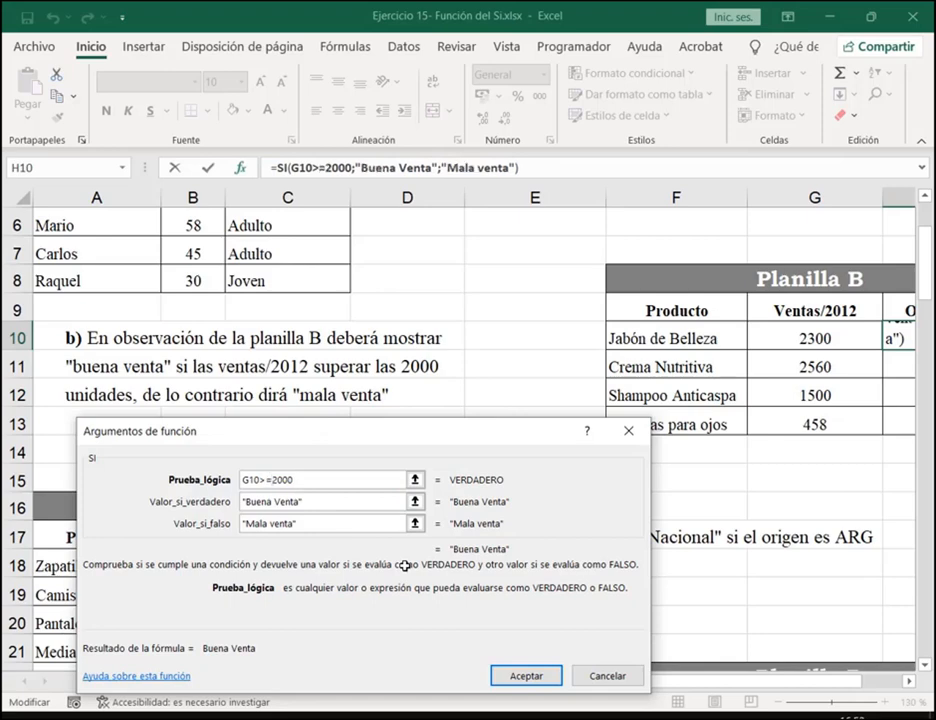
key(BackSpace)
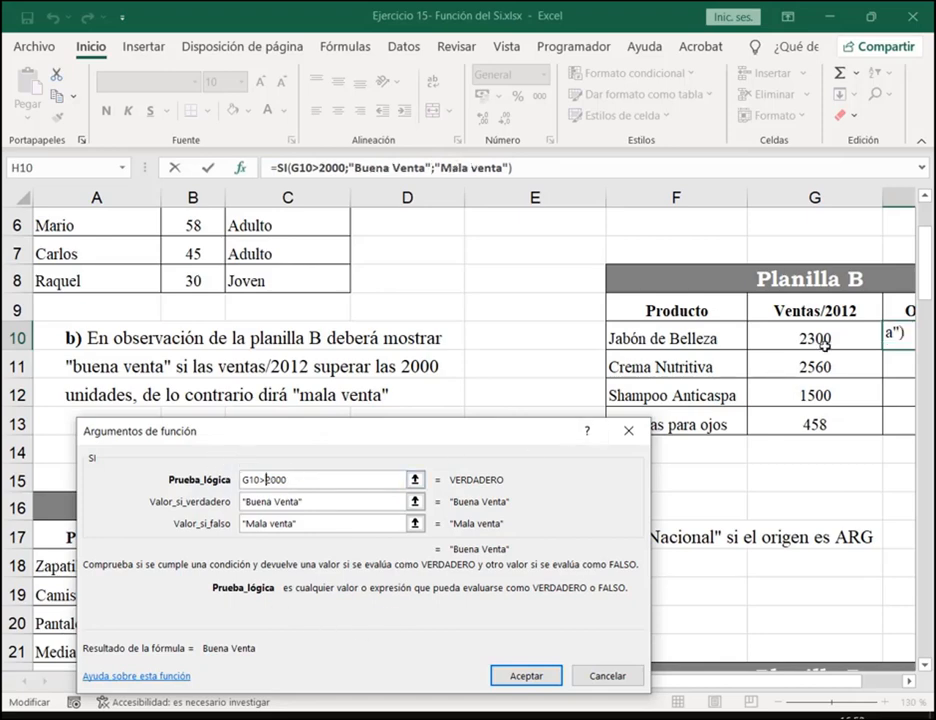
Review the three SI arguments, accept the formula in H10 and fill it down through H13
drag(292, 478, 244, 478)
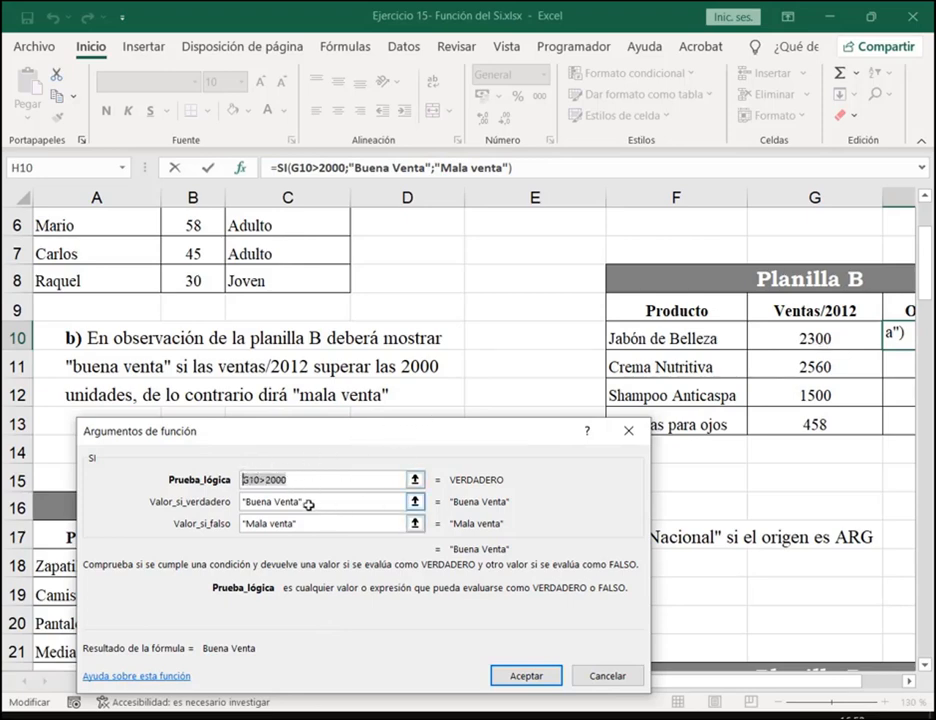
drag(304, 501, 217, 505)
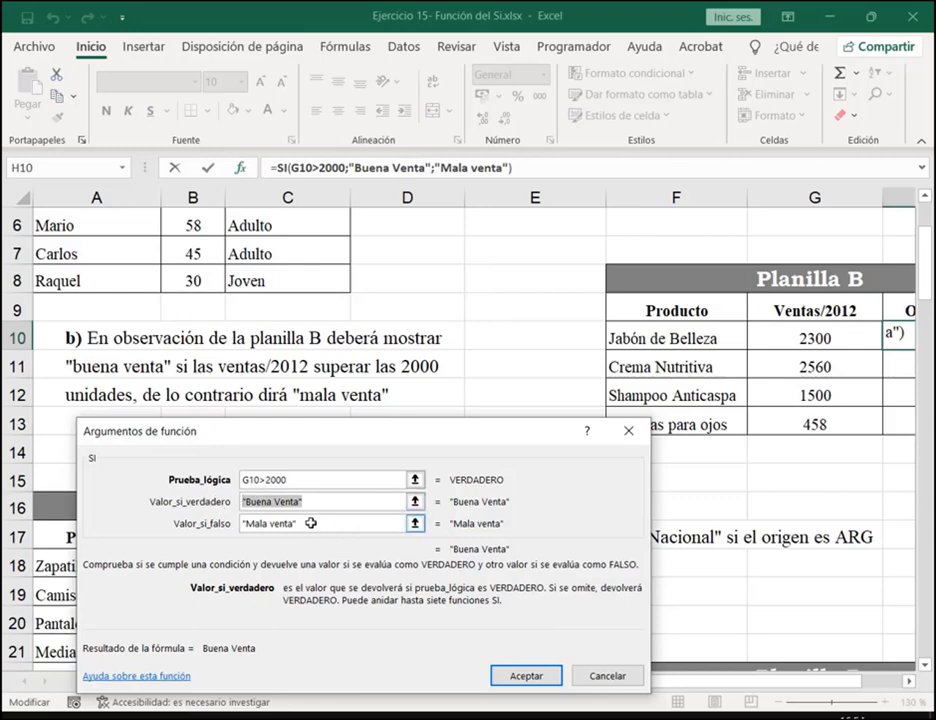
drag(311, 522, 244, 524)
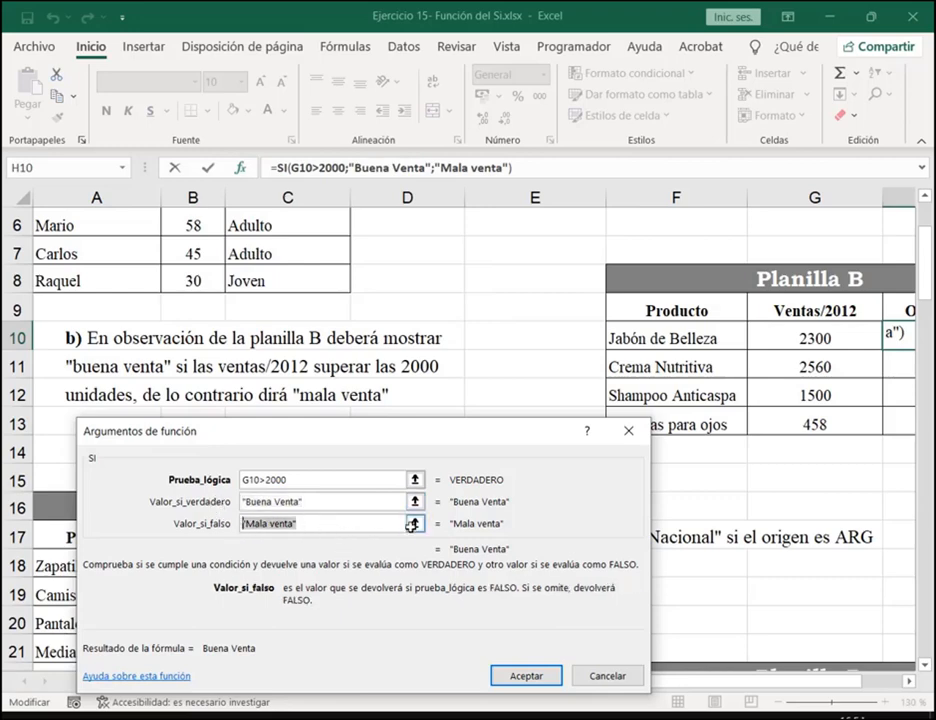
click(547, 675)
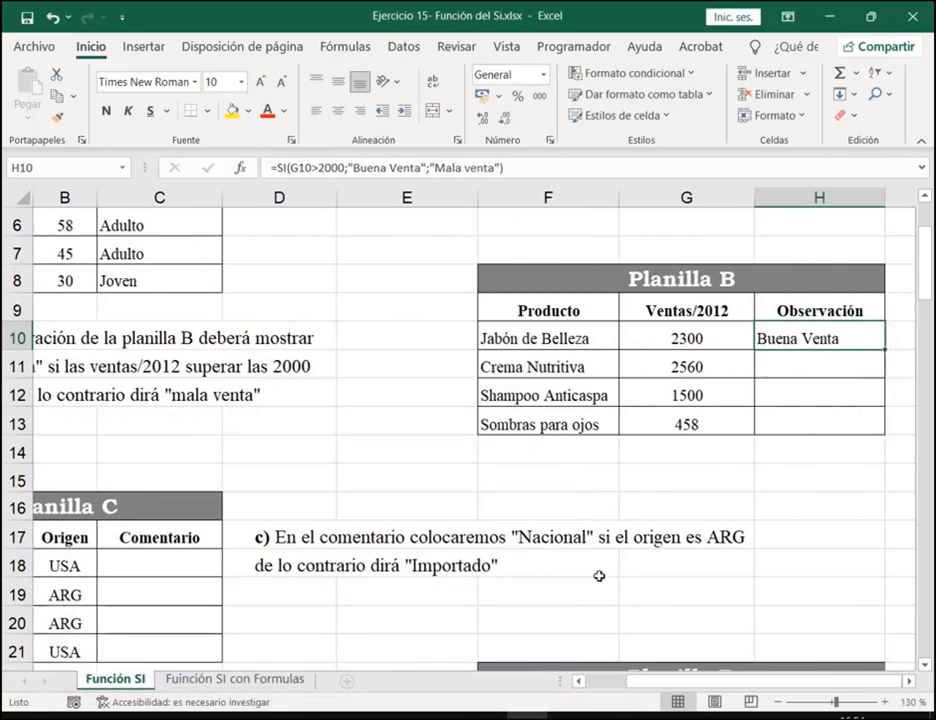
drag(885, 348, 867, 440)
Open the SI formula in H10 to examine its full structure, then close the cell without changes
click(832, 331)
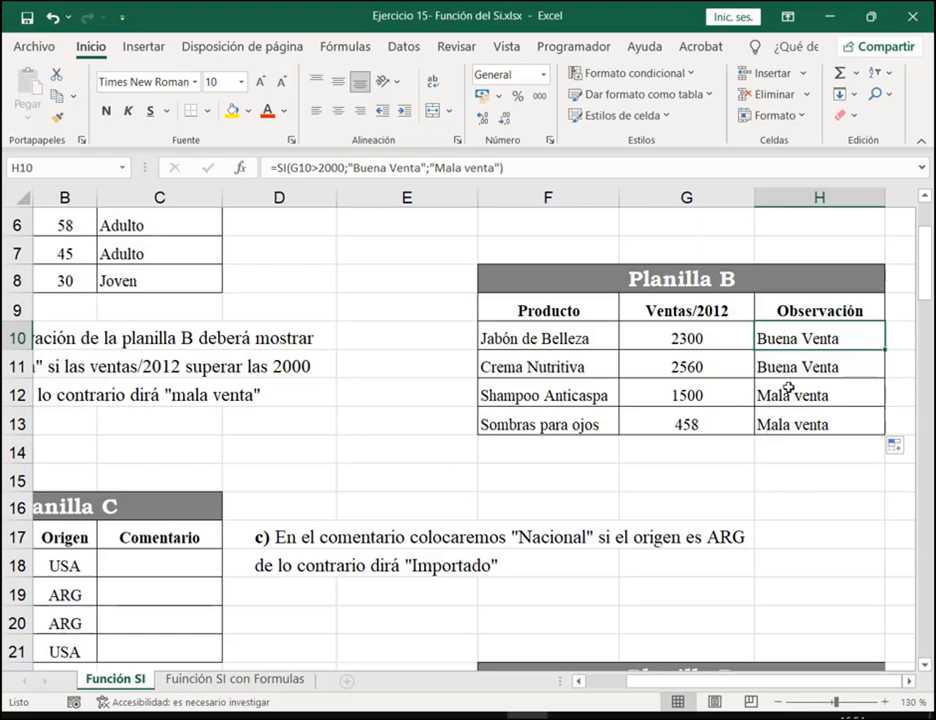
double_click(858, 330)
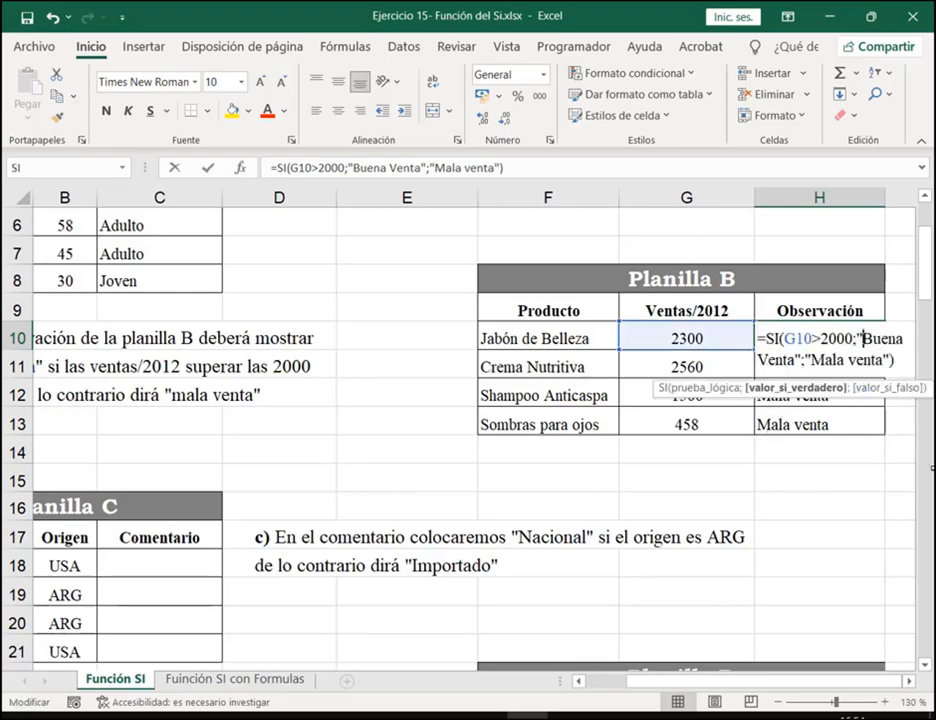
click(910, 680)
click(910, 680)
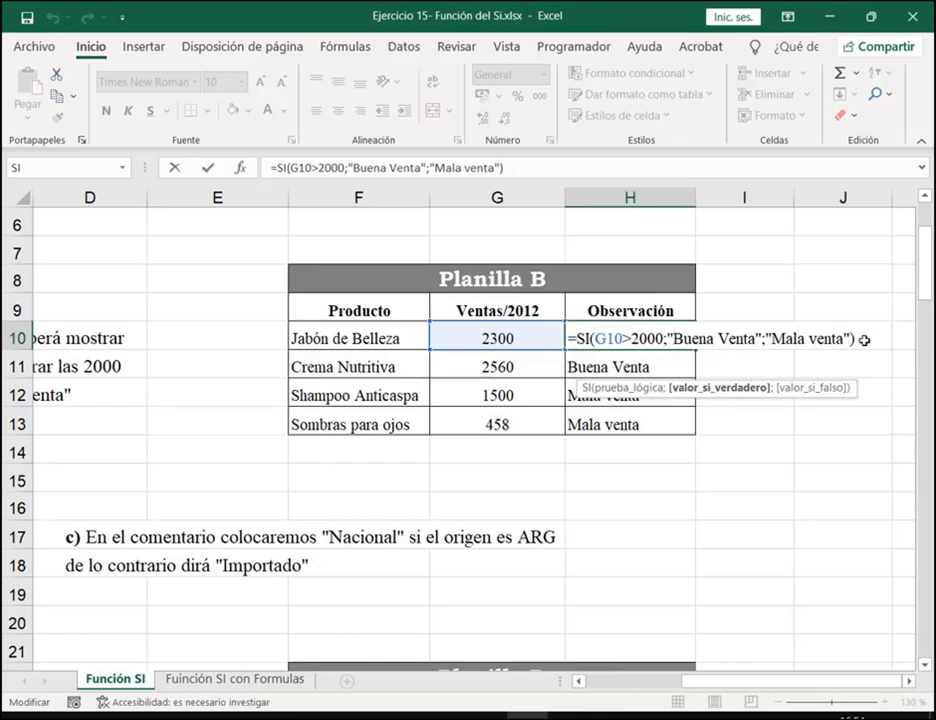
key(ctrl+Return)
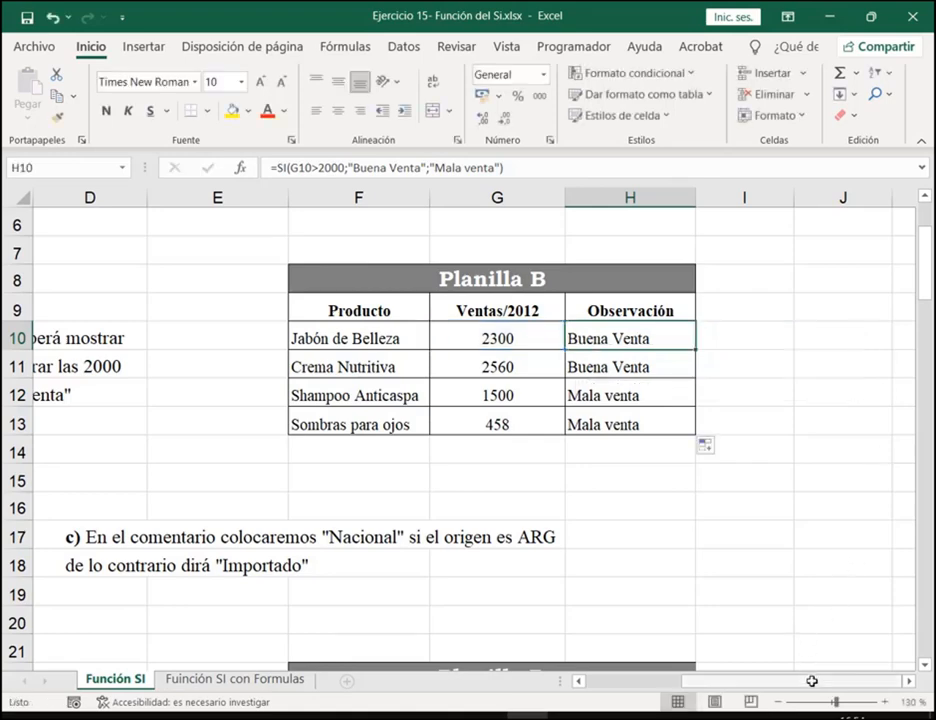
Select cell C18 in Planilla C's Comentario column, then frame "Nacional" and "Importado" in exercise c) and clear the frames
drag(812, 681, 690, 684)
scroll(246, 399, down, 2)
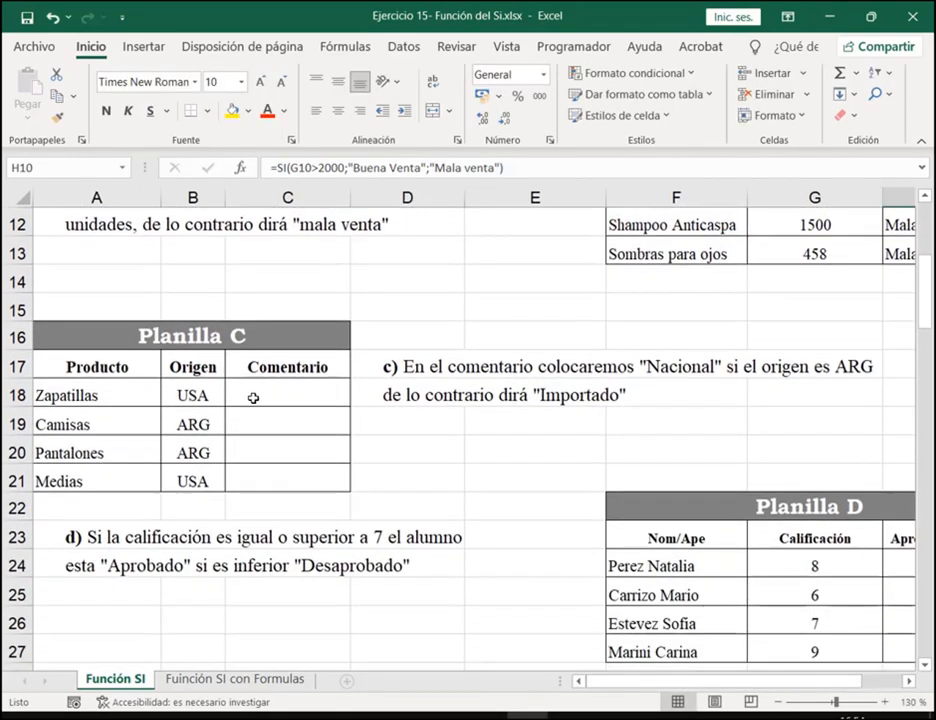
click(253, 398)
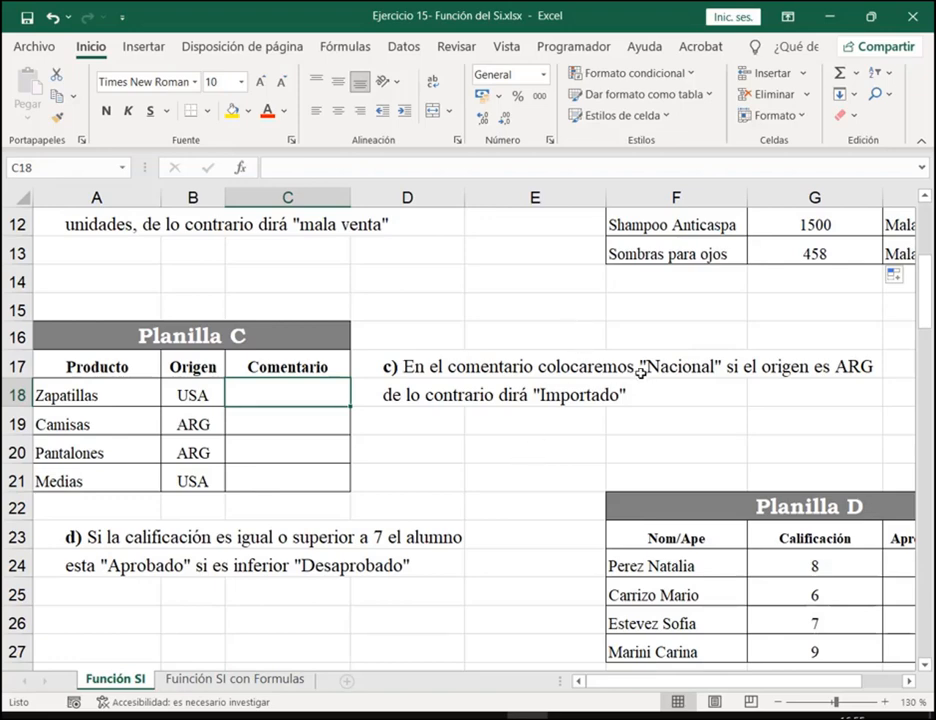
mouse_move(638, 354)
mouse_down()
mouse_move(731, 383)
mouse_move(724, 380)
mouse_up()
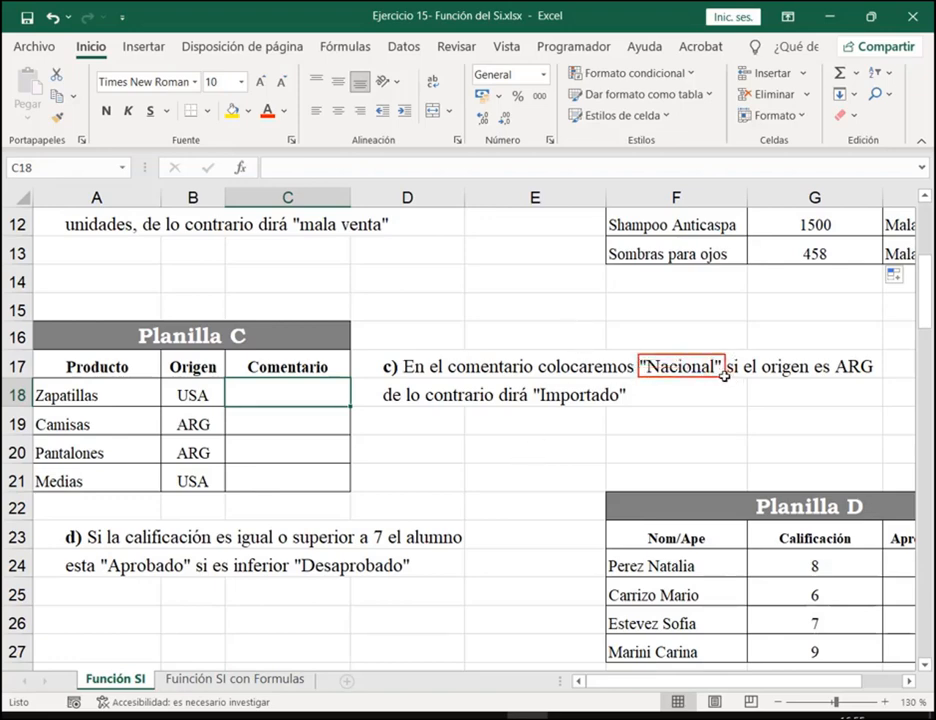
drag(531, 383, 637, 407)
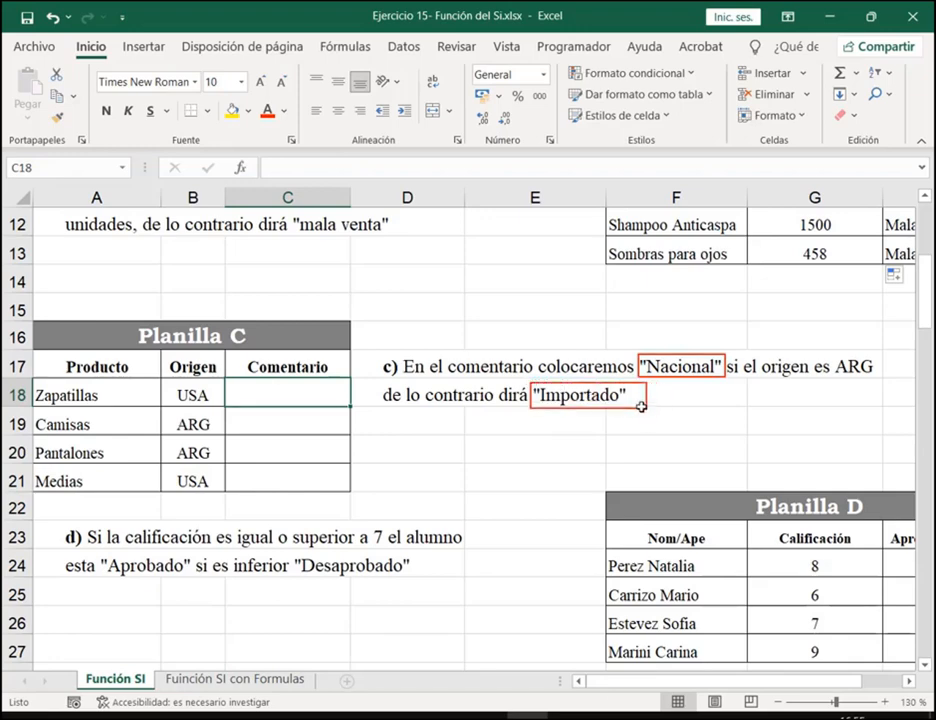
key(Escape)
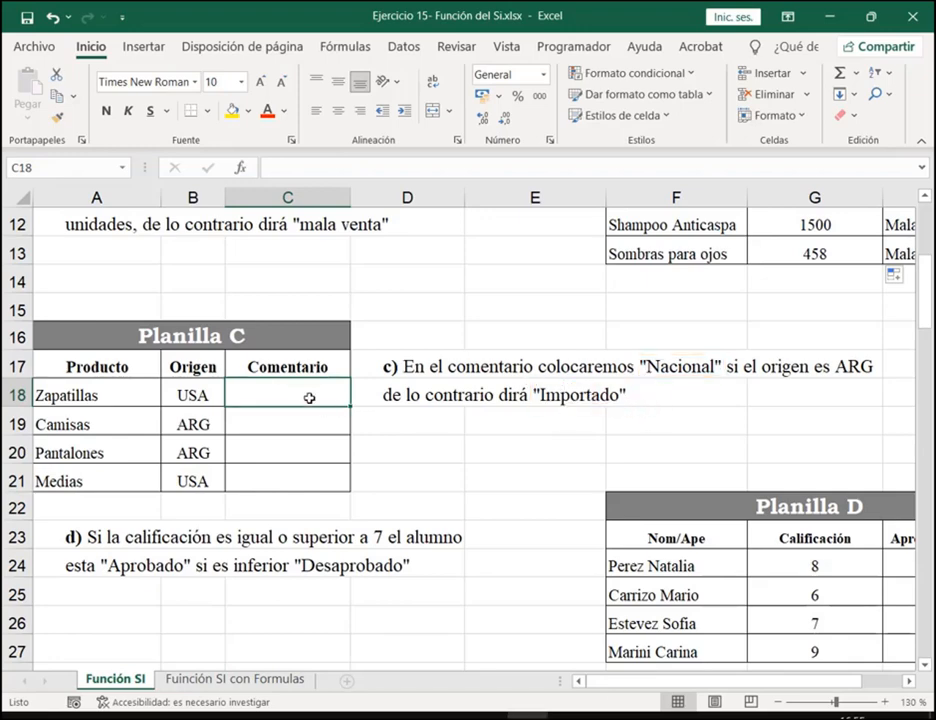
Insert the SI function in C18 with "Nacional" as the true value and "Importado" as the false value
click(232, 167)
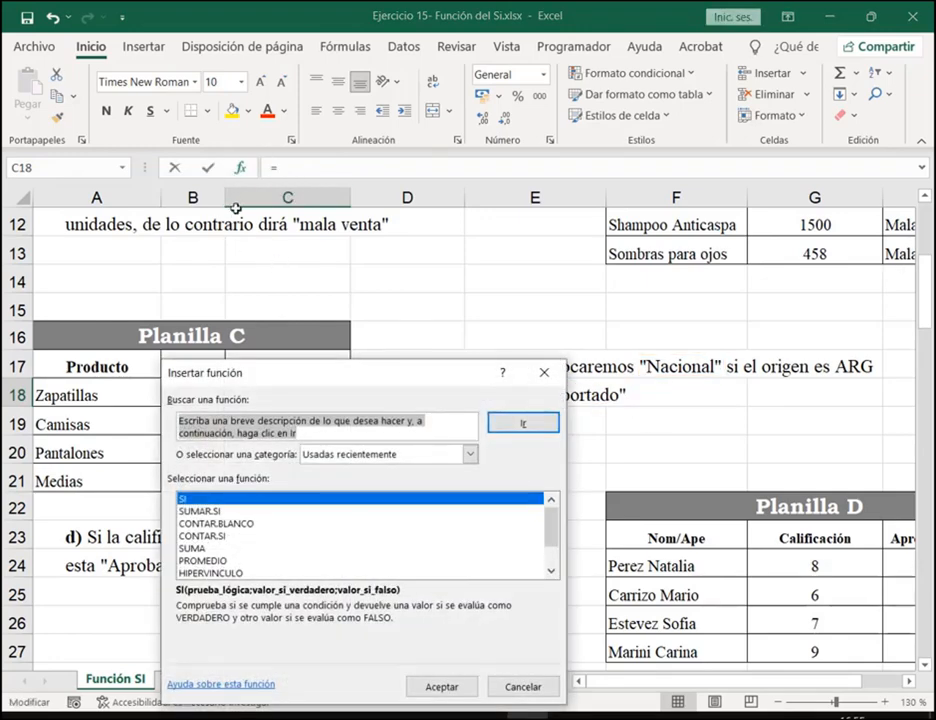
click(447, 681)
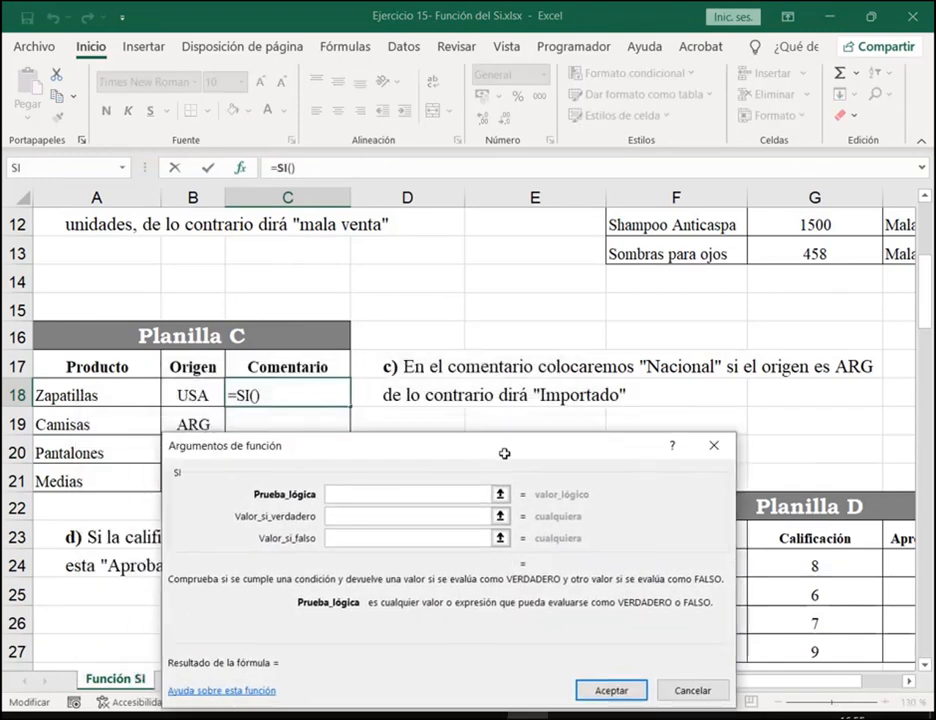
drag(501, 453, 539, 480)
click(508, 542)
text(")
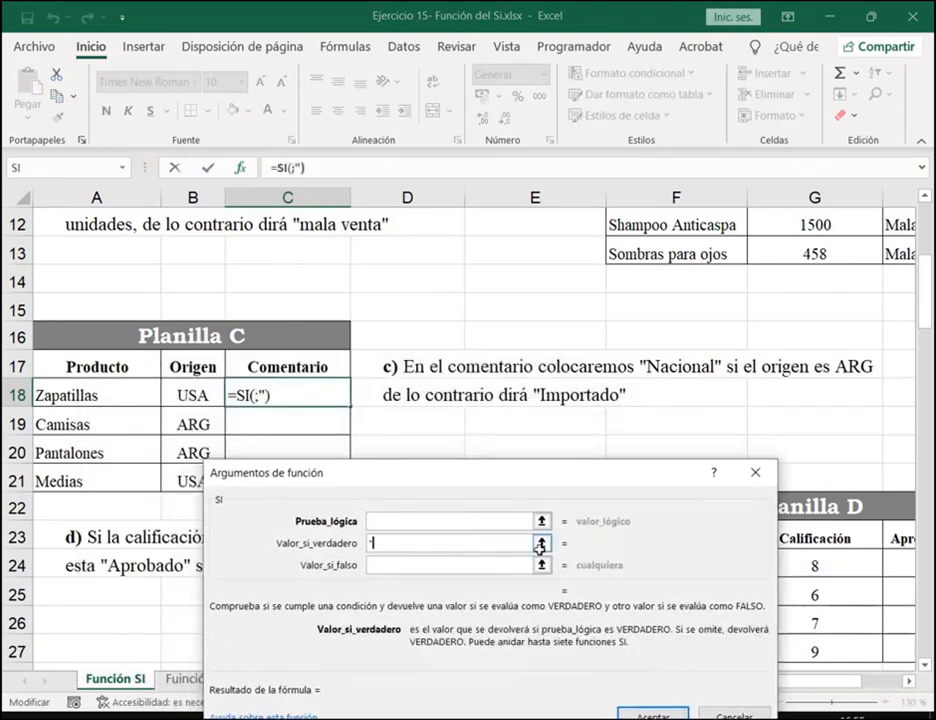
text(Nacional")
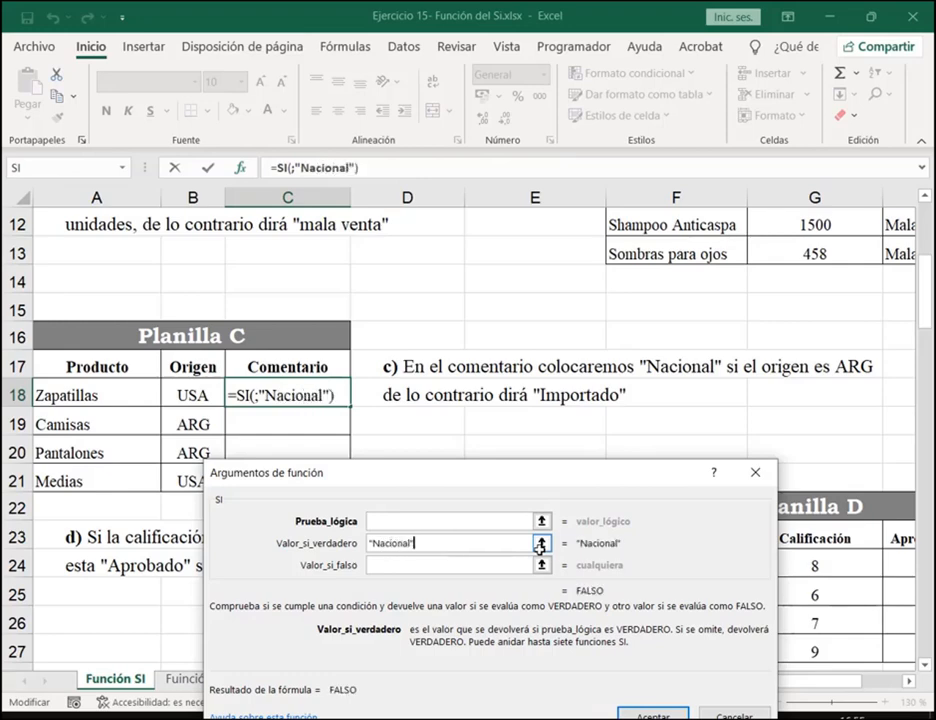
key(Tab)
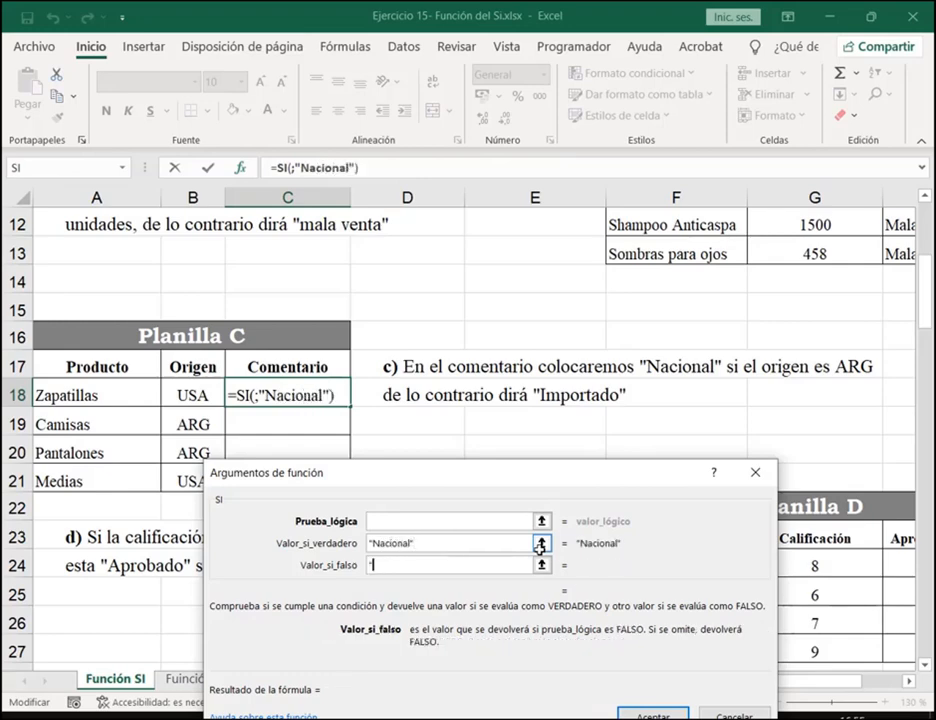
text("O)
key(BackSpace)
text(Importado")
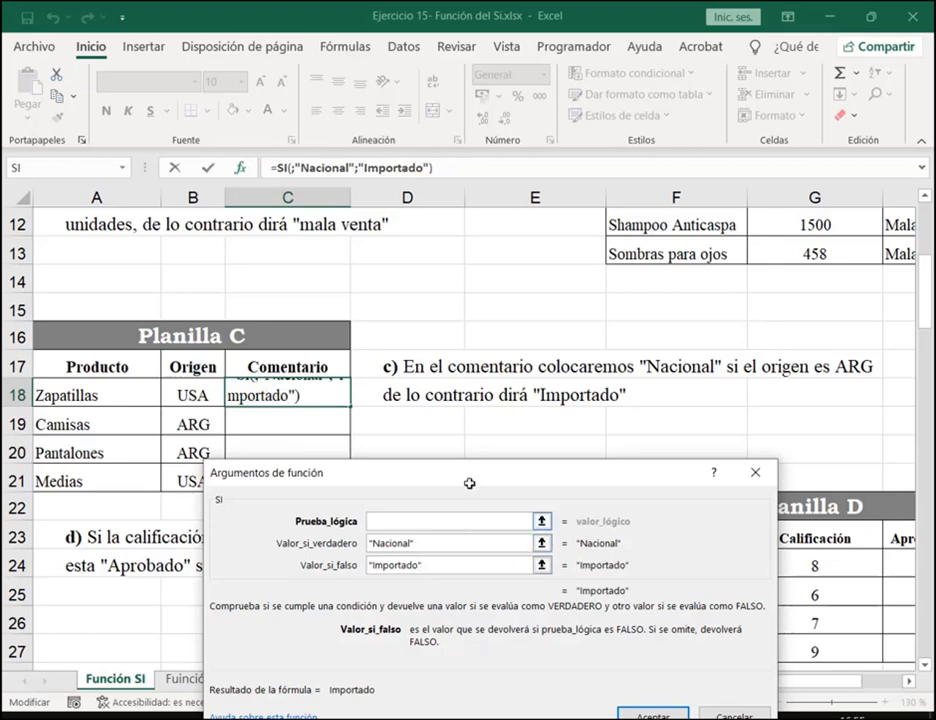
drag(445, 543, 366, 540)
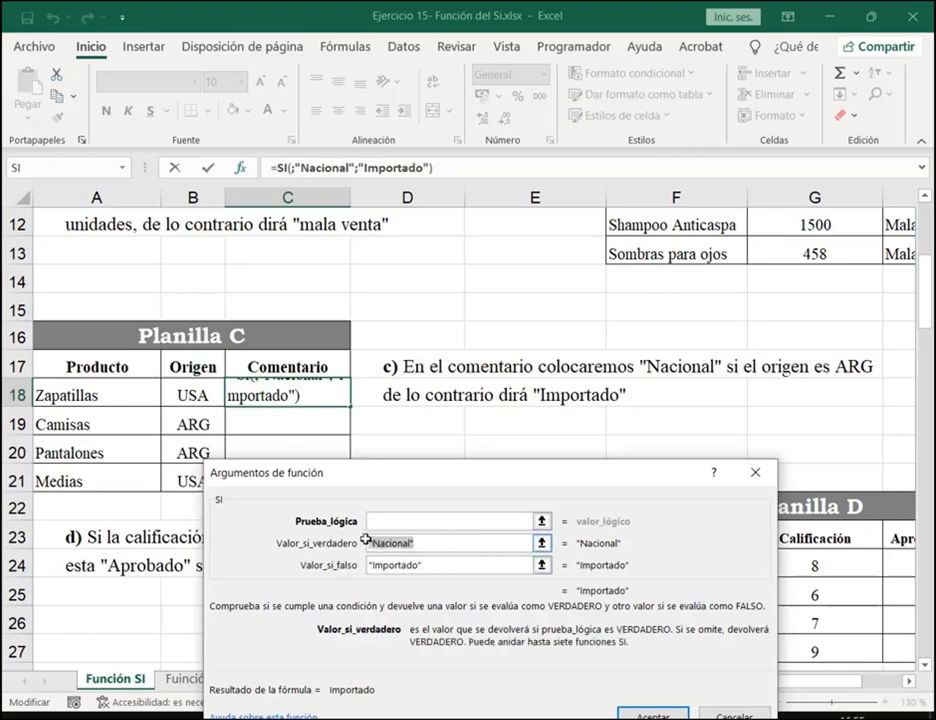
Start the logical test with the Zapatillas origin cell B18, and move the arguments dialog clear of the Origen data
click(426, 521)
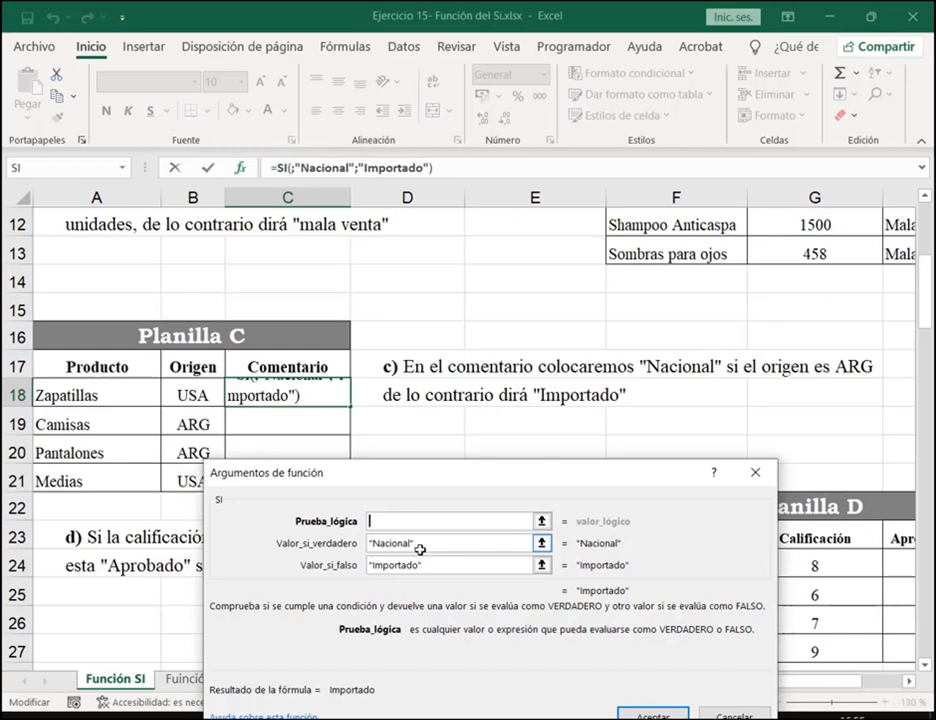
click(215, 399)
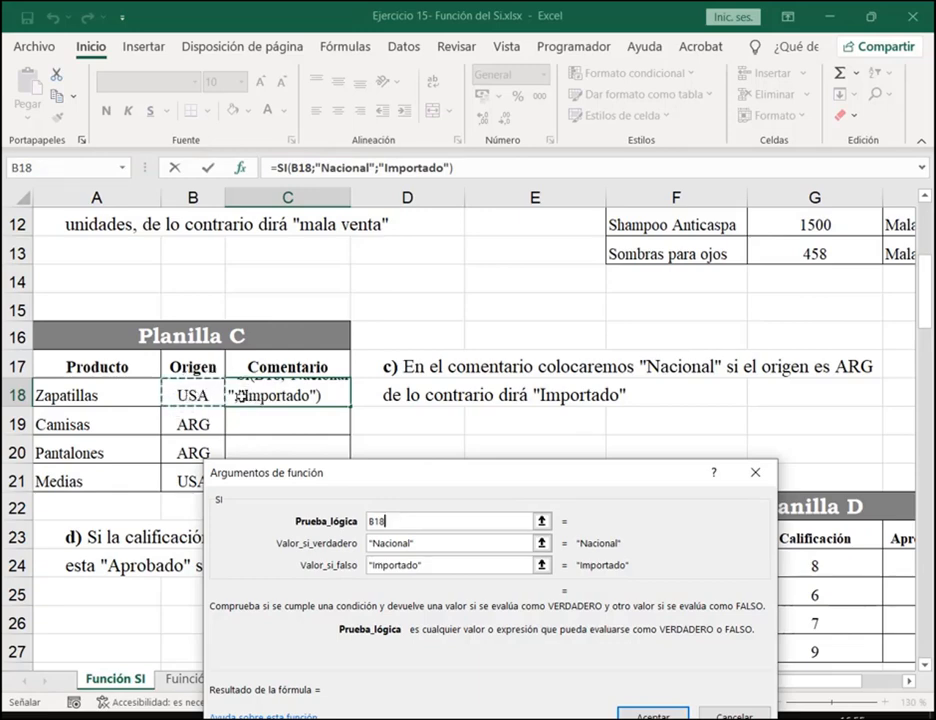
drag(499, 472, 579, 429)
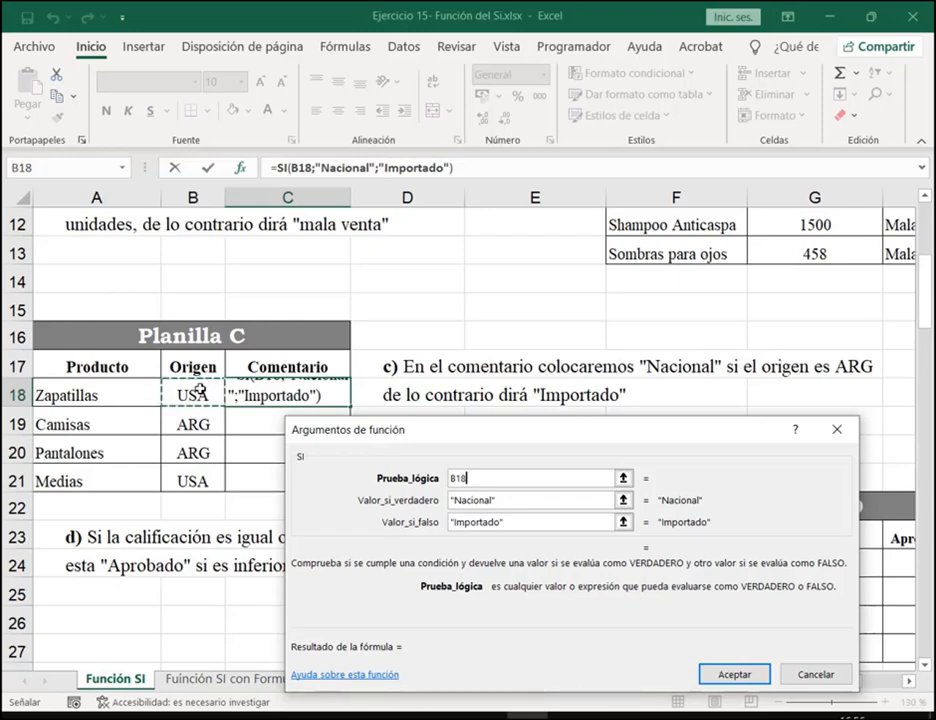
Switch to the Notepad notes to review the logical operators, including "= Igual a" and "<> Distinto de", then return to Excel
key(alt+Tab)
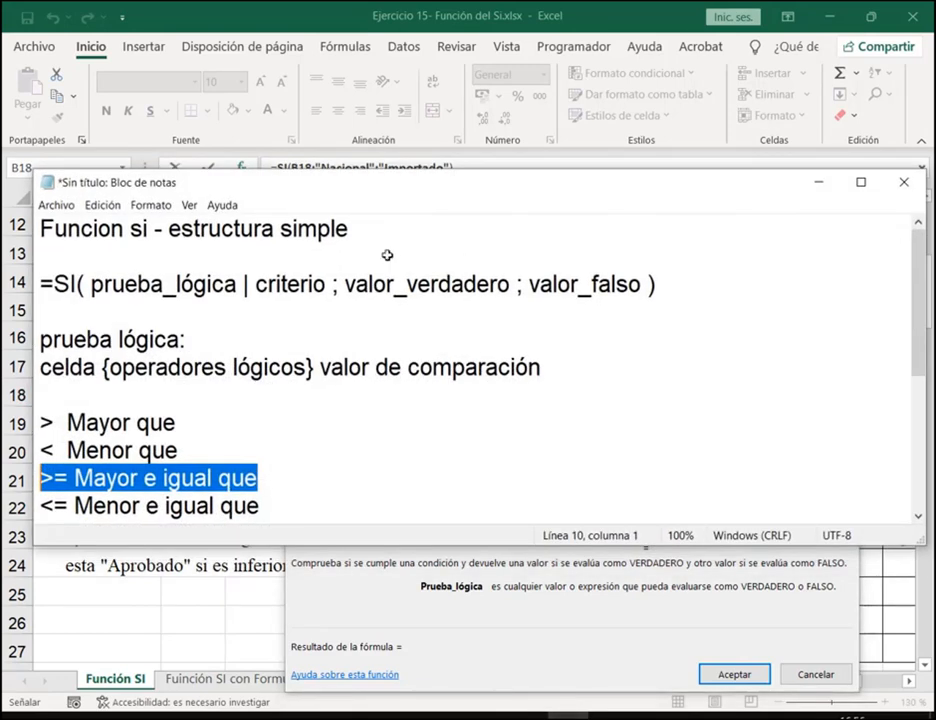
drag(270, 184, 287, 162)
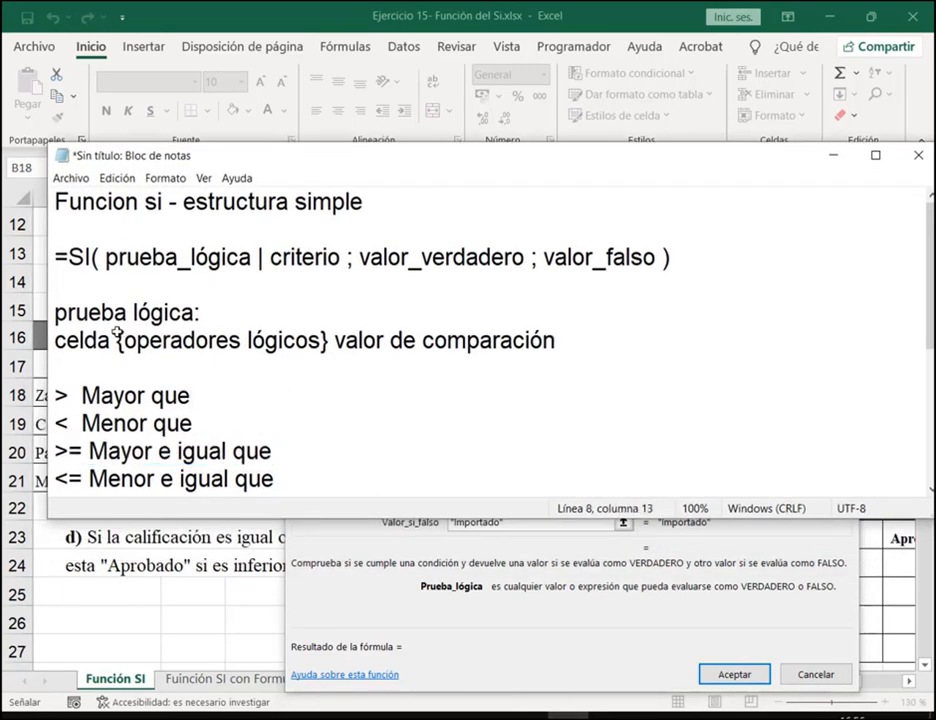
drag(119, 334, 322, 331)
scroll(322, 331, down, 1)
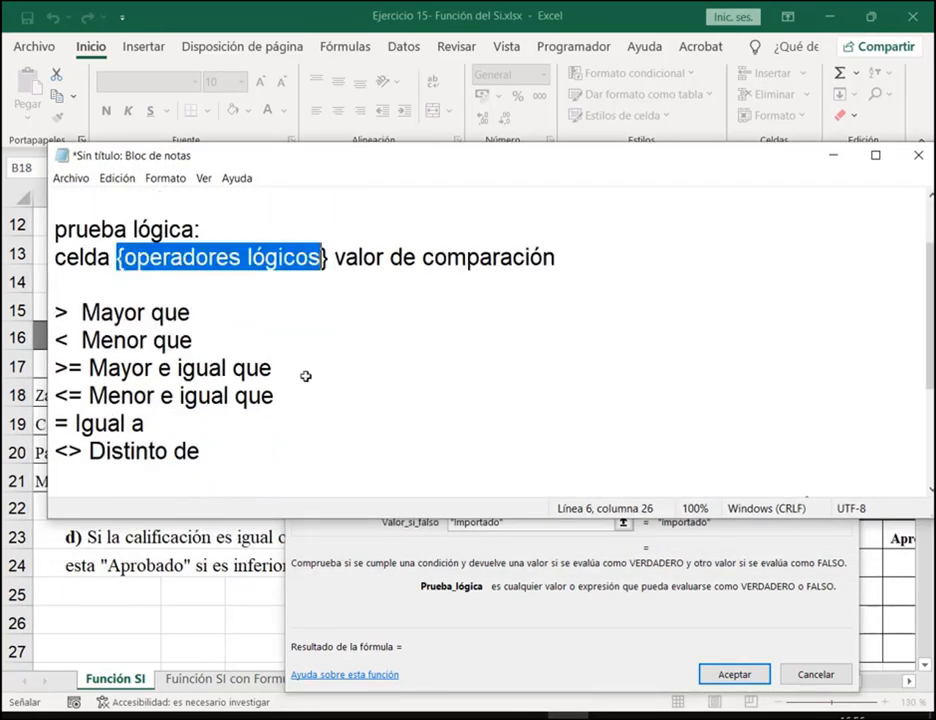
drag(191, 313, 224, 333)
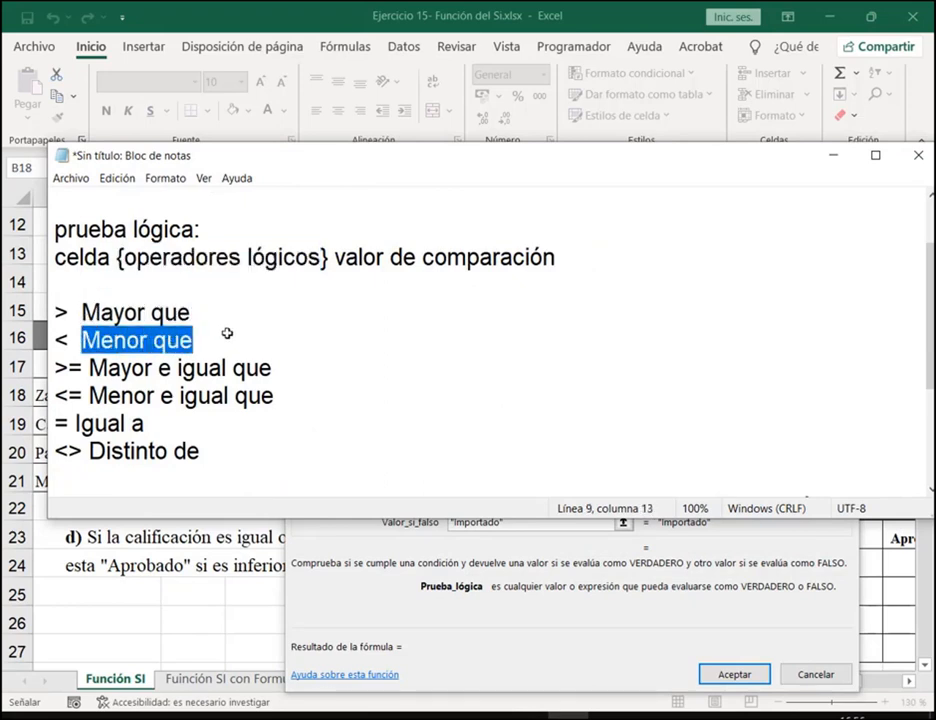
click(78, 424)
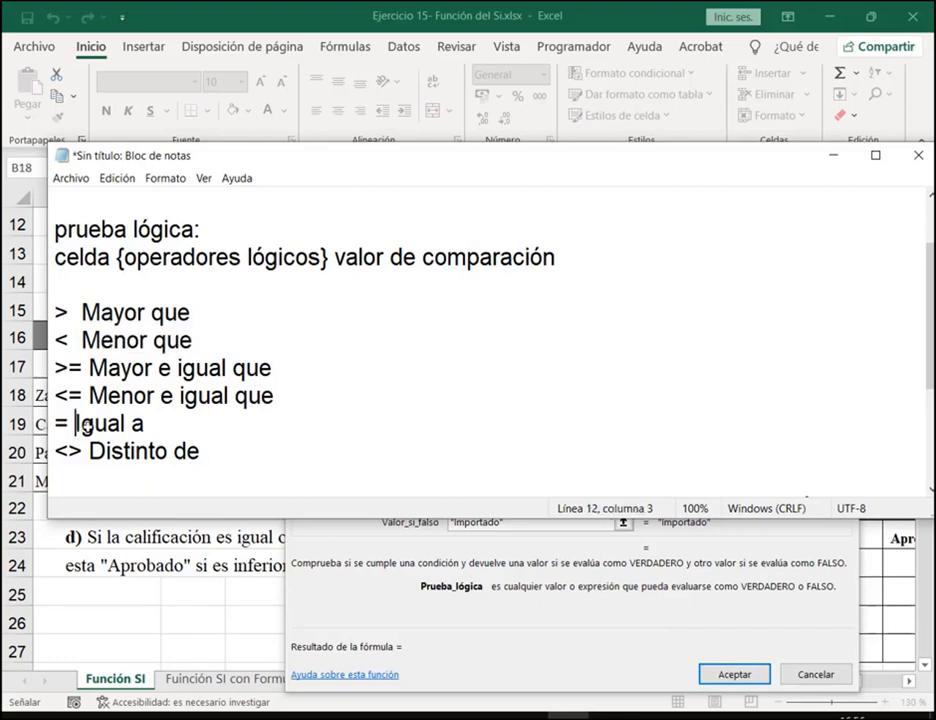
drag(82, 426, 203, 424)
drag(89, 451, 244, 446)
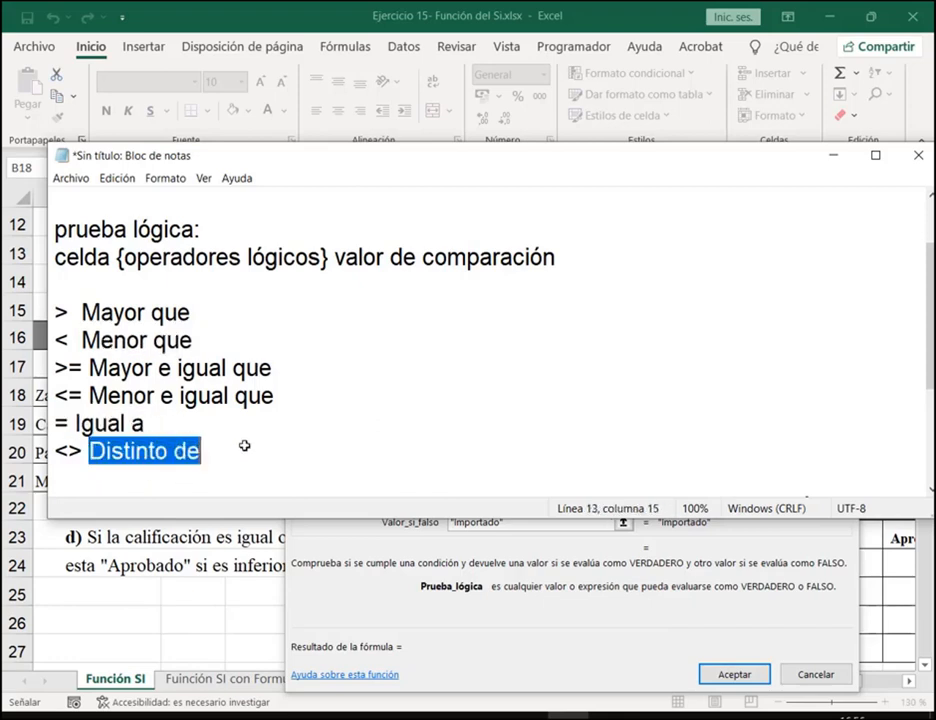
click(838, 154)
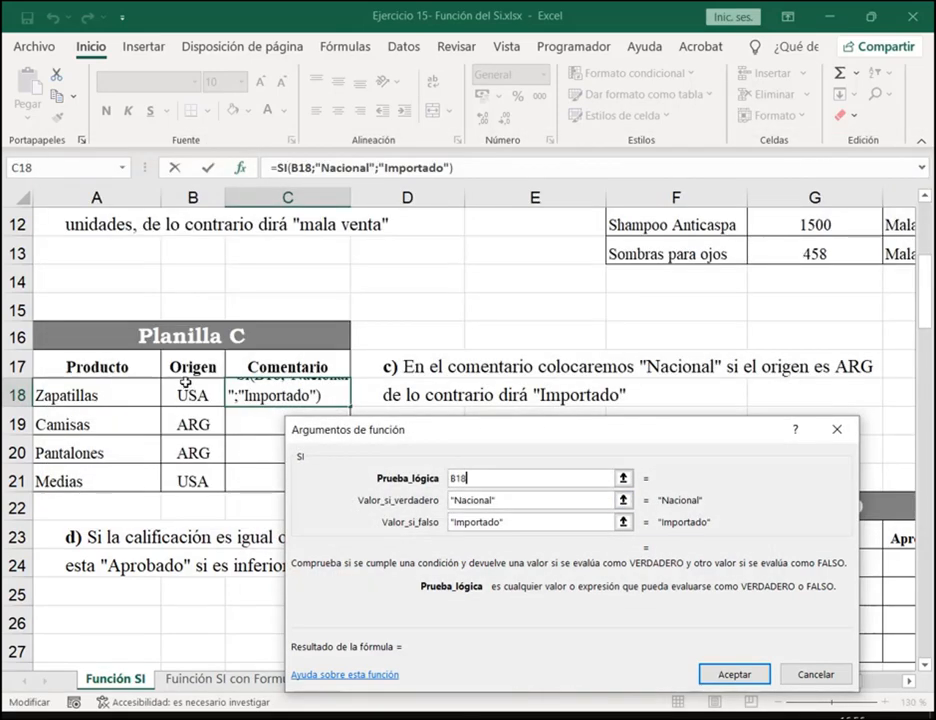
Frame Planilla C's Origen values, clear the frame, and add the = operator after B18 in the logical test
drag(162, 376, 221, 491)
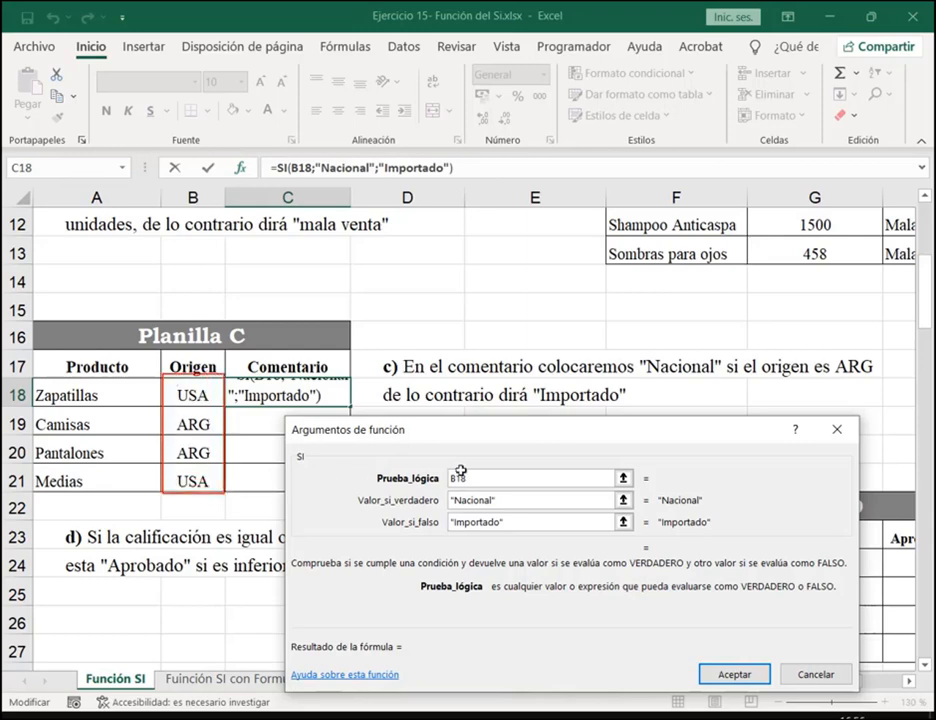
key(Escape)
text(=)
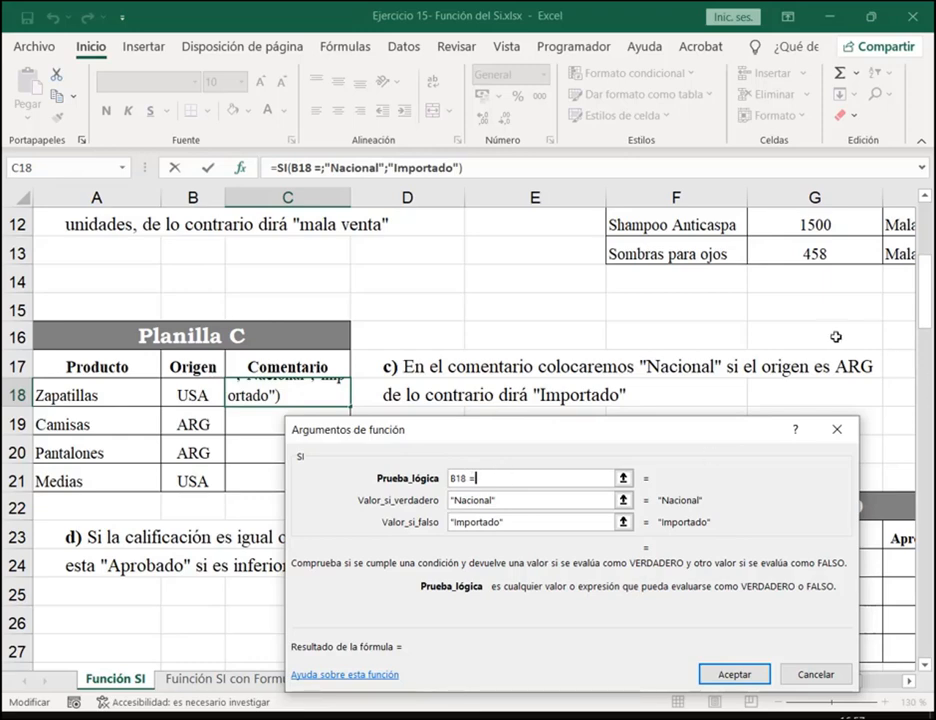
Frame ARG in exercise c) and in the Camisas origin cell to compare them, then clear the frames
drag(836, 354, 876, 381)
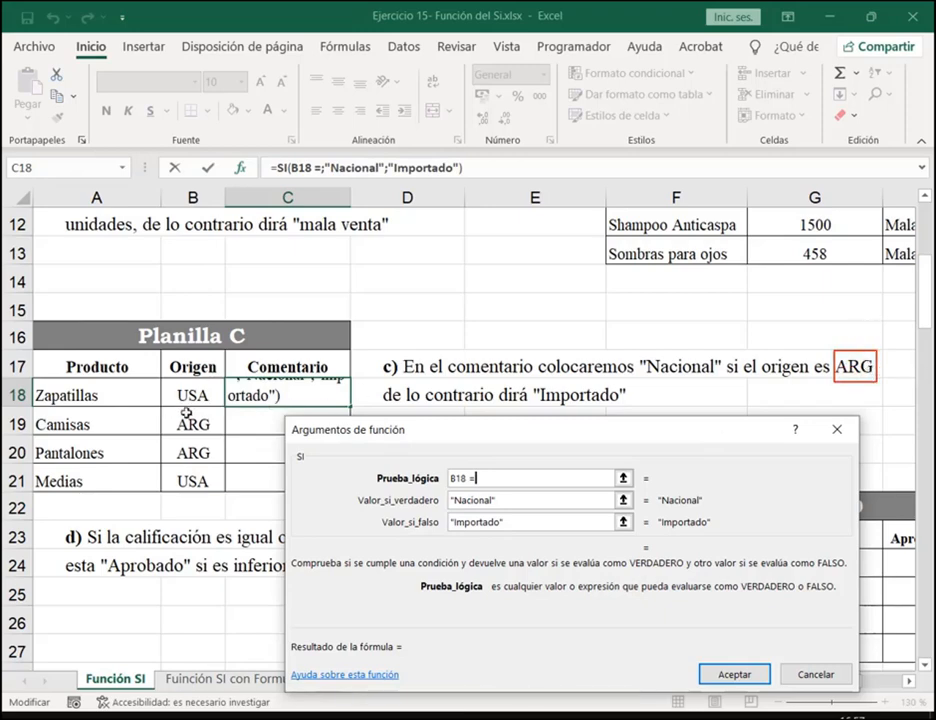
drag(171, 410, 213, 437)
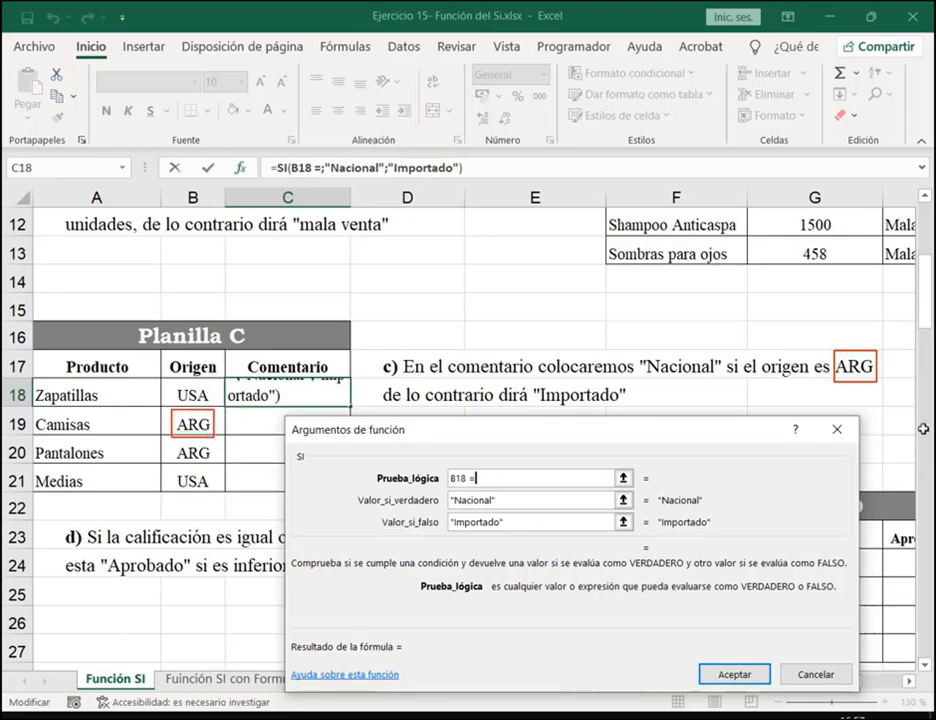
key(Escape)
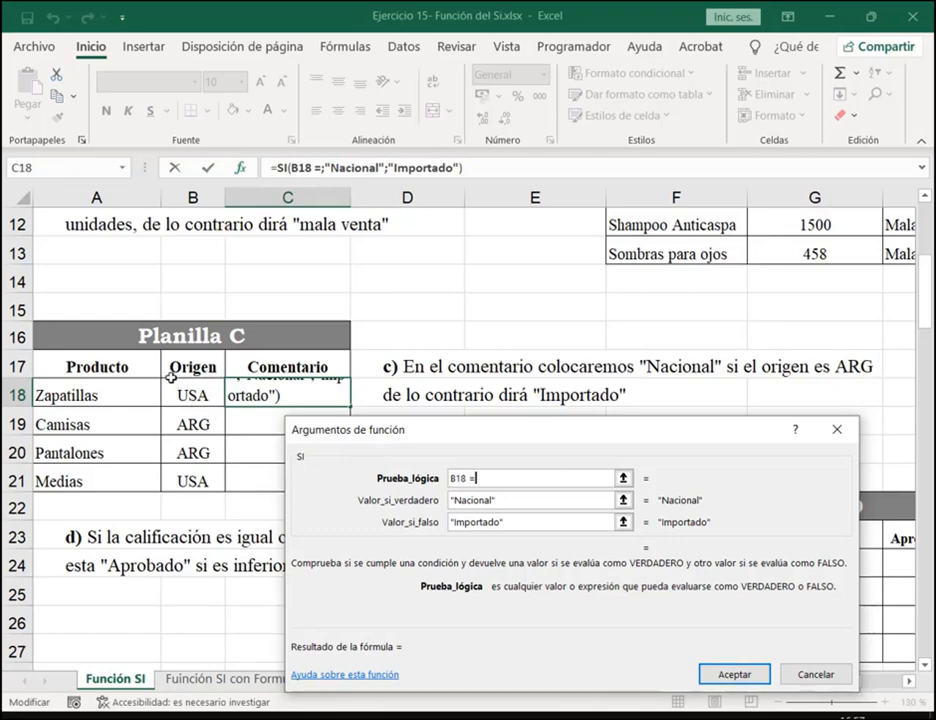
Frame Planilla C's Origen values, mark ARG in the Pantalones row with a frame and an arrow, then clear the marks
drag(171, 377, 217, 492)
mouse_move(177, 441)
mouse_down()
mouse_move(197, 463)
mouse_move(217, 465)
mouse_up()
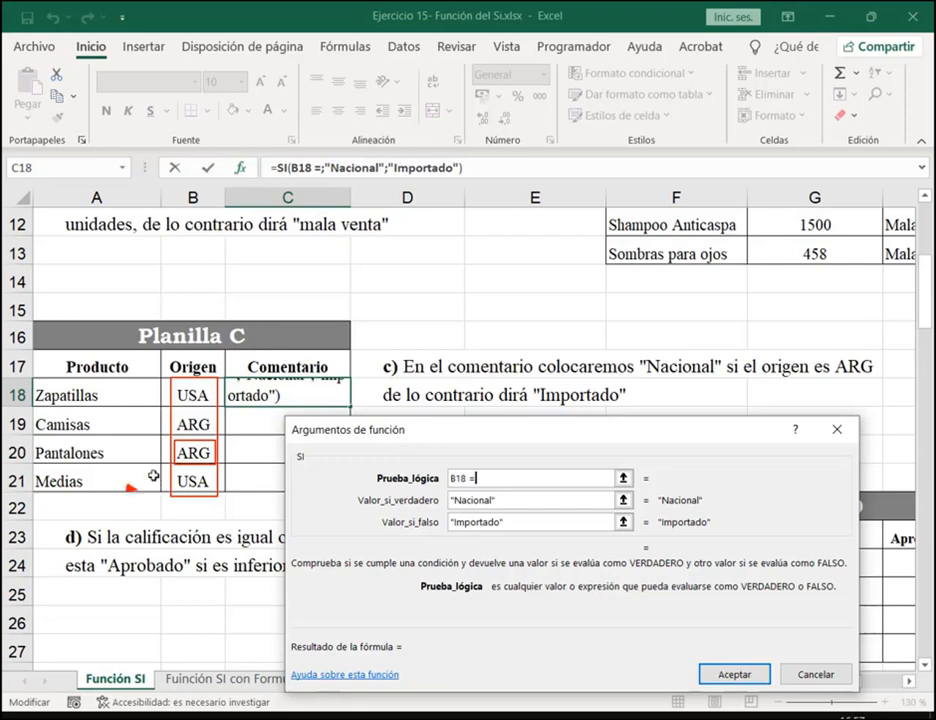
drag(153, 476, 183, 459)
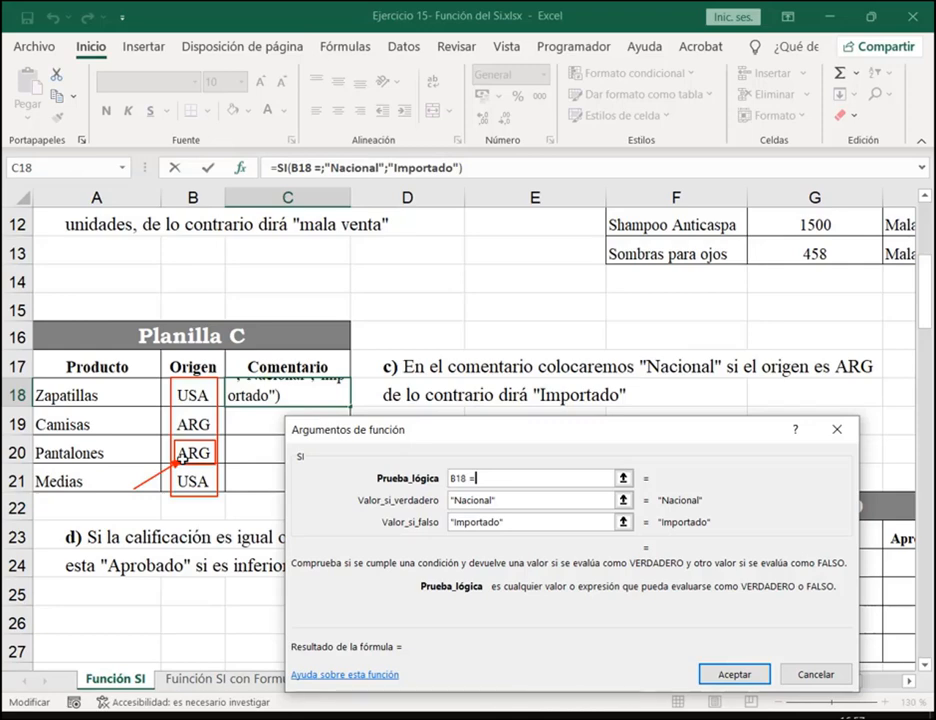
key(Escape)
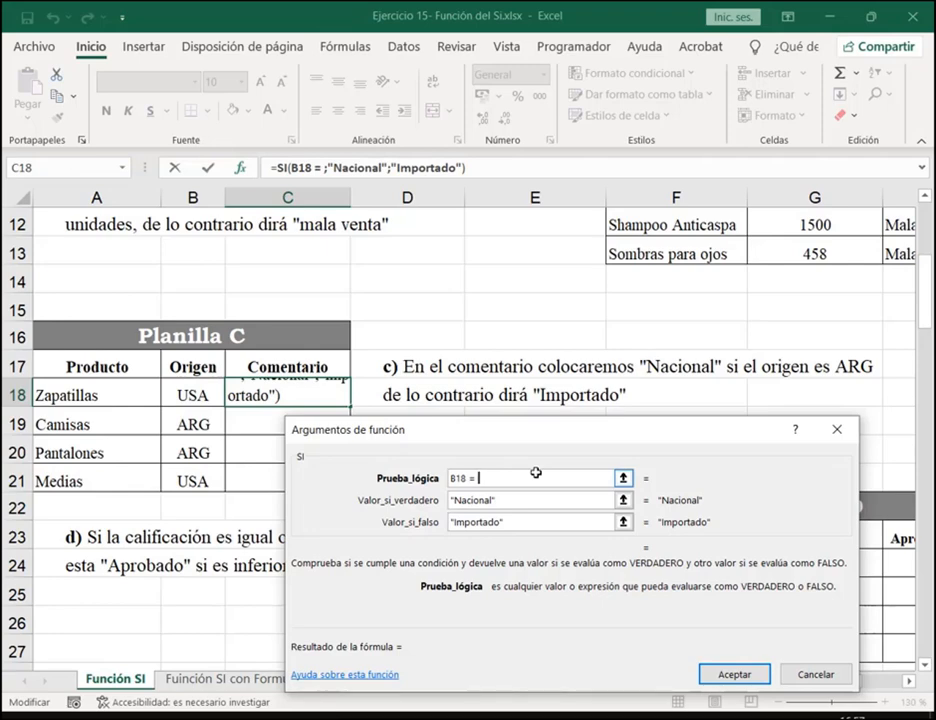
Complete the logical test as B18 = "ARG", with ARG in capitals and quotation marks
text(")
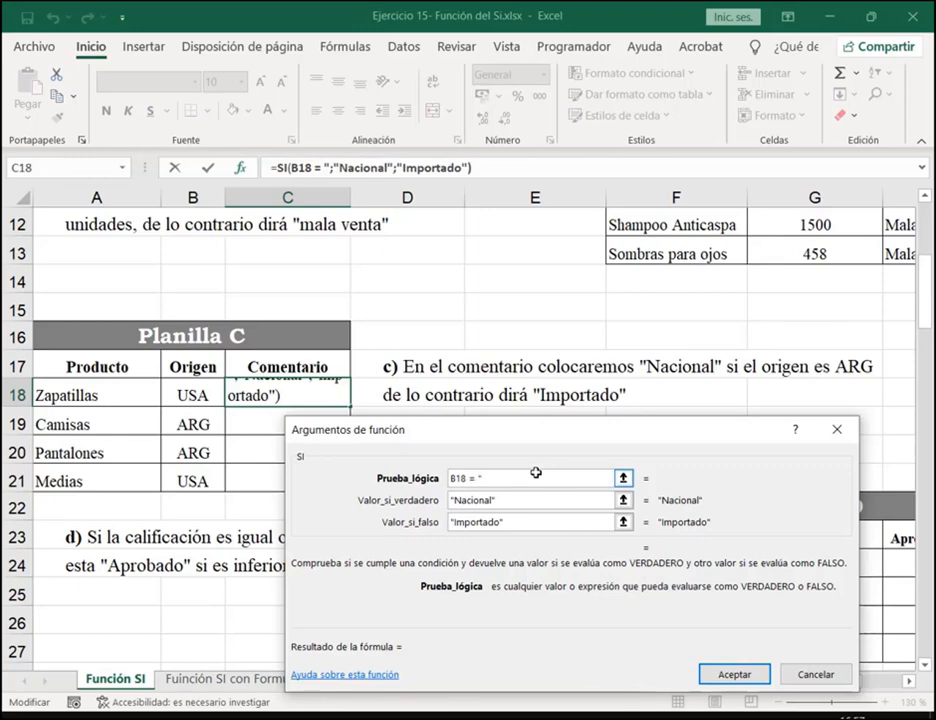
text(arg)
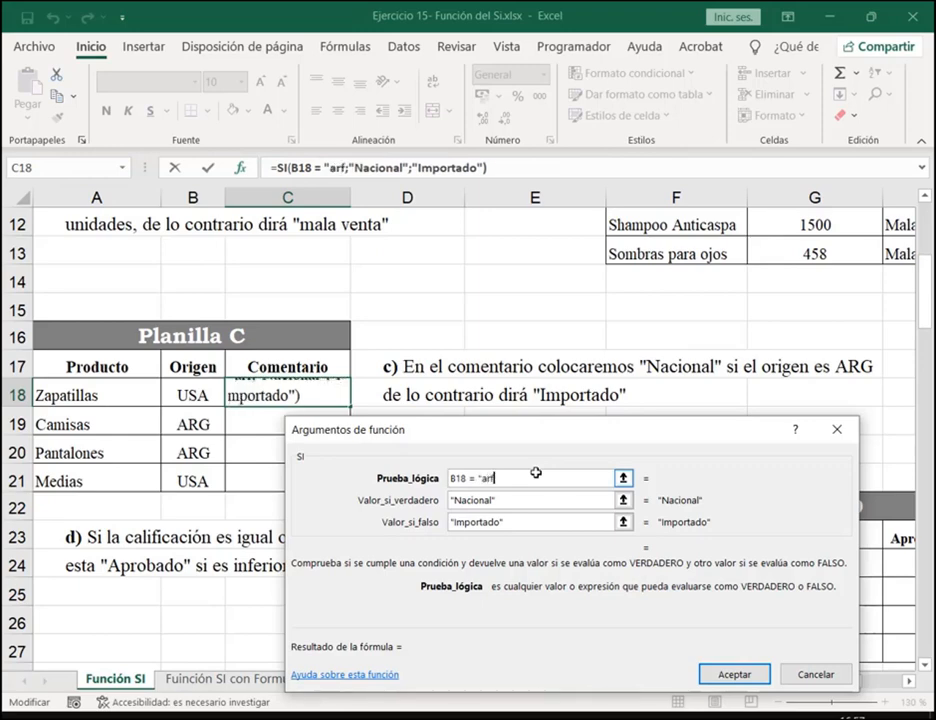
text(")
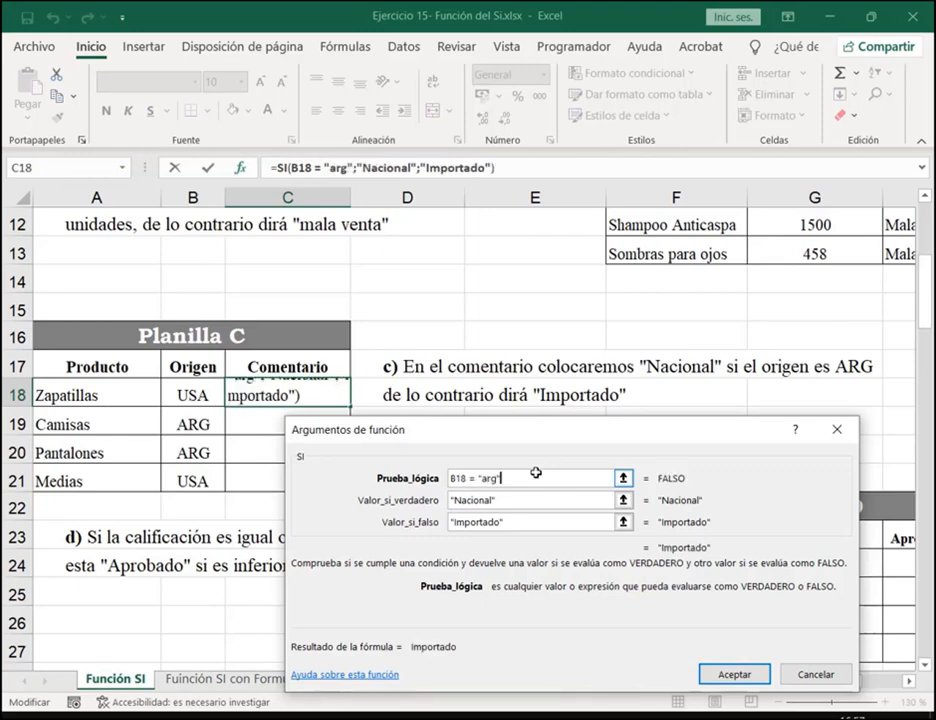
key(BackSpace)
key(BackSpace)
key(BackSpace)
key(BackSpace)
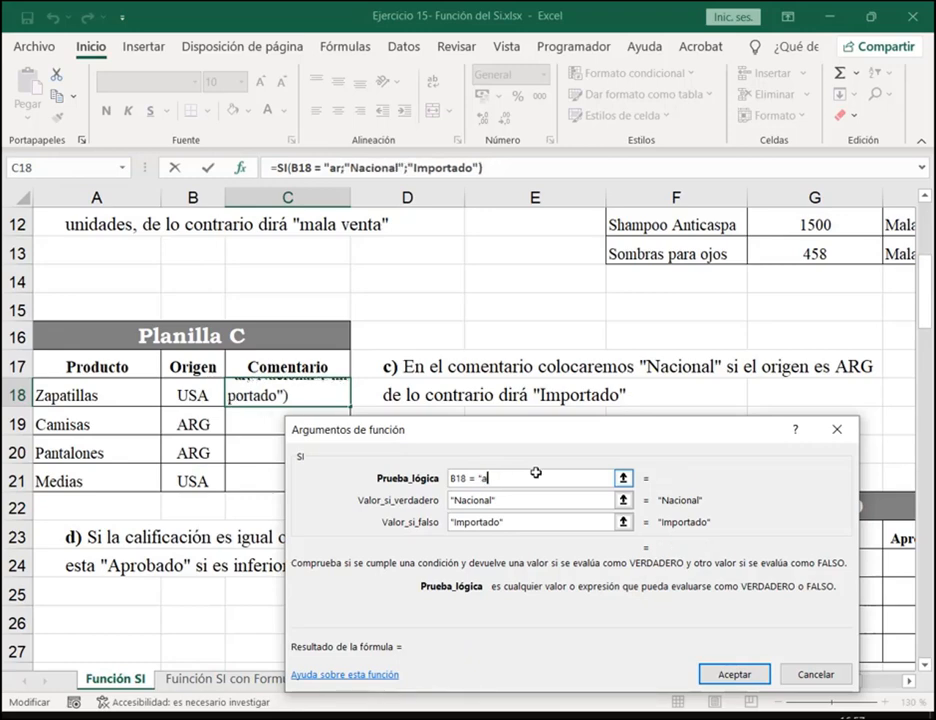
text(ARG")
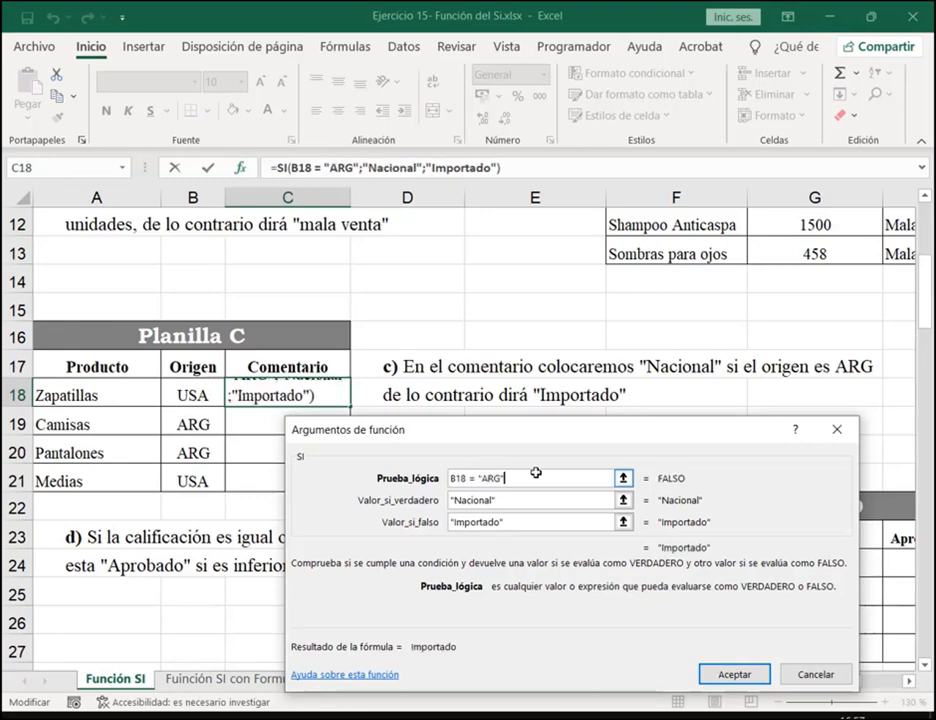
Move the arguments dialog clear of exercise c), review the three SI arguments, and accept the function for Zapatillas
drag(508, 420, 567, 240)
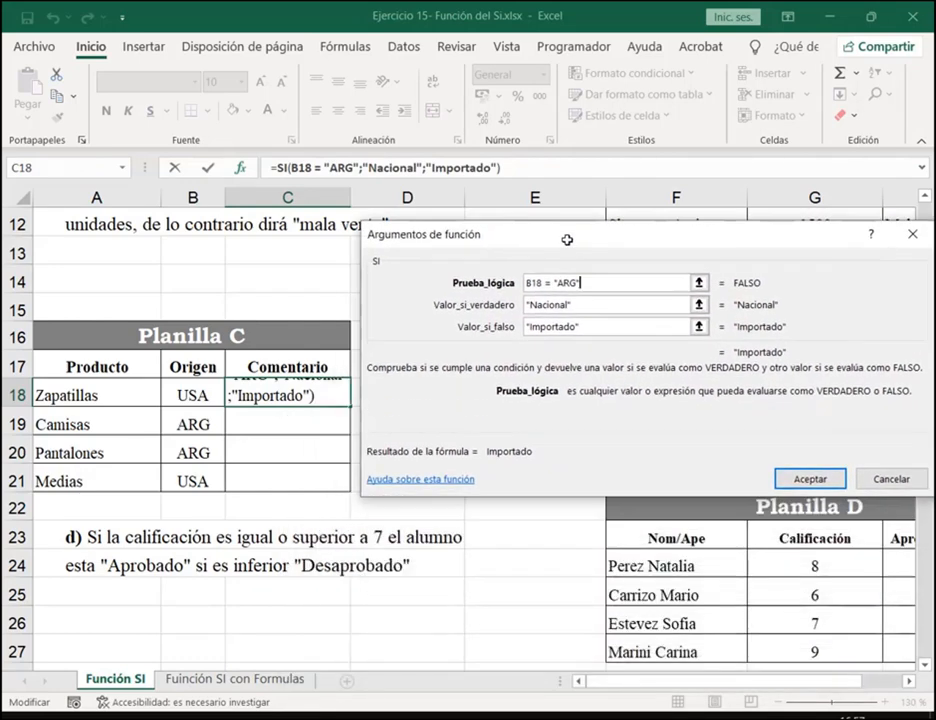
drag(591, 281, 532, 283)
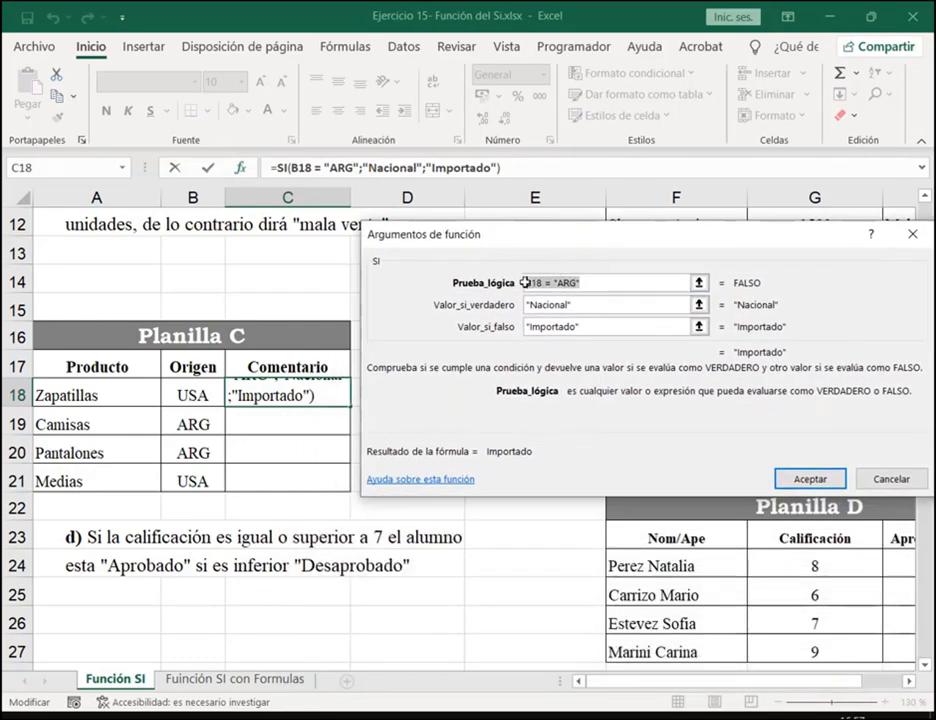
click(530, 283)
drag(553, 283, 581, 283)
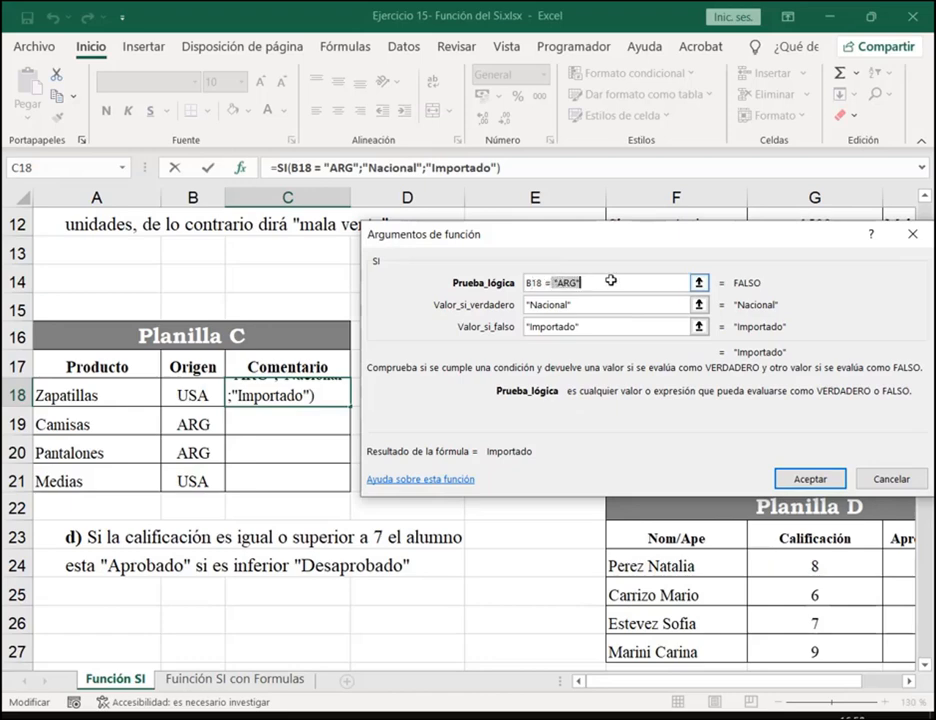
key(Tab)
click(577, 327)
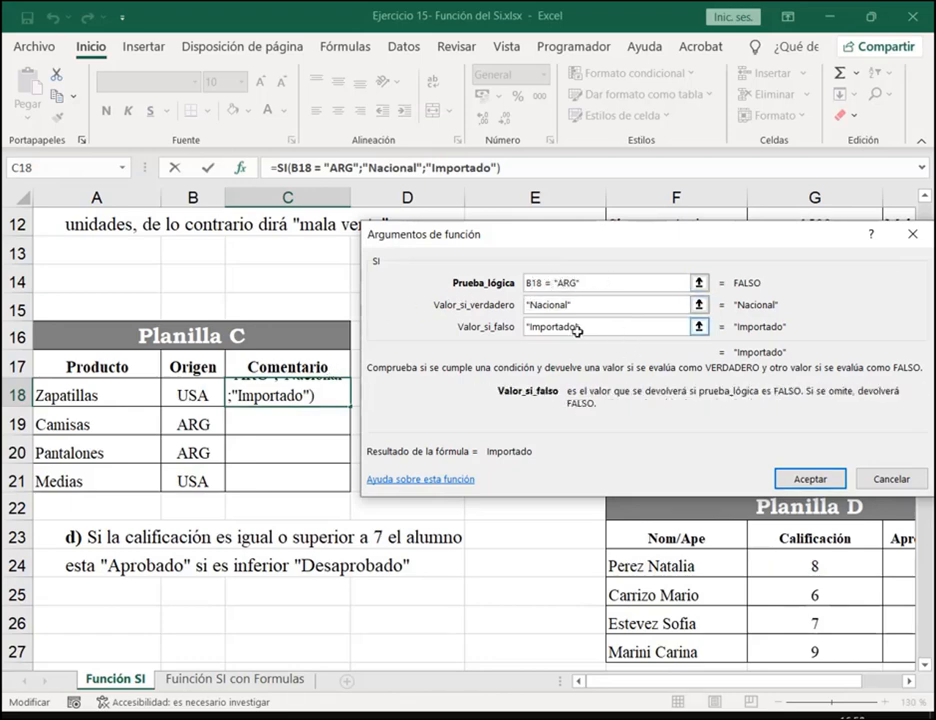
click(807, 478)
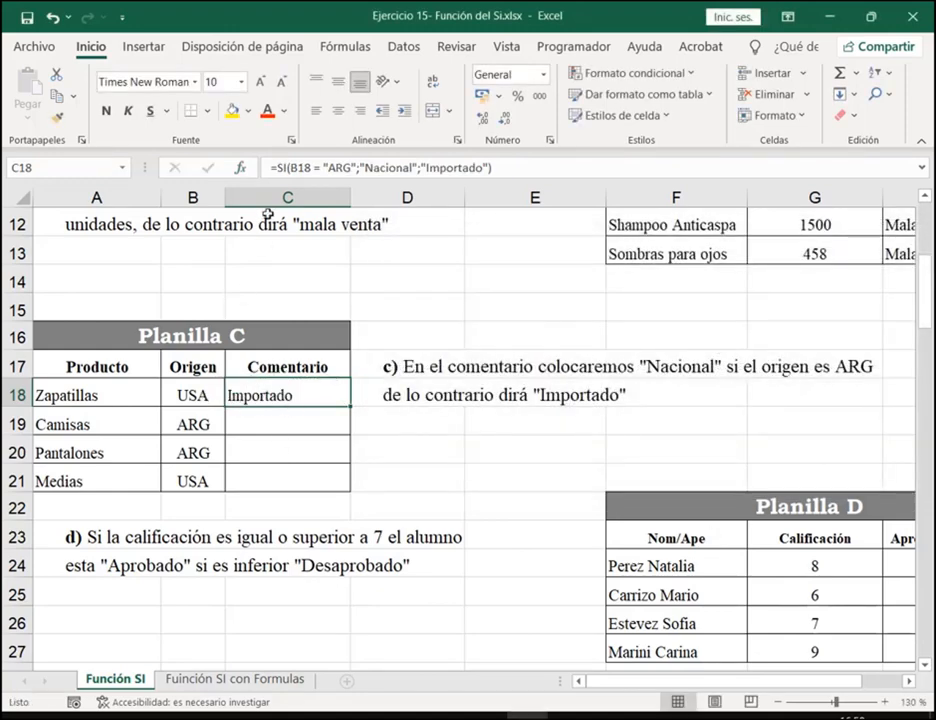
Undo the stray fill over the Zapatillas comment, and frame its origin and ARG in exercise c) to compare them
key(ctrl+d)
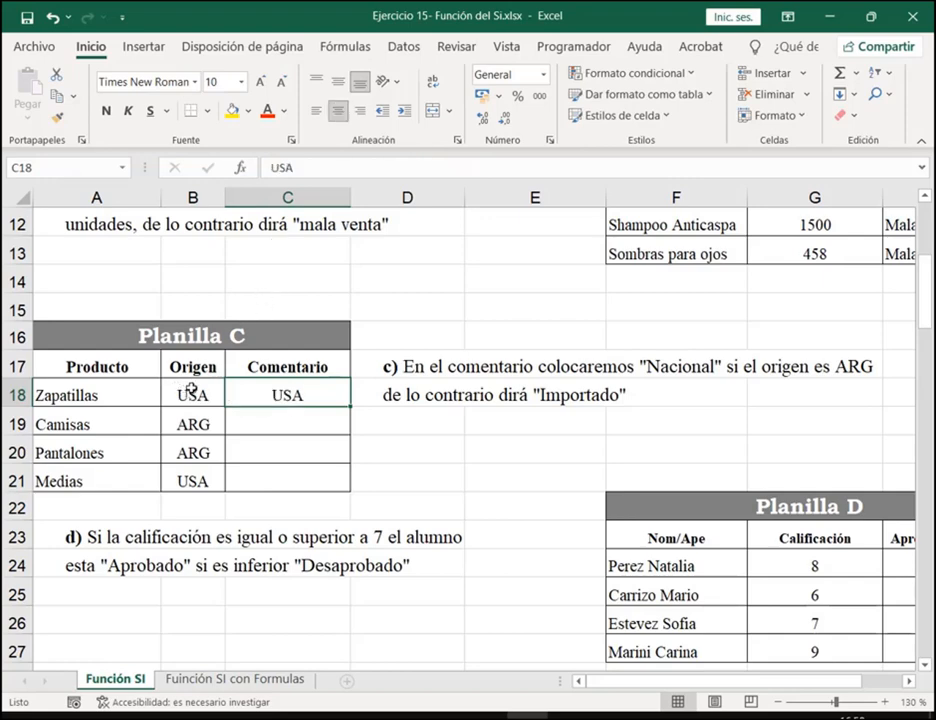
key(ctrl+z)
drag(177, 384, 213, 402)
mouse_move(832, 353)
mouse_down()
mouse_move(902, 386)
mouse_move(885, 380)
mouse_up()
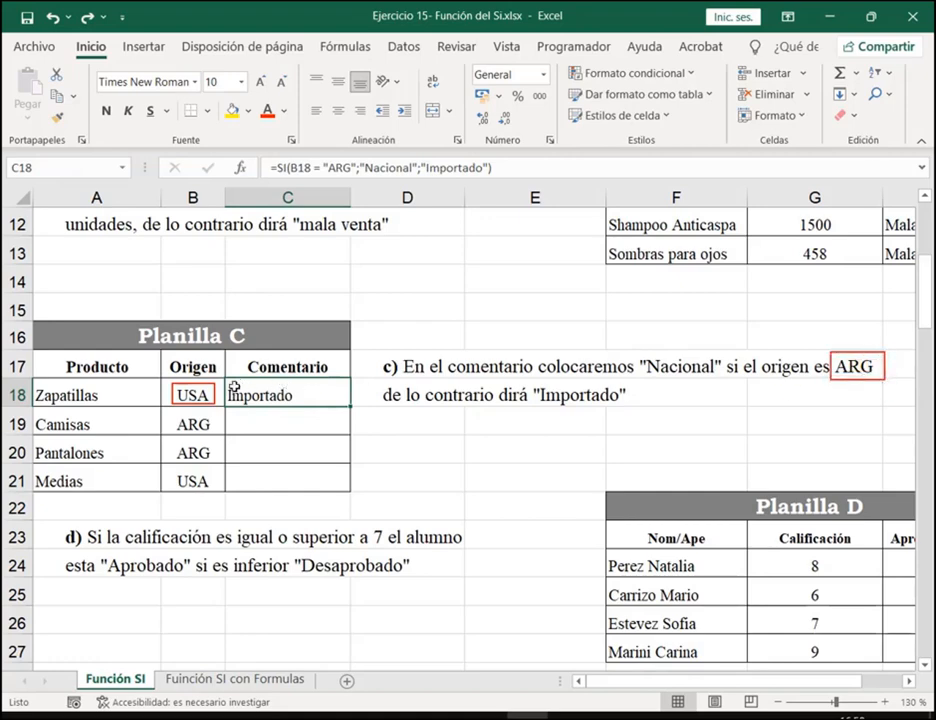
Fill Planilla C's Comentario formula down to Medias, and check the origins of Camisas, Pantalones and Medias
mouse_move(223, 380)
mouse_down()
mouse_move(310, 409)
mouse_move(295, 404)
mouse_move(347, 509)
mouse_move(348, 486)
mouse_up()
key(Escape)
click(220, 421)
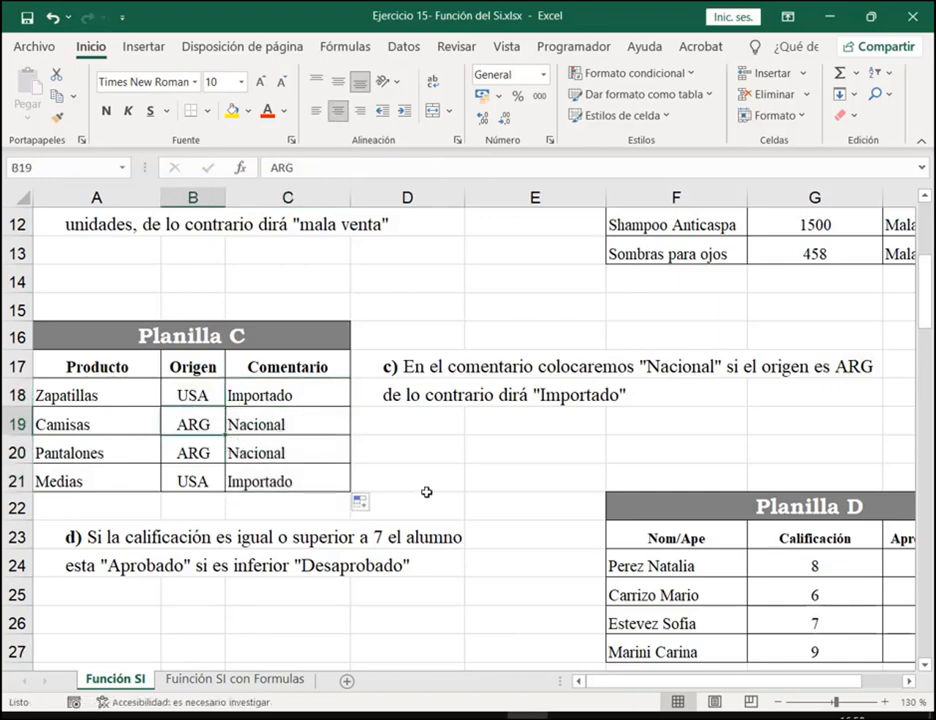
click(218, 452)
click(227, 484)
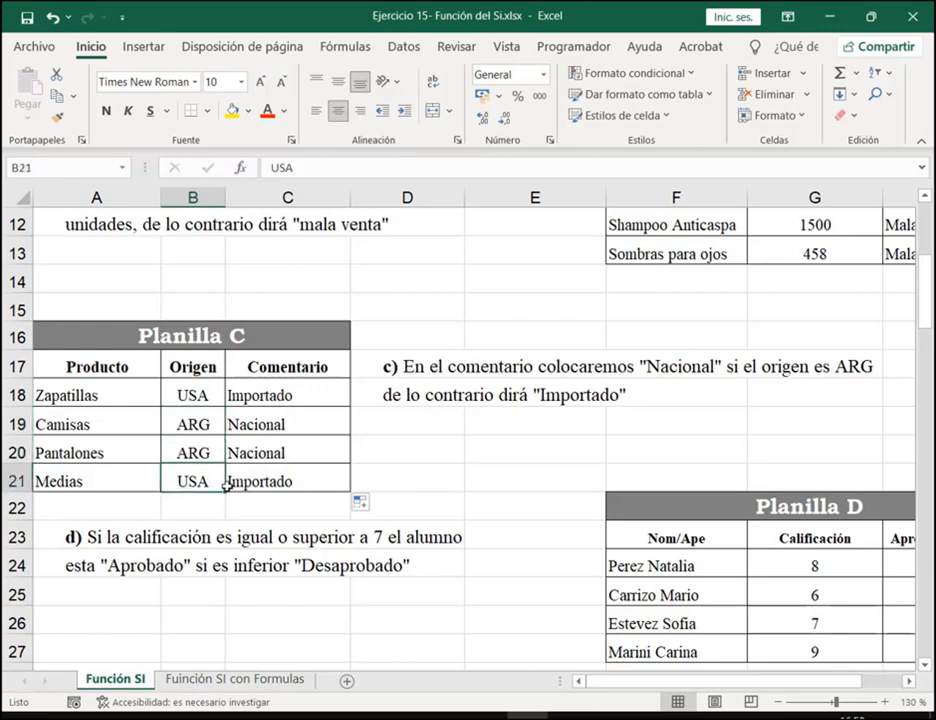
Open the Zapatillas comment formula in C18, highlight its text arguments in quotation marks, and close it without edits
click(278, 390)
double_click(305, 393)
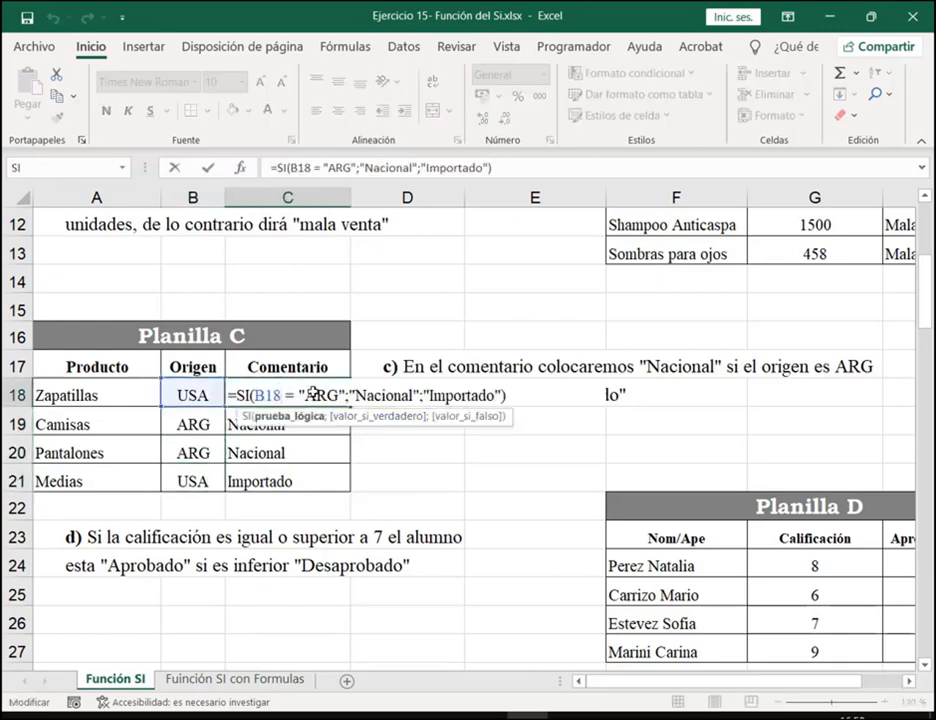
drag(299, 393, 508, 396)
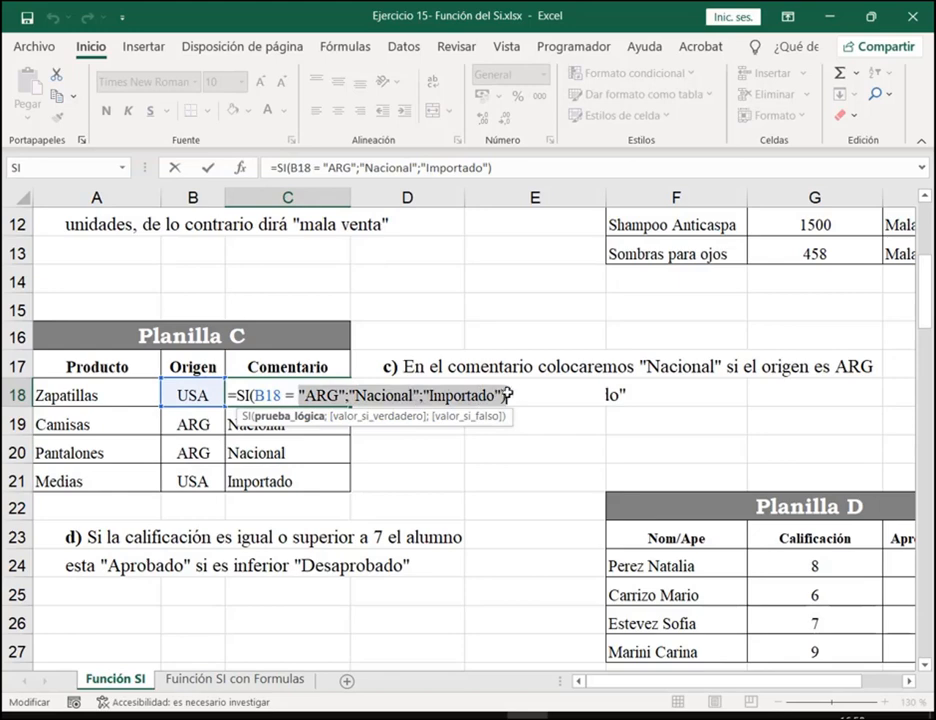
click(509, 398)
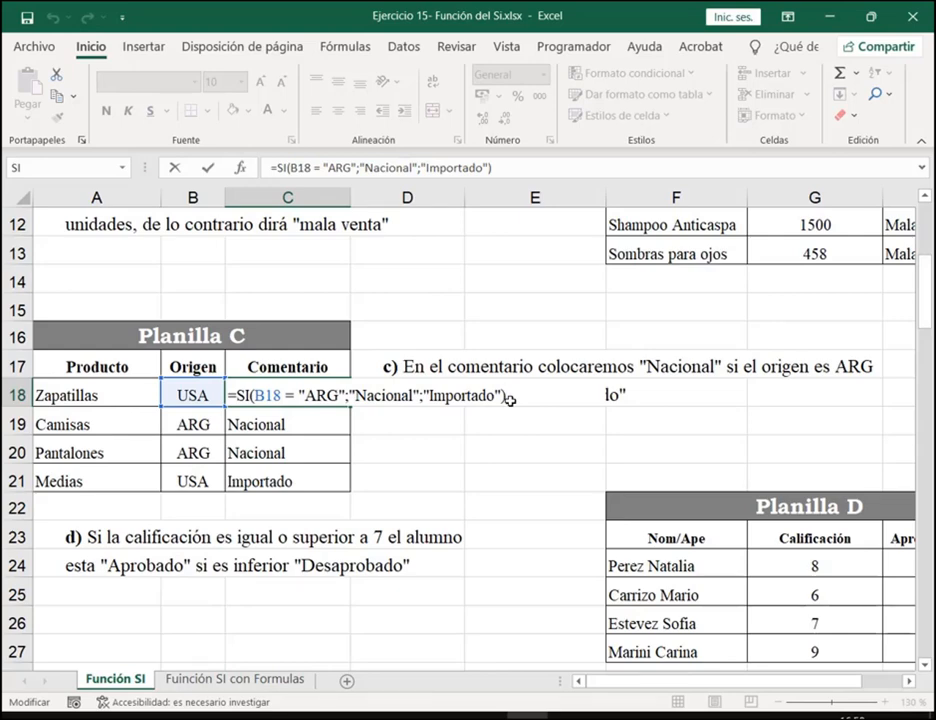
key(ctrl+Return)
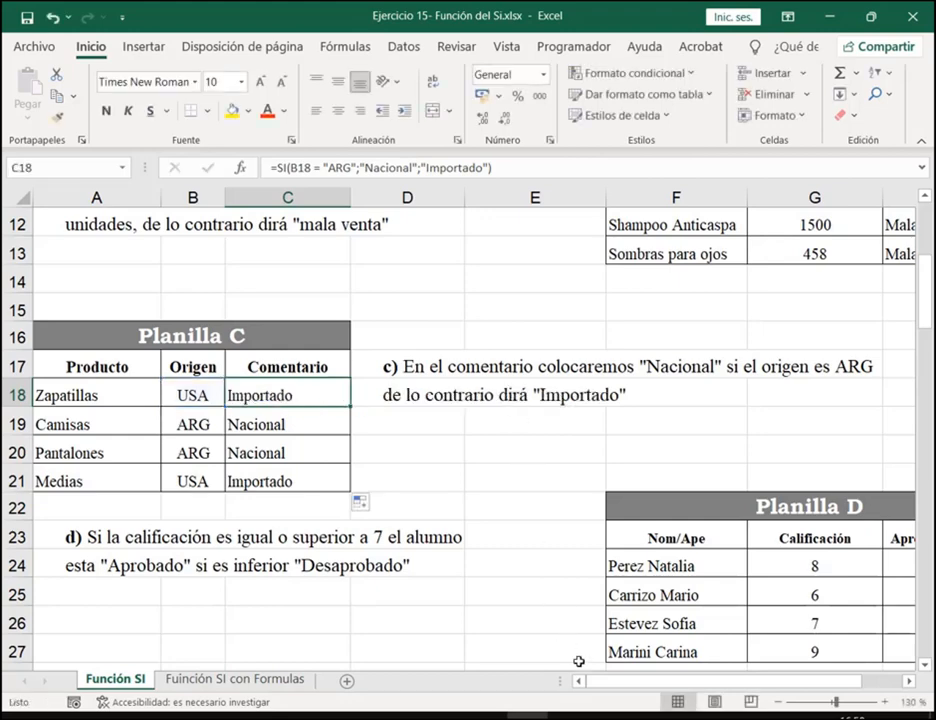
Read exercise d), insert the SI function in Planilla D's cell H24, and move the arguments dialog clear of the exercise
scroll(717, 556, down, 1)
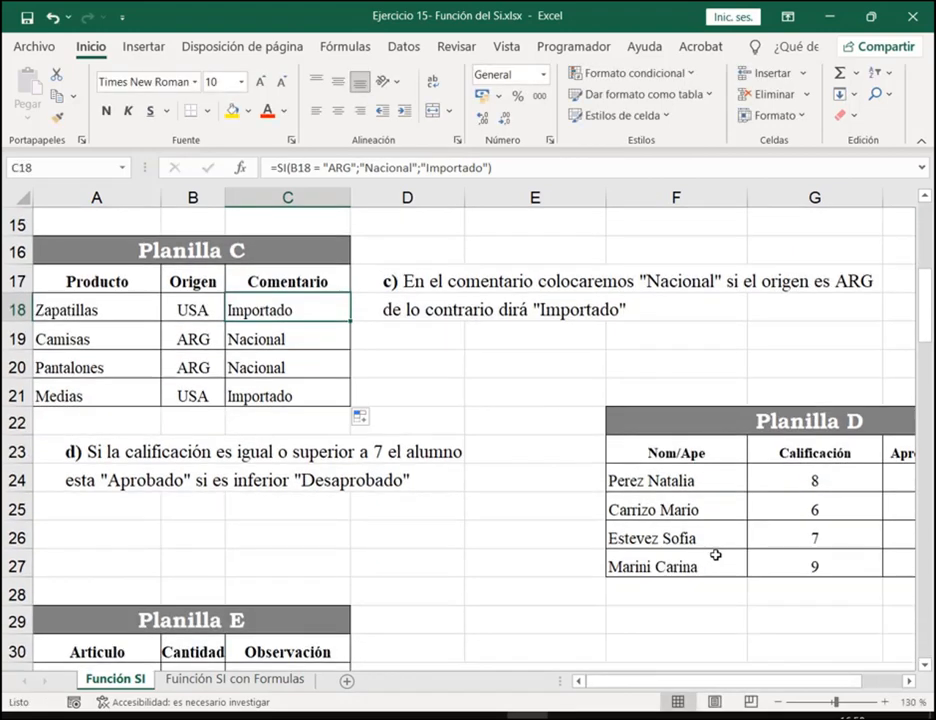
click(769, 684)
click(73, 444)
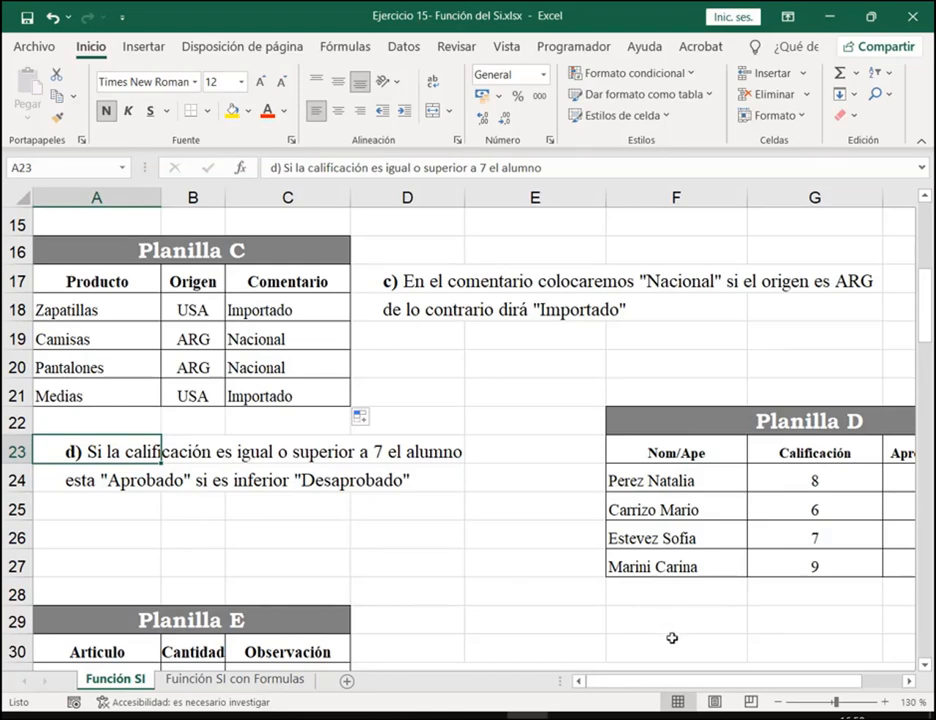
click(913, 489)
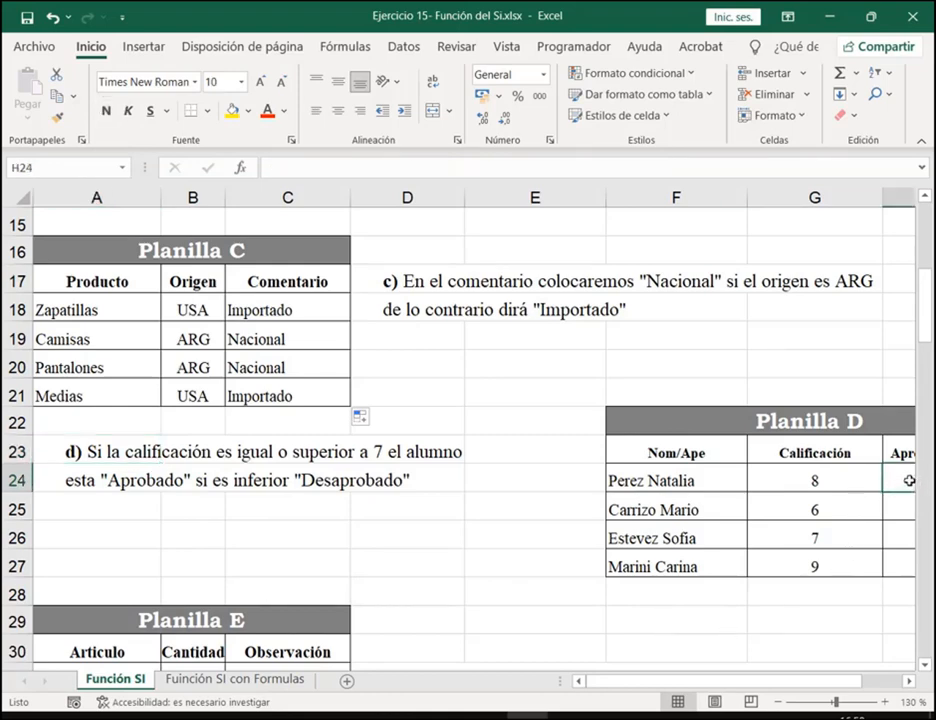
click(239, 168)
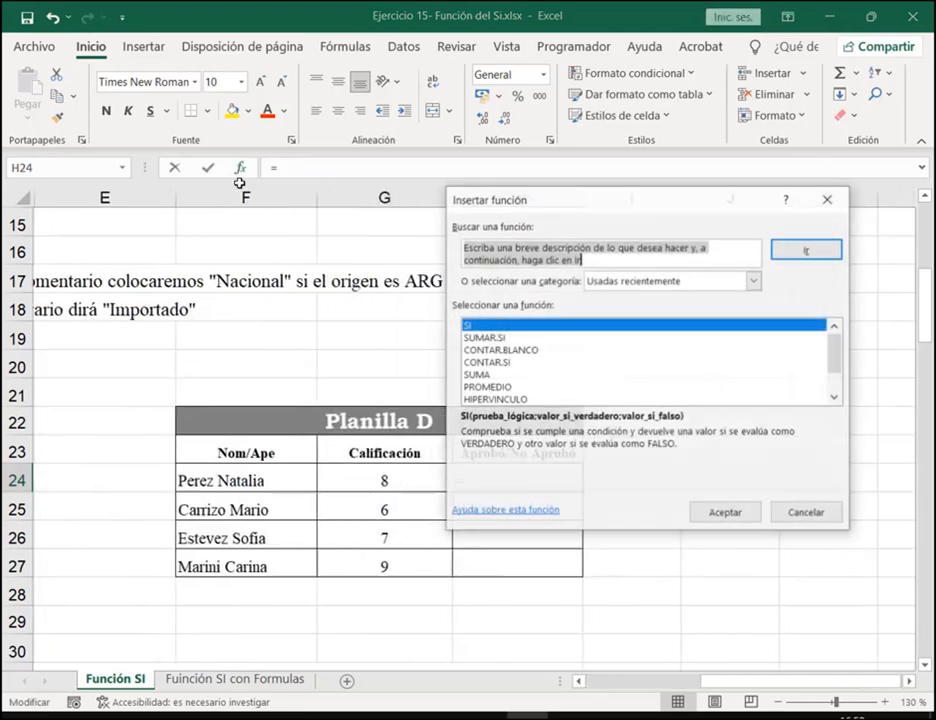
click(746, 508)
drag(730, 681, 606, 679)
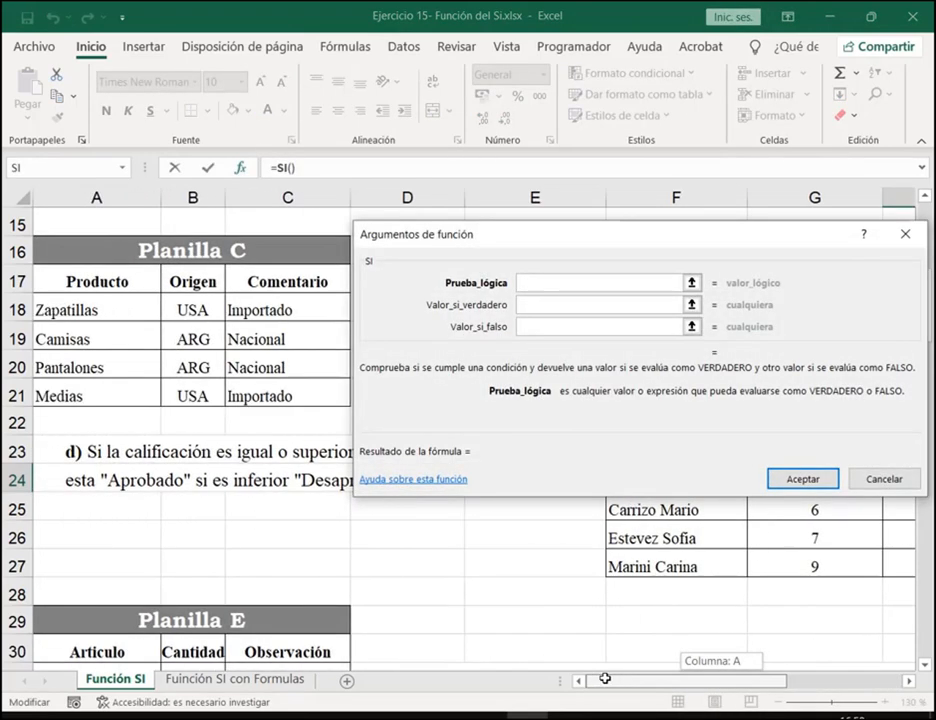
drag(727, 241, 656, 72)
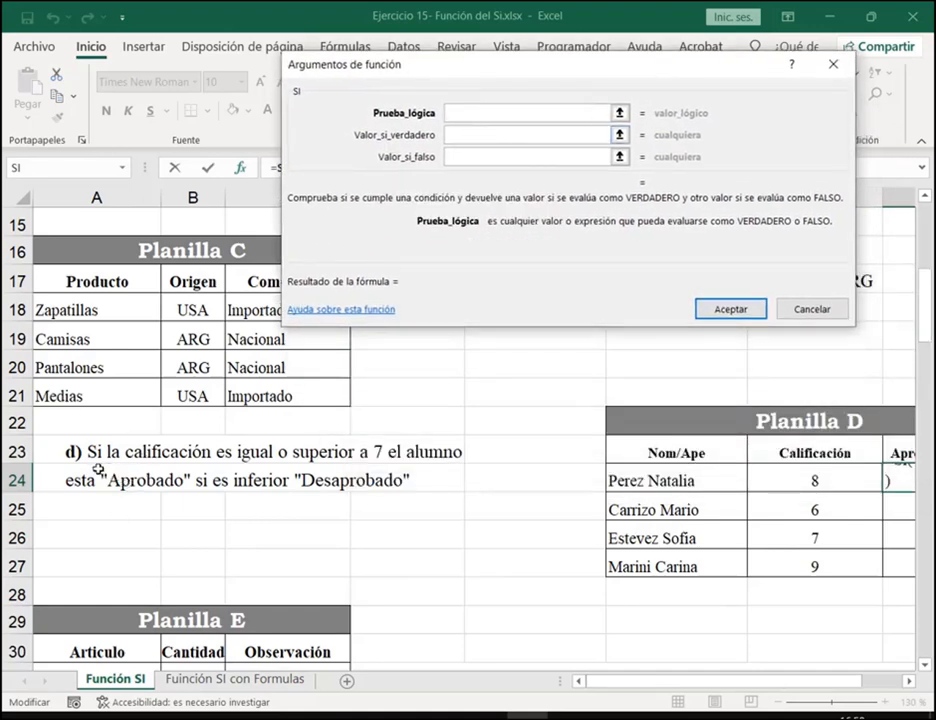
Mark the two outcomes in exercise d), and set the value if true to "Aprobado" and the value if false to "Desaprobado"
drag(97, 468, 188, 493)
drag(290, 467, 433, 502)
click(481, 133)
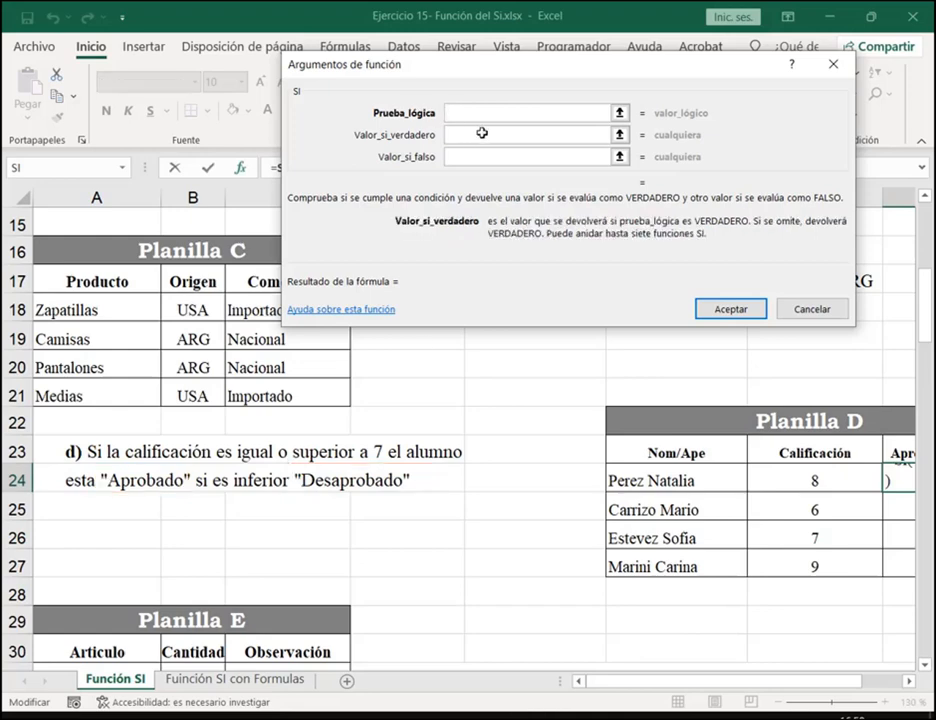
text("Aprobado)
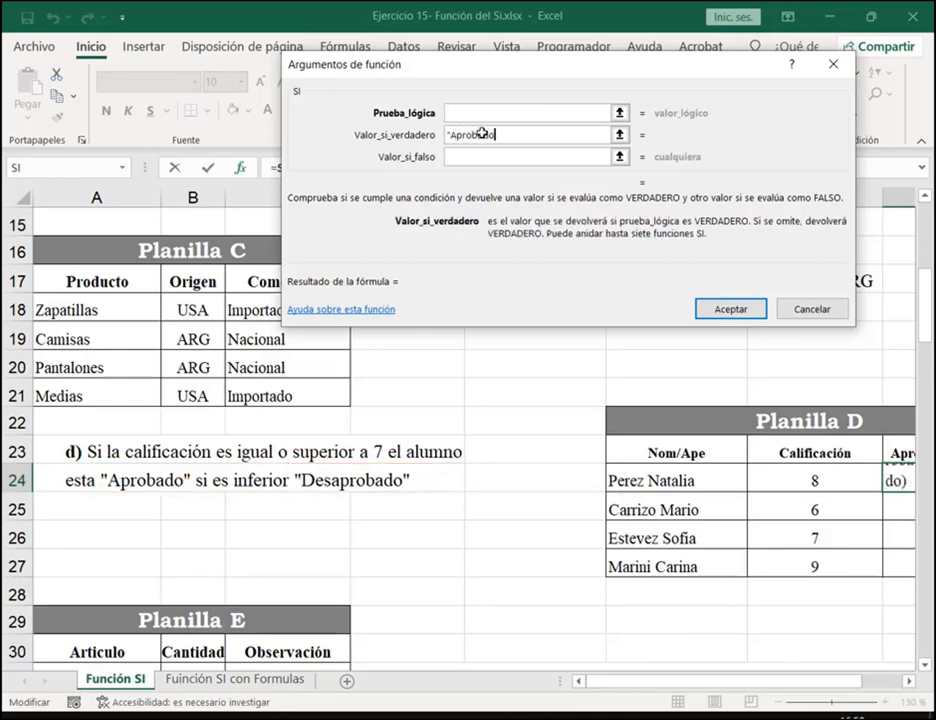
text(")
key(Tab)
text("D)
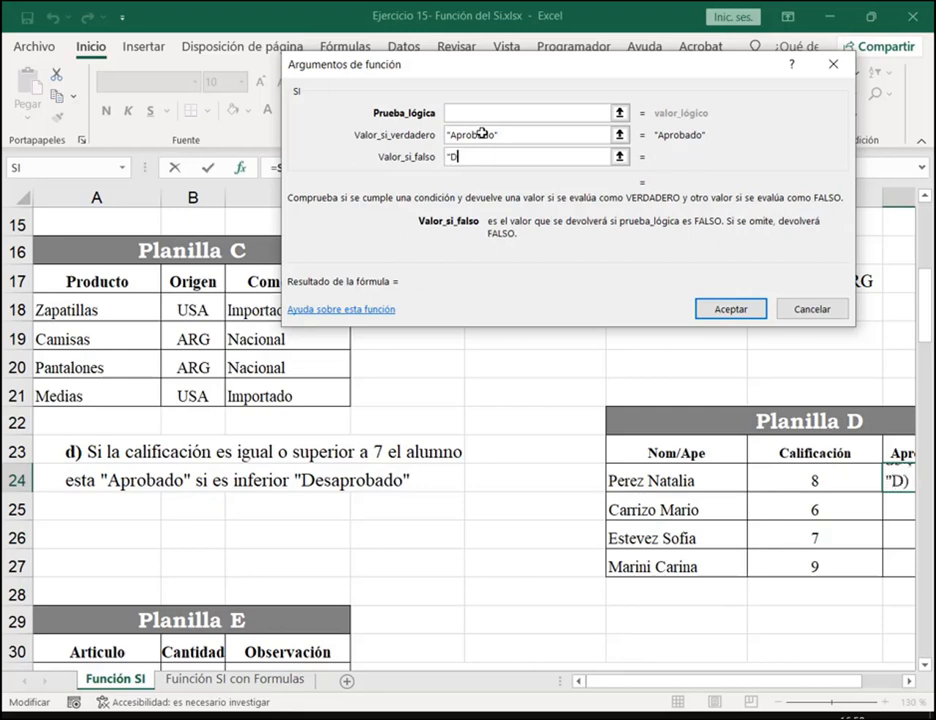
text(esaprobado")
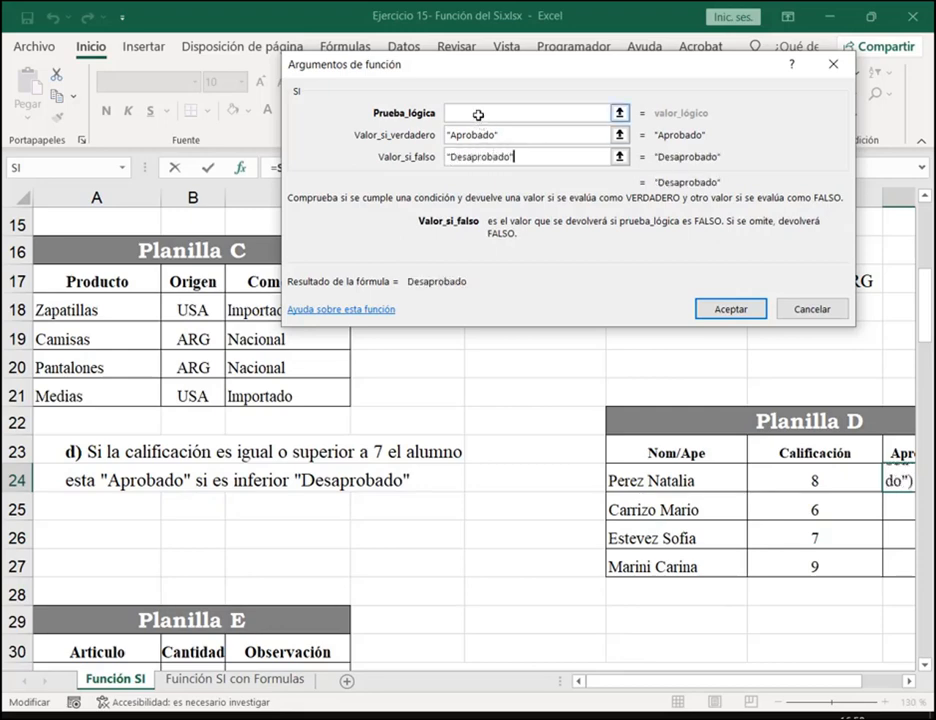
Reference the first Calificación cell G24 in the logical test, and move the arguments dialog aside to look back over exercises a) and b)
click(478, 114)
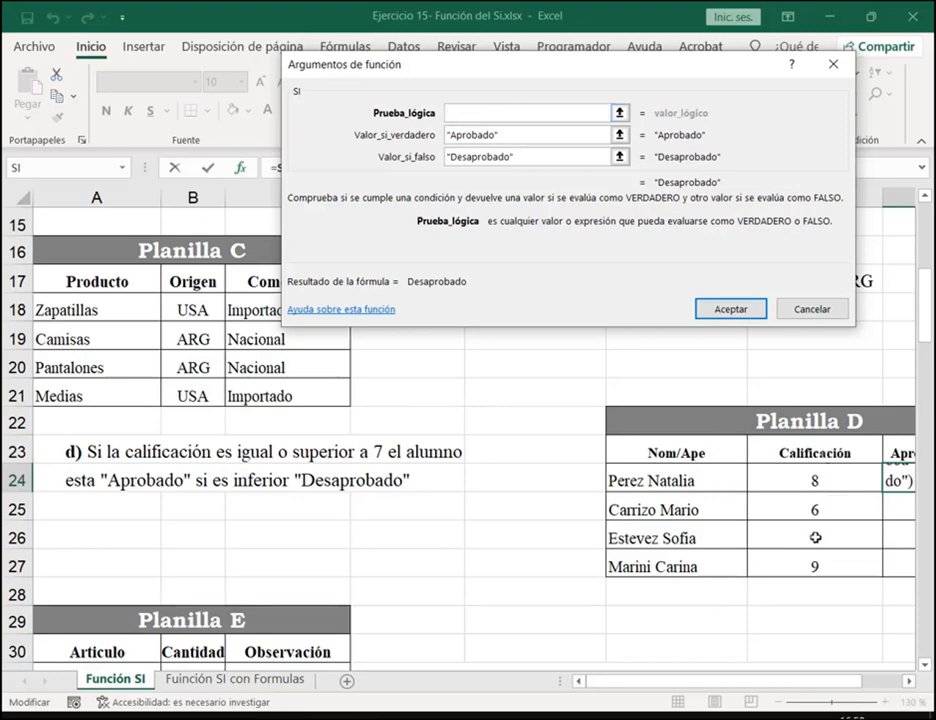
click(826, 477)
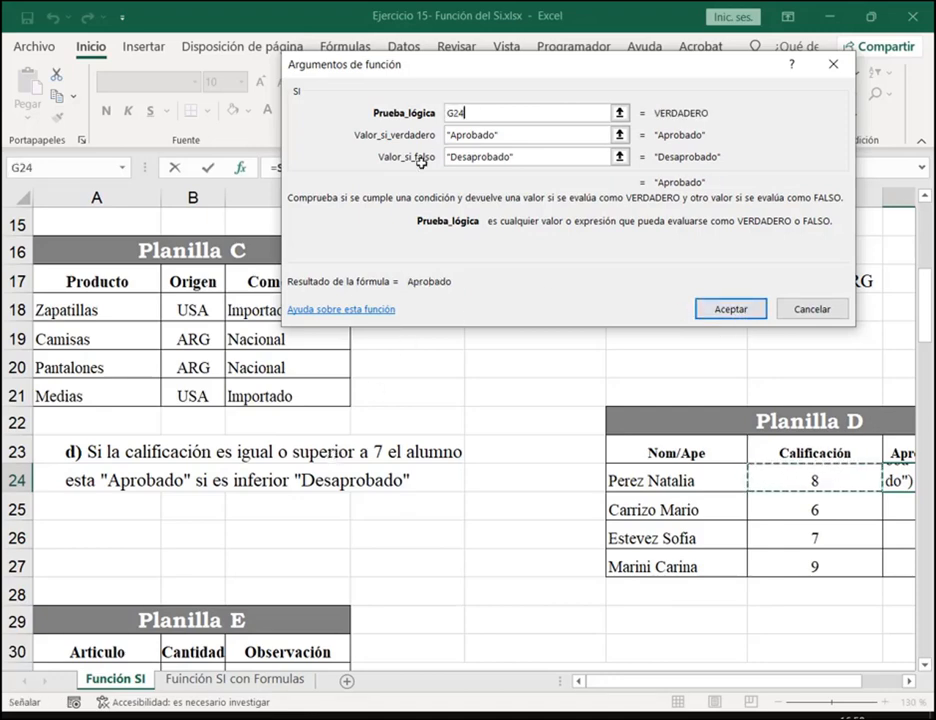
scroll(272, 341, up, 3)
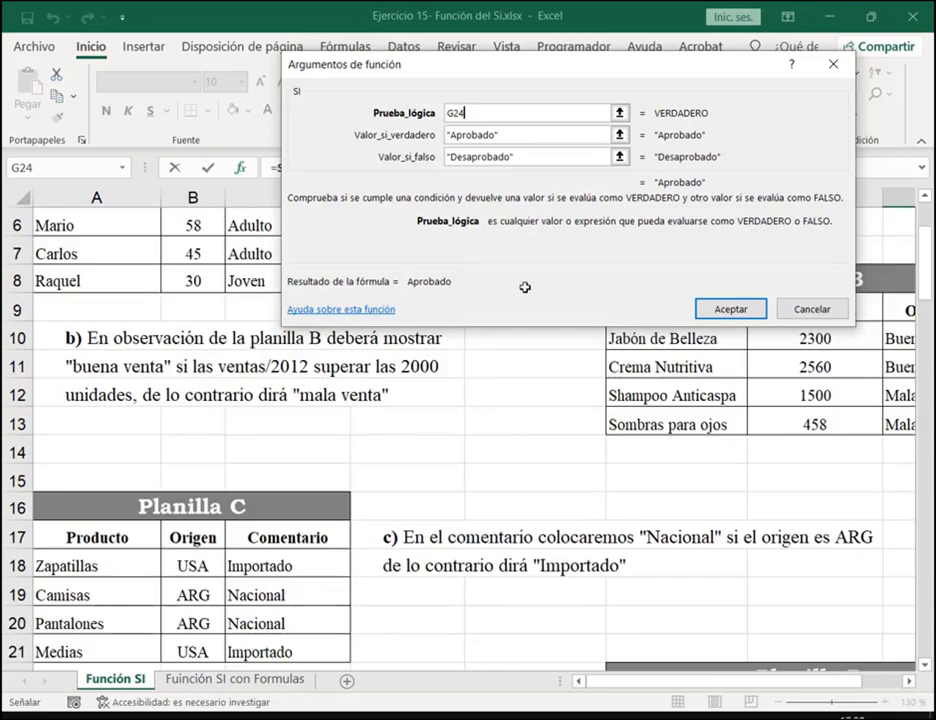
drag(643, 69, 624, 465)
scroll(544, 314, up, 2)
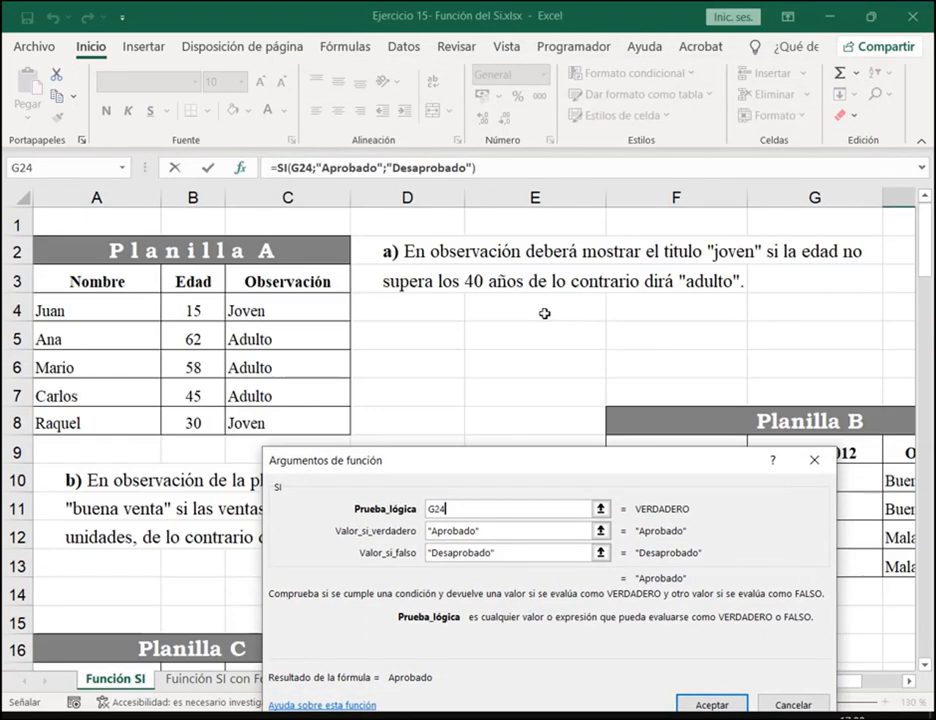
scroll(587, 291, down, 3)
scroll(587, 291, down, 3)
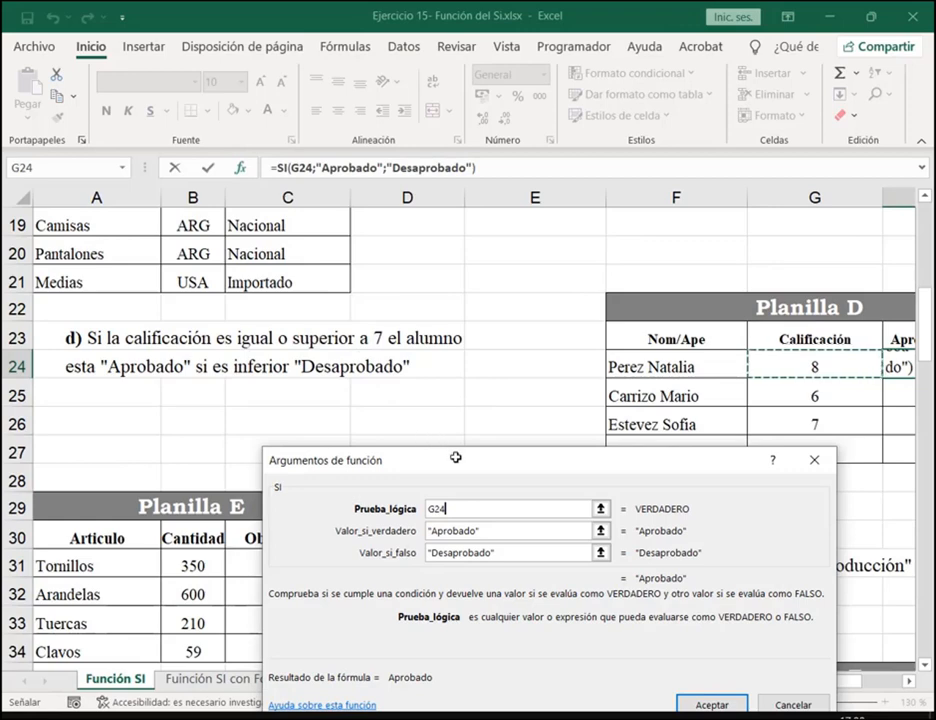
drag(456, 461, 480, 61)
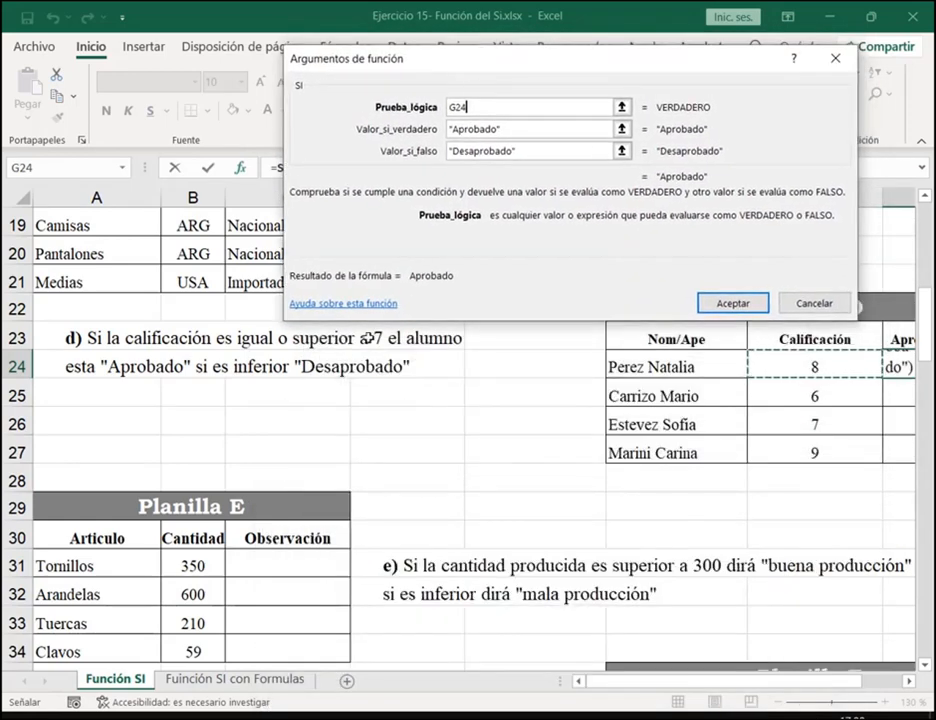
Try the operator "=>" after G24 in the logical test, and check the list of logical operators in the Notepad notes
click(480, 106)
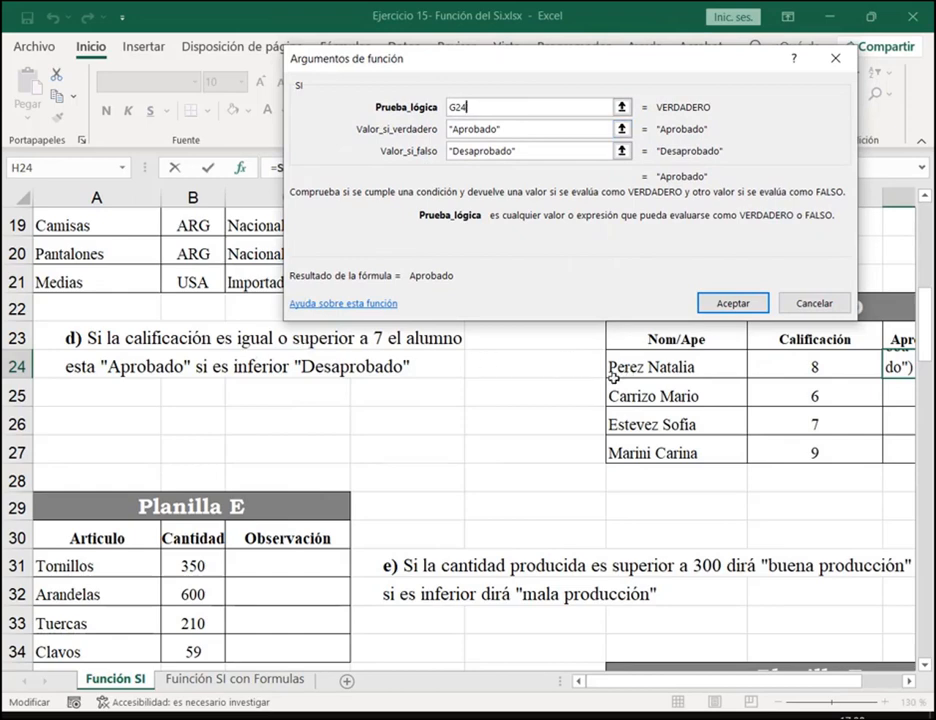
text(=>)
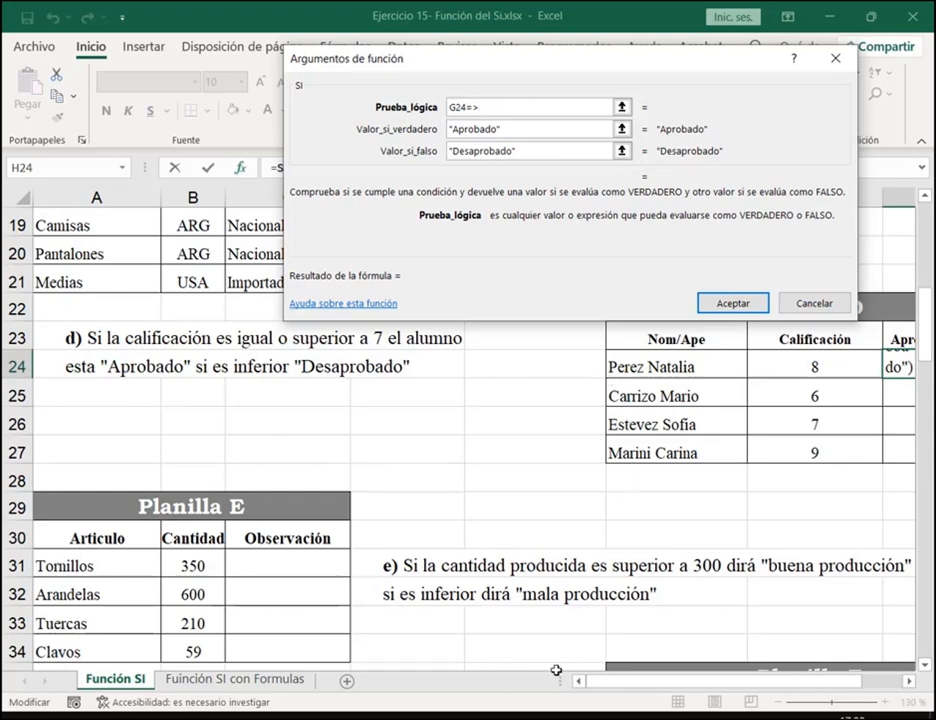
key(alt+Tab)
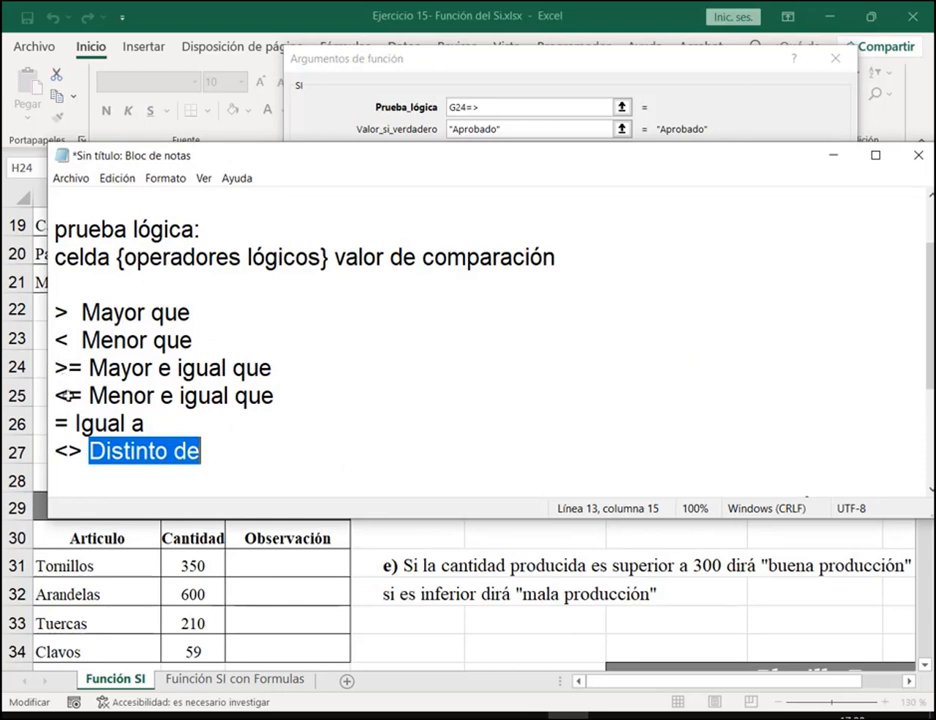
click(240, 445)
drag(50, 298, 89, 465)
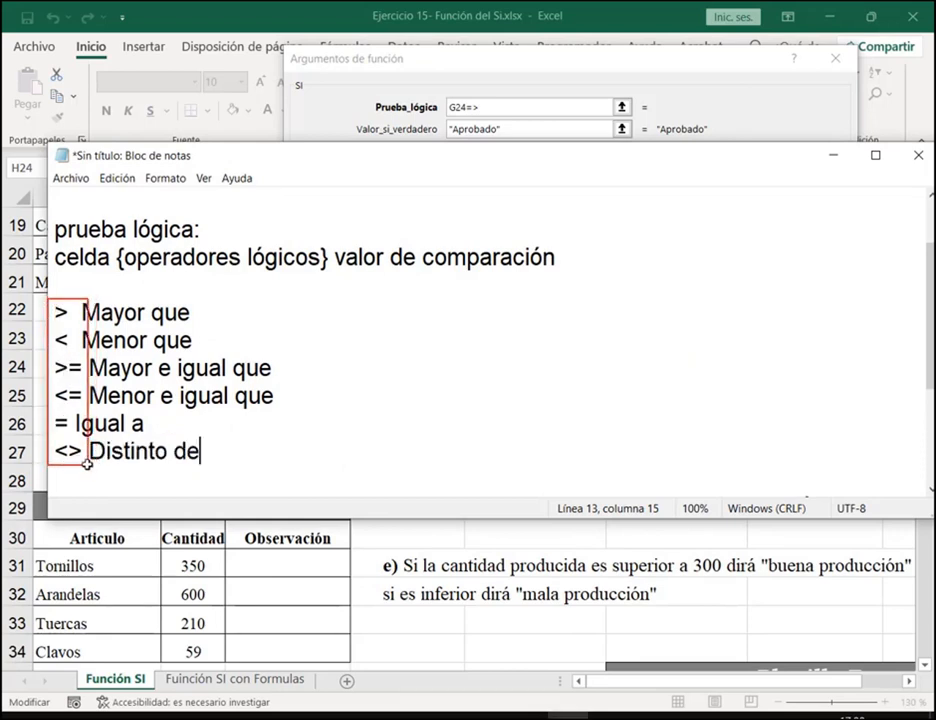
drag(80, 356, 110, 338)
key(Escape)
click(832, 155)
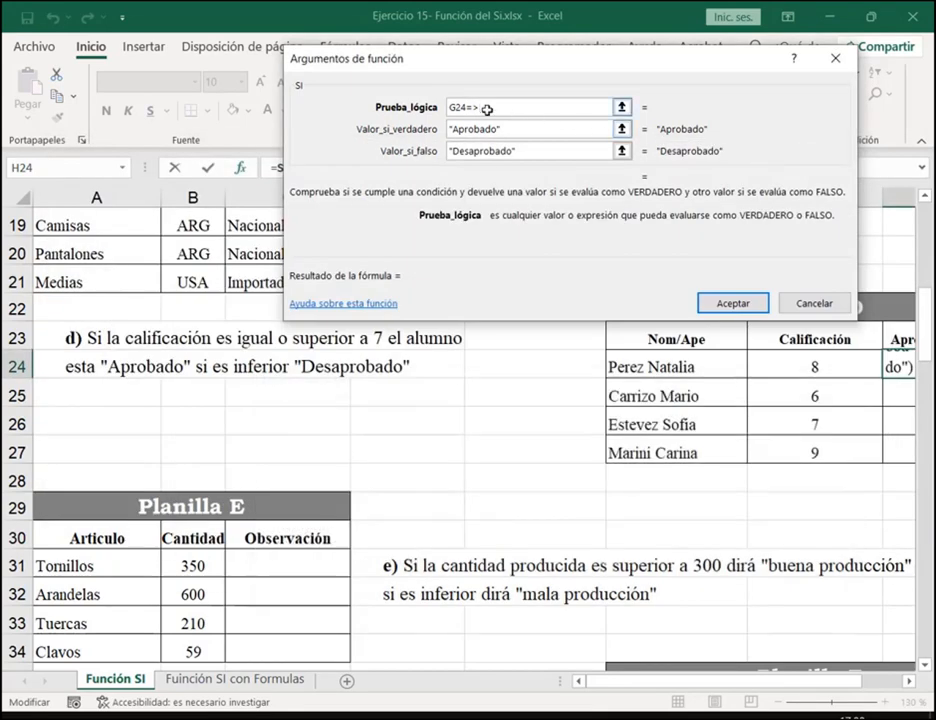
Correct the logical test to G24>=7, accept the SI function, and fill the formula down to H27
key(BackSpace)
text(>=7)
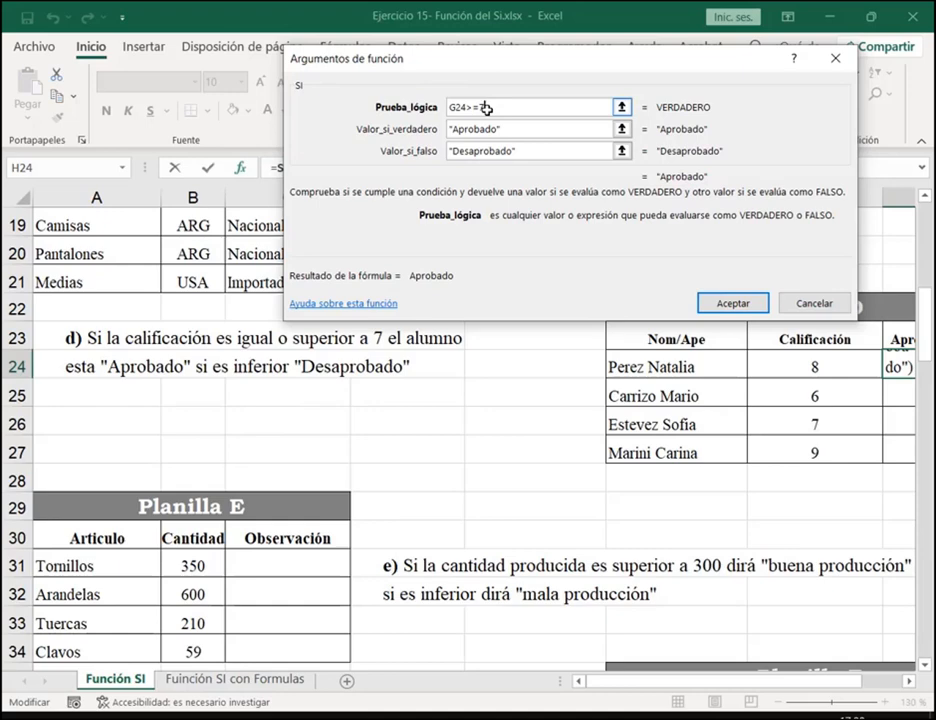
click(729, 303)
drag(886, 379, 870, 459)
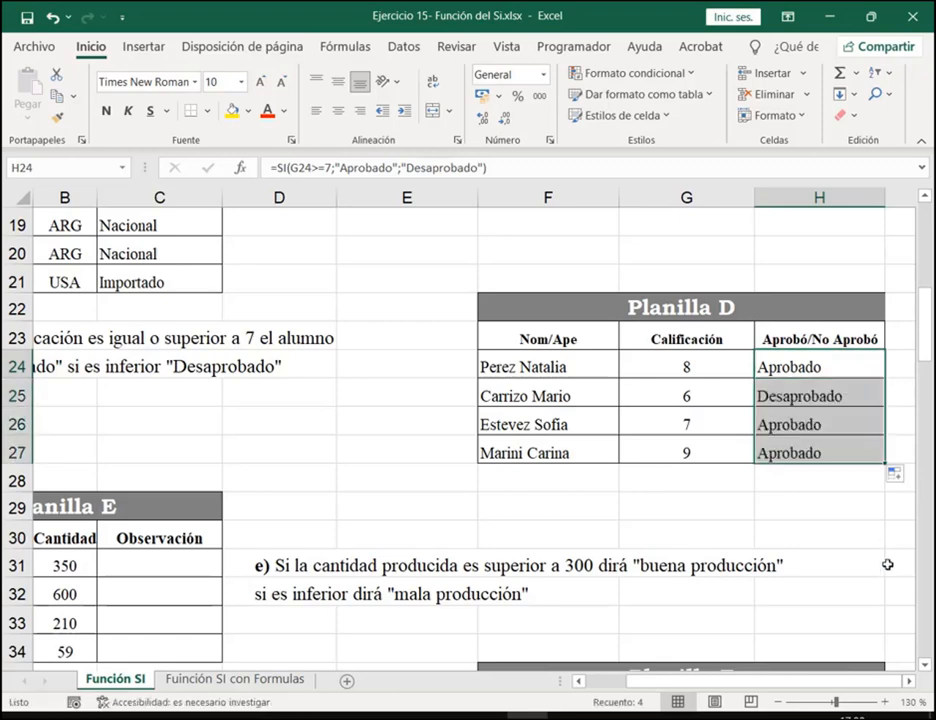
click(848, 545)
Remove the equals sign from H24's condition so it reads G24>7, and fill the formula down to H27
click(808, 368)
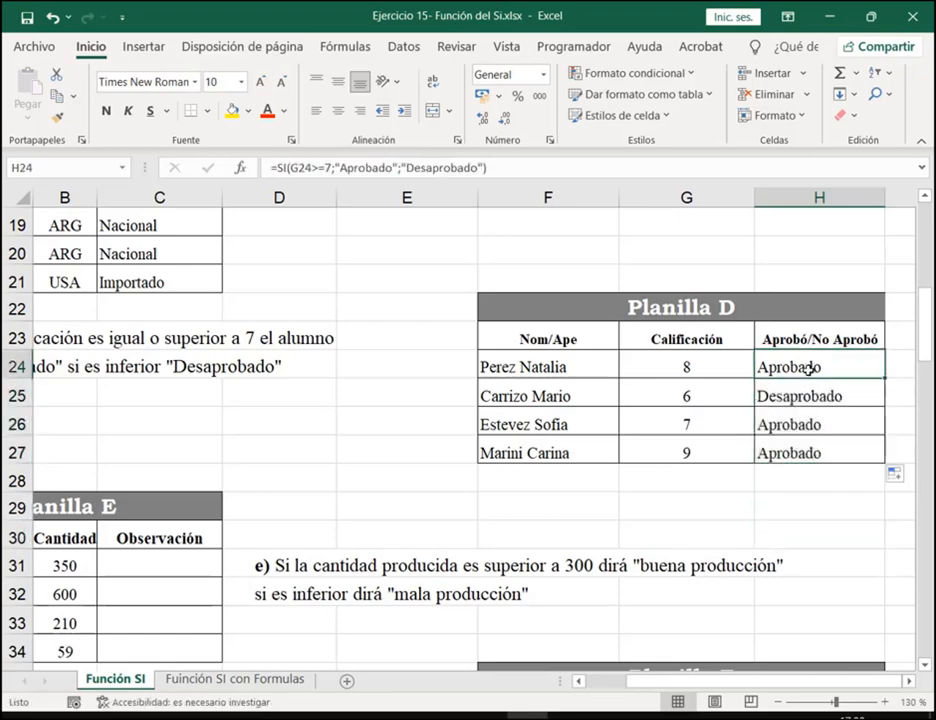
double_click(808, 366)
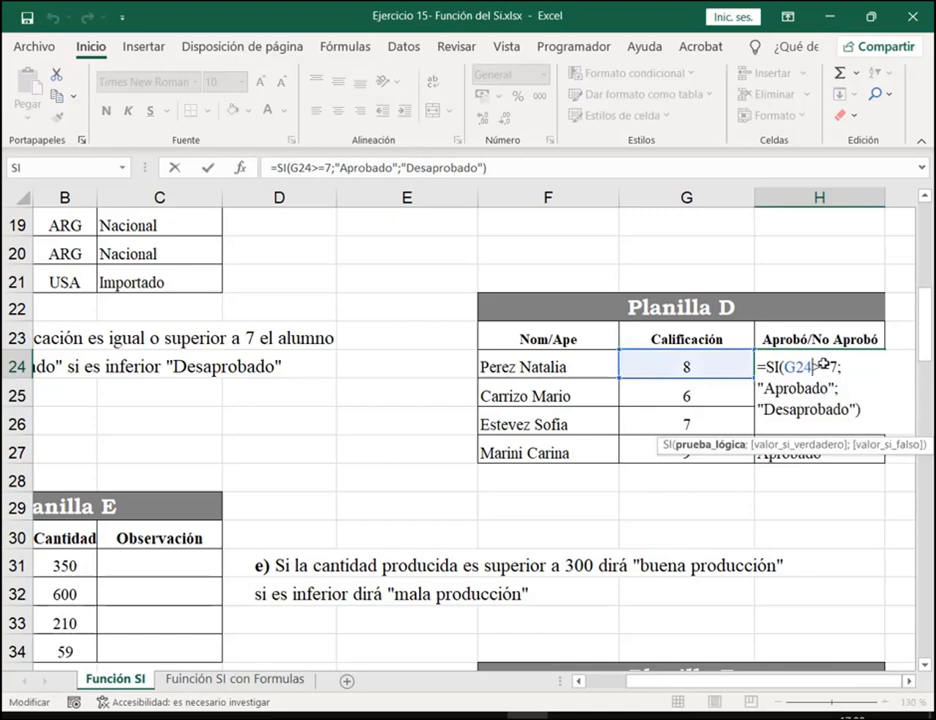
click(823, 365)
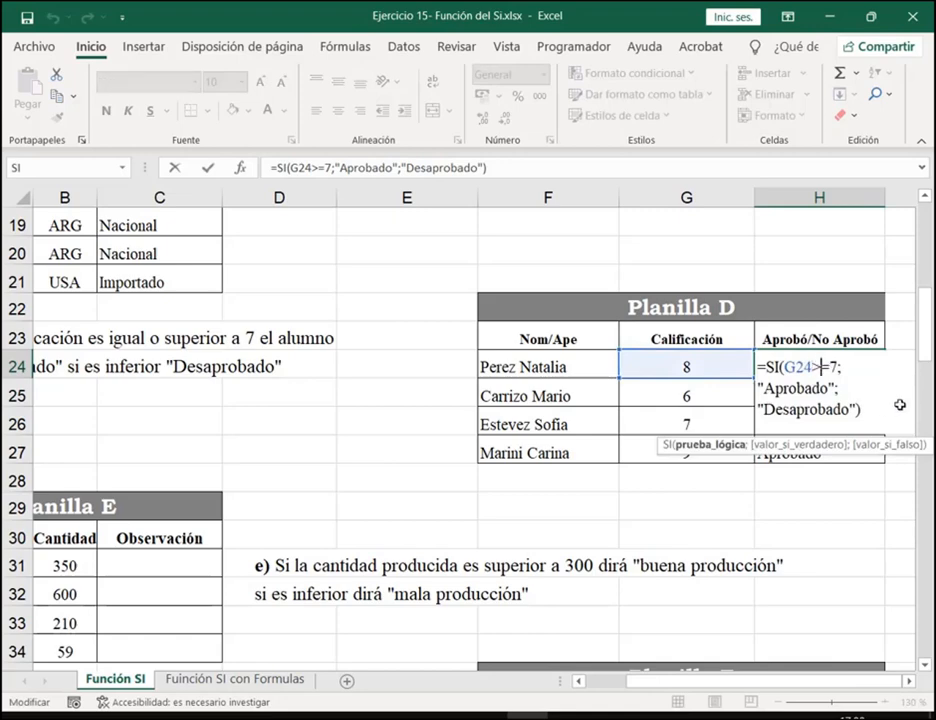
key(Delete)
key(Return)
click(878, 372)
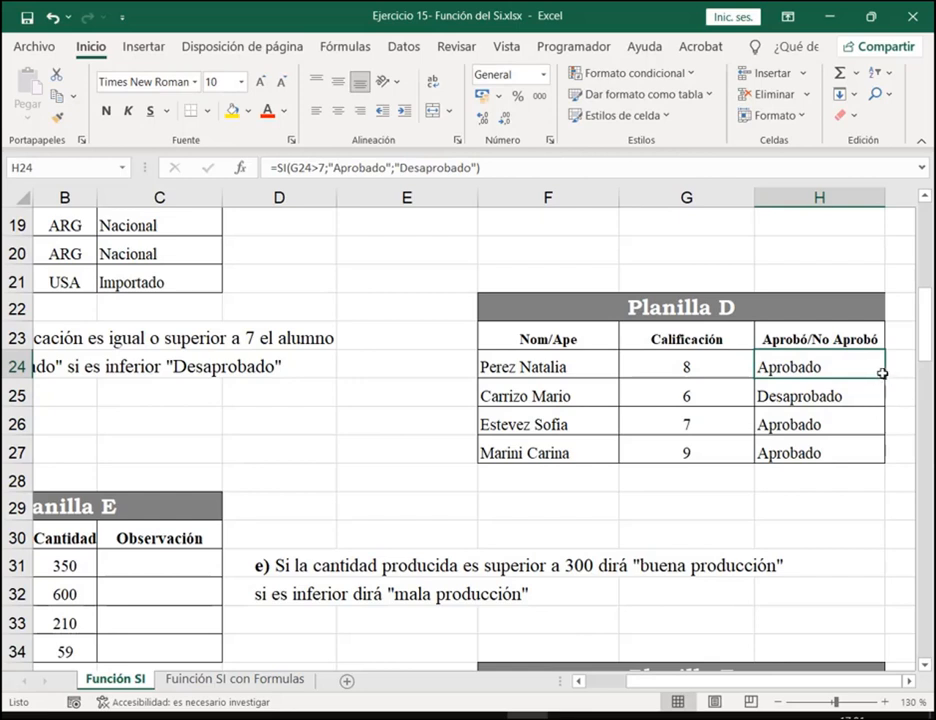
double_click(882, 373)
click(850, 553)
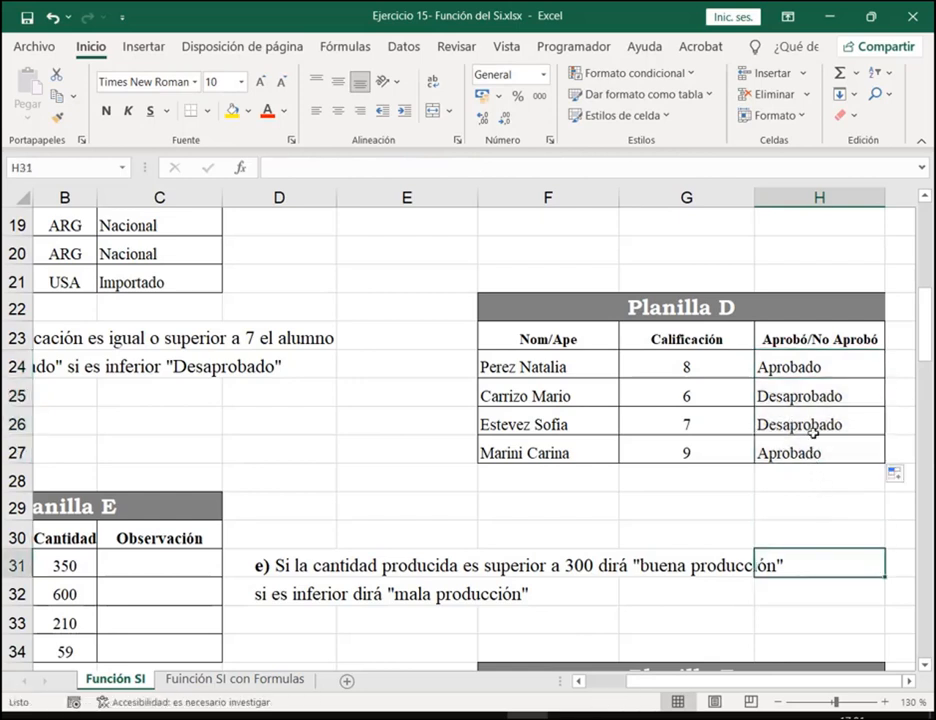
Examine the grade and result in row 26, try a grade of 7,5 in G26, and undo it
drag(770, 426, 710, 428)
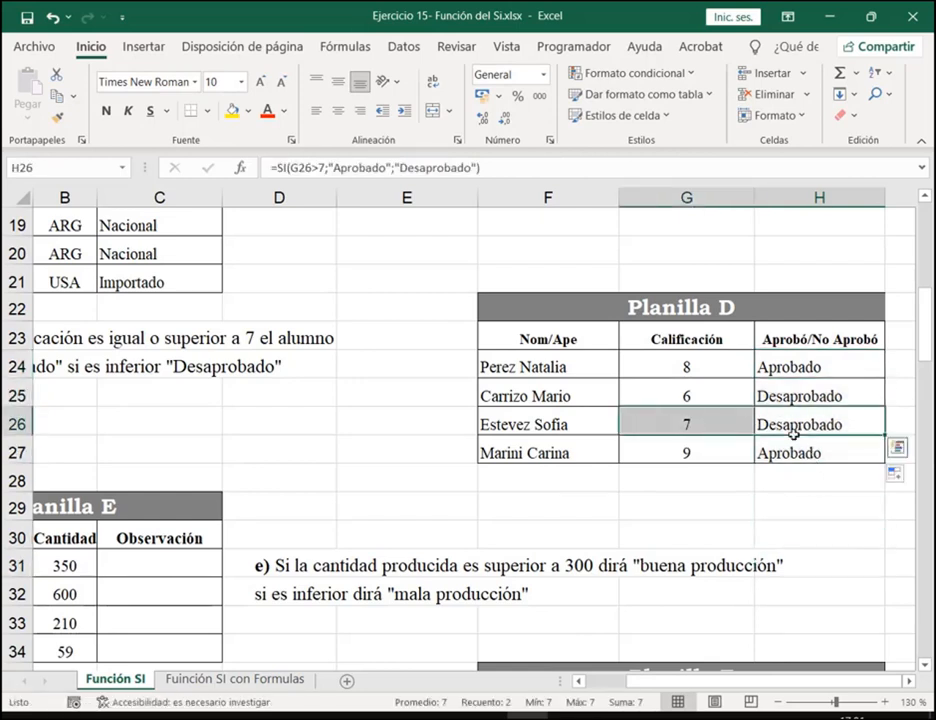
click(705, 418)
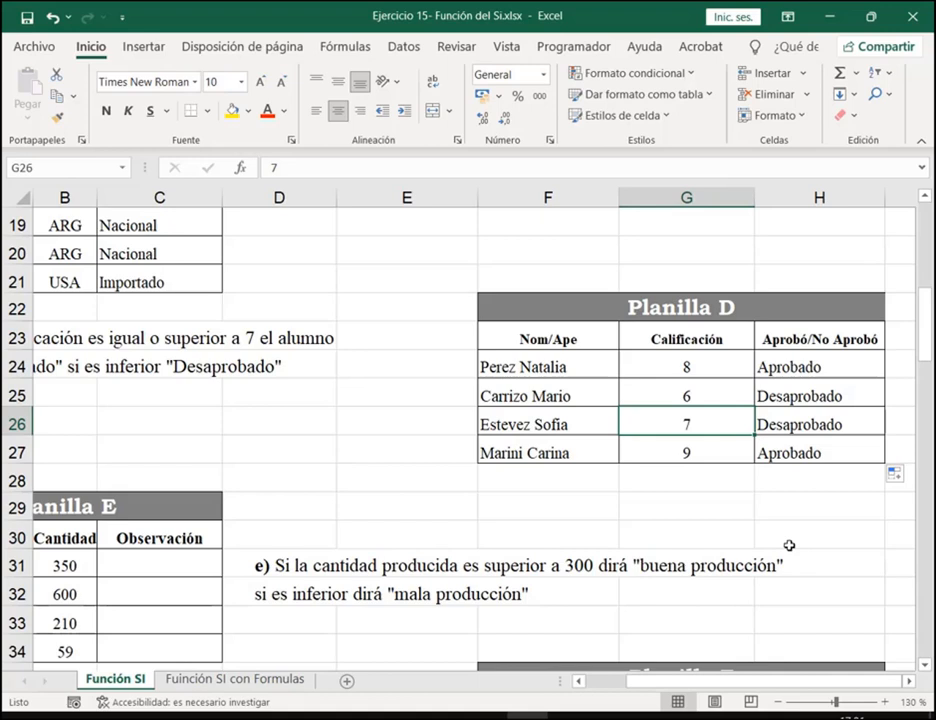
text(7,5)
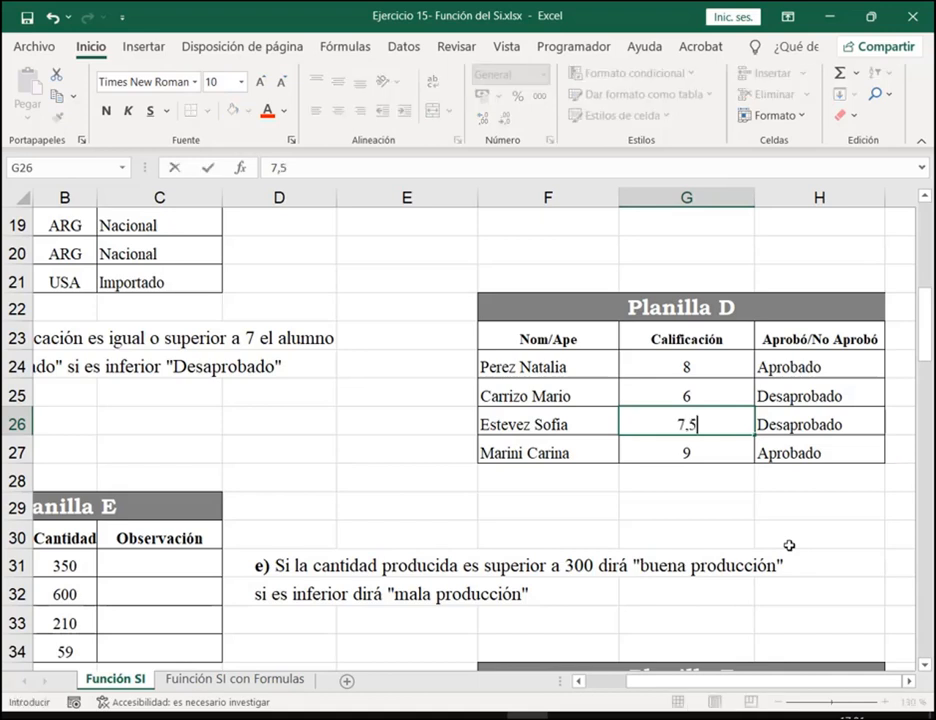
key(Return)
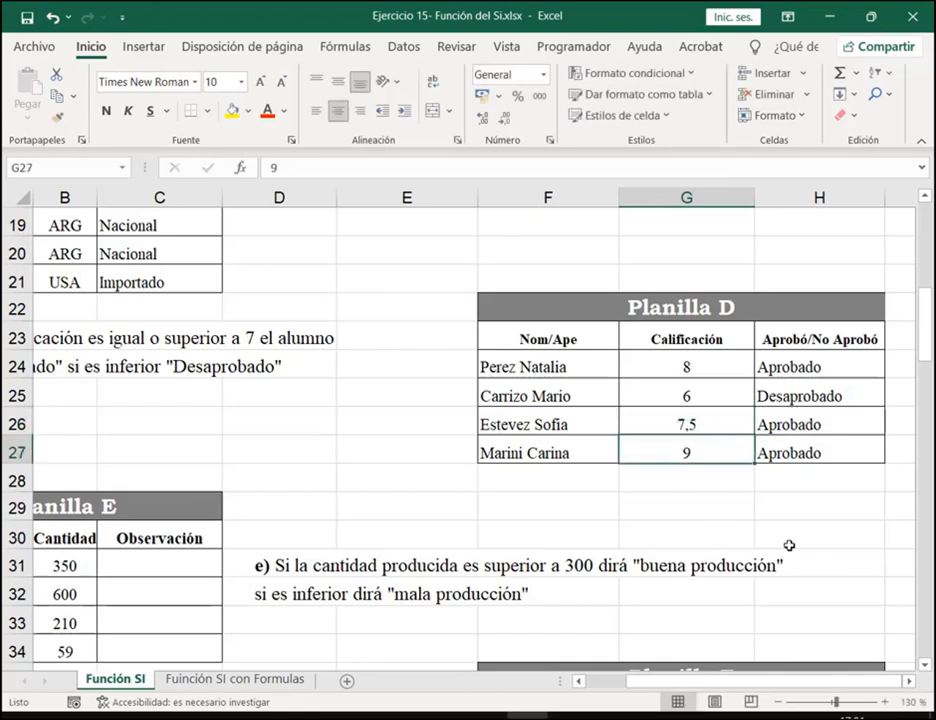
key(ctrl+z)
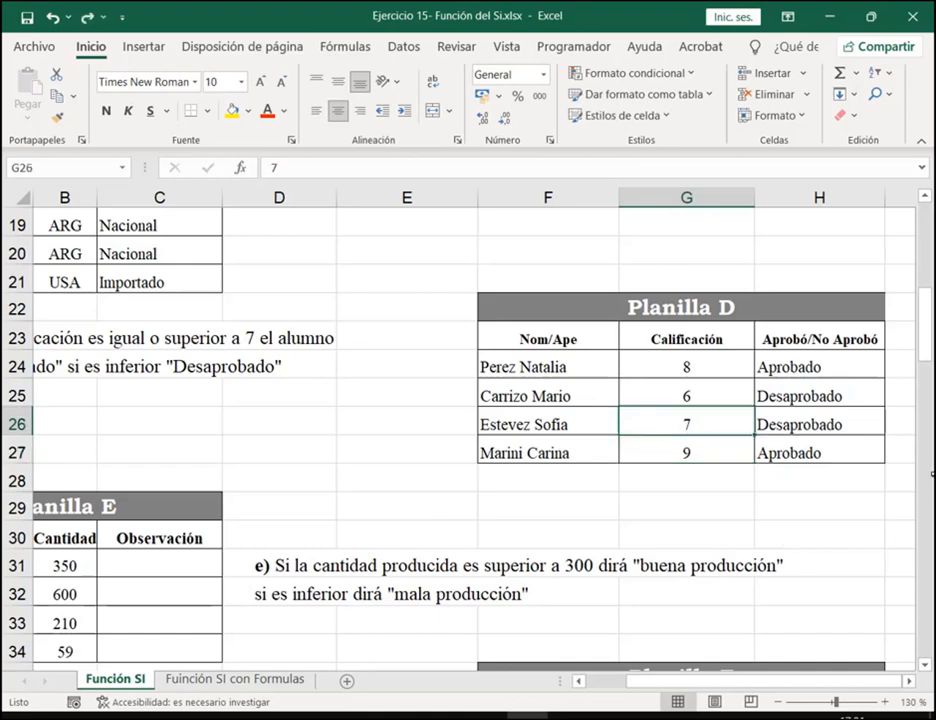
Restore the condition G24>=7 in H24's formula, and fill it down to H27
double_click(779, 368)
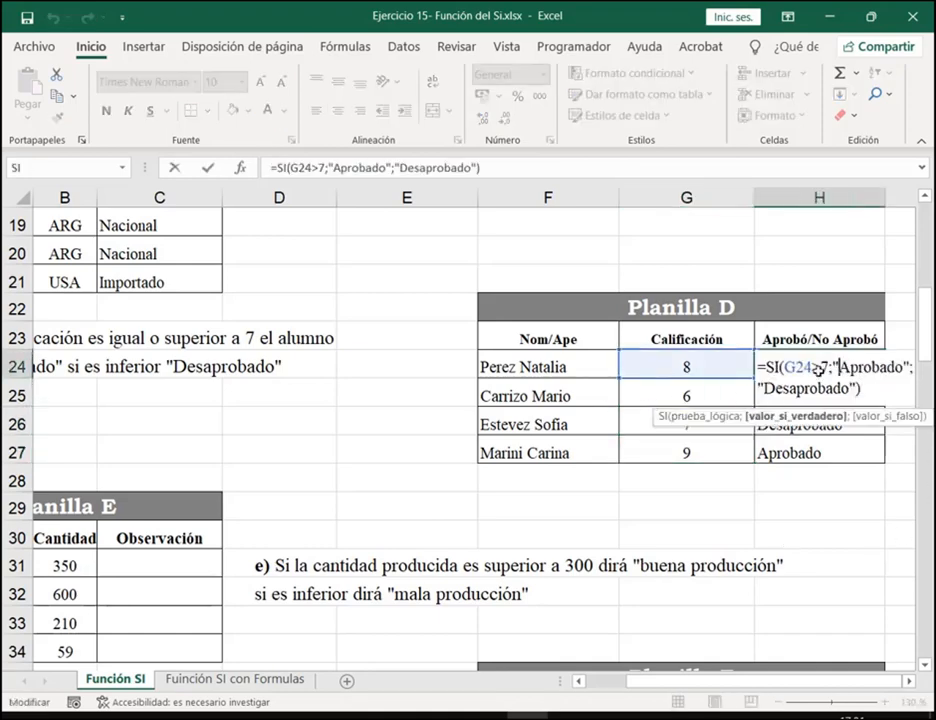
click(819, 368)
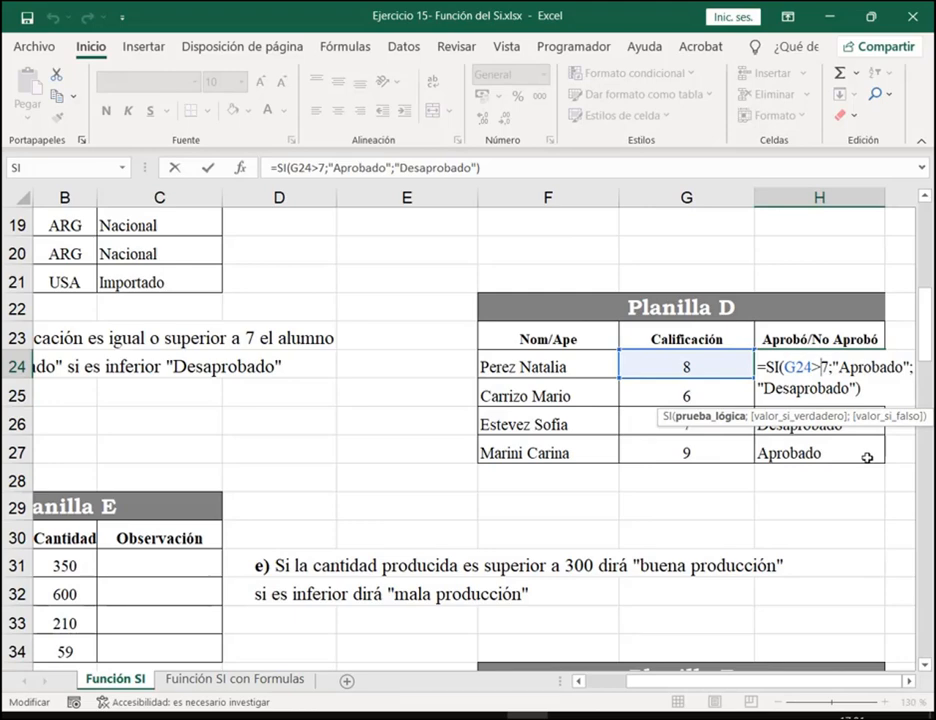
text(=)
key(Return)
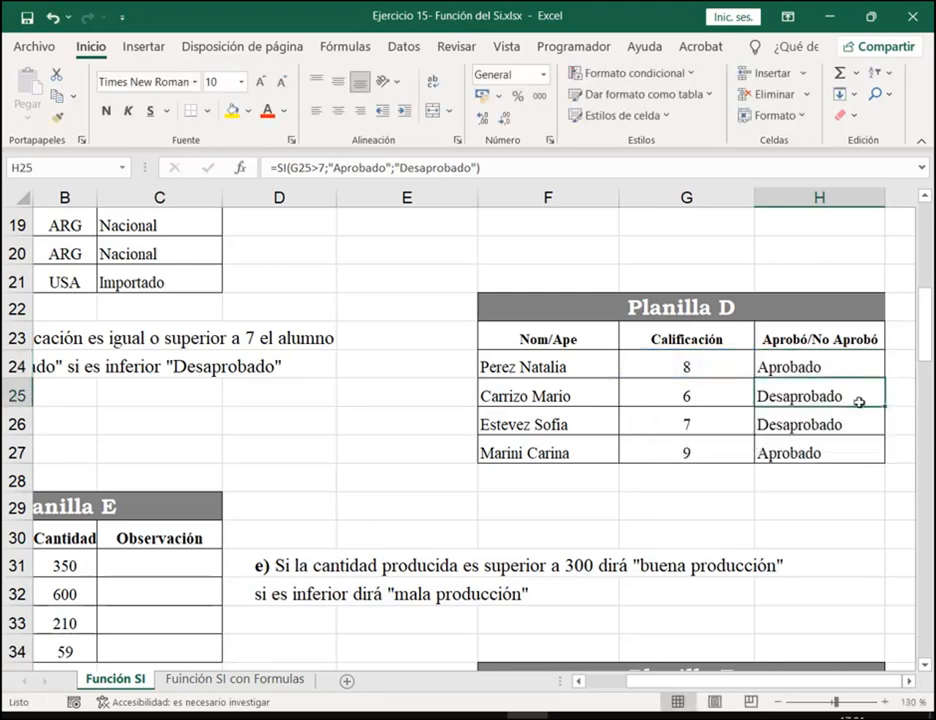
click(859, 357)
double_click(882, 378)
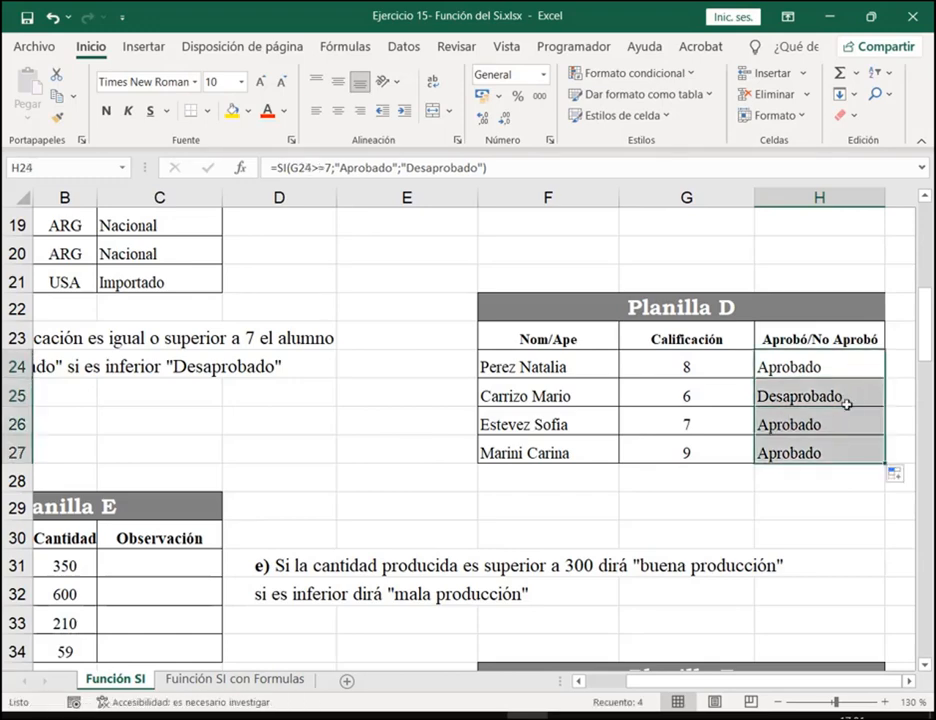
Compare the conditions in the H24 and H26 formulas, undoing the last fill in between, and close both without edits
click(825, 361)
double_click(825, 361)
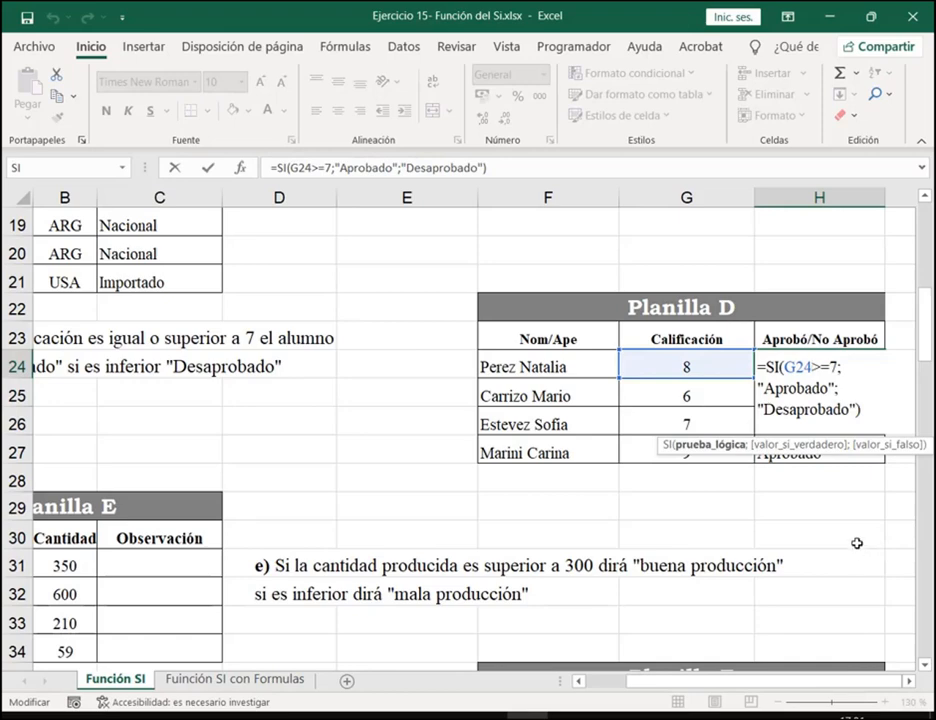
key(Escape)
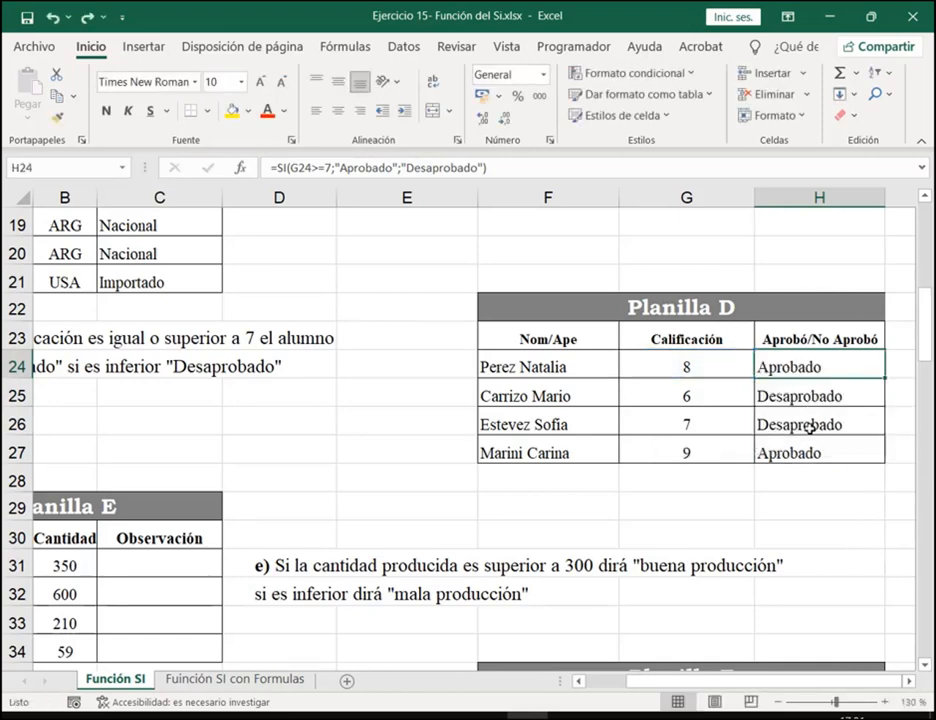
click(810, 427)
double_click(811, 427)
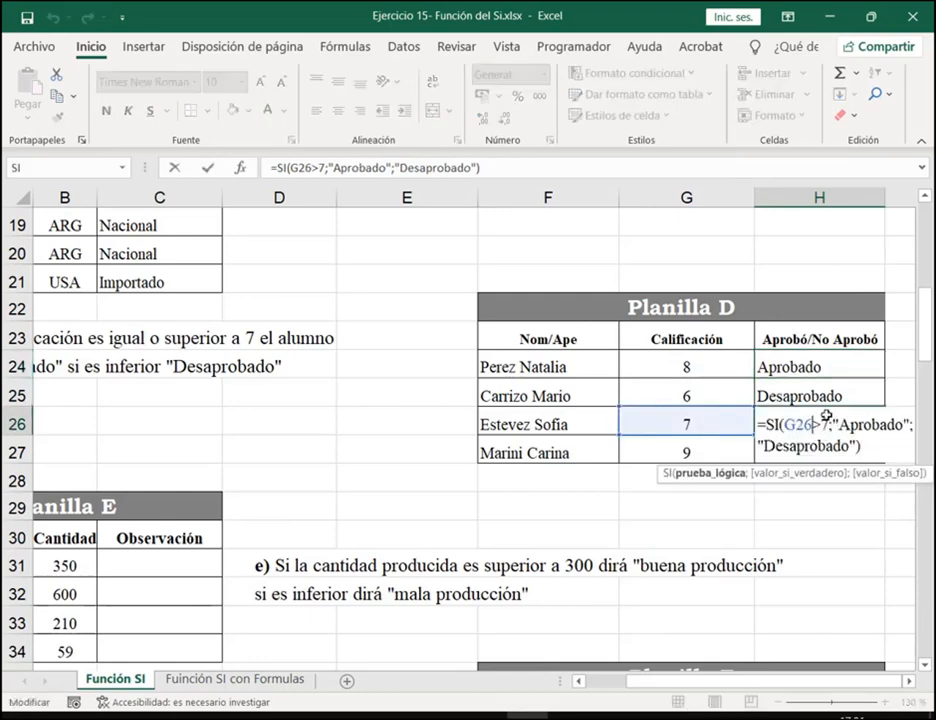
key(Escape)
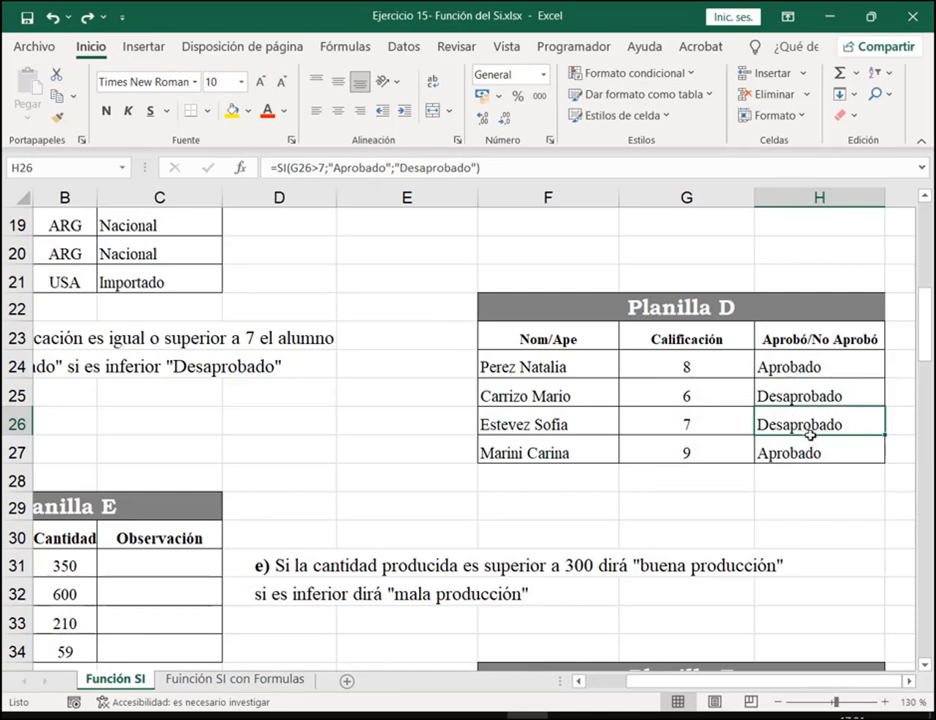
Review the formula in H24, confirm it without changes, and fill it down again through H27
click(776, 368)
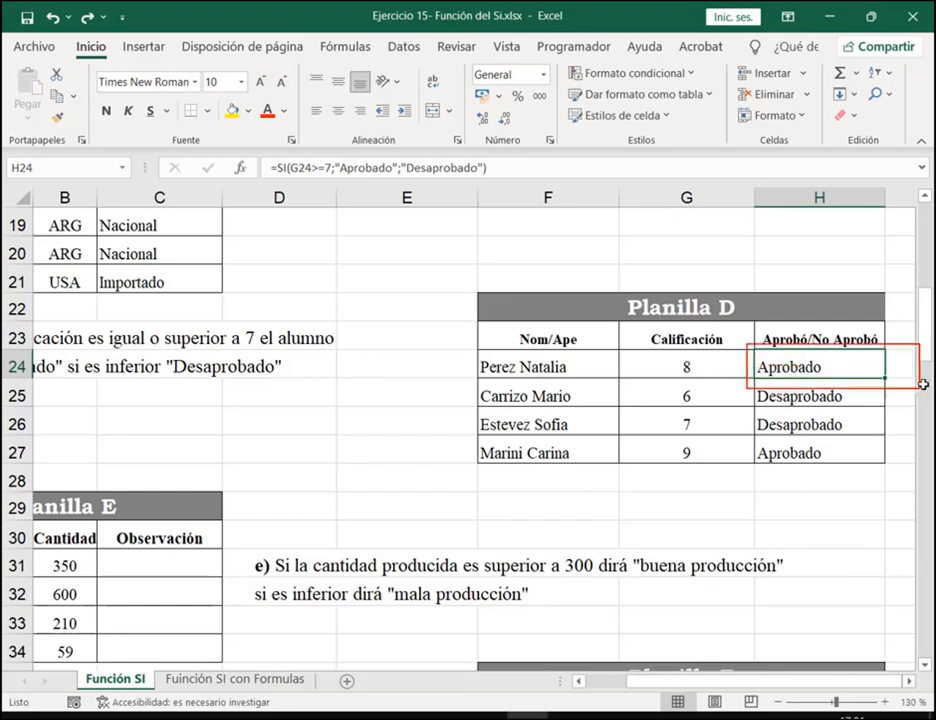
double_click(832, 364)
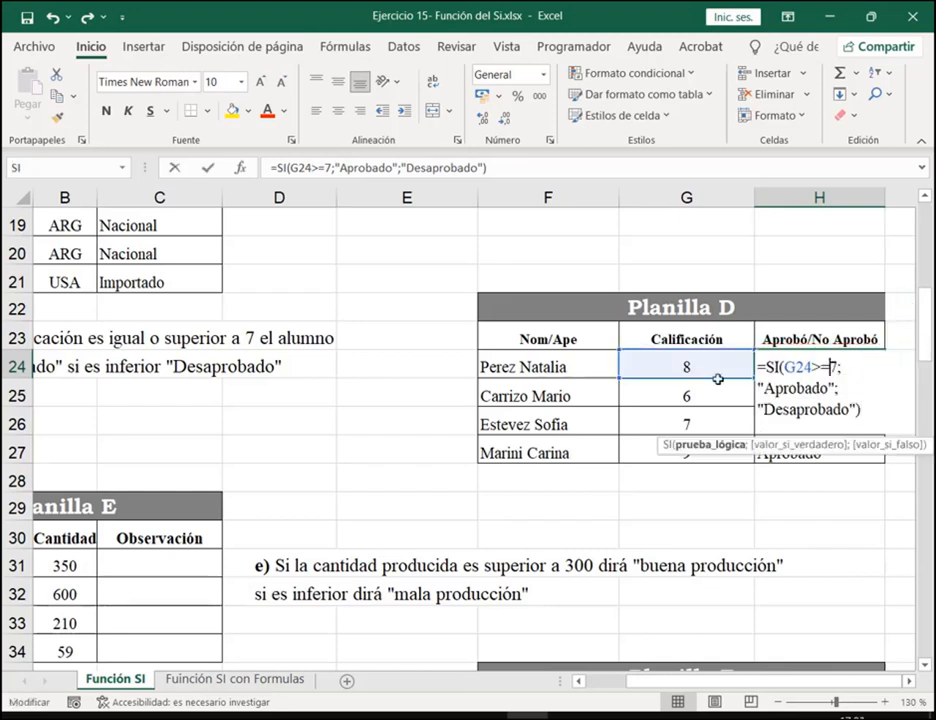
key(Return)
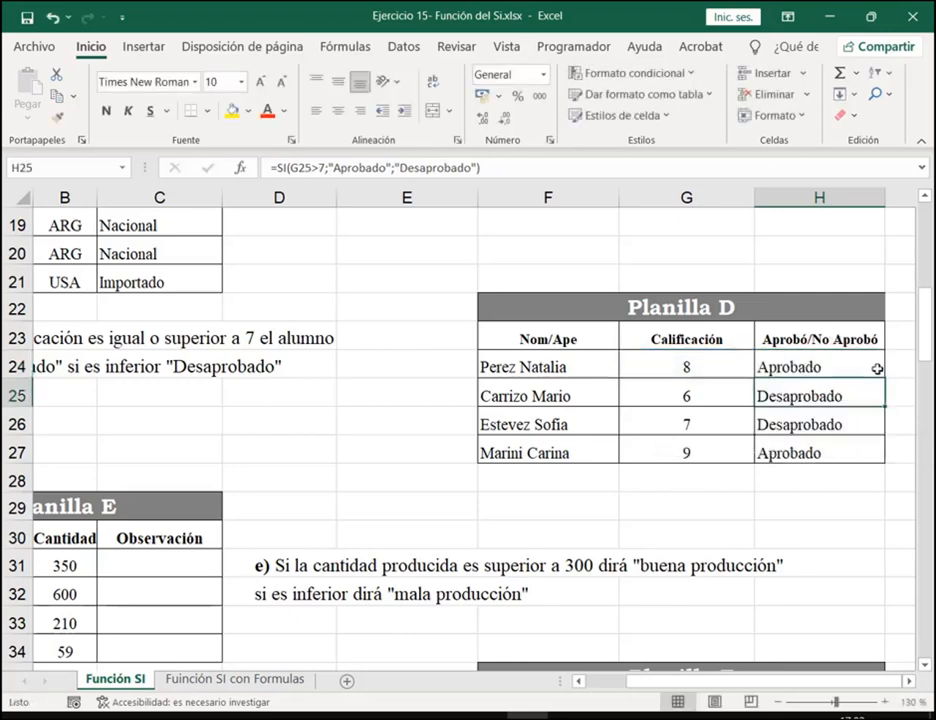
click(880, 373)
double_click(881, 375)
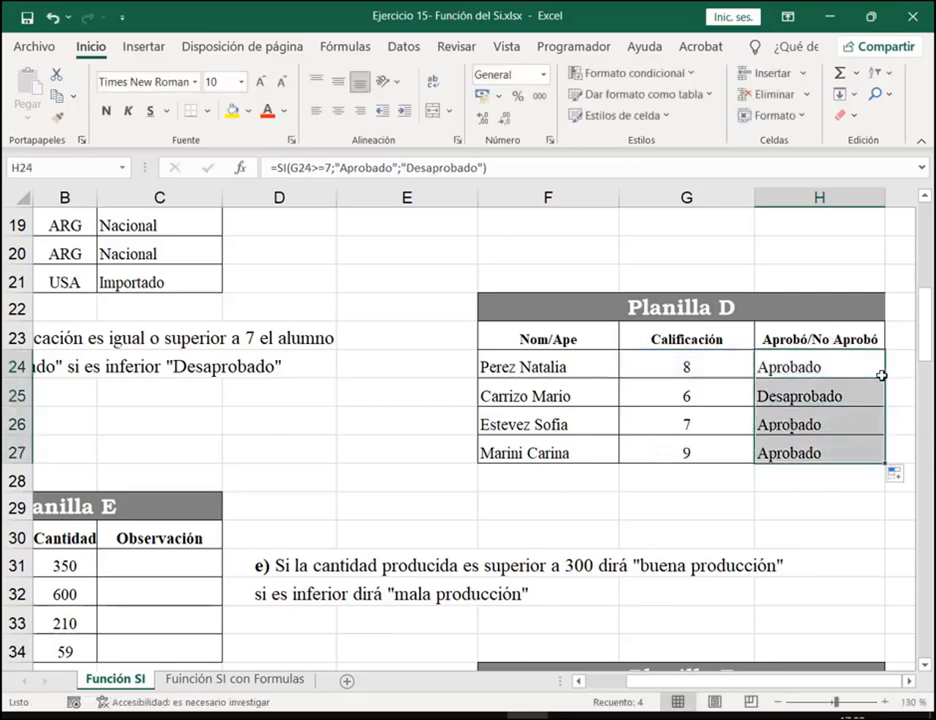
Review the condition in H26's formula and close it without edits
click(817, 429)
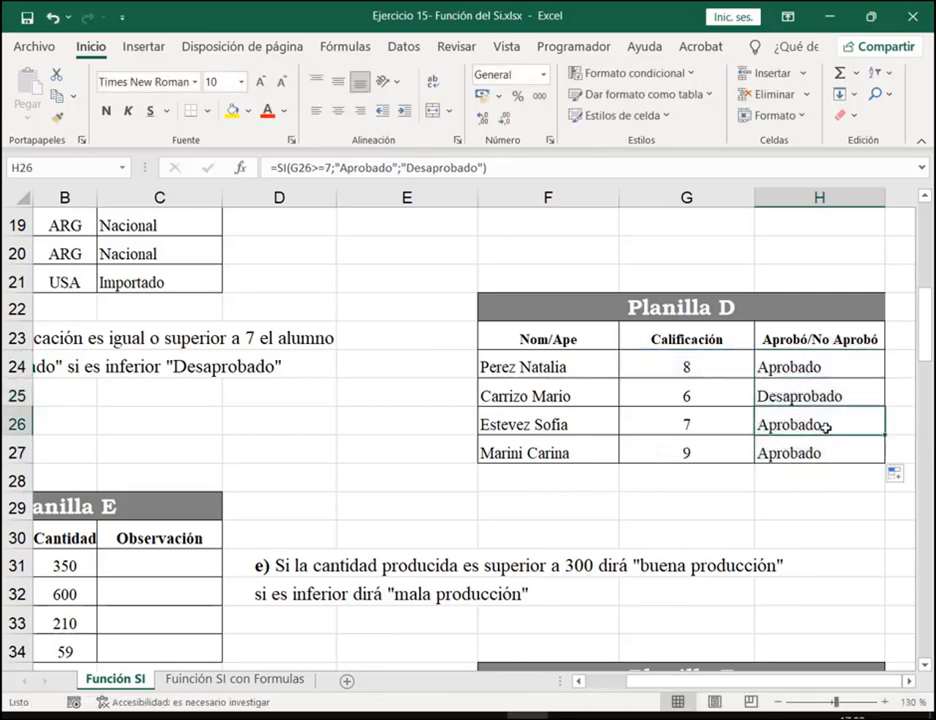
double_click(826, 428)
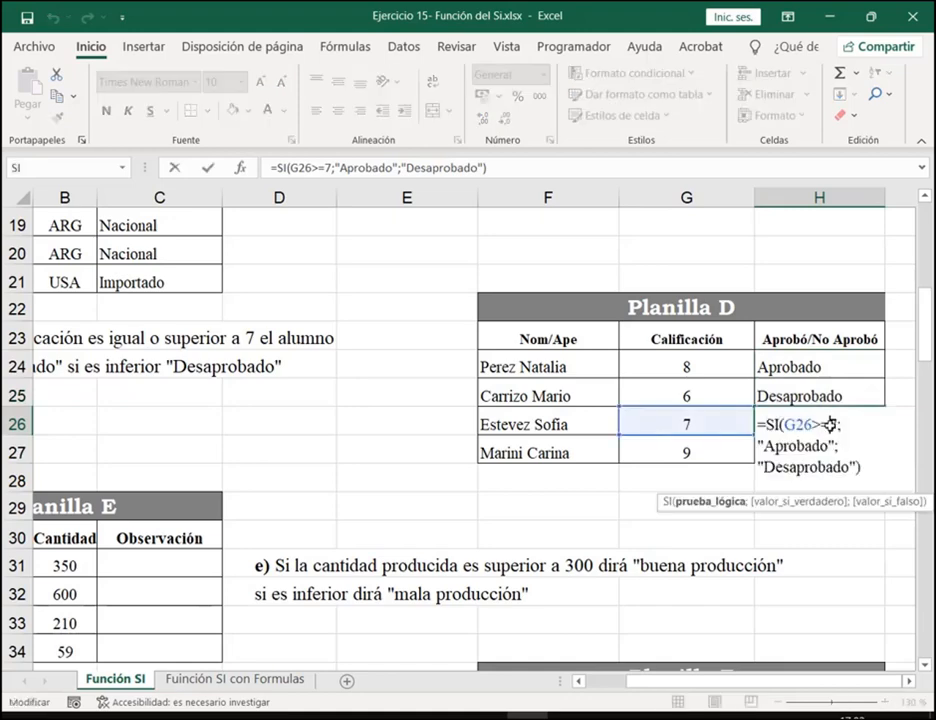
key(Escape)
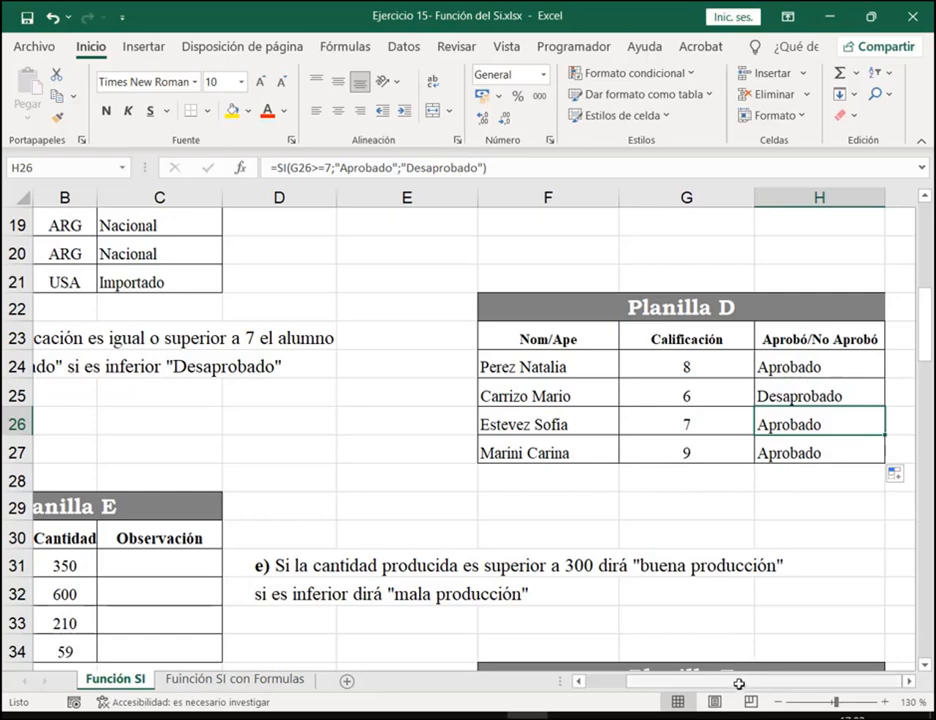
Check the call's messages in Google Meet, and return to the Excel workbook at exercise e) and Planilla E
drag(741, 680, 647, 680)
scroll(608, 509, down, 2)
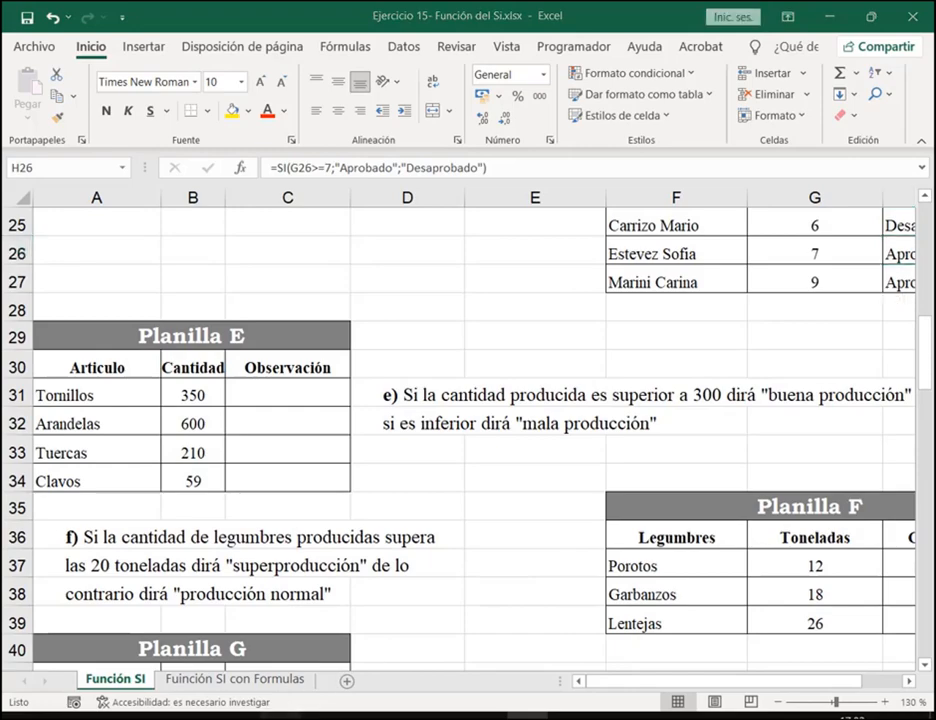
click(180, 661)
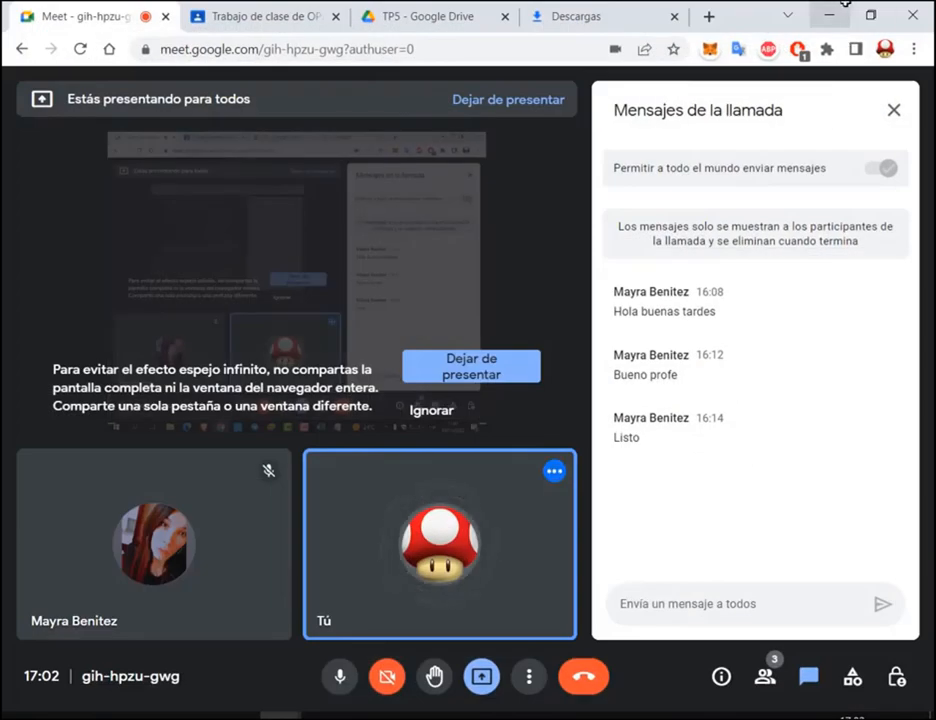
click(838, 4)
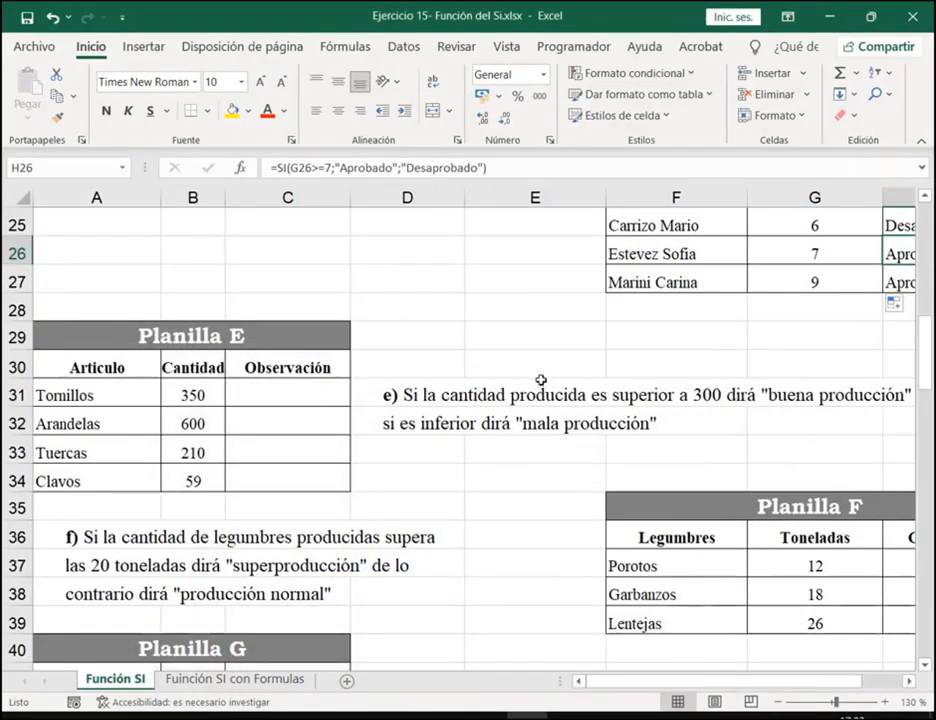
scroll(545, 444, down, 1)
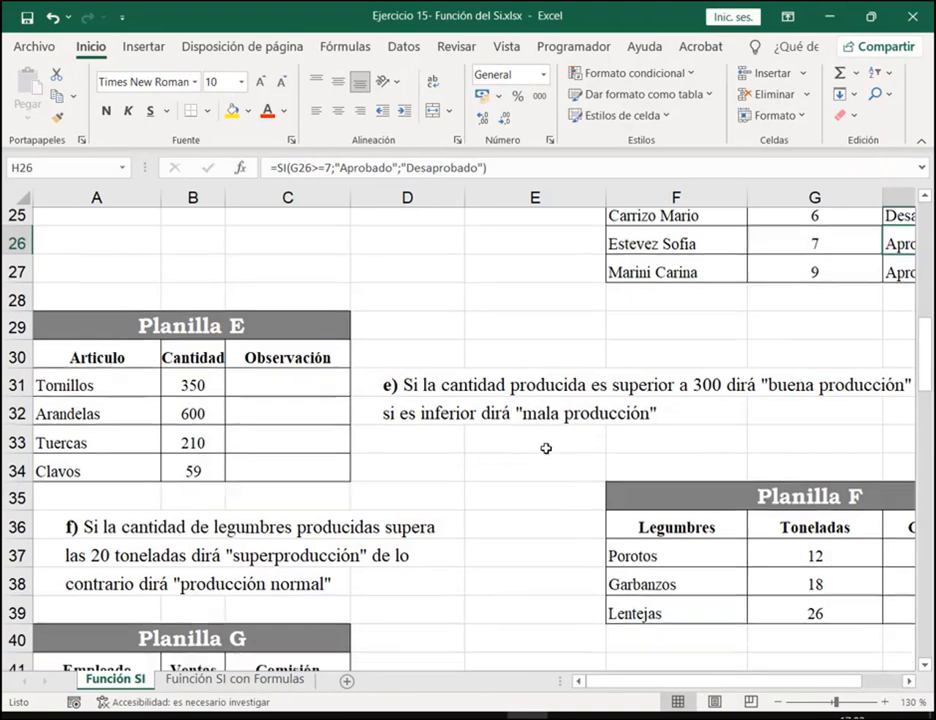
Start an SI function in C31 of Planilla E, and place its arguments dialog clear of exercise e)'s text
click(283, 309)
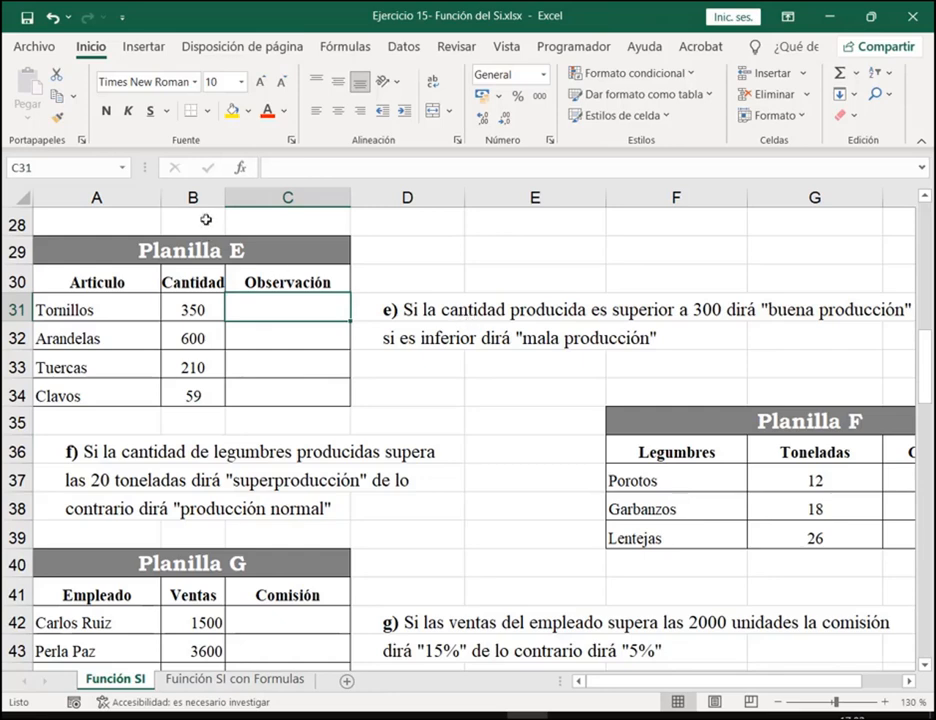
click(250, 170)
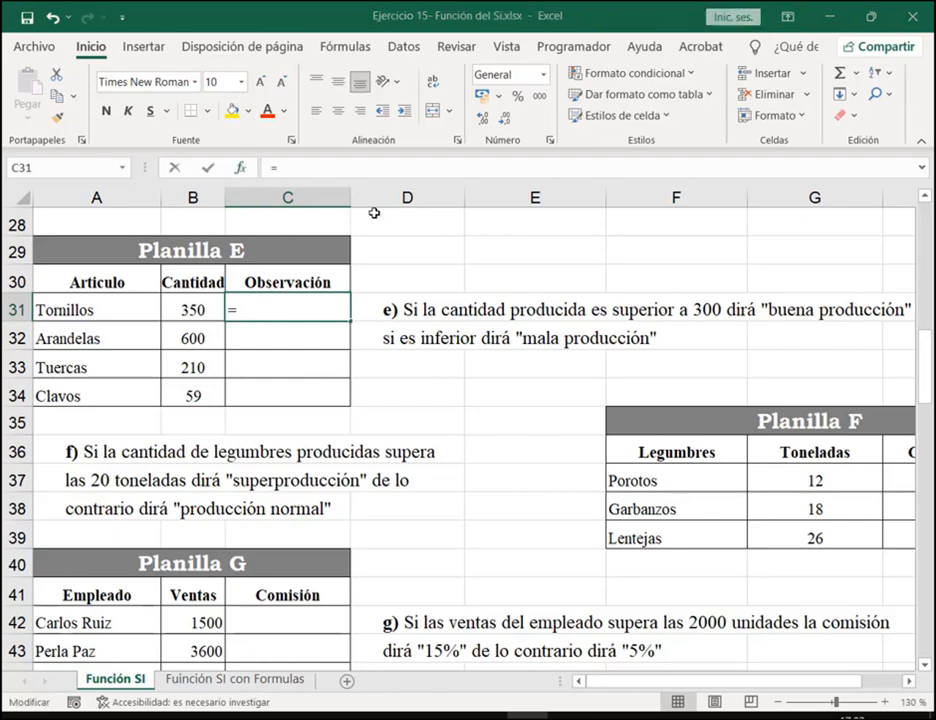
click(648, 338)
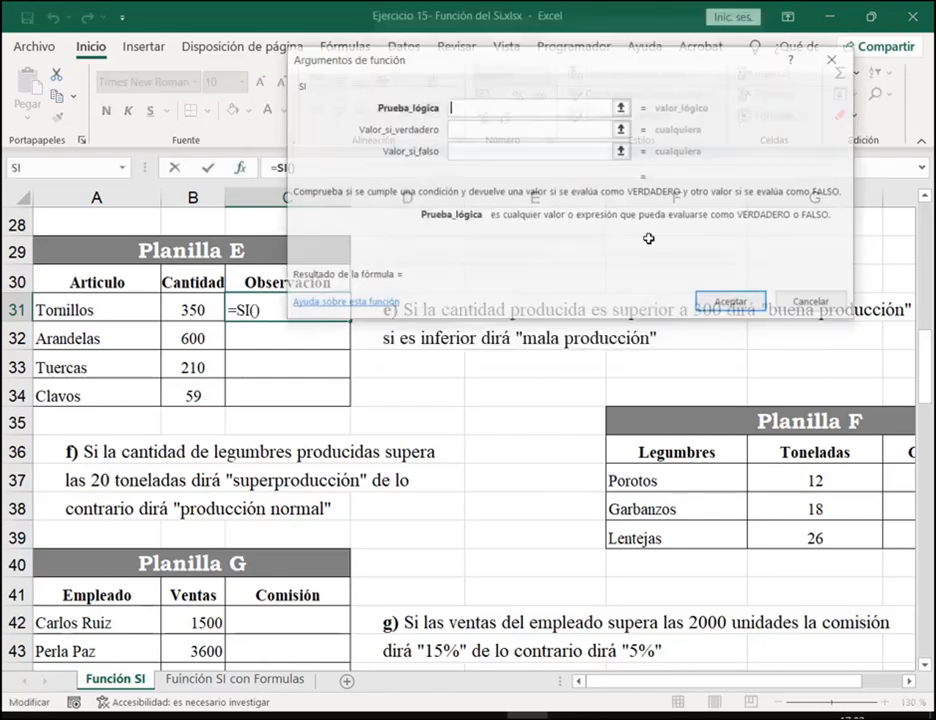
drag(600, 52, 602, 420)
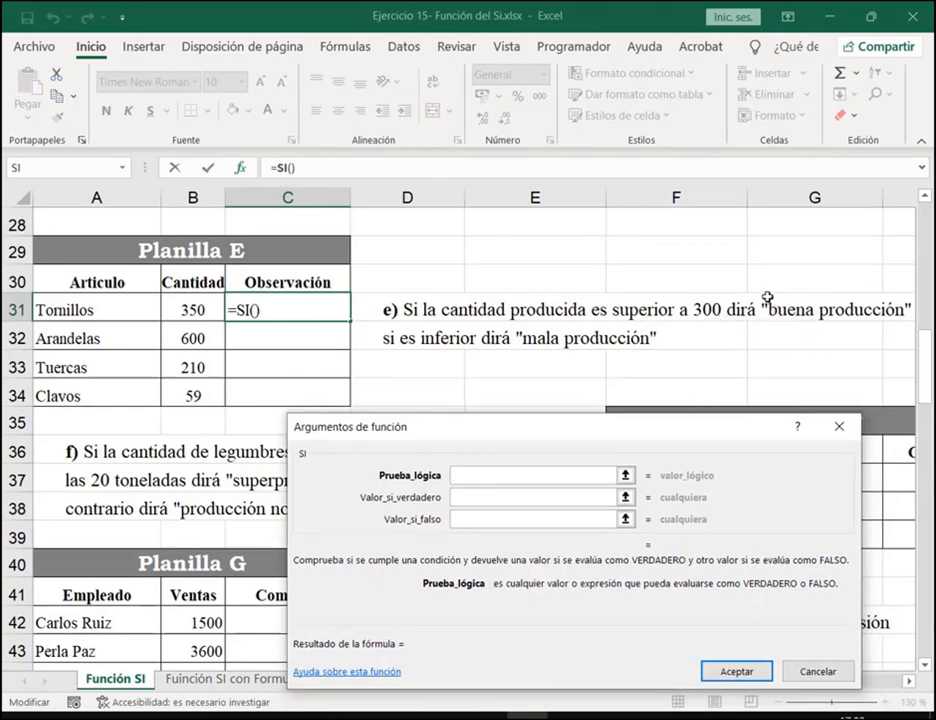
drag(757, 291, 911, 320)
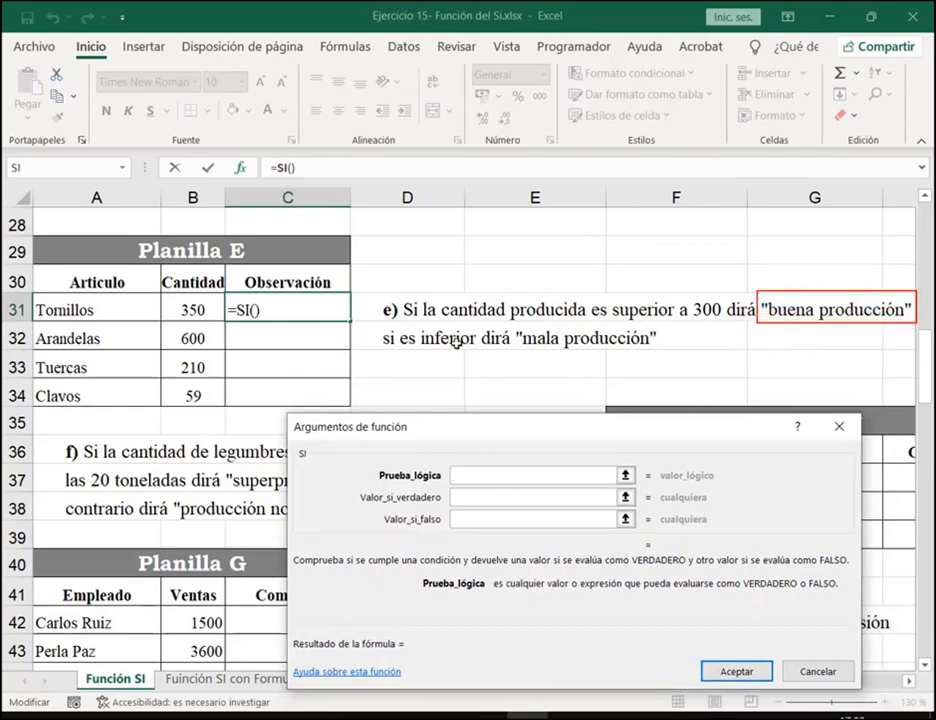
drag(512, 326, 678, 350)
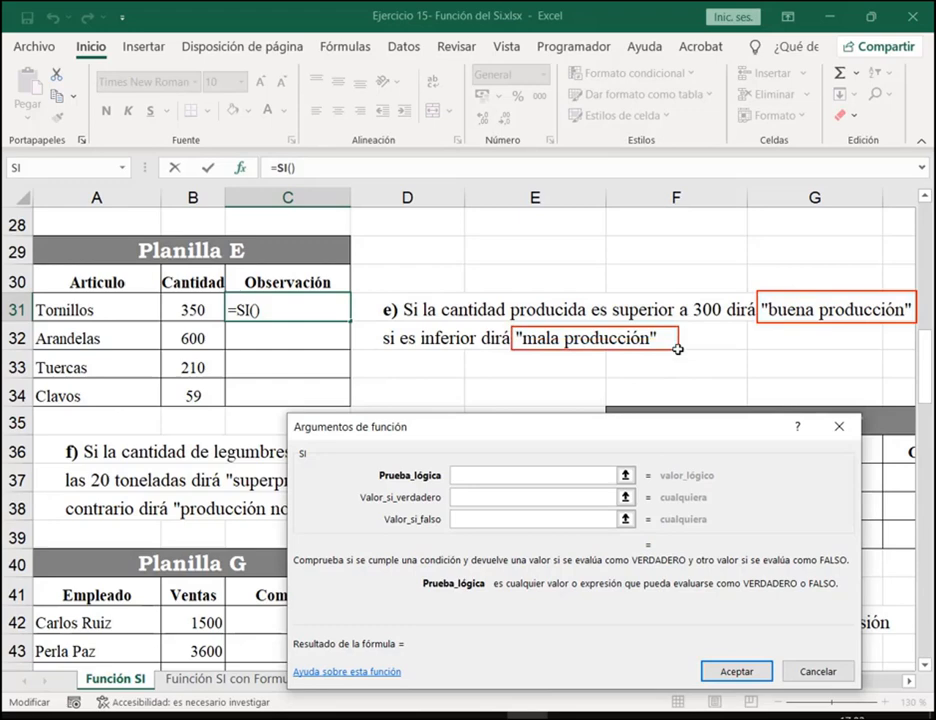
key(Escape)
Set the SI function's value if true to "Buena producción" and its value if false to "Mala producción"
click(541, 496)
text(")
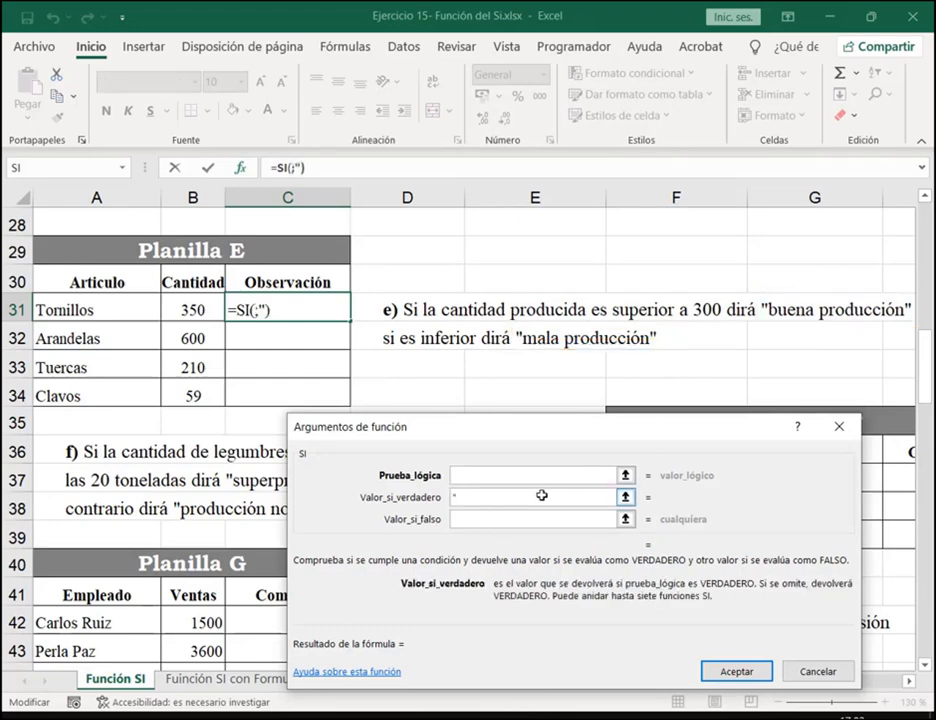
text(Buena produc)
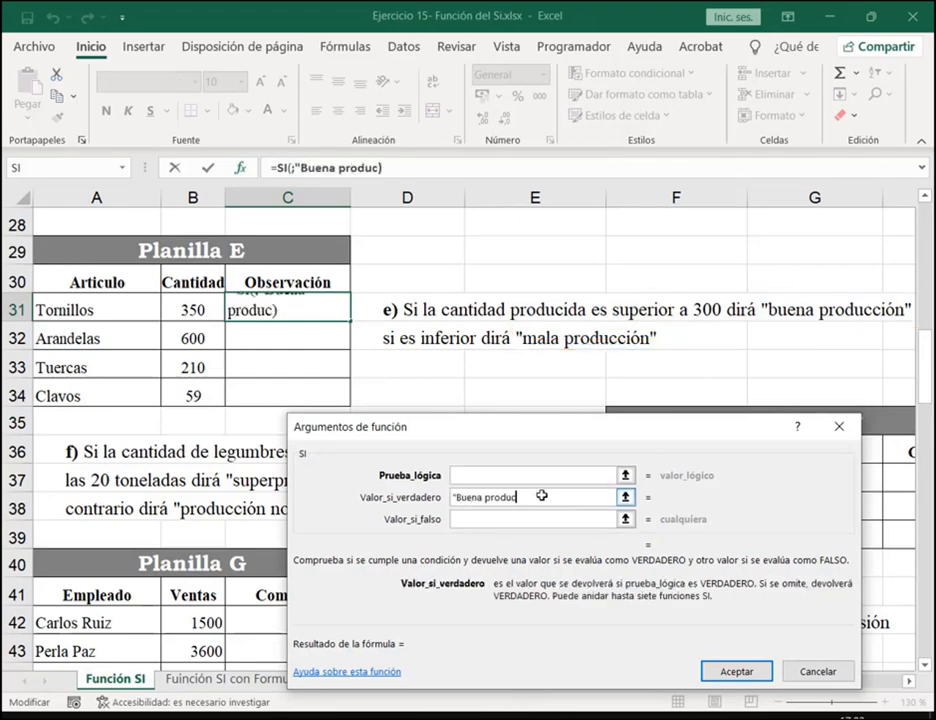
text(ción)
text(")
key(Tab)
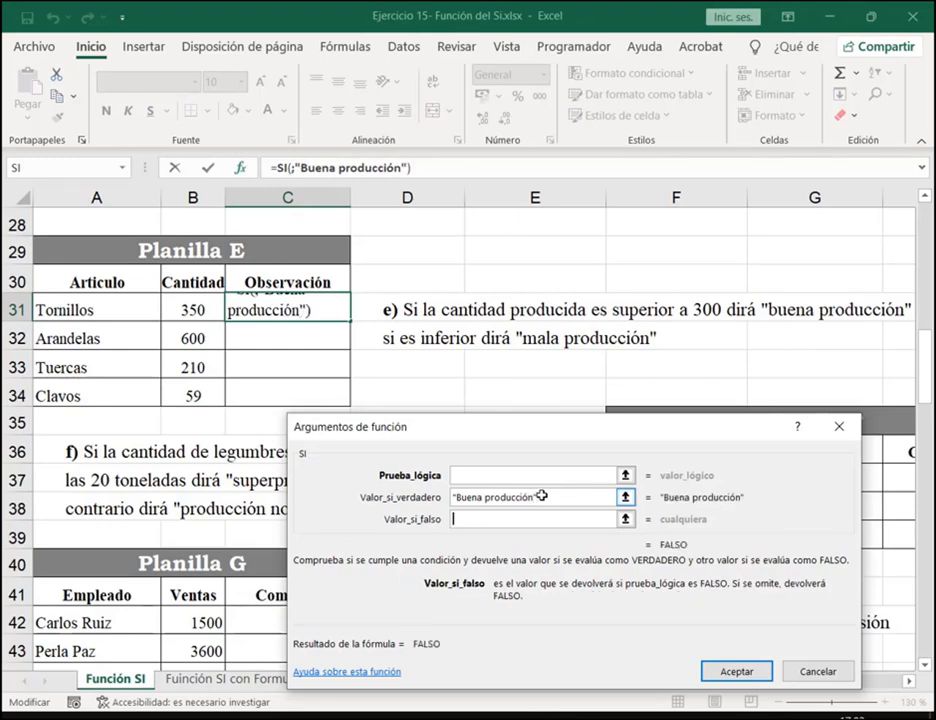
text("Mala)
text(producción")
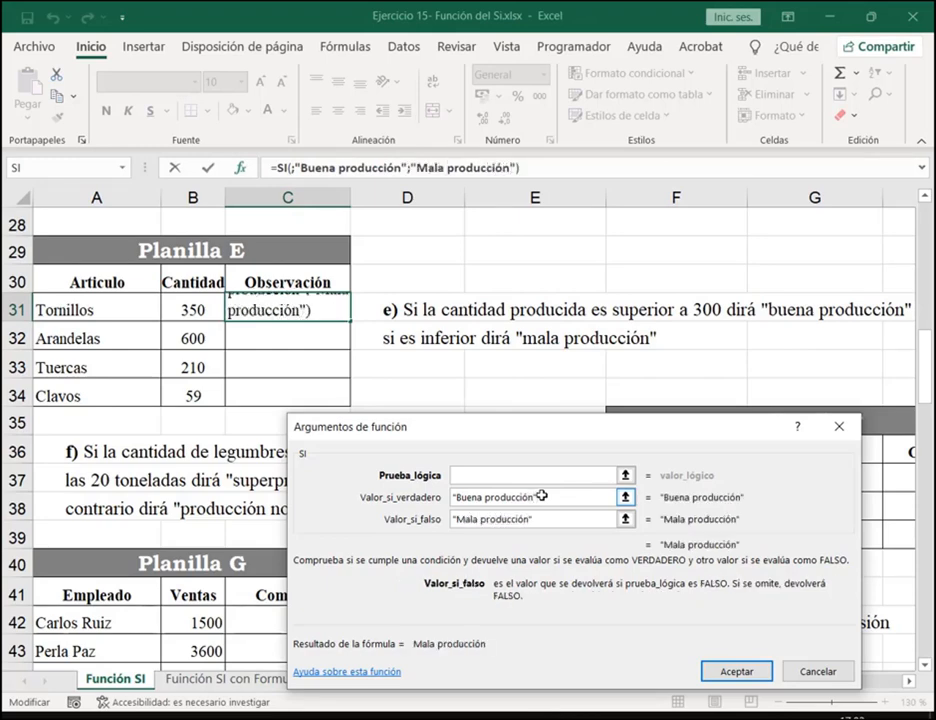
Begin the SI function's logical test with a reference to the Tornillos quantity in B31
click(535, 476)
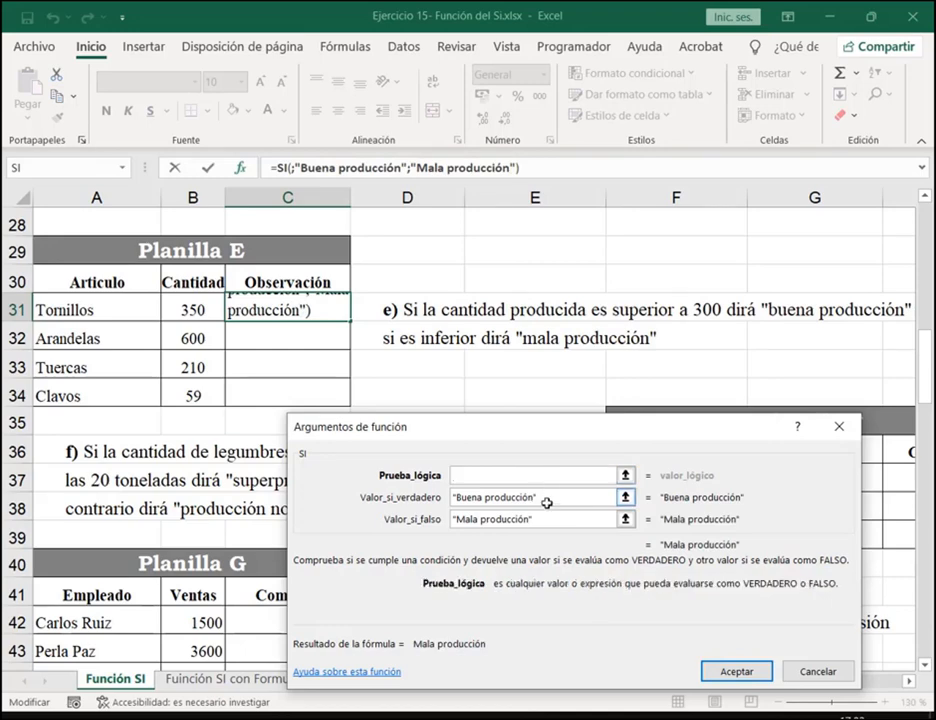
drag(547, 501, 443, 501)
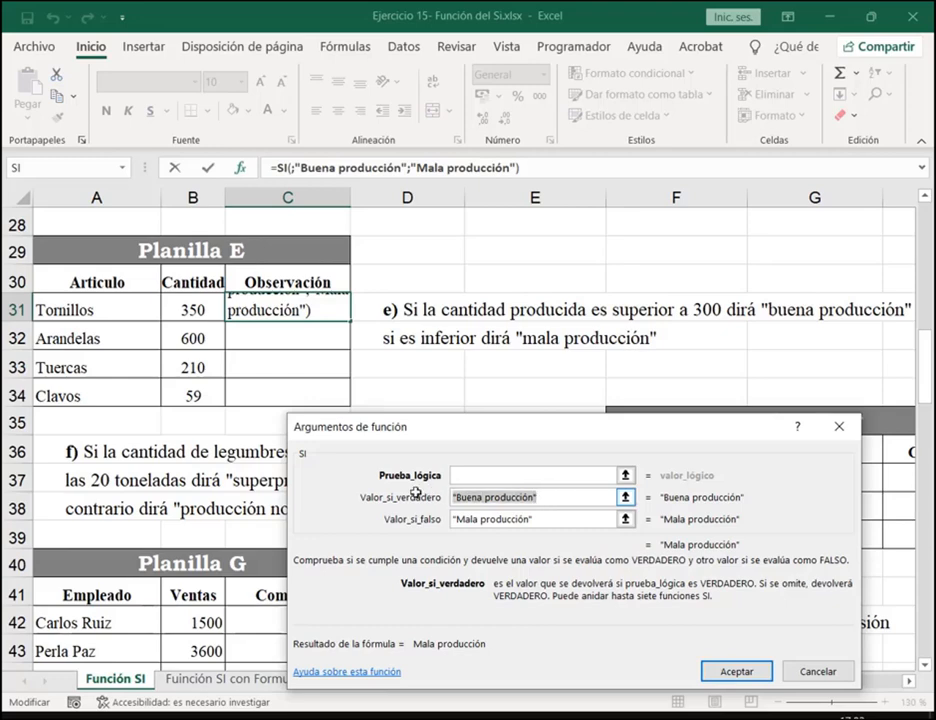
click(485, 478)
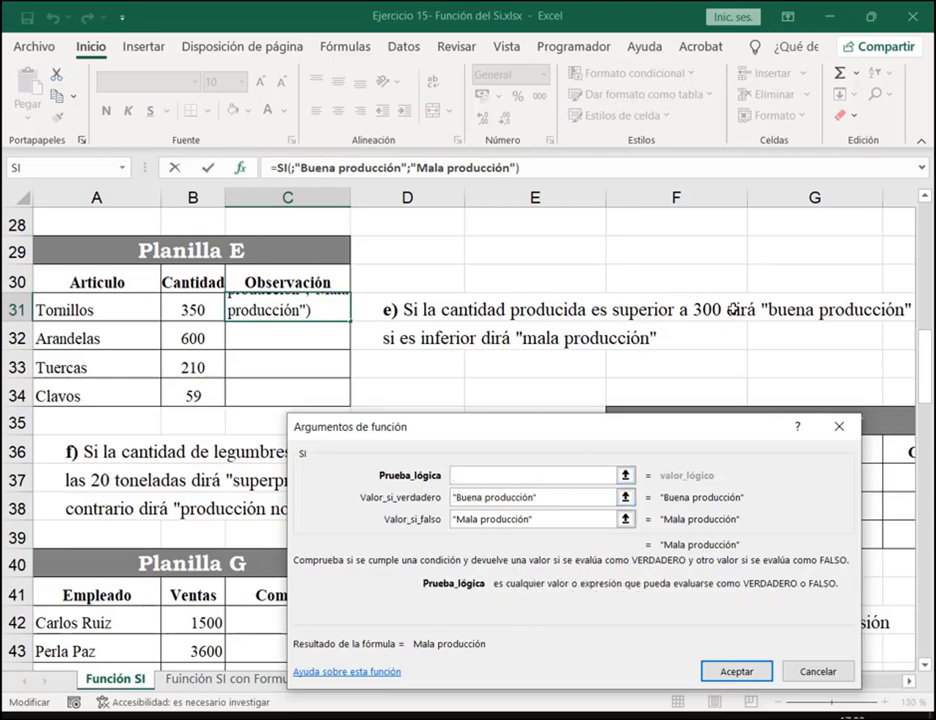
click(185, 311)
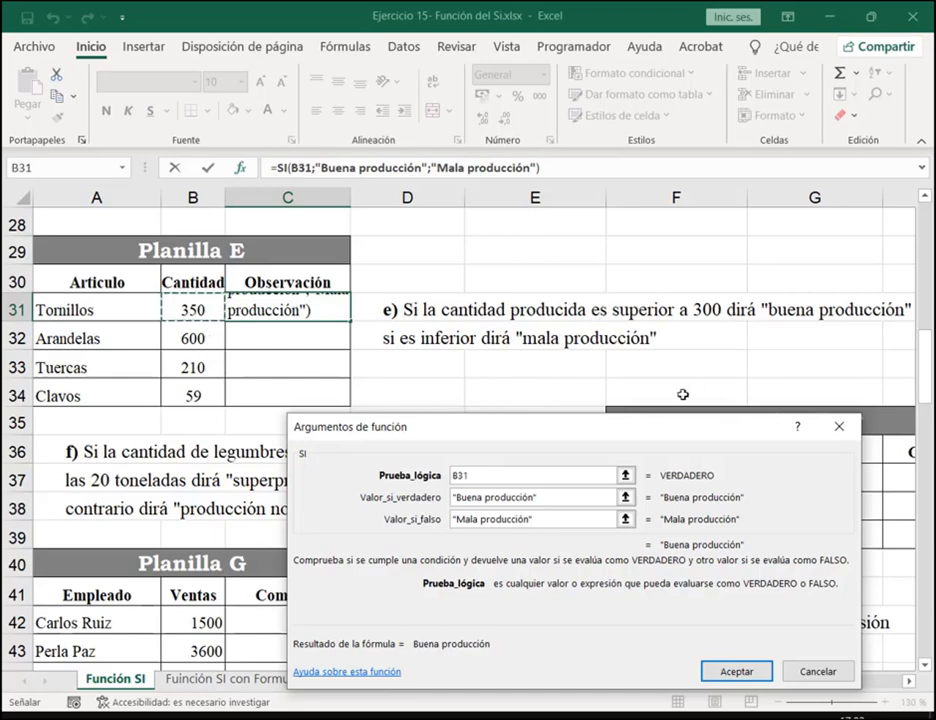
text(>)
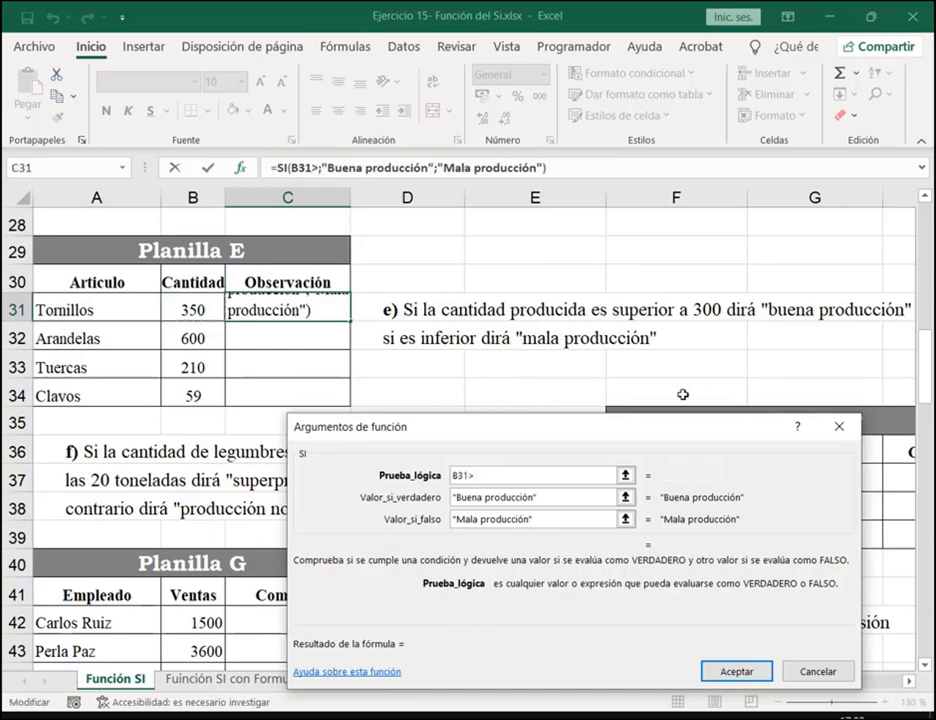
text(300)
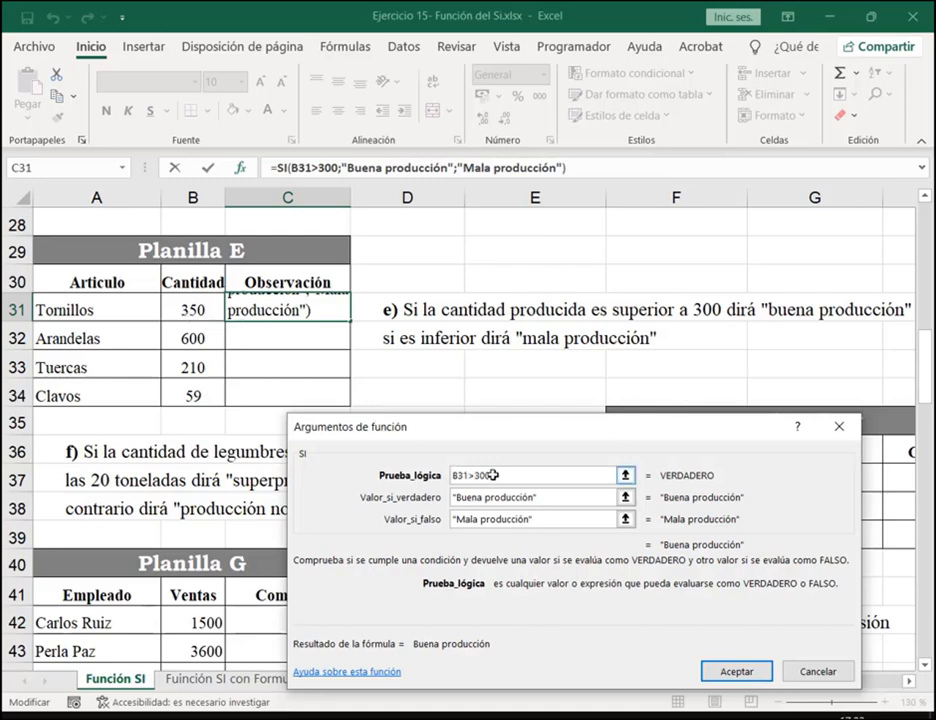
drag(561, 499, 426, 498)
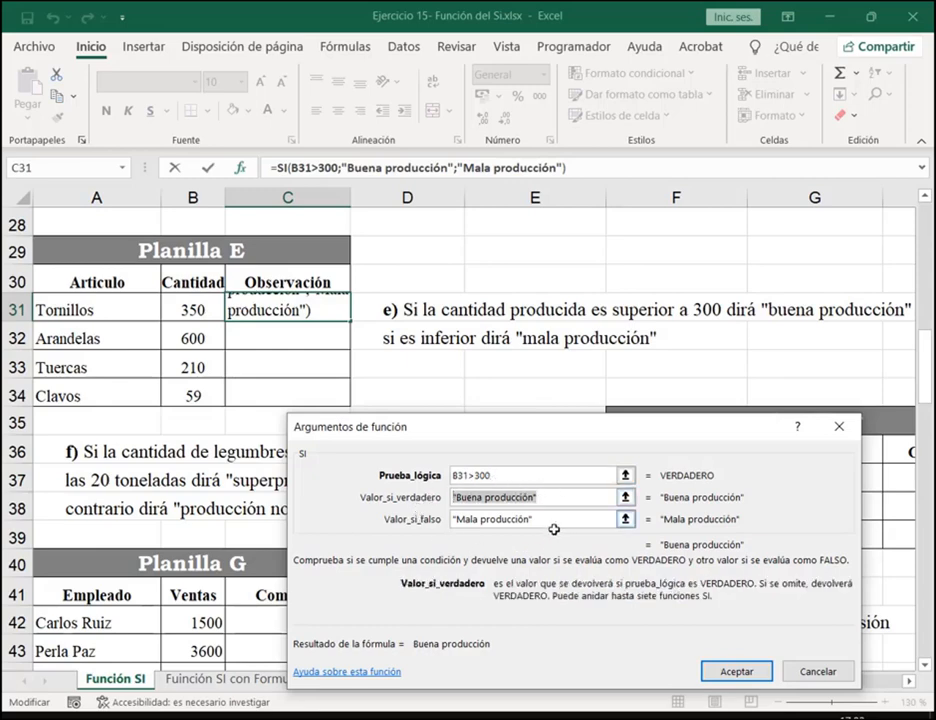
drag(552, 521, 420, 513)
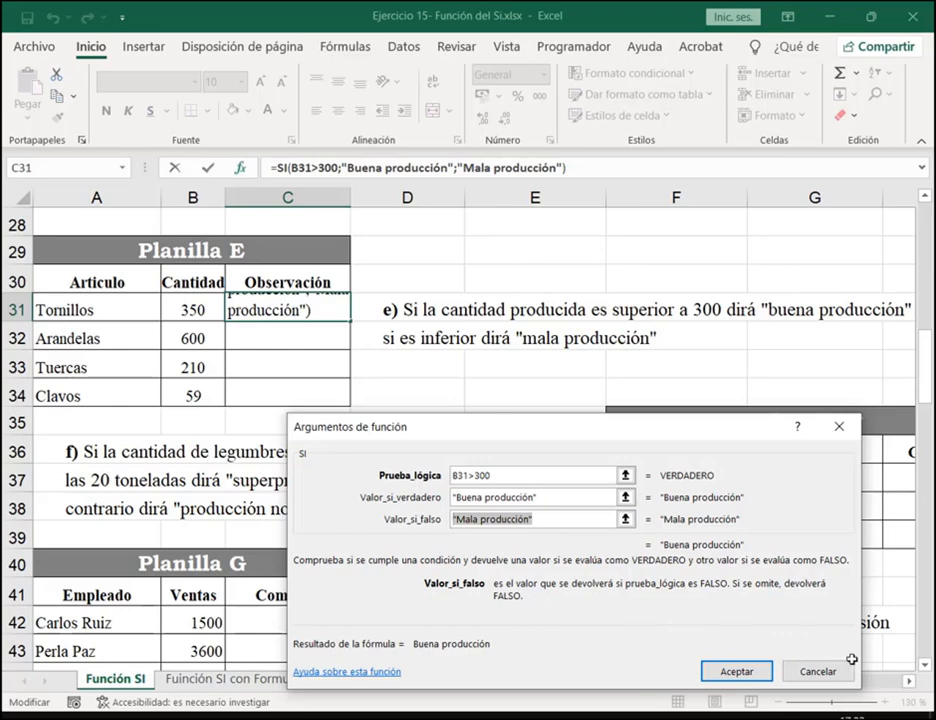
click(821, 672)
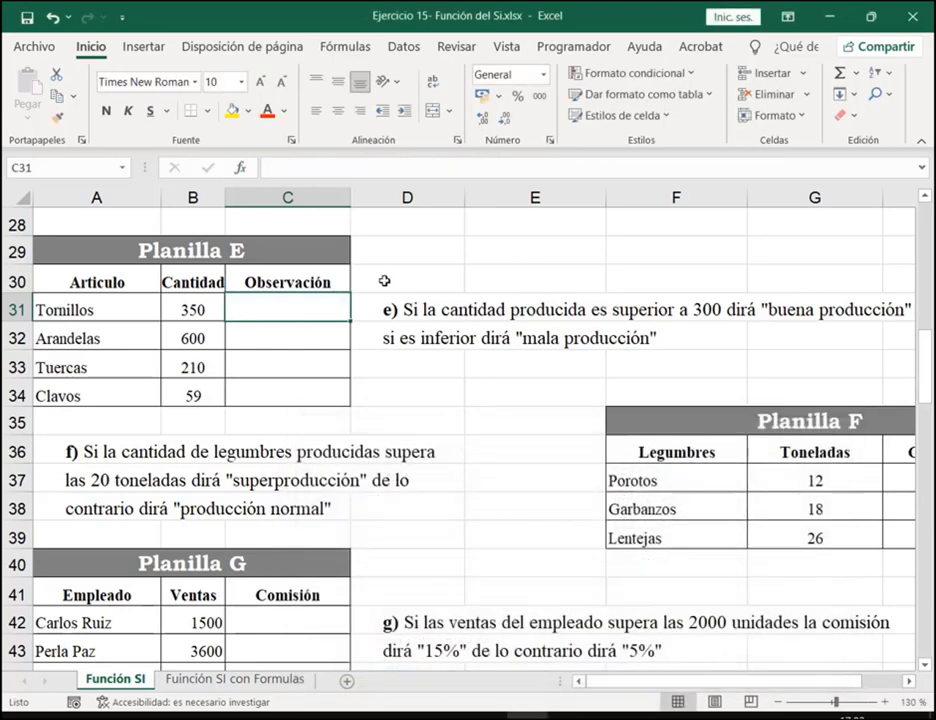
Start an SI function in C31 with "Mala producción" as the true value and "Buena producción" as the false value
click(240, 167)
click(651, 684)
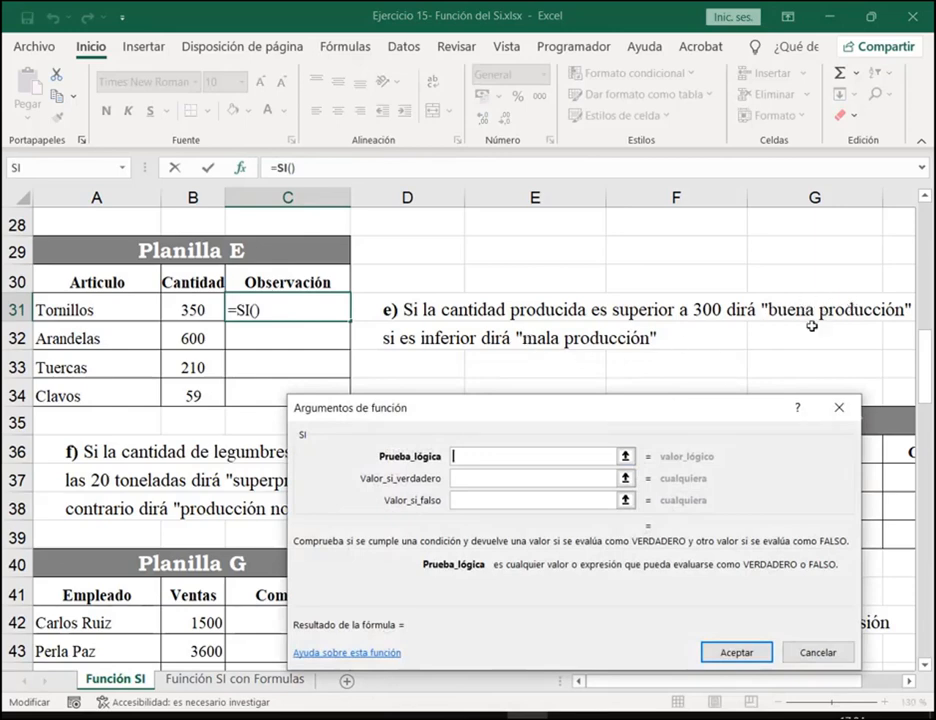
click(506, 480)
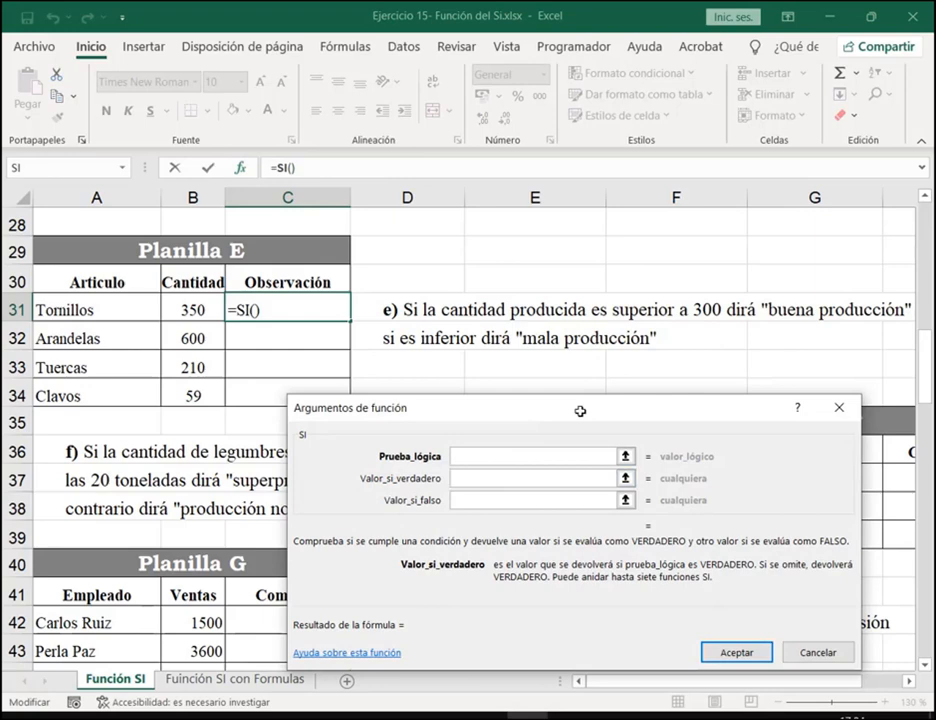
text(")
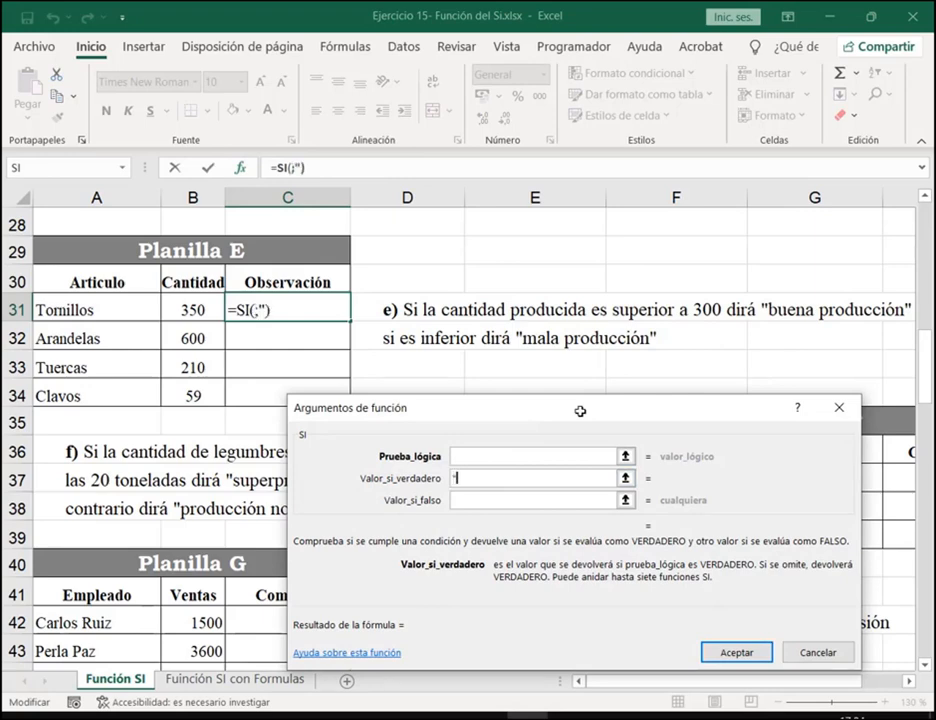
text(Mala produc)
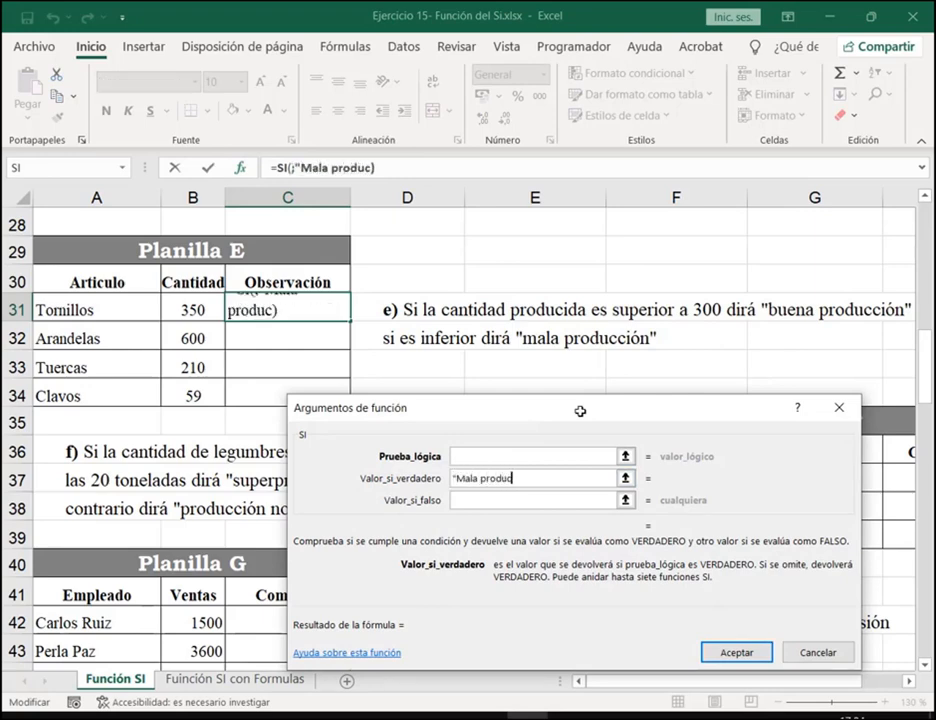
text(ción")
key(Tab)
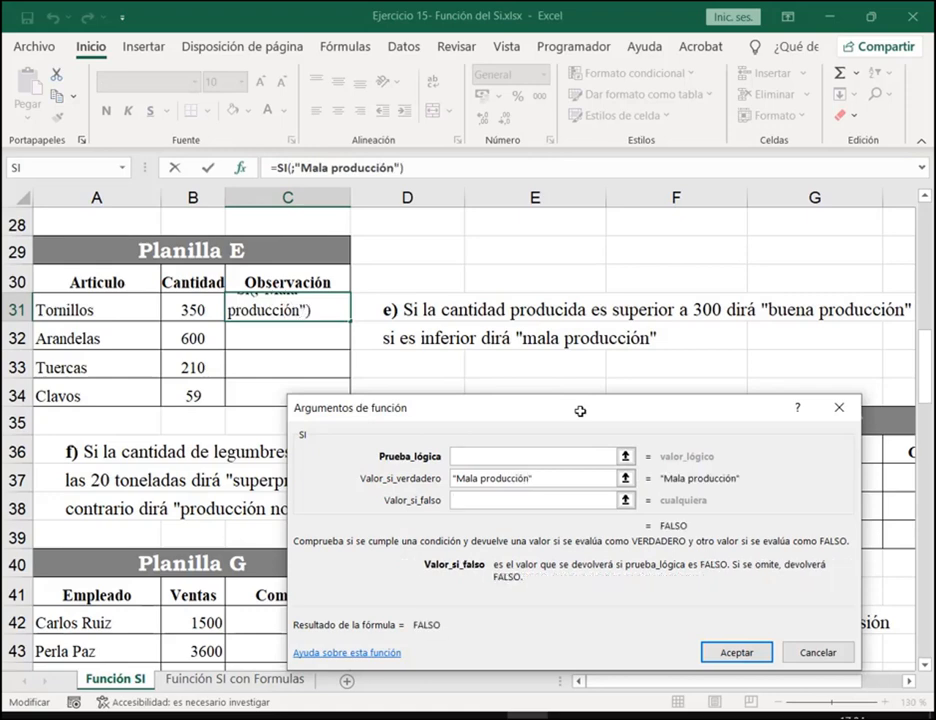
text("Buen)
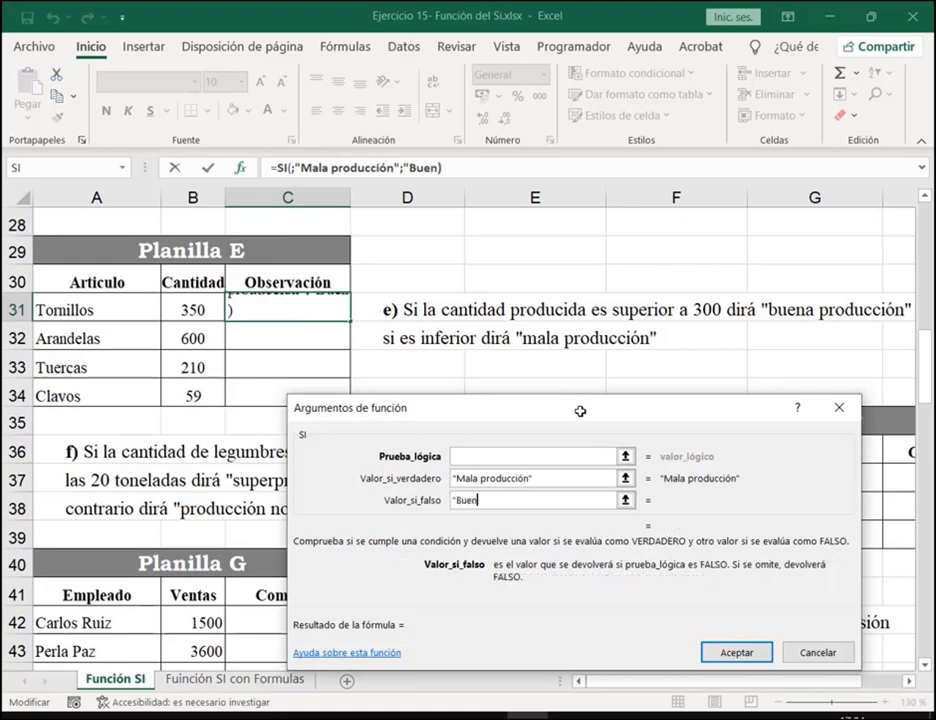
text(a producción")
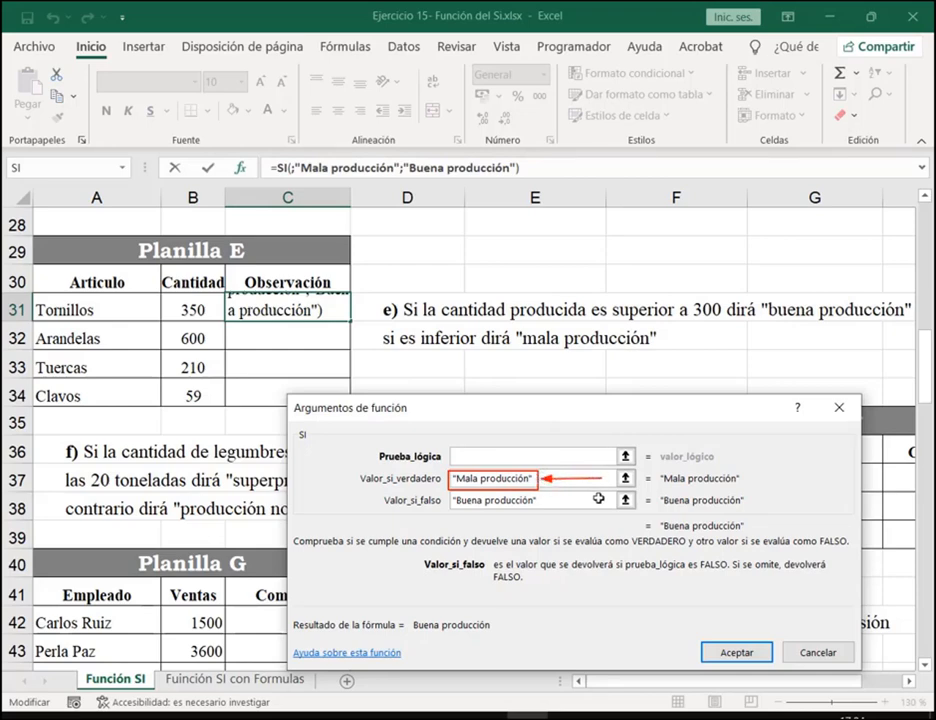
Set the logical test to B31<=300, accept the SI formula in C31 and copy it down through C34
click(581, 455)
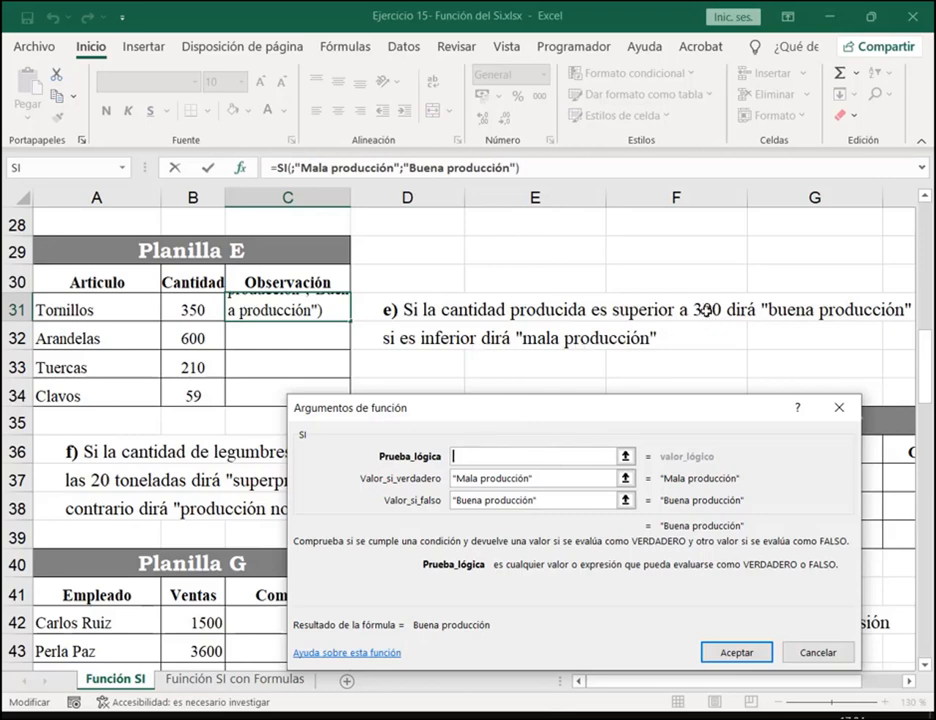
click(194, 306)
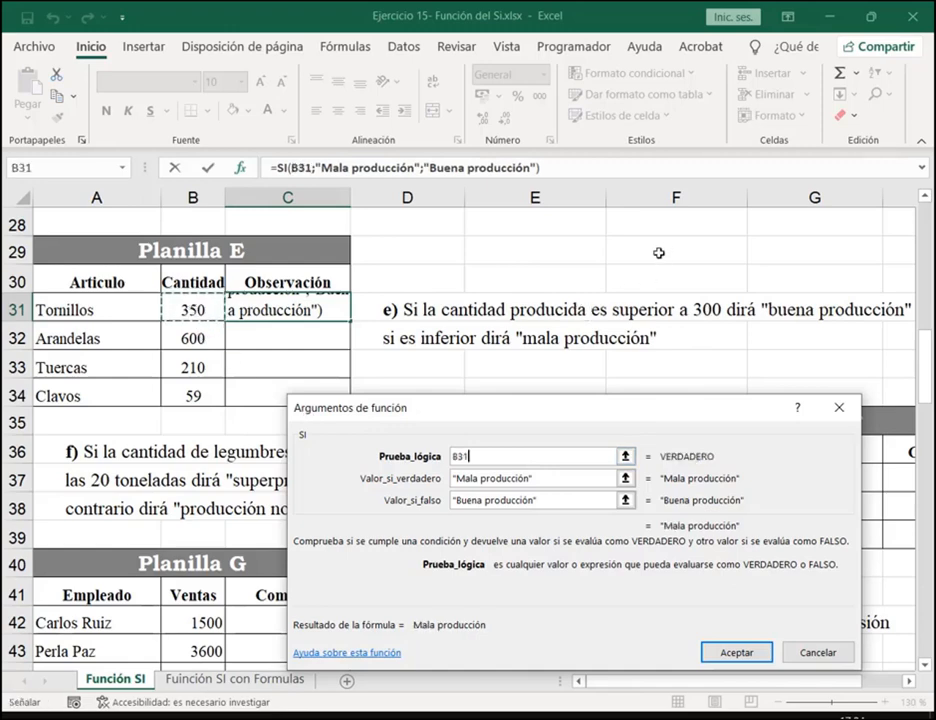
text(<=)
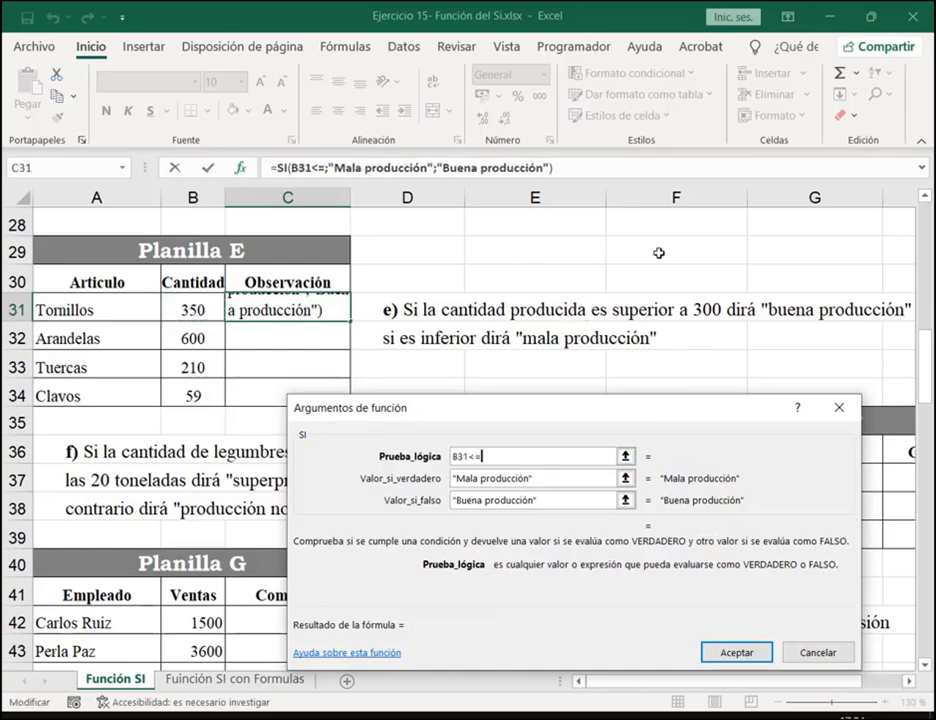
text(300)
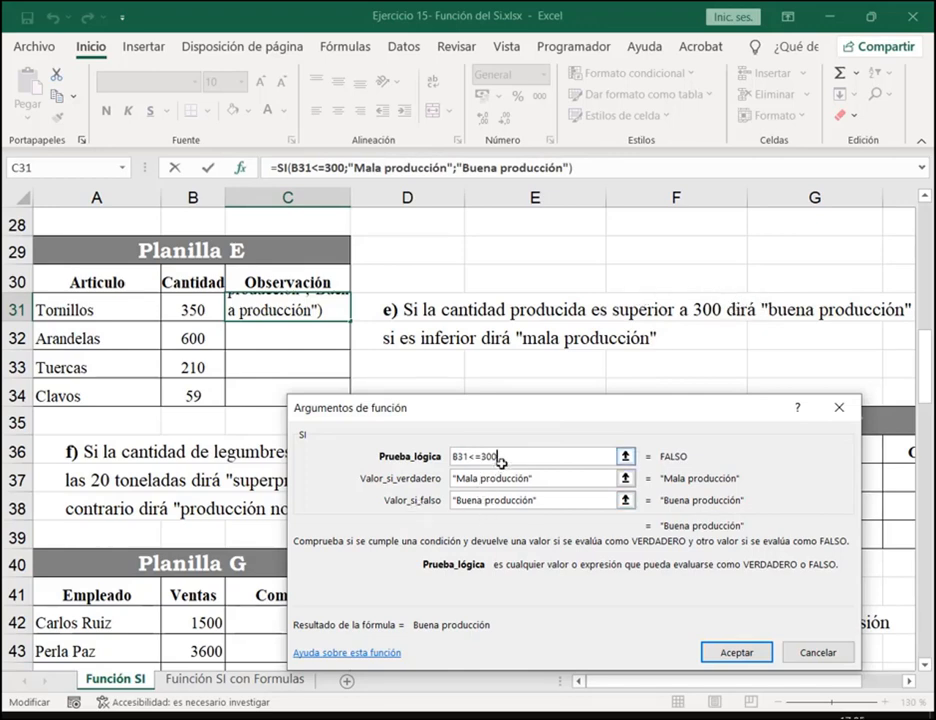
drag(503, 456, 455, 456)
drag(543, 480, 447, 478)
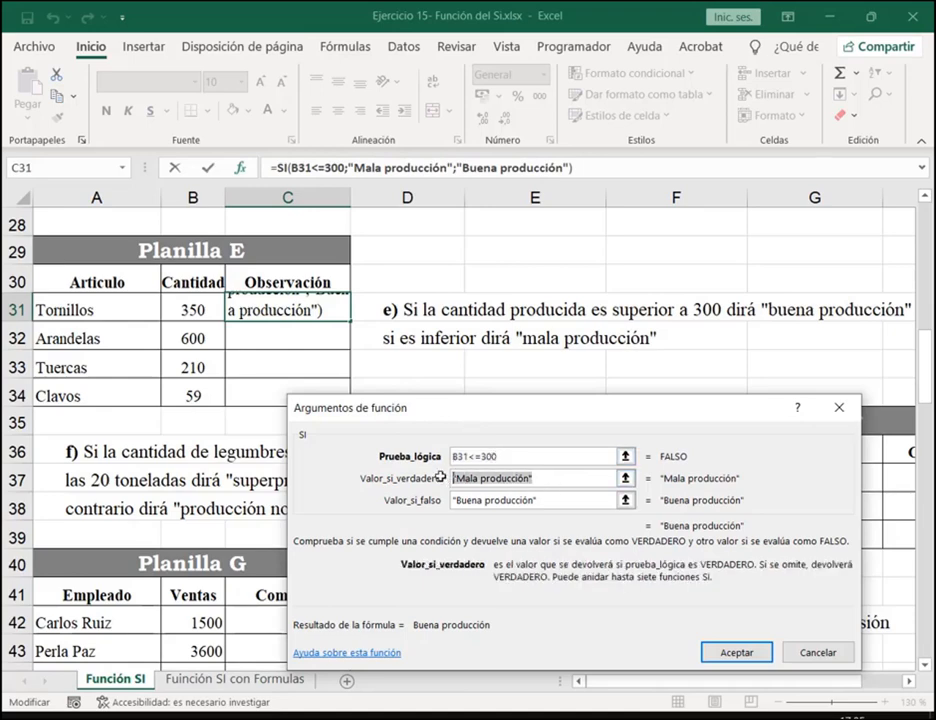
drag(548, 500, 451, 497)
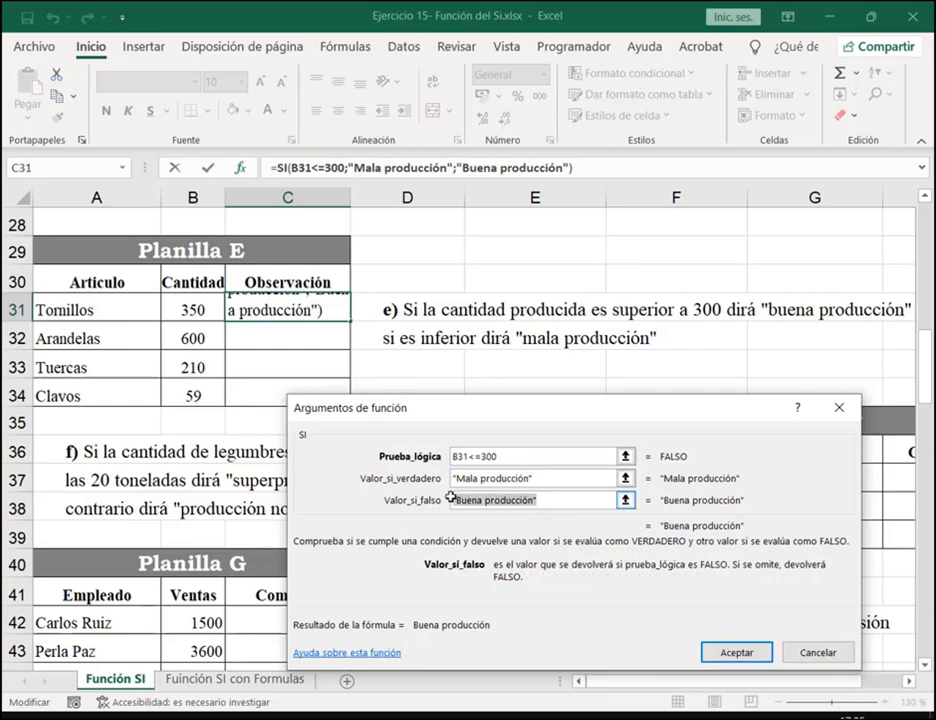
click(757, 651)
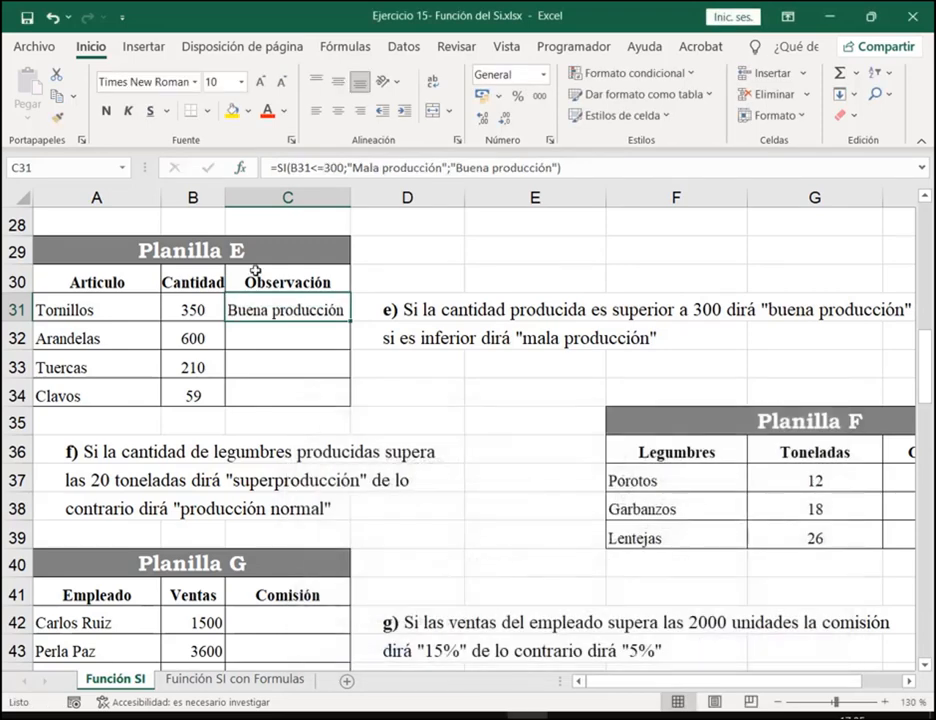
double_click(347, 318)
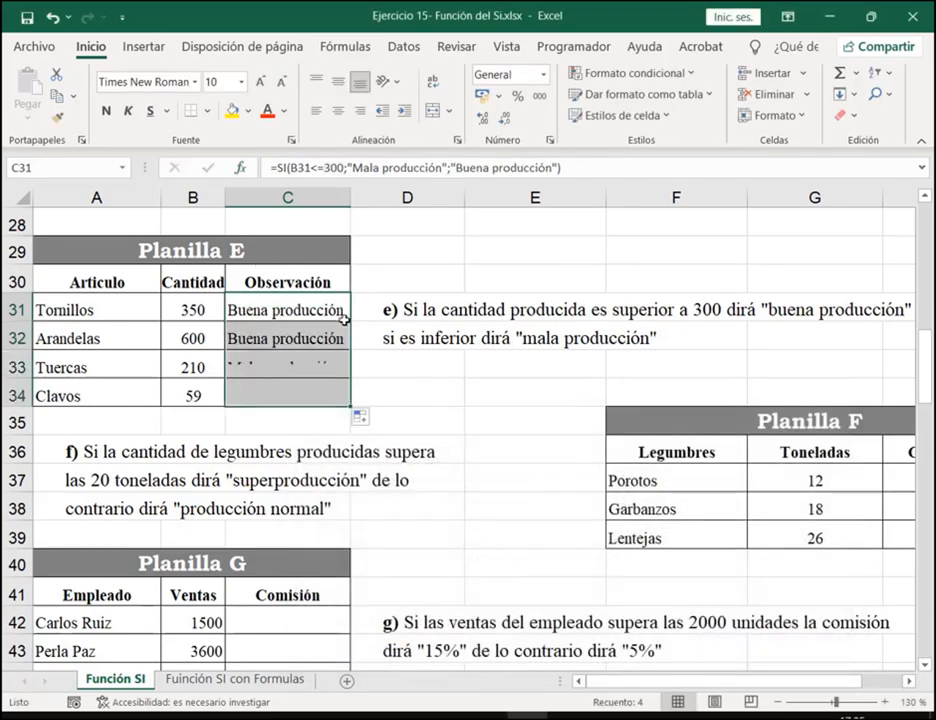
Examine the logical test and the true and false values of the SI formula in C31 and its copies in C32:C34
click(380, 167)
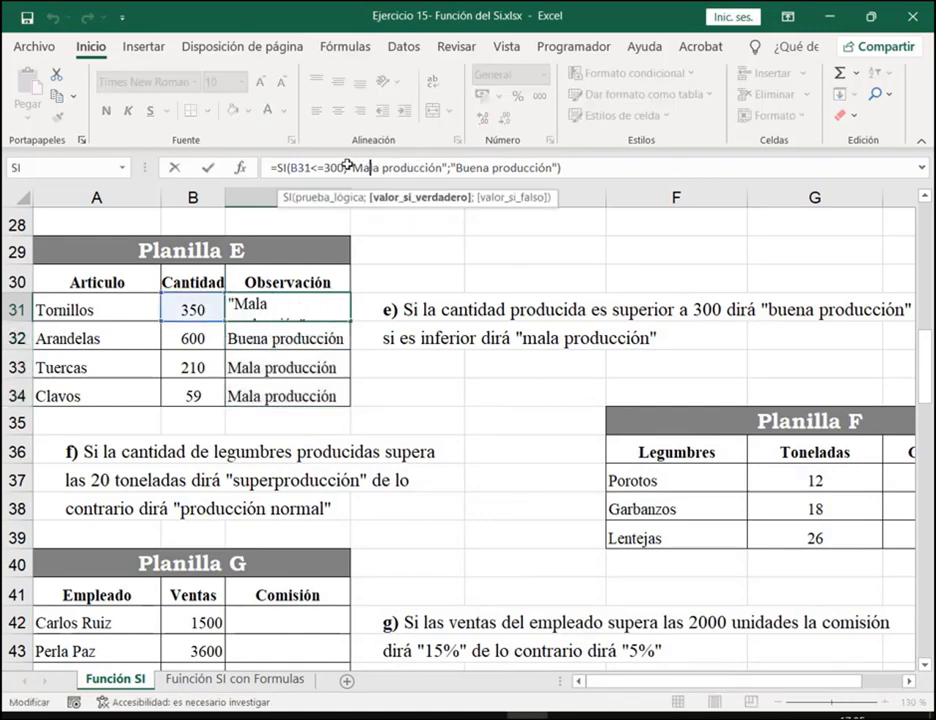
drag(348, 167, 449, 164)
click(415, 168)
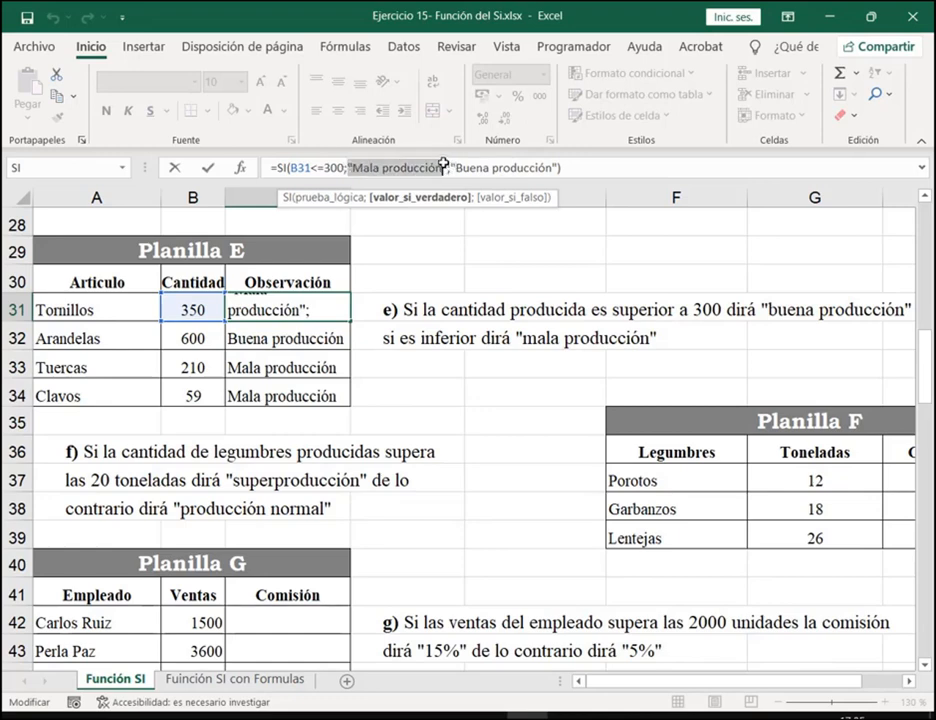
click(473, 162)
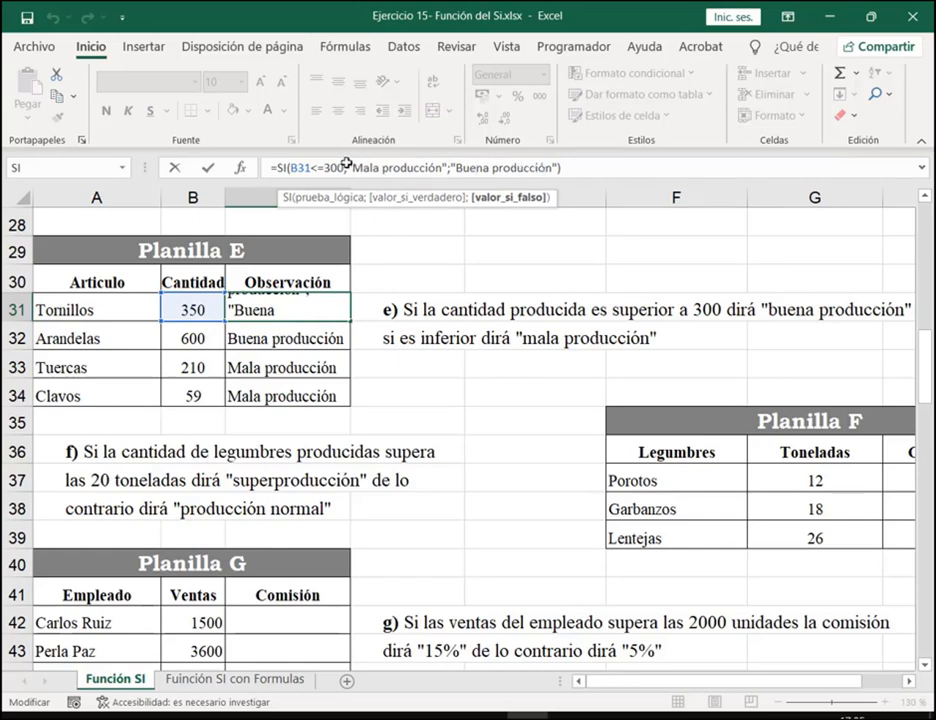
drag(347, 164, 620, 167)
drag(344, 168, 310, 169)
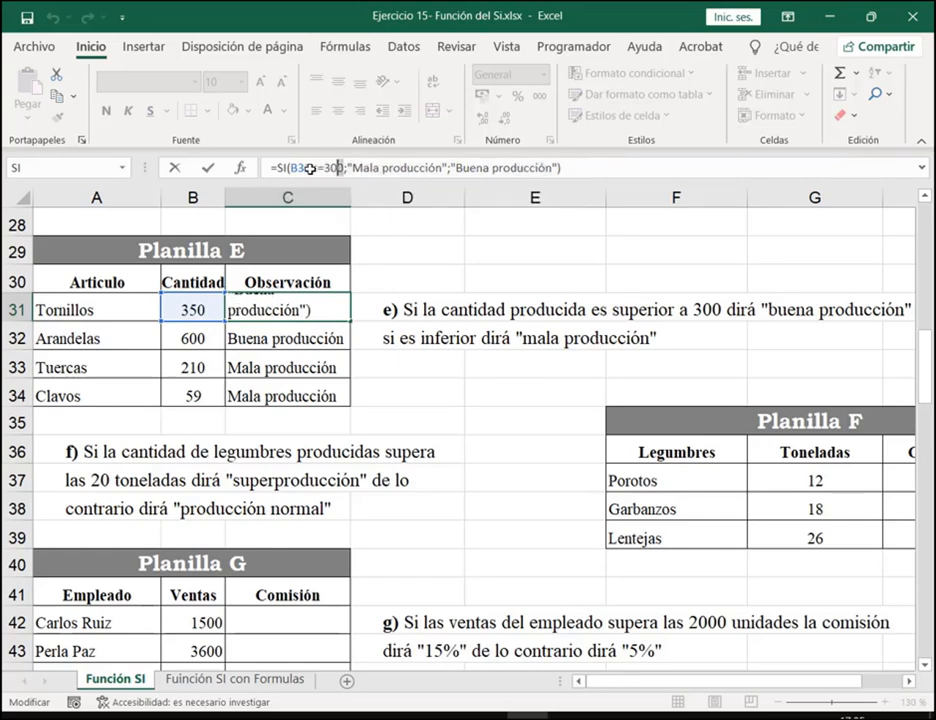
double_click(310, 168)
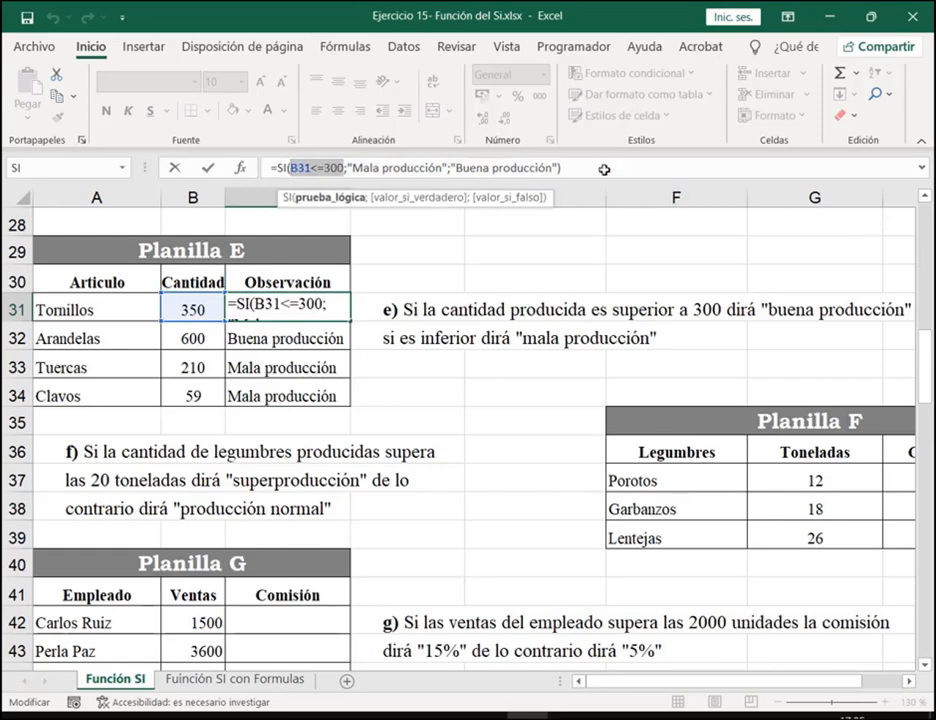
click(604, 169)
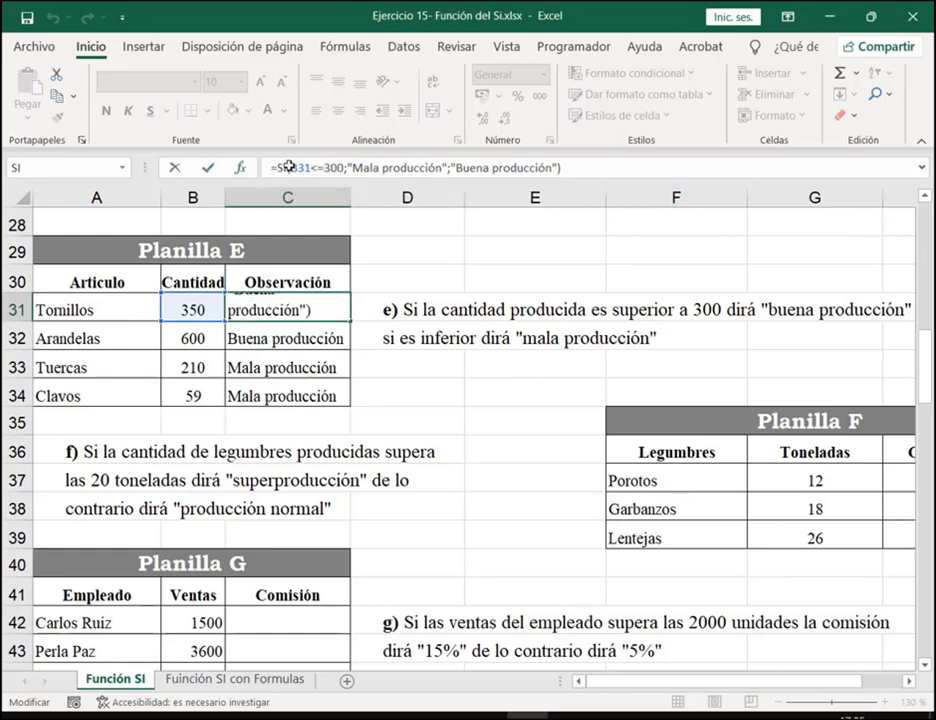
mouse_move(289, 158)
mouse_down()
mouse_move(334, 171)
mouse_move(580, 183)
mouse_up()
drag(403, 110, 403, 160)
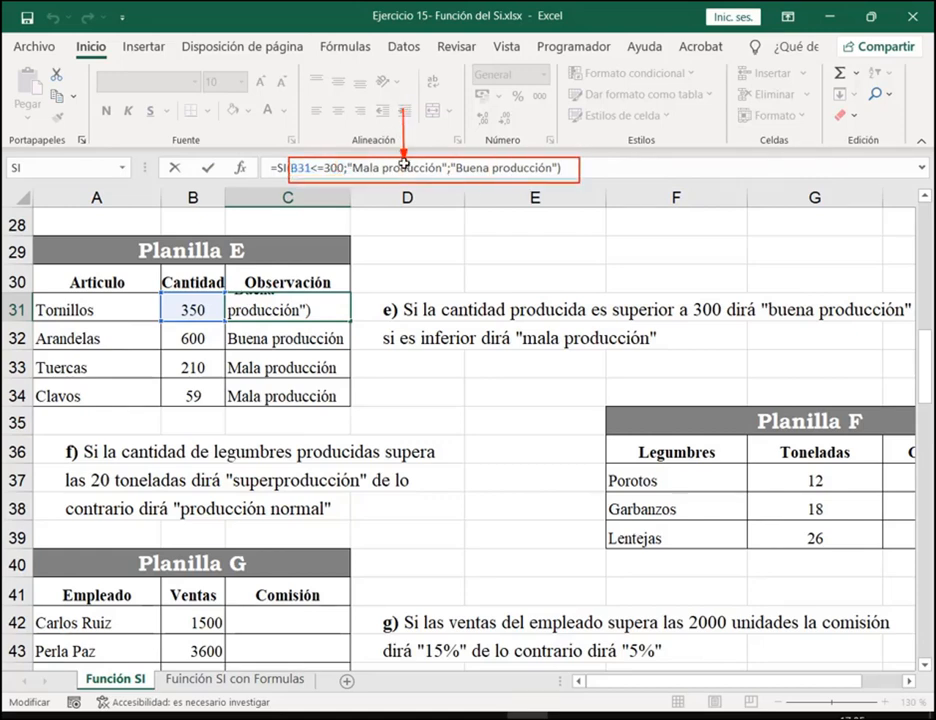
drag(512, 104, 509, 158)
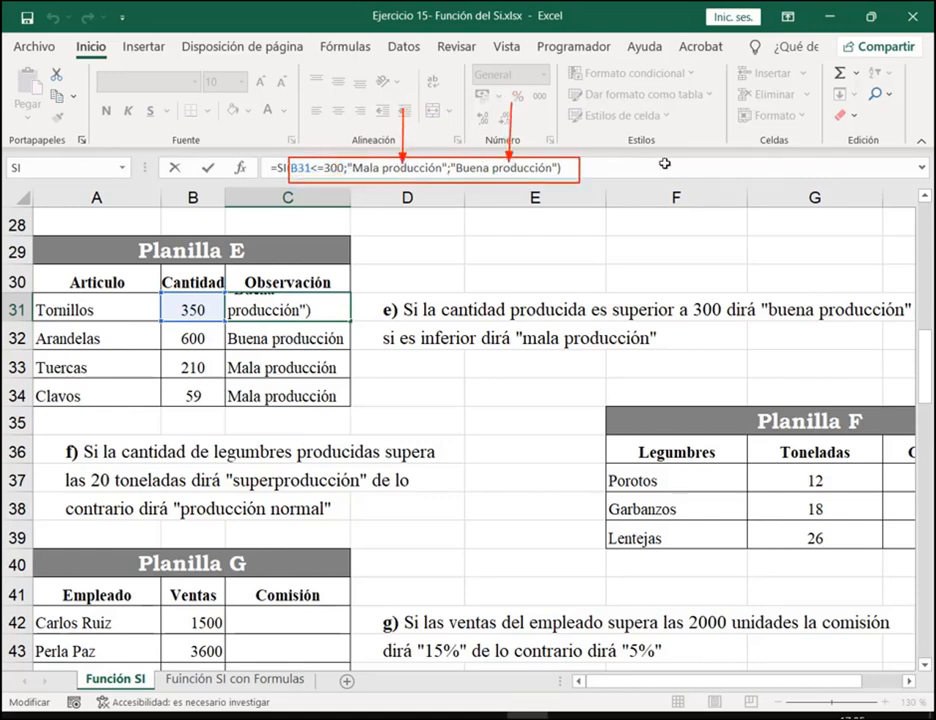
drag(523, 228, 531, 176)
drag(439, 221, 429, 174)
key(Escape)
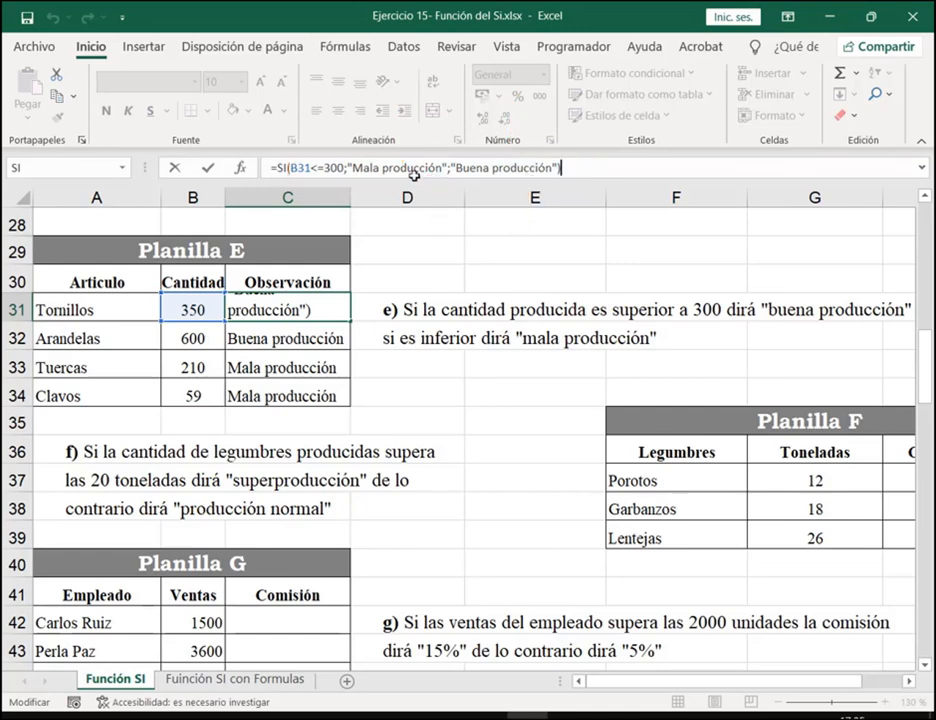
drag(289, 158, 346, 177)
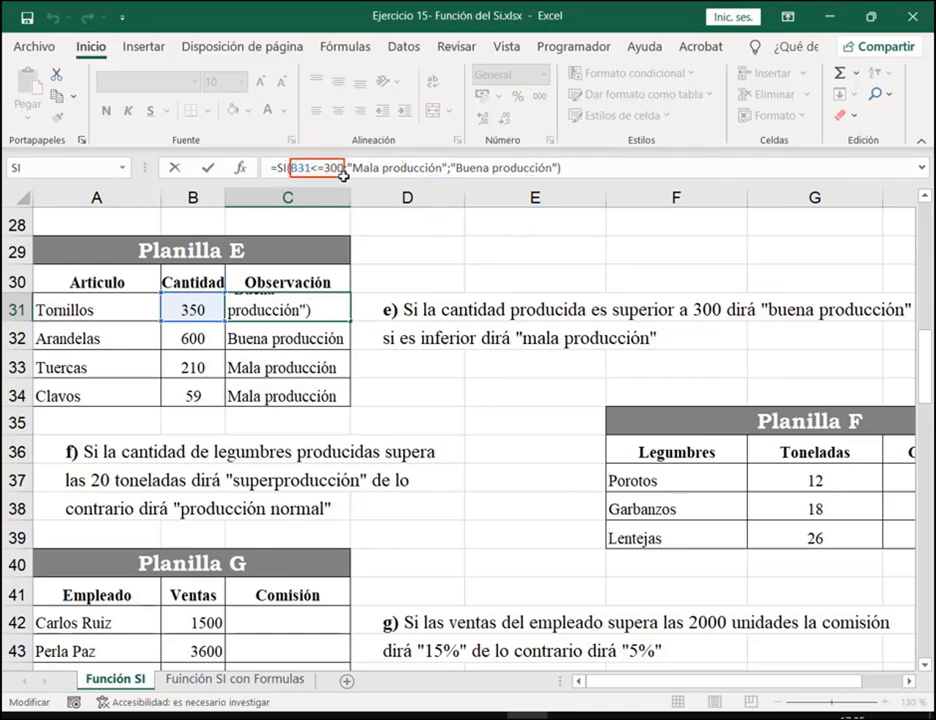
drag(318, 127, 317, 155)
key(Escape)
key(Return)
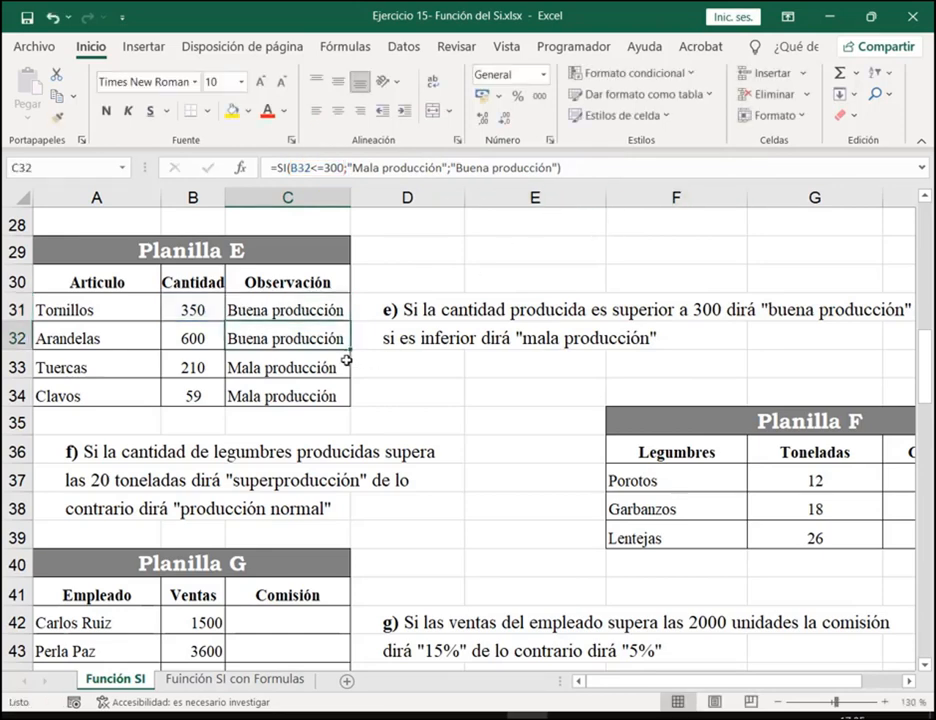
key(Down)
key(Down)
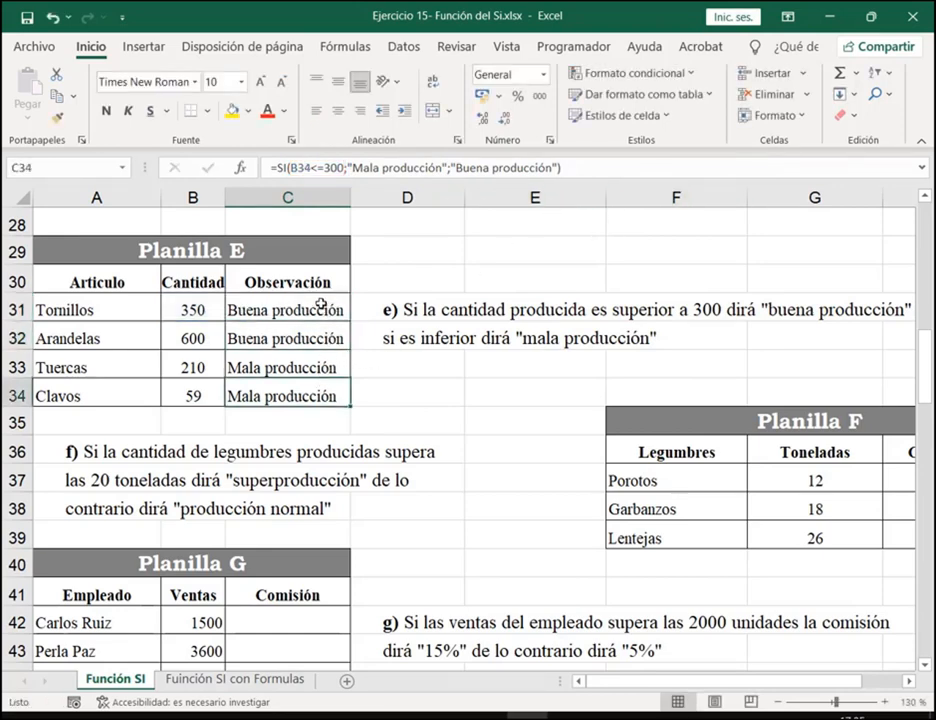
click(321, 305)
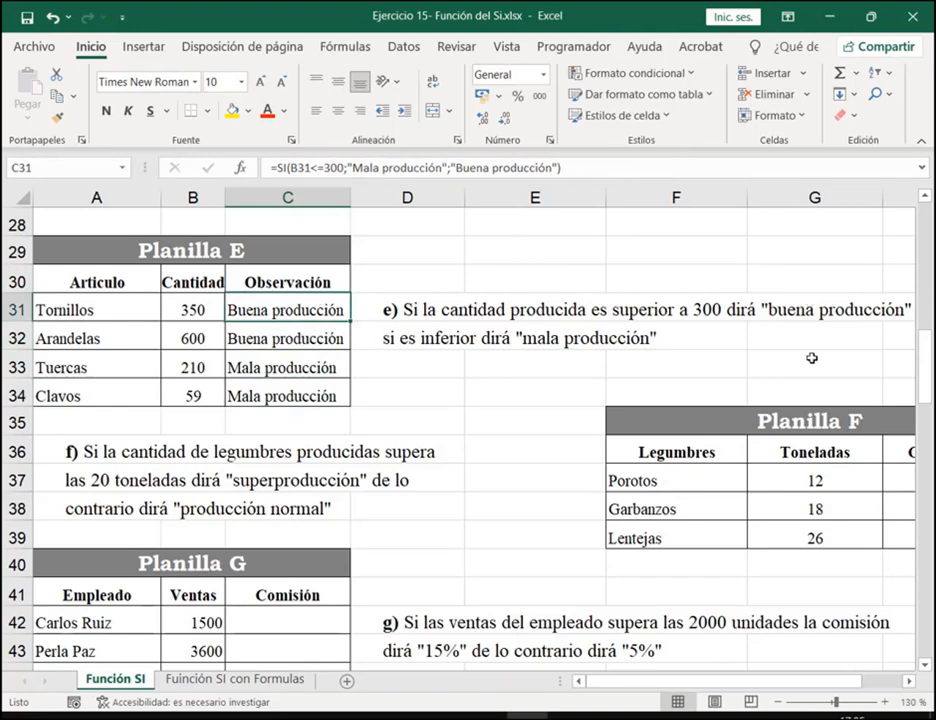
Bring exercise f) and its Planilla F table into view
click(920, 662)
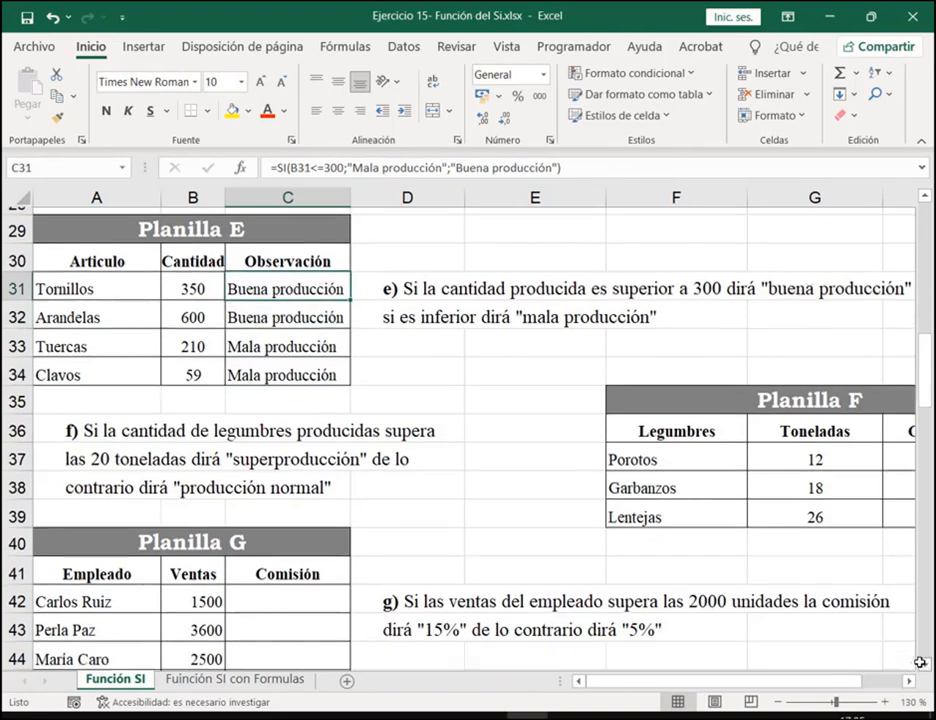
click(920, 662)
click(920, 662)
click(920, 662)
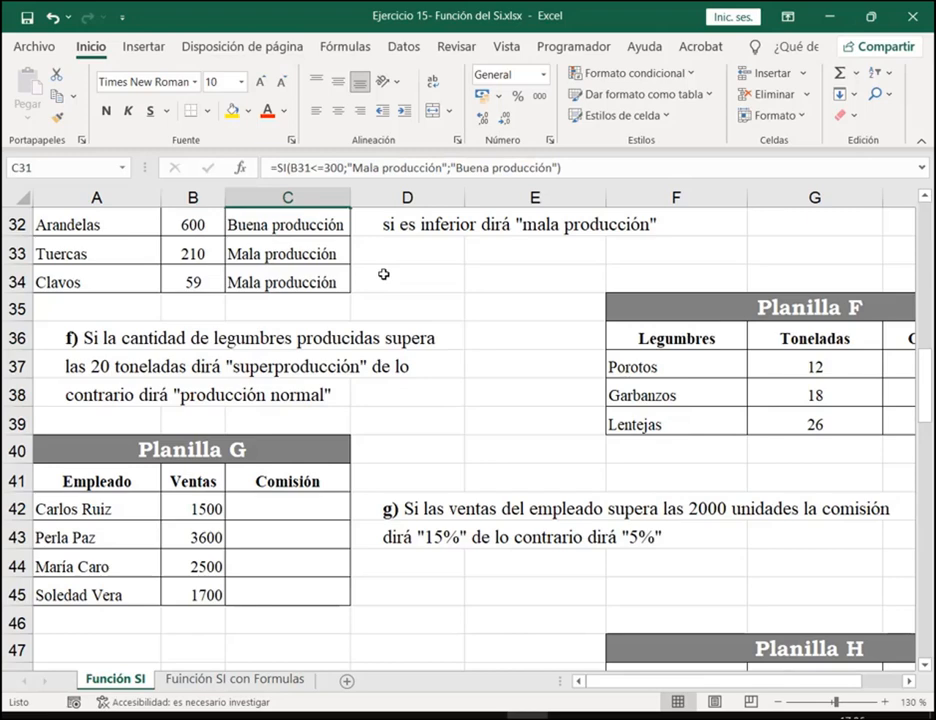
Start an SI function in H37 with "Superproducción" as the true value and "Producción normal" as the false value
click(905, 362)
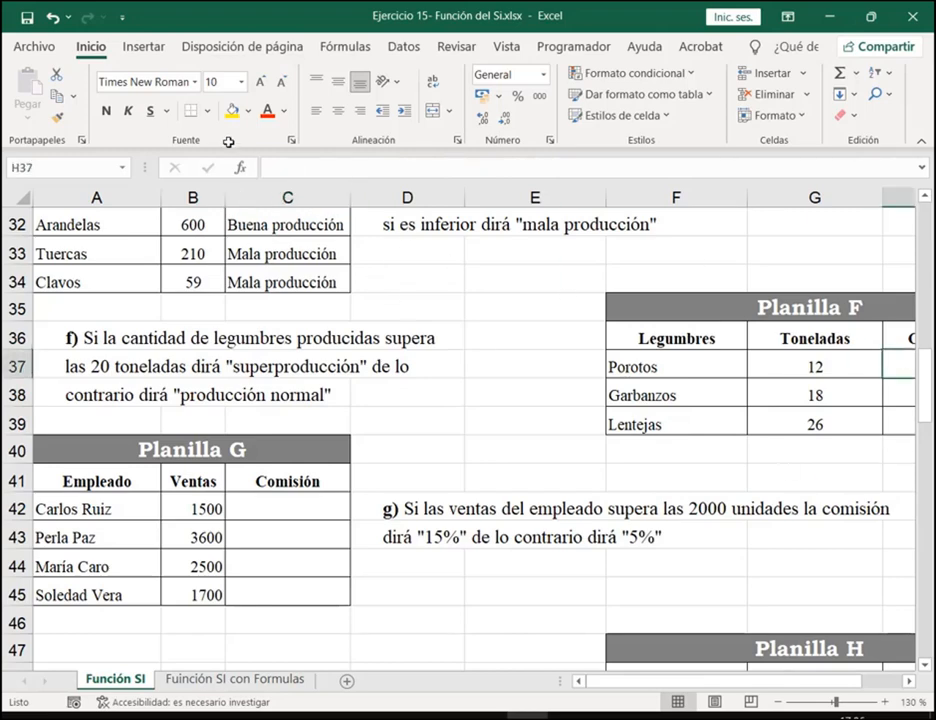
click(241, 167)
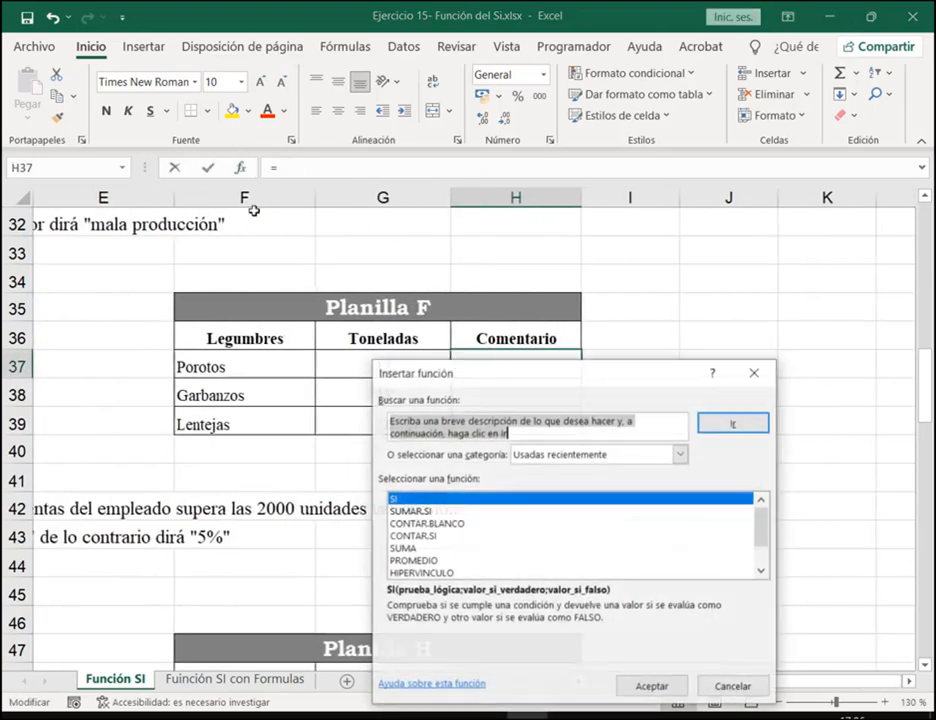
click(651, 688)
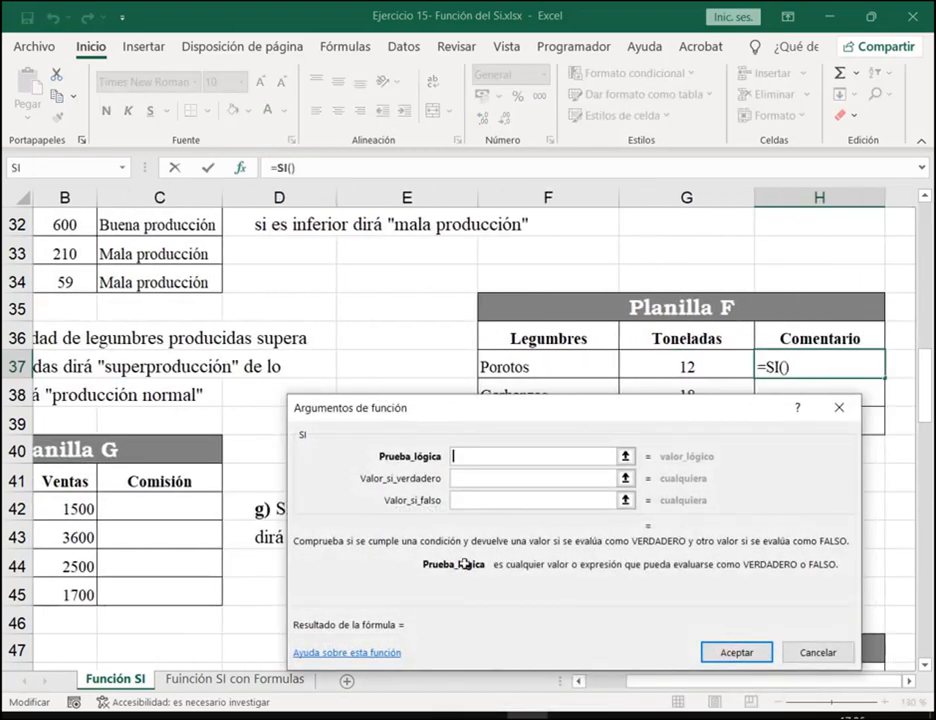
drag(691, 682, 640, 682)
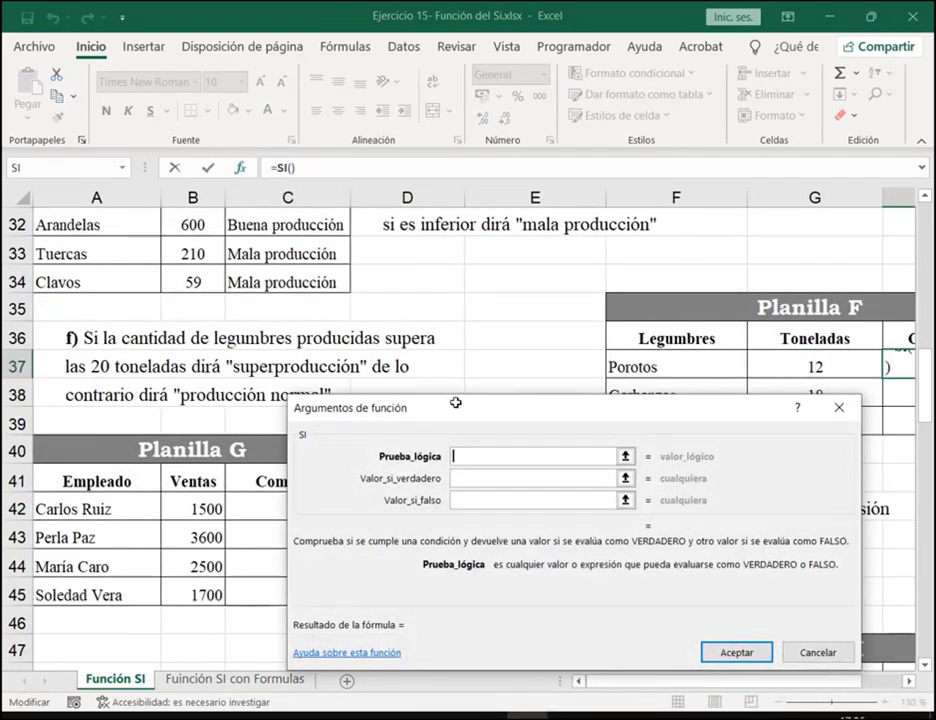
drag(455, 402, 370, 458)
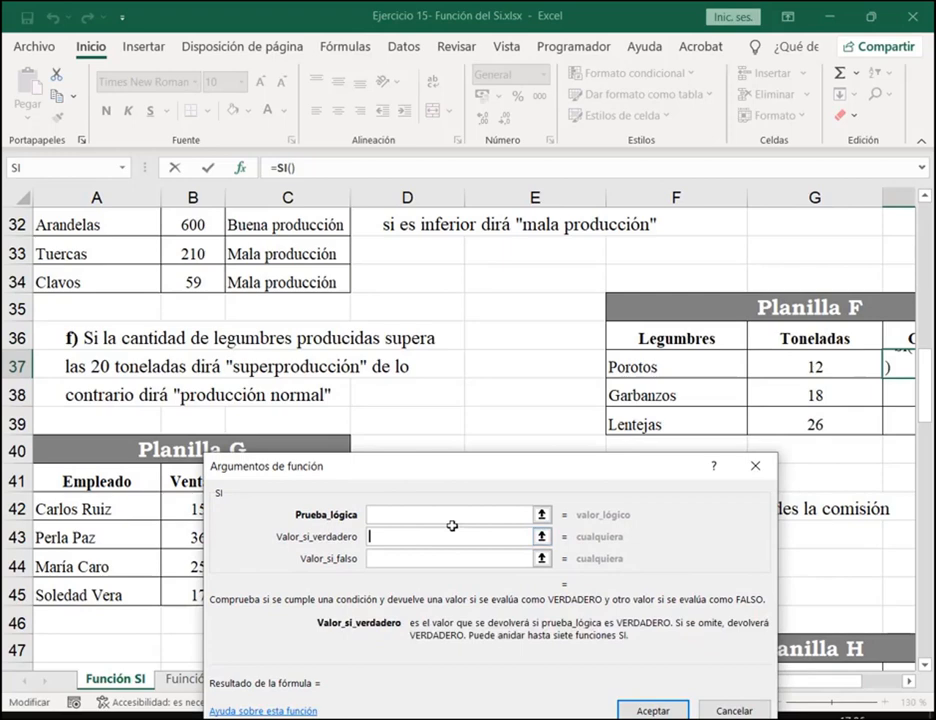
text("D)
key(BackSpace)
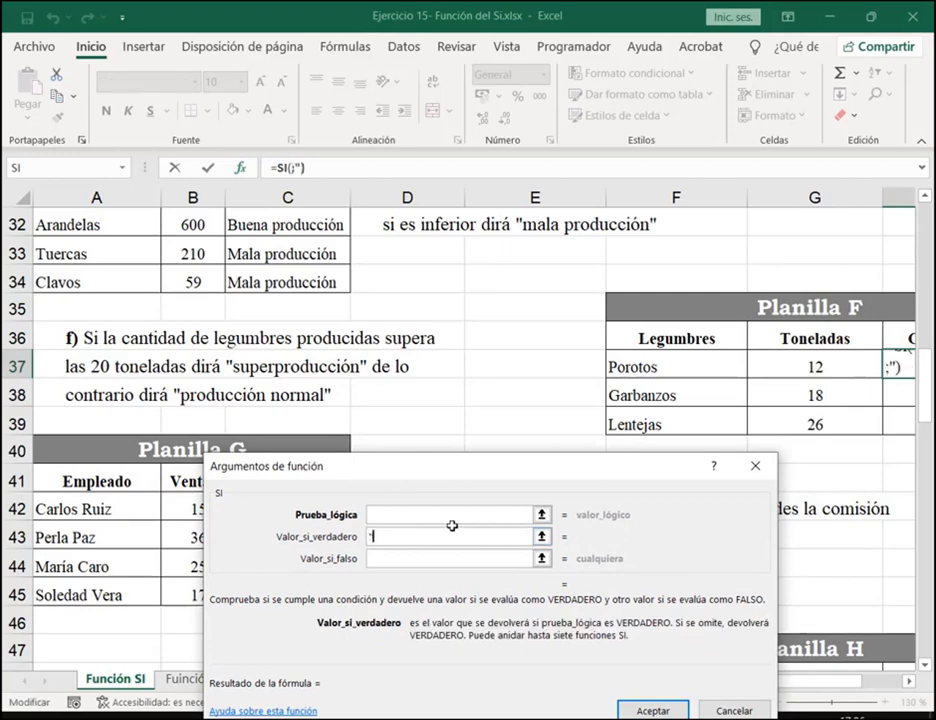
text(Superproducci)
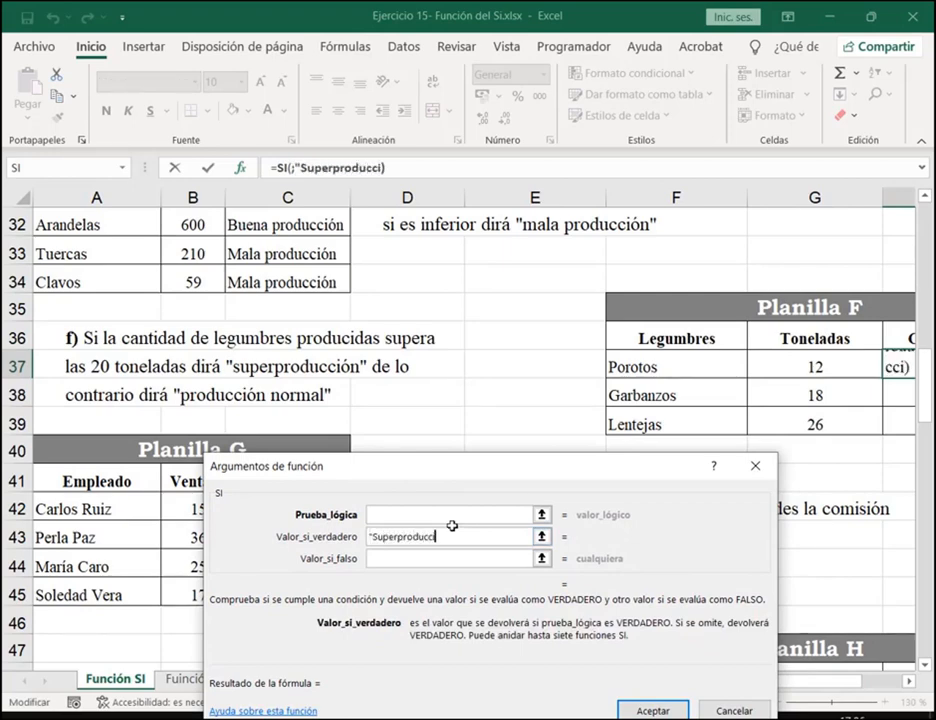
text(ón")
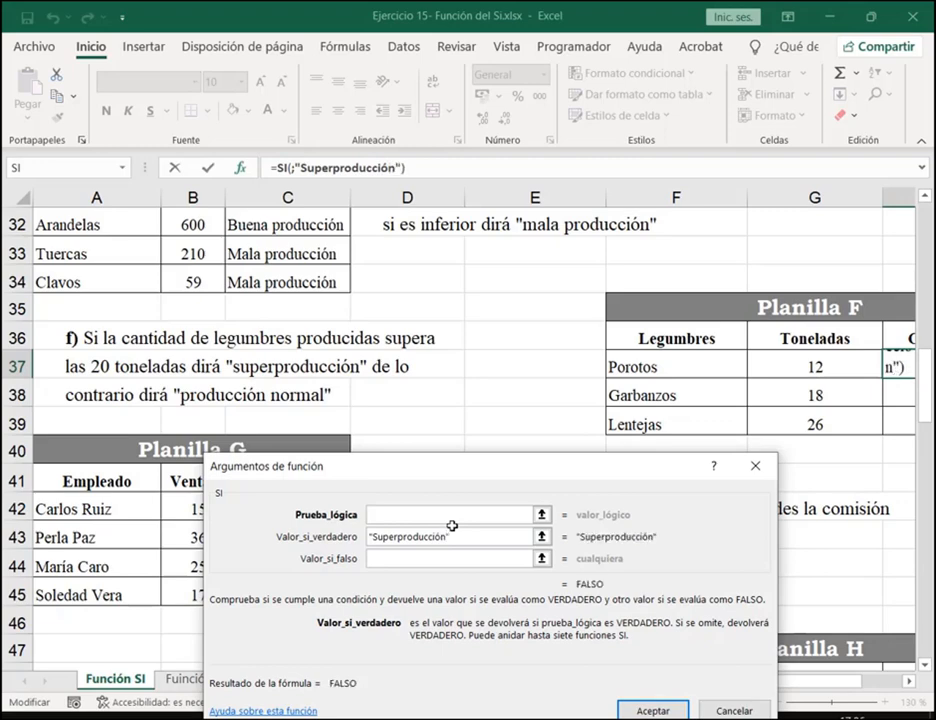
key(Tab)
text("Produ)
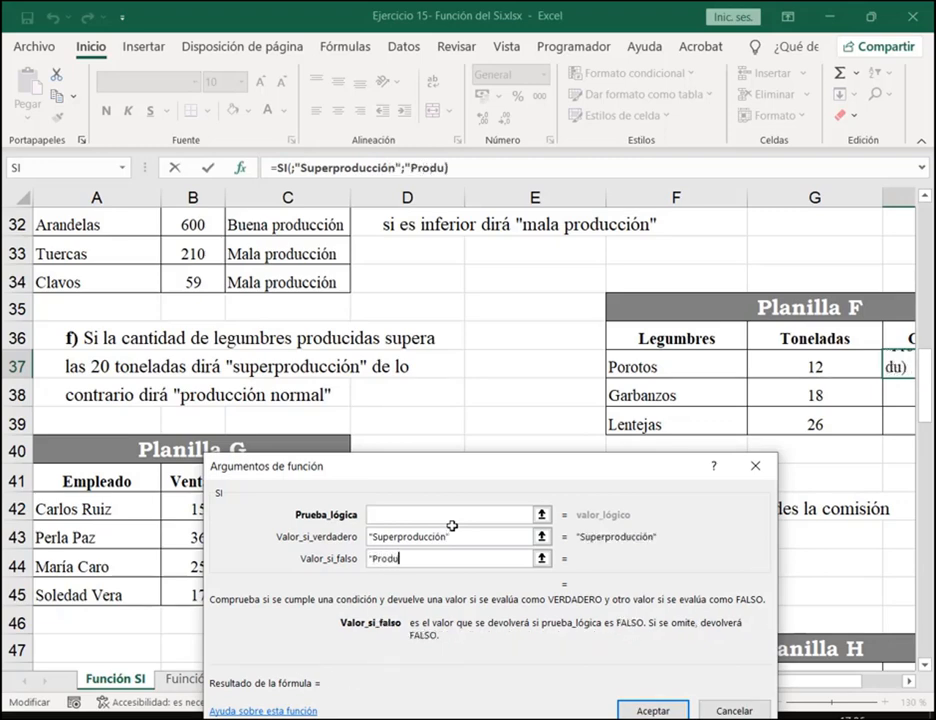
text(cción normal")
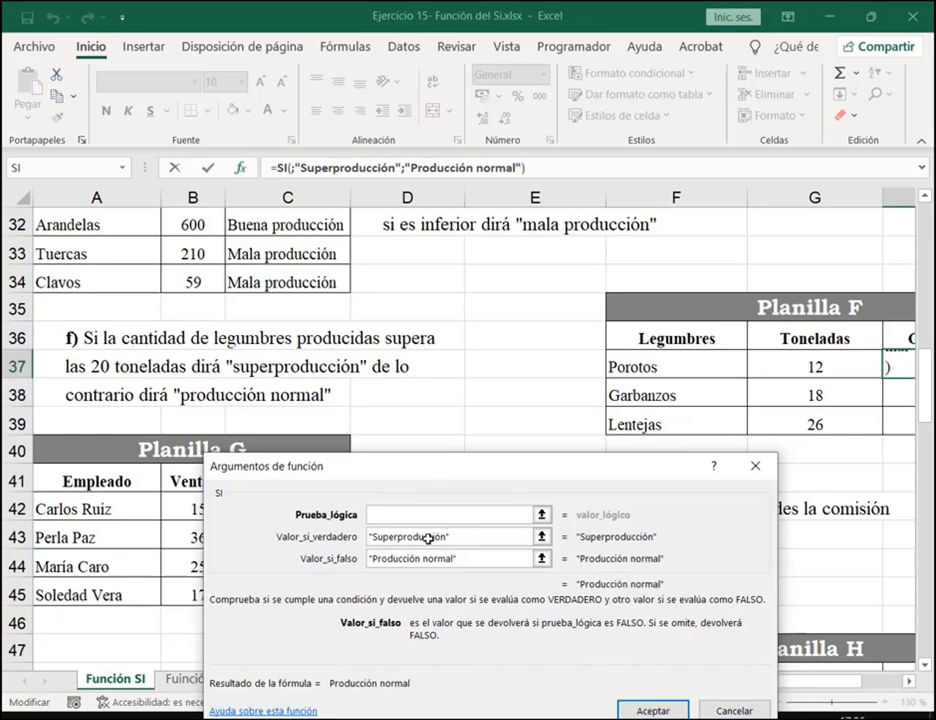
Set the logical test of the SI function in H37 to G37>20, as exercise f) requires
mouse_move(267, 525)
mouse_down()
mouse_move(464, 560)
mouse_move(462, 550)
mouse_up()
click(409, 514)
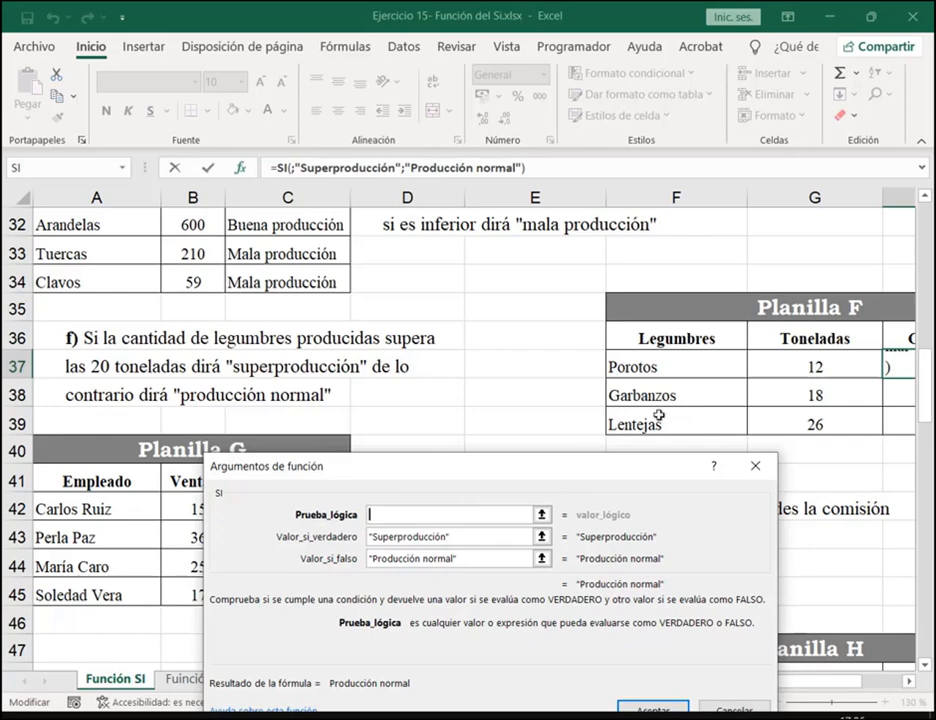
mouse_move(801, 353)
mouse_down()
mouse_move(845, 379)
mouse_move(837, 379)
mouse_up()
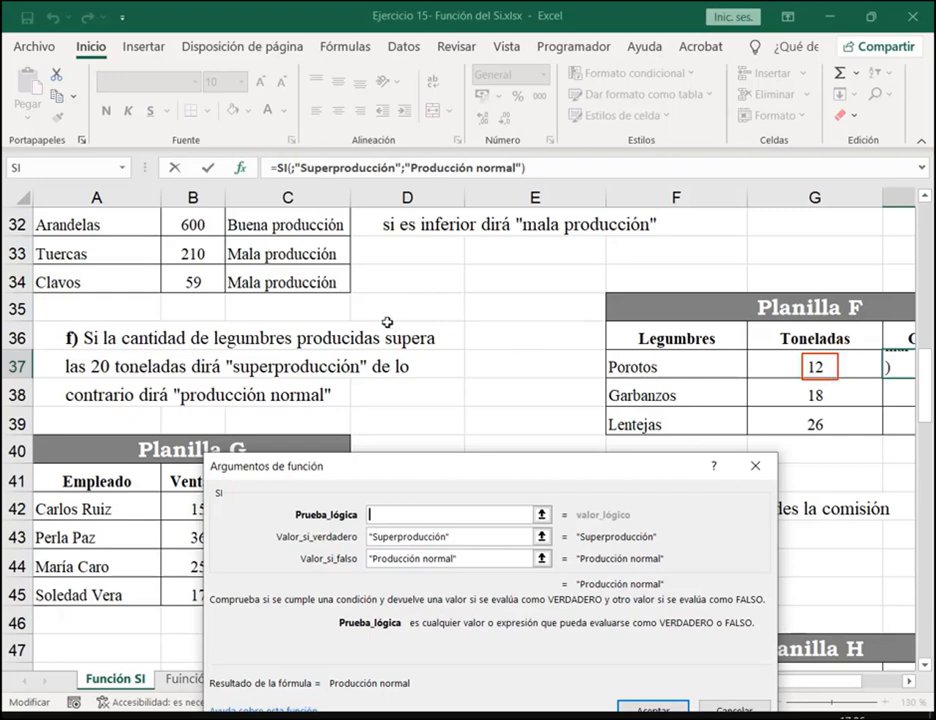
drag(381, 327, 439, 351)
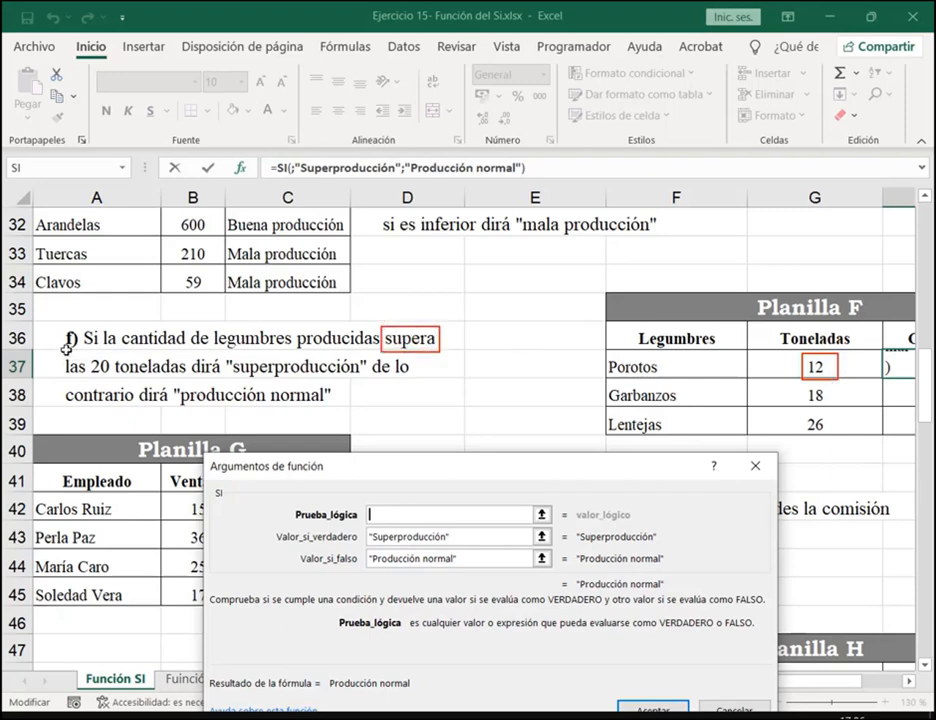
mouse_move(62, 352)
mouse_down()
mouse_move(122, 379)
mouse_move(186, 383)
mouse_move(111, 378)
mouse_up()
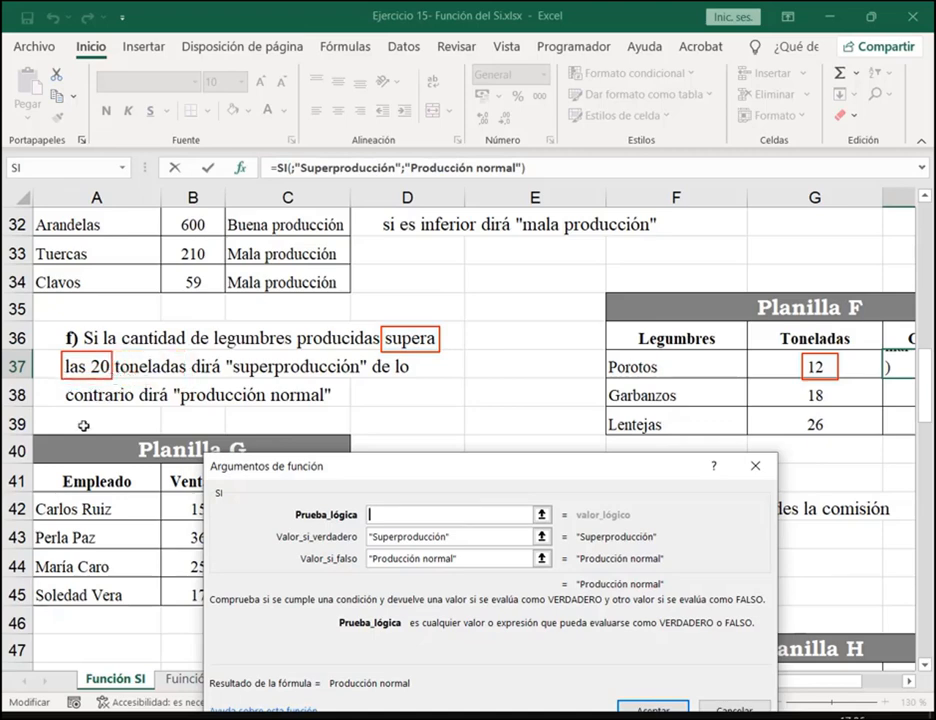
drag(84, 426, 106, 380)
key(Escape)
click(800, 372)
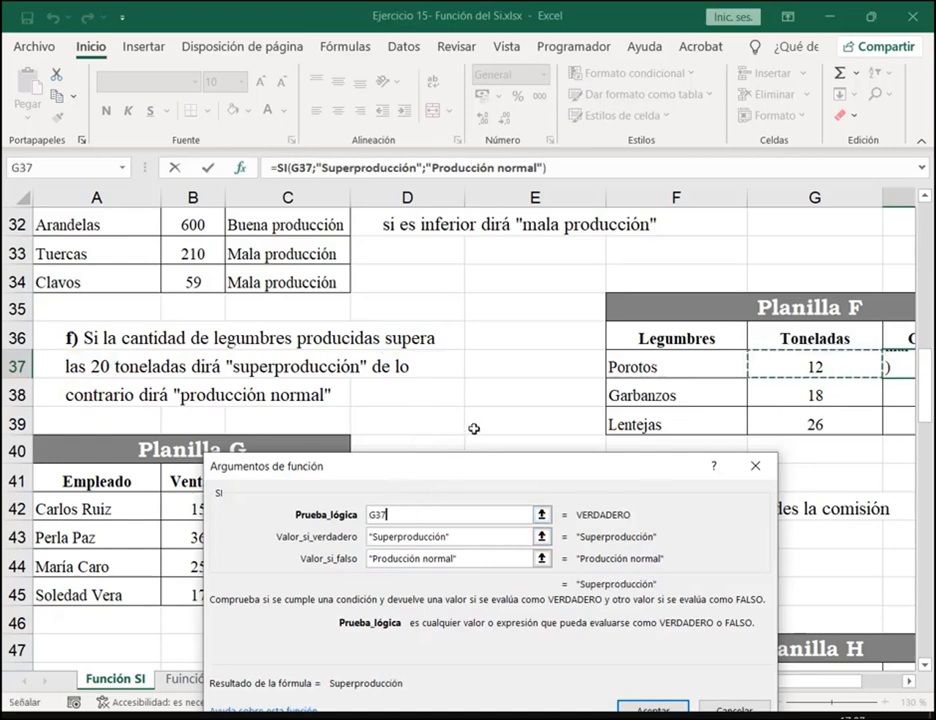
text(>20)
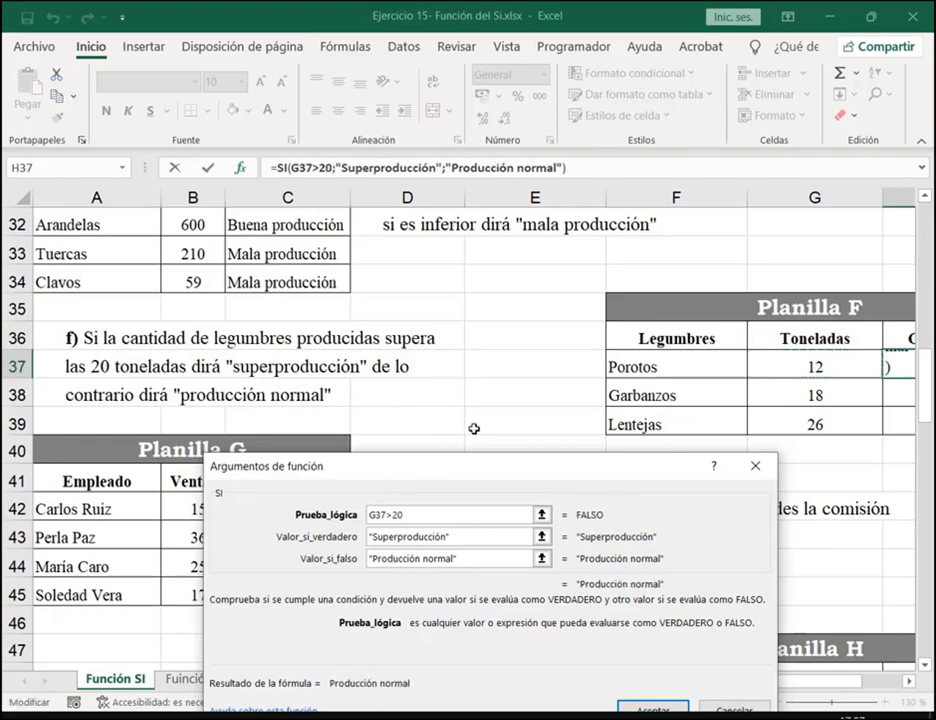
Accept the SI formula in H37 and copy it down the Comentario column through H39
drag(478, 466, 502, 379)
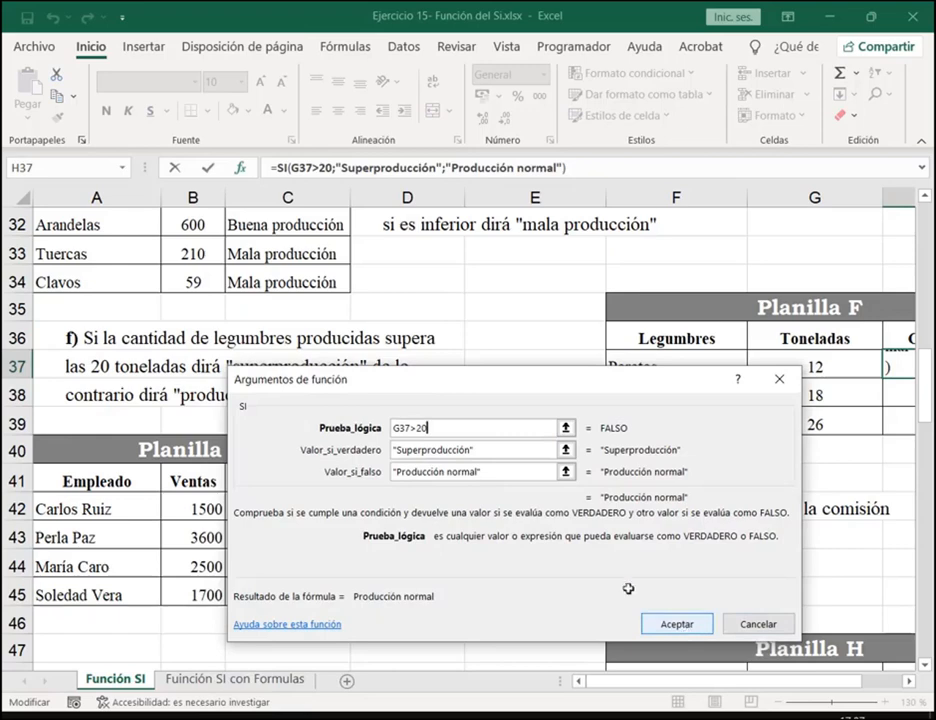
click(697, 621)
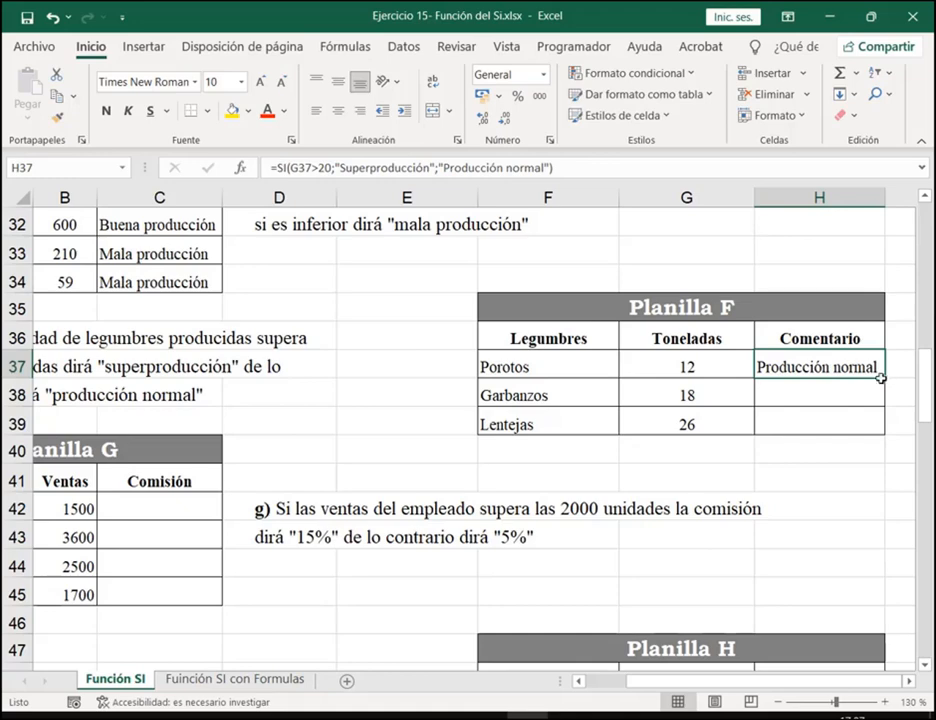
drag(881, 378, 873, 436)
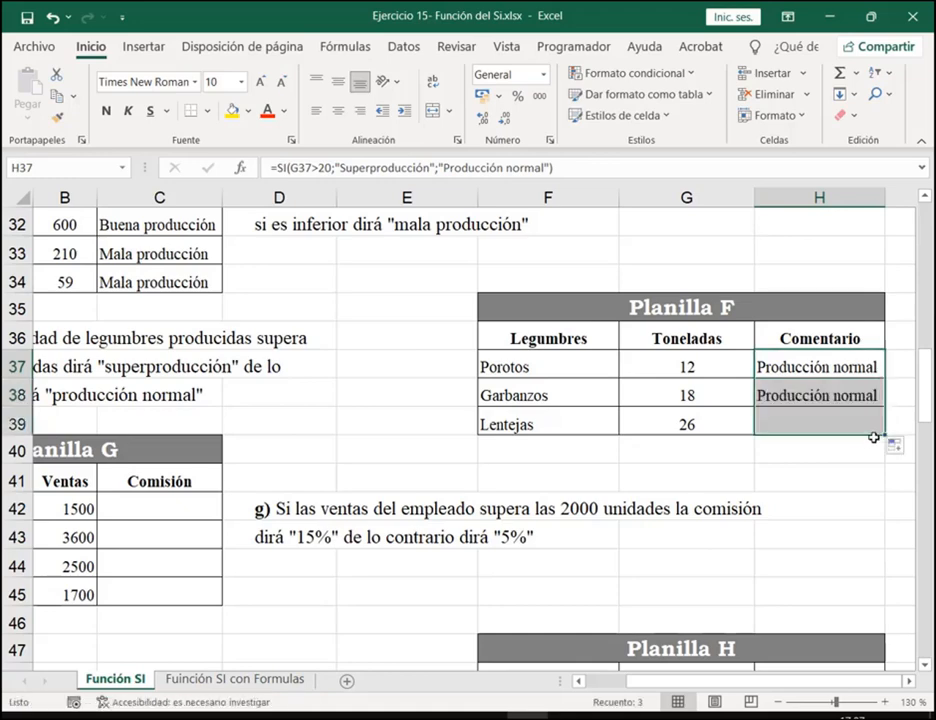
click(813, 391)
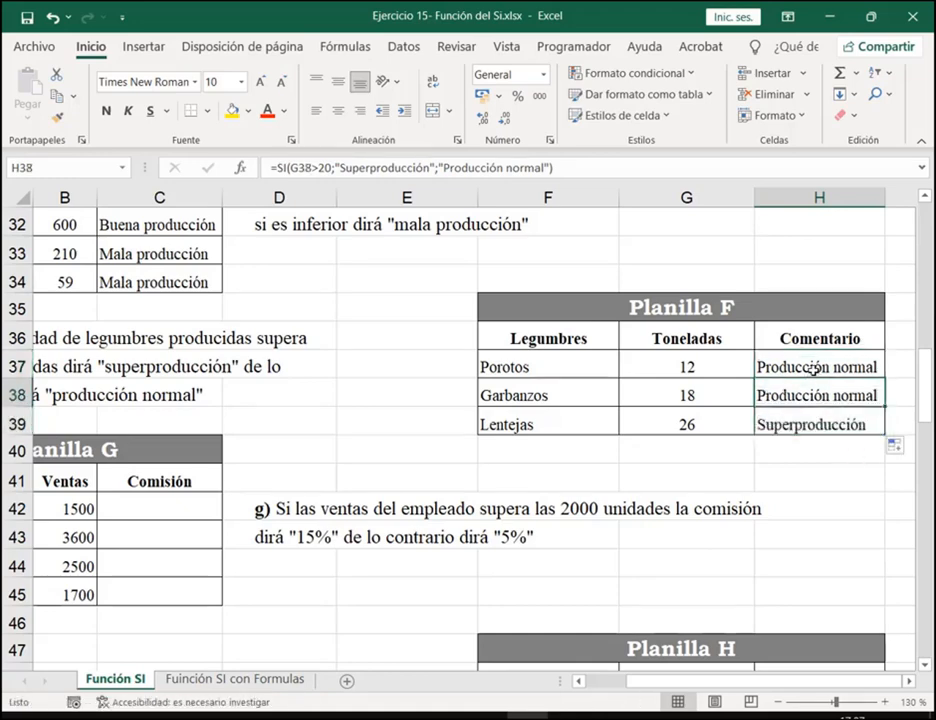
click(813, 370)
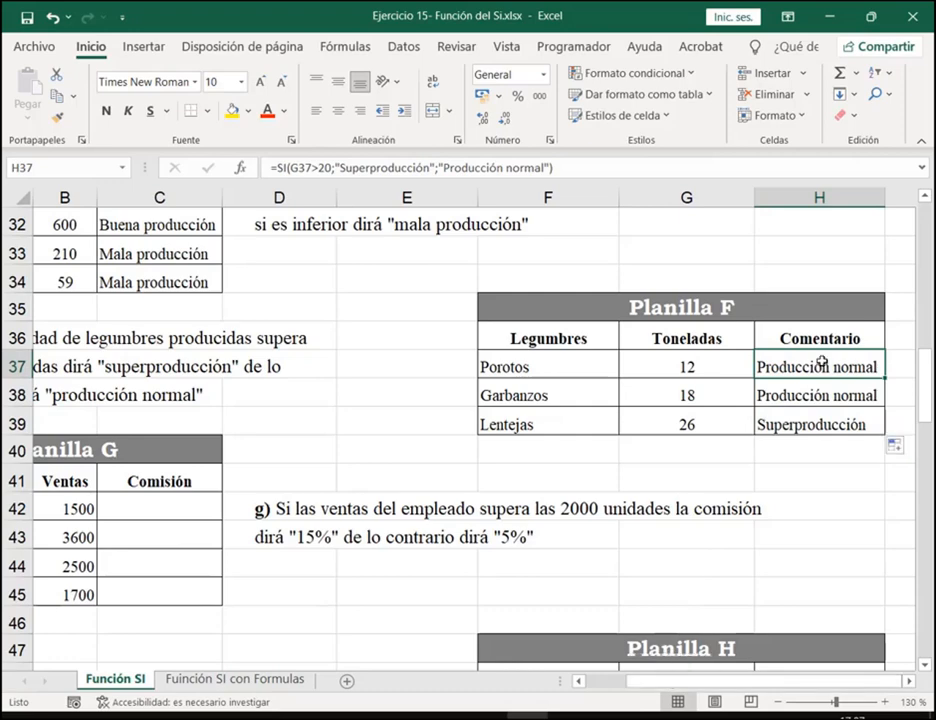
double_click(822, 367)
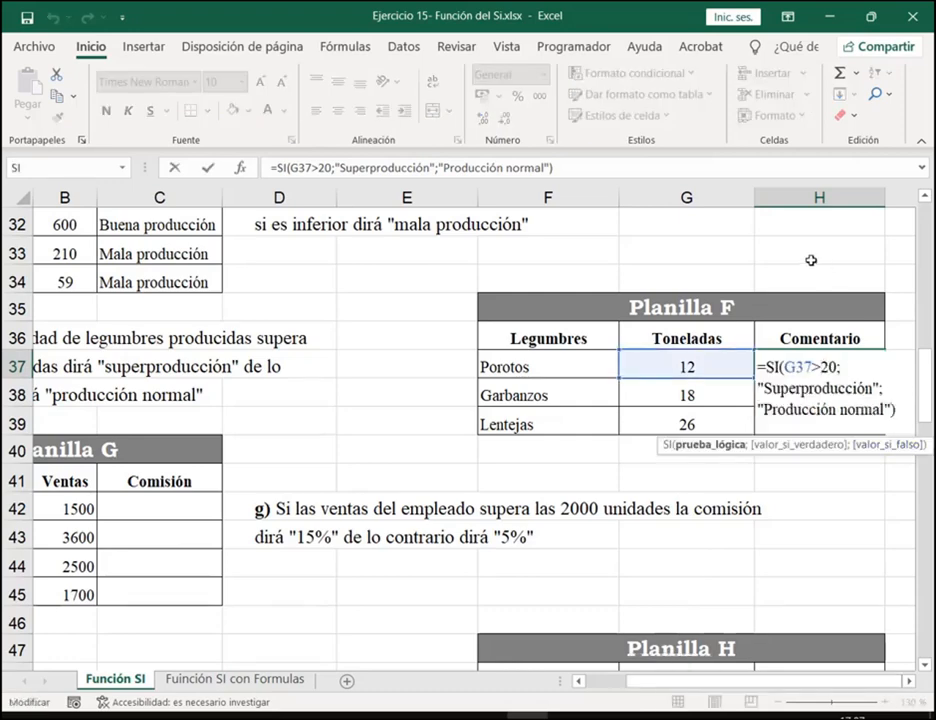
key(ctrl+Return)
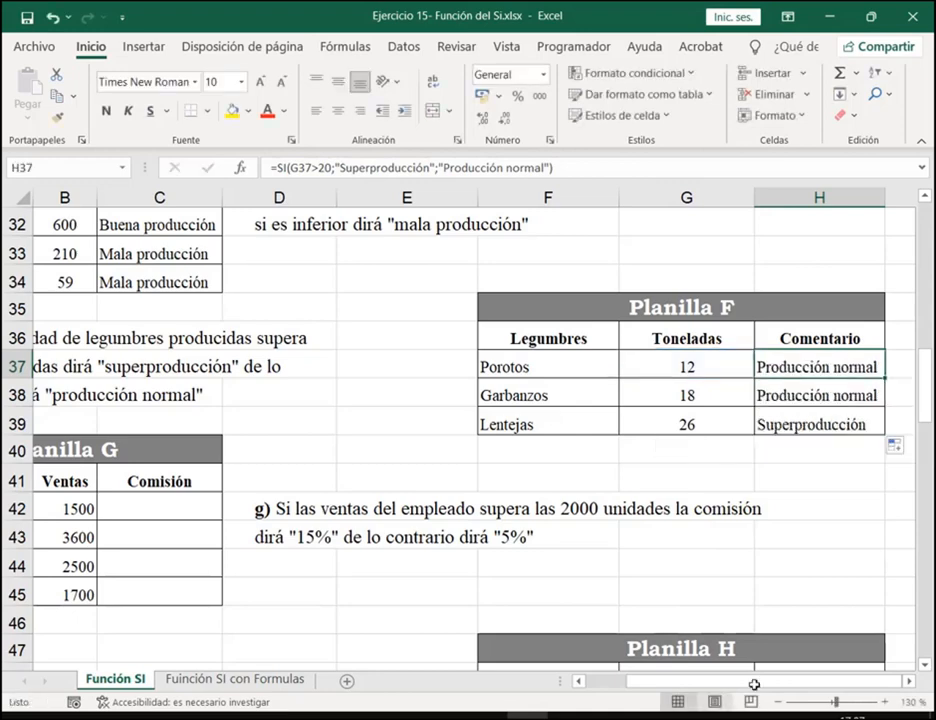
Start an SI function in C42 of Planilla G with 15% as the true value and 5% as the false value
drag(766, 680, 745, 681)
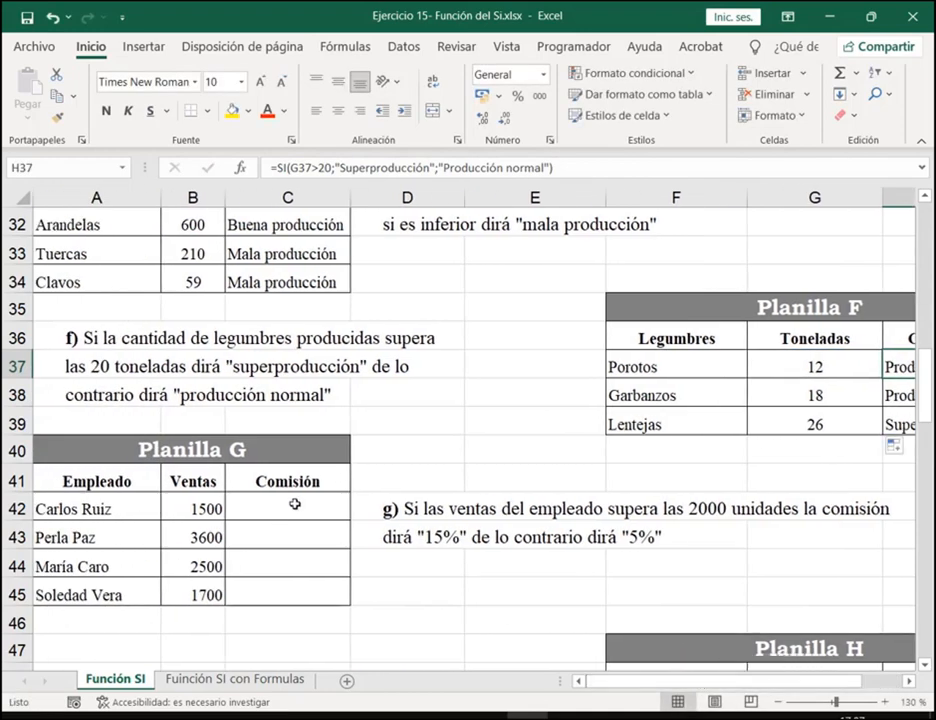
click(297, 505)
scroll(428, 518, down, 2)
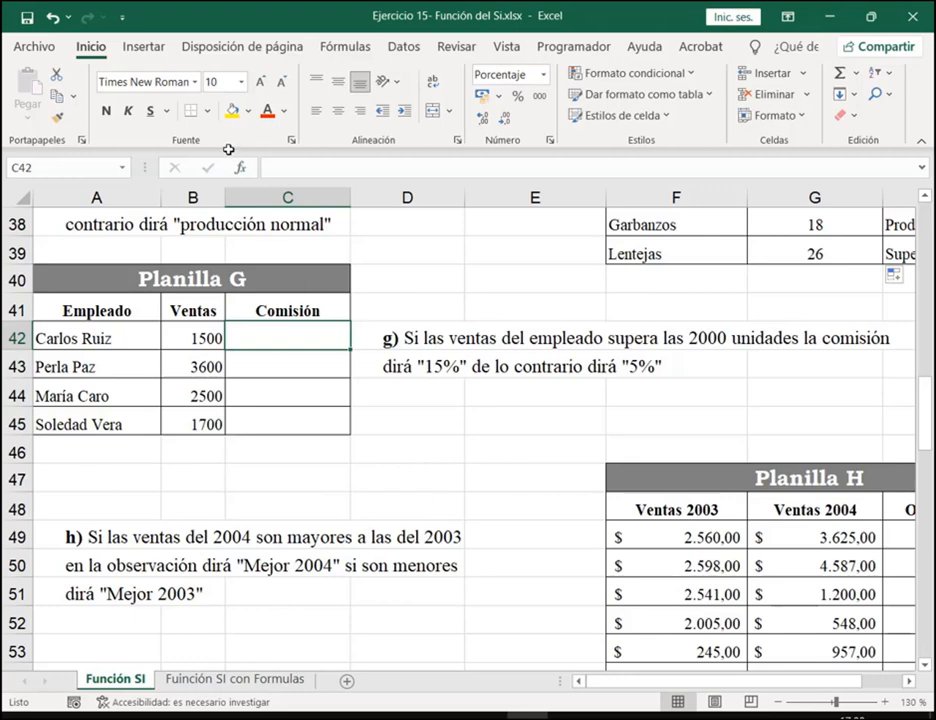
click(240, 167)
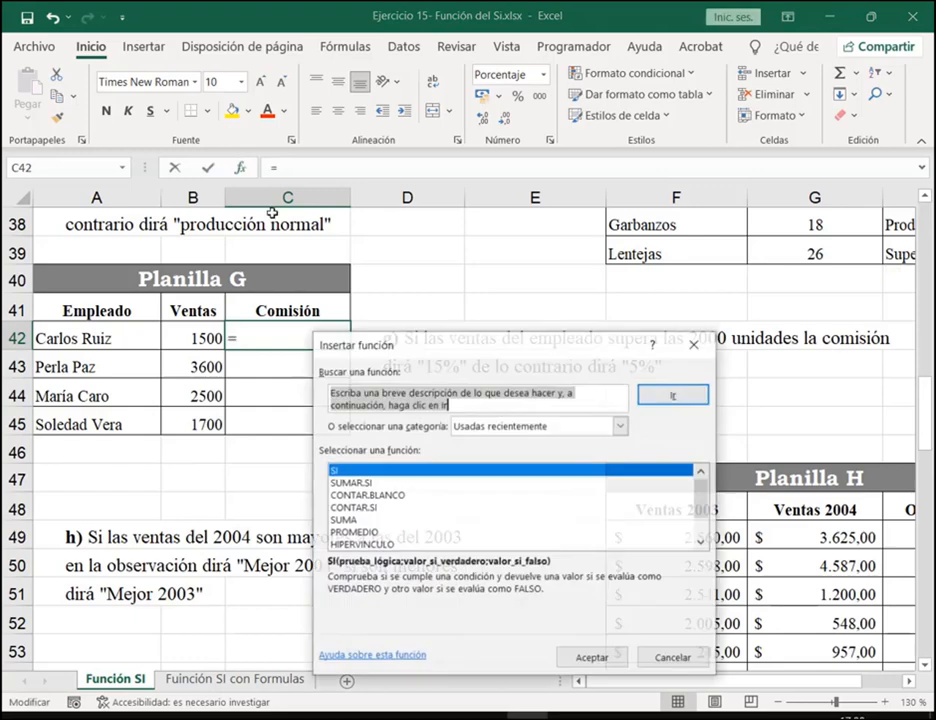
click(590, 657)
drag(547, 402, 516, 467)
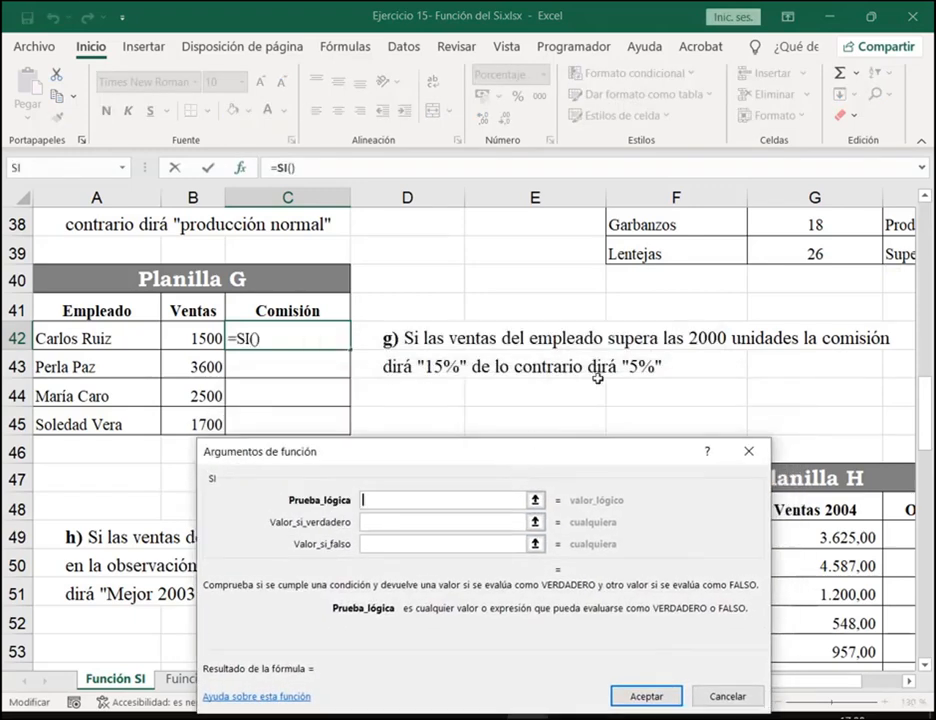
click(418, 525)
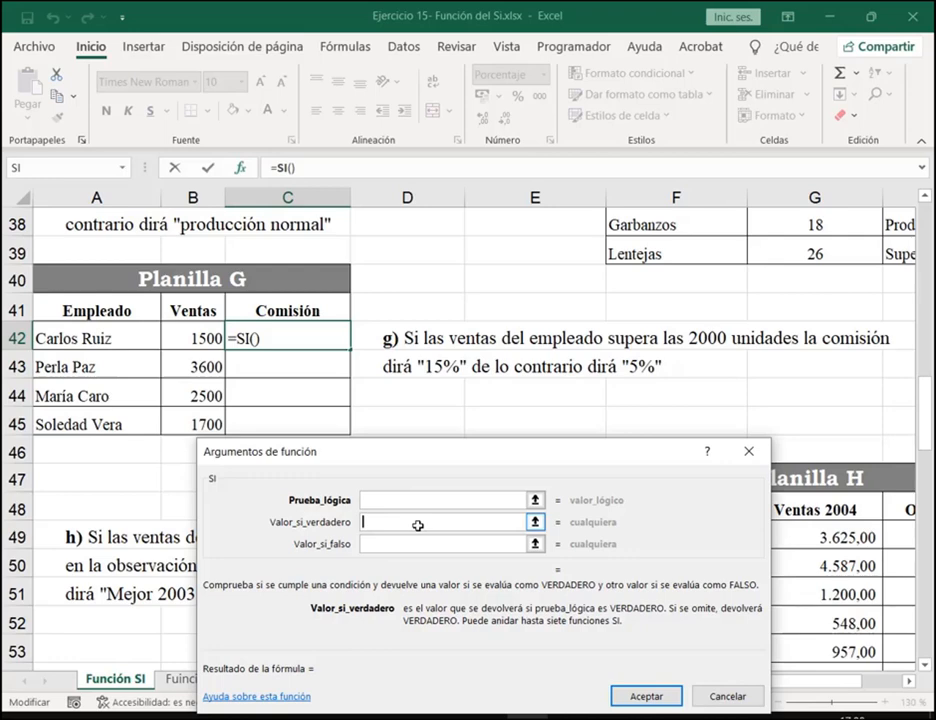
text(15%)
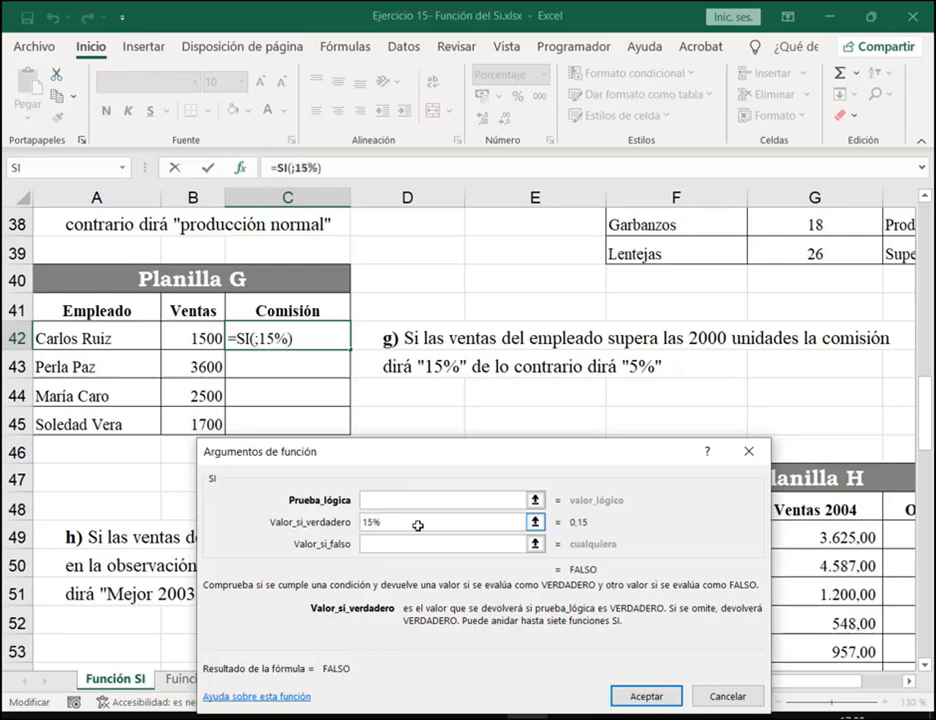
key(Tab)
text(5)
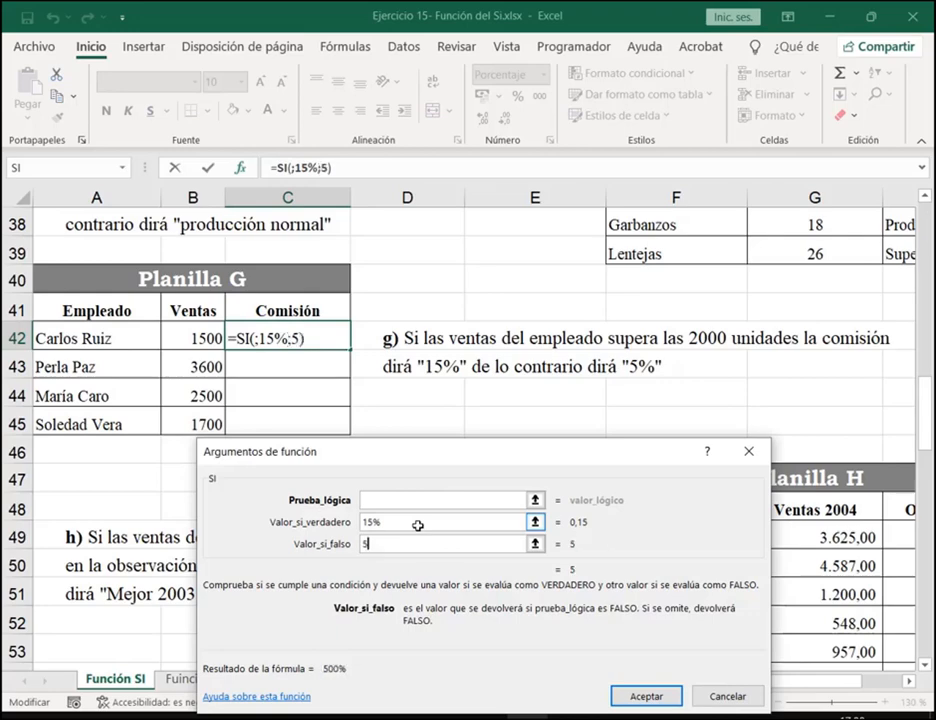
text(%)
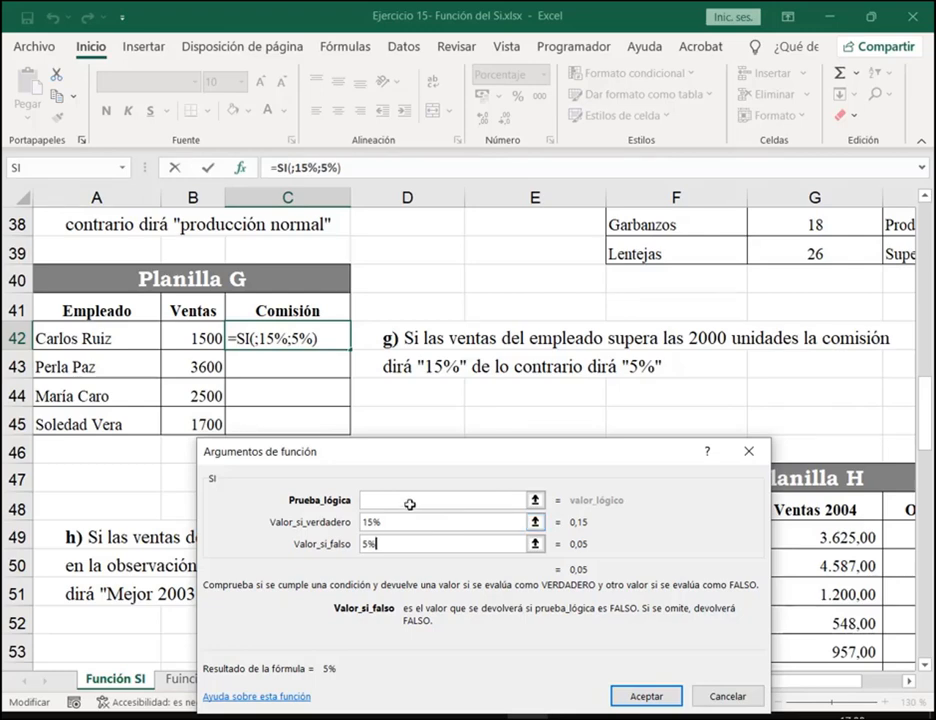
Set the logical test of the SI function in C42 to B42>2000 and check its true and false values
click(411, 501)
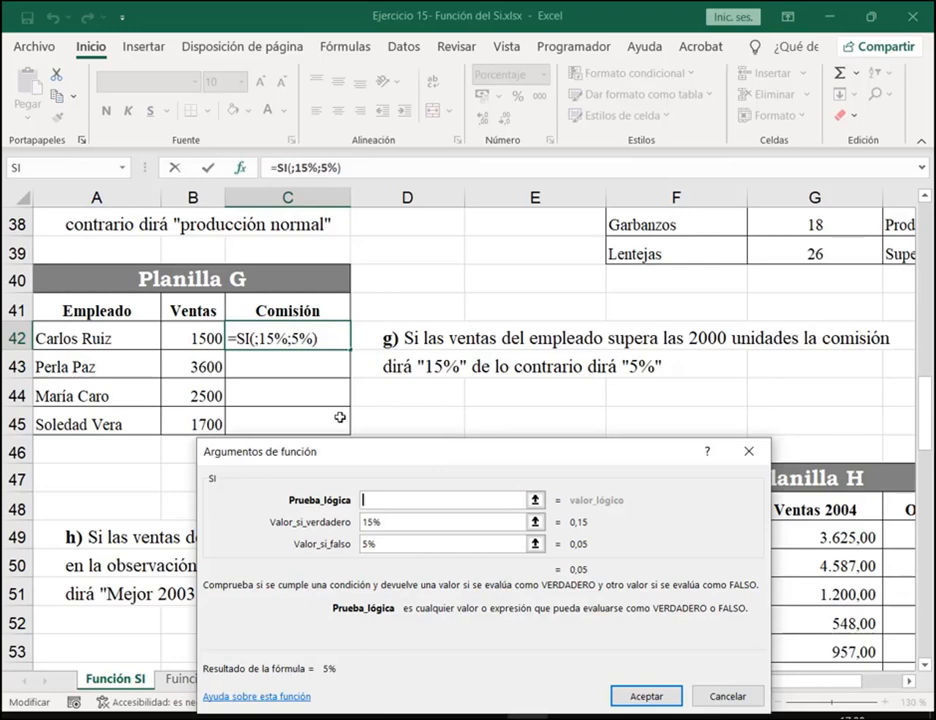
click(208, 340)
text(>2000)
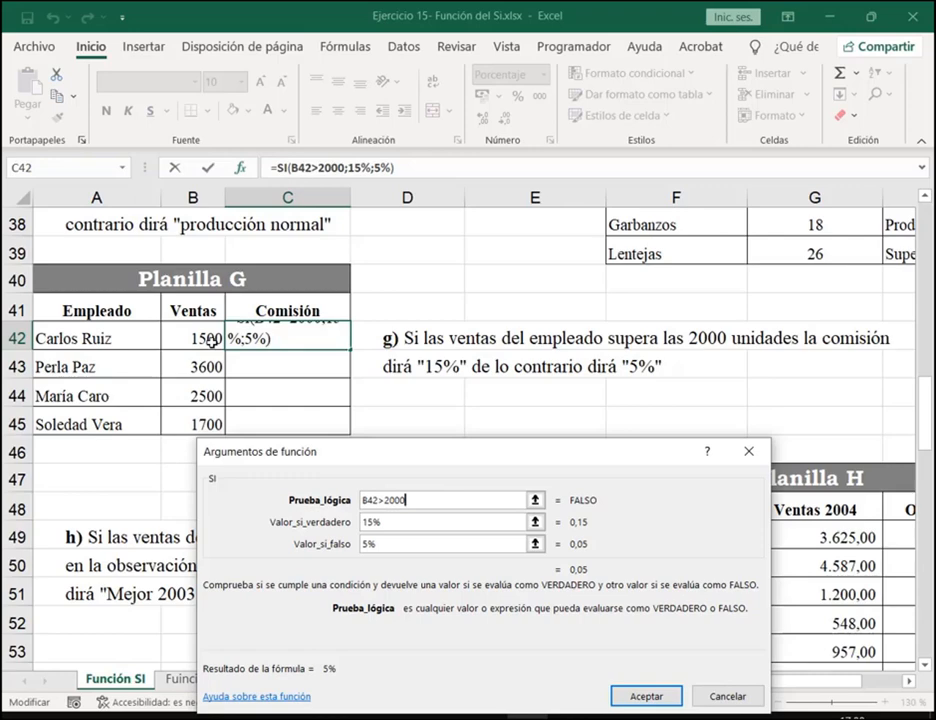
double_click(380, 521)
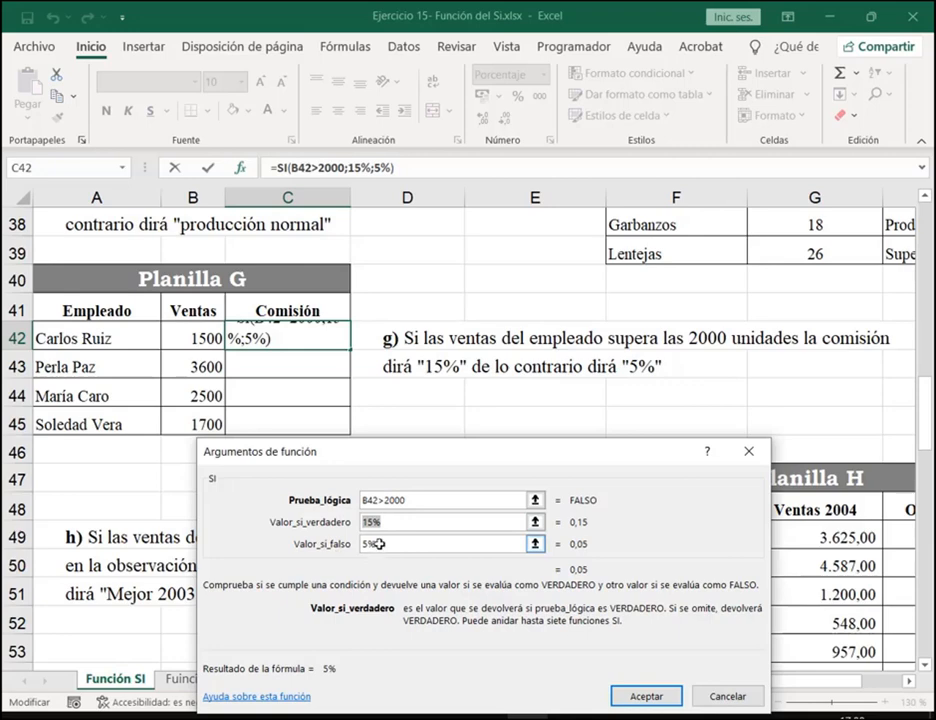
click(368, 543)
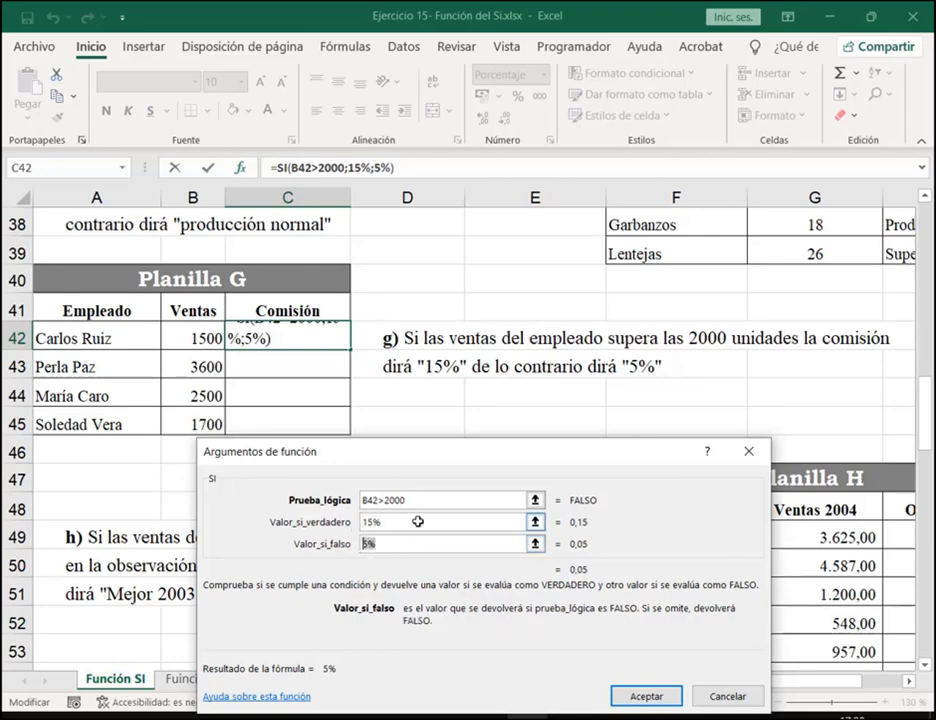
Accept the SI formula in C42, copy it down the Comisión column through C45 and check the formula in C42
click(418, 522)
drag(643, 447, 664, 265)
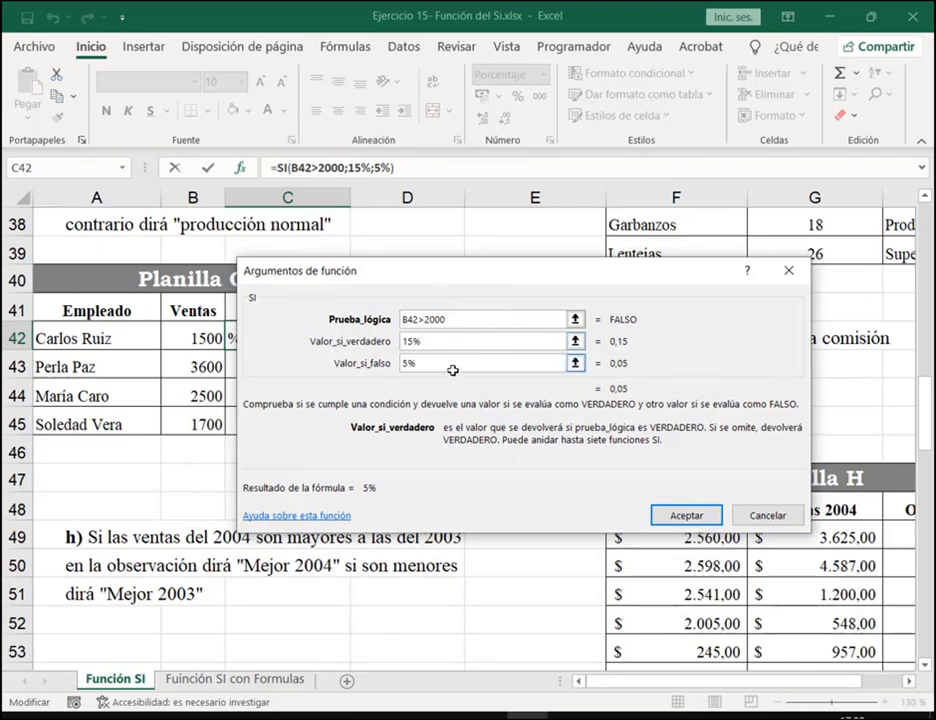
click(682, 515)
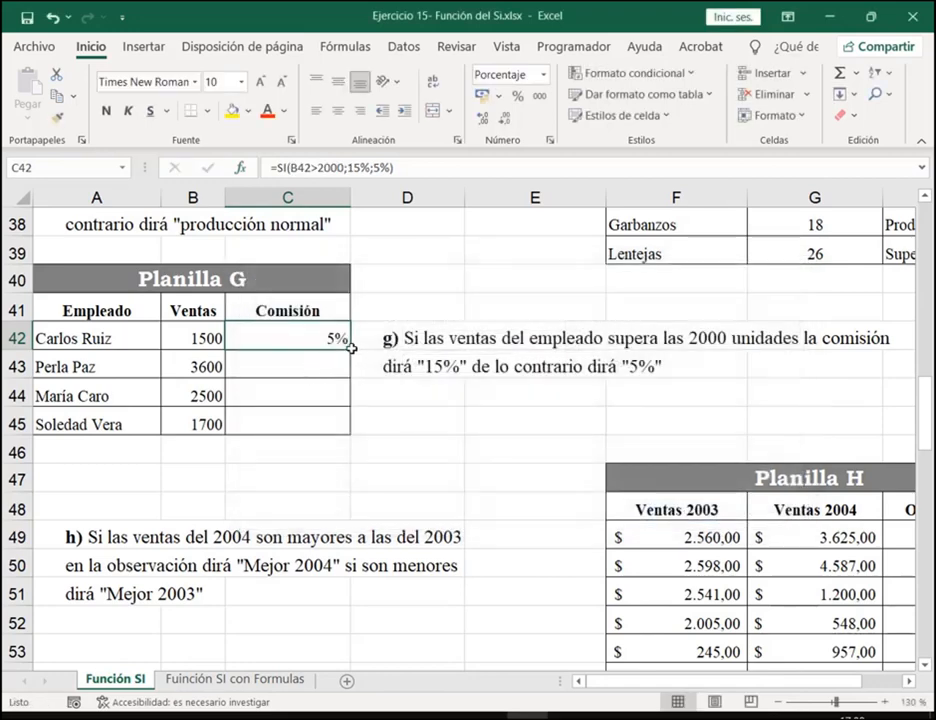
drag(350, 347, 346, 432)
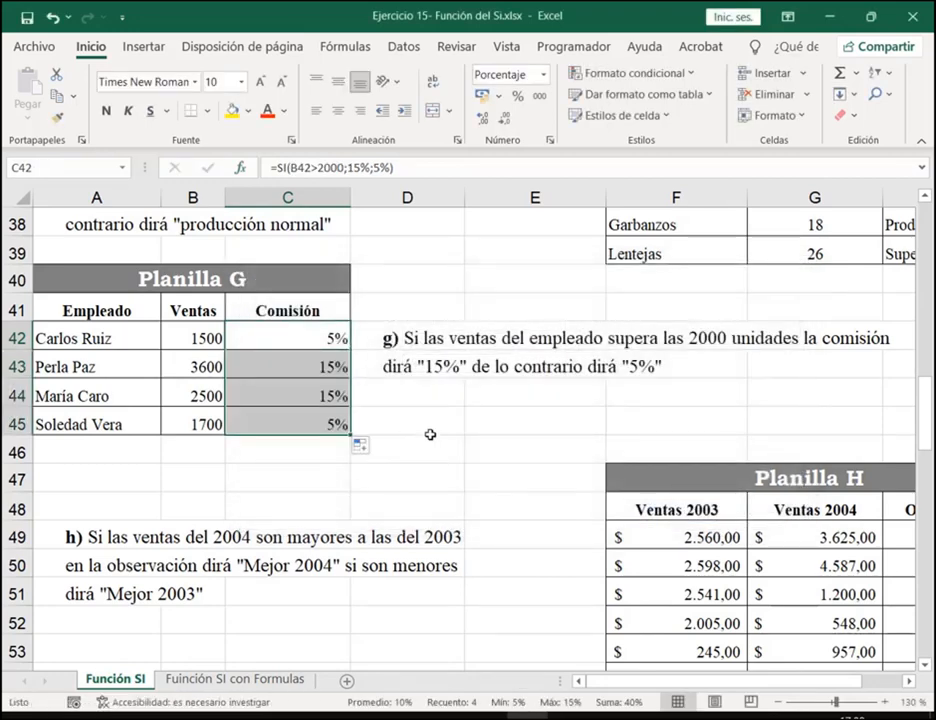
double_click(316, 336)
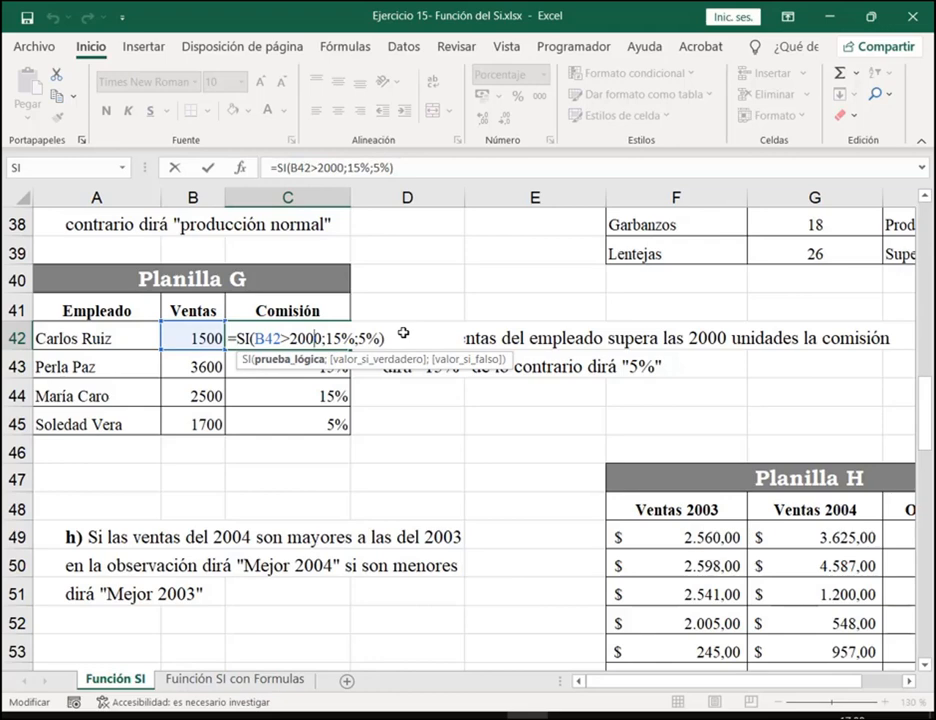
key(ctrl+Return)
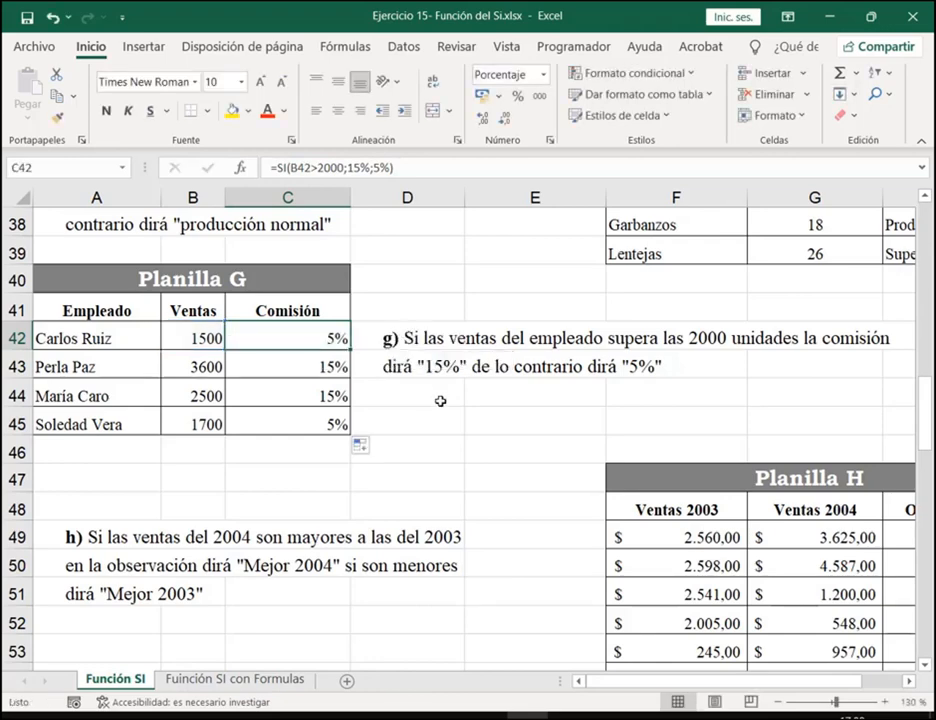
Review Planilla H and Planilla I together with the conditions of exercises h) and i)
scroll(440, 401, down, 3)
scroll(440, 401, down, 1)
scroll(530, 420, up, 4)
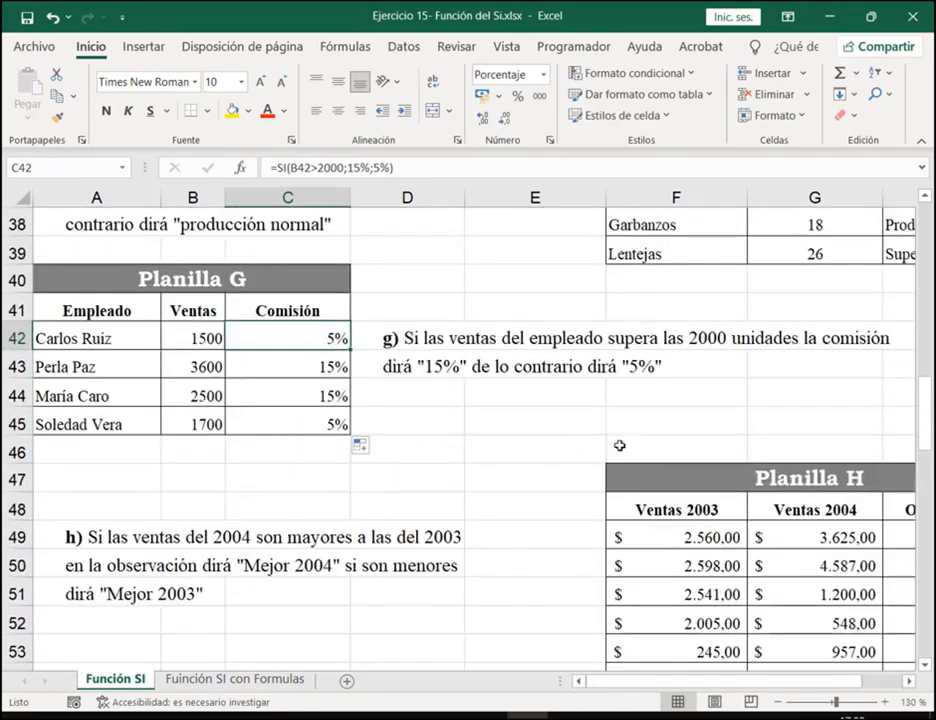
scroll(618, 444, down, 1)
drag(779, 574, 779, 581)
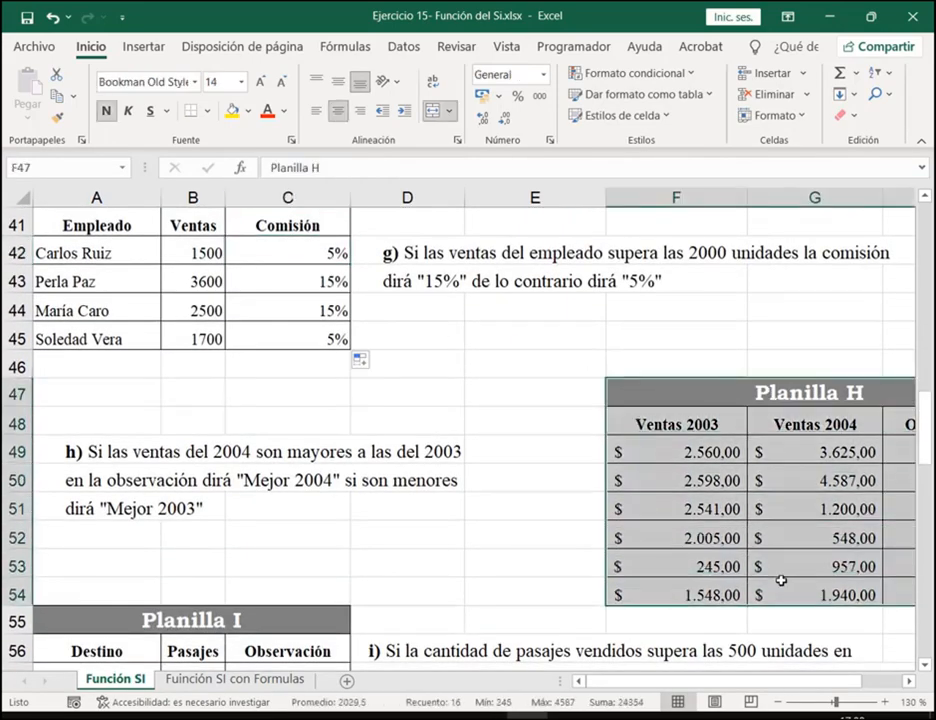
scroll(234, 442, down, 2)
drag(234, 442, 298, 576)
click(305, 503)
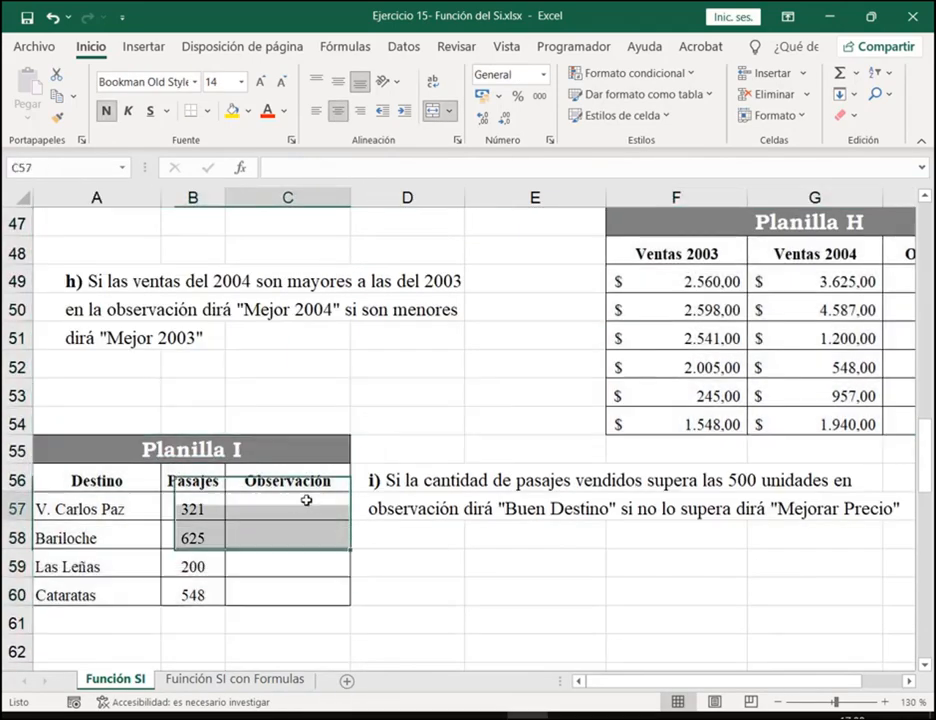
scroll(685, 474, up, 1)
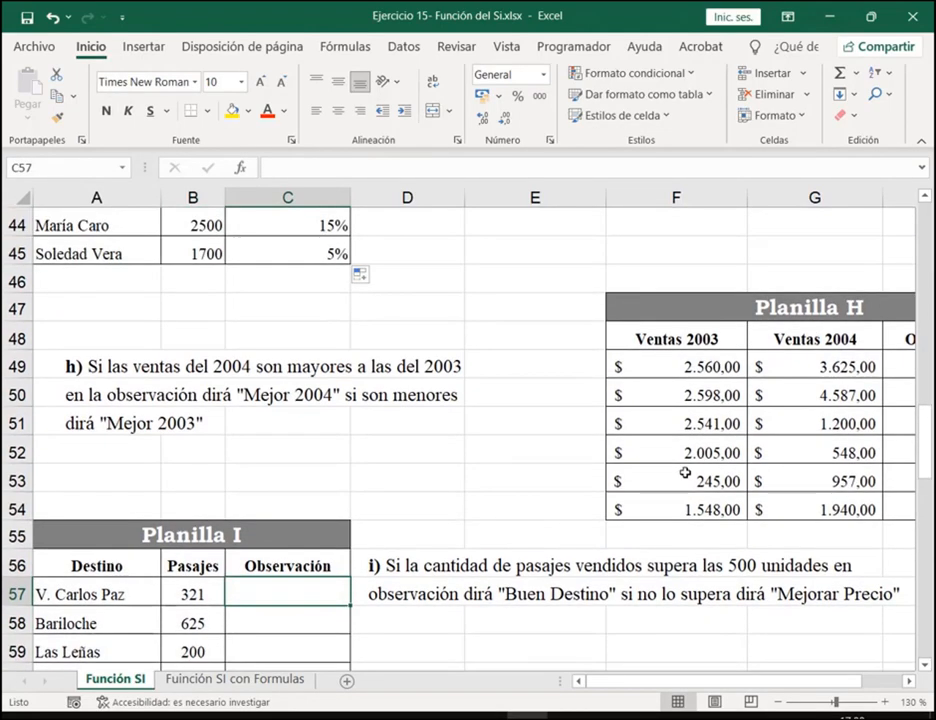
drag(742, 683, 864, 680)
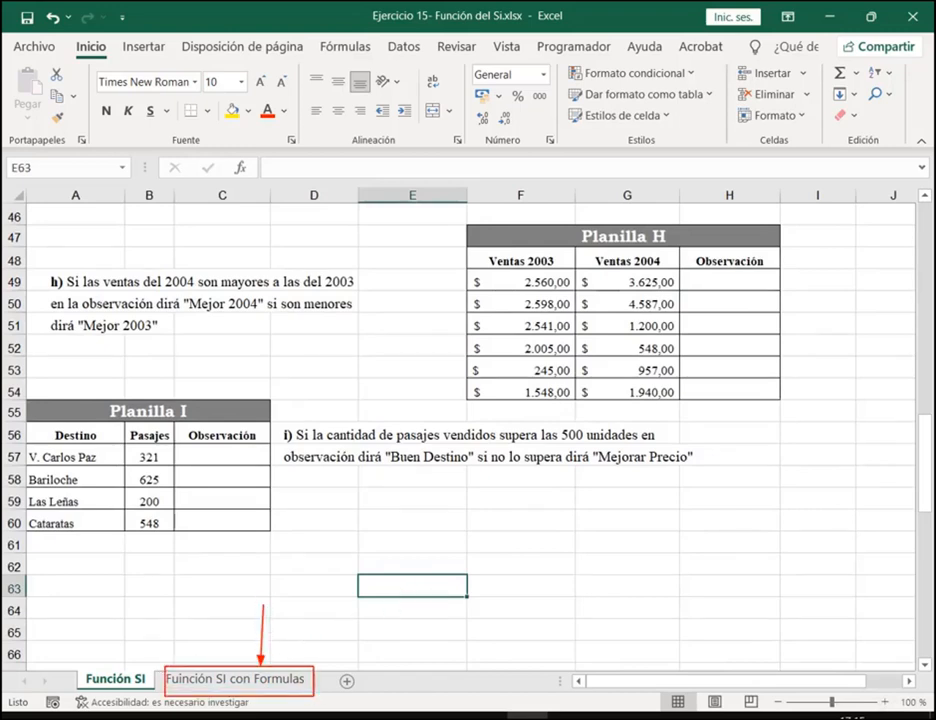
Switch to the Fuinción SI con Formulas sheet and go to Planilla J
click(268, 680)
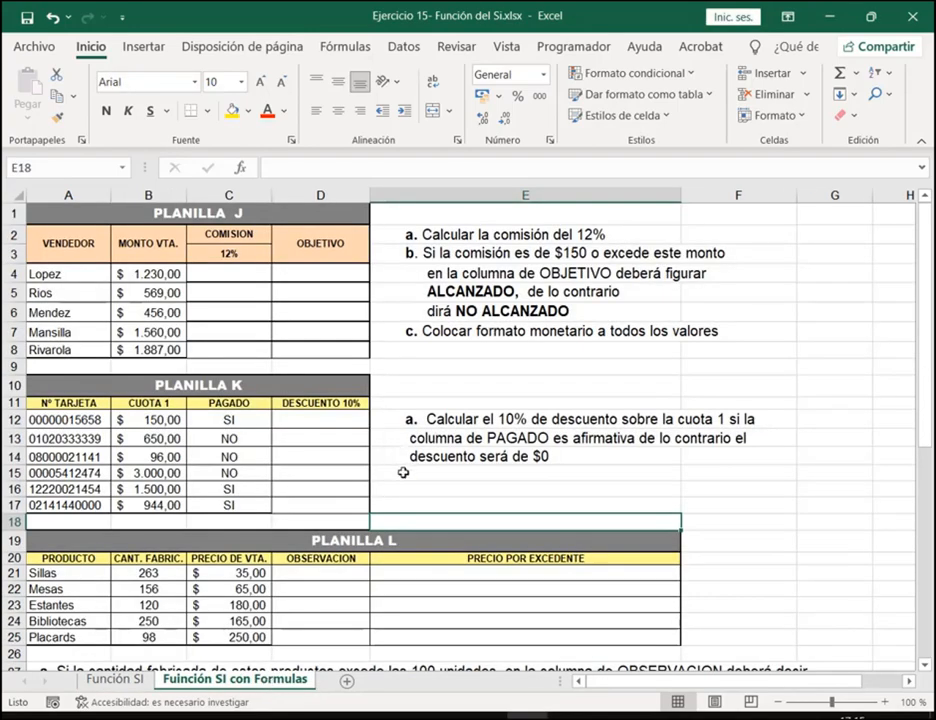
scroll(647, 513, up, 1)
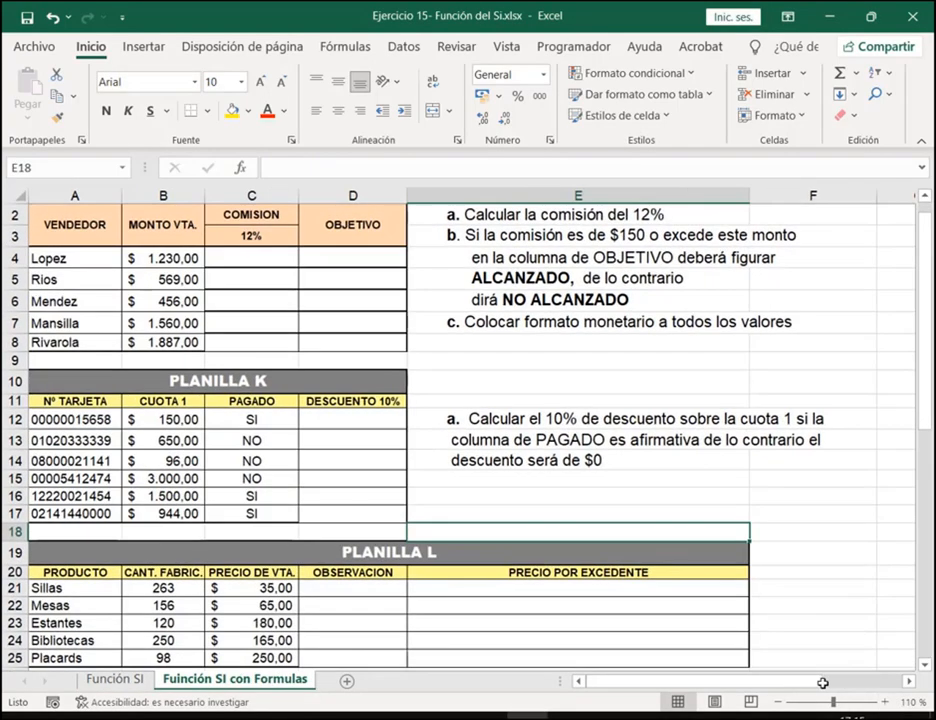
scroll(253, 340, up, 1)
Calculate the 12% commission in C4 of Planilla J with =B4*$C$3 and copy it down the COMISION column through C8
click(250, 283)
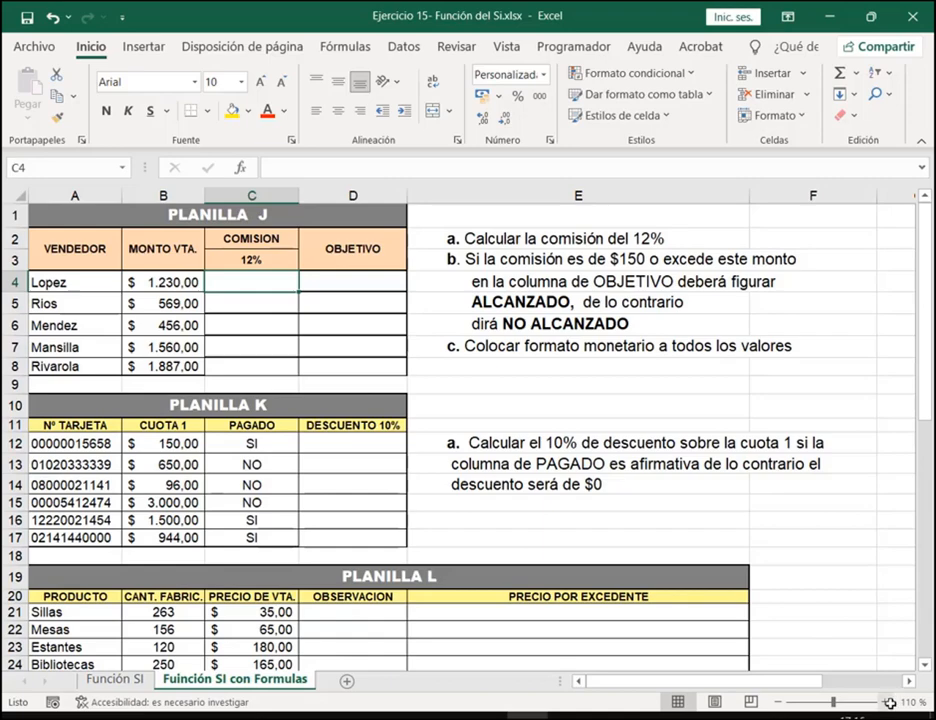
ctrl+scroll(650, 515, up, 1)
scroll(846, 595, up, 1)
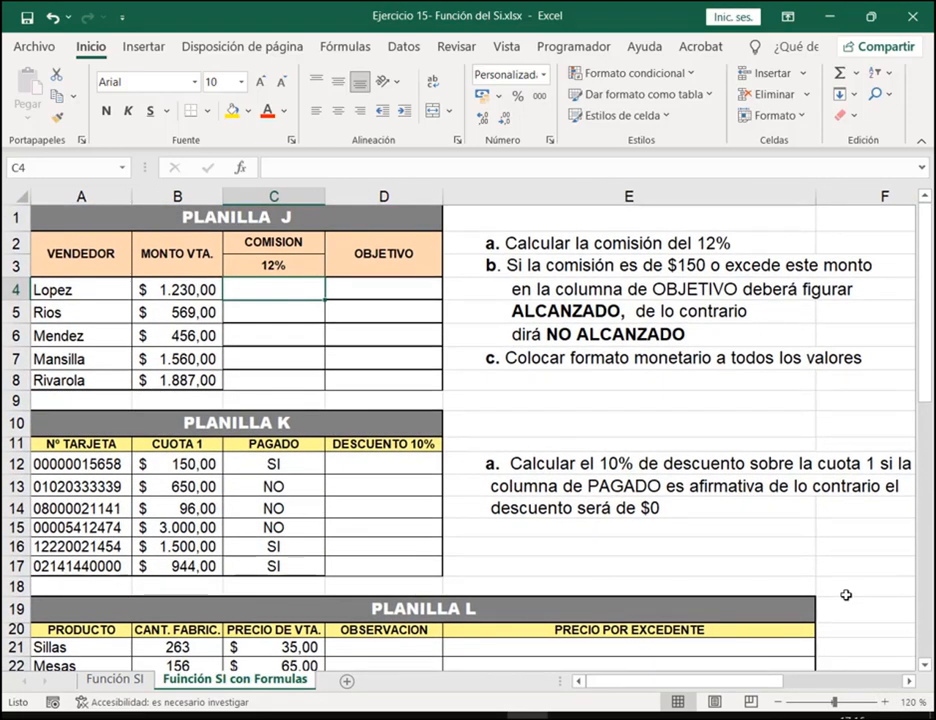
mouse_move(503, 224)
mouse_down()
mouse_move(600, 264)
mouse_move(750, 253)
mouse_move(738, 254)
mouse_up()
text(=)
click(184, 289)
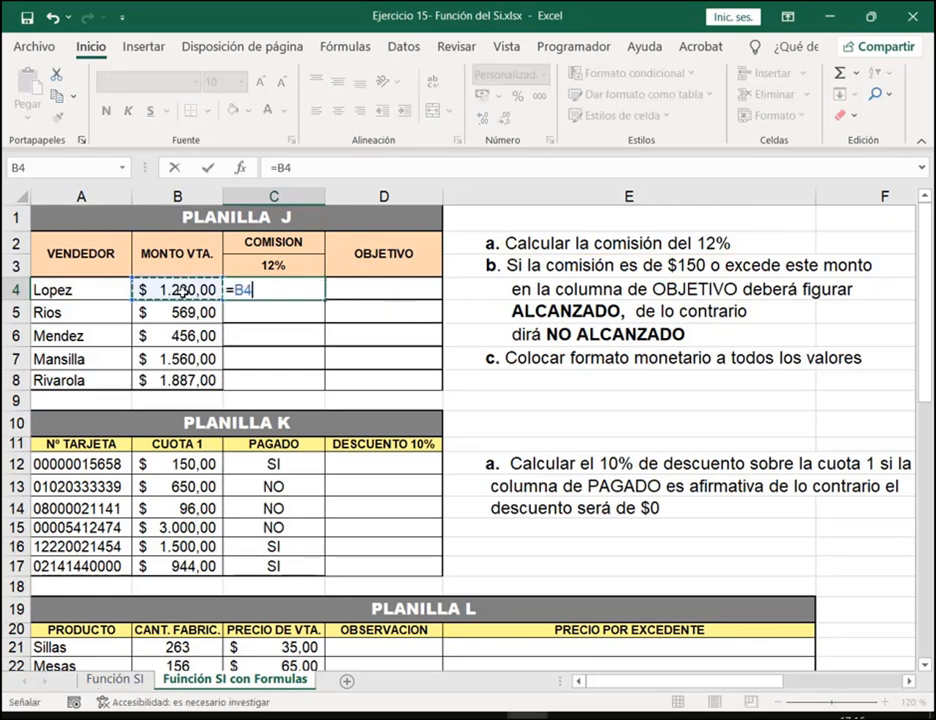
text(*)
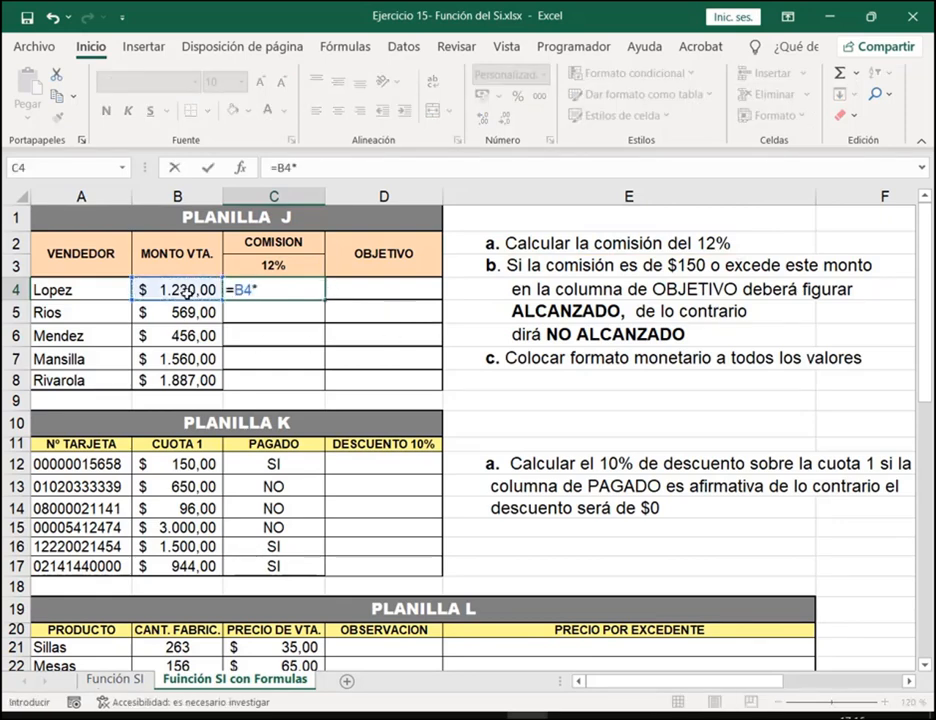
click(232, 265)
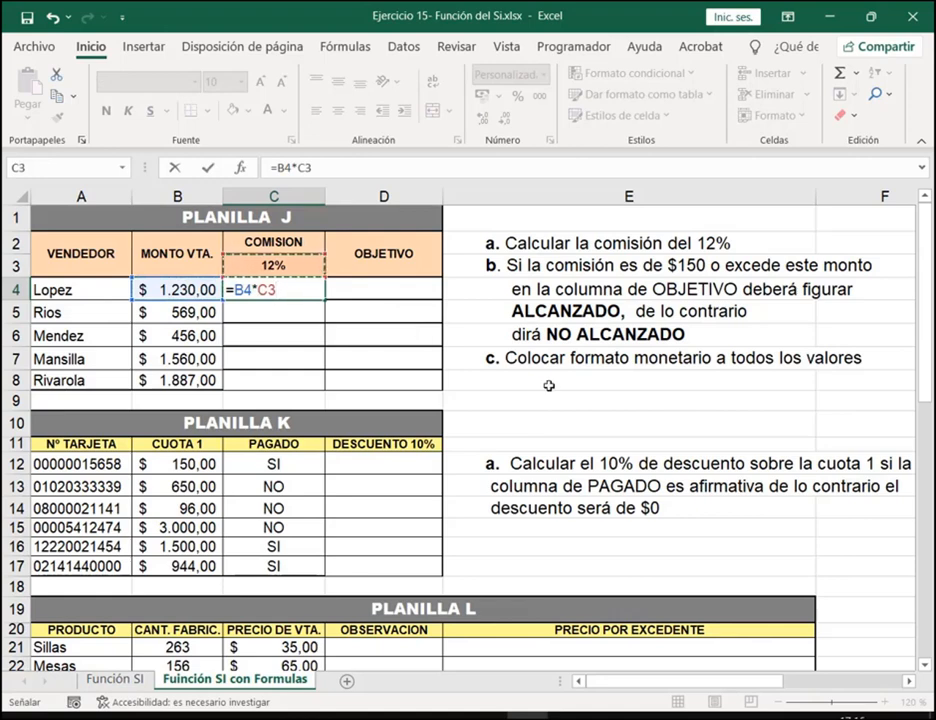
key(F4)
key(Return)
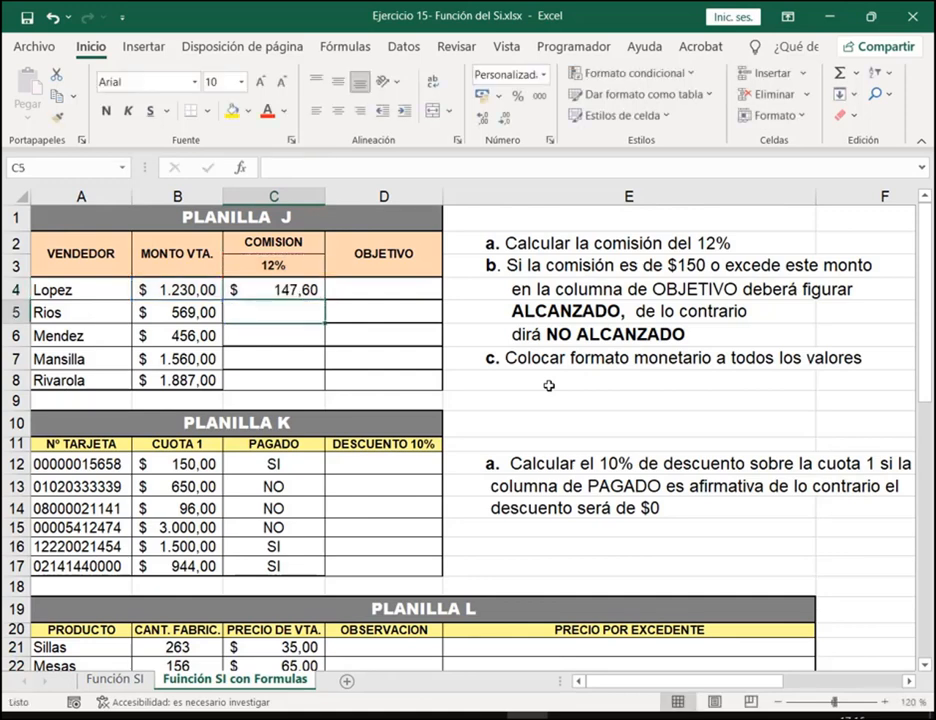
click(298, 296)
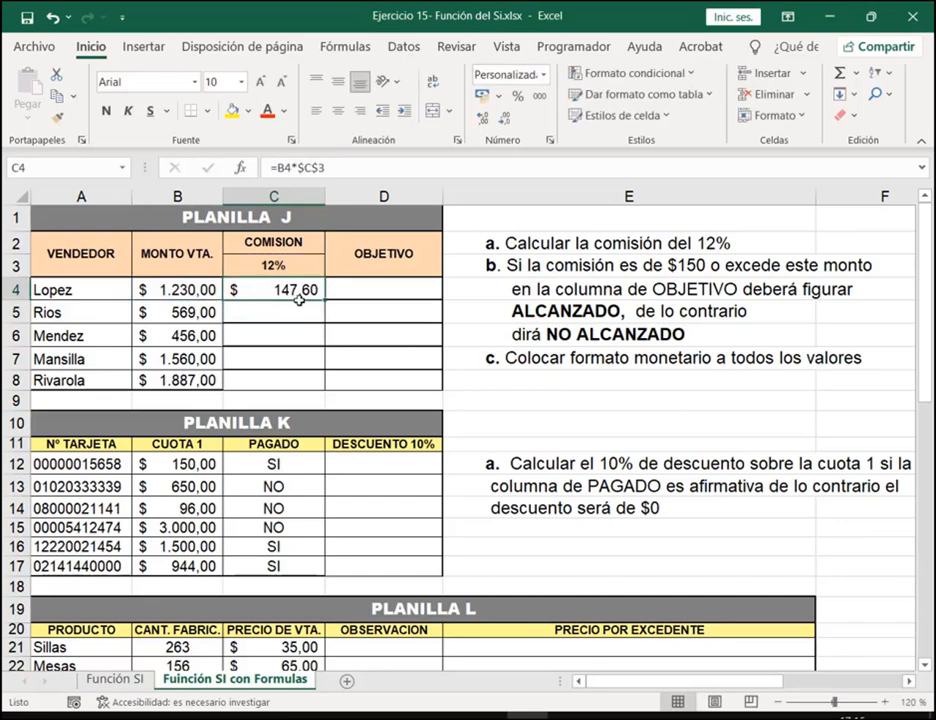
drag(322, 300, 306, 388)
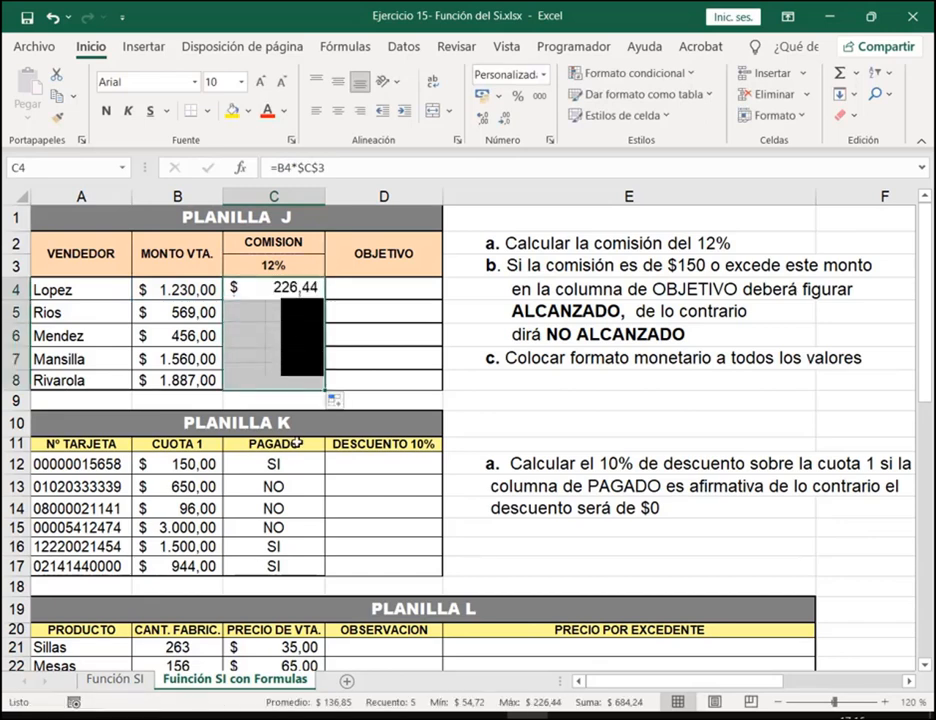
Insert an SI function in D4, the first OBJETIVO cell of Planilla J, keeping the exercise text readable beside its arguments
click(359, 288)
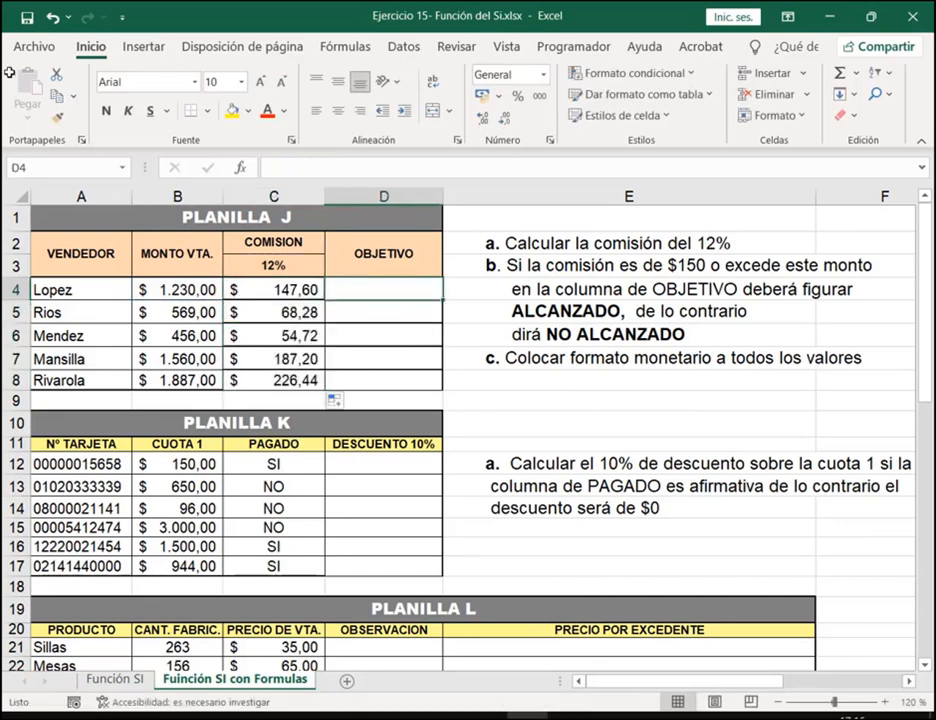
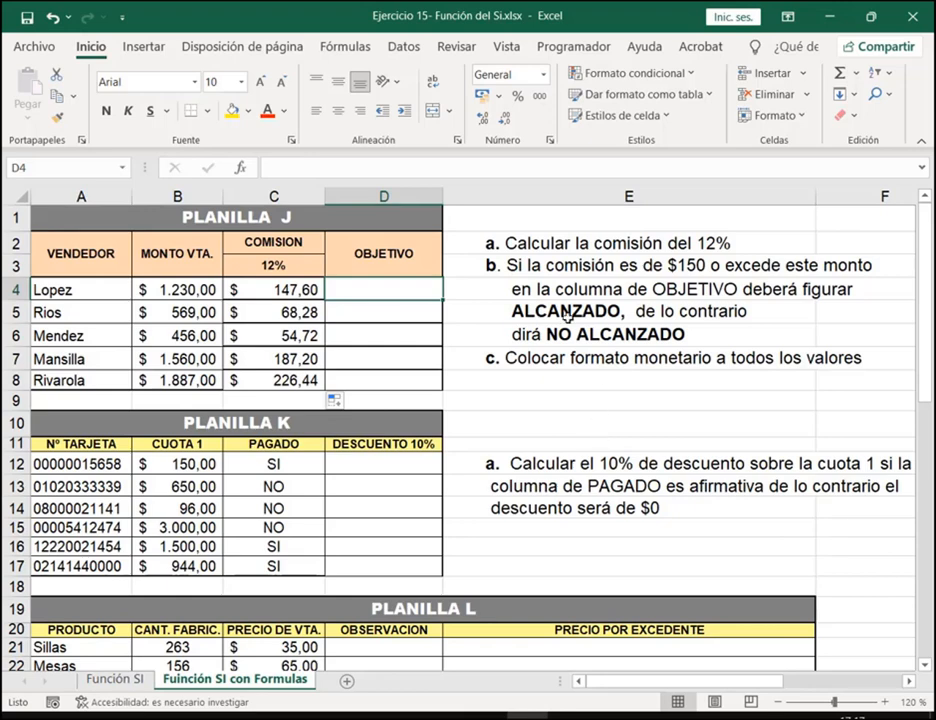
drag(505, 300, 627, 322)
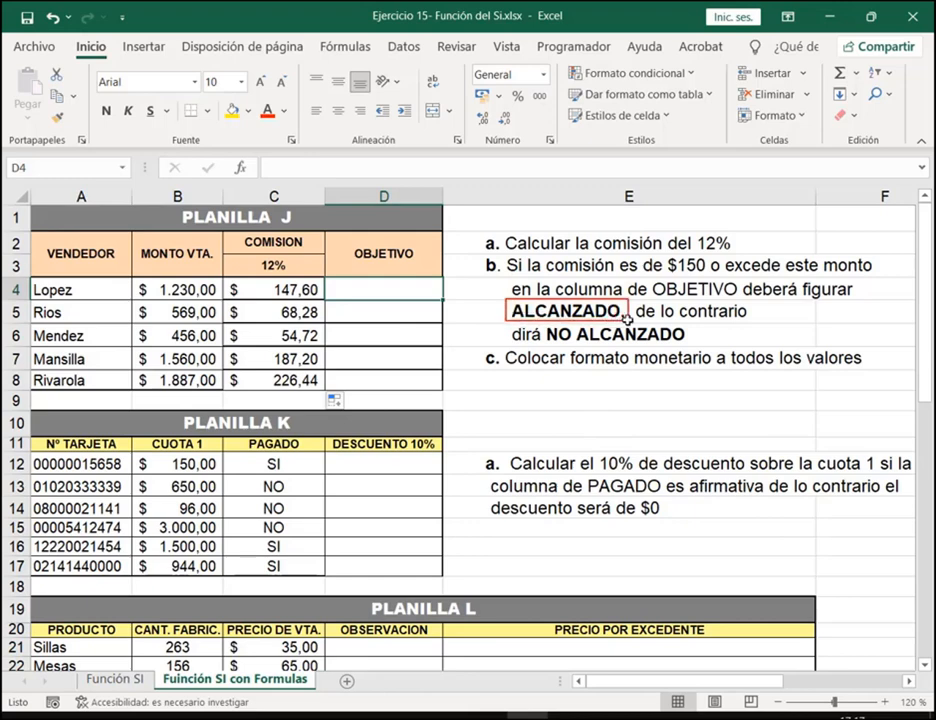
drag(546, 323, 686, 346)
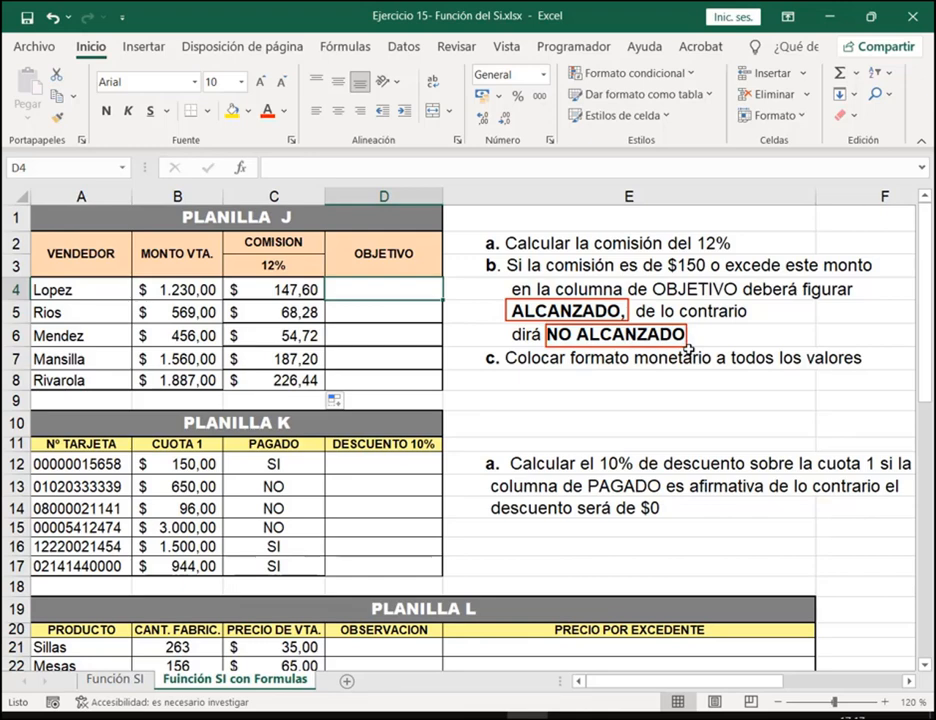
key(Escape)
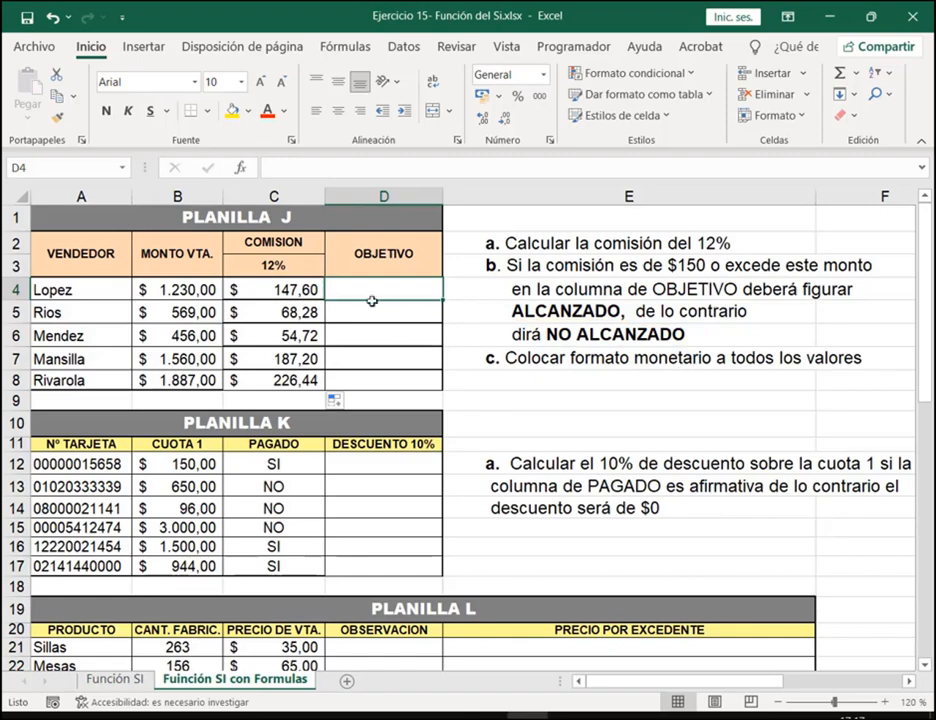
click(240, 167)
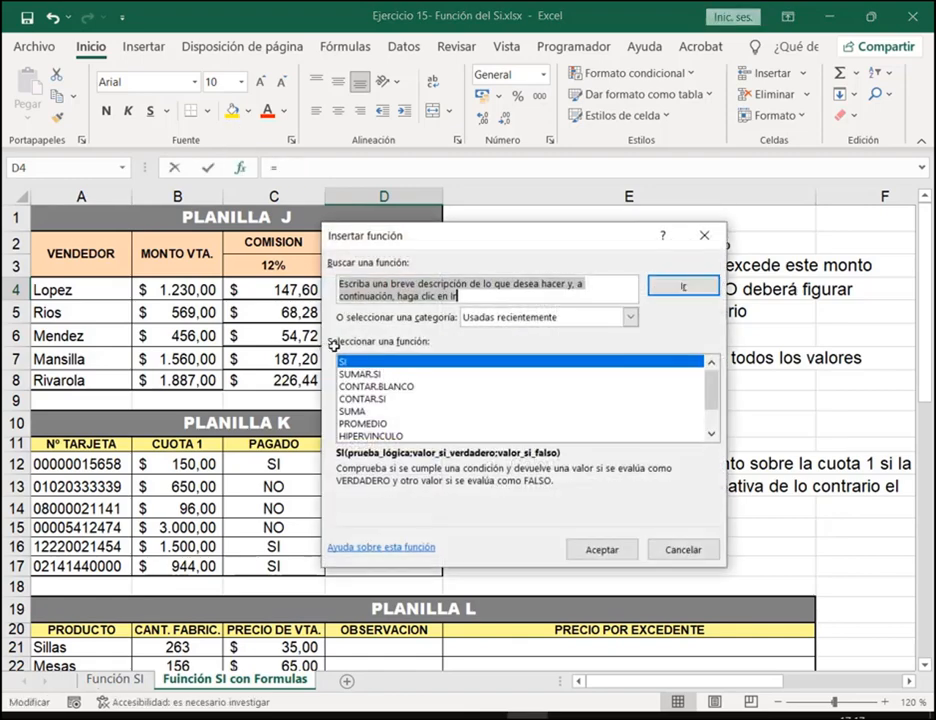
click(588, 552)
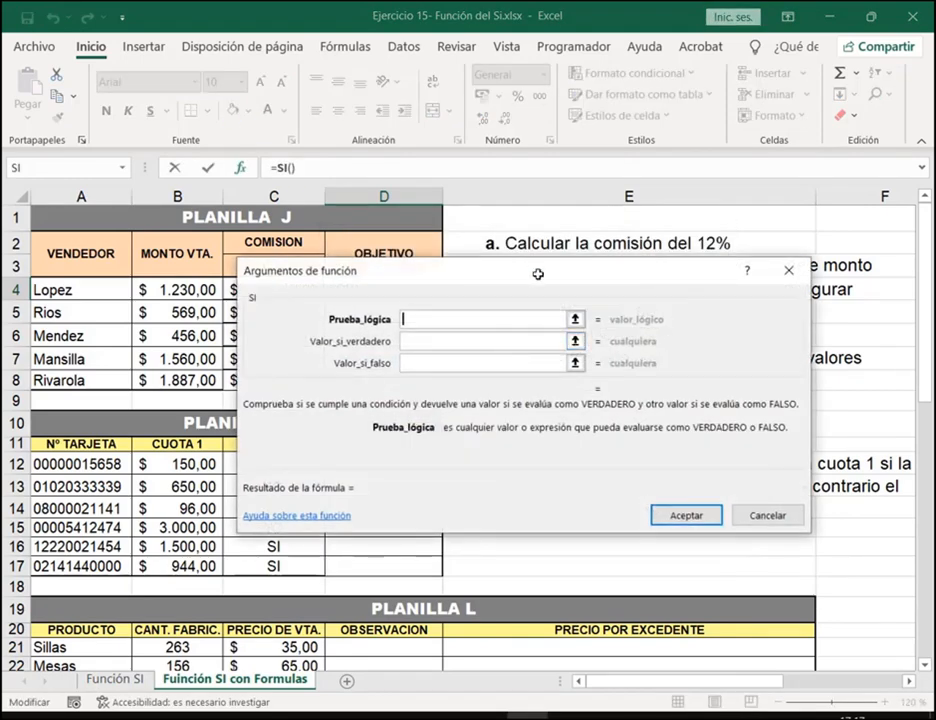
drag(538, 271, 577, 355)
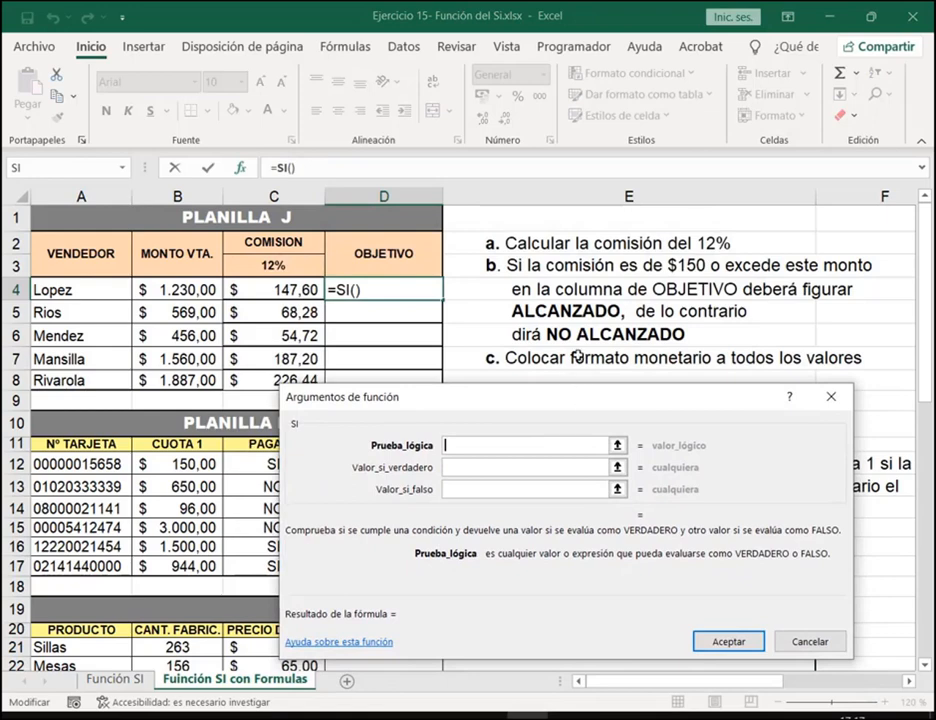
Set the true value of the SI function in D4 to "Alcanzado" and the false value to "No alcanzado"
click(504, 465)
text(")
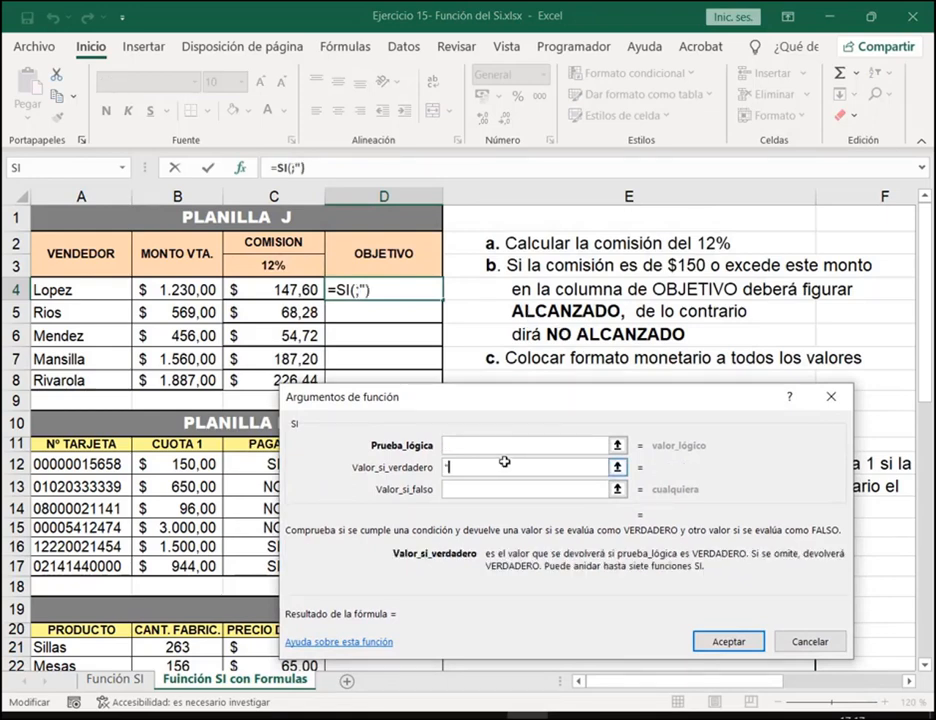
text(Alcanzado")
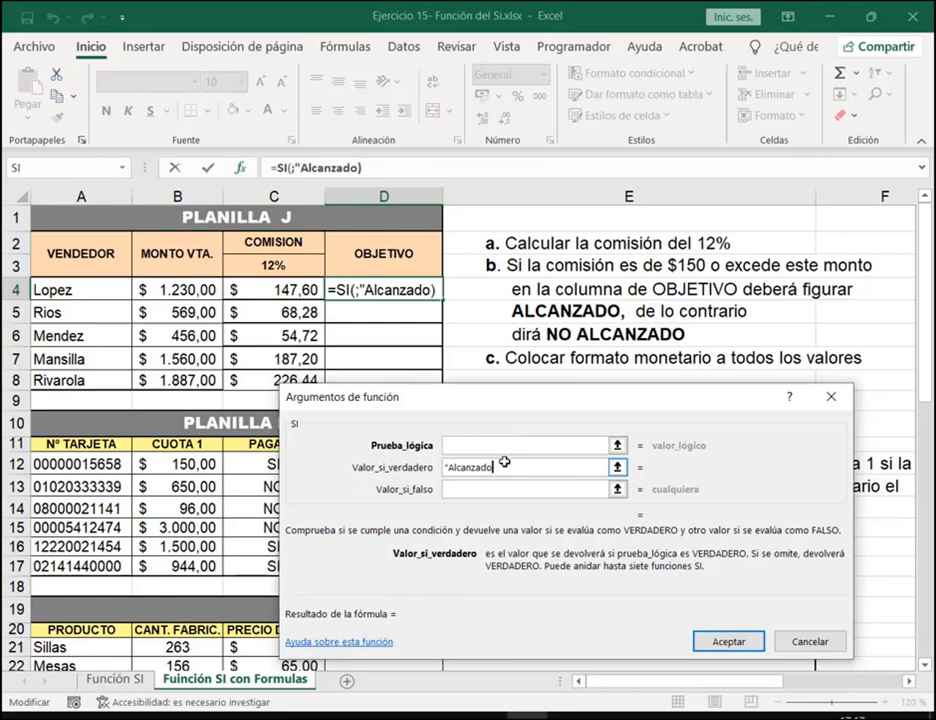
key(Tab)
text("No)
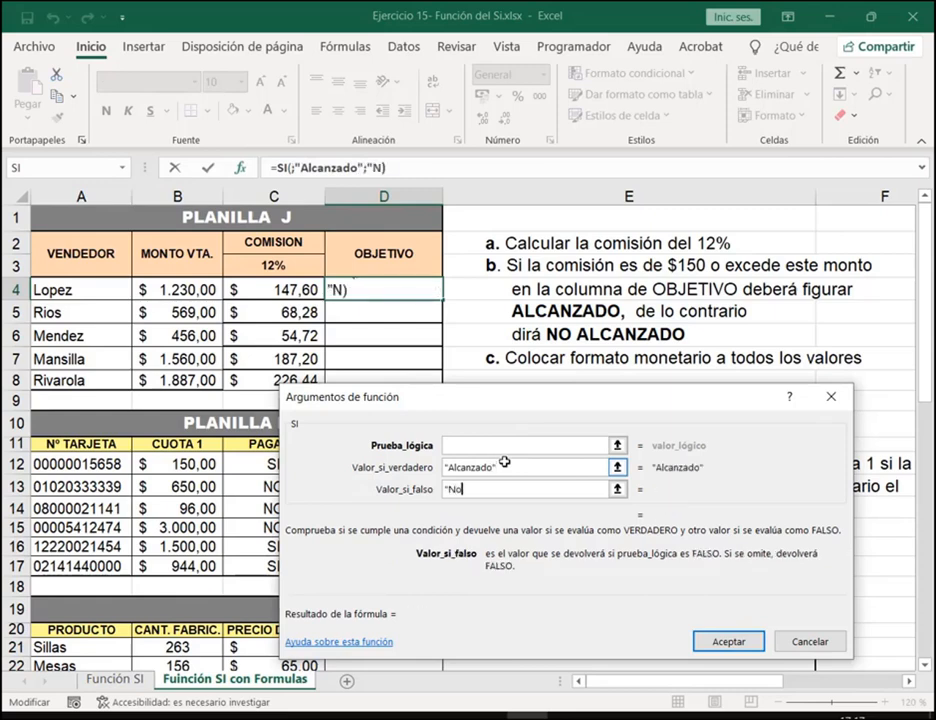
text( alcanzado")
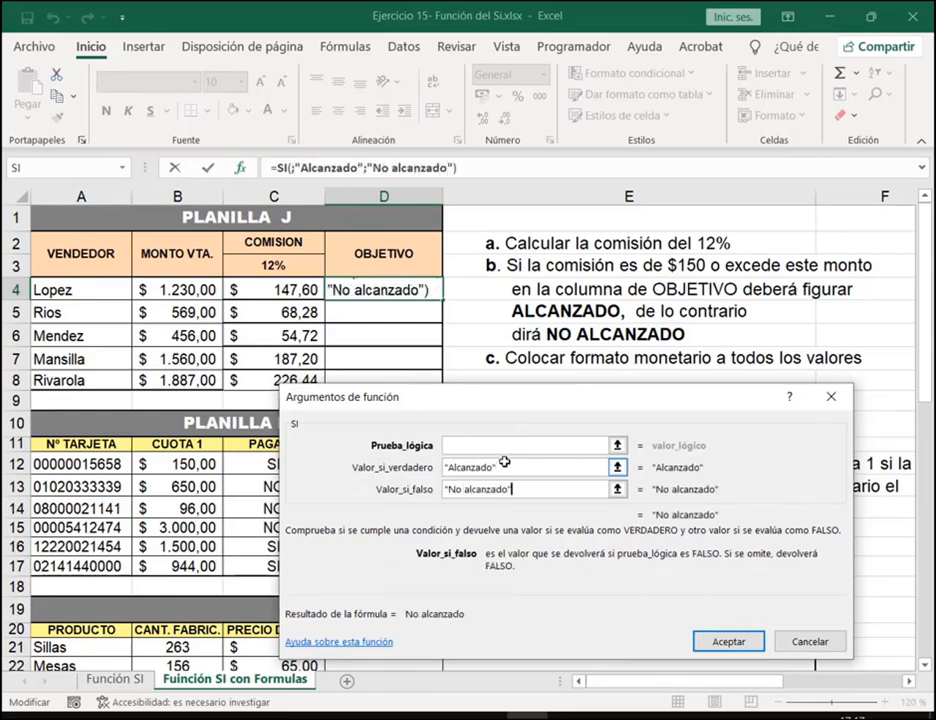
Set the logical test of the SI function in D4 to C4>=150
click(505, 445)
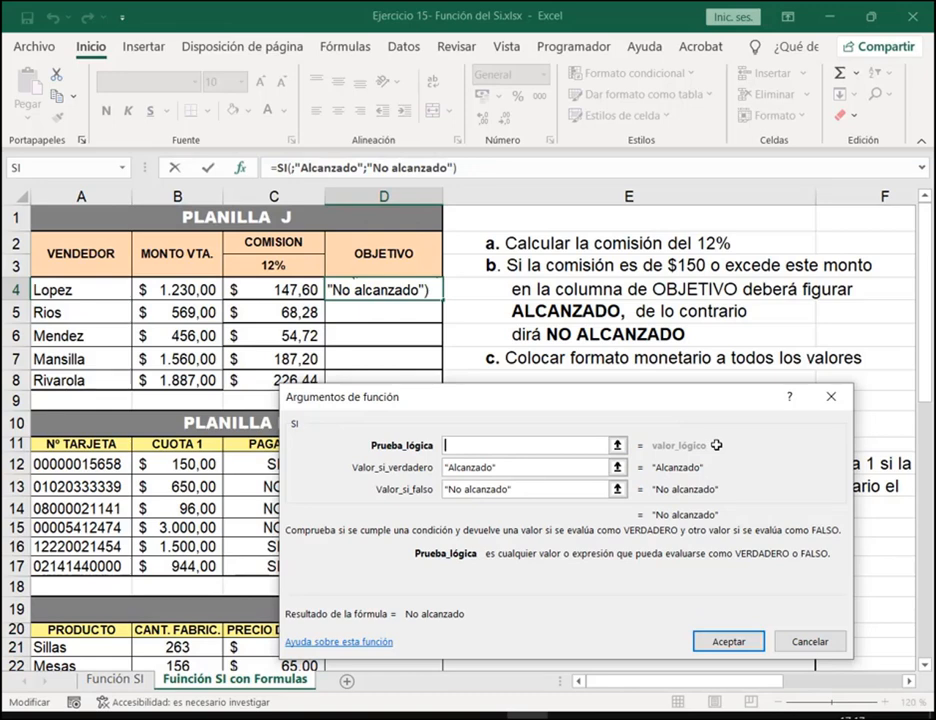
mouse_move(538, 257)
mouse_down()
mouse_move(670, 276)
mouse_move(883, 279)
mouse_up()
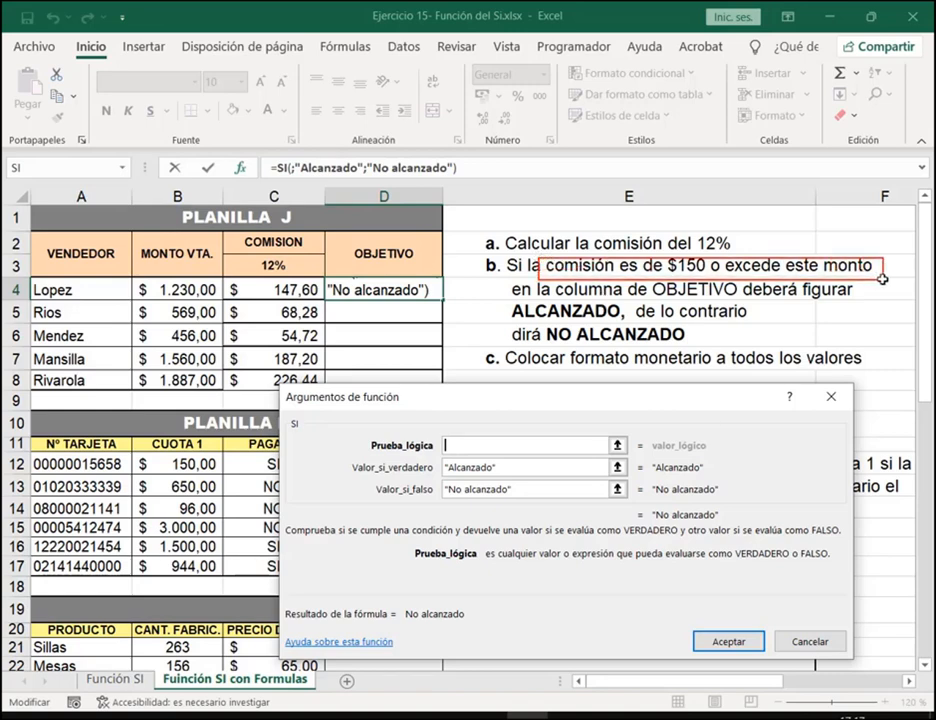
drag(363, 428, 640, 458)
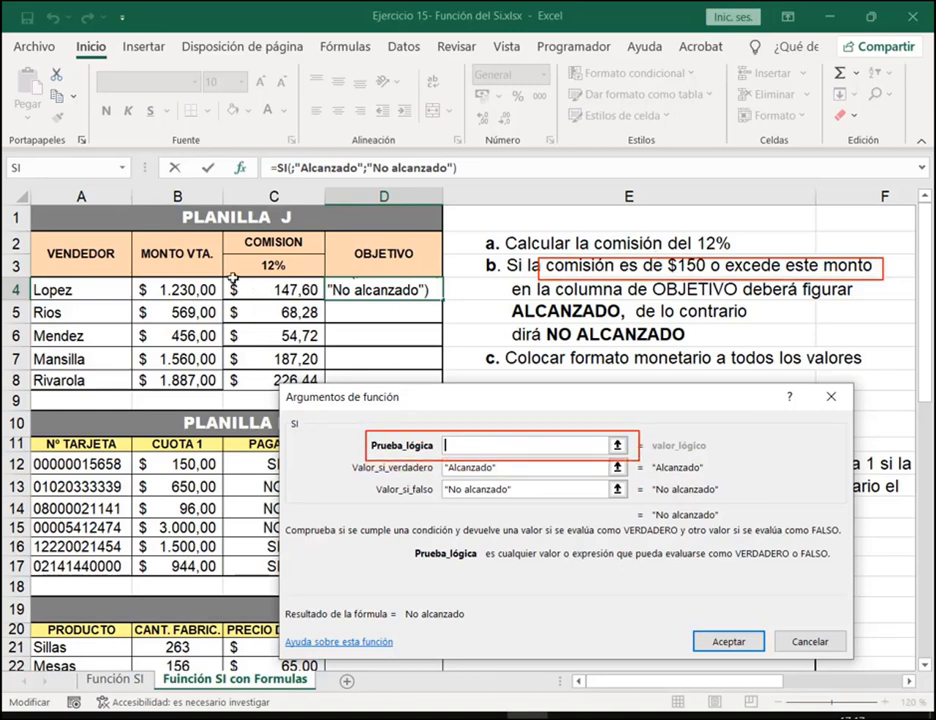
drag(228, 277, 318, 301)
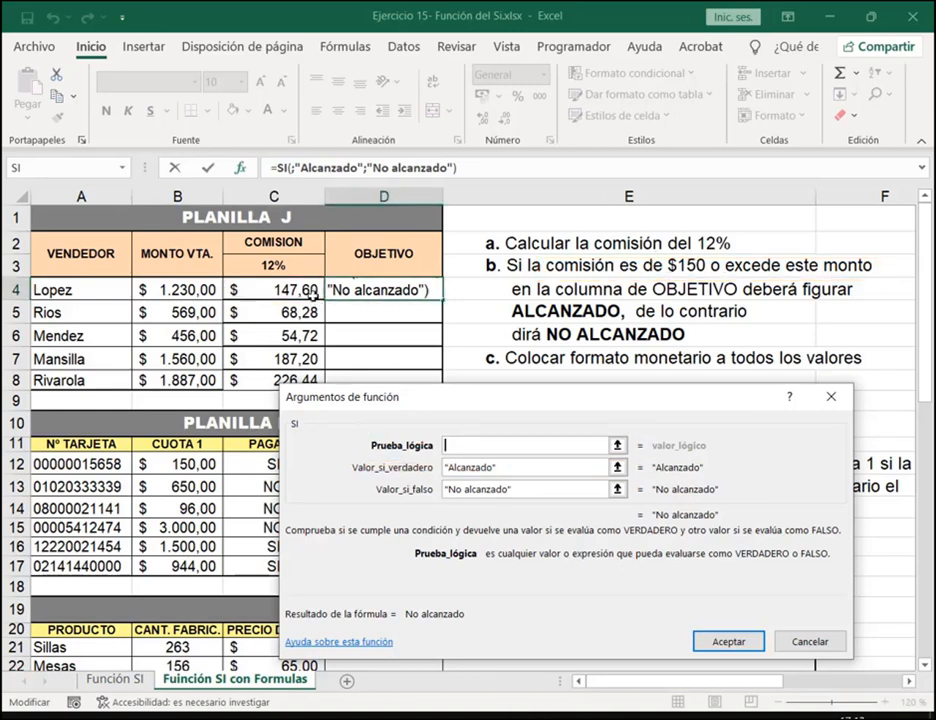
click(306, 291)
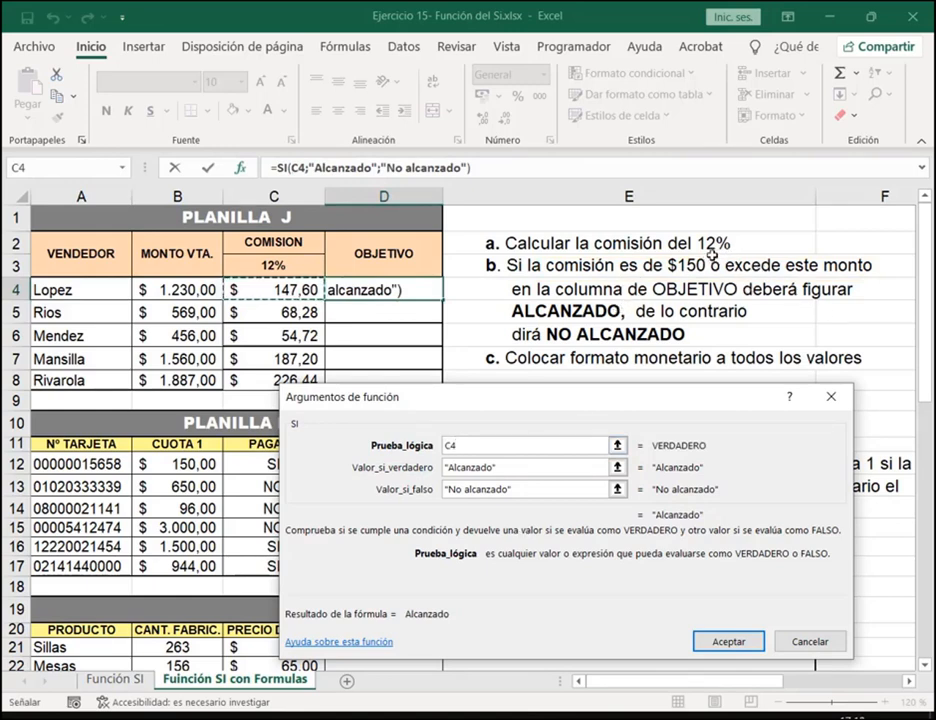
drag(667, 256, 785, 279)
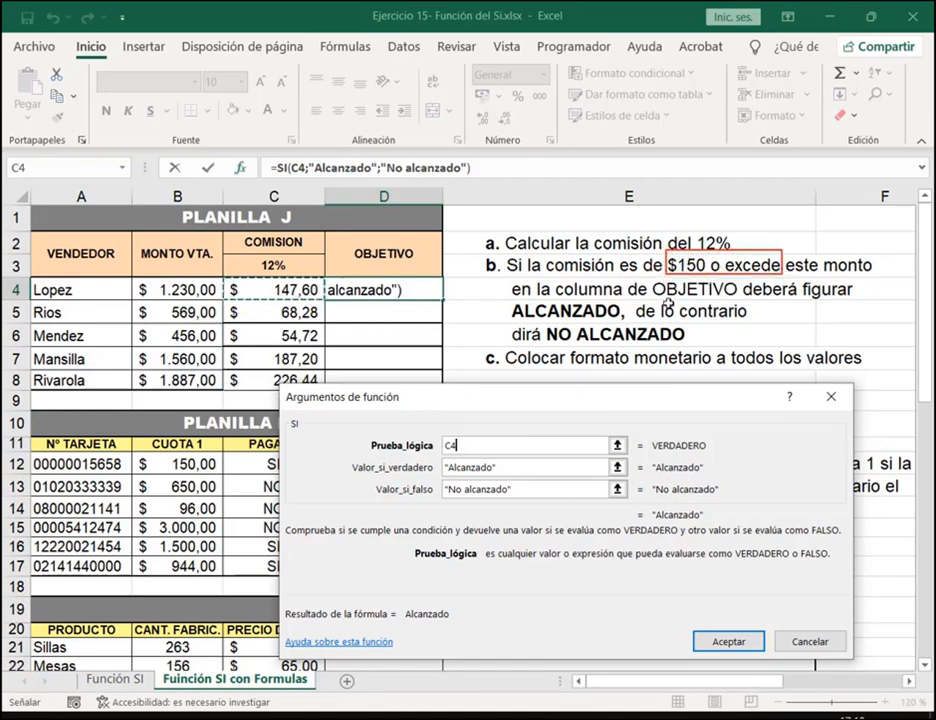
key(Escape)
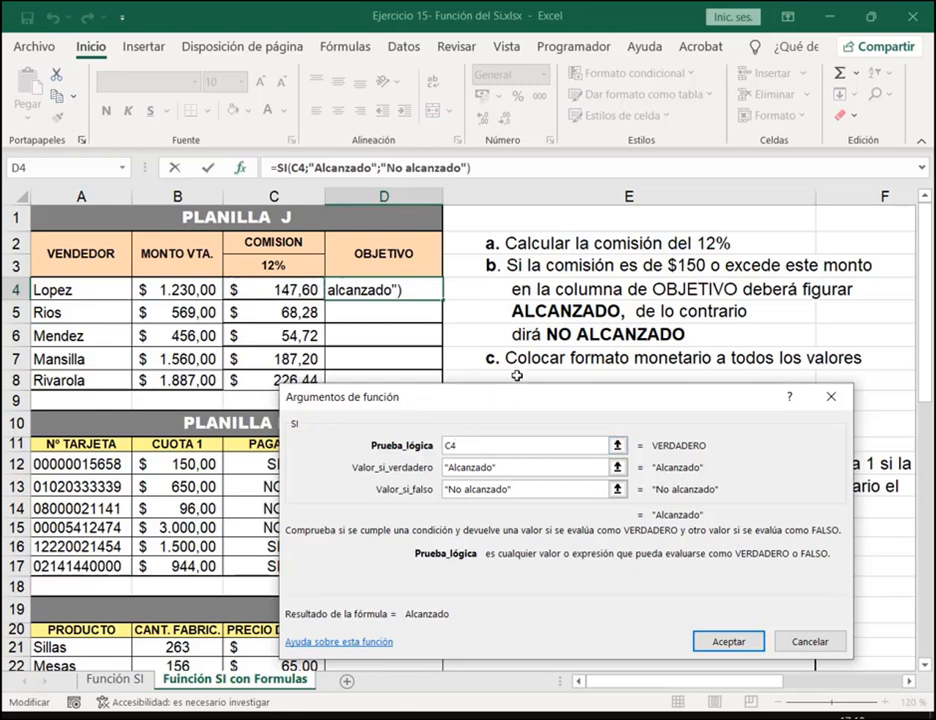
text(>=)
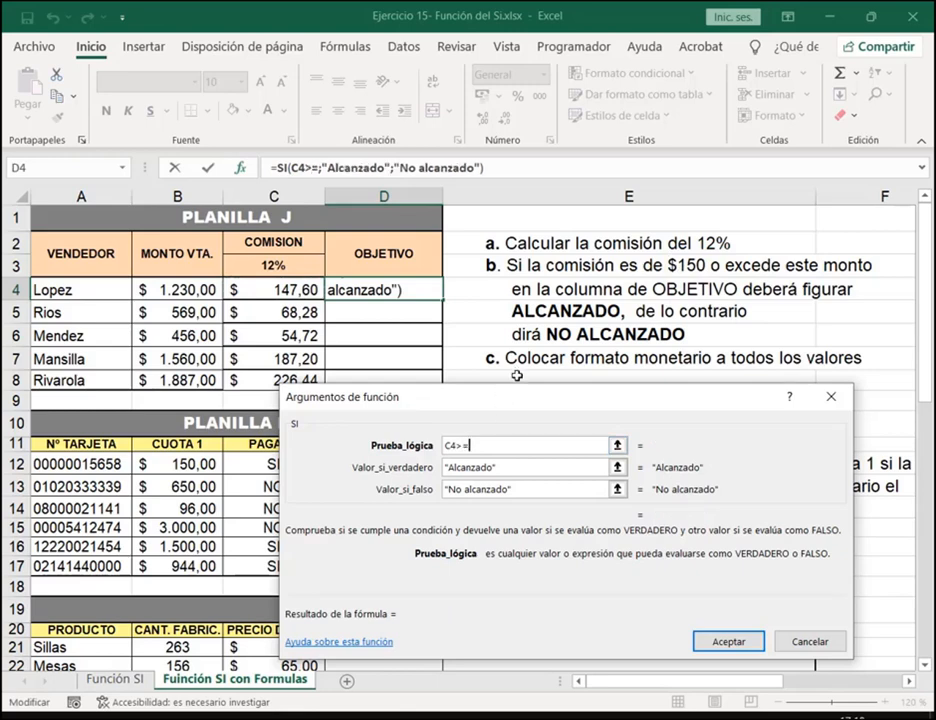
text(150)
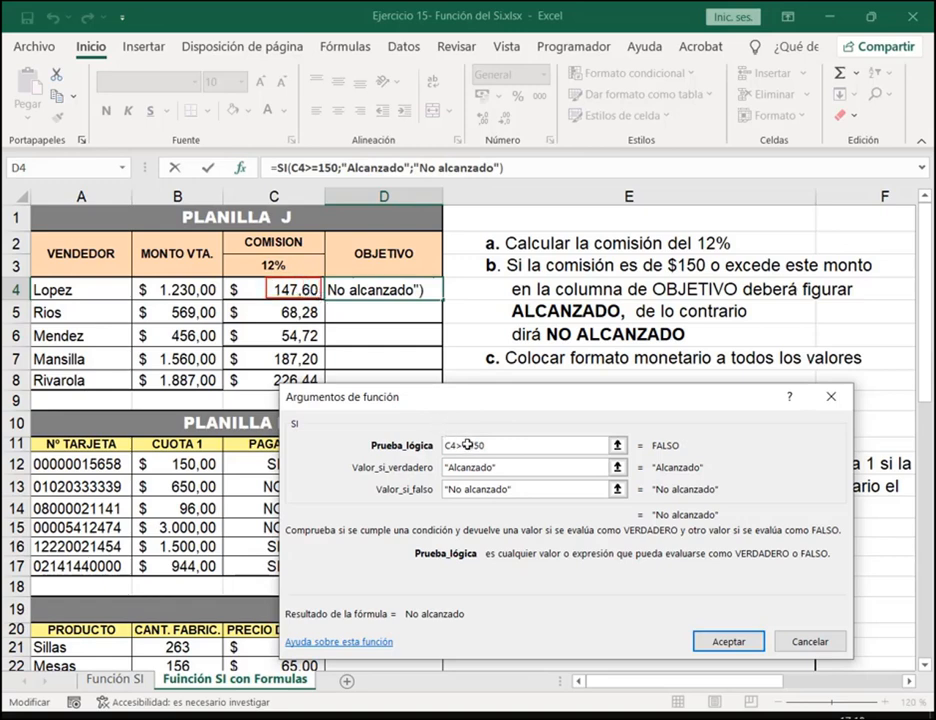
Accept the SI function in D4 and copy it down the OBJETIVO column of Planilla J through D8
drag(455, 439, 489, 451)
drag(433, 455, 530, 490)
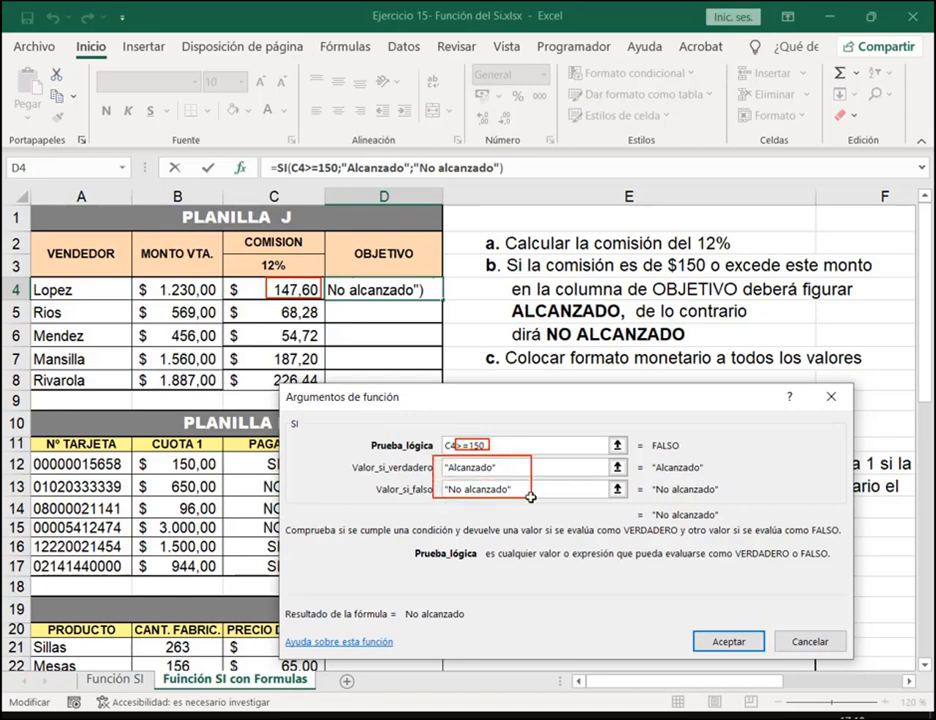
key(Escape)
click(723, 645)
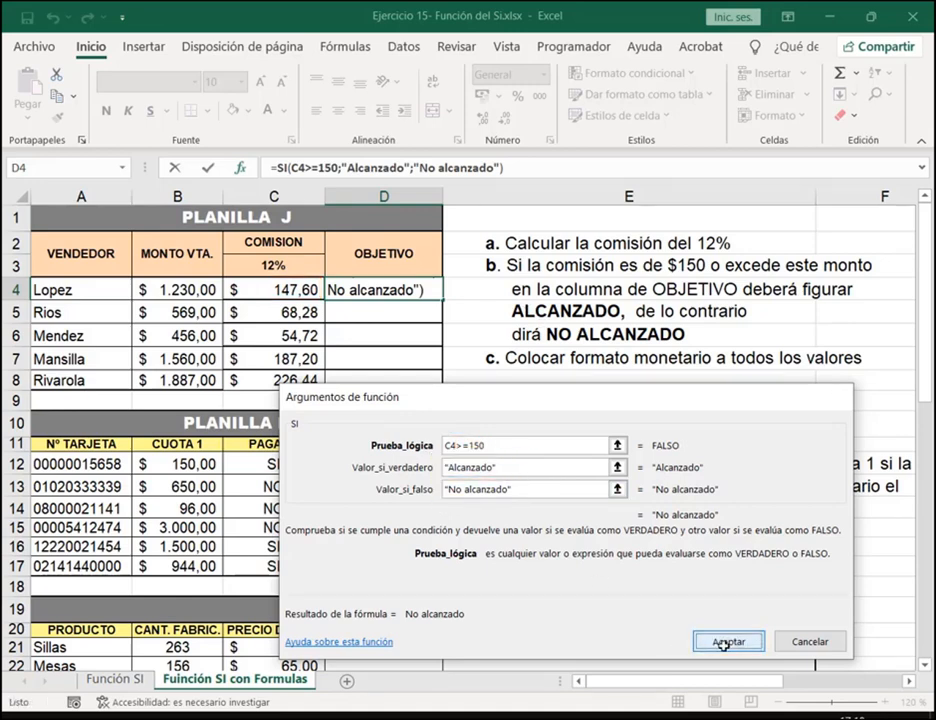
click(447, 302)
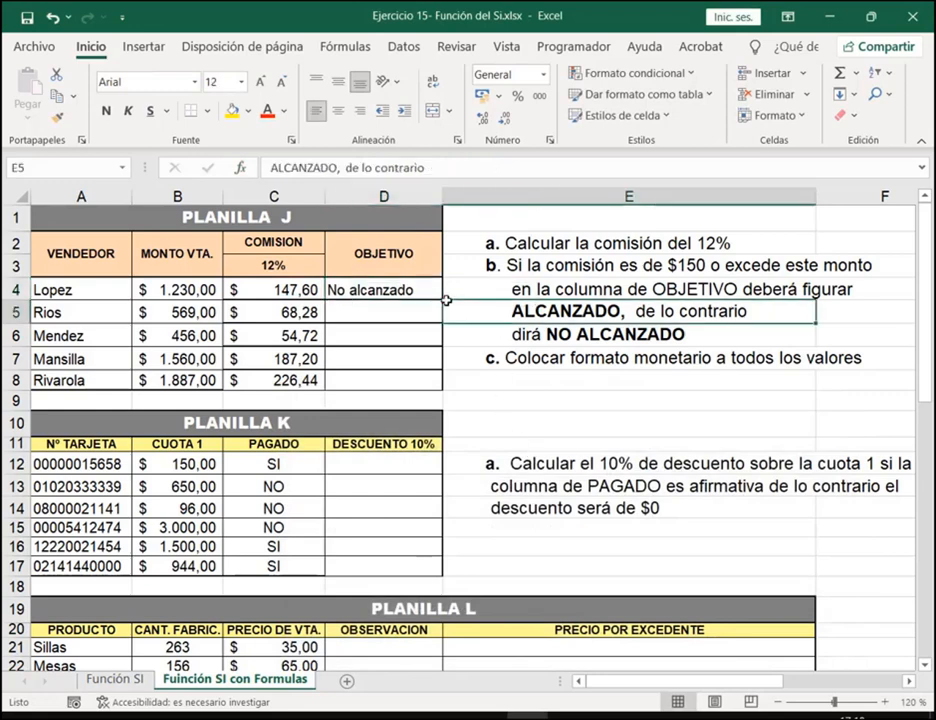
click(430, 291)
double_click(441, 301)
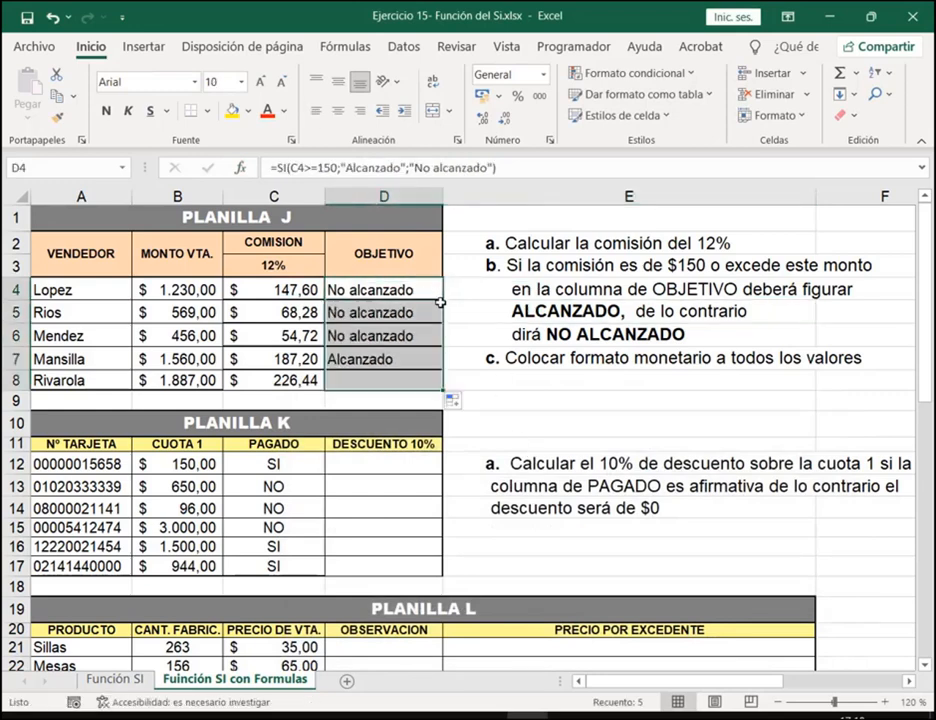
click(286, 357)
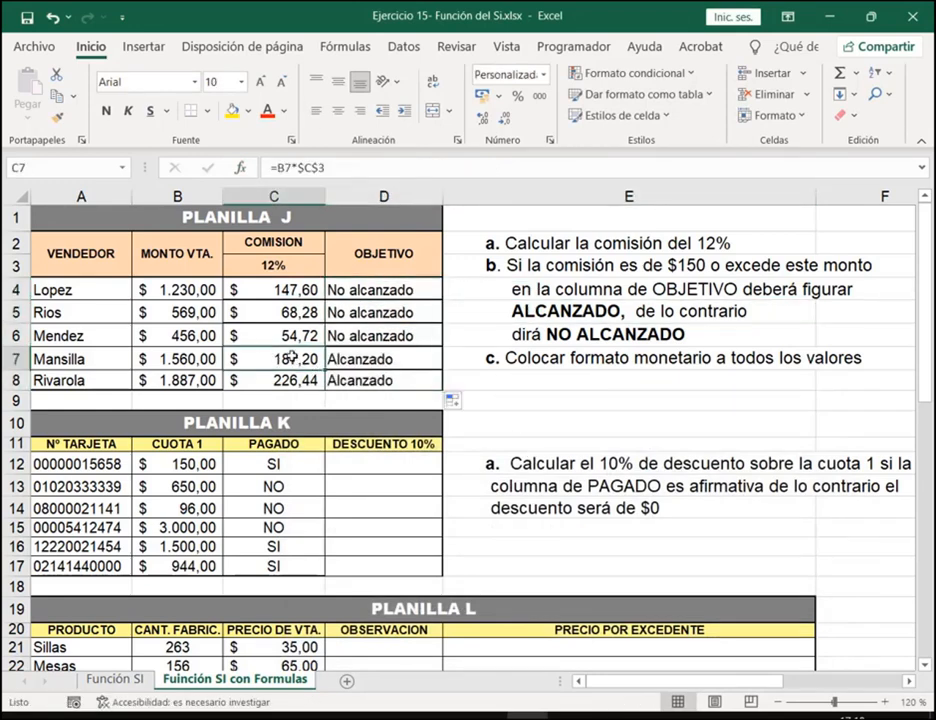
drag(289, 357, 385, 358)
click(374, 335)
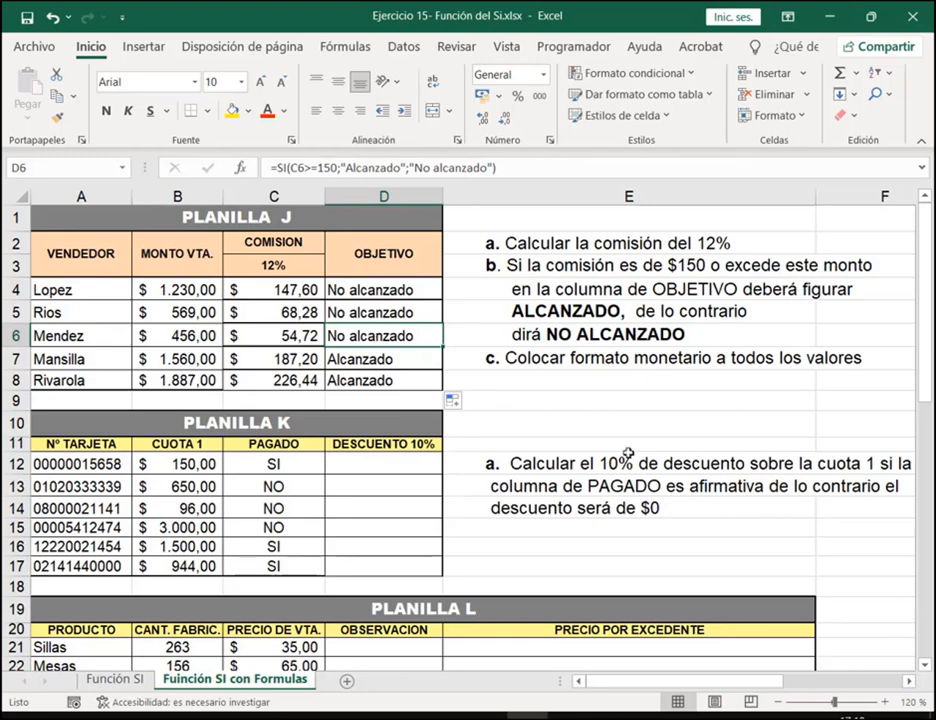
Insert an SI function in D12, the first DESCUENTO 10% cell of Planilla K, keeping the exercise text readable beside its arguments
click(361, 468)
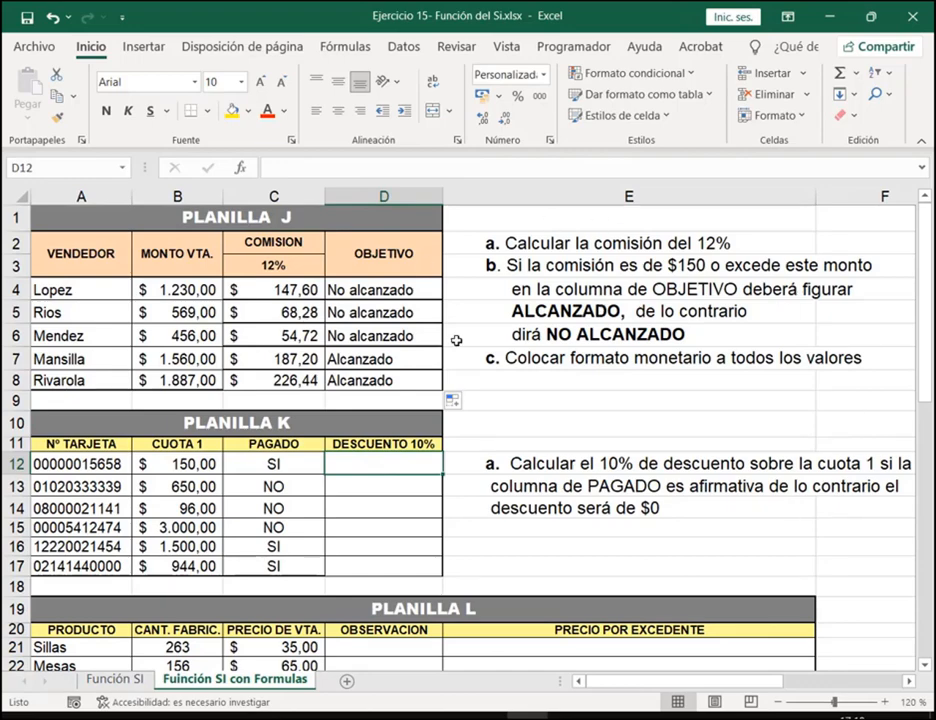
scroll(788, 420, down, 2)
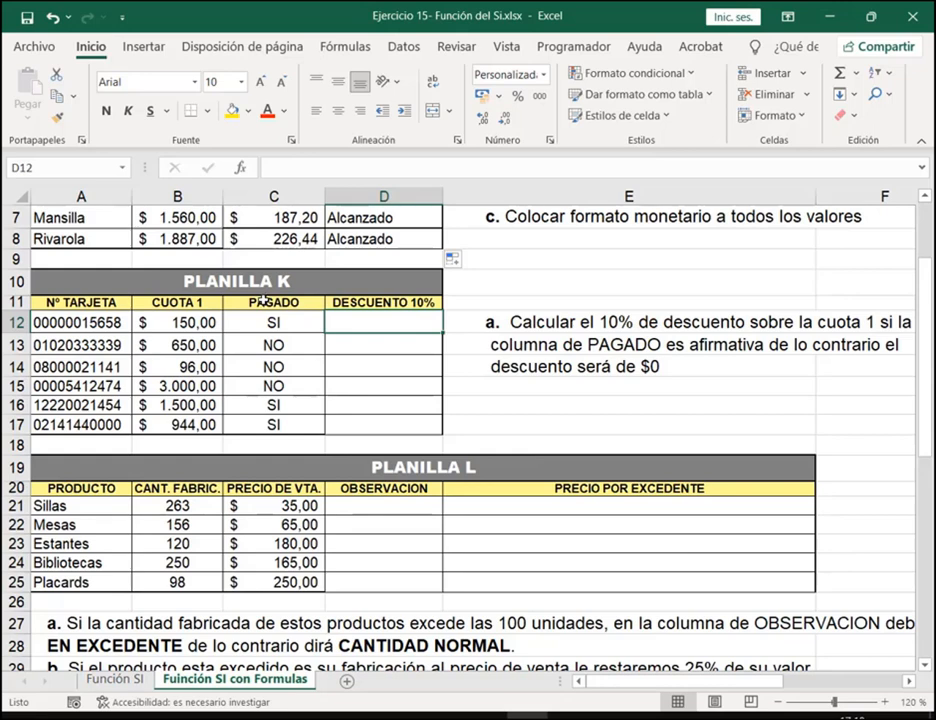
click(240, 167)
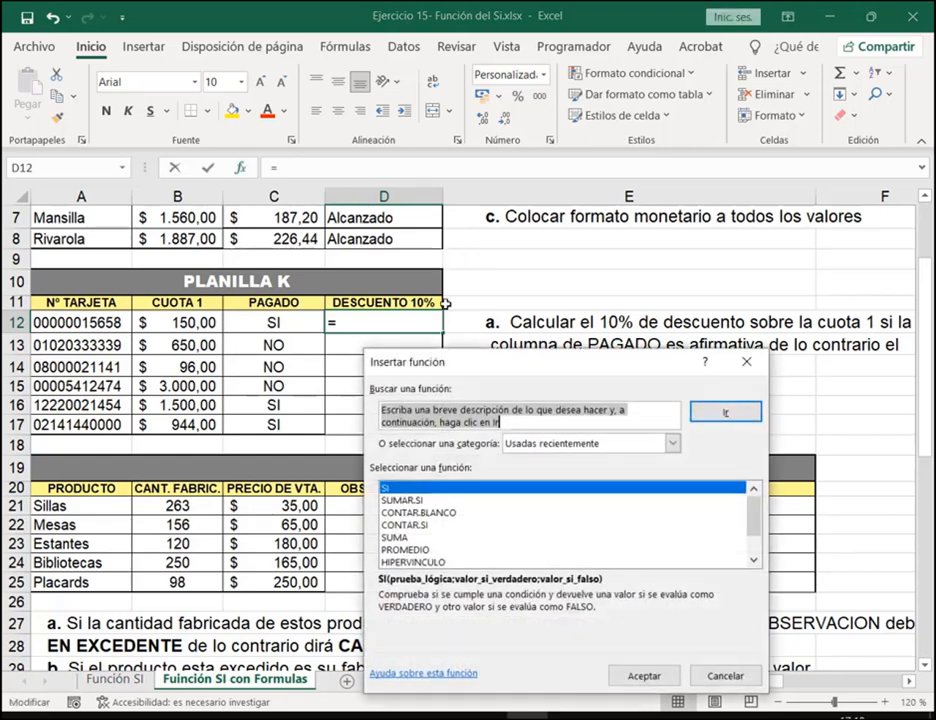
click(648, 675)
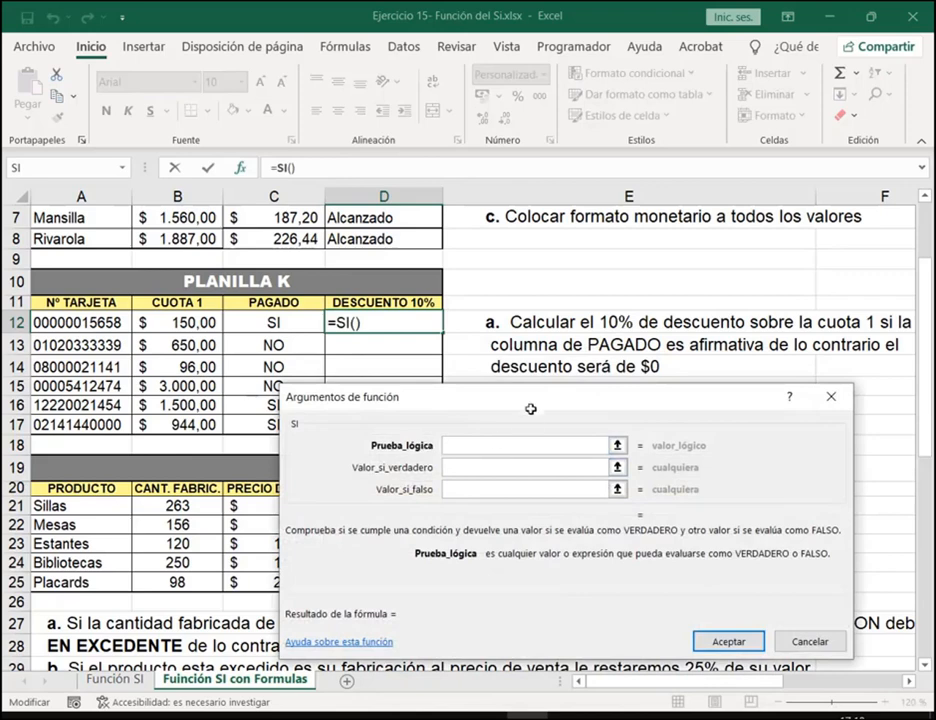
drag(528, 397, 514, 440)
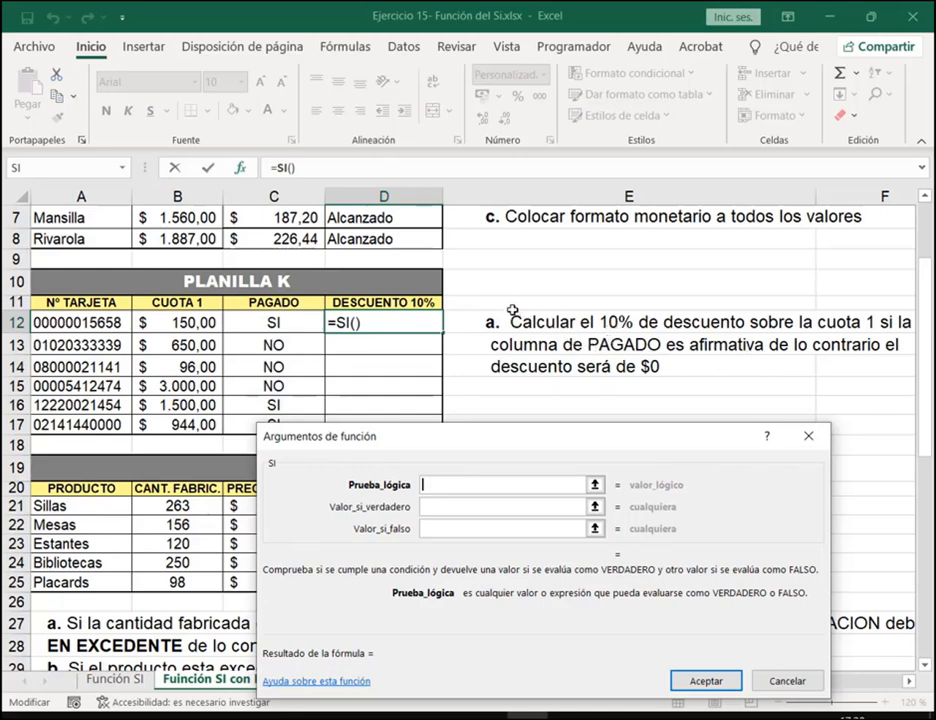
Set the logical test of the SI function in D12 to C12="SI", keeping the PAGADO column in view
mouse_move(510, 306)
mouse_down()
mouse_move(648, 334)
mouse_move(637, 330)
mouse_move(685, 358)
mouse_move(768, 358)
mouse_up()
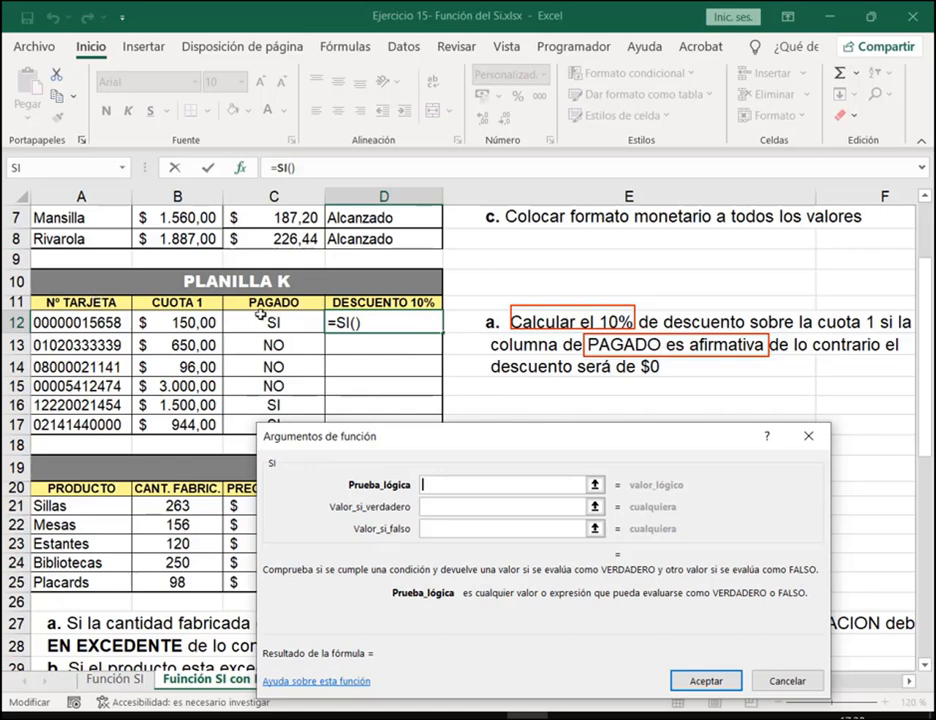
drag(257, 313, 293, 332)
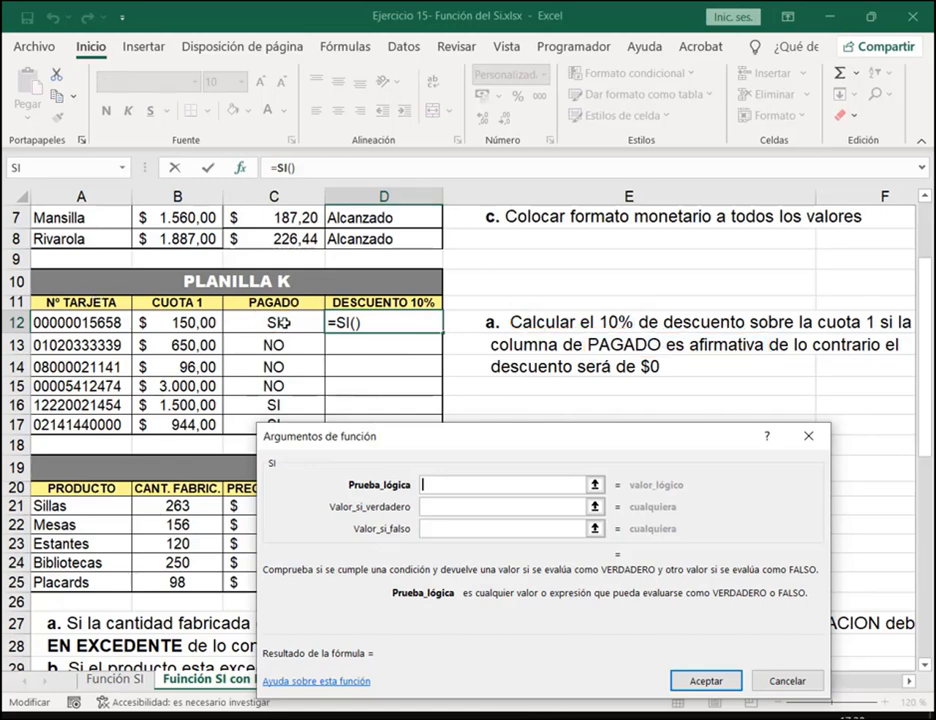
click(273, 320)
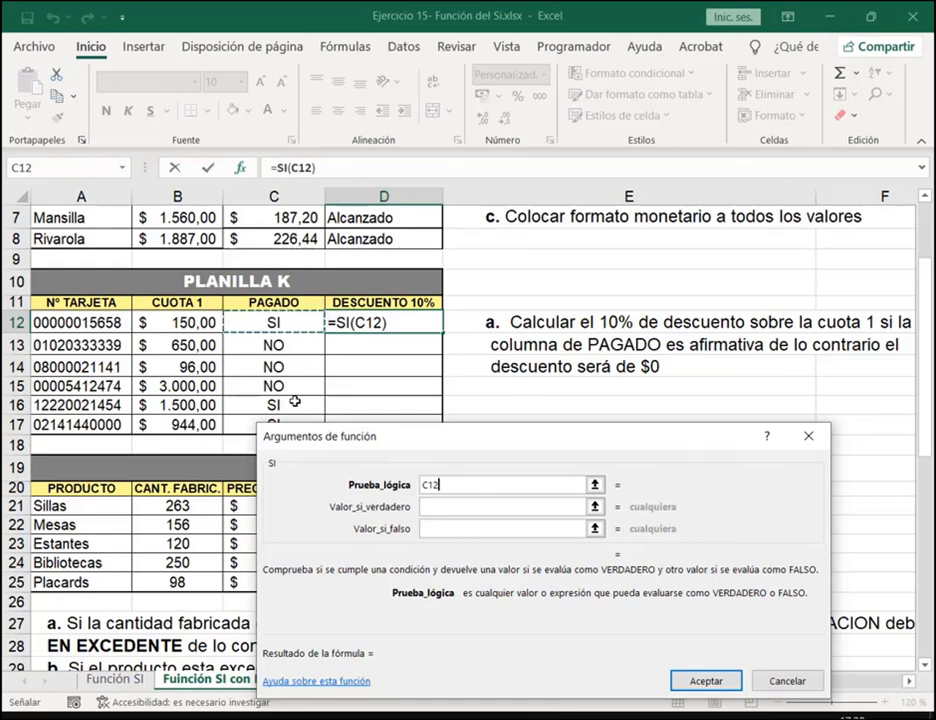
drag(309, 436, 423, 421)
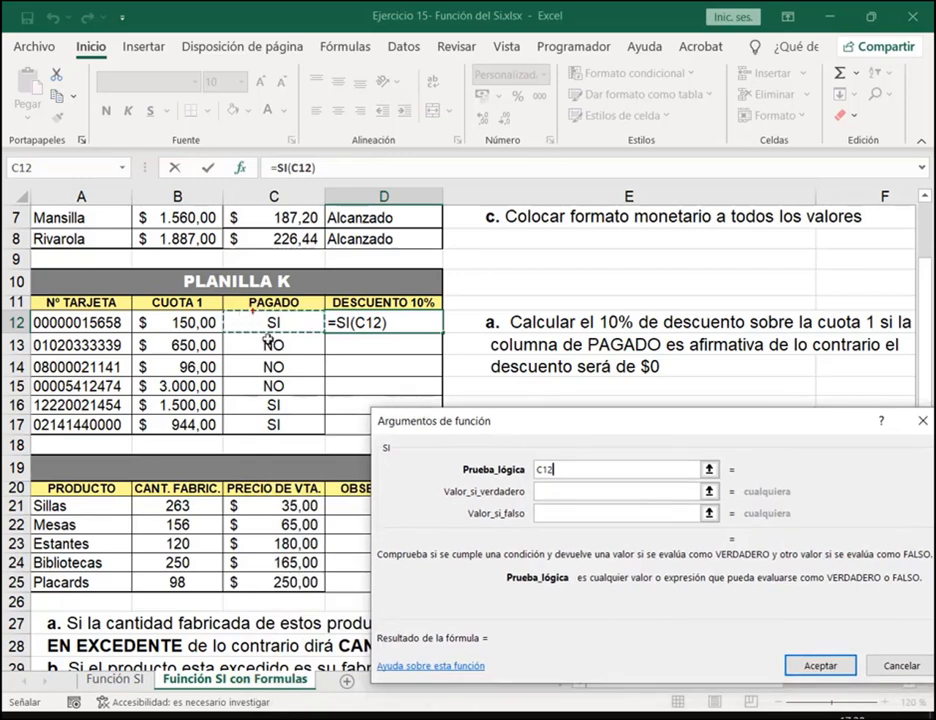
drag(274, 340, 293, 434)
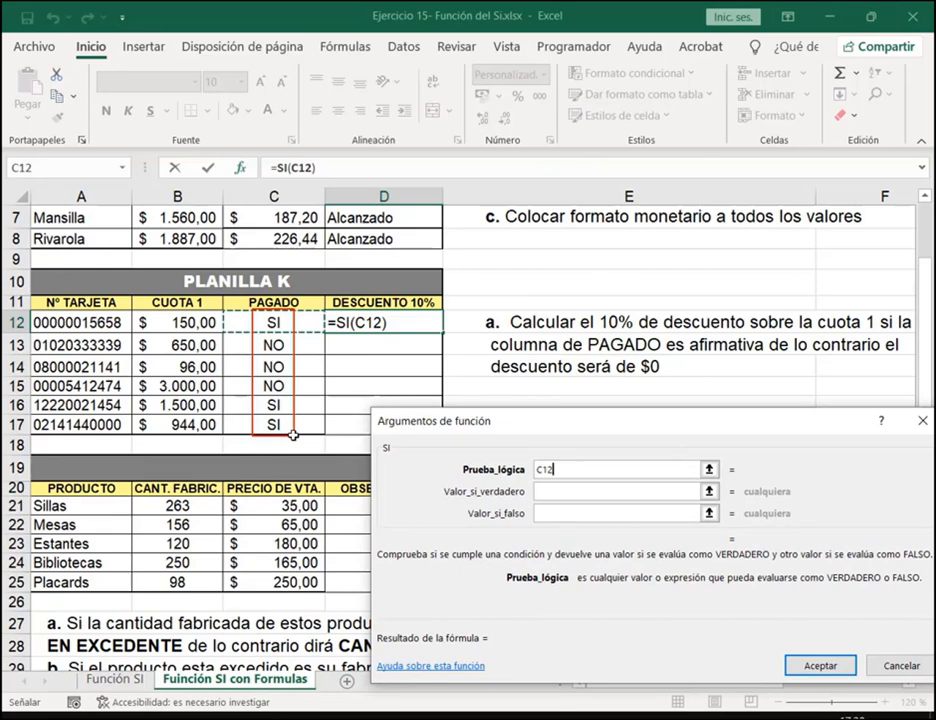
drag(293, 434, 293, 434)
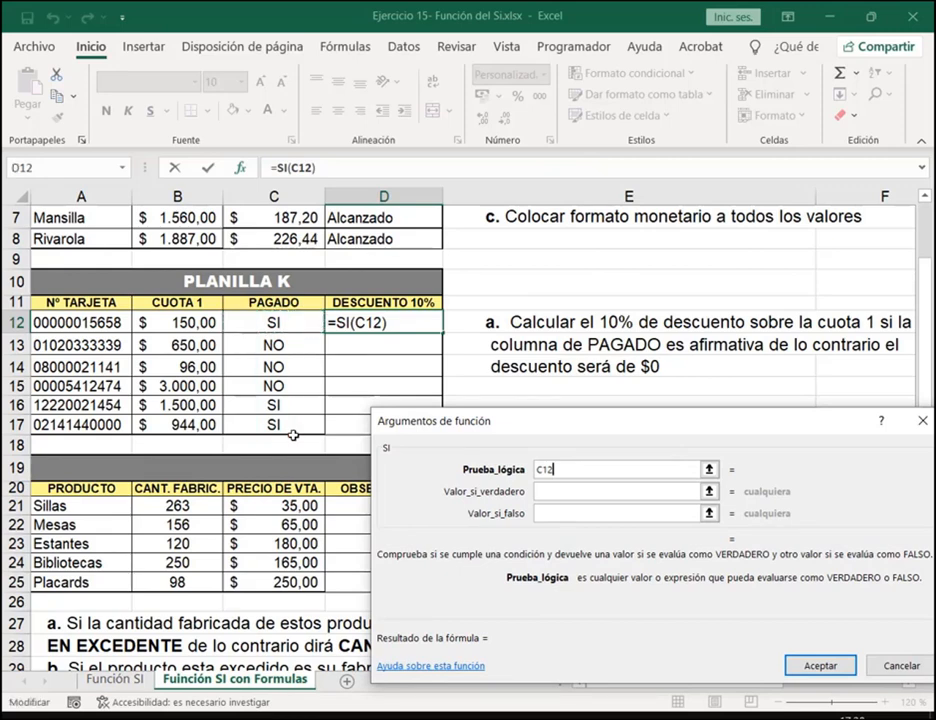
text(=)
text("SI")
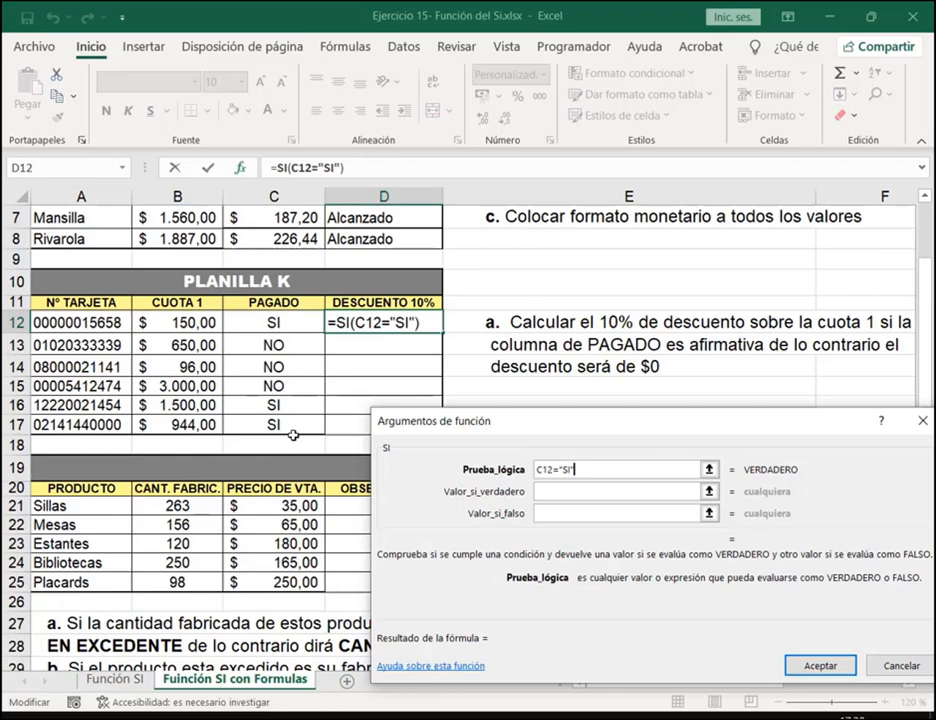
drag(612, 470, 481, 474)
click(597, 469)
drag(585, 469, 497, 470)
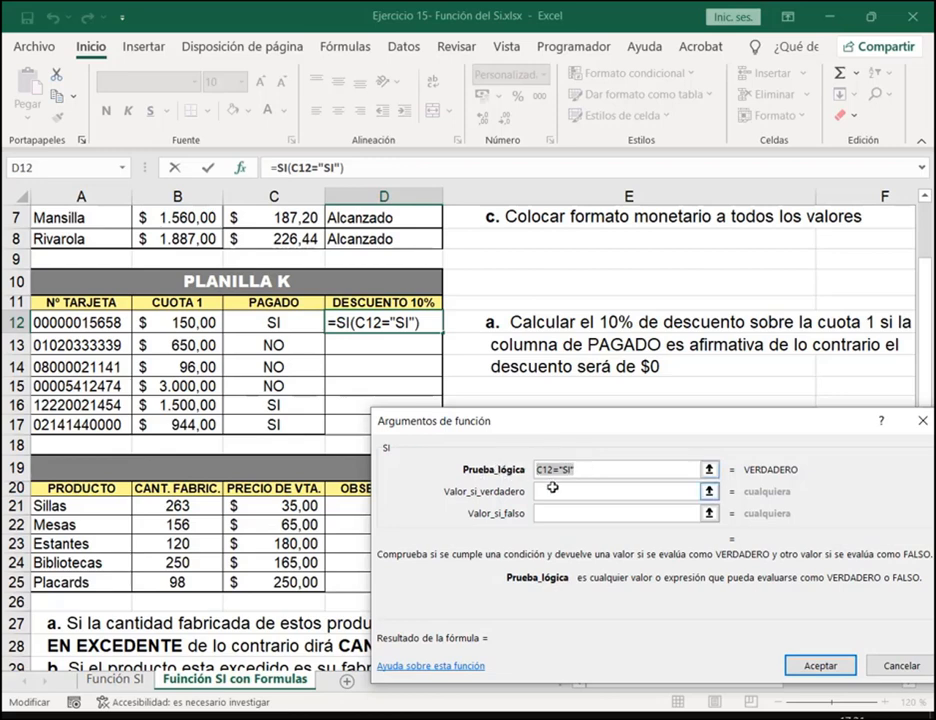
Set the true value of the SI function in D12 to B12*10% and the false value to 0
click(548, 491)
drag(595, 437, 597, 424)
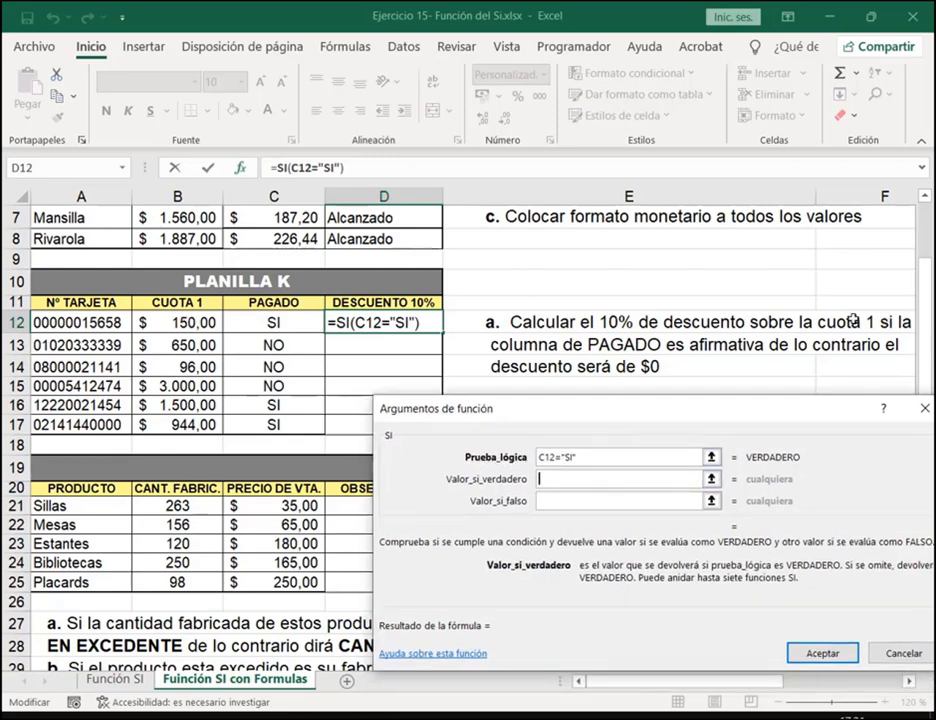
click(189, 318)
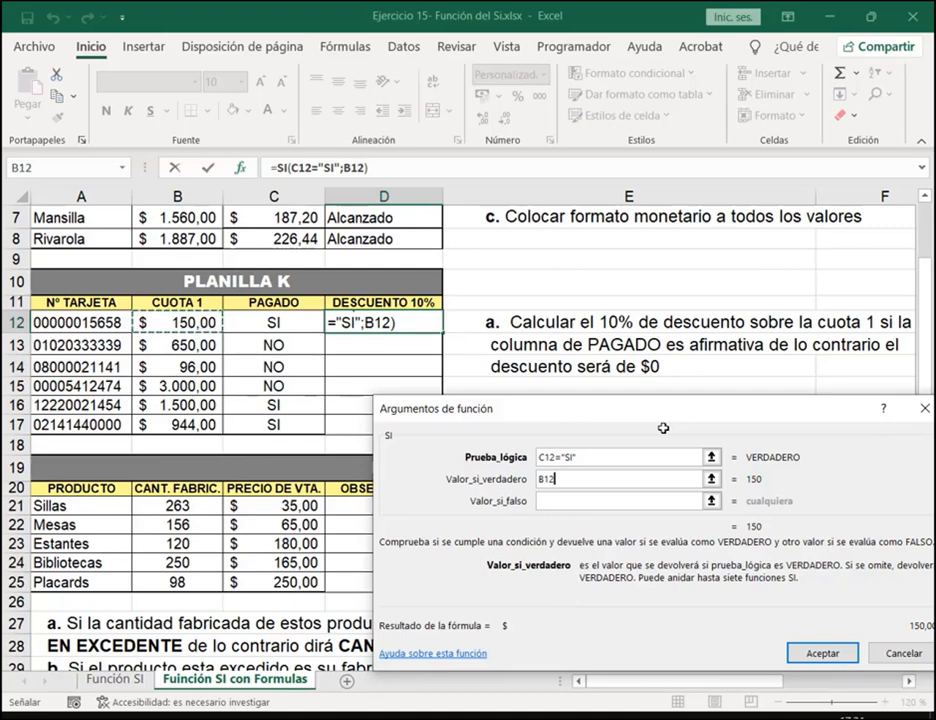
text(*10)
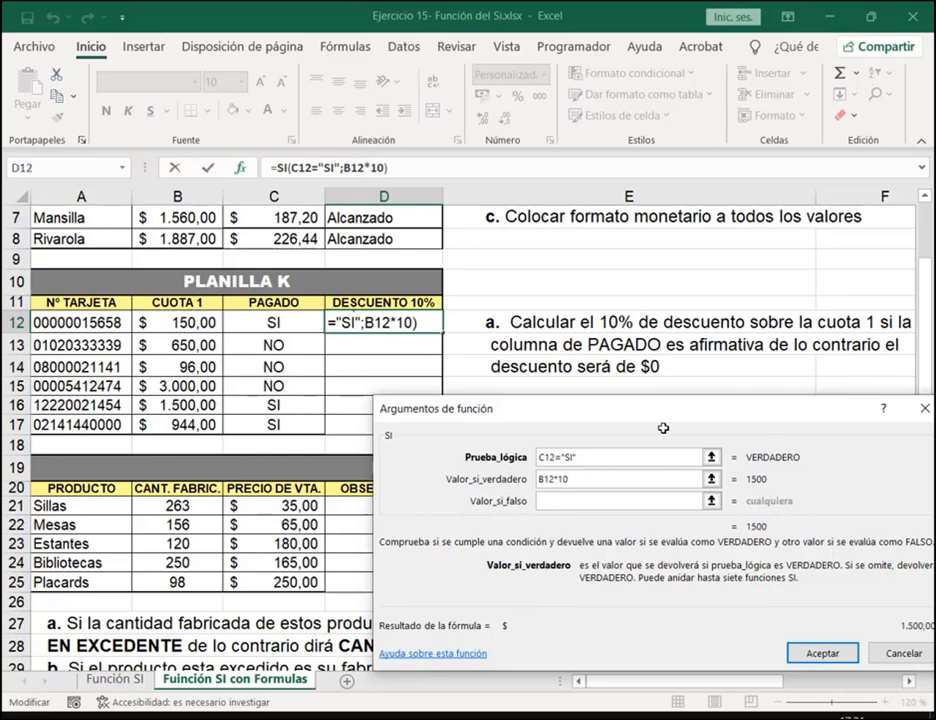
text(%)
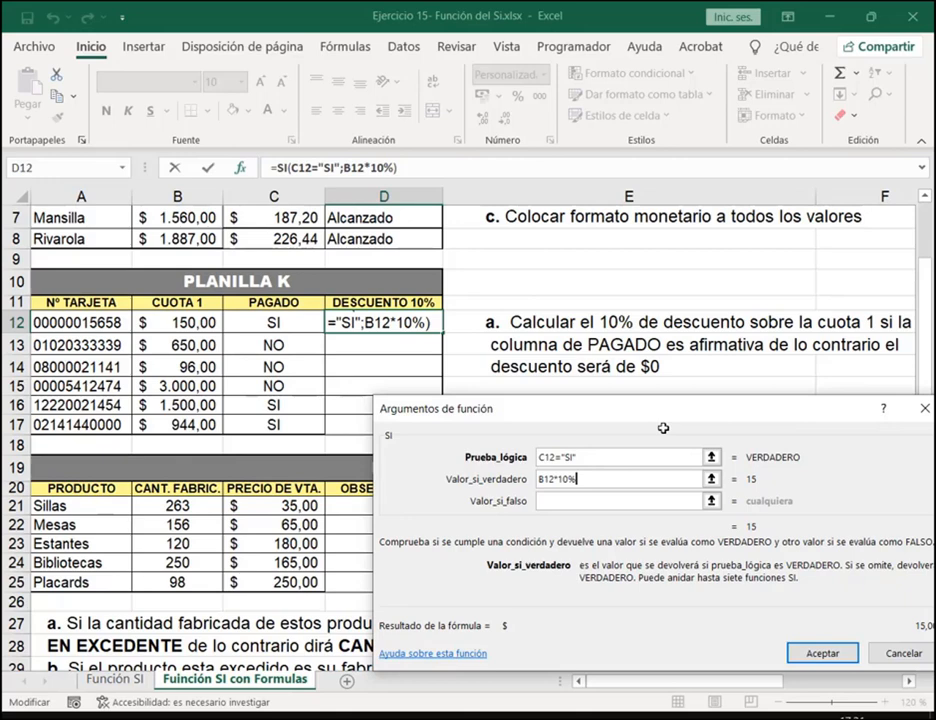
click(609, 503)
text(0)
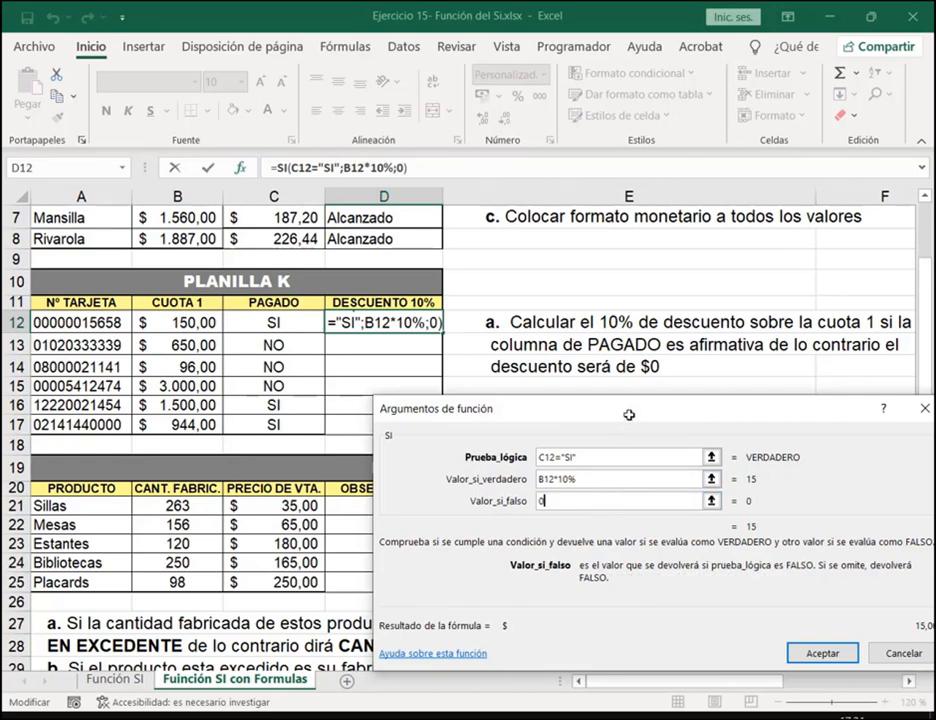
drag(631, 411, 625, 376)
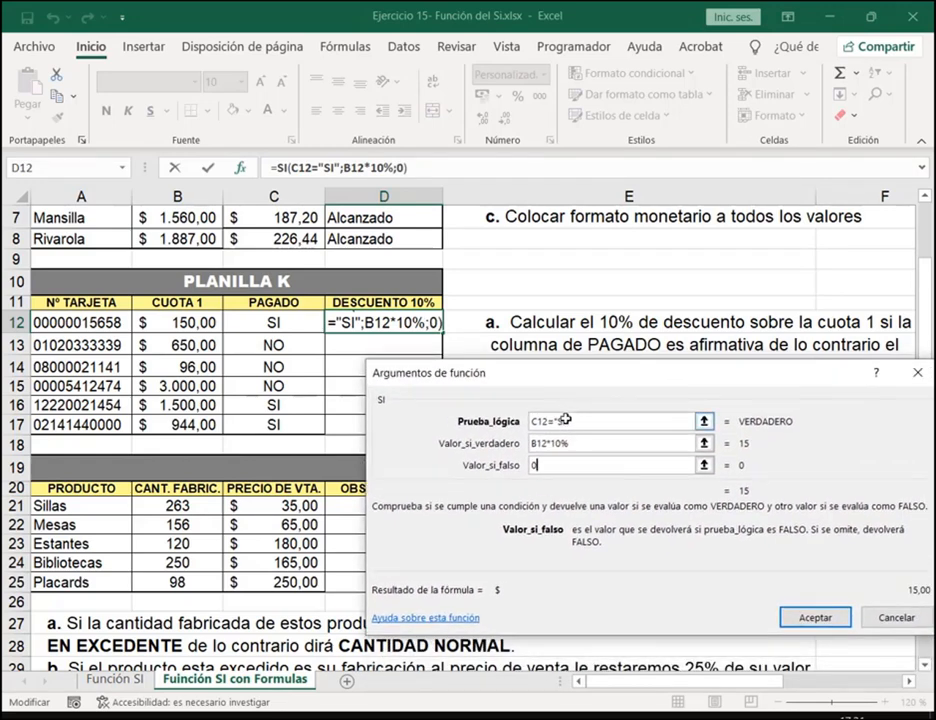
drag(279, 326, 284, 331)
mouse_move(529, 412)
mouse_down()
mouse_move(571, 427)
mouse_move(586, 457)
mouse_move(577, 452)
mouse_up()
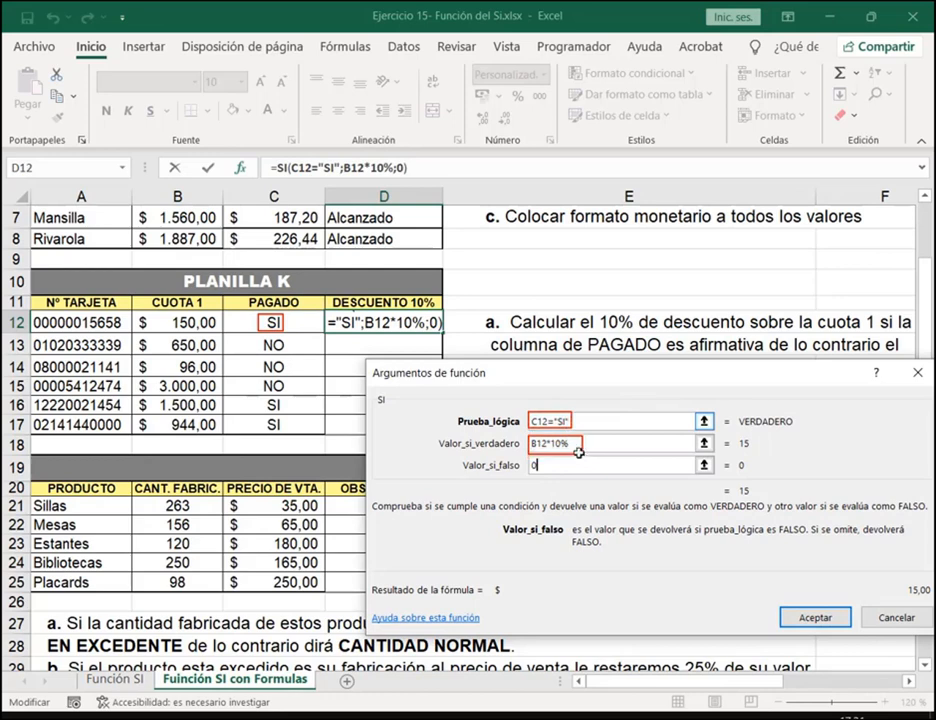
Accept the SI function in D12 and copy it down the DESCUENTO 10% column of Planilla K through D17
drag(171, 313, 219, 333)
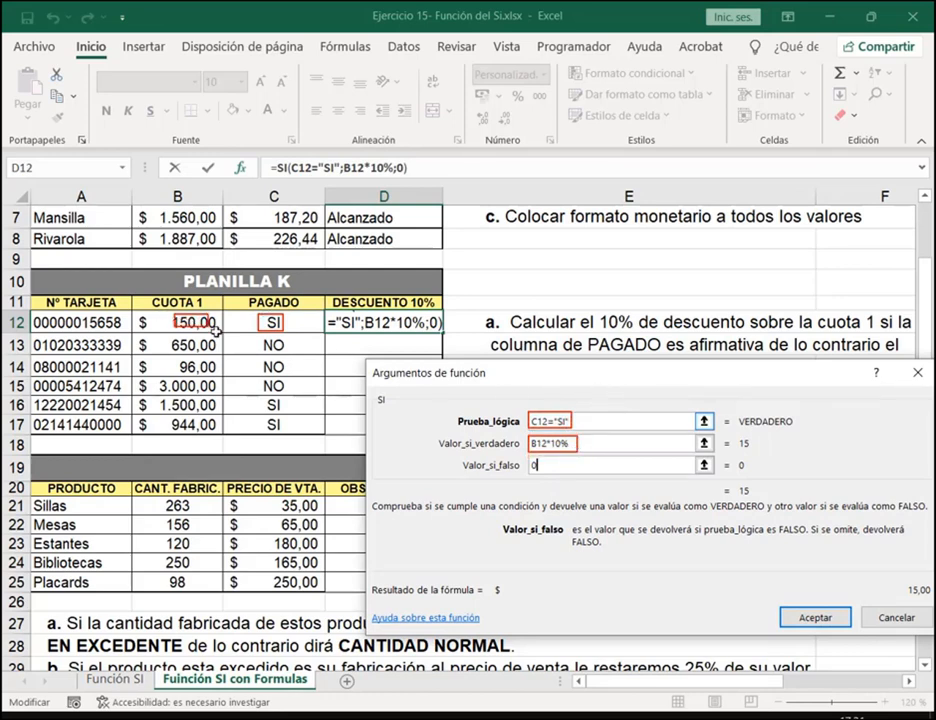
drag(626, 375, 658, 248)
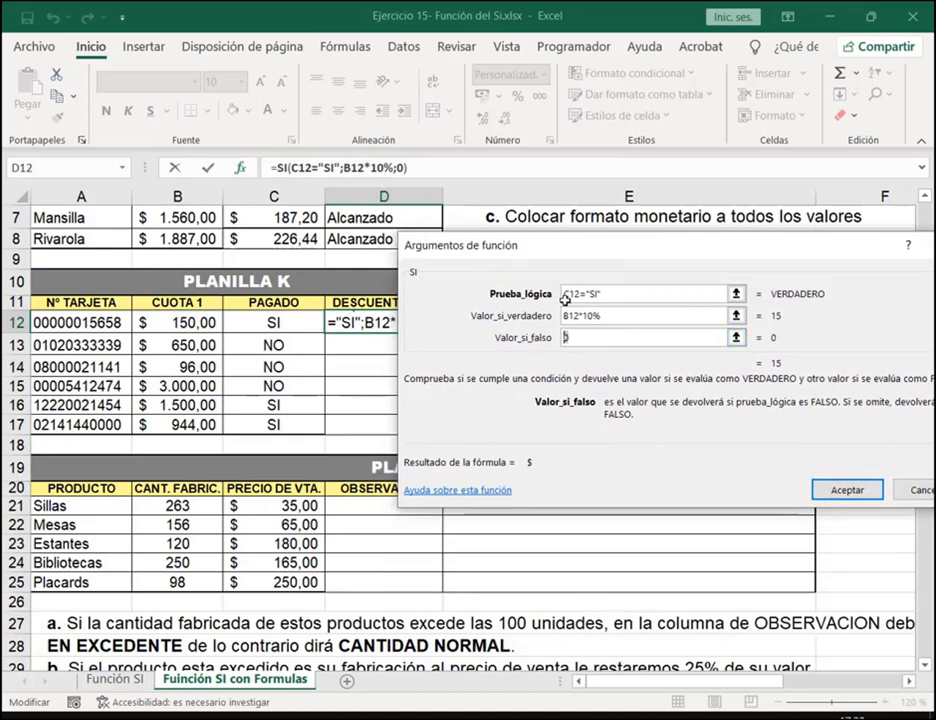
drag(603, 294, 547, 296)
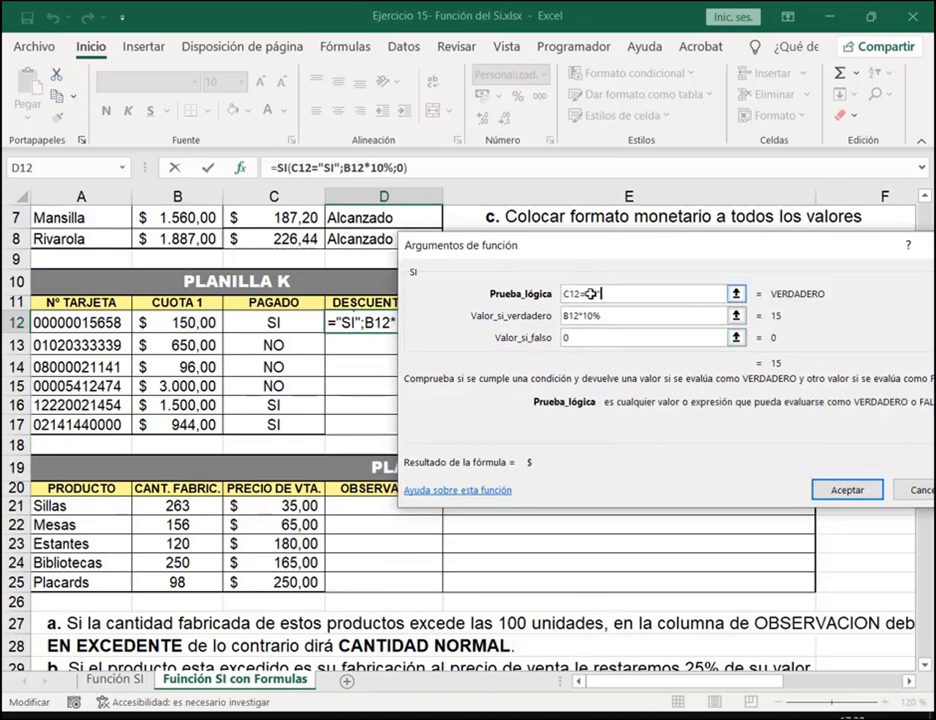
click(565, 336)
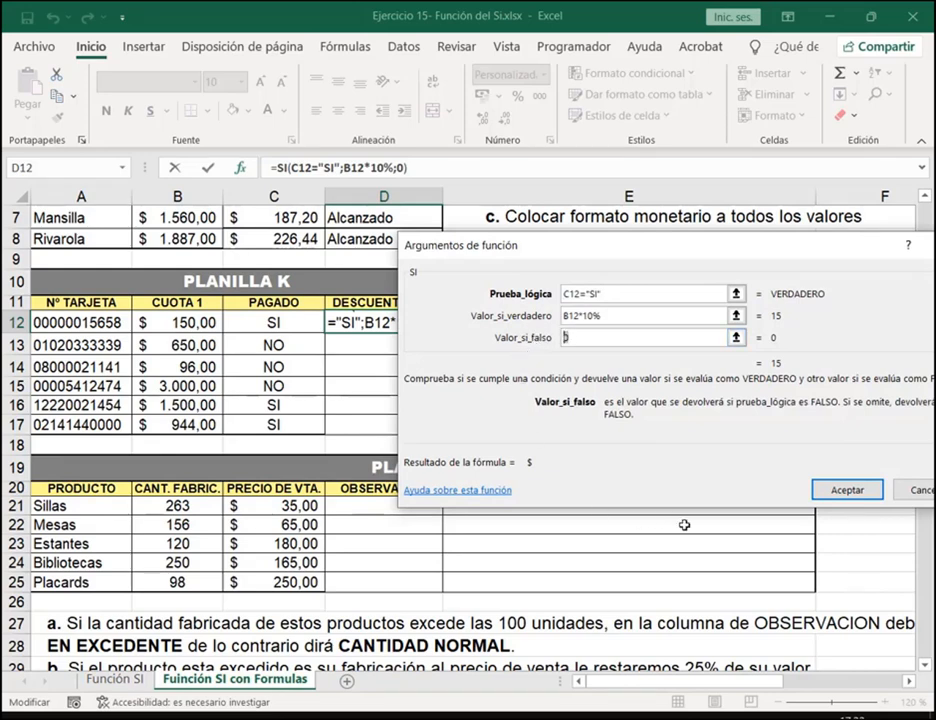
click(857, 493)
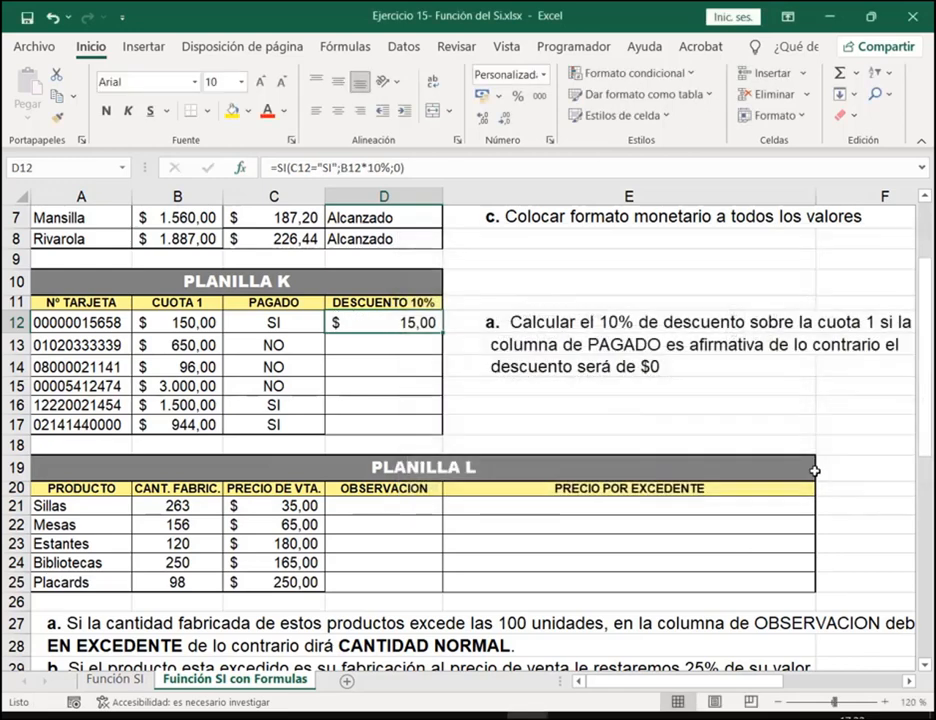
drag(442, 332, 438, 434)
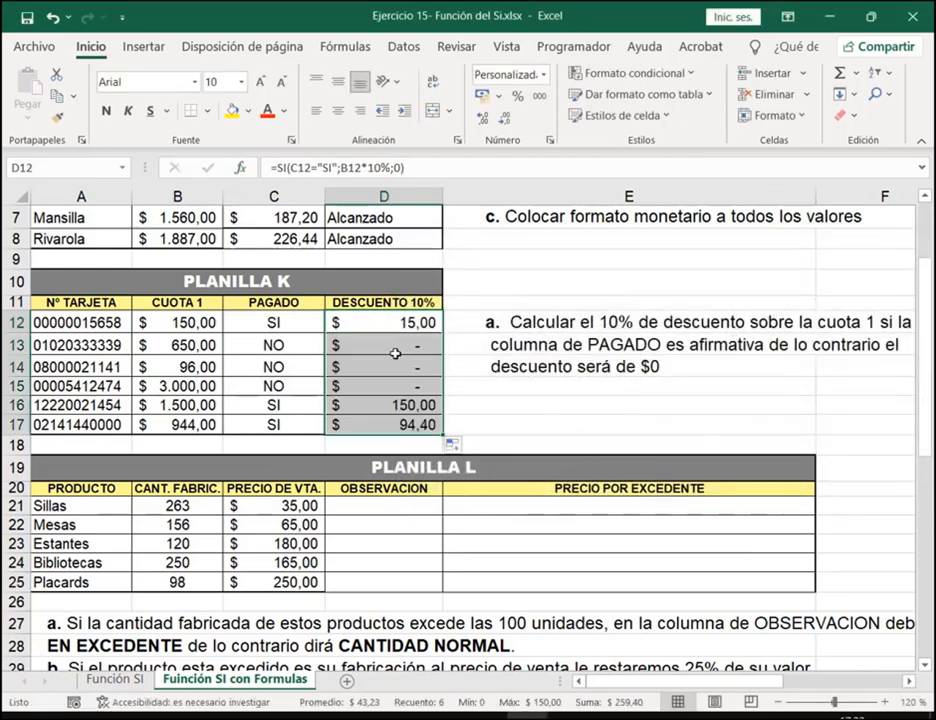
Try the $ Español (Argentina) accounting format on D13 in the DESCUENTO 10% column, and undo it
drag(412, 345, 416, 385)
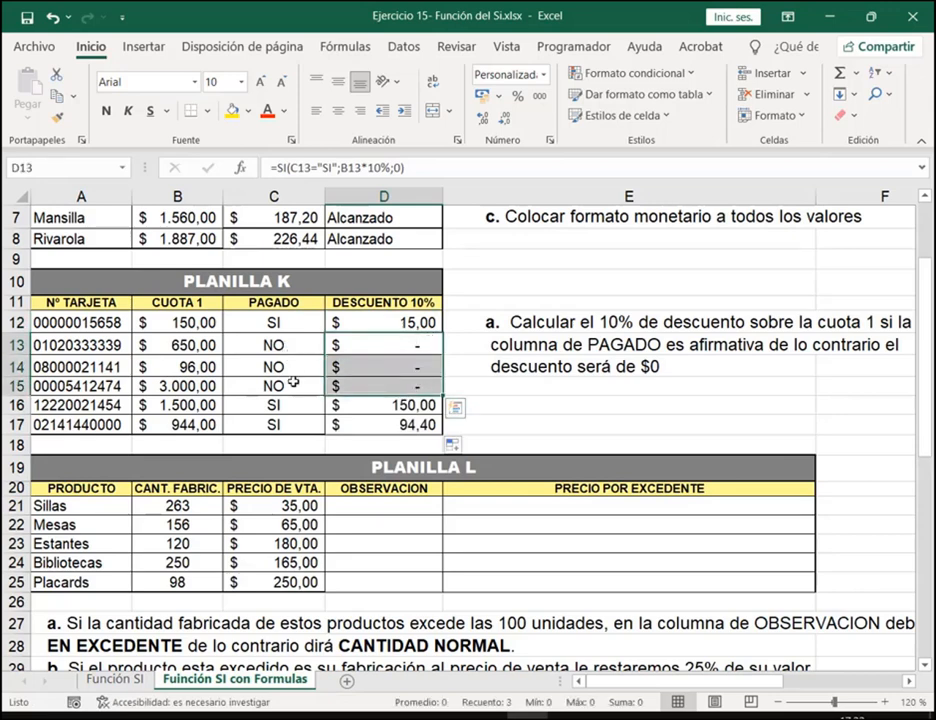
click(376, 340)
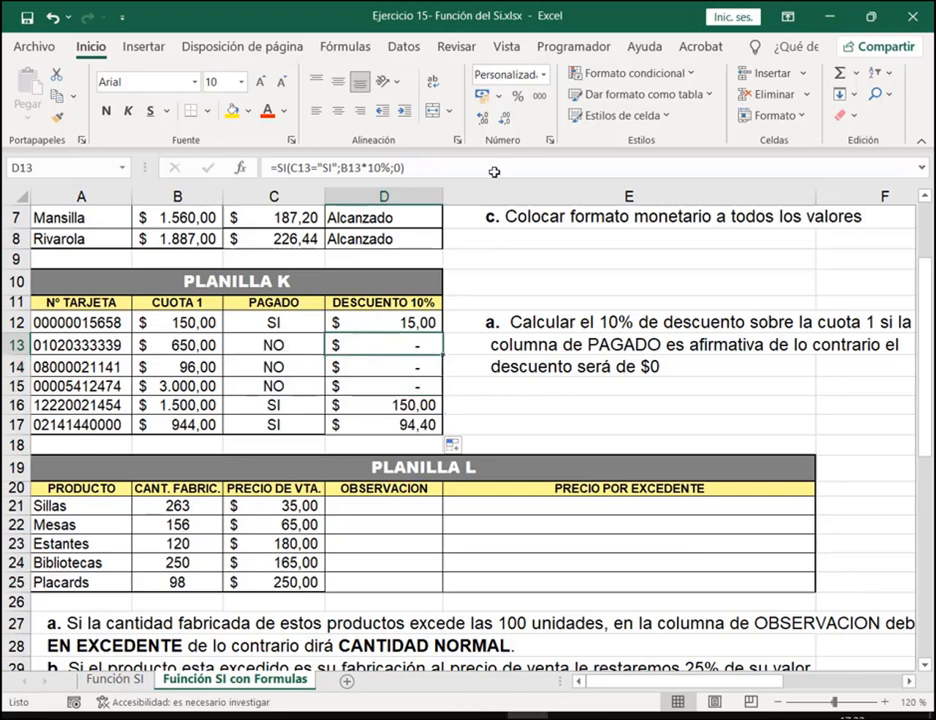
click(500, 97)
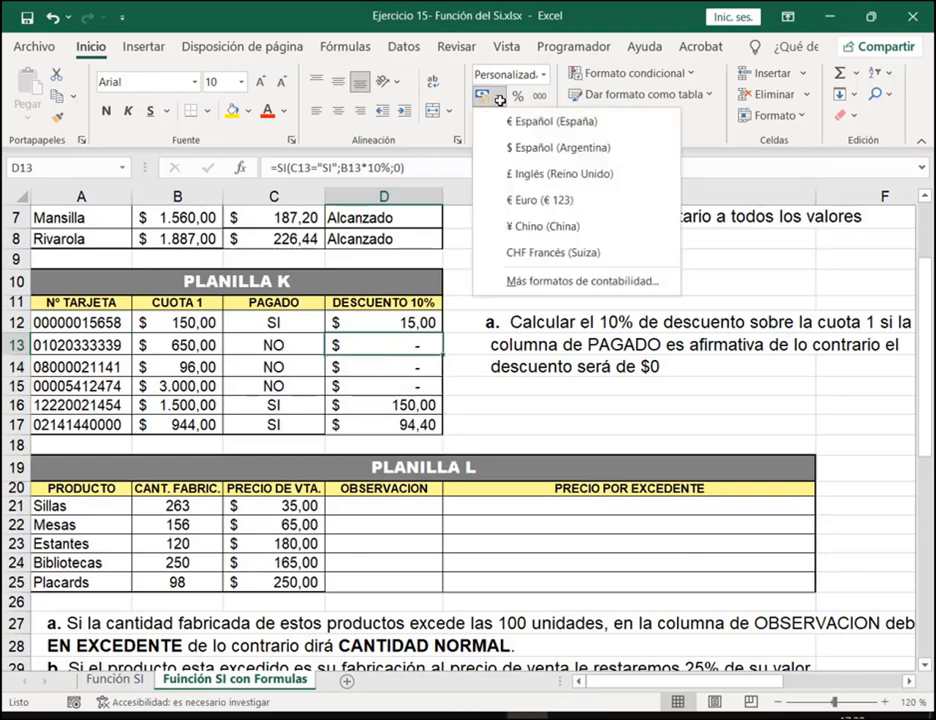
click(552, 148)
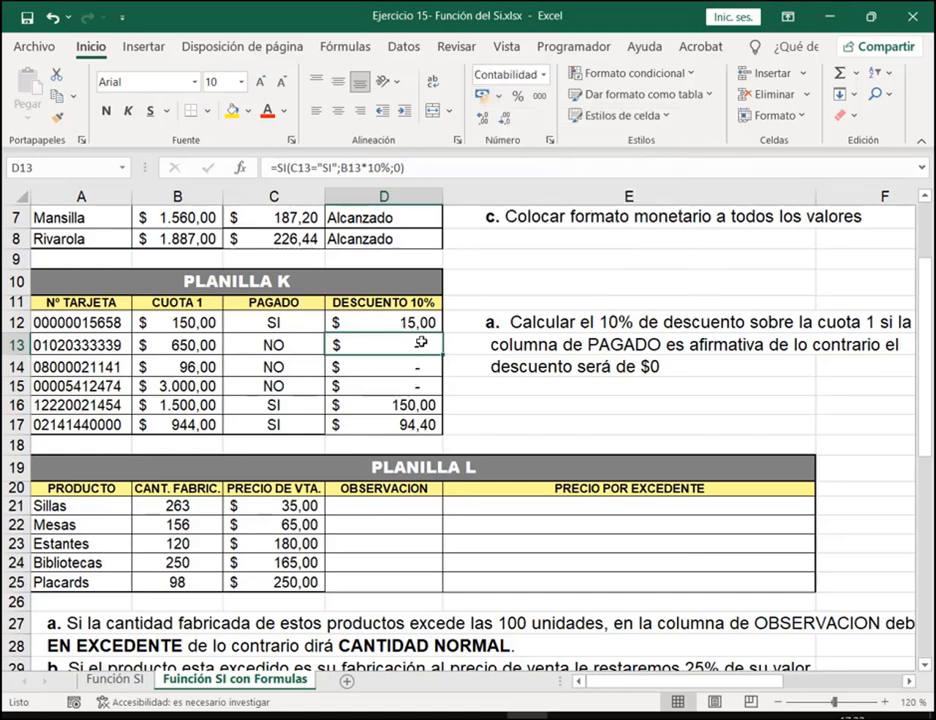
click(50, 17)
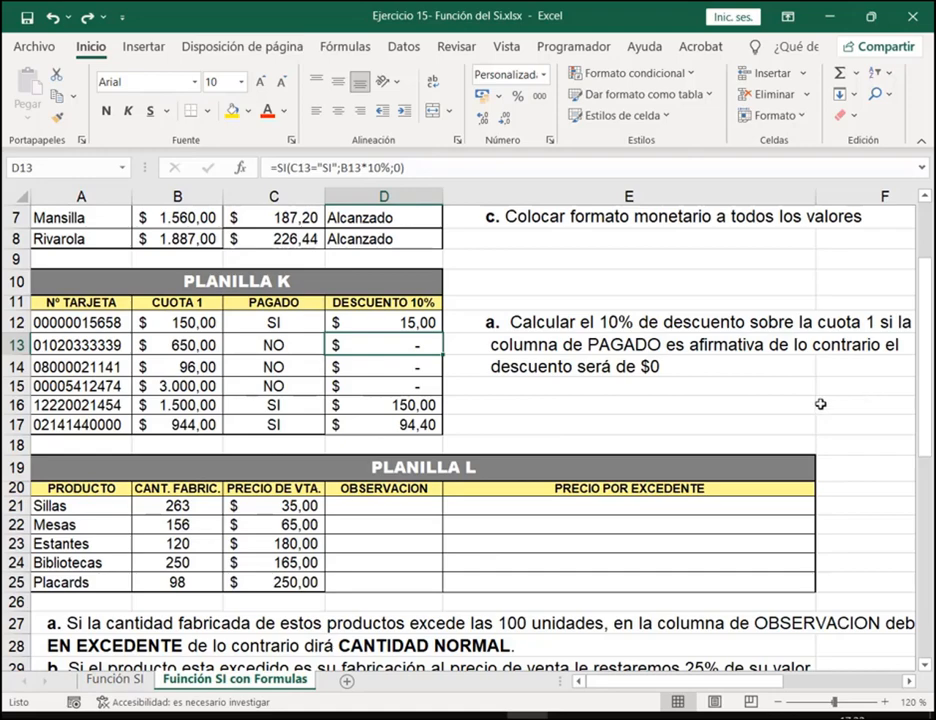
Insert an SI function in D21, the first OBSERVACION cell of Planilla L, after reading condition a below the table
click(435, 505)
scroll(688, 400, down, 3)
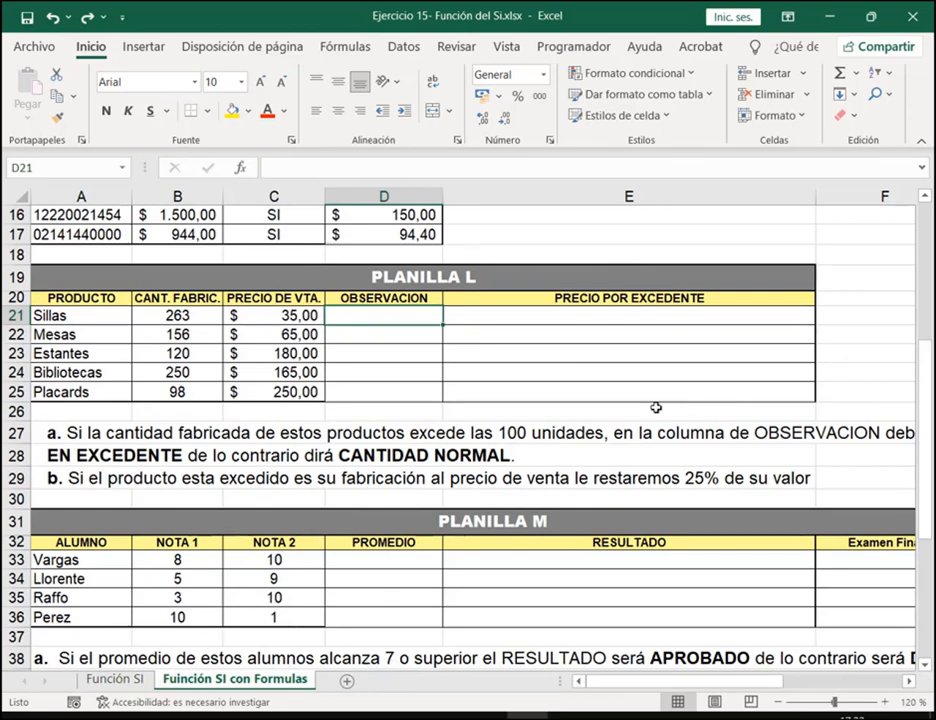
drag(411, 296, 414, 390)
drag(778, 682, 735, 688)
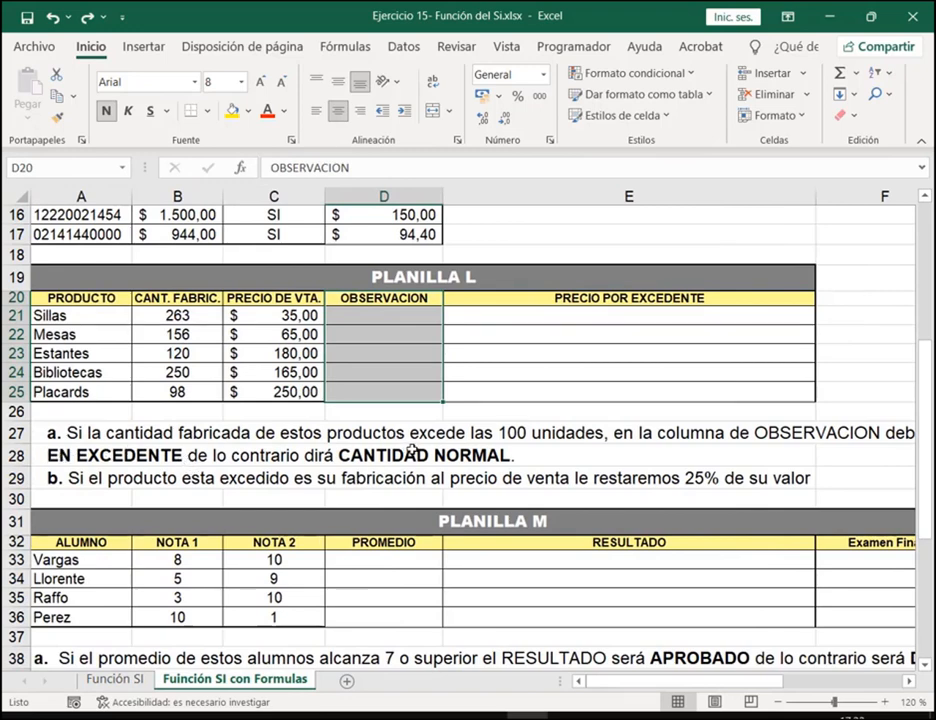
click(405, 321)
drag(52, 444, 185, 466)
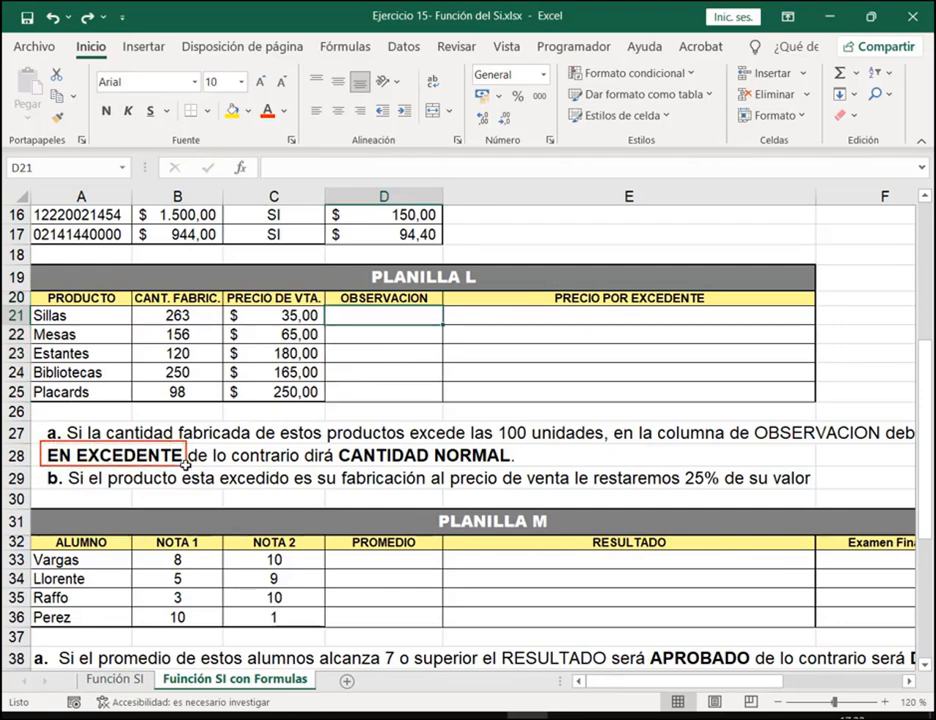
drag(337, 443, 520, 468)
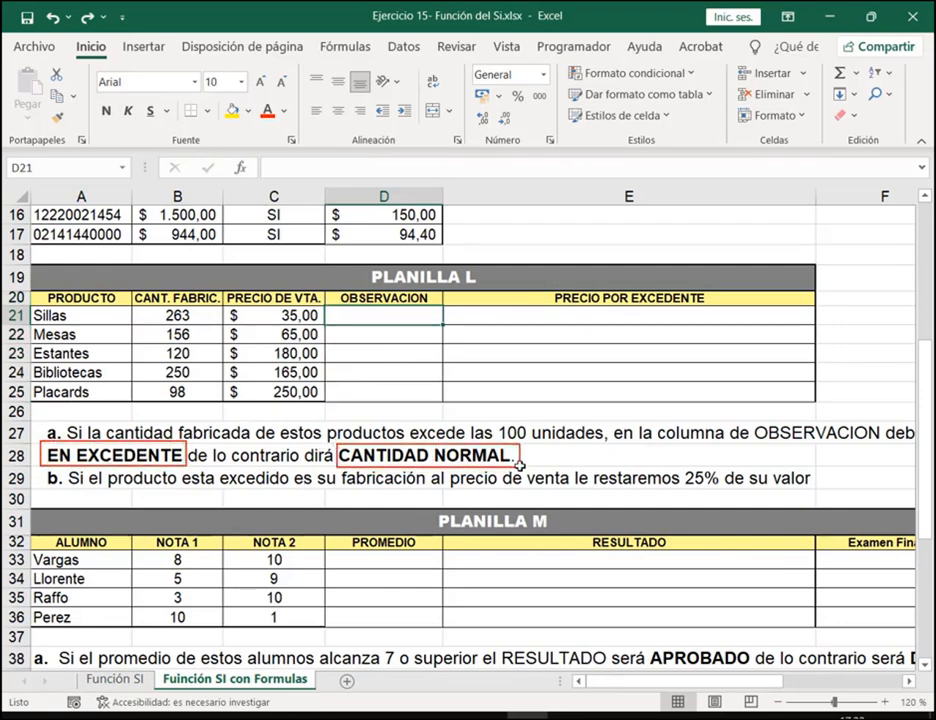
key(Escape)
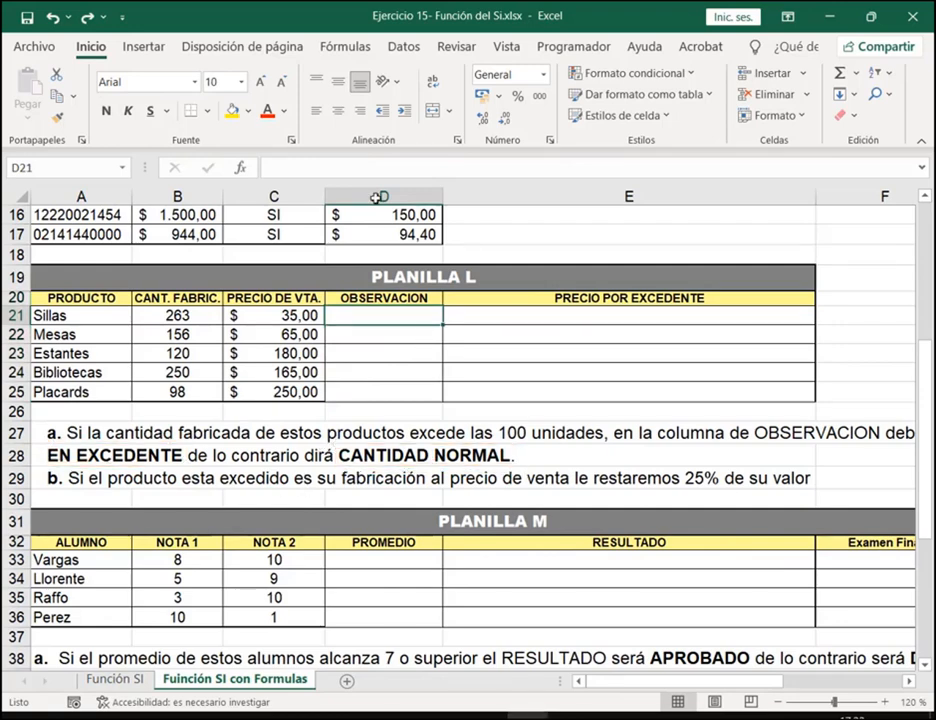
click(240, 167)
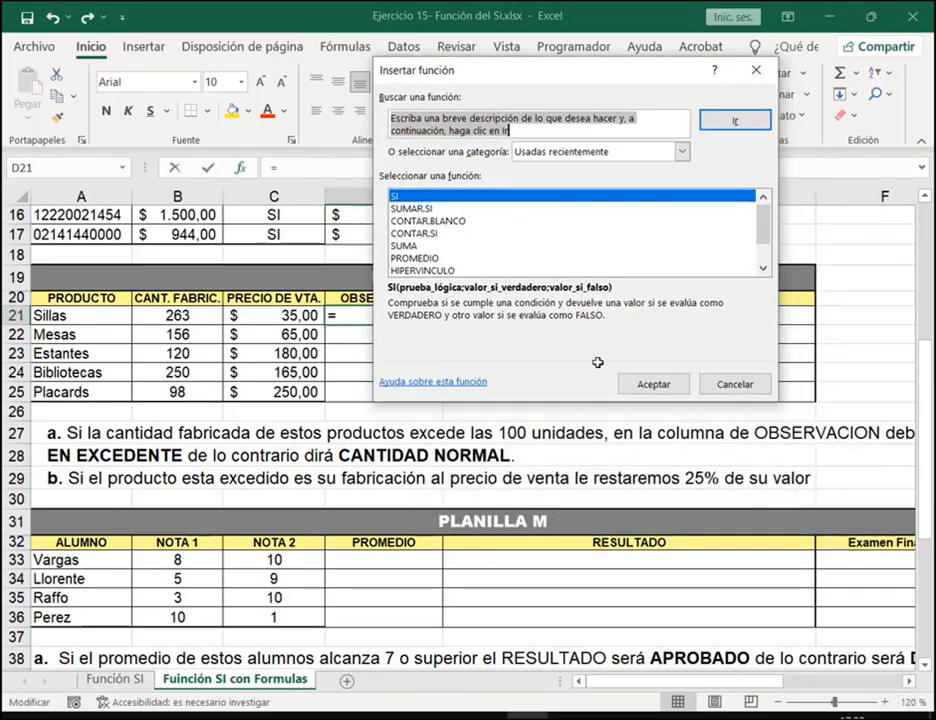
click(596, 384)
Set the true value of the SI function in D21 to "En excedente" and the false value to "Cantidad normal"
click(478, 170)
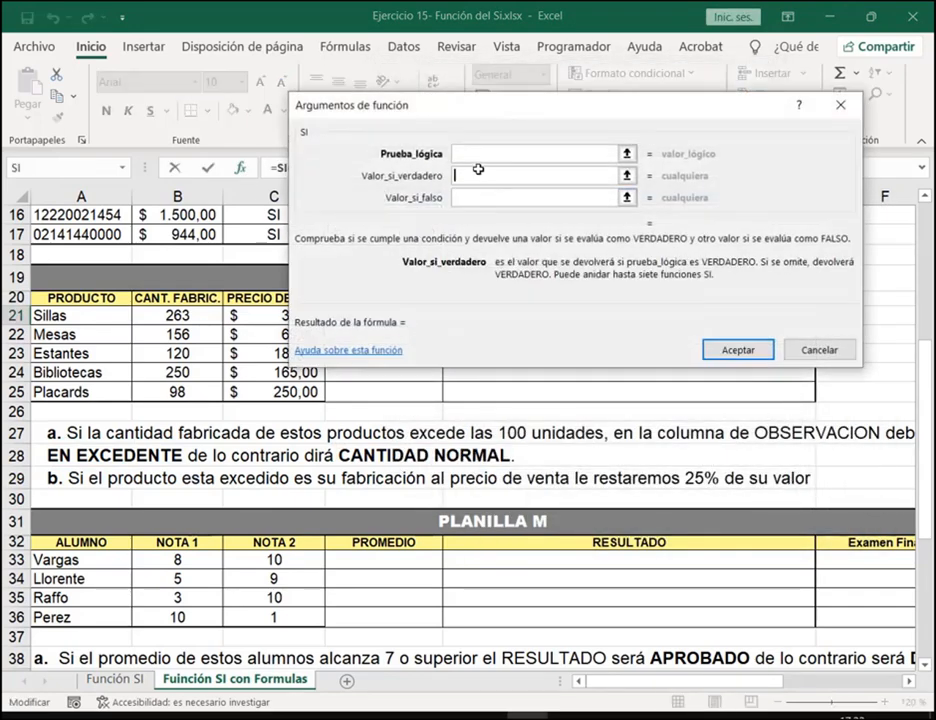
text("En e)
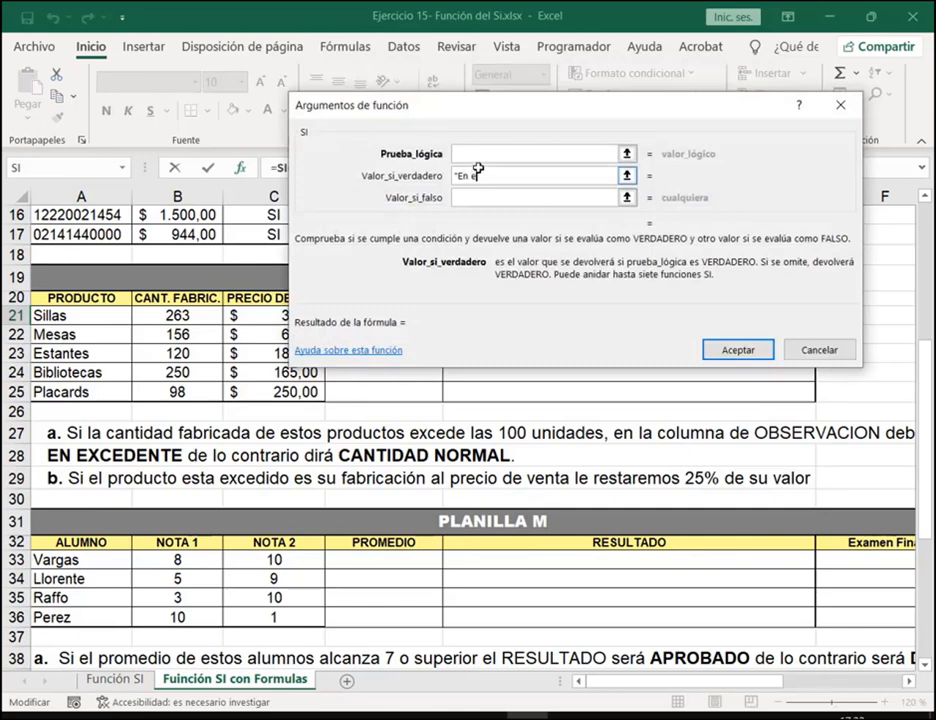
text(xcedente")
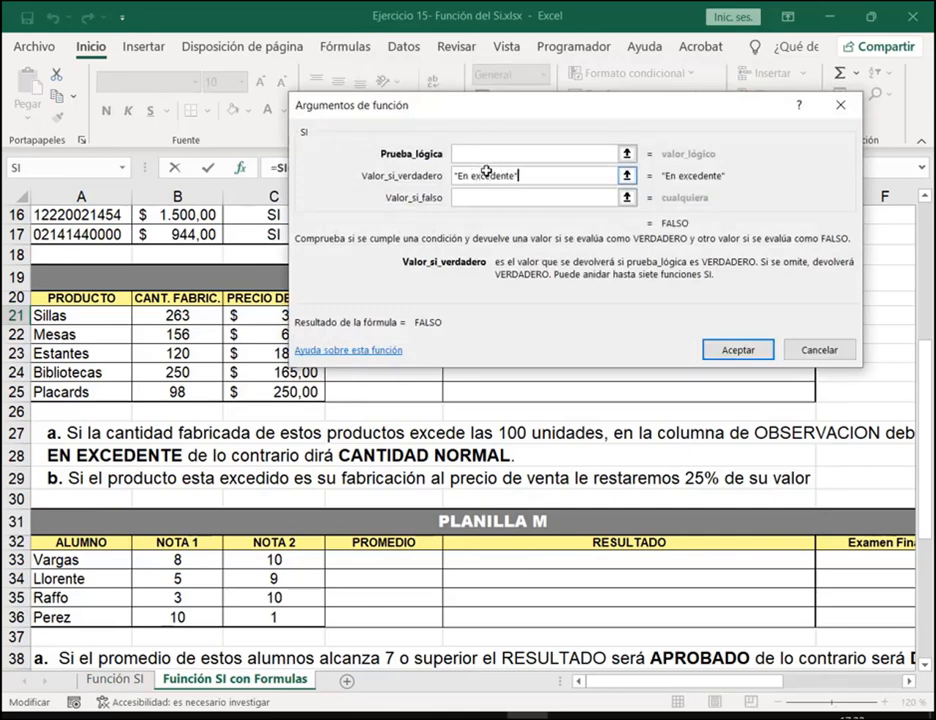
key(Tab)
text("Ca)
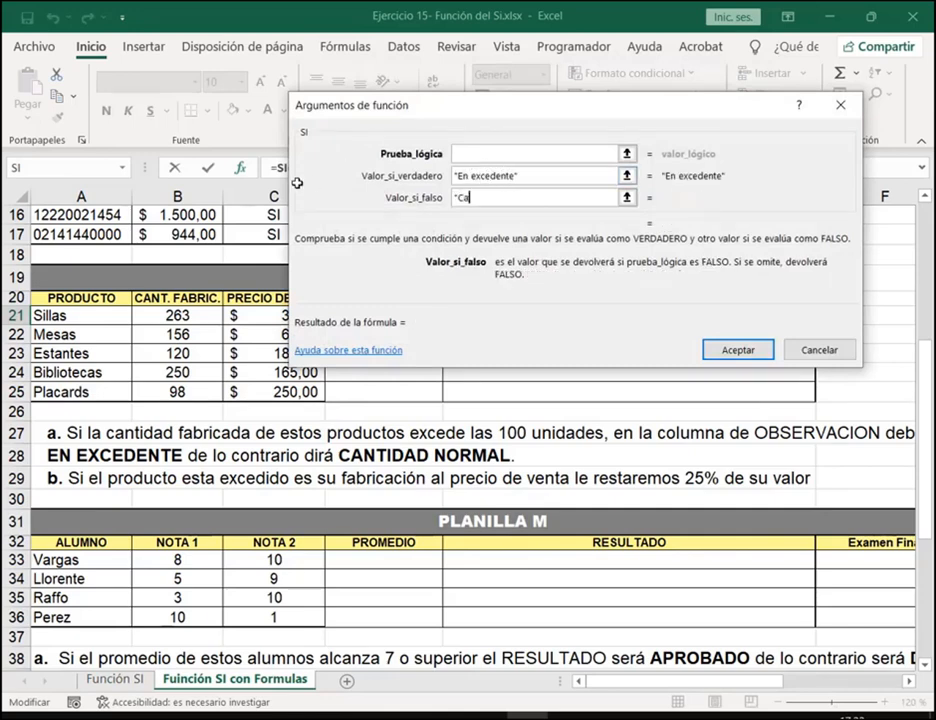
text(ntidad normal")
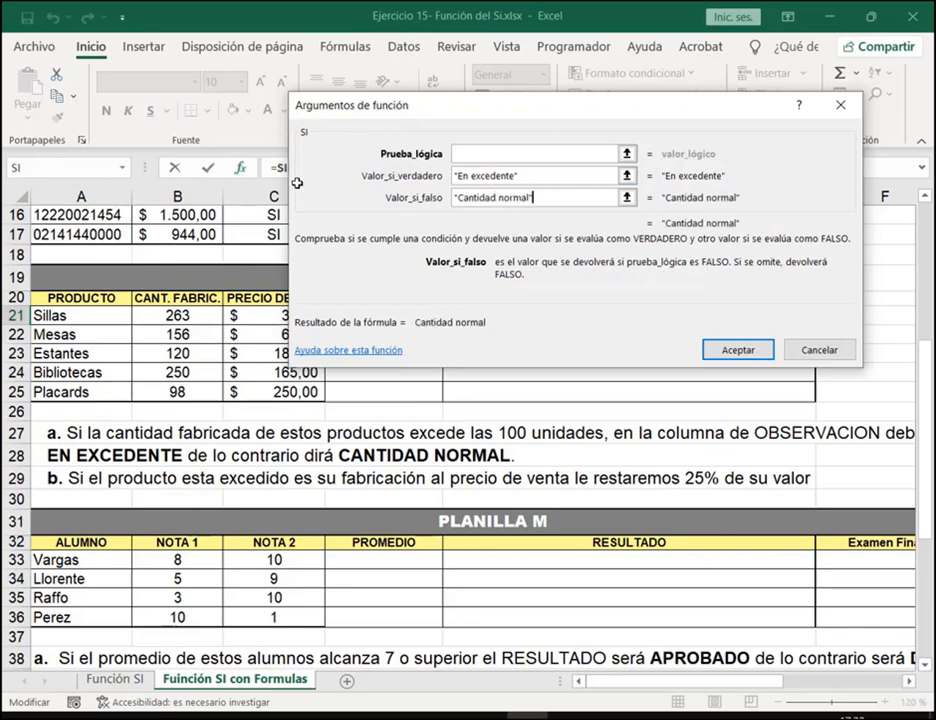
Set the logical test of the SI function in D21 to B21>100, keeping the CANT. FABRIC. column in view
click(470, 154)
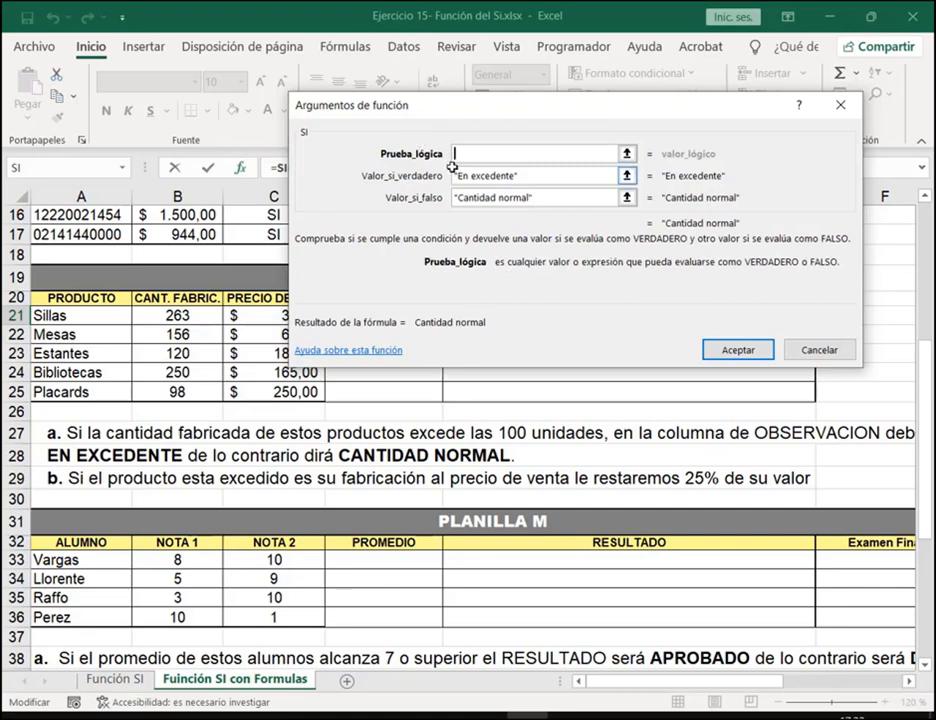
drag(452, 167, 529, 183)
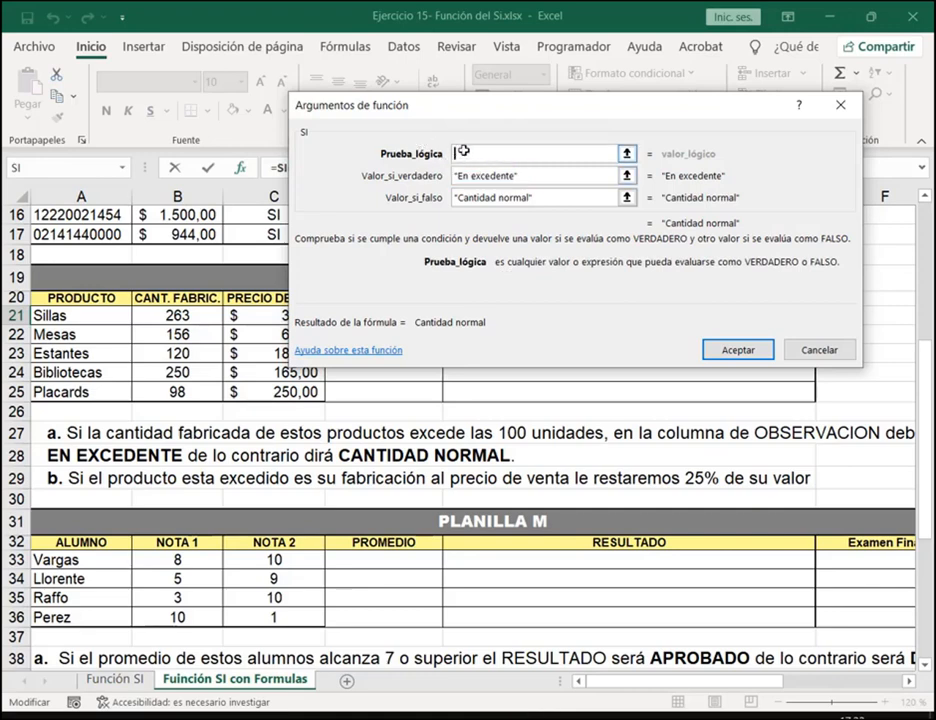
drag(454, 113, 482, 132)
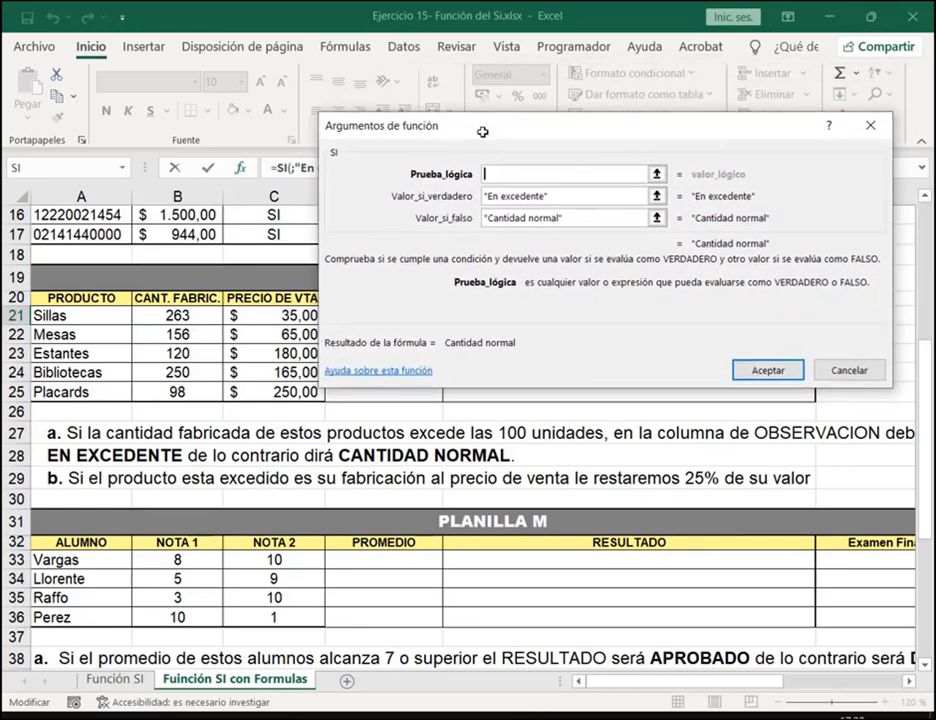
click(185, 315)
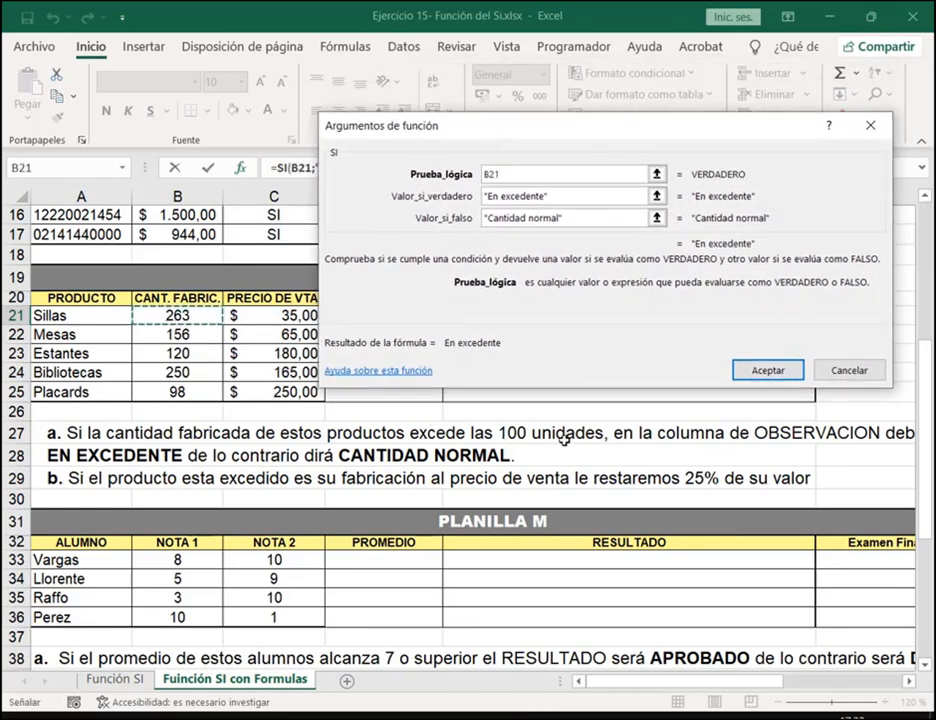
text(>)
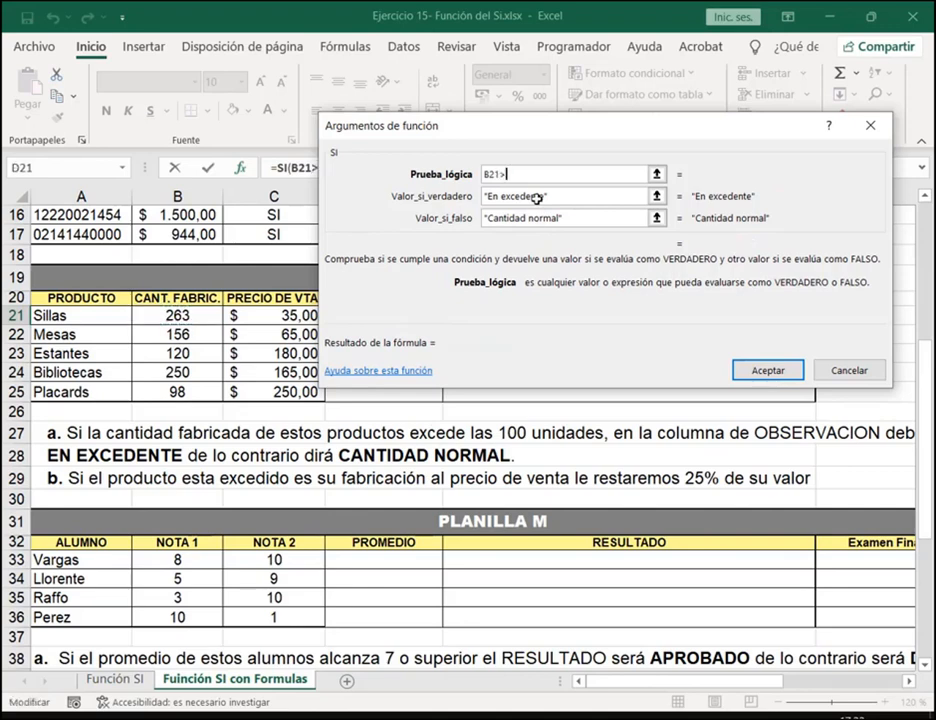
text(100)
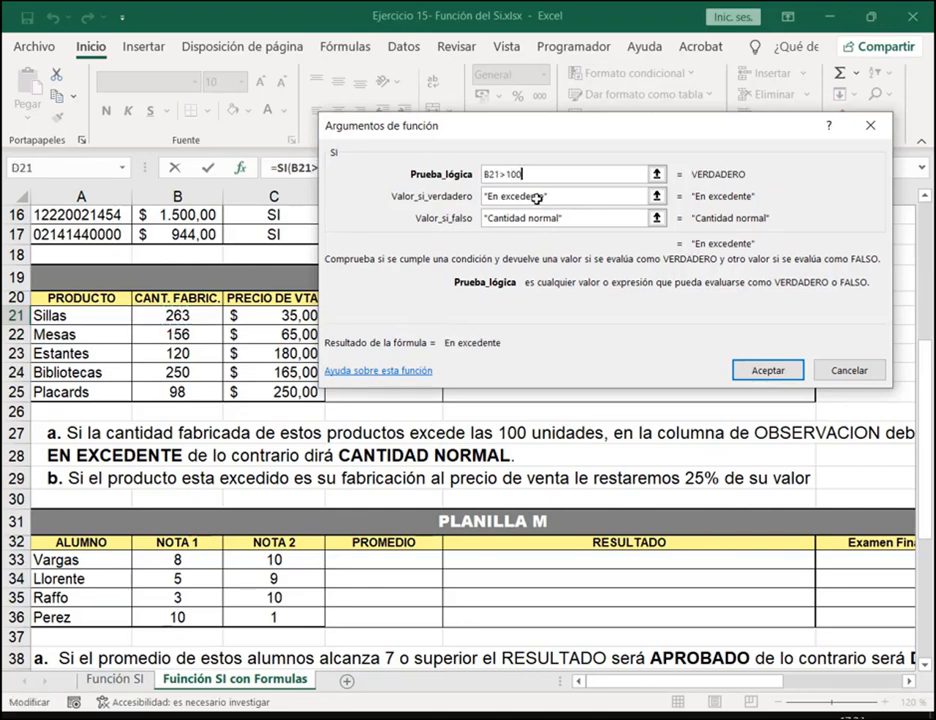
Accept the SI function in D21 and copy it down the OBSERVACION column of Planilla L through D25
click(488, 196)
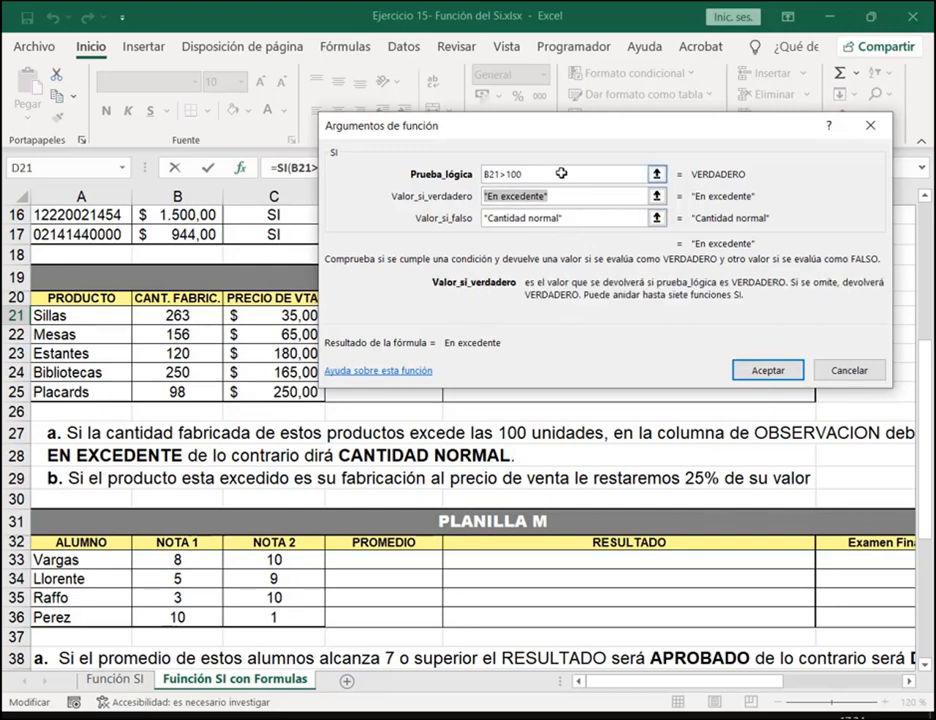
click(769, 371)
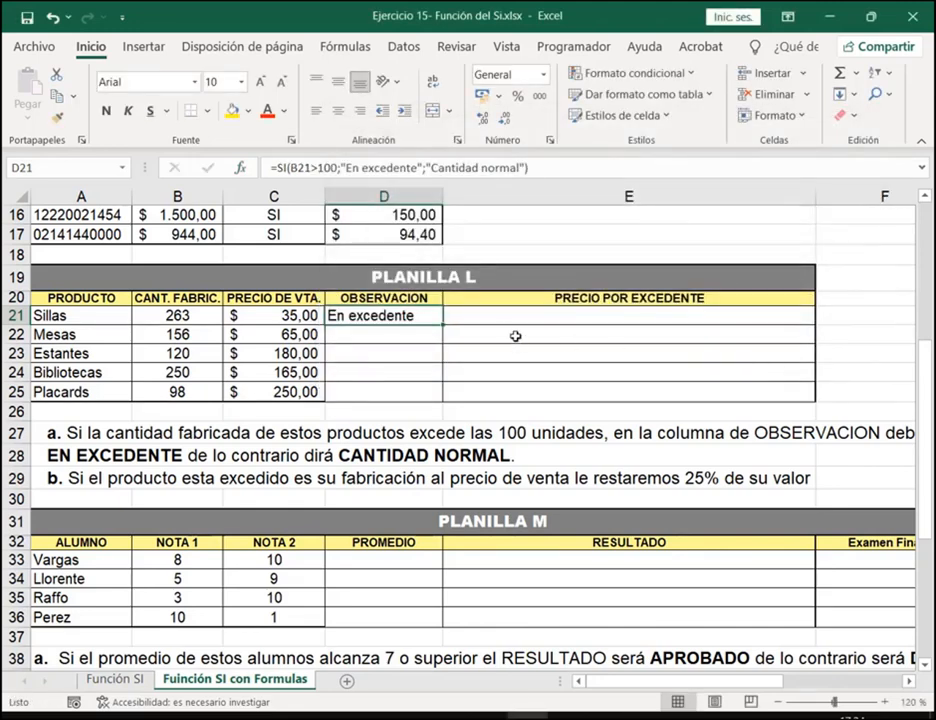
drag(441, 326, 441, 400)
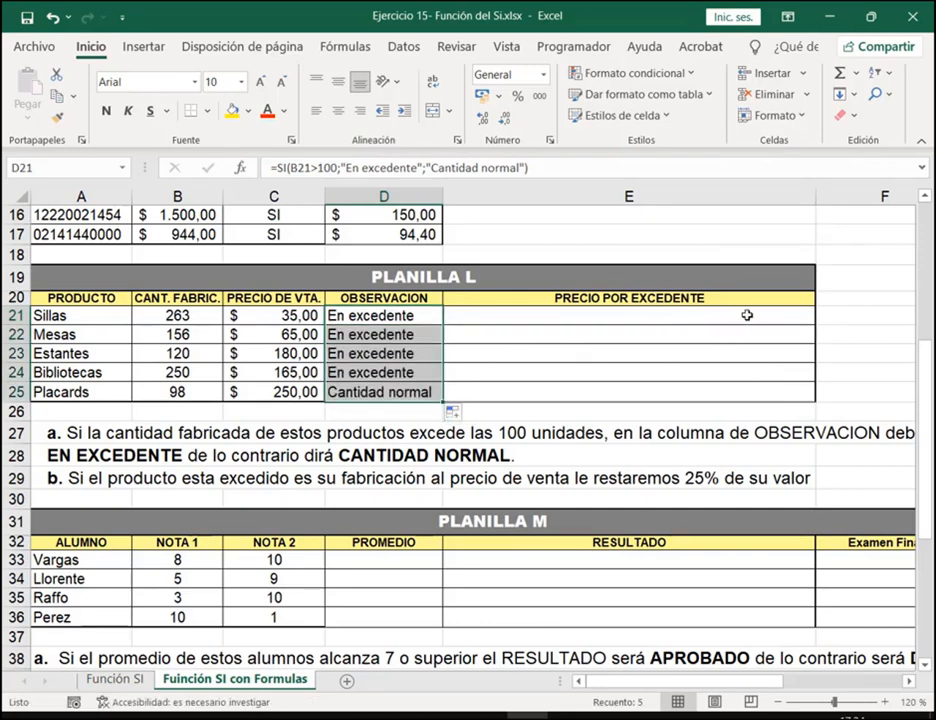
Insert an SI function in E21, the first PRECIO POR EXCEDENTE cell of Planilla L, after reading condition b below the table
key(Right)
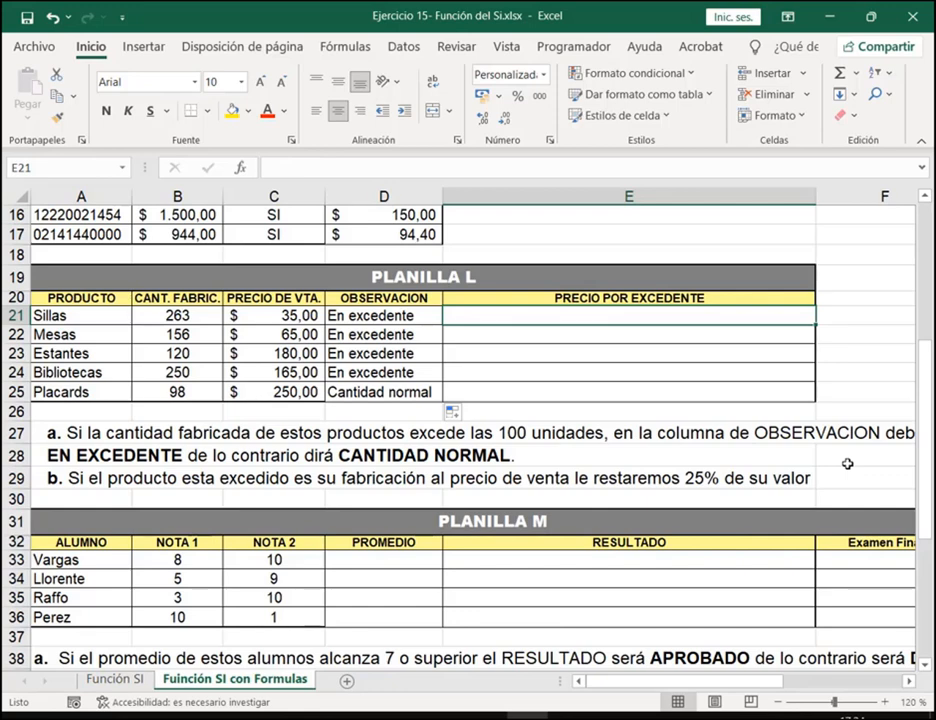
drag(589, 467, 724, 484)
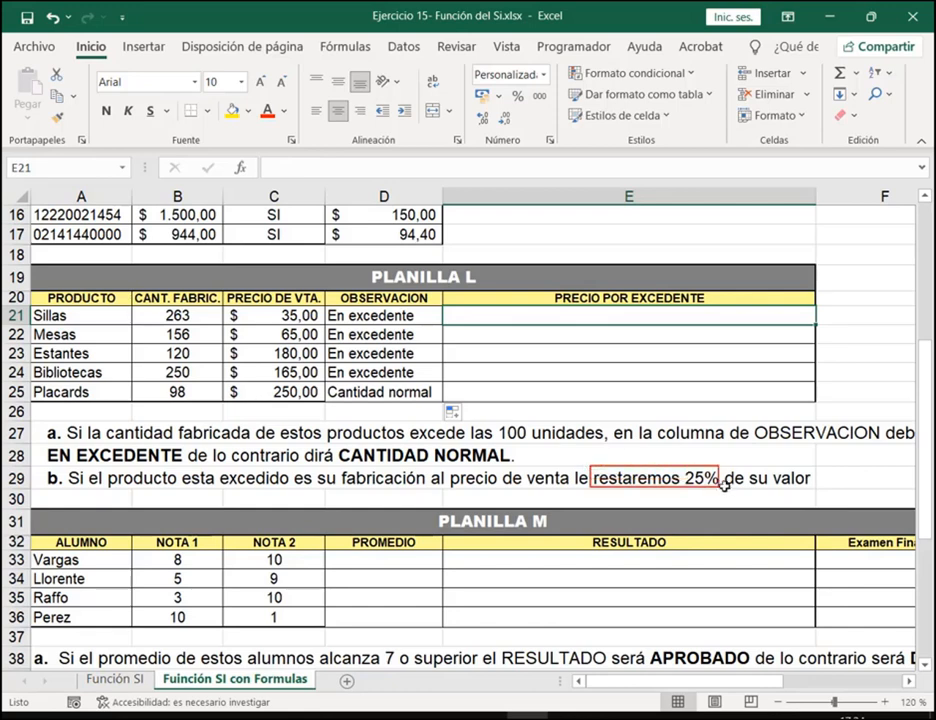
drag(683, 411, 682, 464)
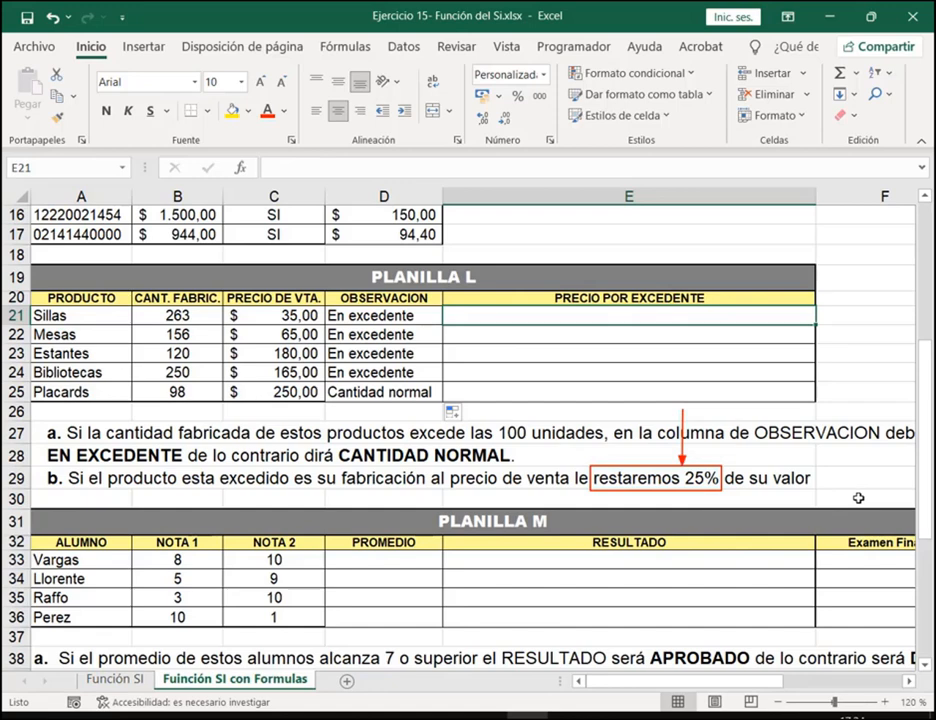
key(Escape)
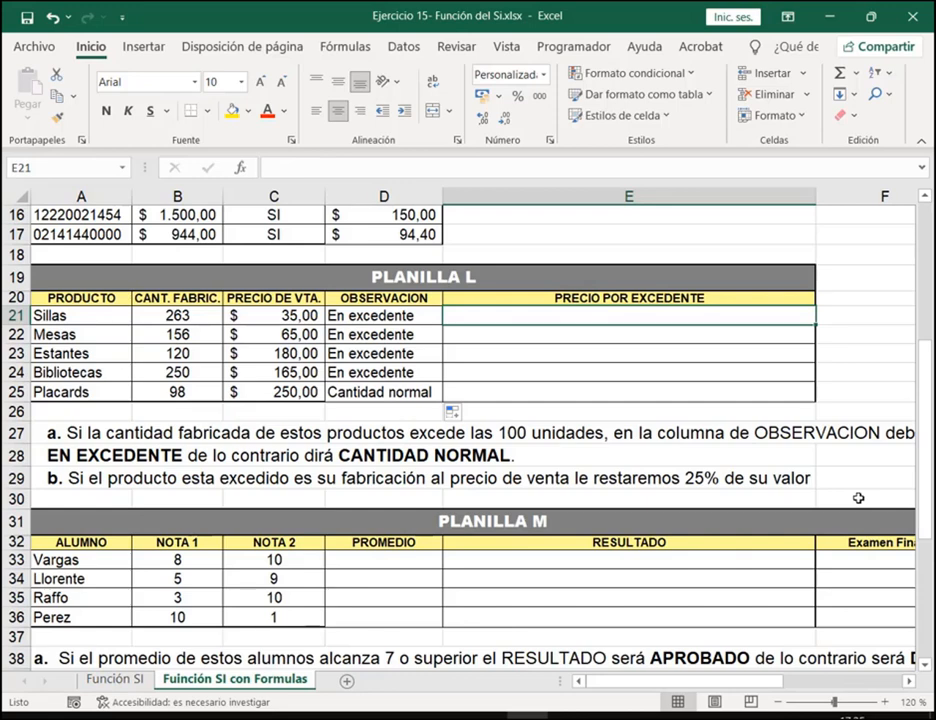
click(242, 167)
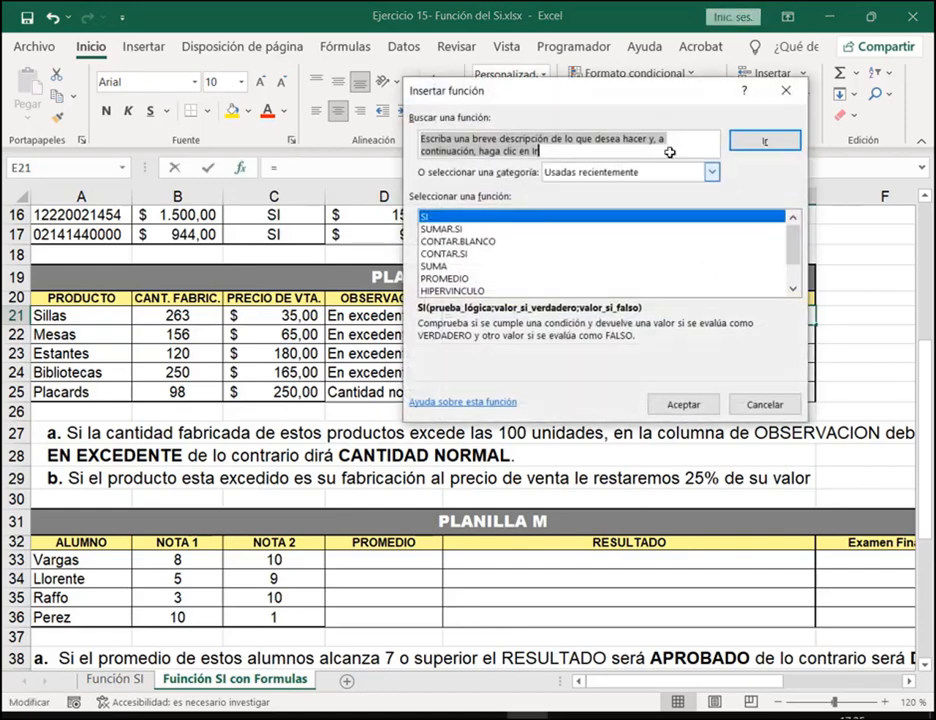
click(668, 400)
drag(543, 135, 508, 535)
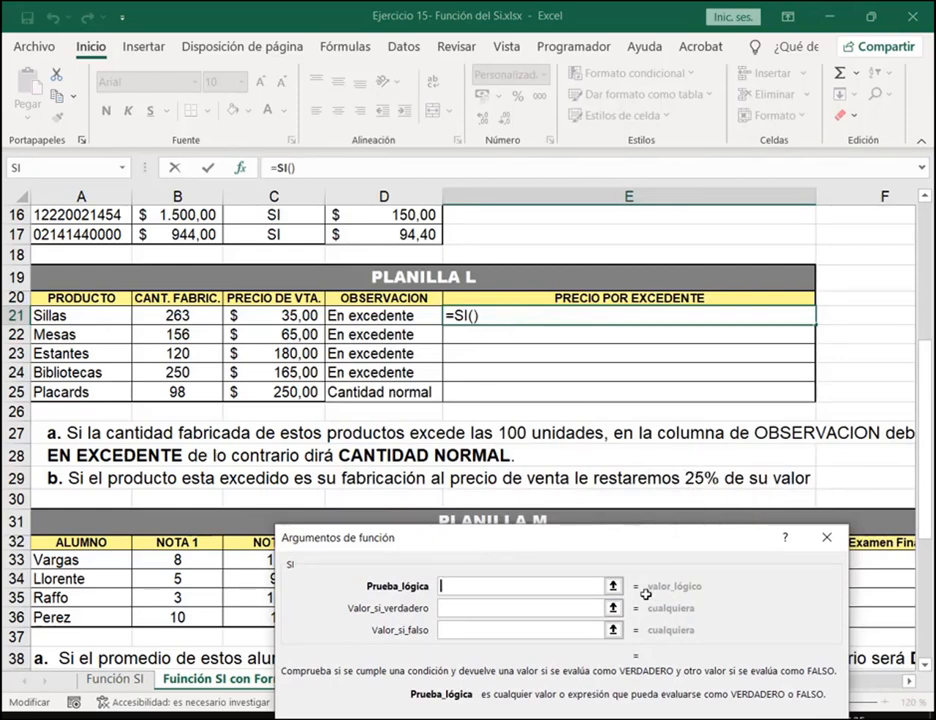
drag(629, 549, 623, 510)
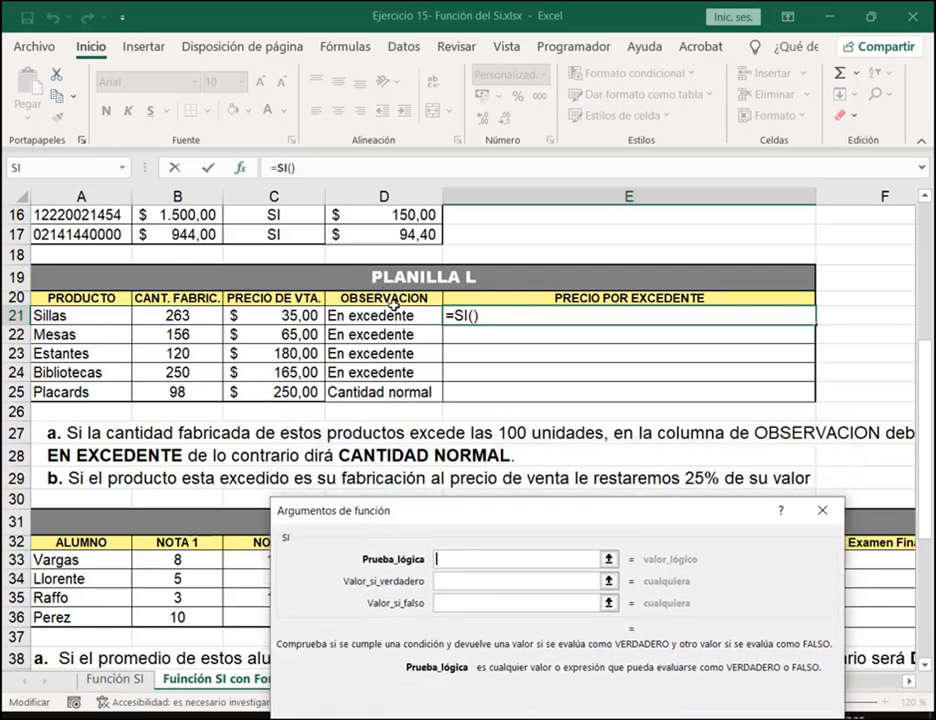
Try D21="En excedente" as the logical test of the SI function in E21, and clear it again
click(389, 317)
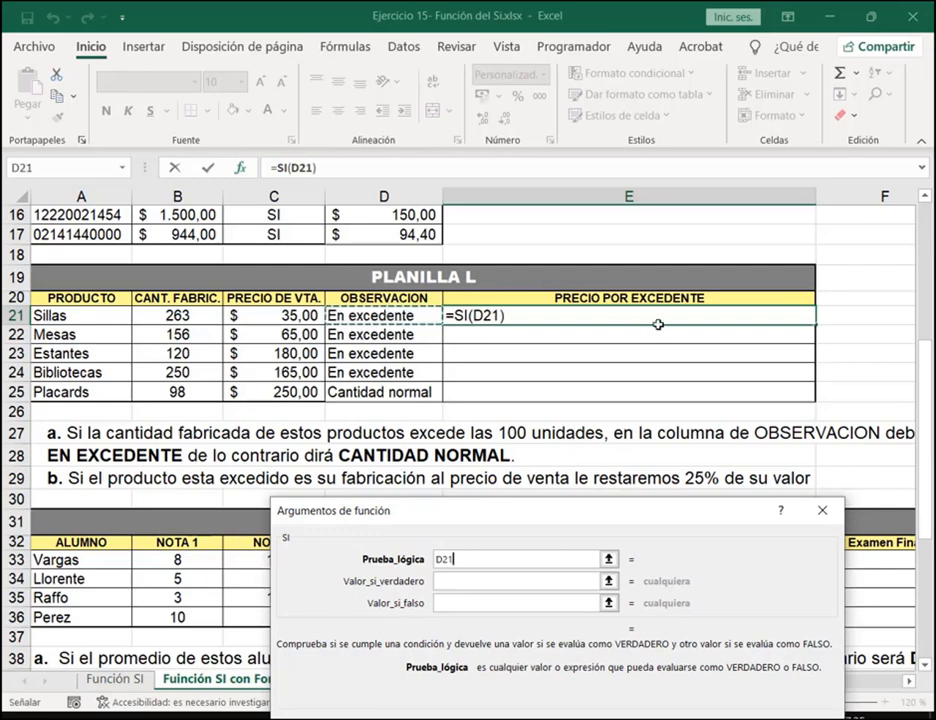
text(=)
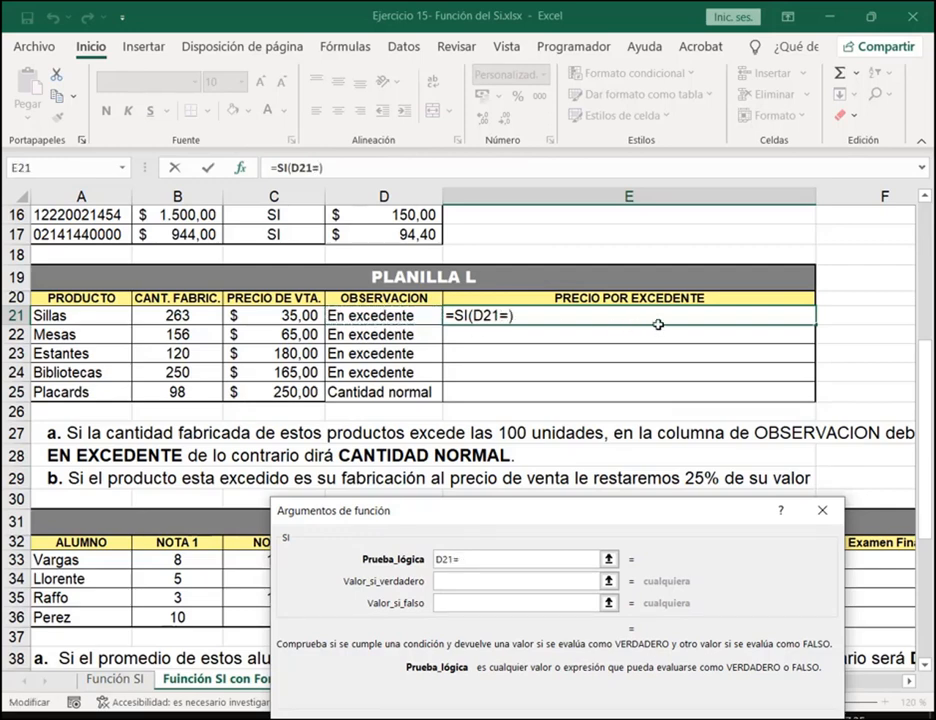
text("En e)
text(xcel)
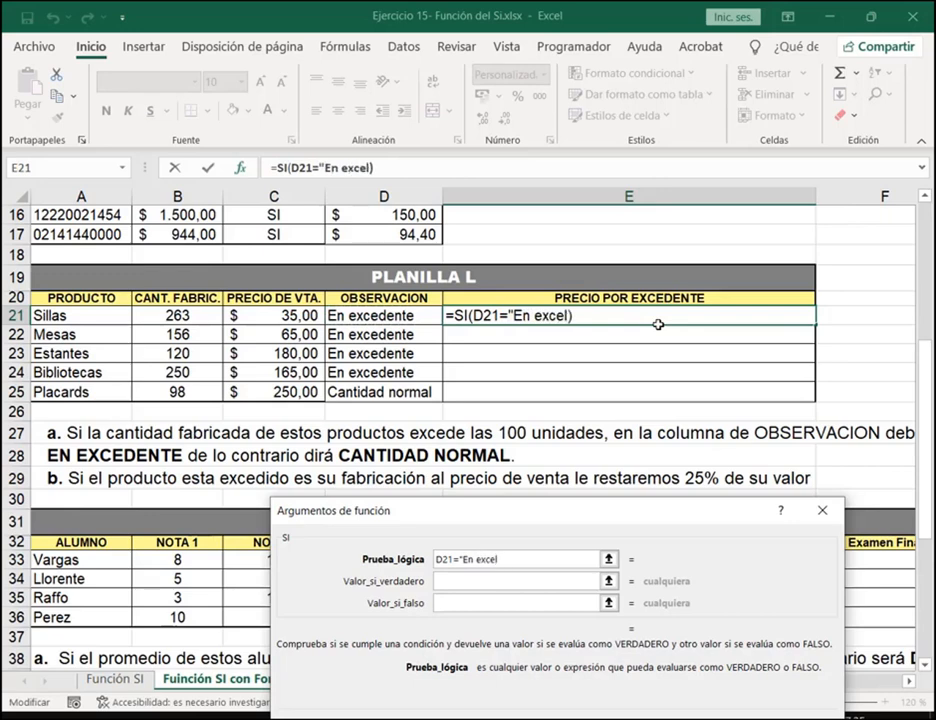
key(BackSpace)
text(dente")
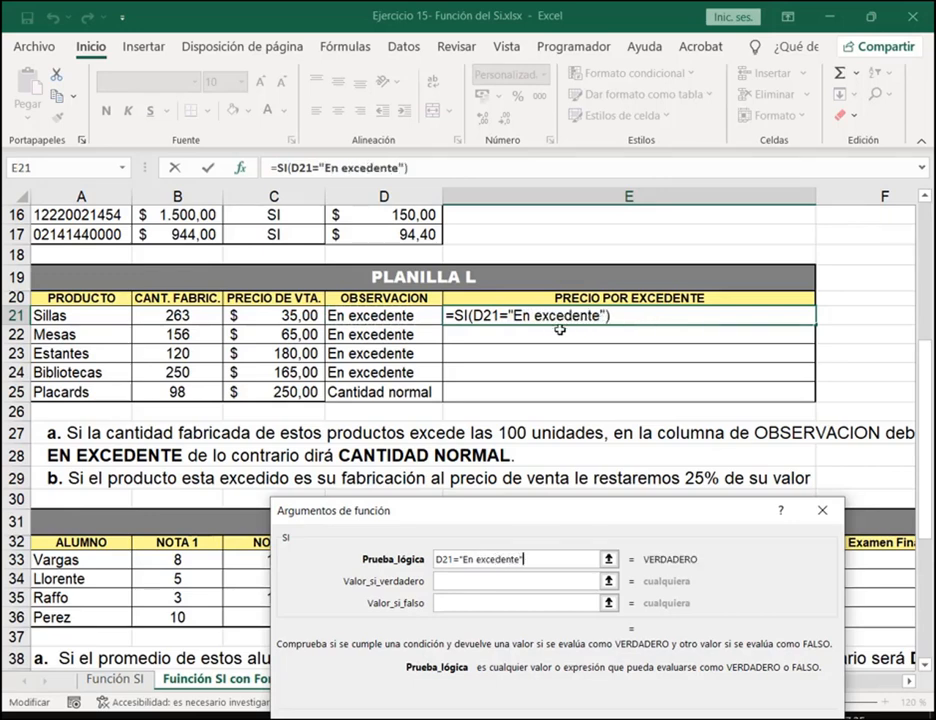
mouse_move(473, 302)
mouse_down()
mouse_move(562, 349)
mouse_move(608, 328)
mouse_up()
drag(547, 370, 549, 327)
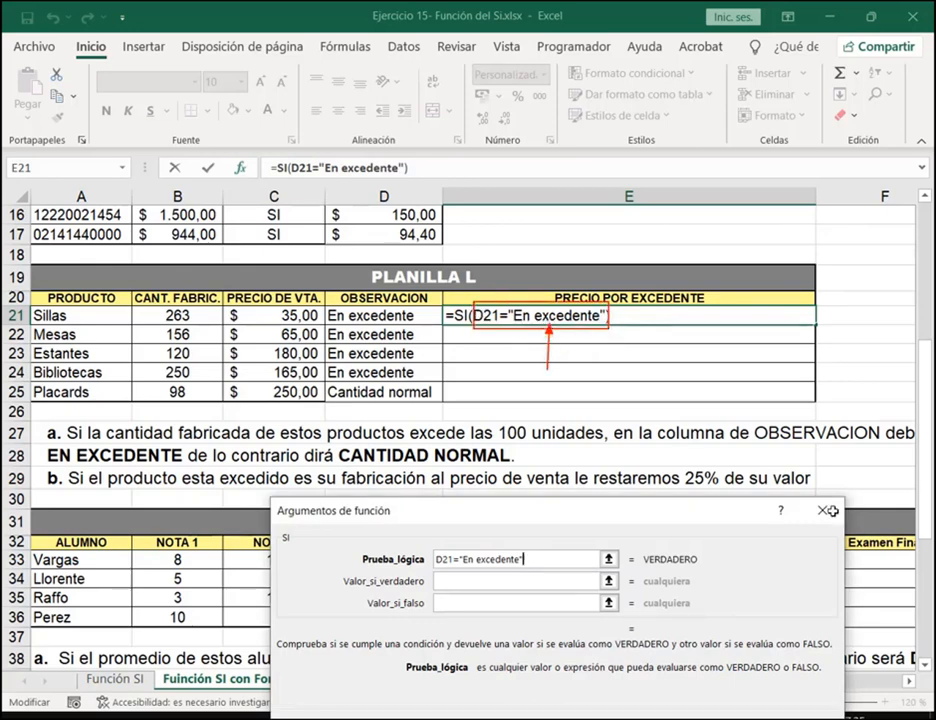
key(Escape)
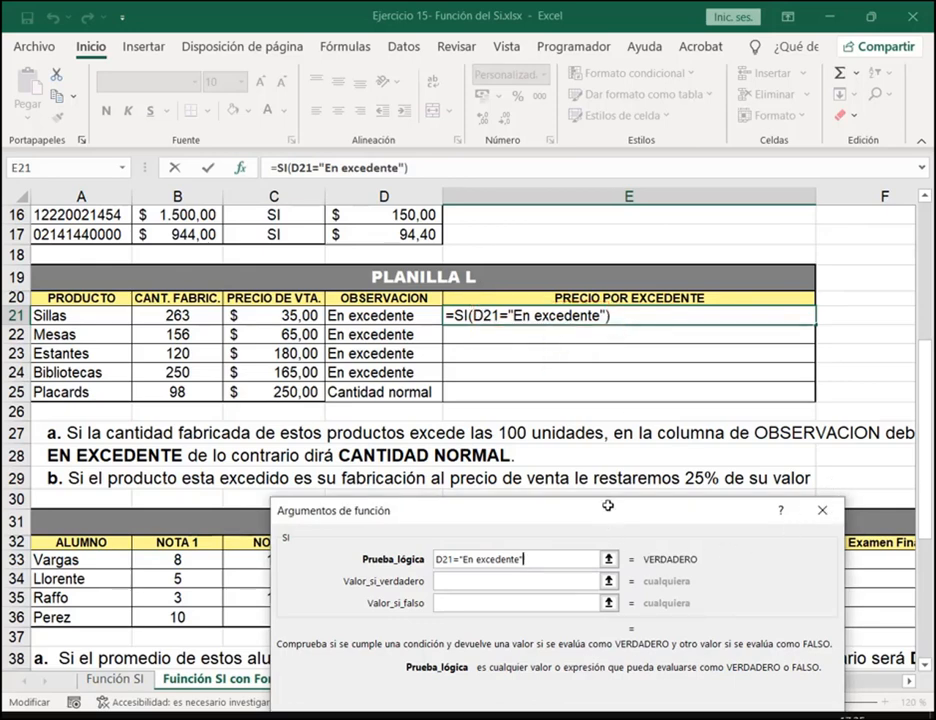
drag(608, 506, 627, 364)
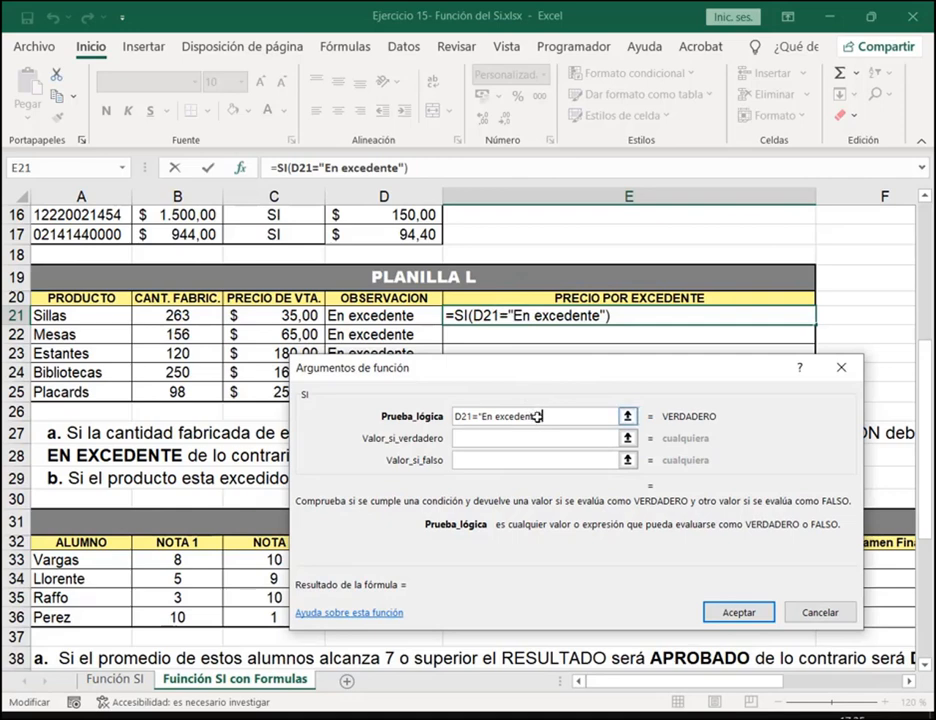
drag(539, 414, 493, 512)
key(Delete)
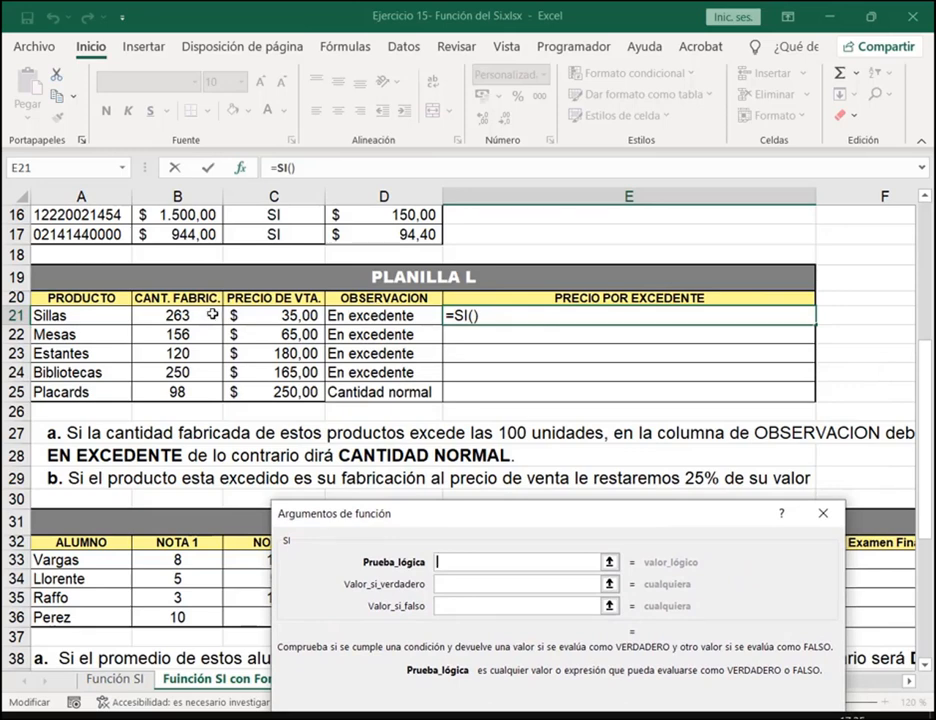
Set the logical test of the SI function in E21 to B21>100, based on the CANT. FABRIC. column
drag(503, 513, 443, 331)
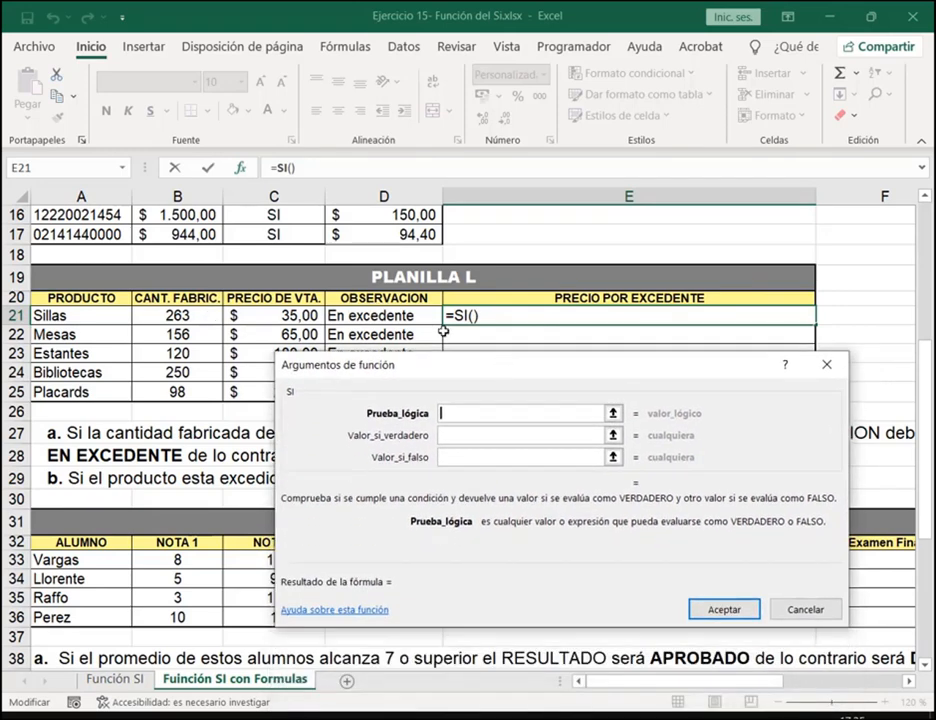
click(185, 315)
text(<)
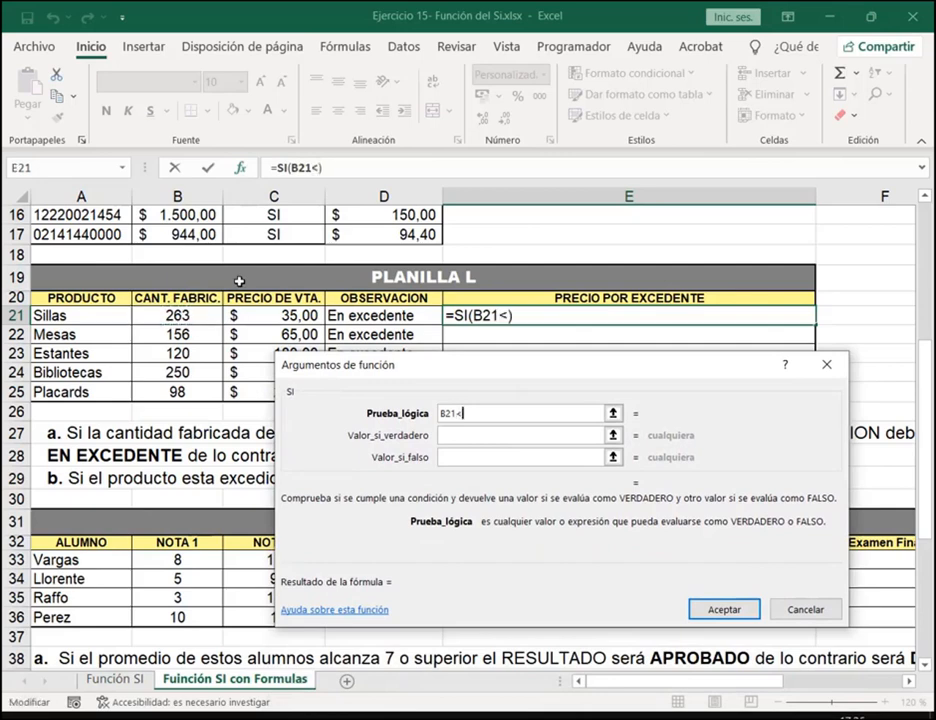
key(BackSpace)
text(>100)
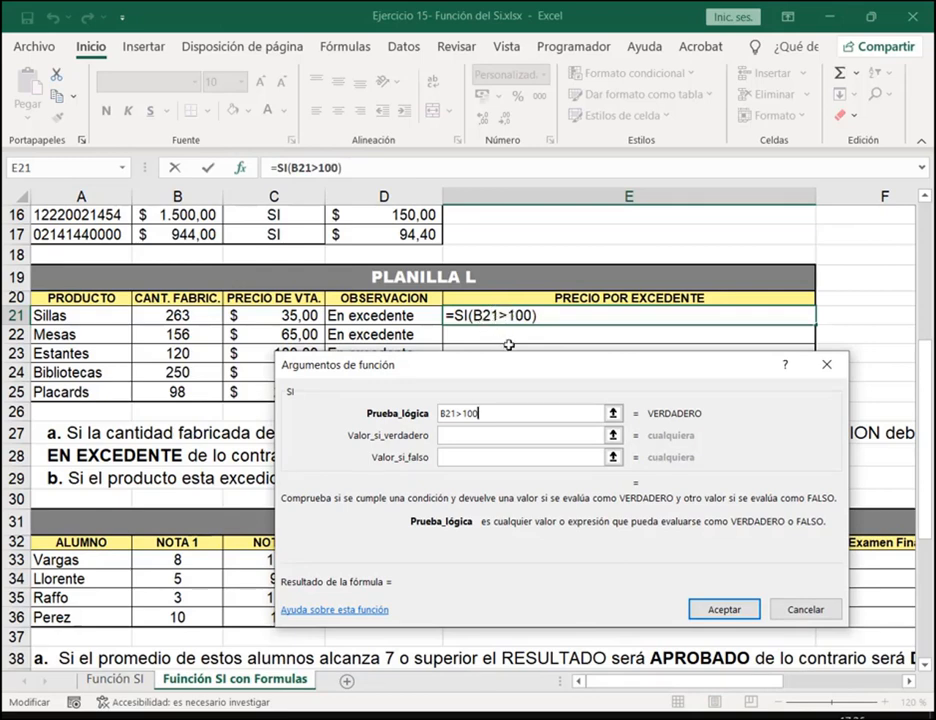
drag(518, 361, 518, 485)
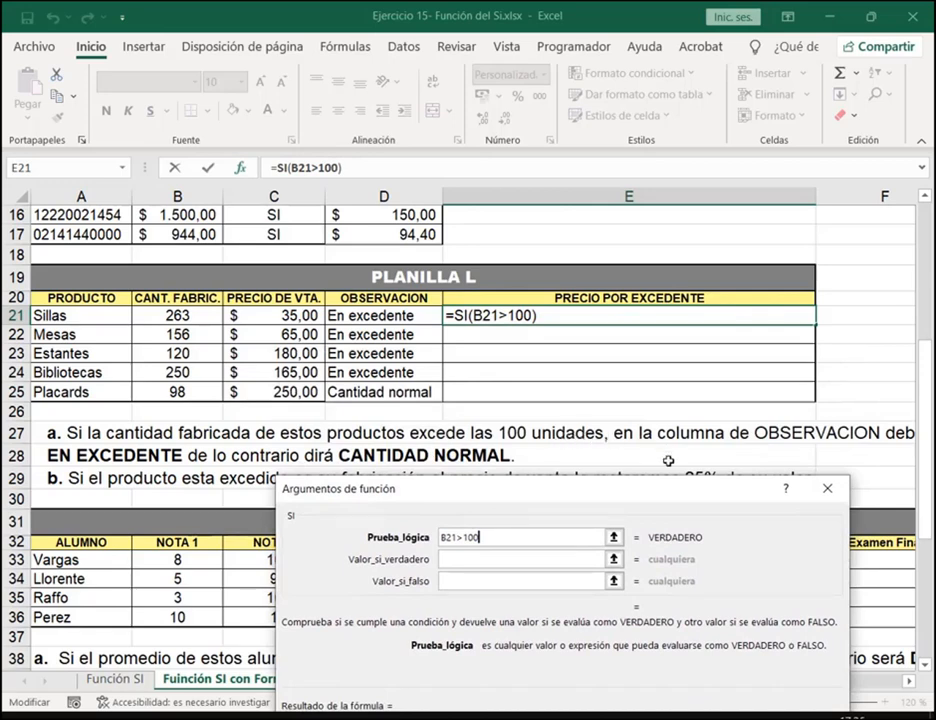
drag(470, 488, 482, 424)
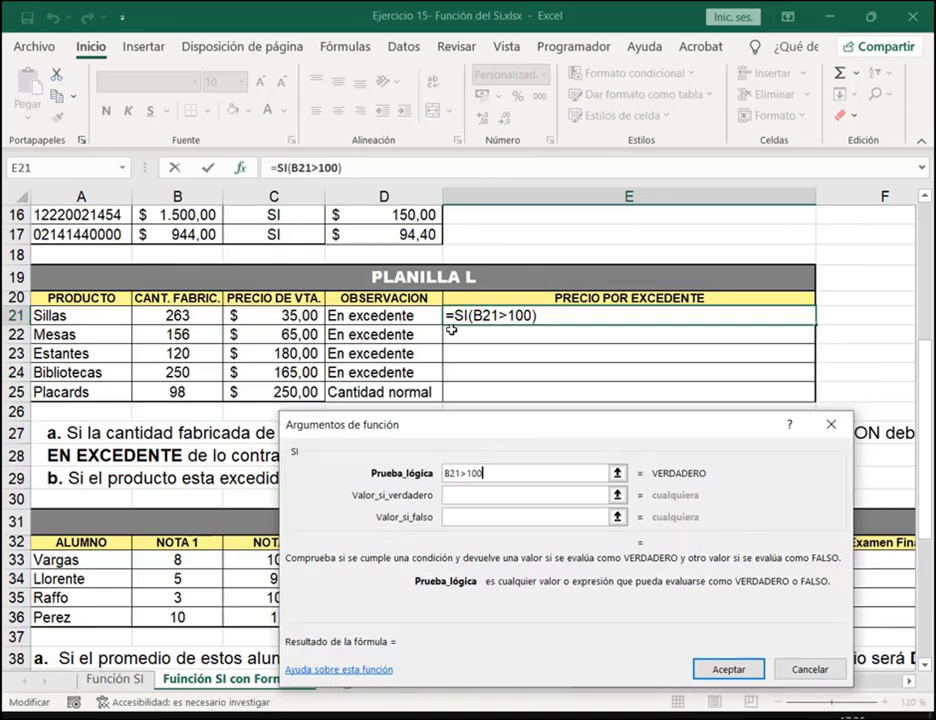
Set the true value of the SI function in E21 to C21-C21*25%, taking the sale price from PRECIO DE VTA
key(Tab)
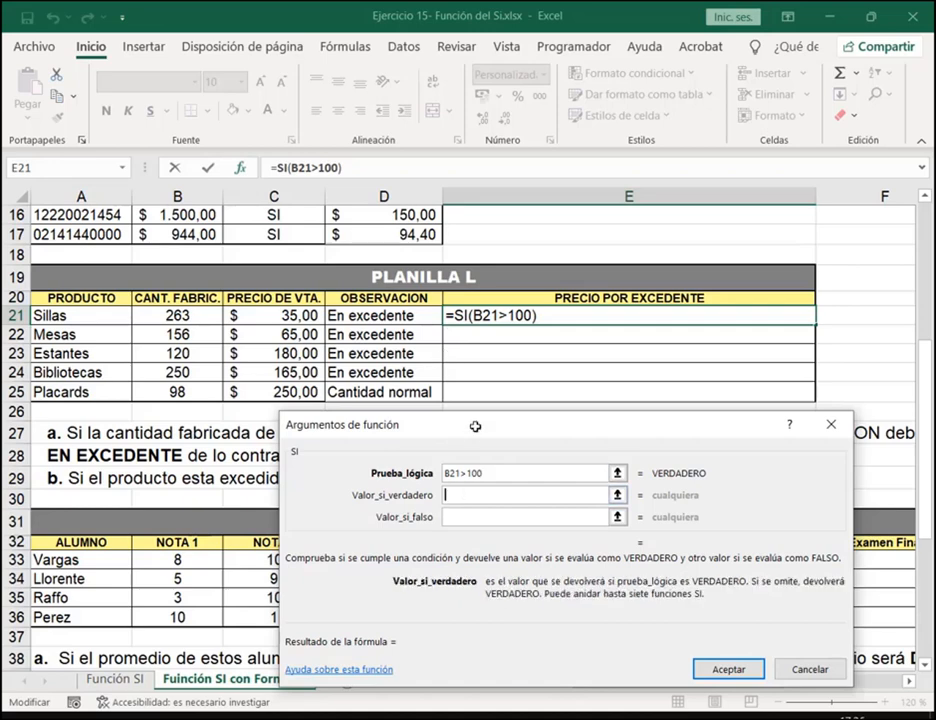
mouse_move(480, 420)
mouse_down()
mouse_move(481, 564)
mouse_move(466, 405)
mouse_up()
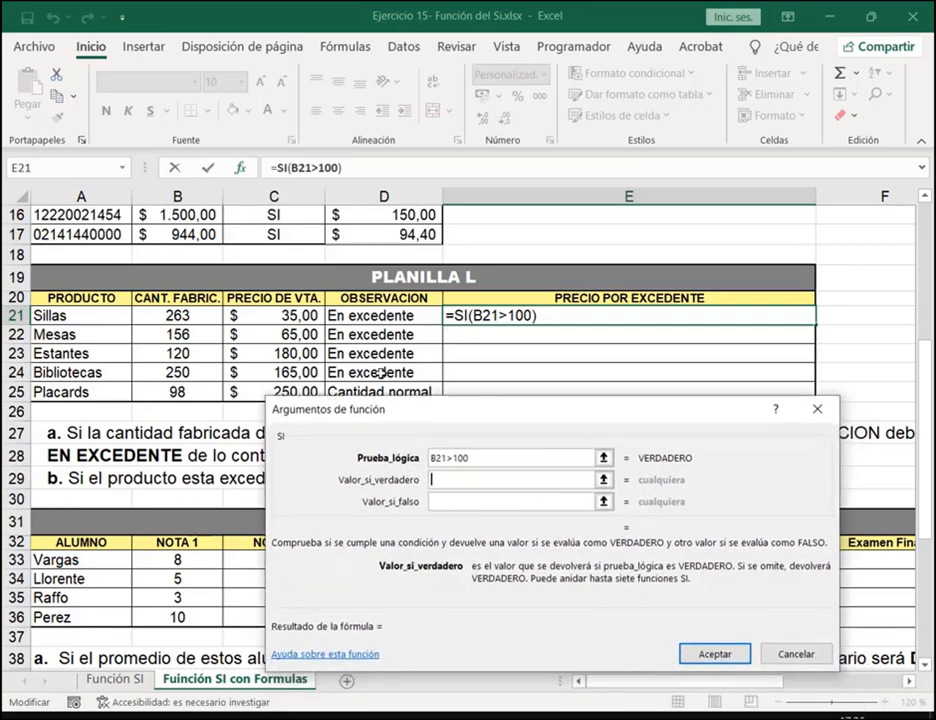
click(311, 315)
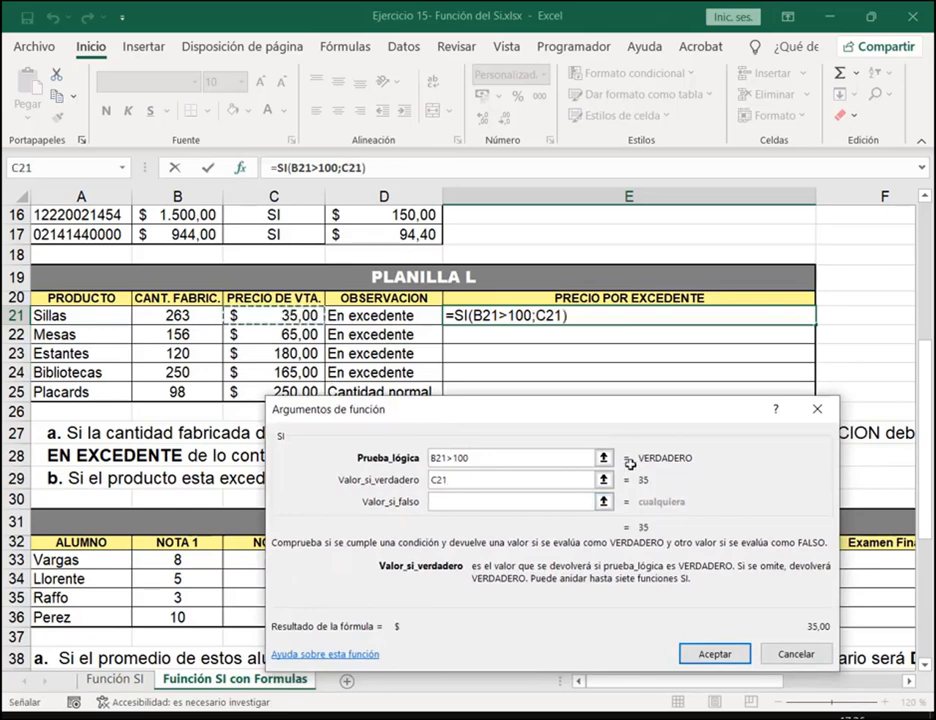
drag(645, 409, 603, 384)
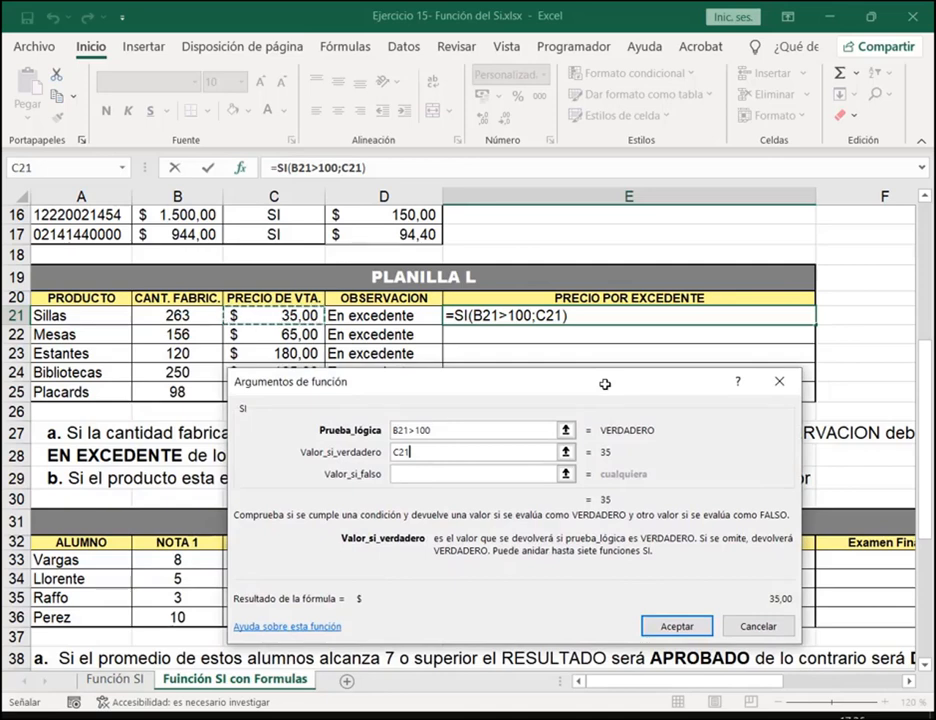
text(-)
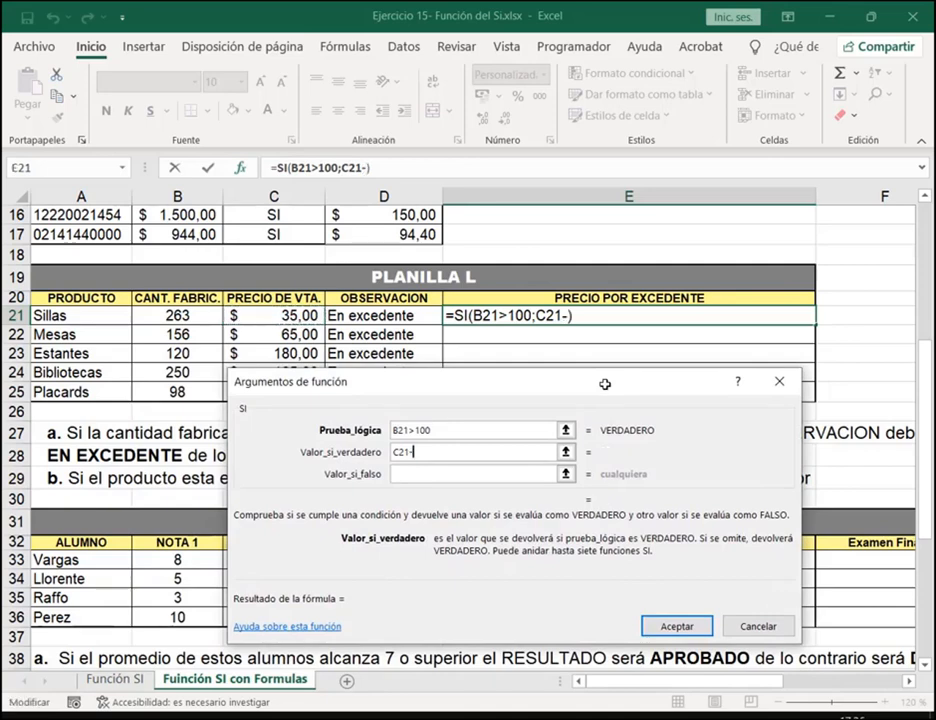
click(281, 314)
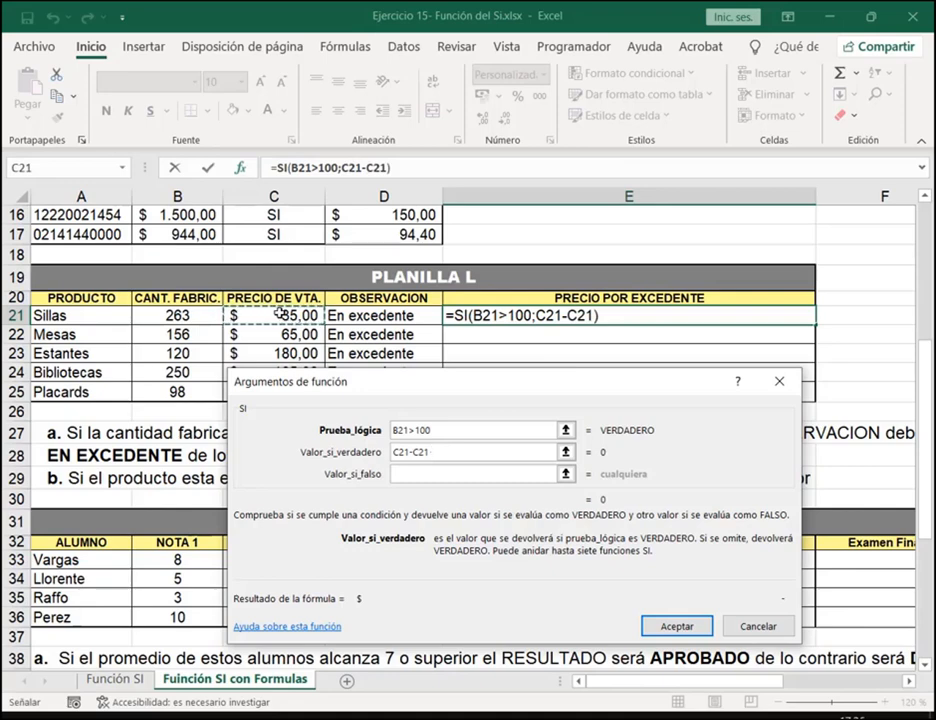
text(*25)
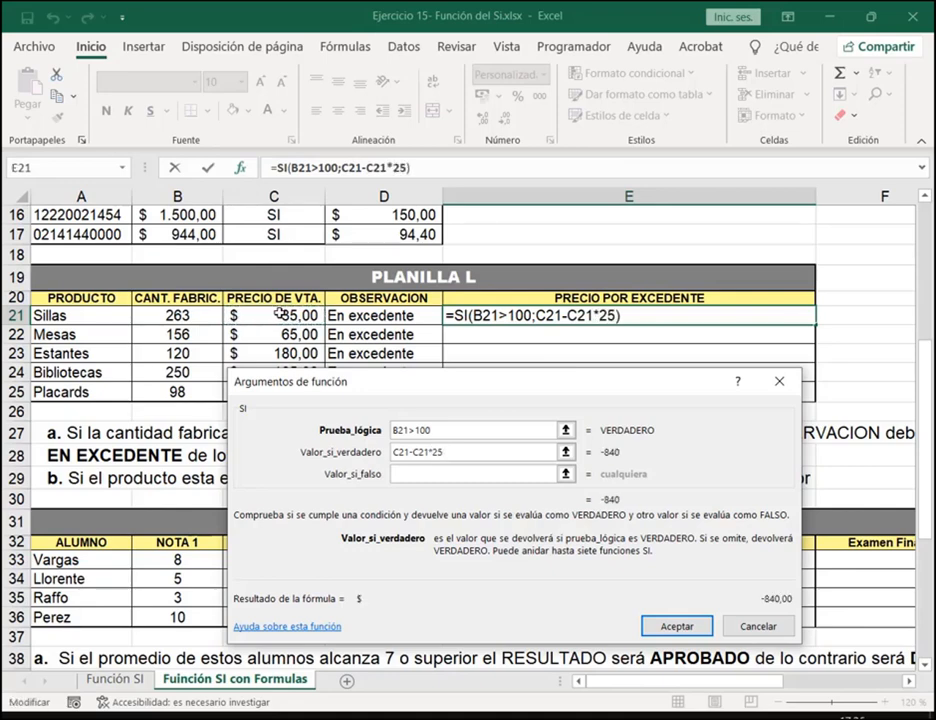
text(%)
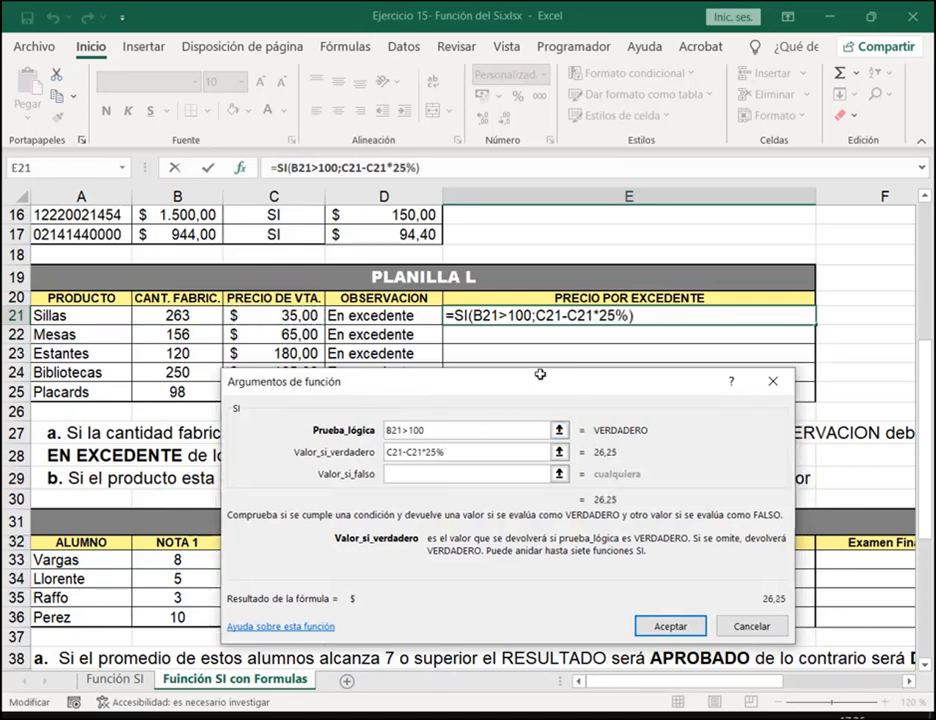
Try 0 as the false value of the SI function in E21, and clear it again
drag(539, 372, 657, 360)
click(463, 451)
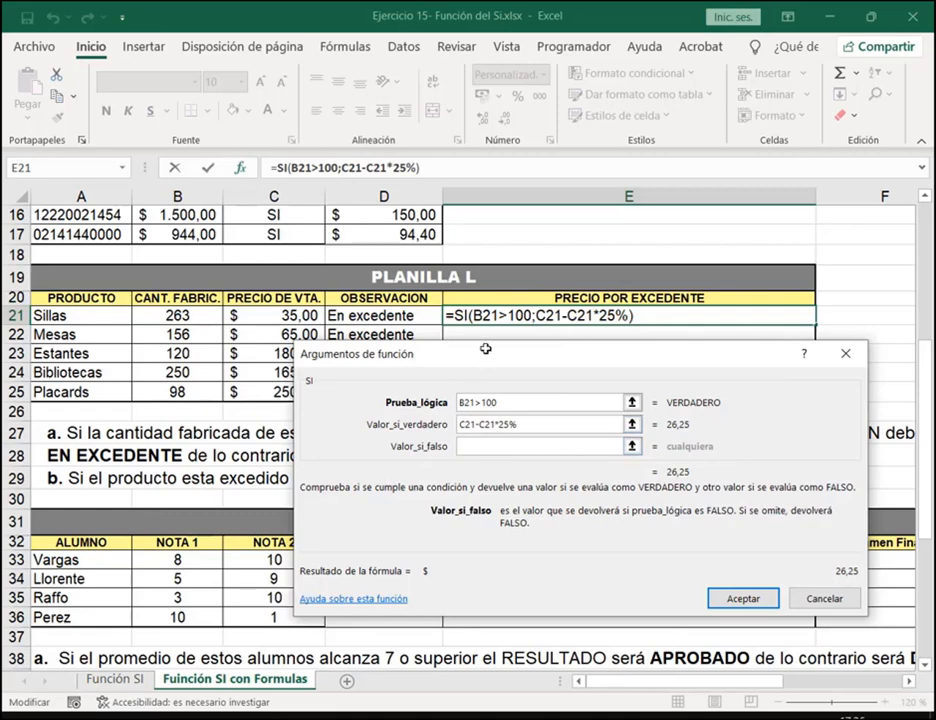
drag(485, 348, 470, 557)
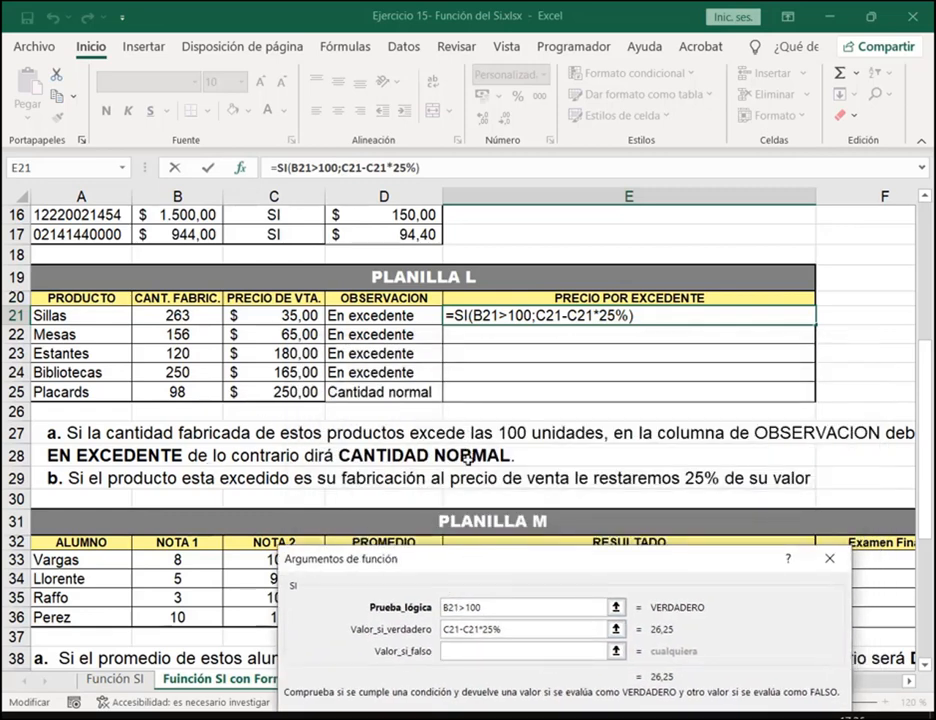
drag(580, 556, 603, 451)
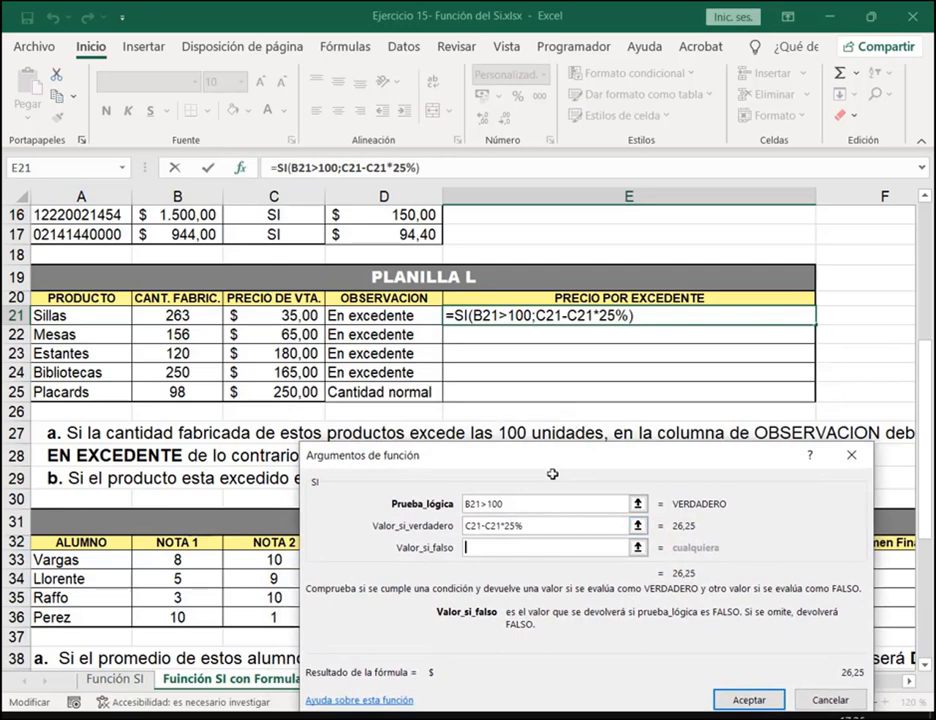
text(0)
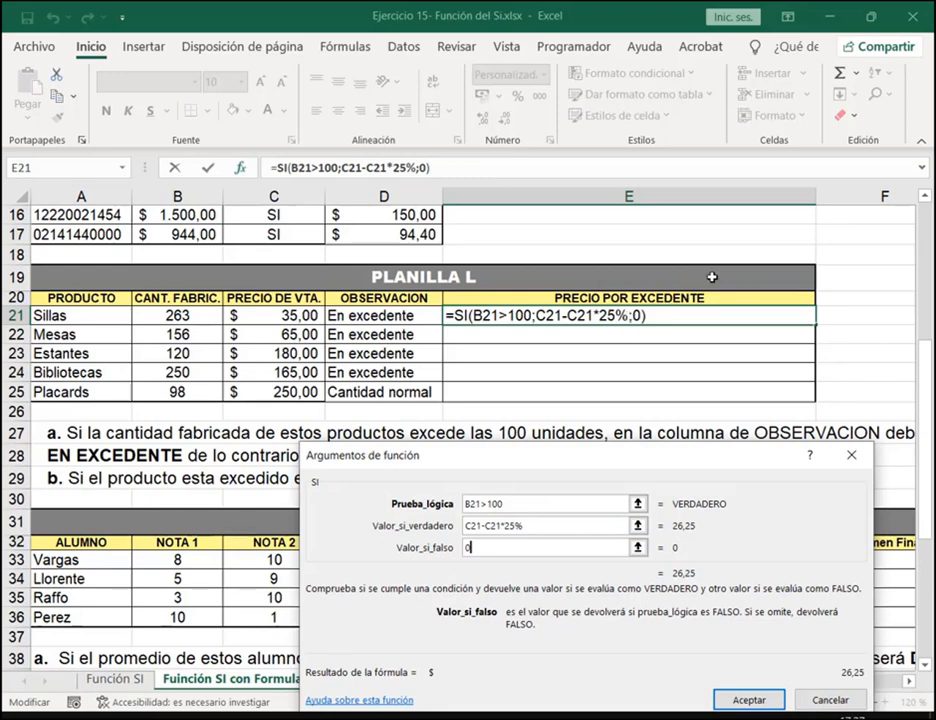
drag(566, 436, 581, 355)
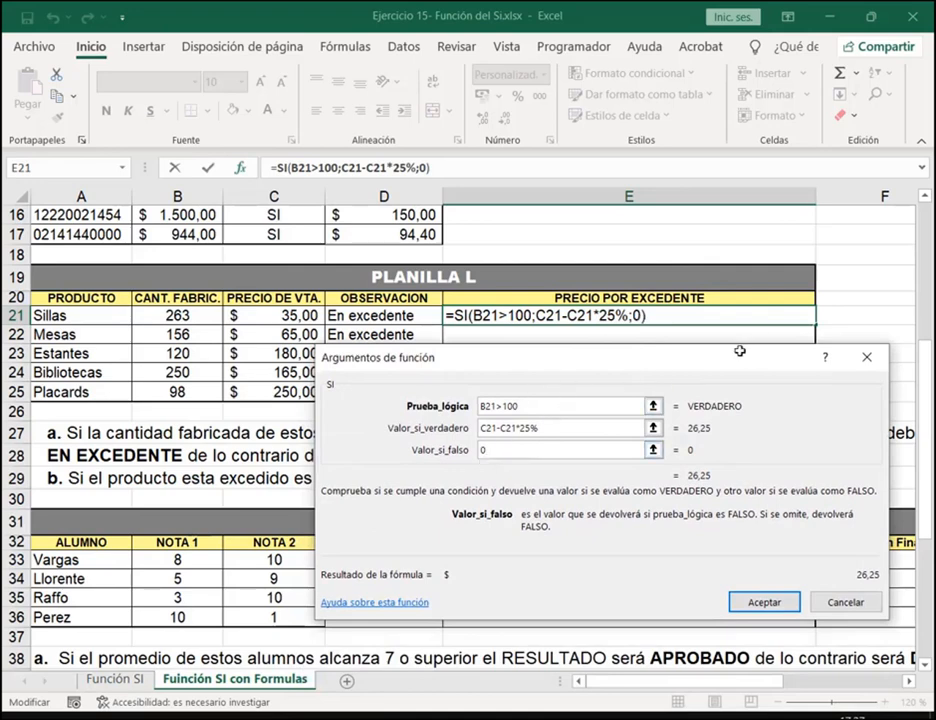
drag(653, 356, 664, 447)
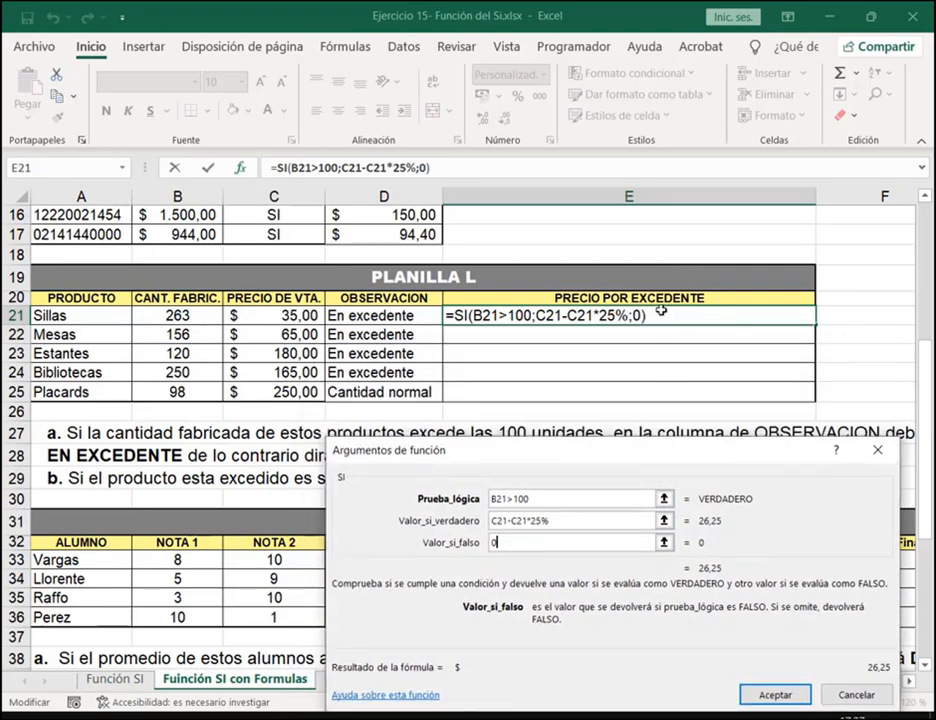
key(BackSpace)
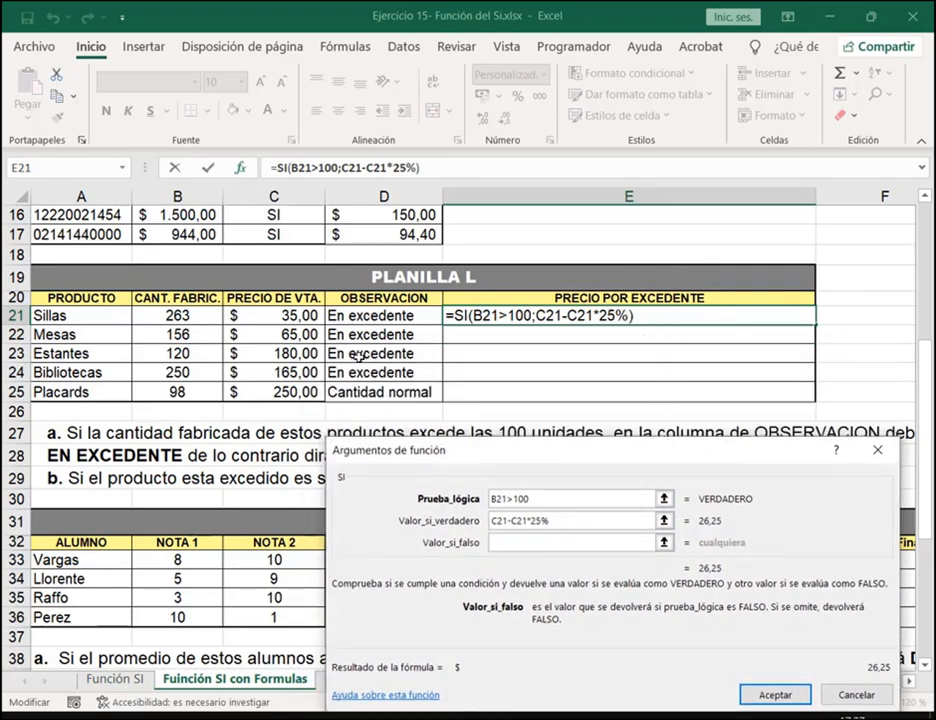
Set the false value of the SI function in E21 to C21, and fill the completed formula down to E25
click(280, 315)
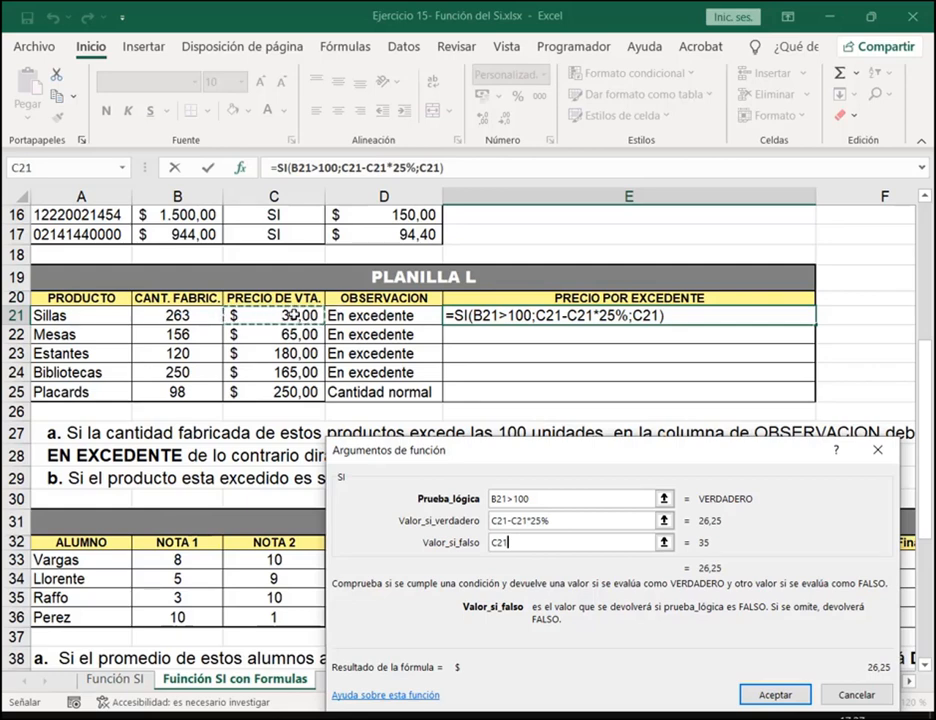
drag(651, 450, 652, 371)
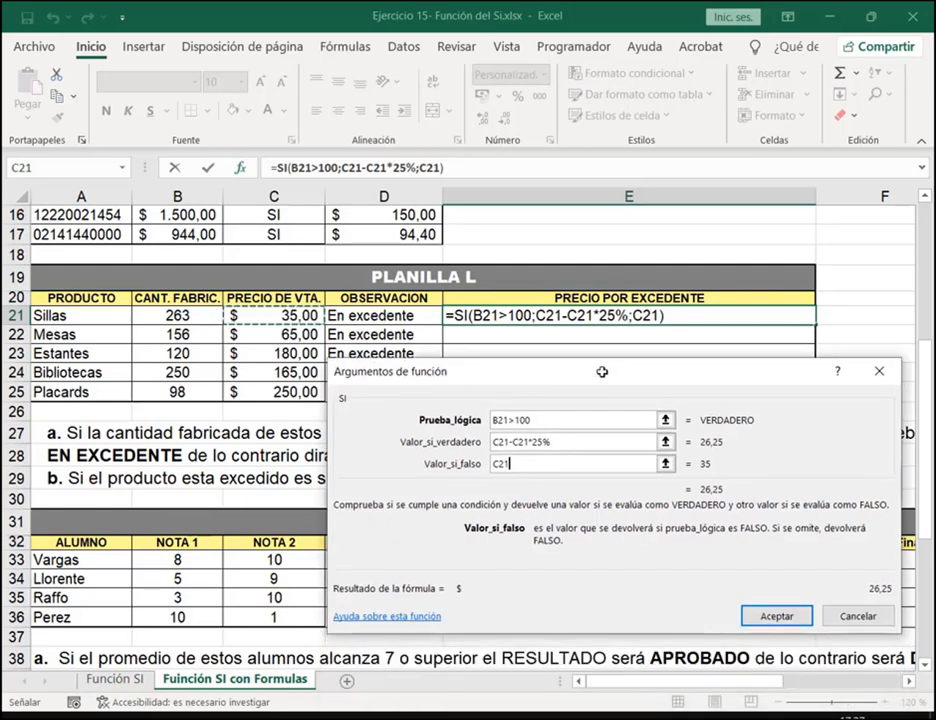
double_click(530, 468)
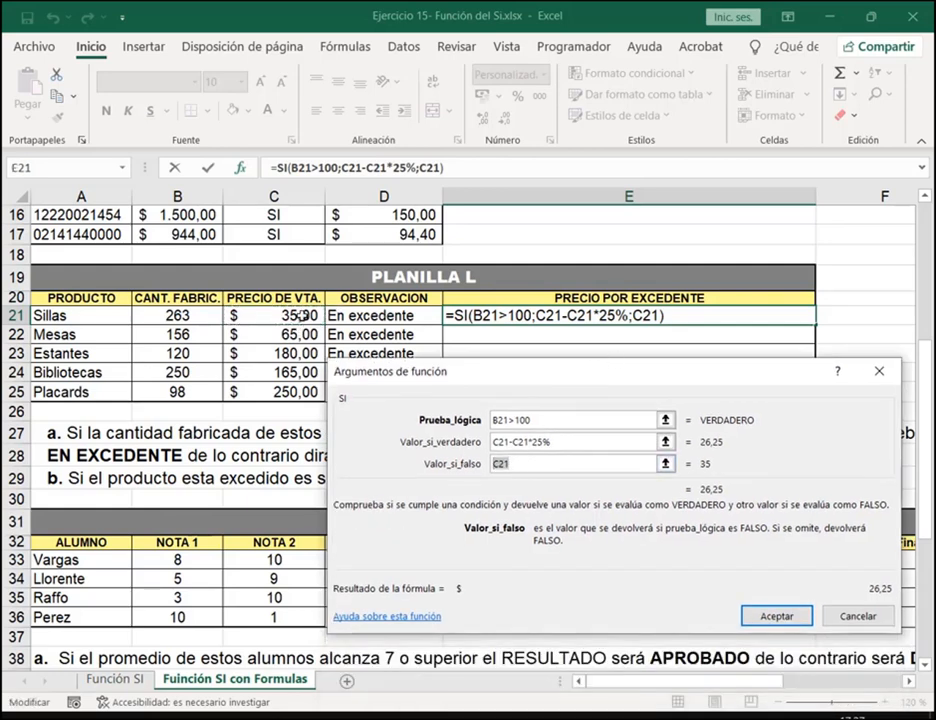
click(777, 616)
drag(815, 321, 810, 400)
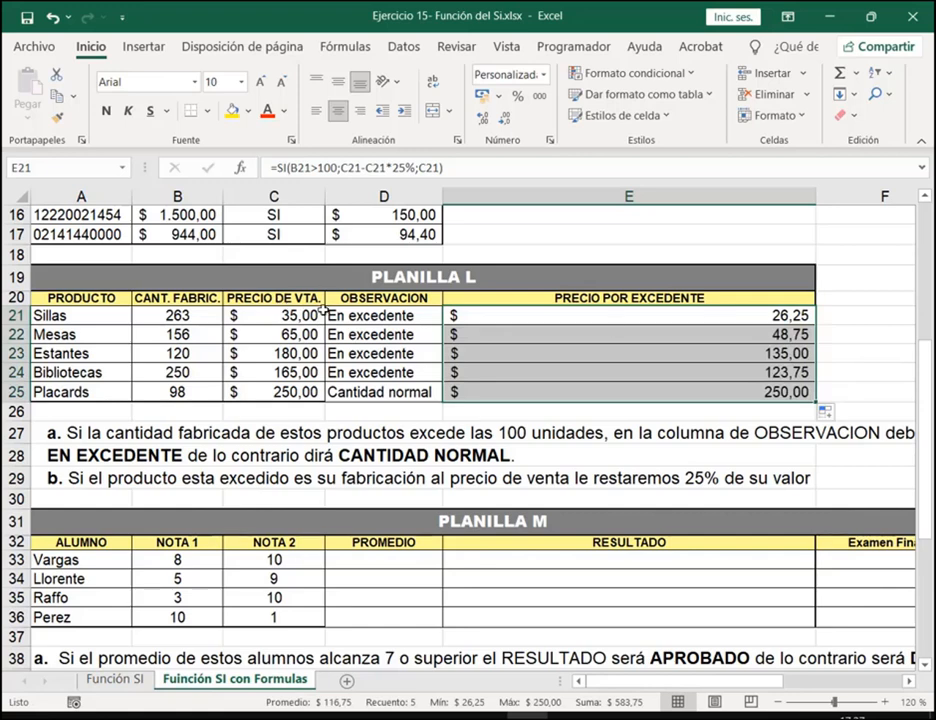
Check each PRECIO DE VTA. in Planilla L against its PRECIO POR EXCEDENTE result, and review the logical test in E21's formula
click(280, 315)
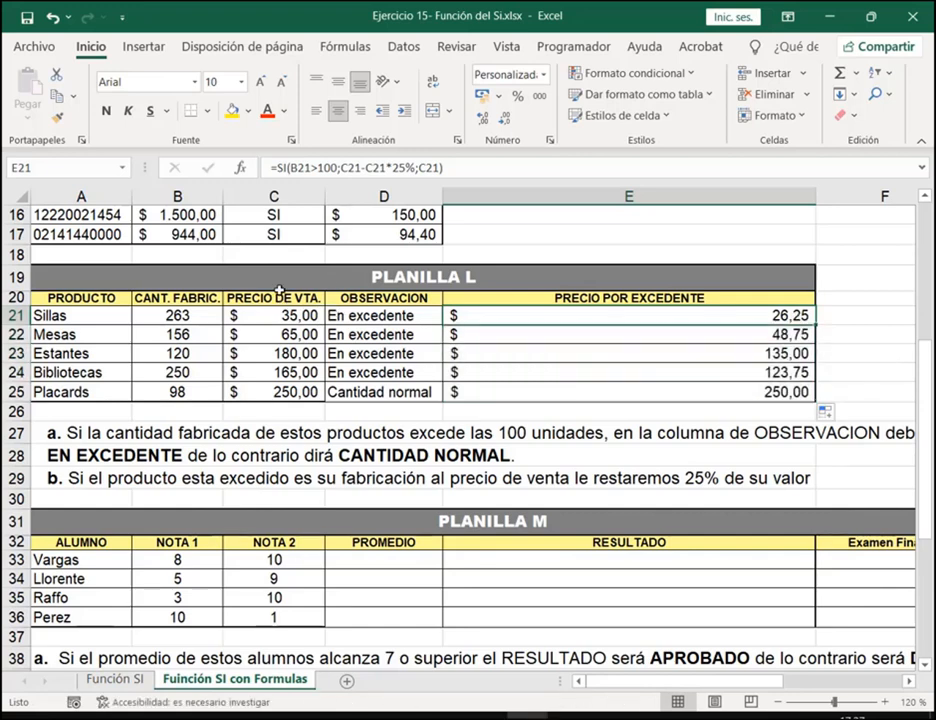
click(702, 340)
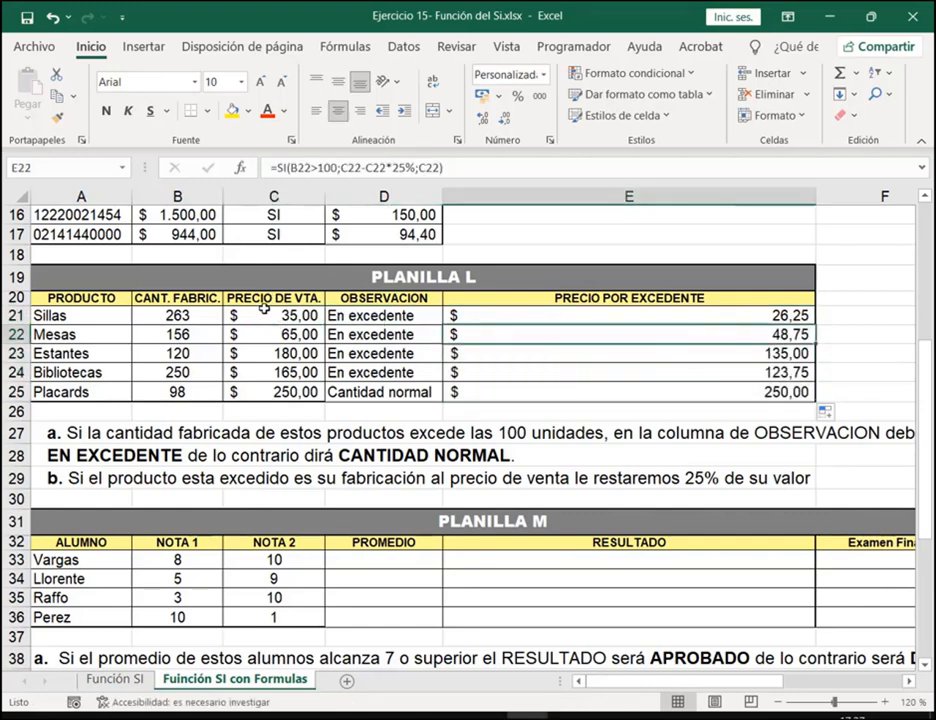
click(265, 334)
click(716, 353)
click(280, 353)
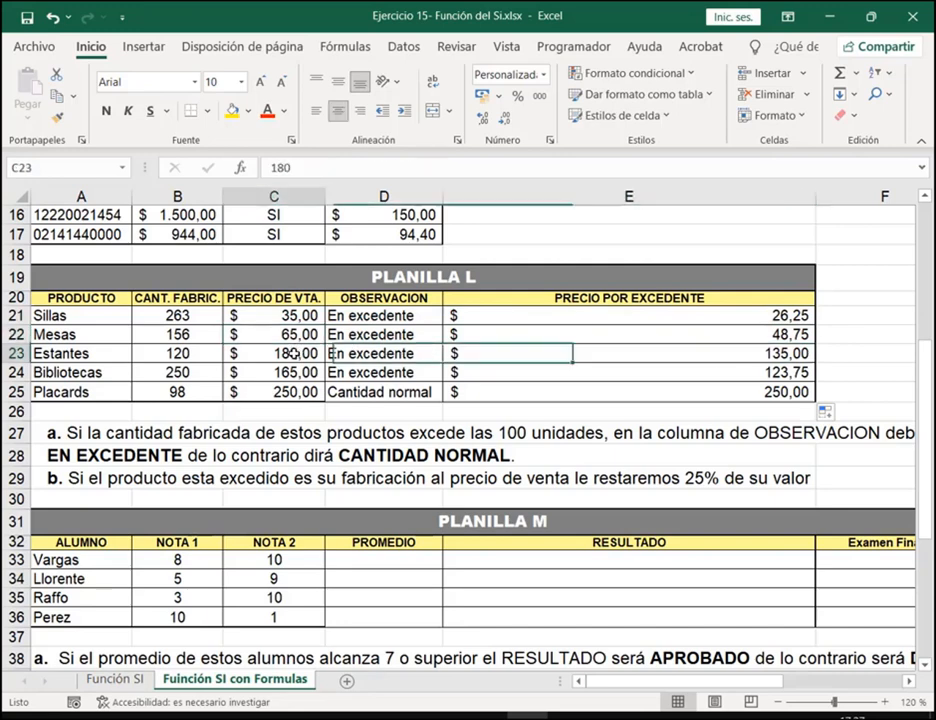
click(547, 371)
click(305, 372)
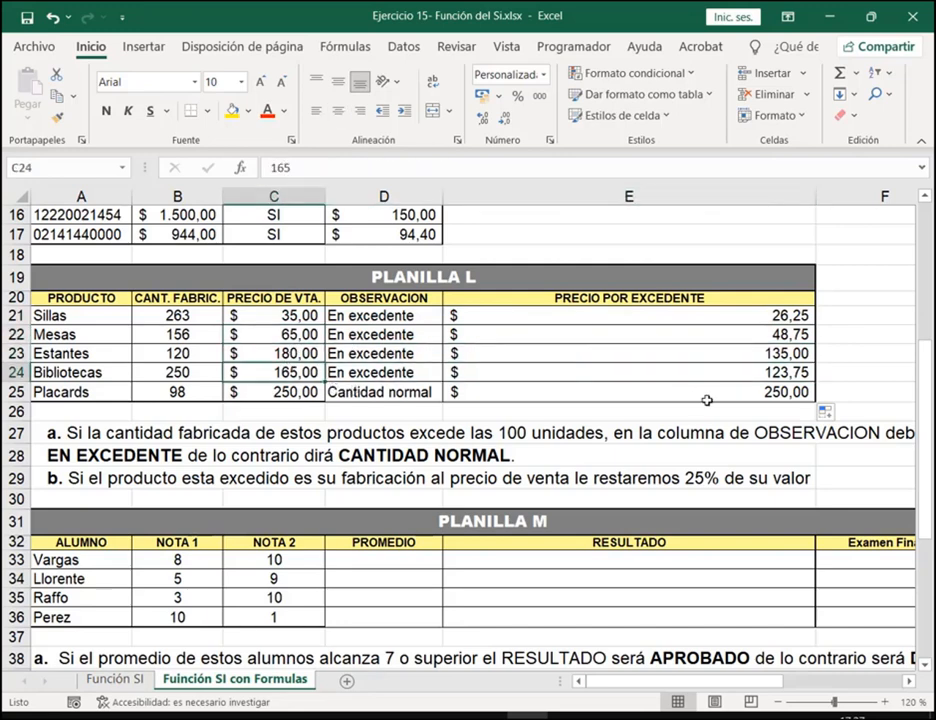
click(463, 398)
drag(301, 391, 438, 386)
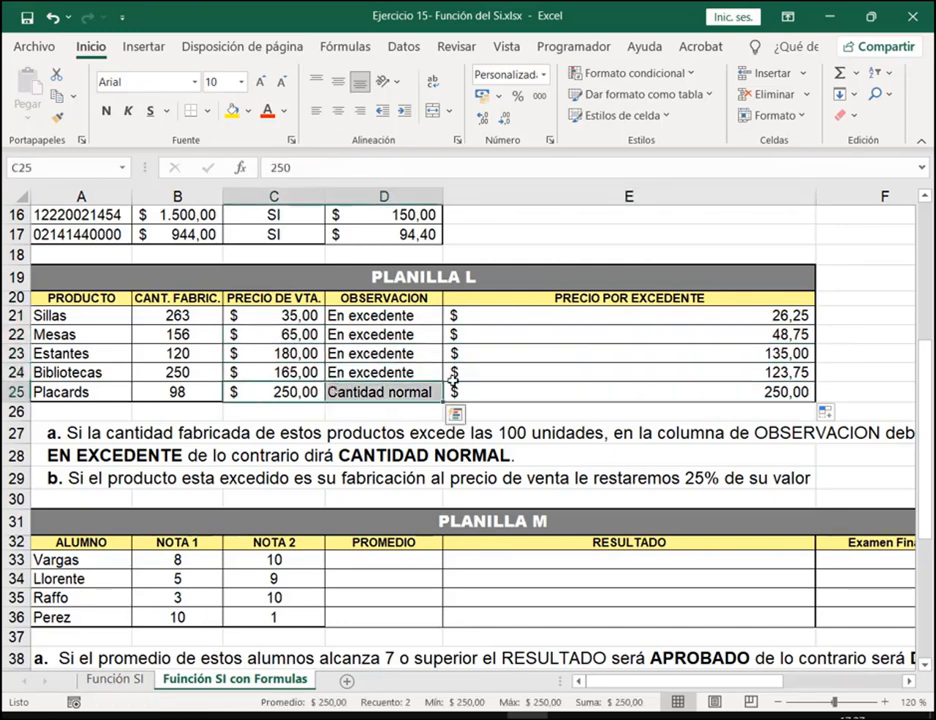
click(516, 394)
click(311, 389)
click(590, 398)
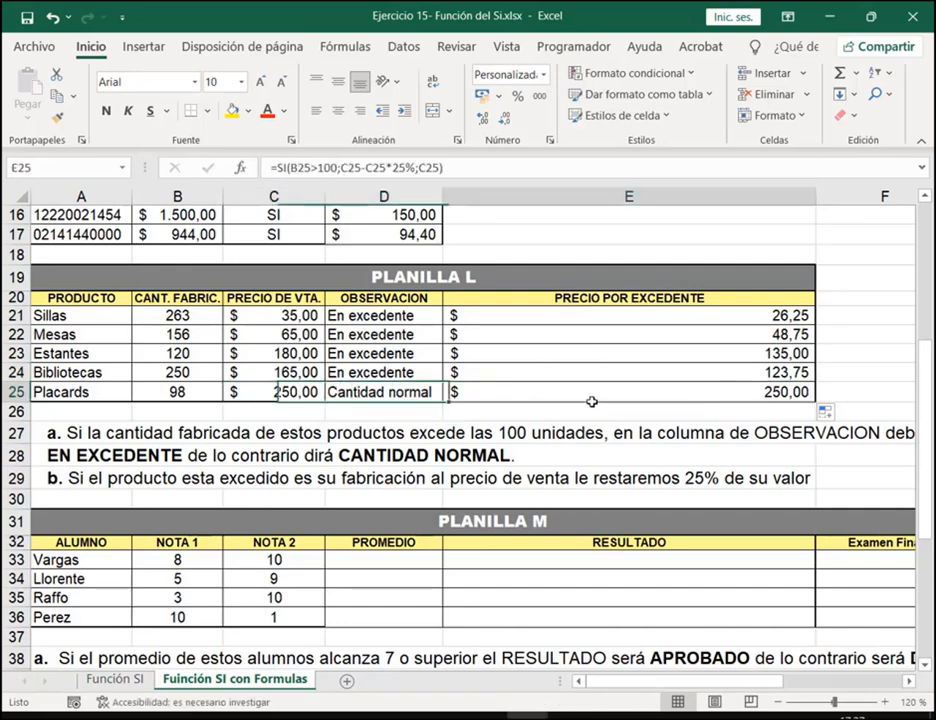
click(798, 310)
double_click(798, 310)
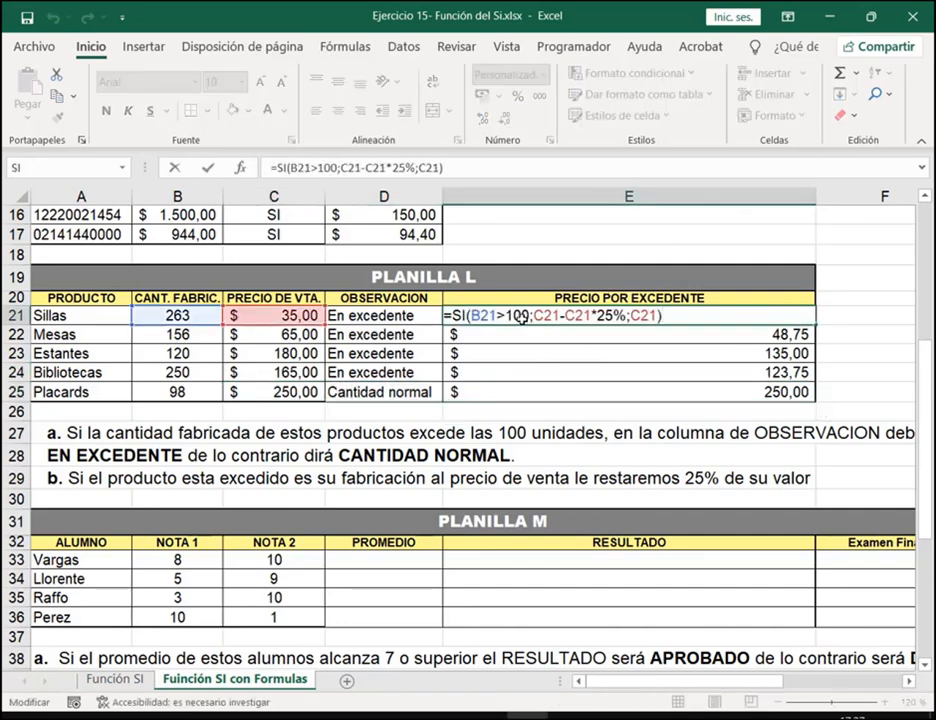
drag(476, 317, 529, 315)
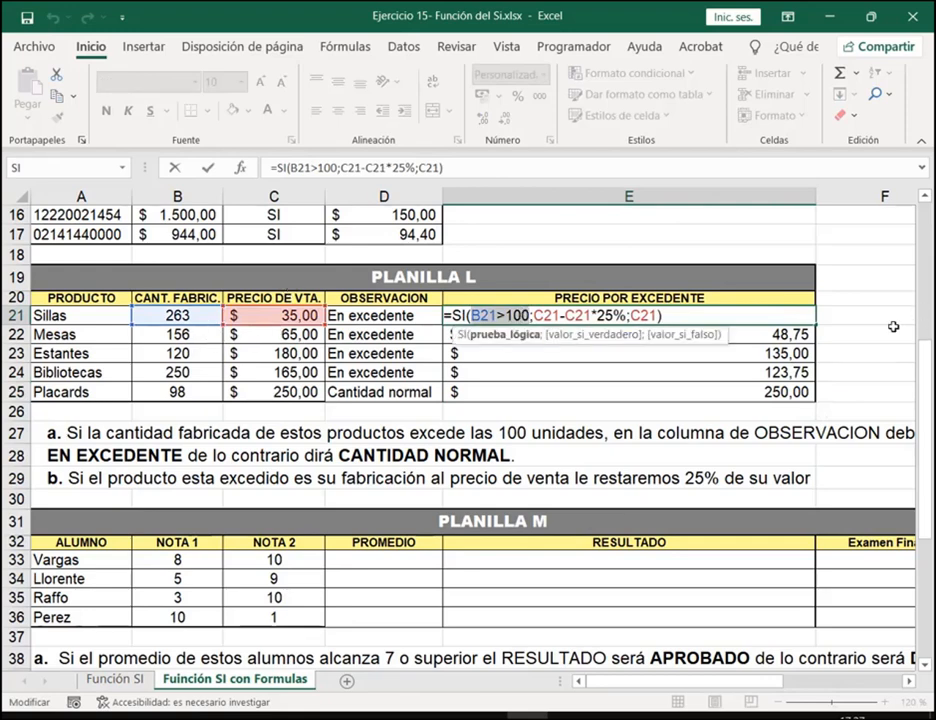
key(Return)
Narrow column E to suit its PRECIO POR EXCEDENTE heading, and insert an SI function in F21 beside Planilla L
drag(816, 195, 626, 215)
click(694, 284)
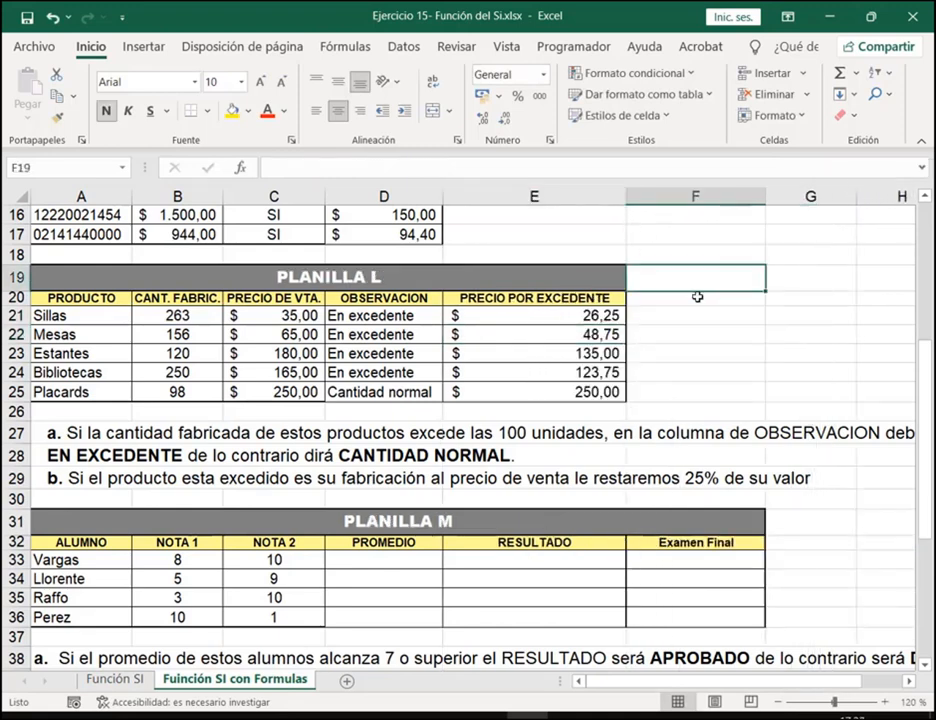
click(706, 314)
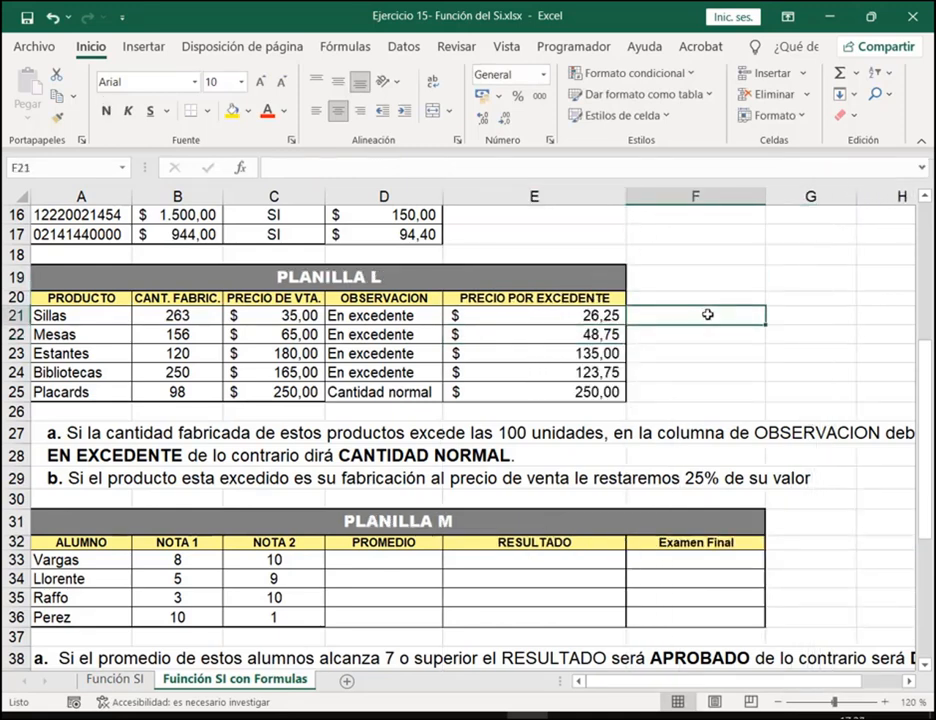
text(=)
key(Escape)
click(243, 166)
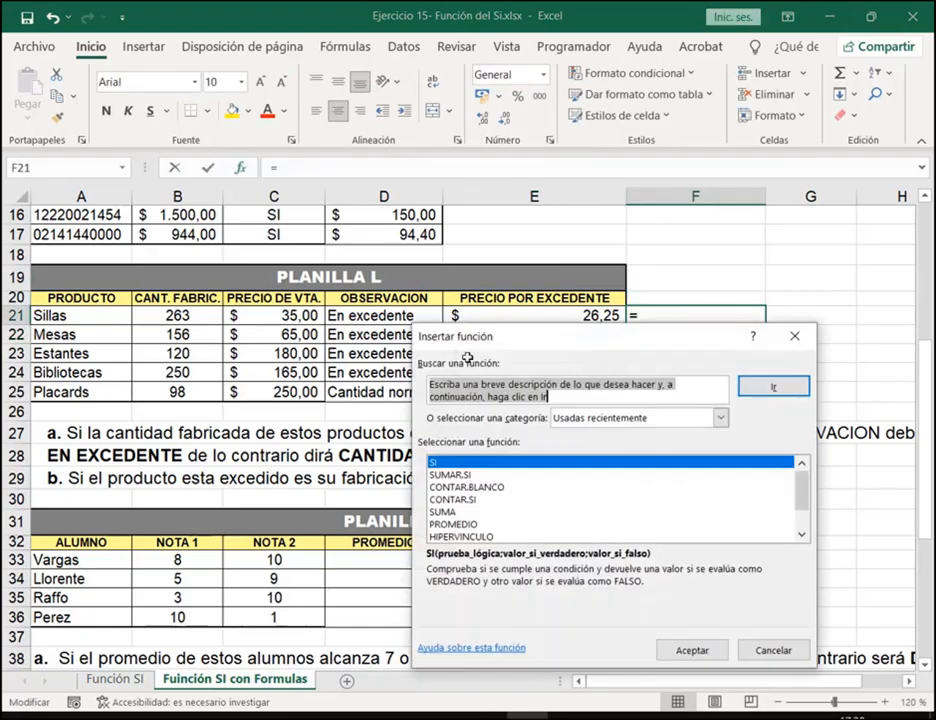
click(691, 651)
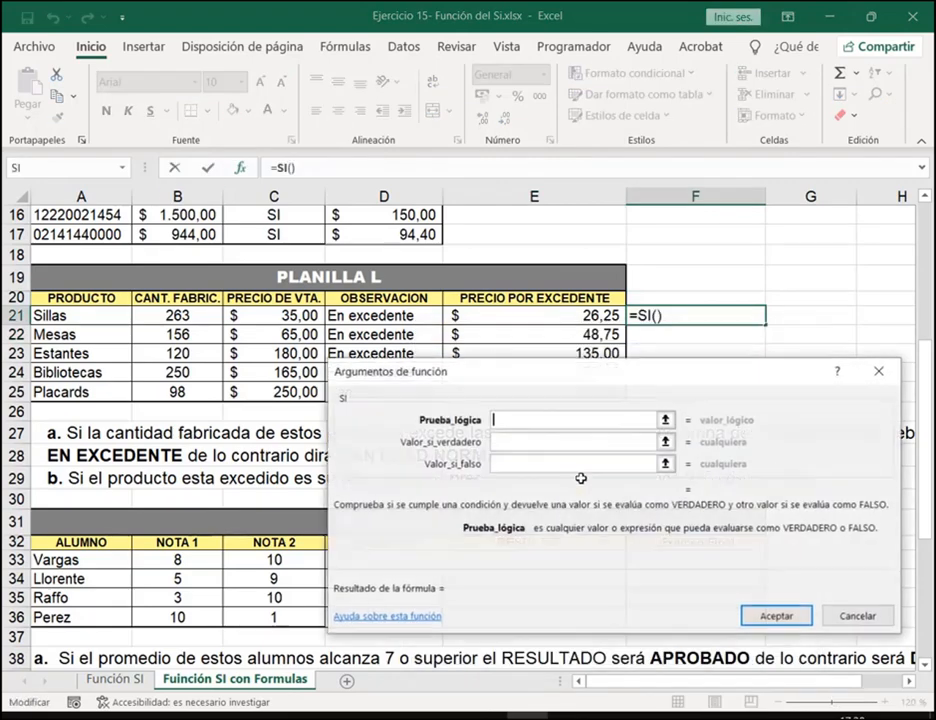
Set the logical test of the SI function in F21 to D21="En excedente", based on the OBSERVACION column
click(355, 315)
text(="E)
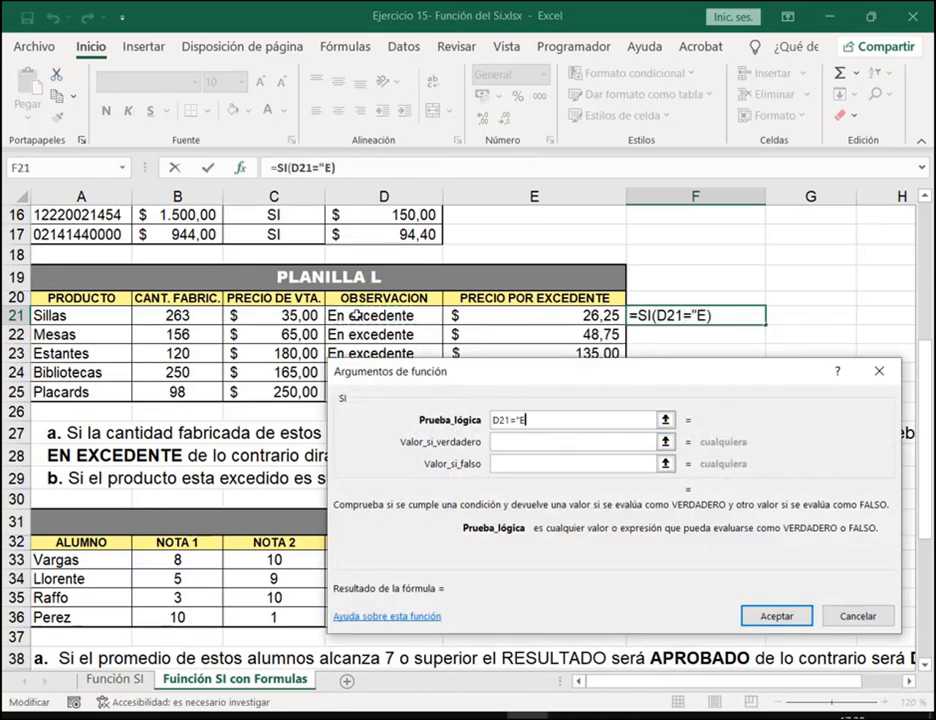
text(n exce)
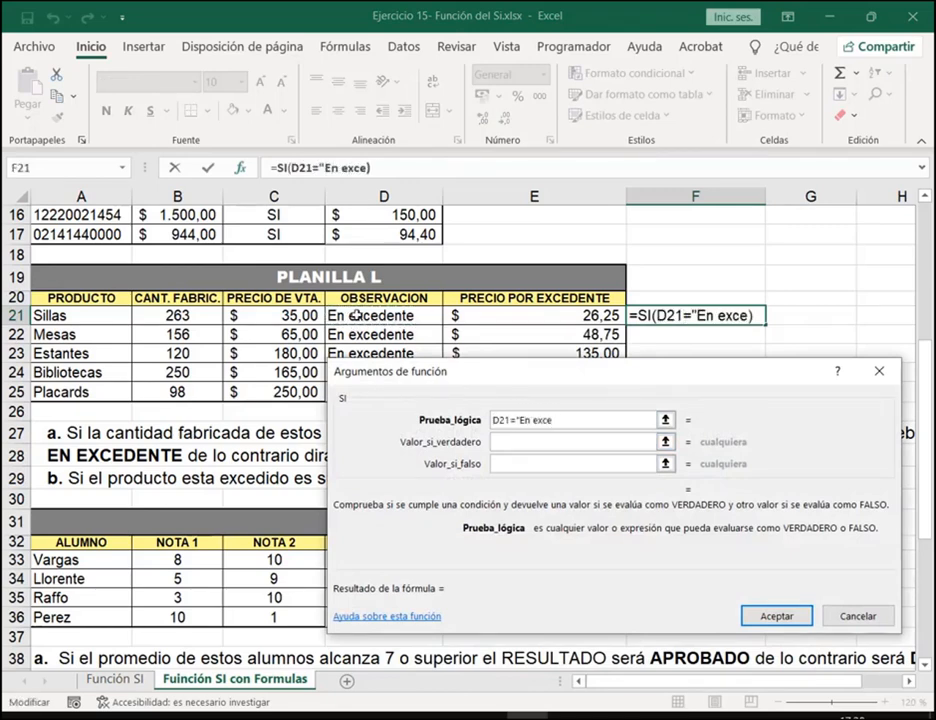
text(dente")
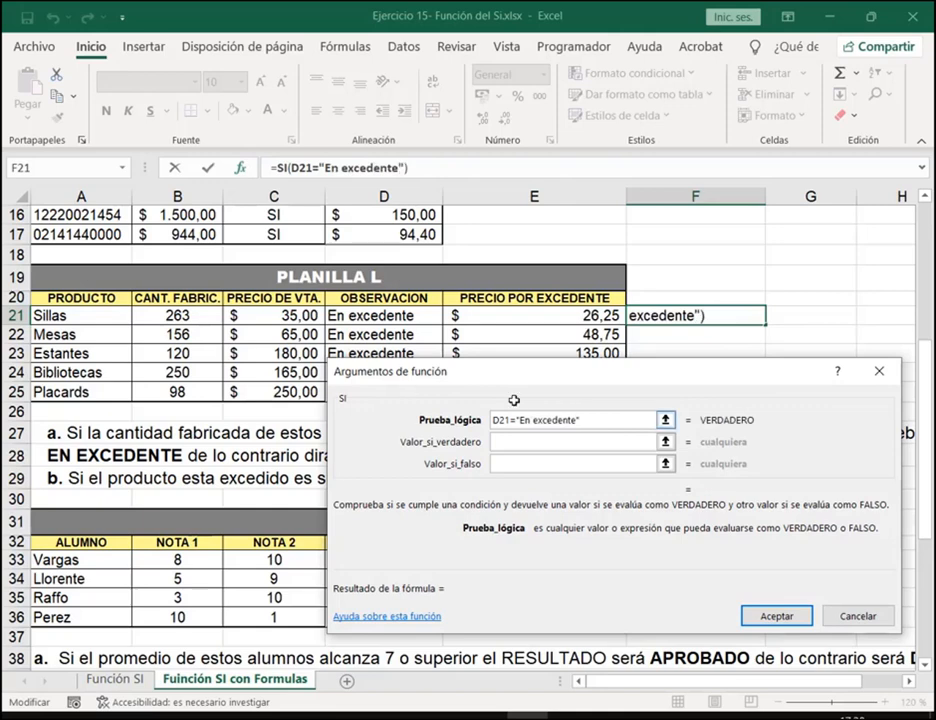
Set the true value of the SI function in F21 to C21-C21*25%
click(521, 441)
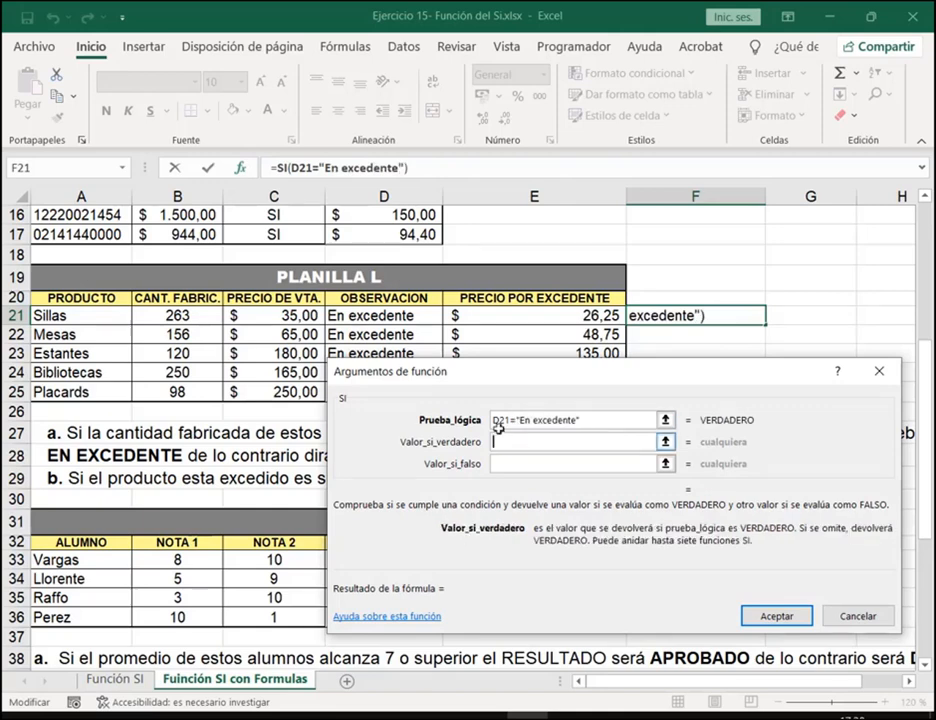
click(300, 315)
text(-)
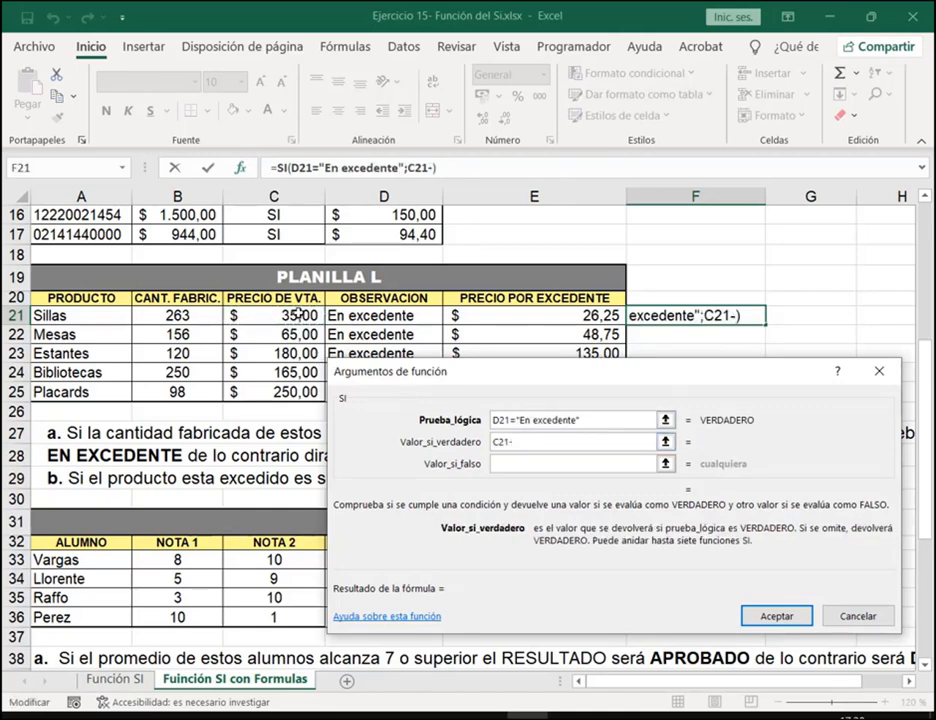
click(300, 316)
text(212)
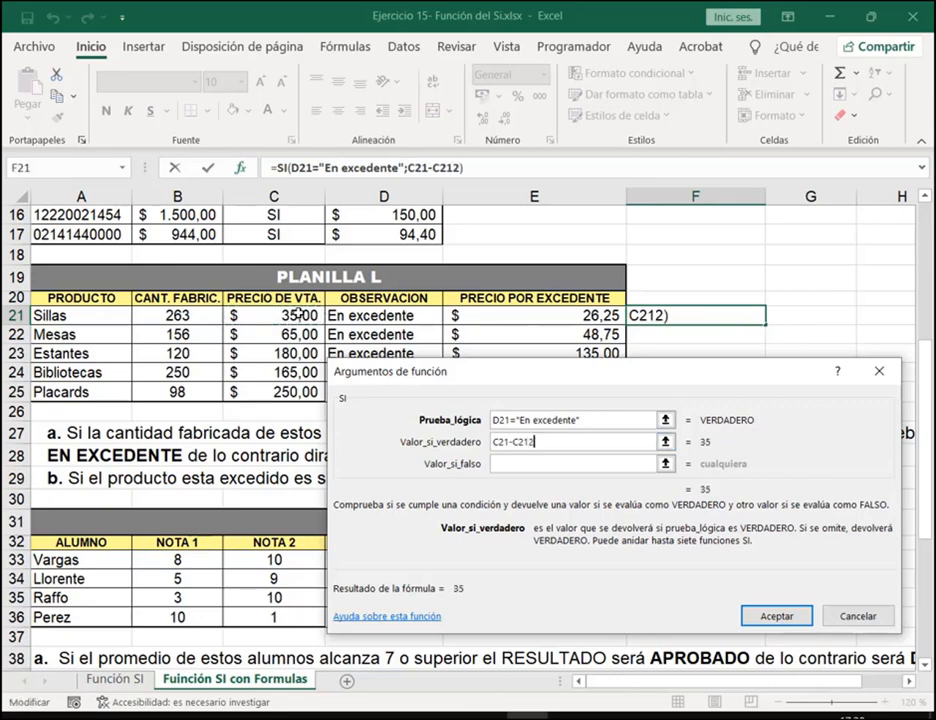
text(5%)
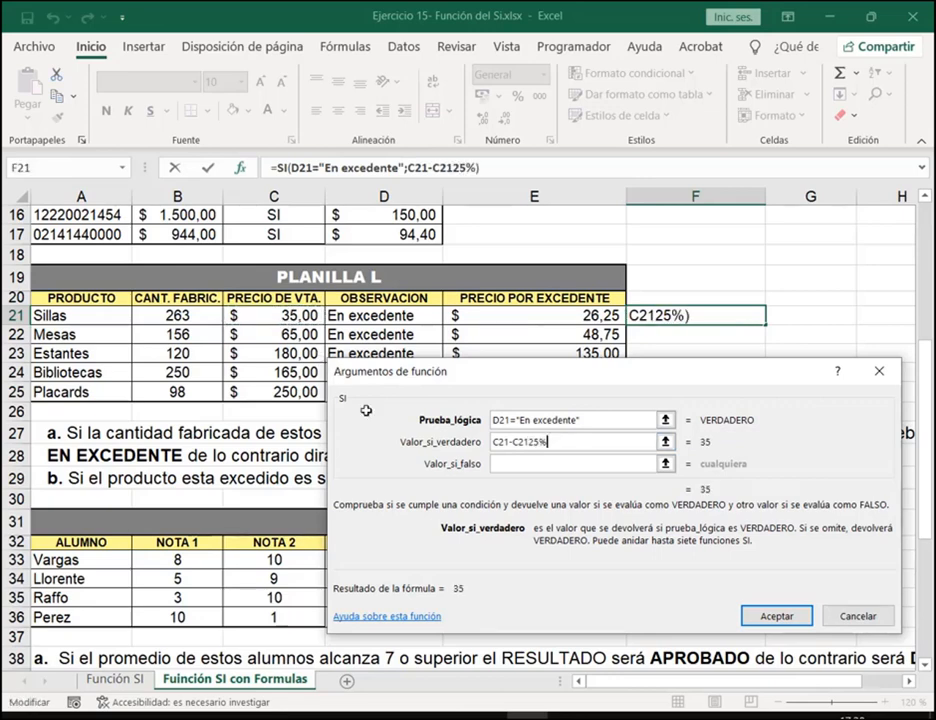
key(BackSpace)
key(BackSpace)
key(BackSpace)
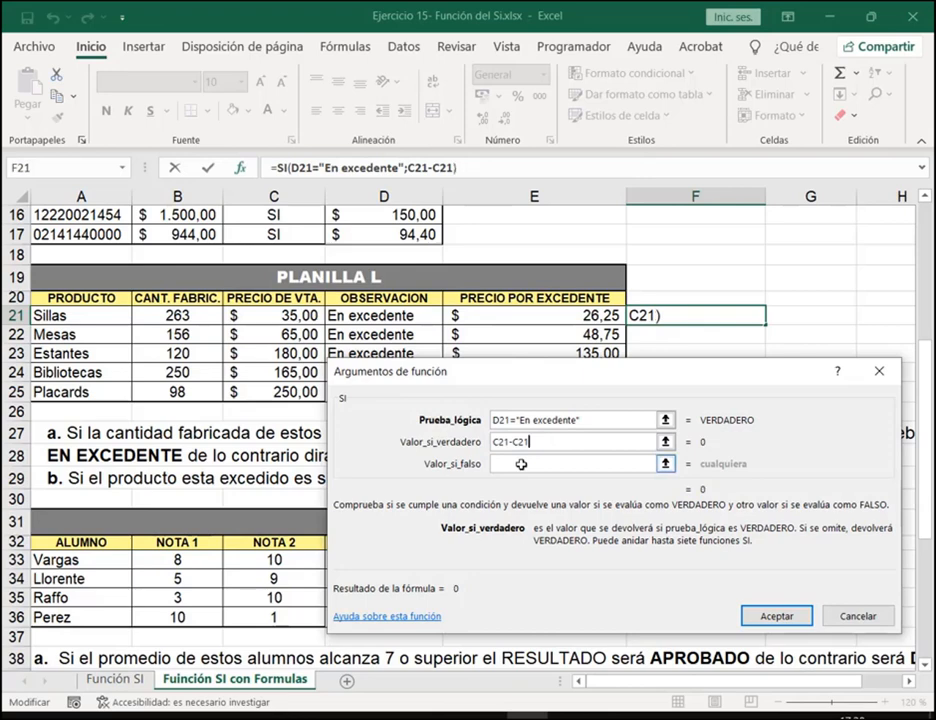
text(*25%)
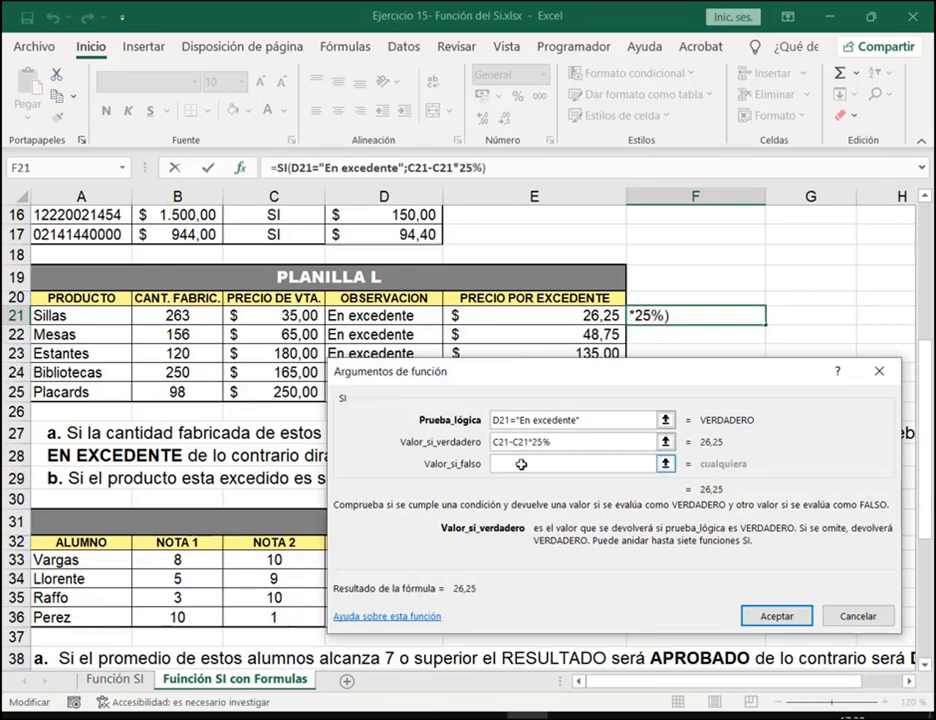
Set the false value of the SI function in F21 to C21, and fill the completed formula down to F25
click(521, 464)
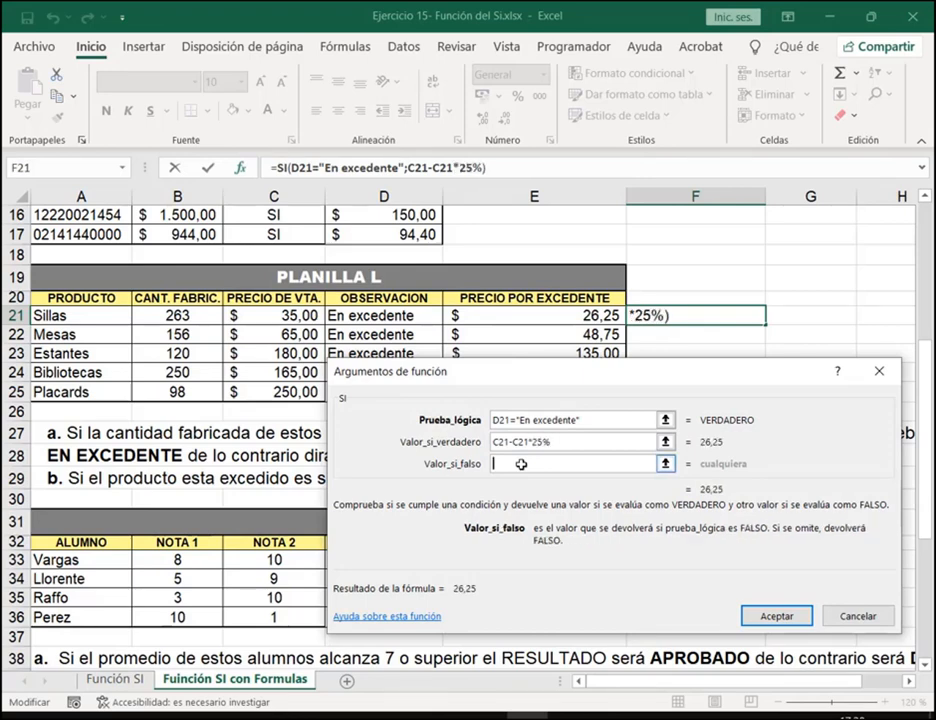
click(252, 318)
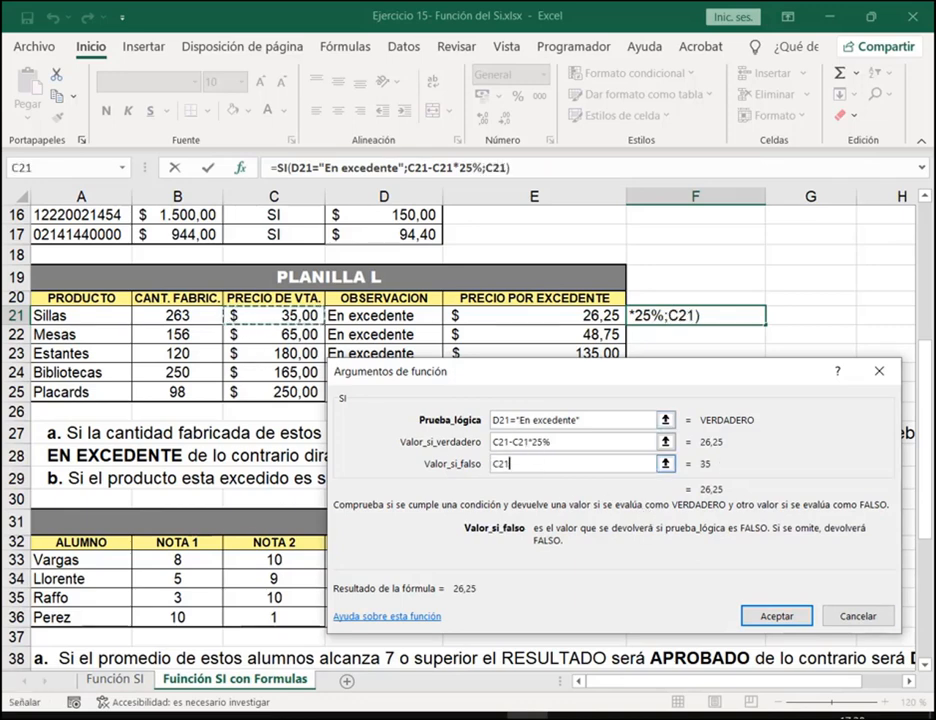
click(775, 616)
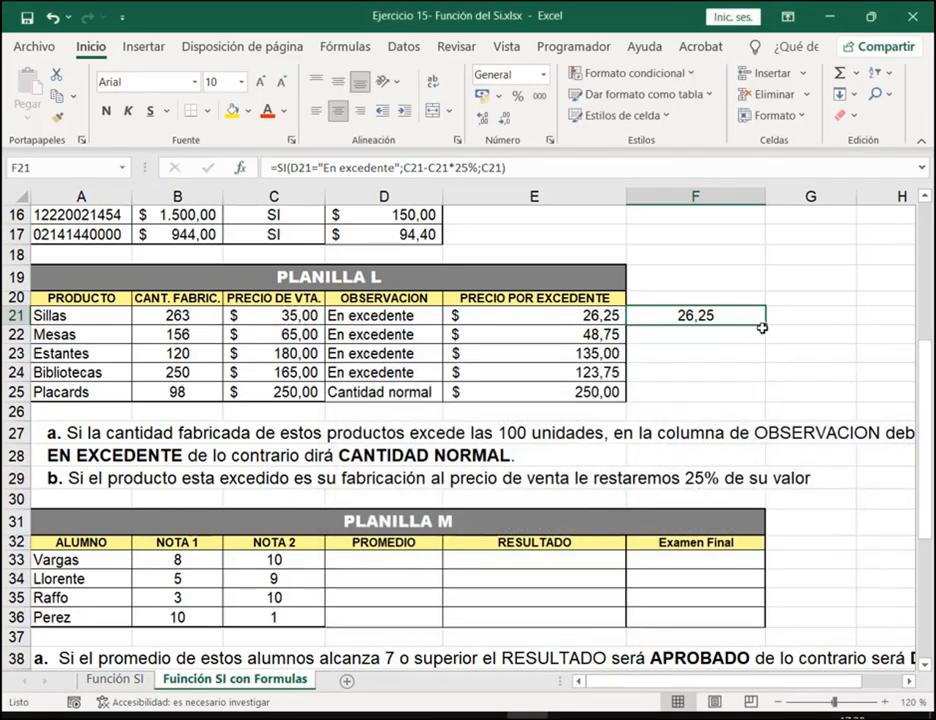
drag(763, 327, 760, 390)
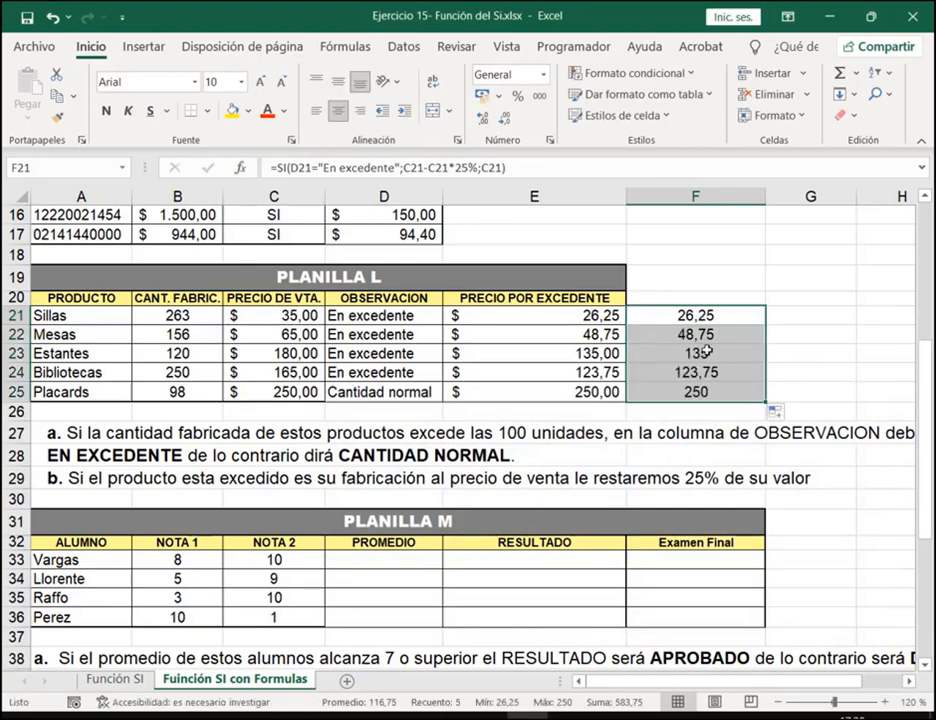
Format F21:F25 as accounting values with the $ Español (Argentina) currency symbol
click(494, 95)
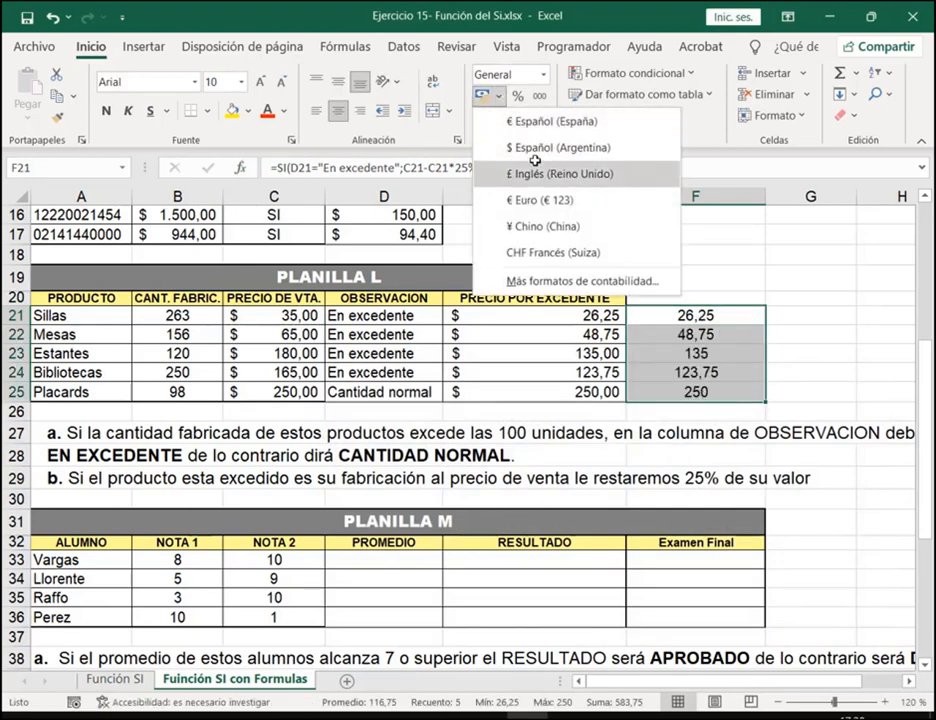
click(476, 150)
click(829, 342)
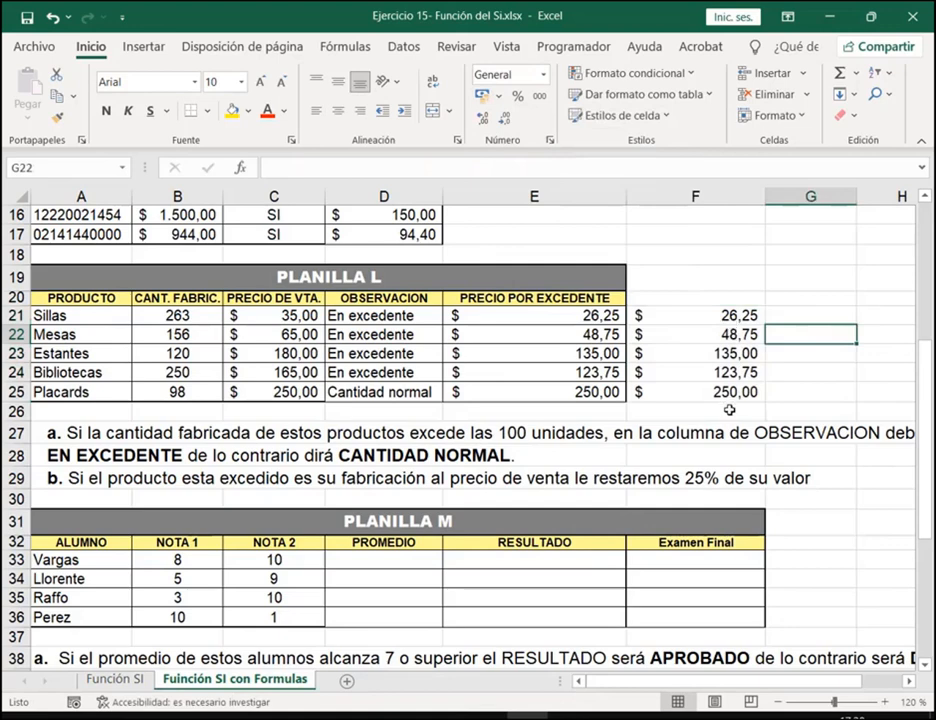
Compare the quantity-based SI formula in E21 with the OBSERVACION-based SI formula in F21
click(722, 311)
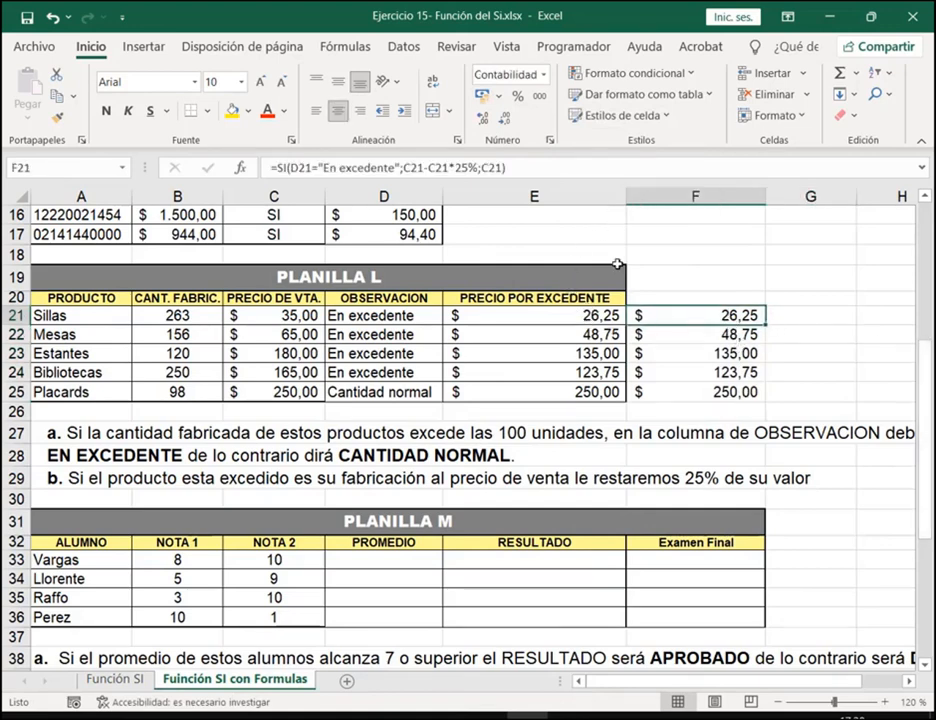
click(622, 312)
click(658, 318)
double_click(601, 318)
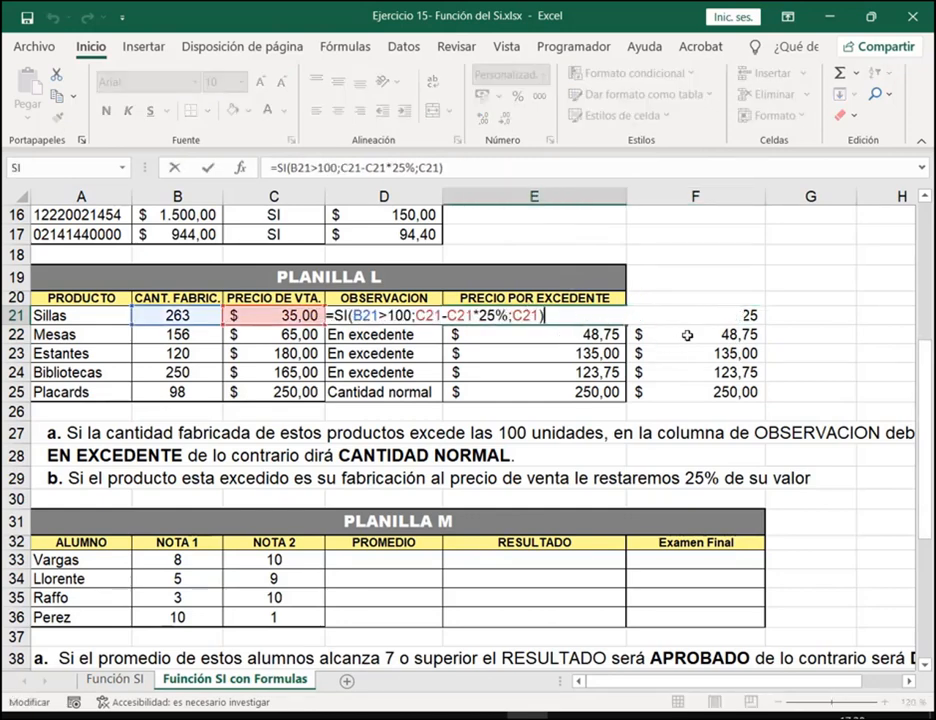
key(Return)
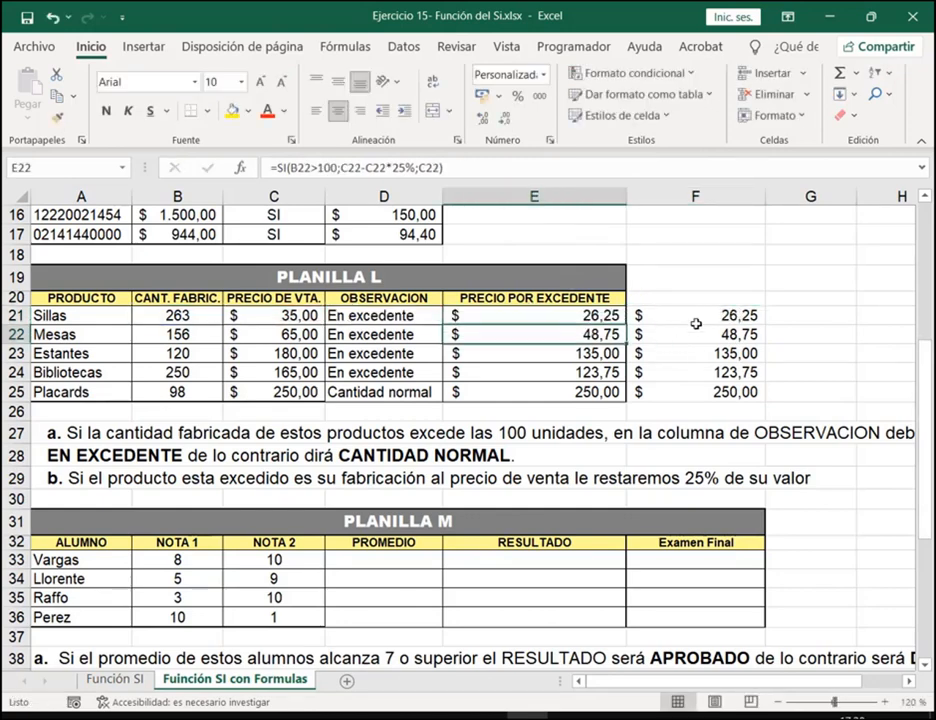
click(603, 312)
click(670, 313)
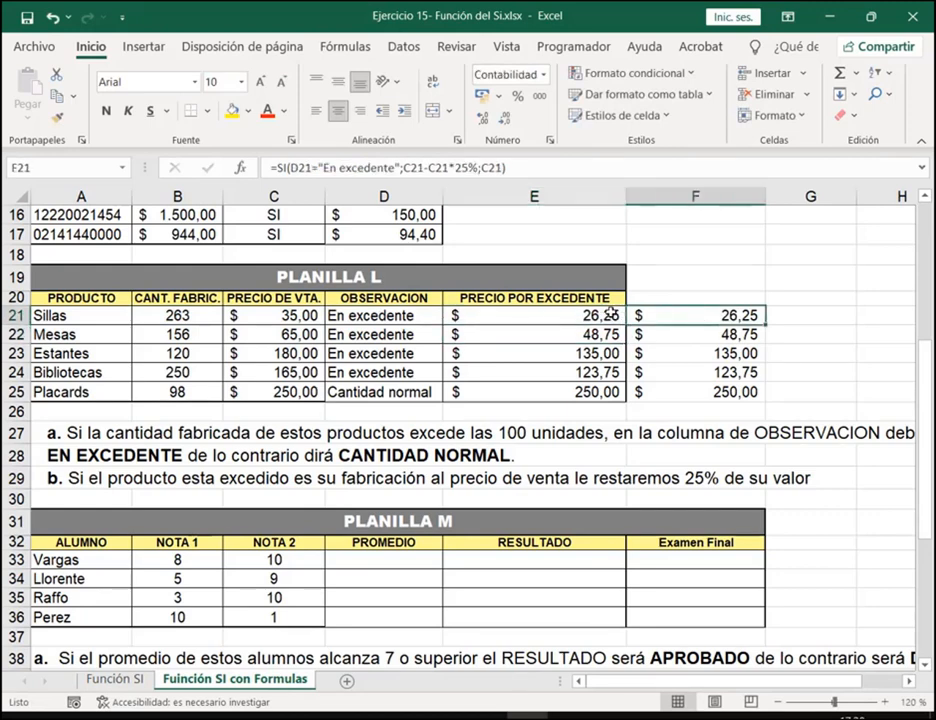
Review Planilla L's two PRECIO POR EXCEDENTE formulas in columns E and F, and examine the SI function arguments in E21
click(615, 314)
click(655, 313)
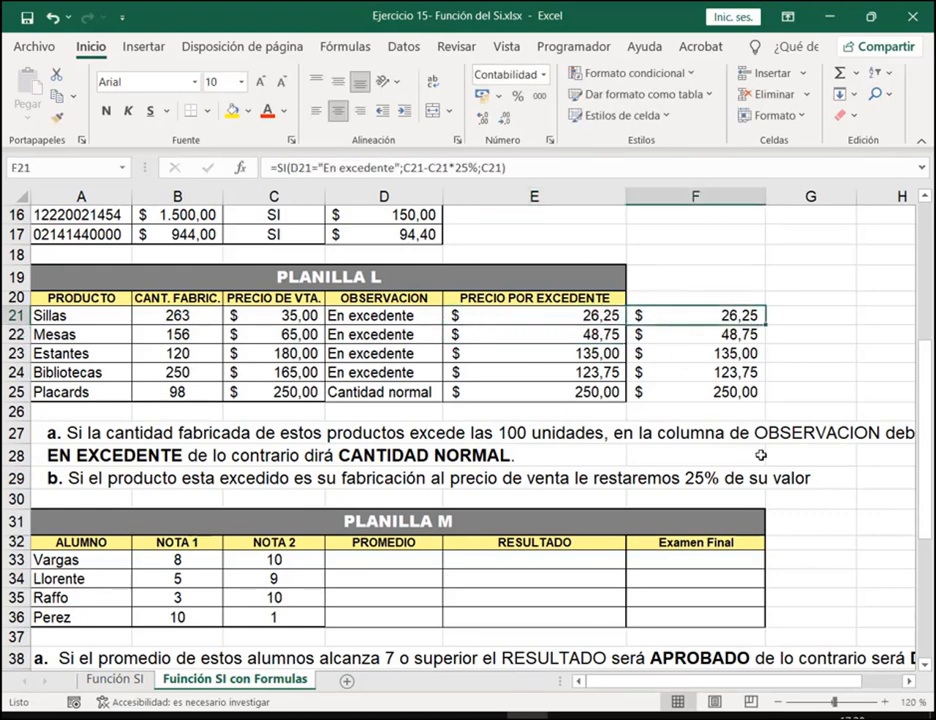
click(746, 354)
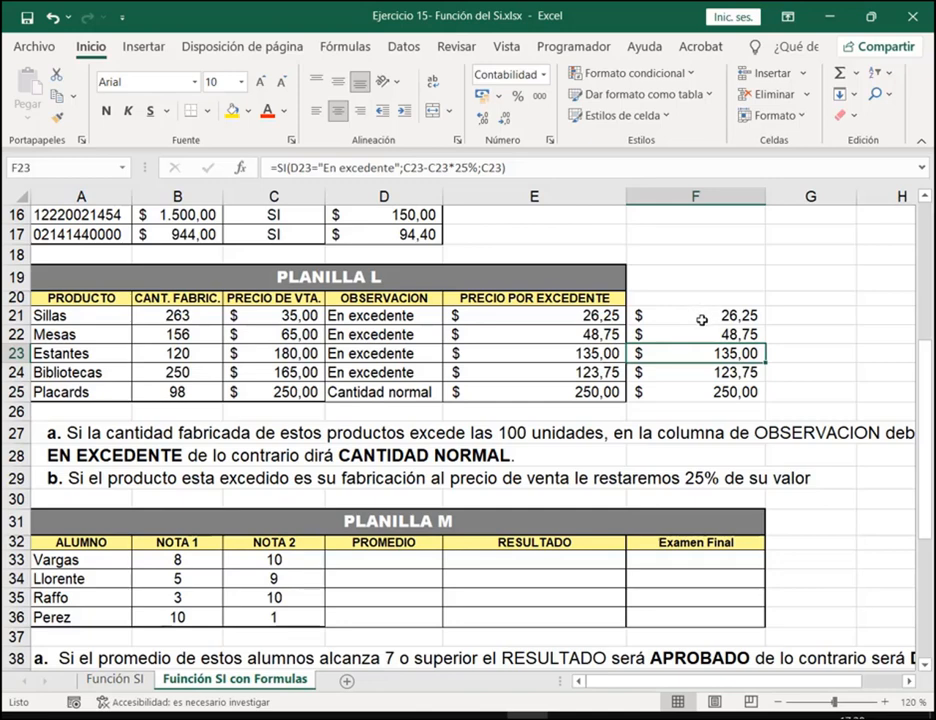
click(604, 320)
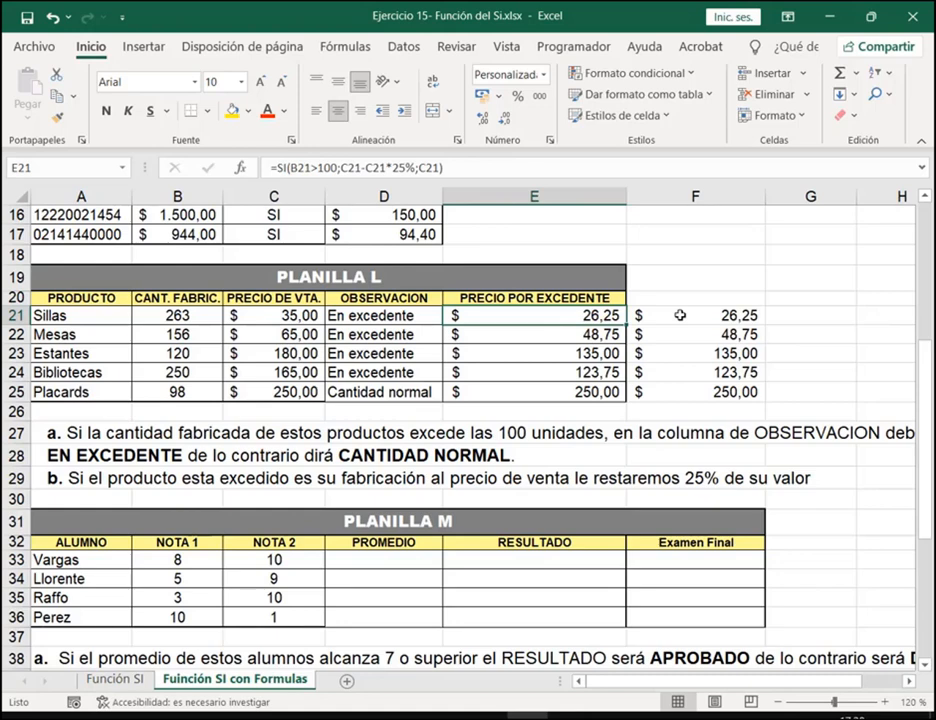
double_click(545, 316)
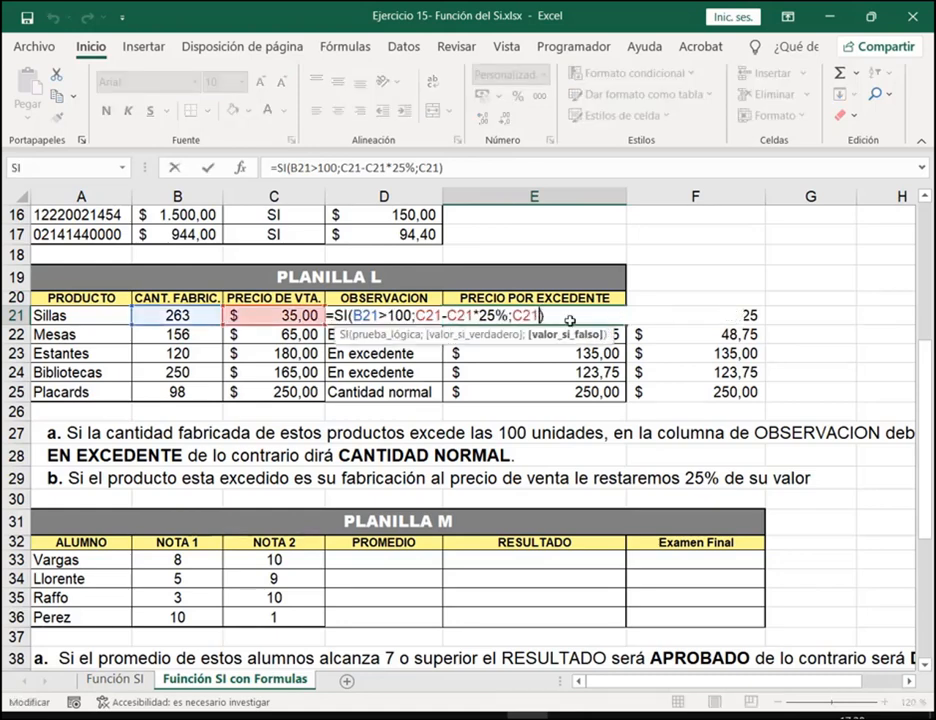
drag(416, 316, 500, 316)
click(499, 316)
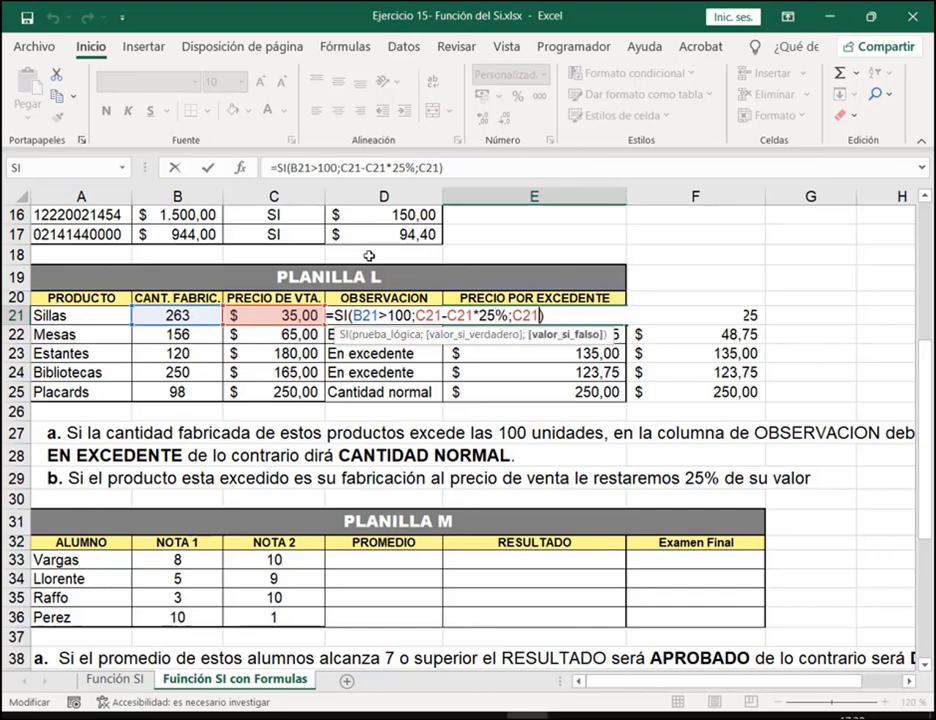
click(207, 168)
click(242, 168)
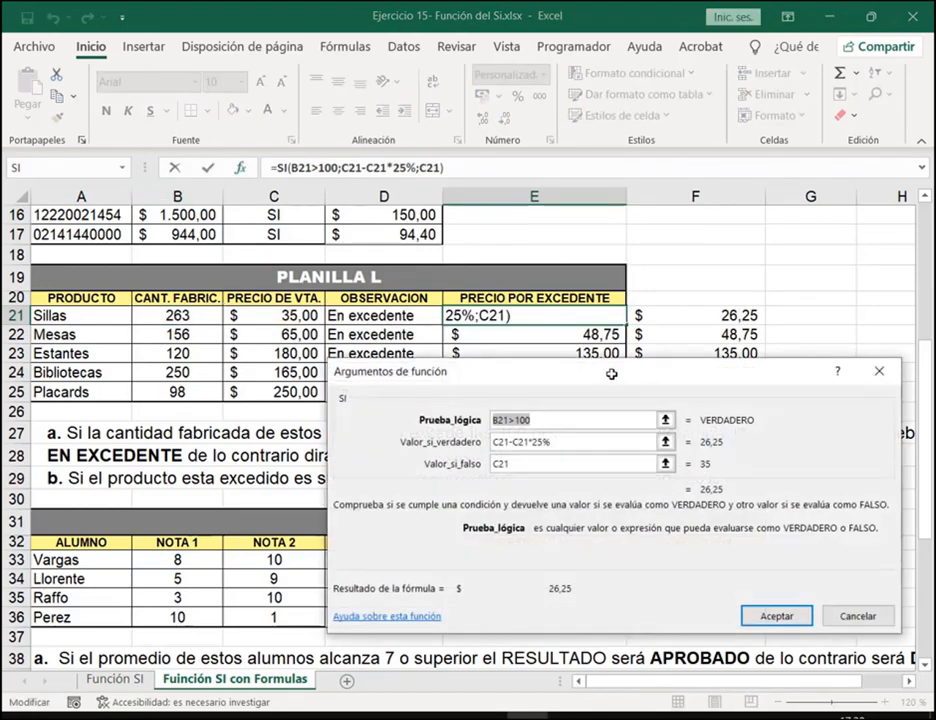
drag(612, 372, 519, 221)
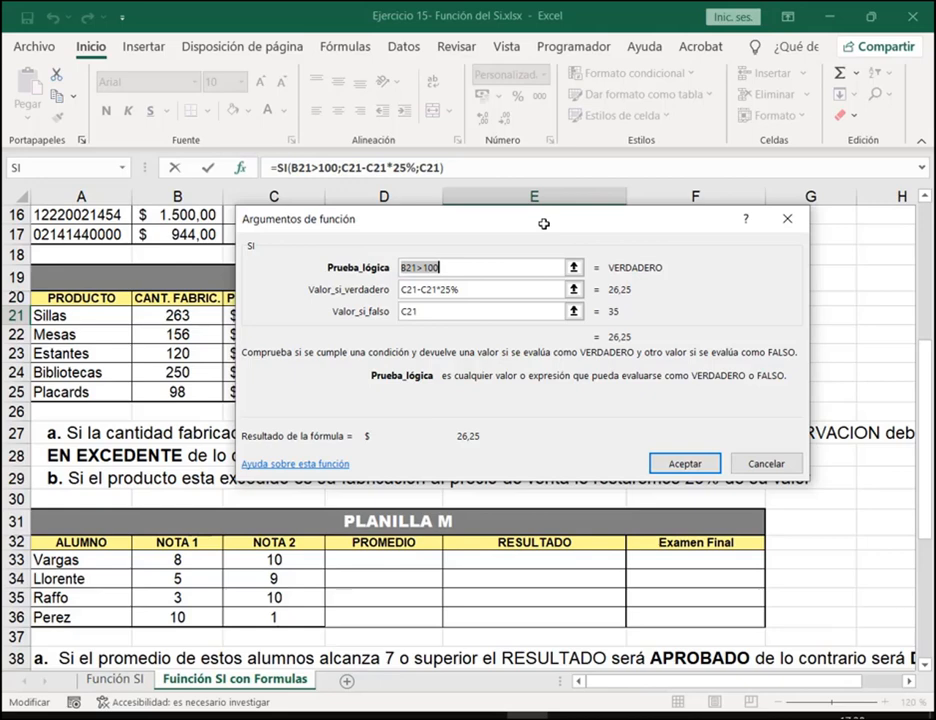
key(Return)
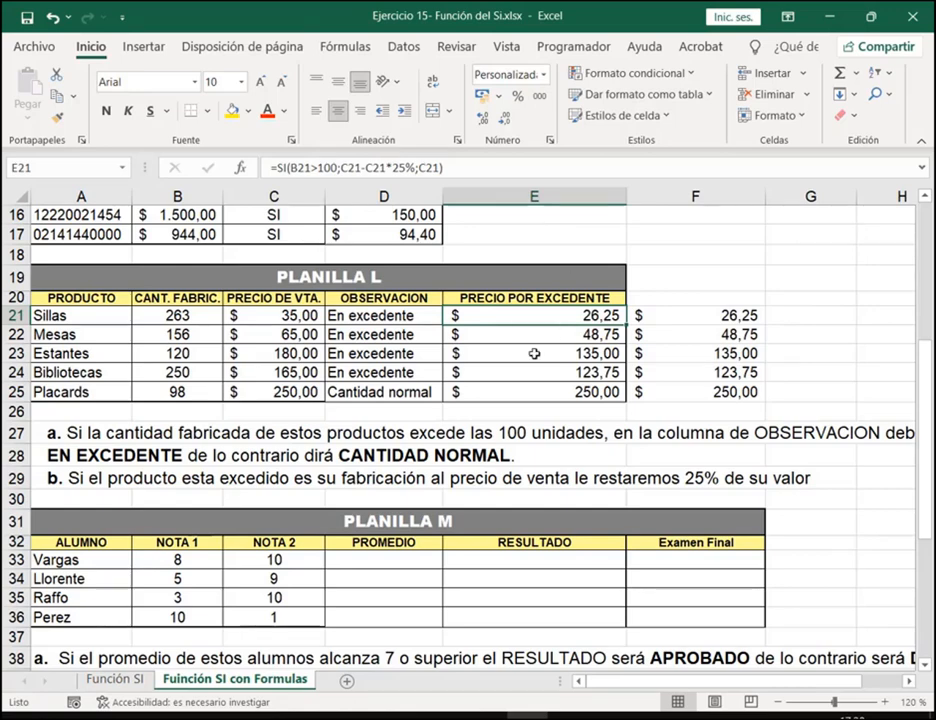
Calculate each student's PROMEDIO in Planilla M by averaging B33:C33 in D33 and filling the formula down to D36
scroll(505, 403, down, 3)
scroll(457, 396, up, 2)
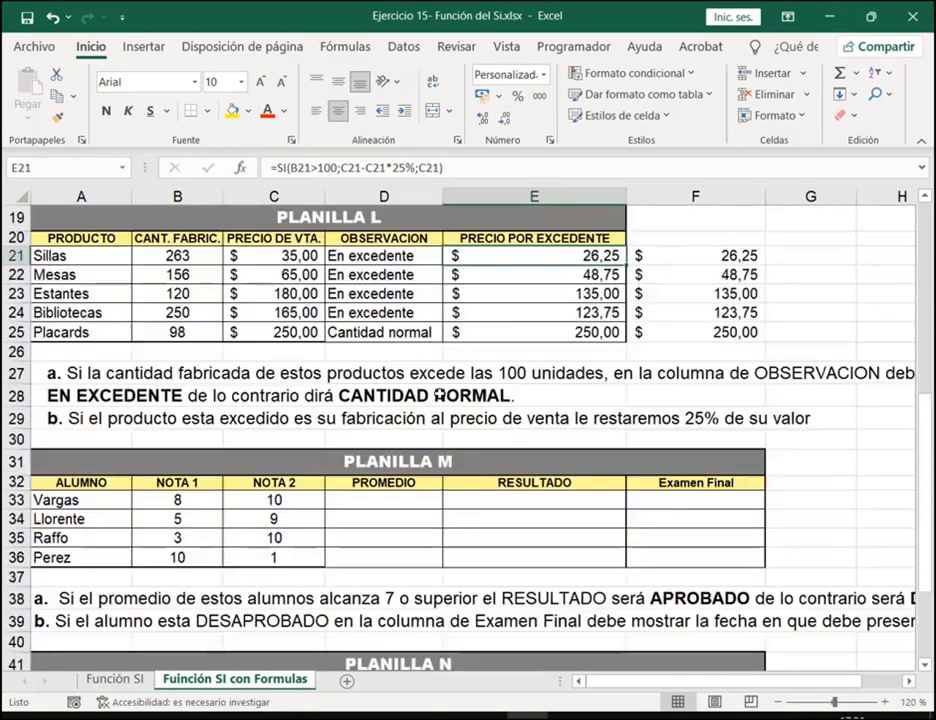
click(378, 514)
click(379, 497)
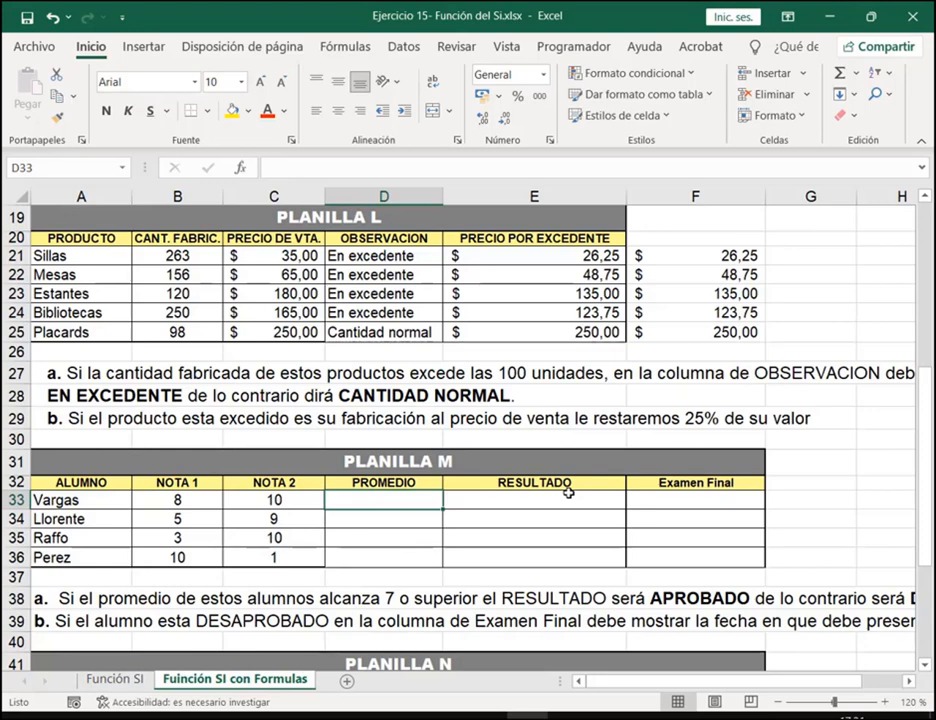
scroll(540, 495, down, 2)
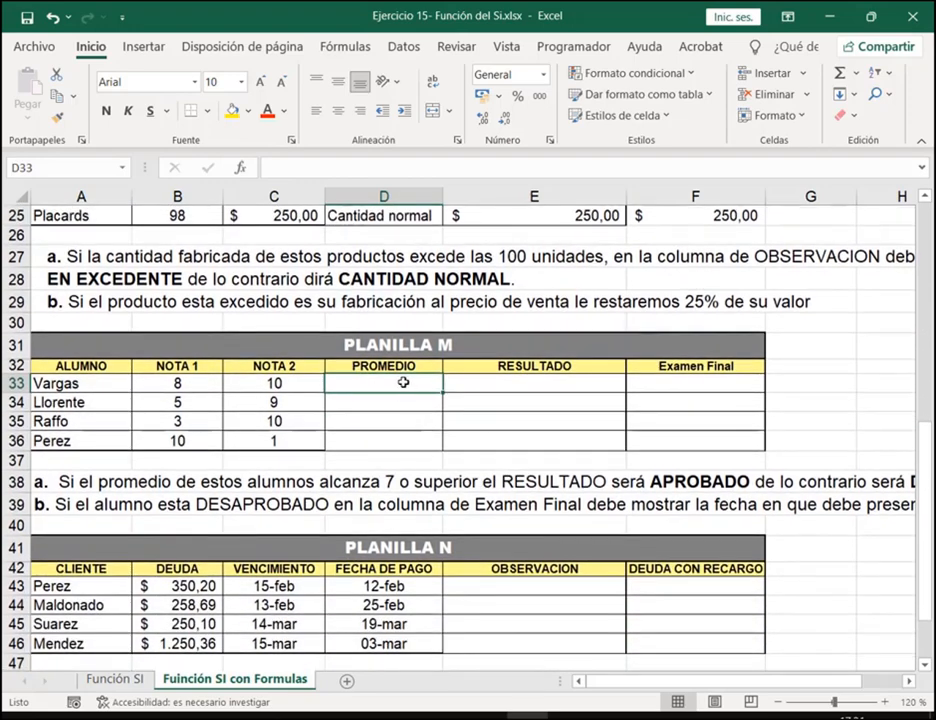
drag(211, 386, 324, 380)
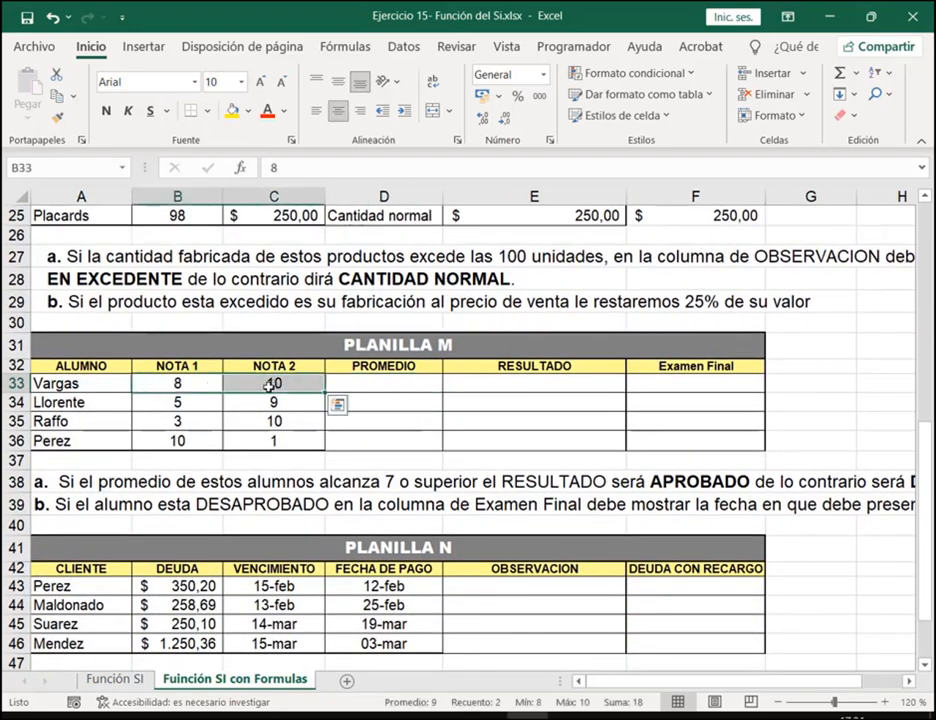
click(338, 383)
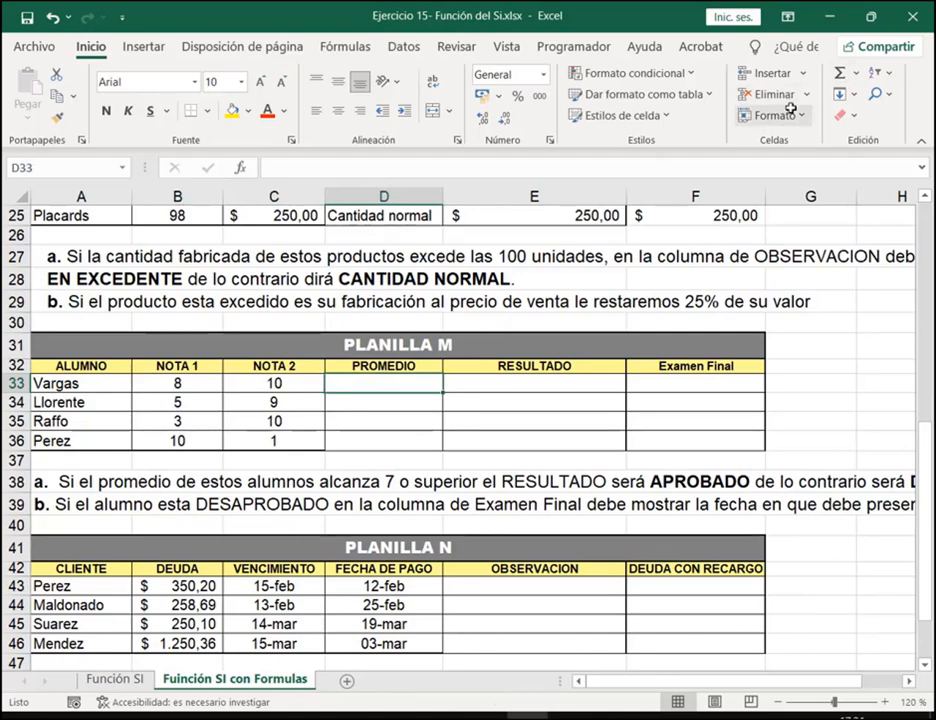
click(855, 73)
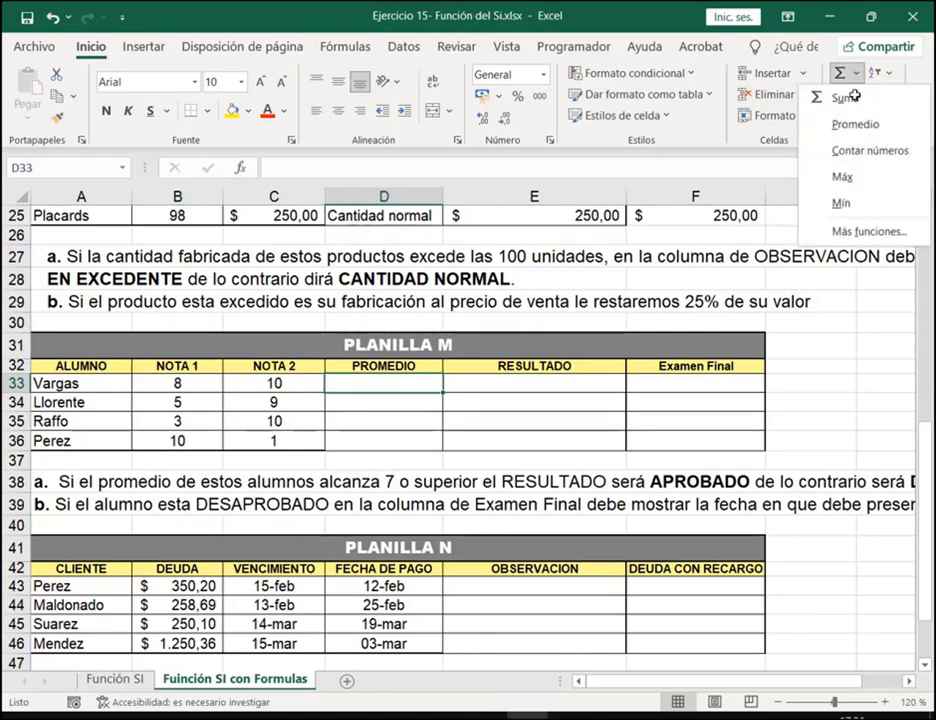
click(838, 124)
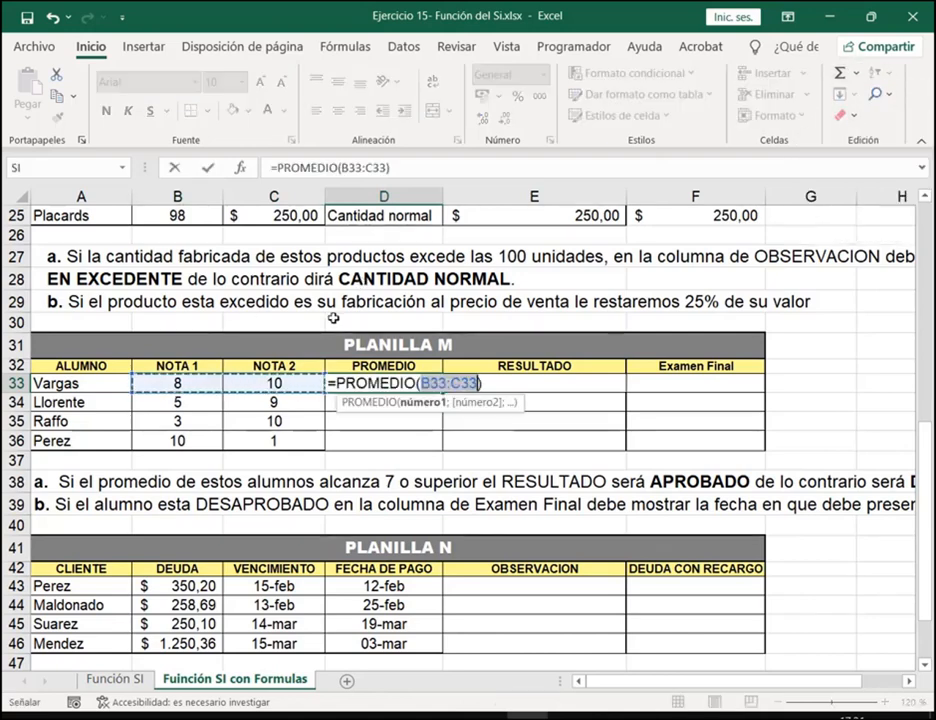
key(Return)
click(439, 390)
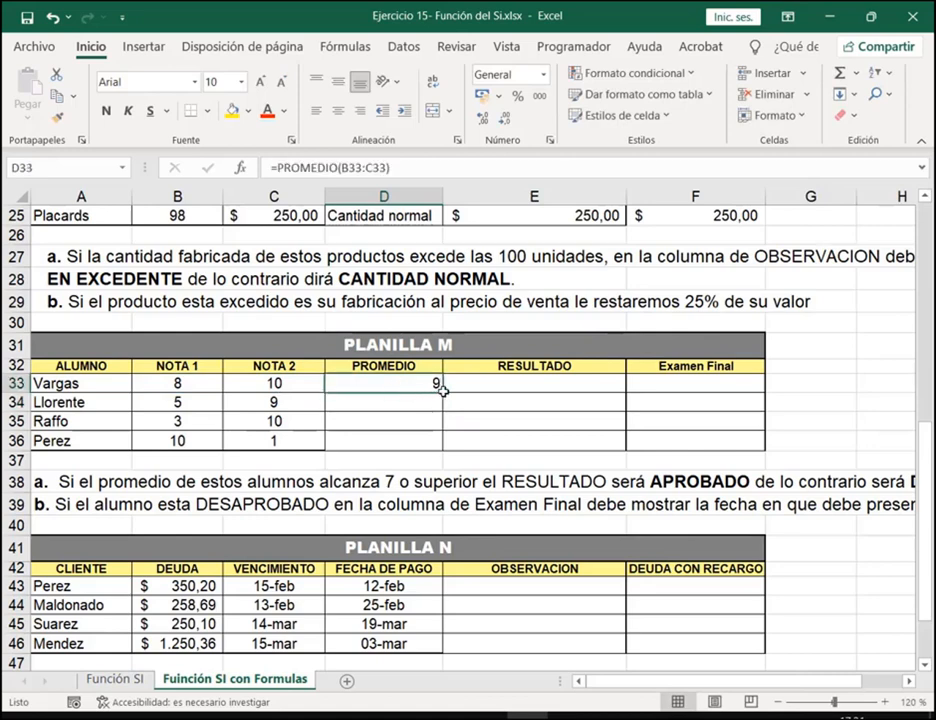
drag(441, 390, 432, 443)
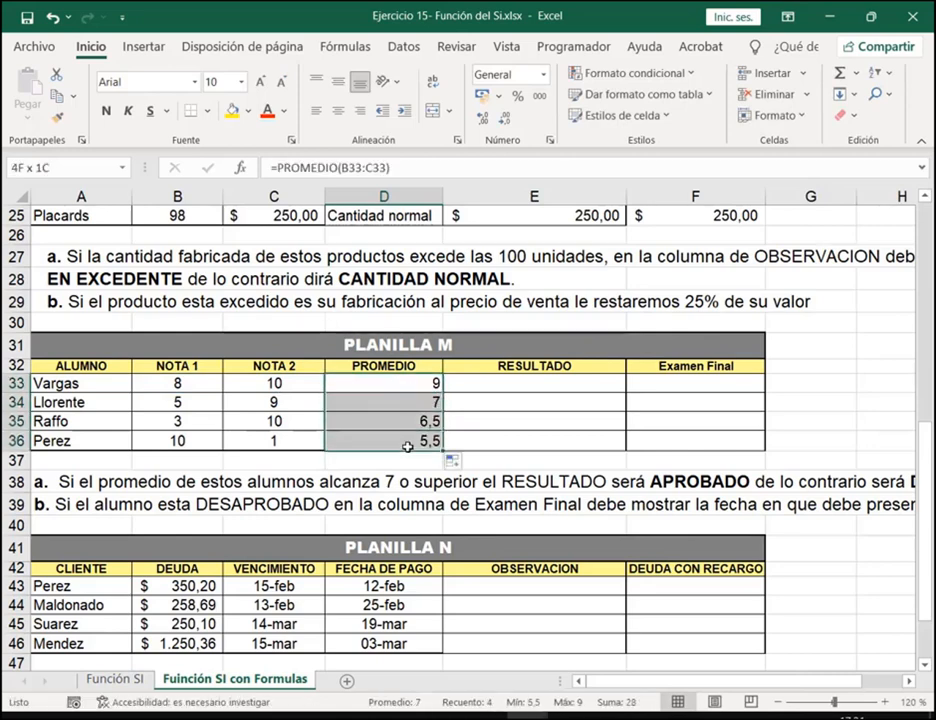
Start an SI function in E33 for Planilla M's RESULTADO with the logical test D33>=7
click(562, 385)
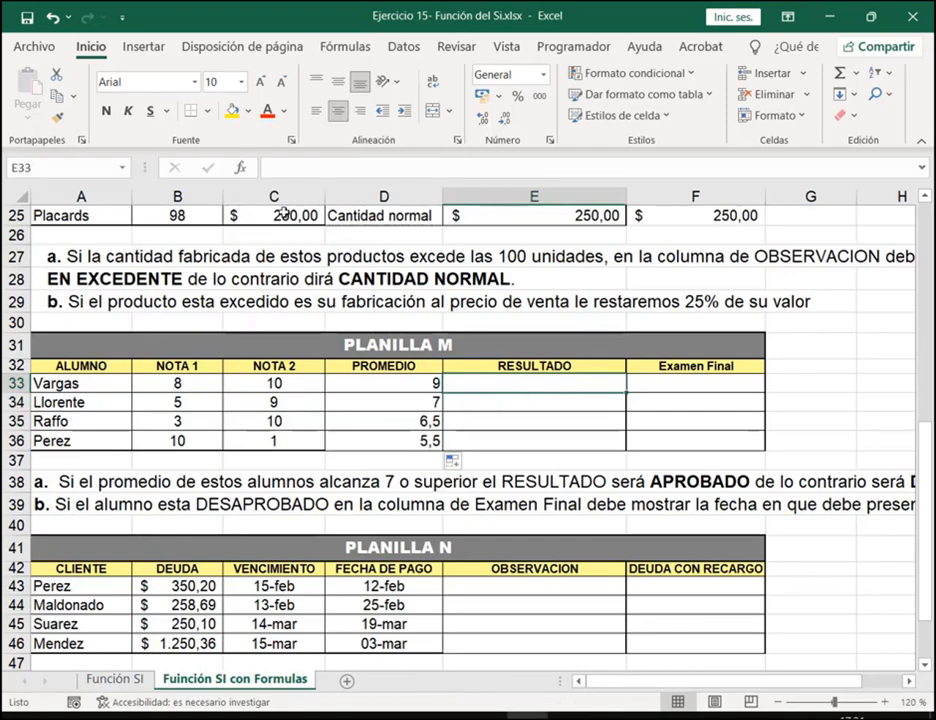
key(shift+F3)
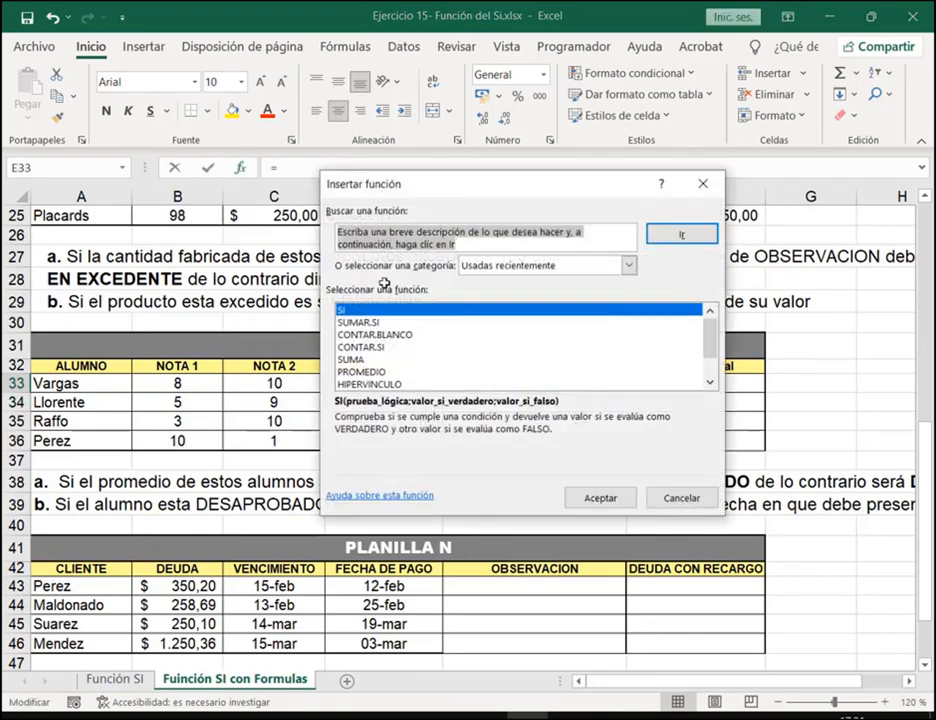
click(622, 495)
drag(478, 215, 505, 59)
click(430, 382)
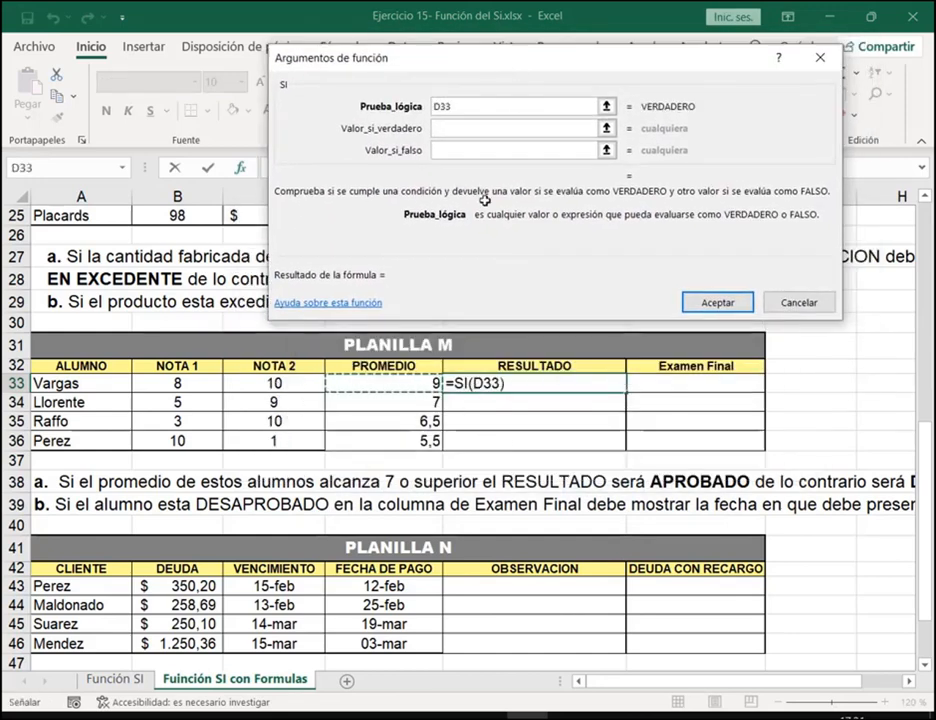
text(>=)
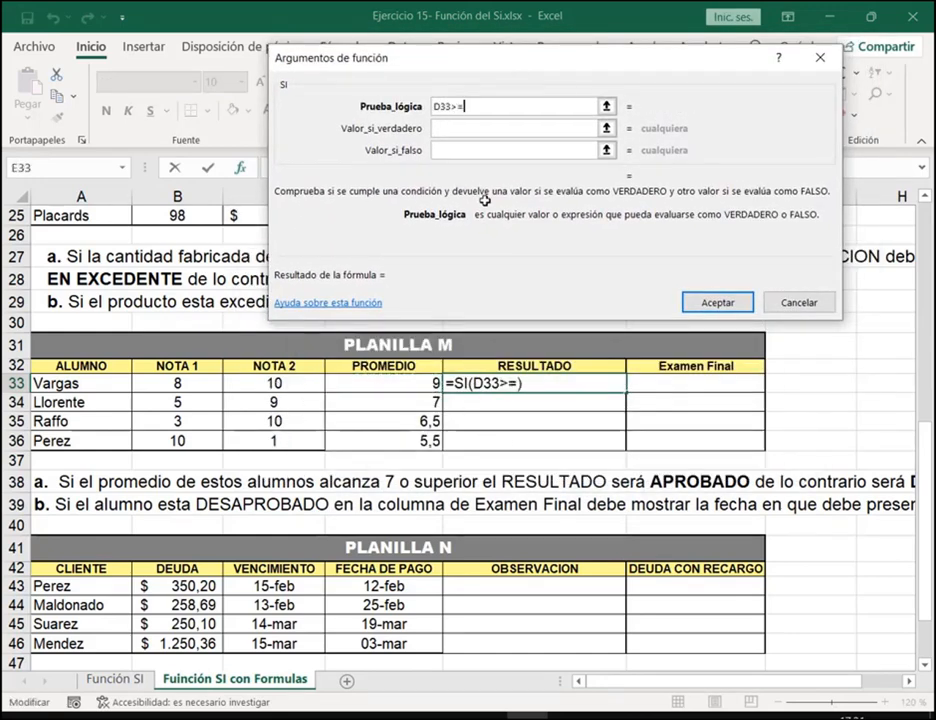
text(7)
Set the SI function's true value to "Aprobado" and false value to "Desaprobado", and fill the E33 formula down to E36
key(Tab)
text(")
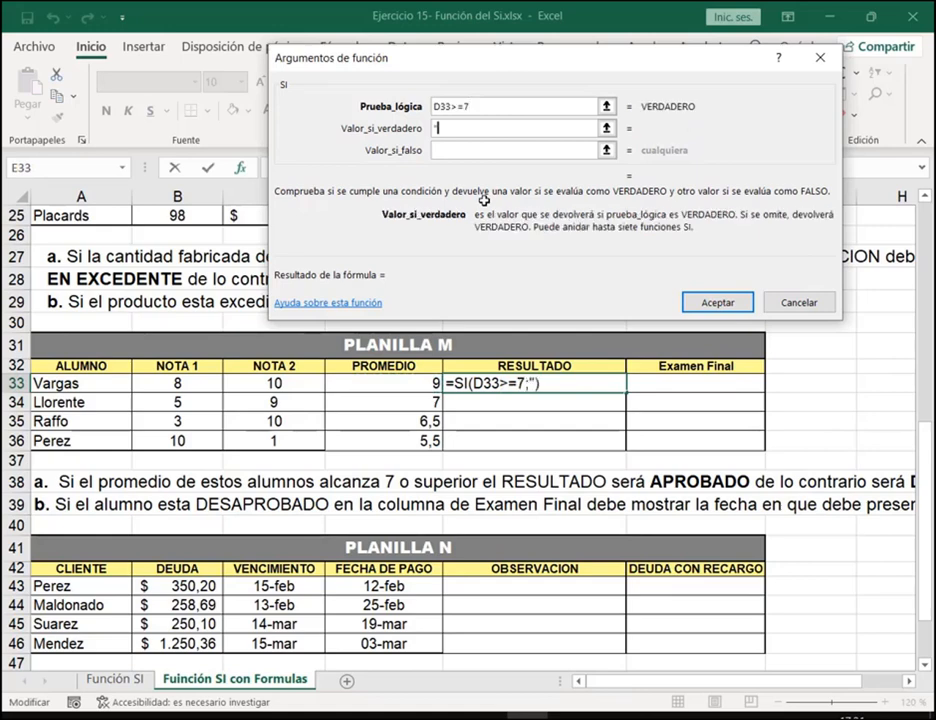
text(Aprobado")
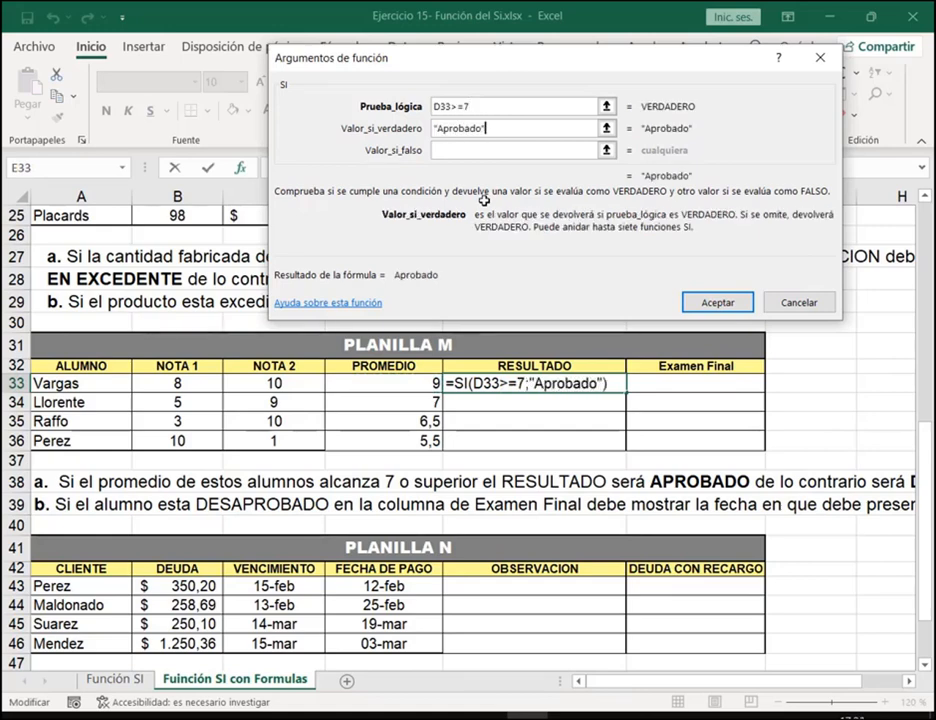
key(Tab)
text("De)
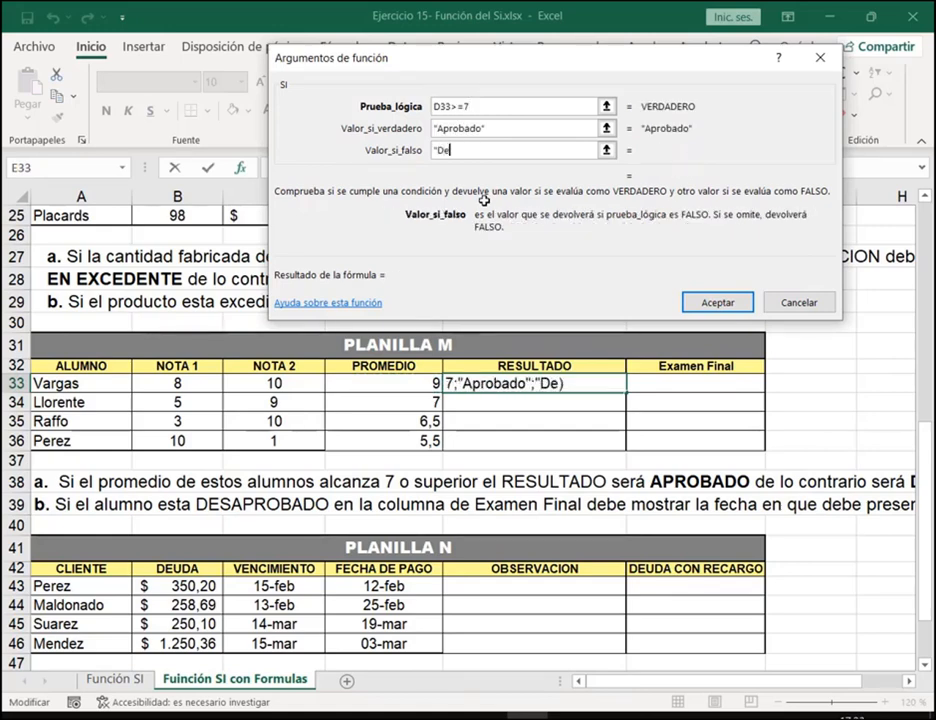
text(saprobado)
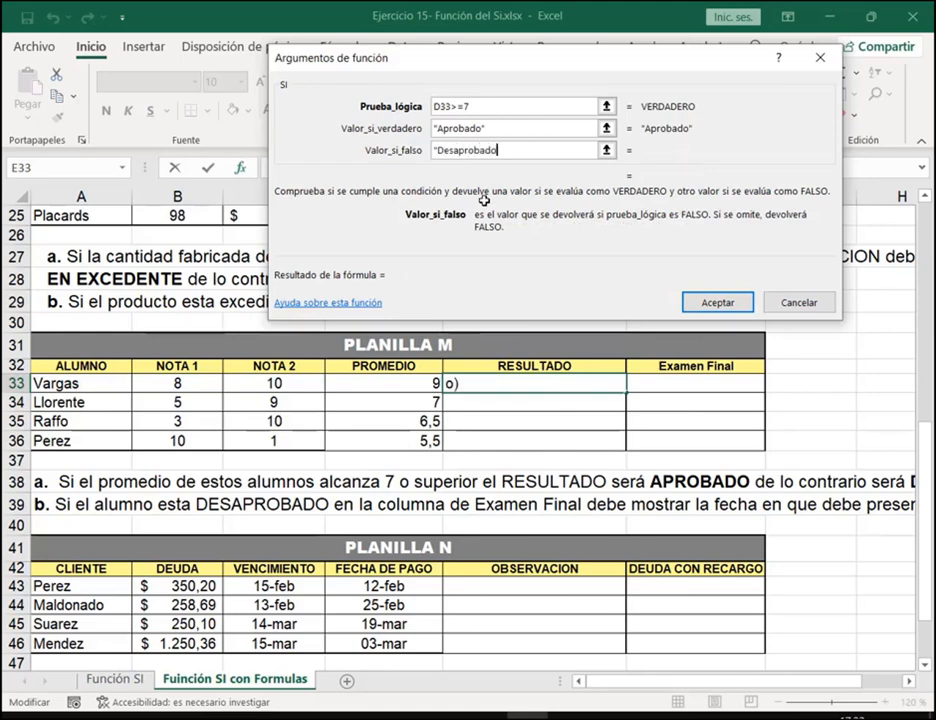
text(")
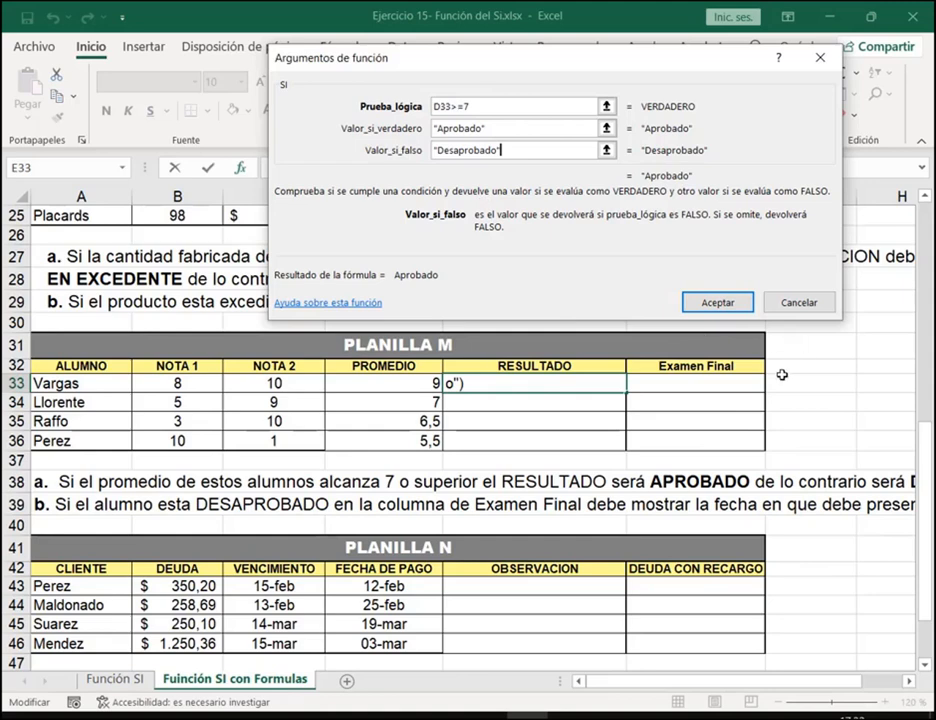
click(716, 302)
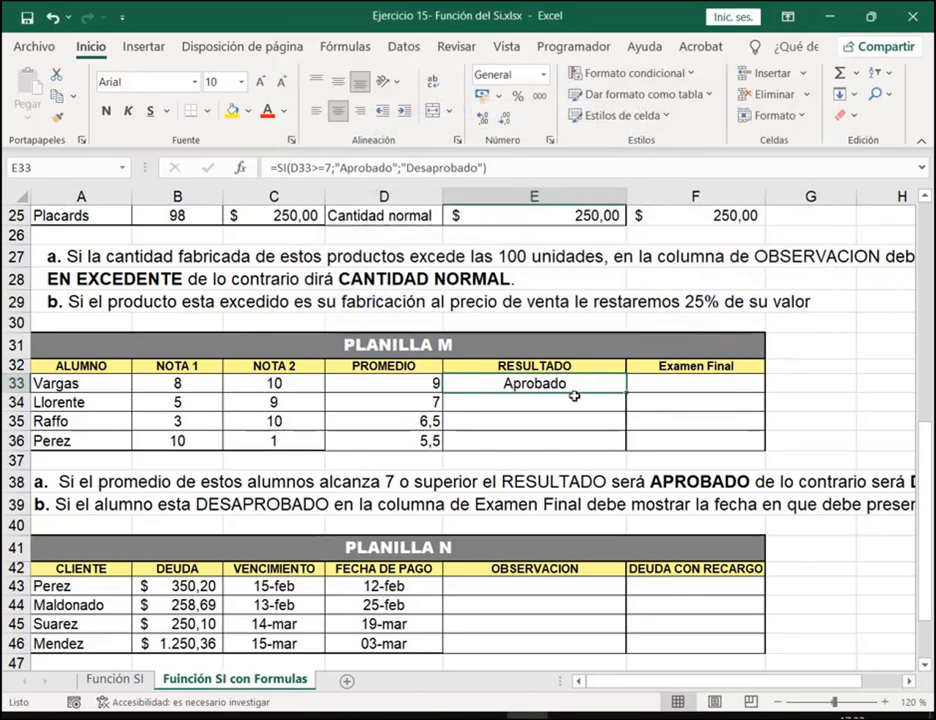
double_click(626, 392)
Start an SI function in F33 for Planilla M's Examen Final with the logical test E33="Desaprobado"
click(641, 385)
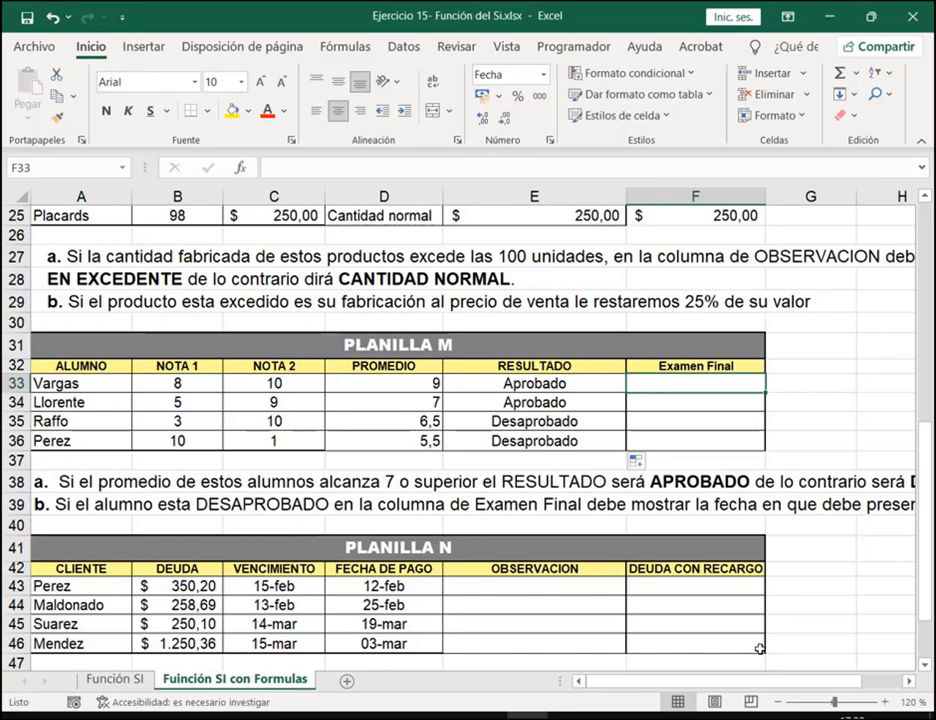
drag(758, 681, 844, 679)
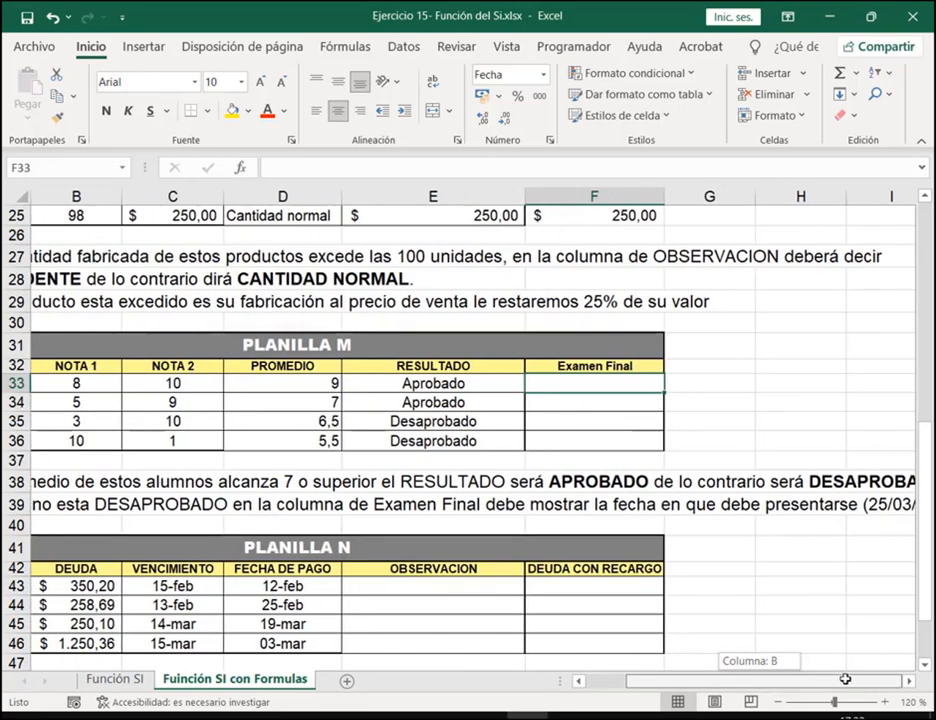
click(910, 681)
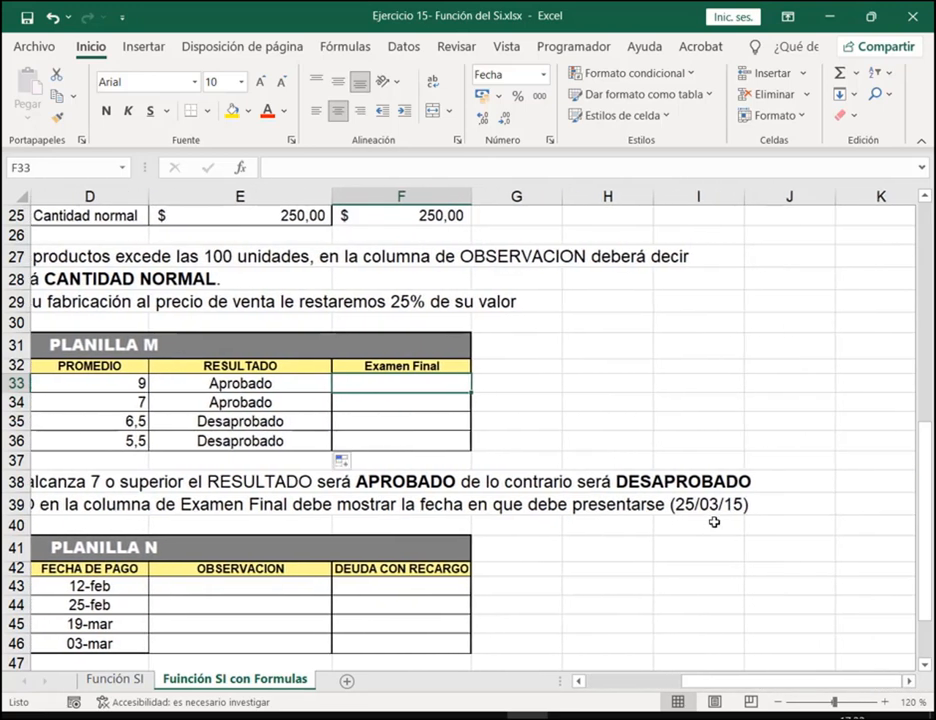
drag(728, 682, 616, 679)
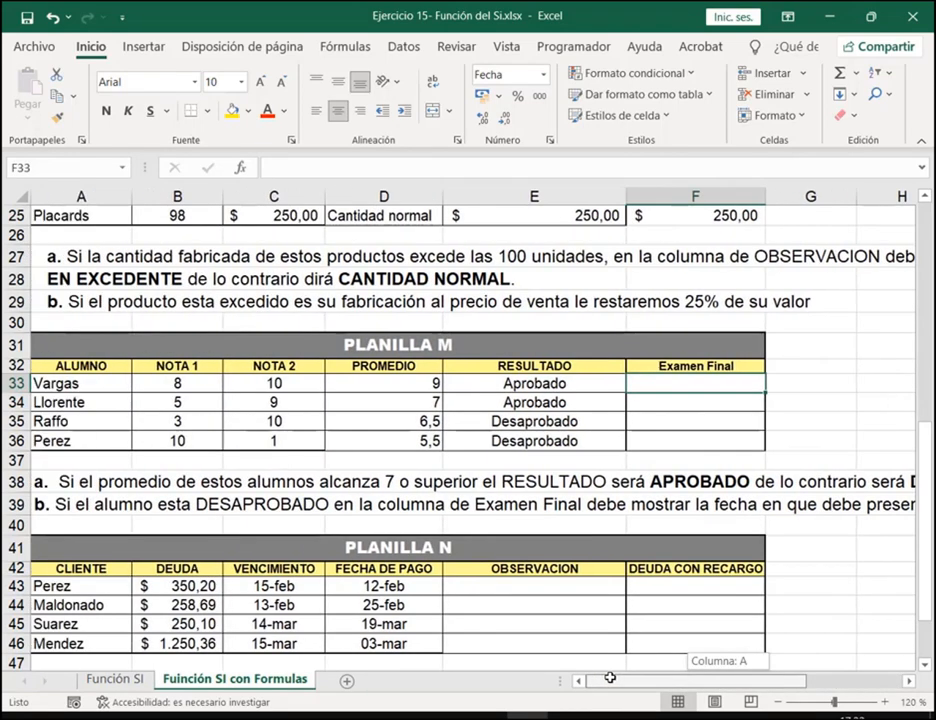
click(907, 682)
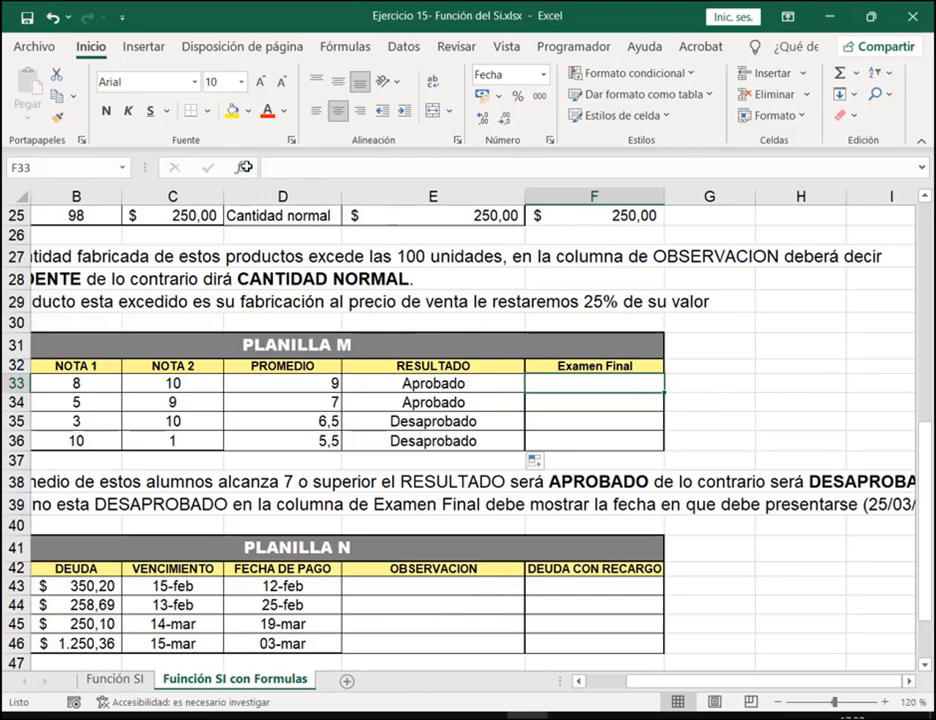
key(shift+F3)
click(648, 333)
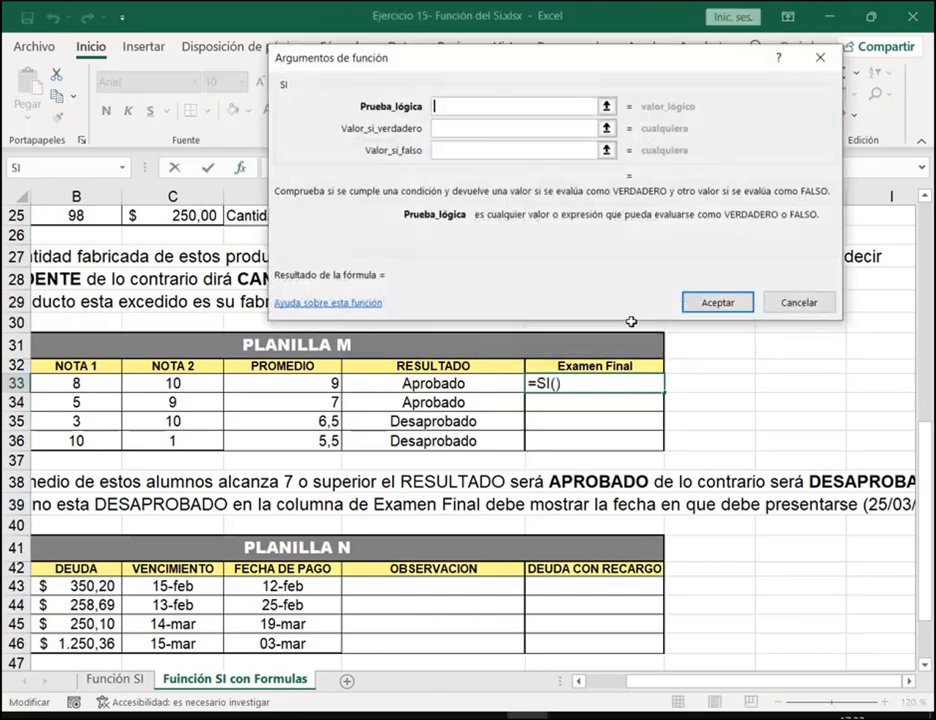
click(510, 383)
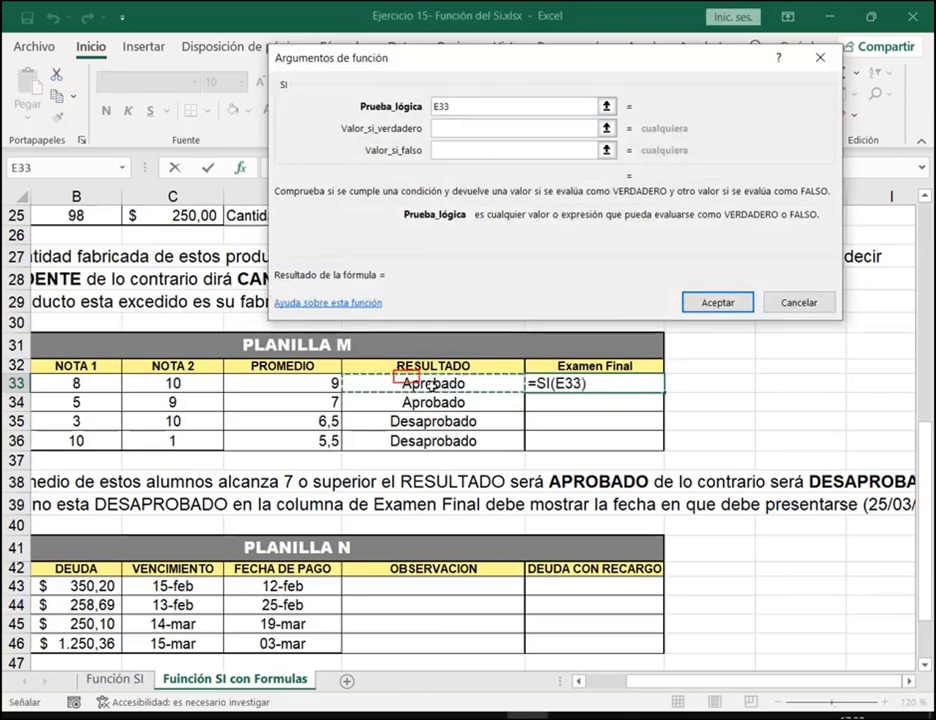
click(466, 104)
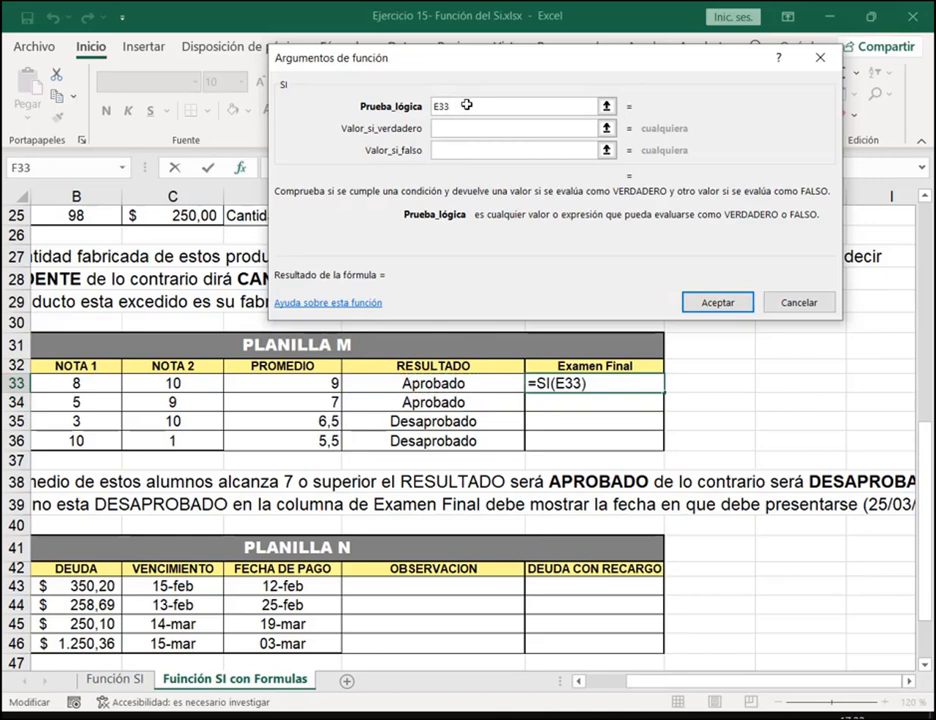
text(="Des)
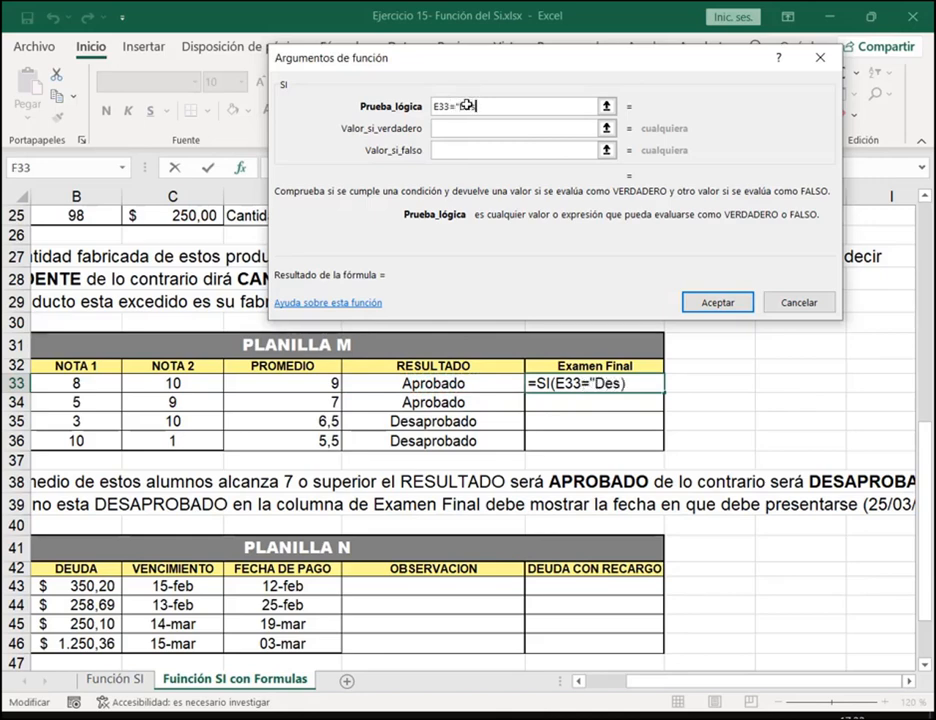
text(aprobado")
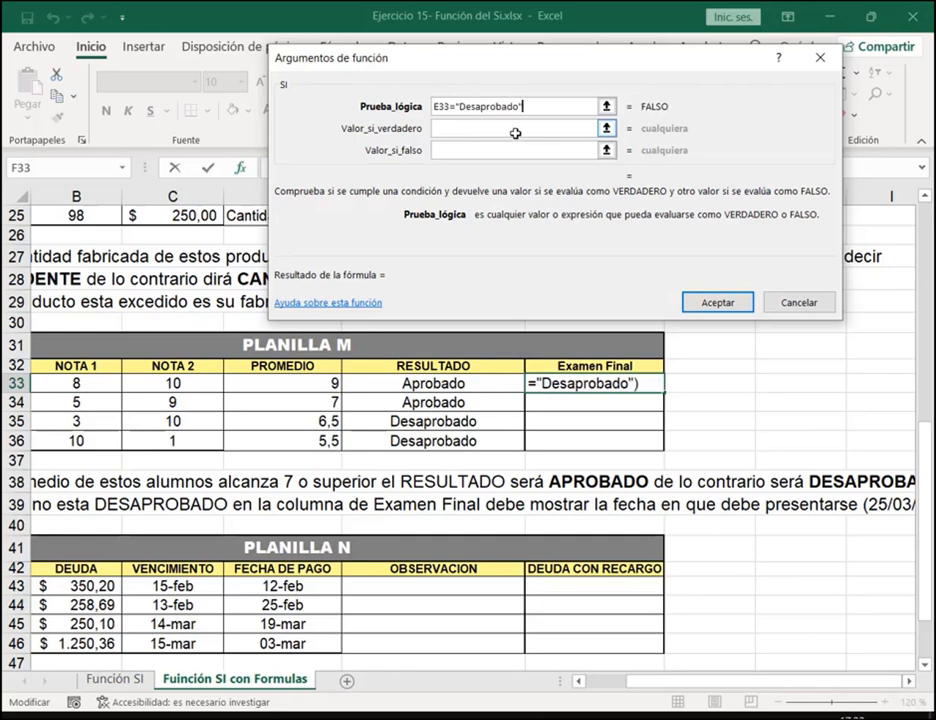
Set the F33 SI function's true value to "25/03/15" and its false value to "Aprobado"
click(515, 133)
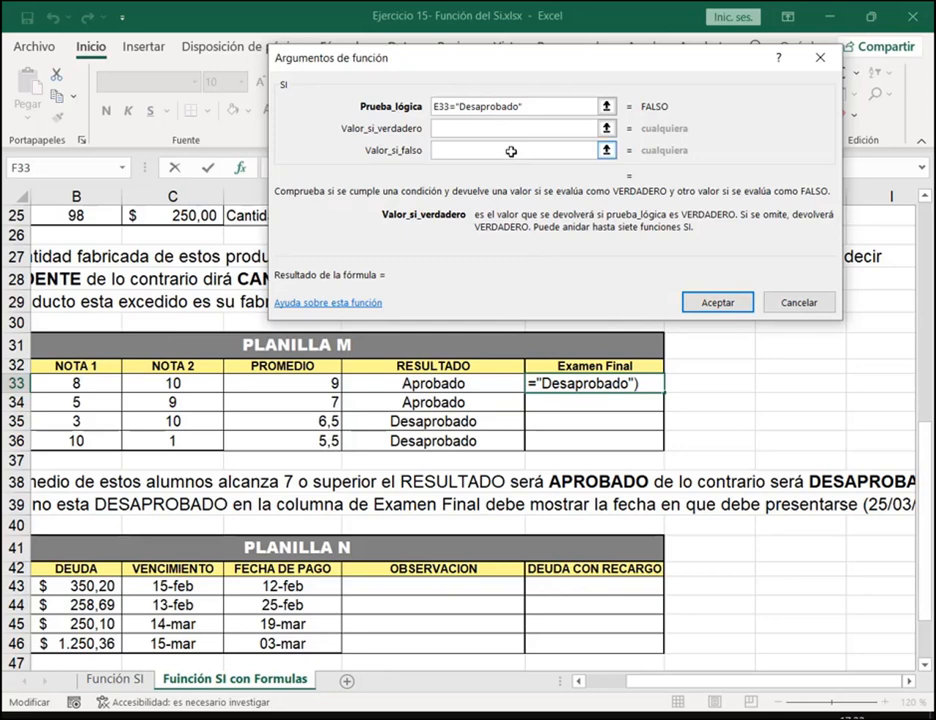
text("25)
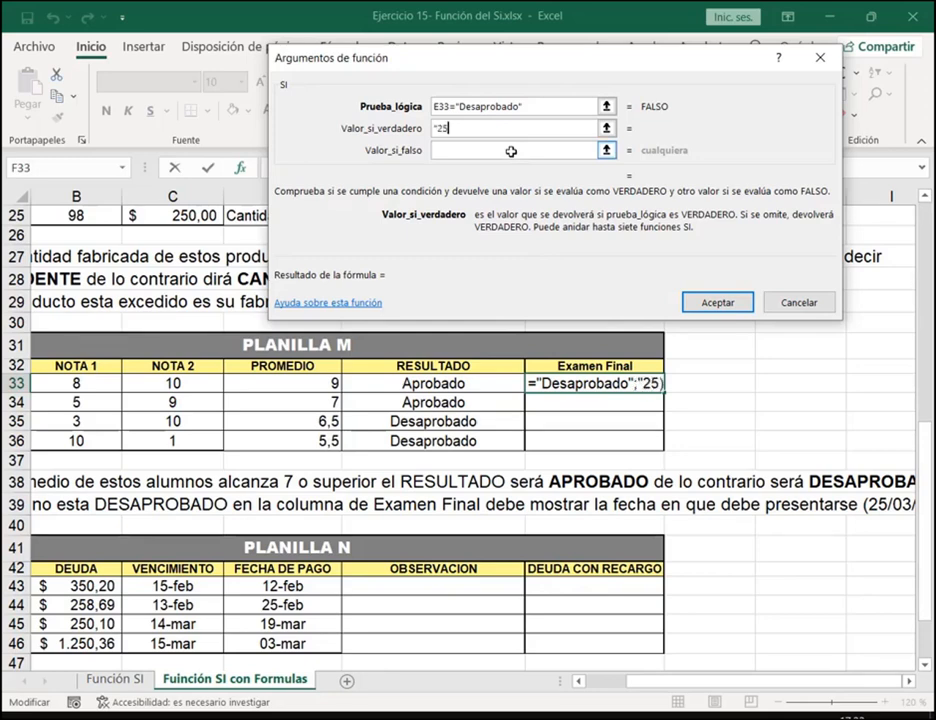
click(909, 681)
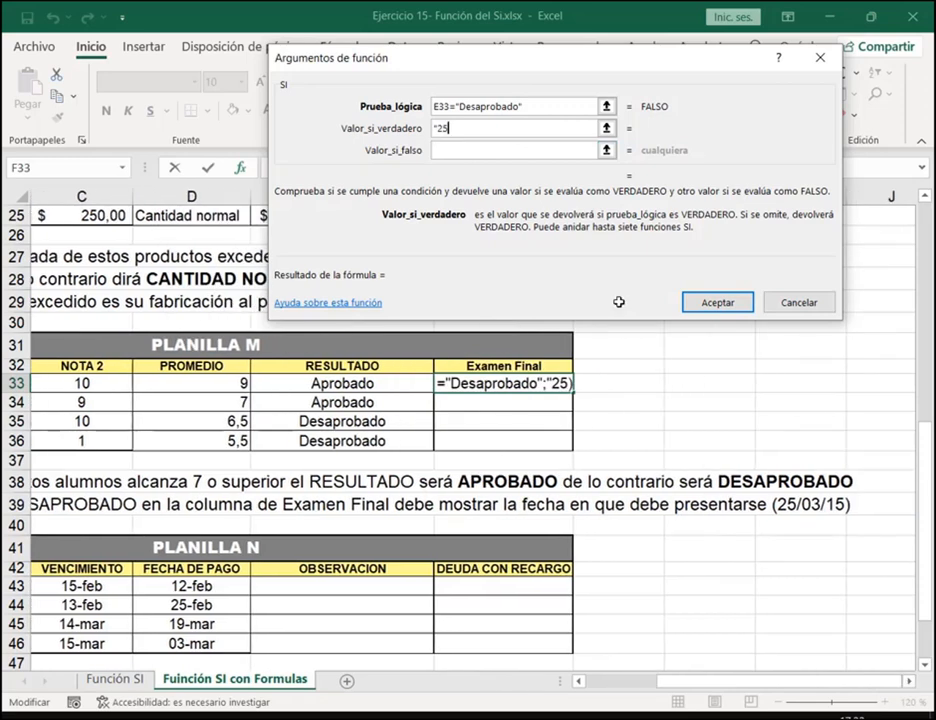
text(/03/)
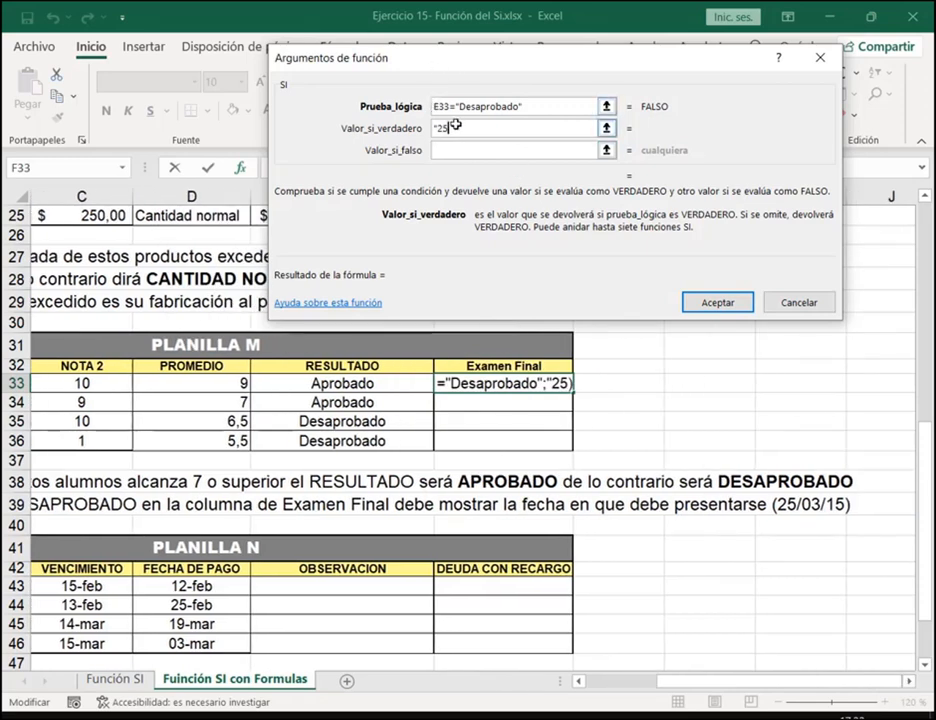
text(15)
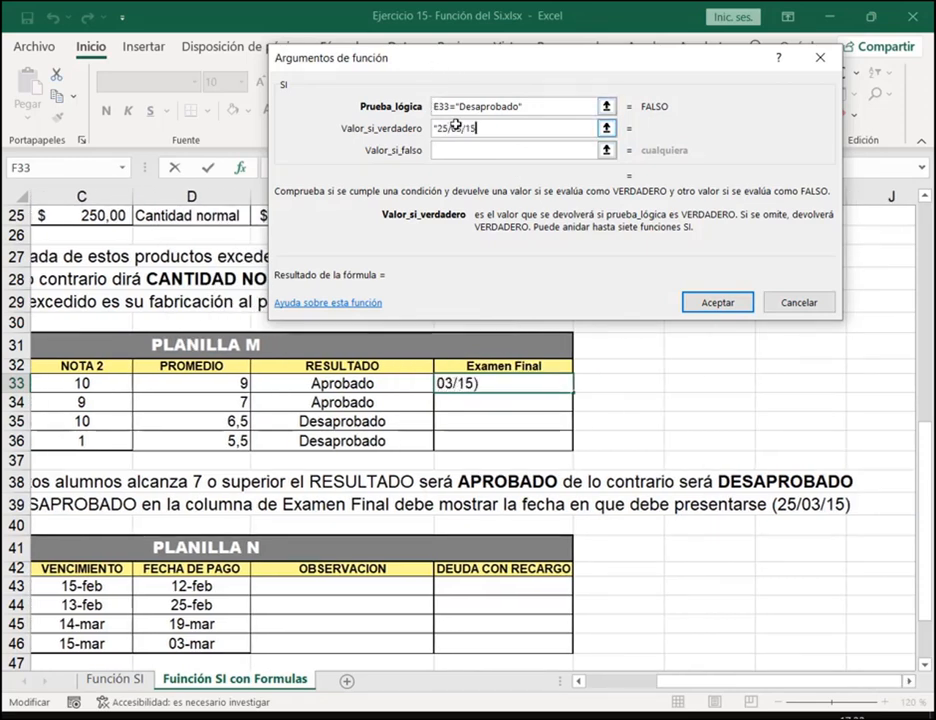
text(")
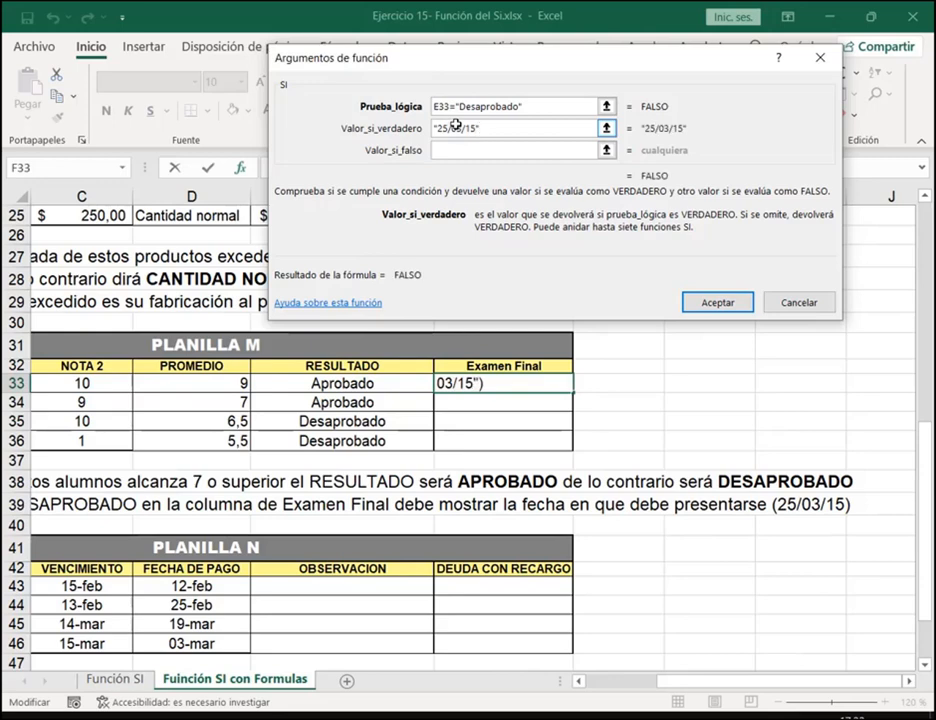
click(455, 151)
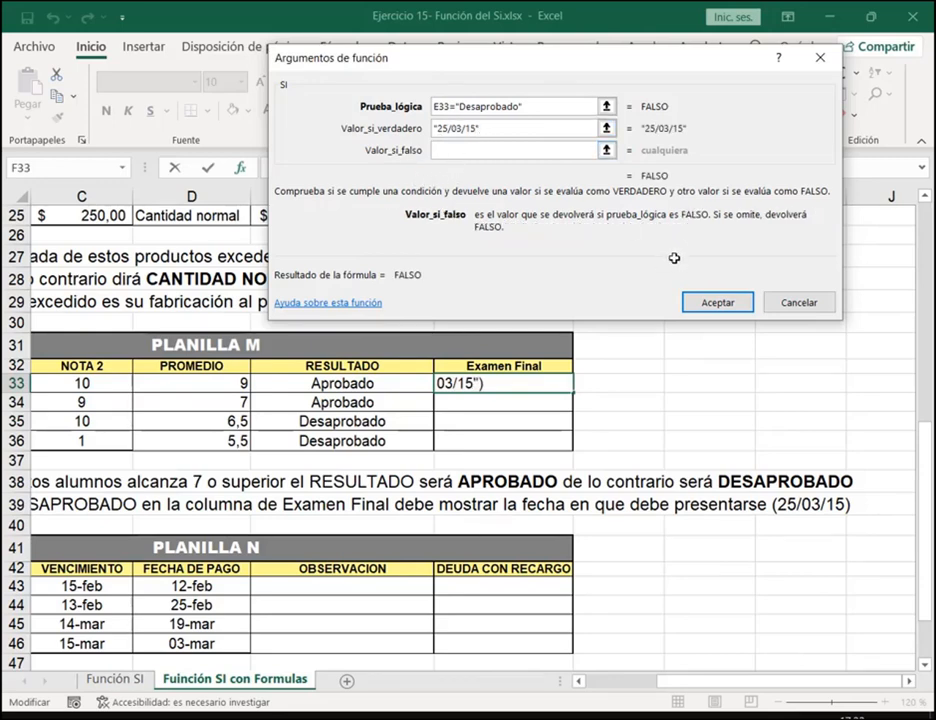
text(")
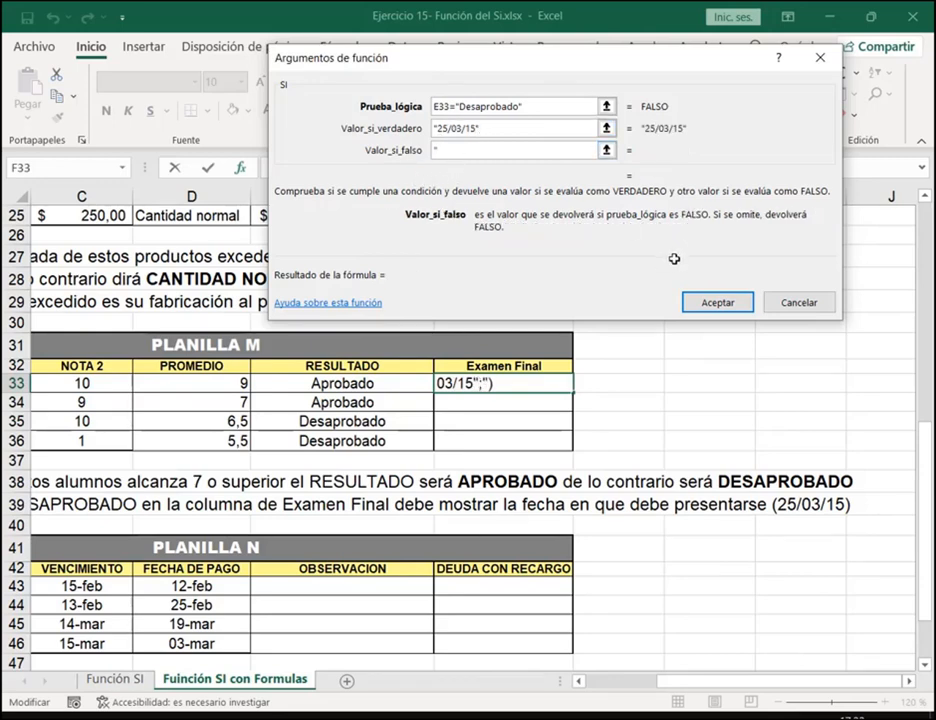
text(Aprobado")
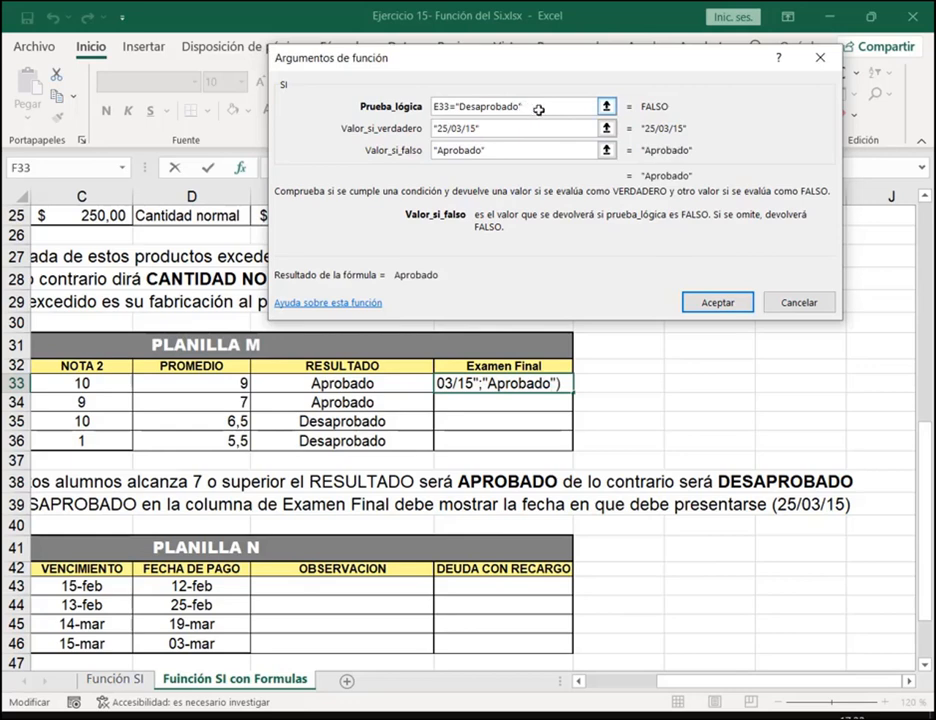
Review the three SI arguments, insert the formula in F33, and fill it down to F36
drag(539, 108, 440, 106)
click(440, 106)
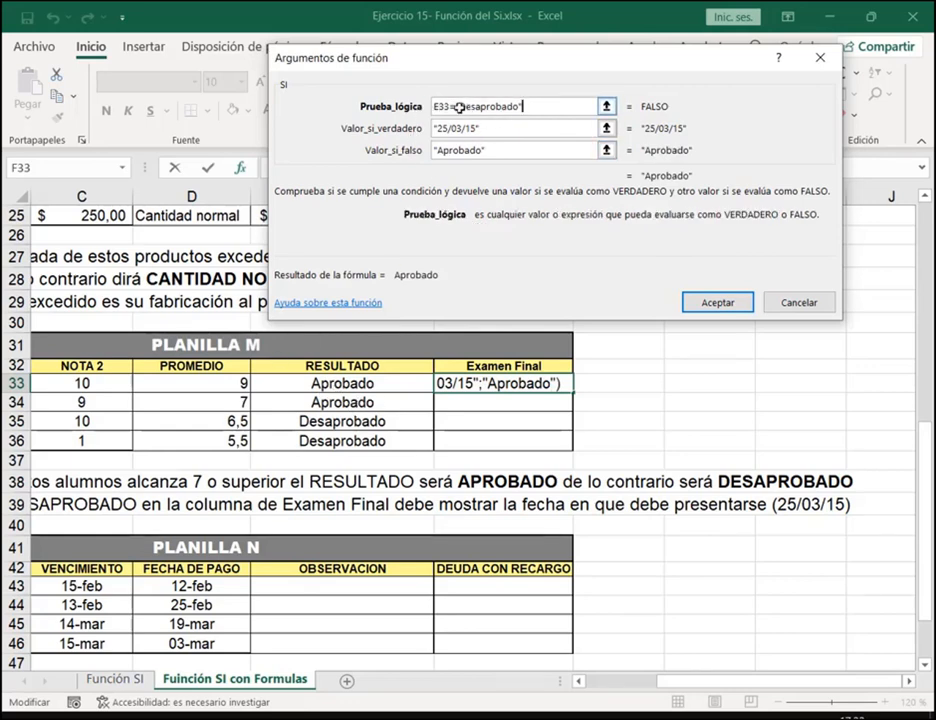
drag(460, 107, 434, 107)
drag(525, 128, 434, 128)
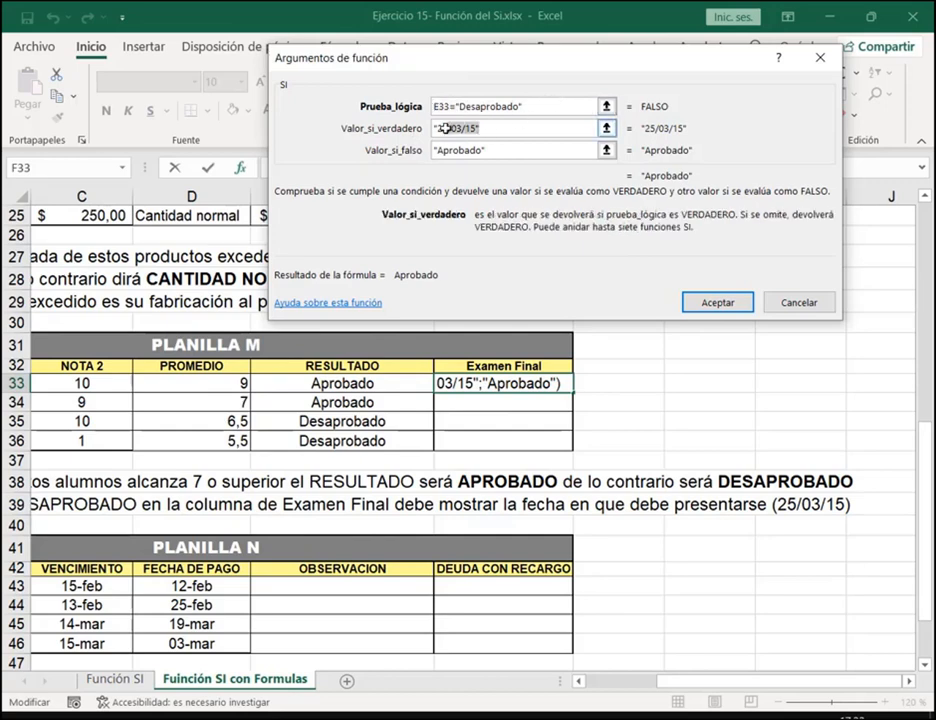
drag(531, 151, 428, 150)
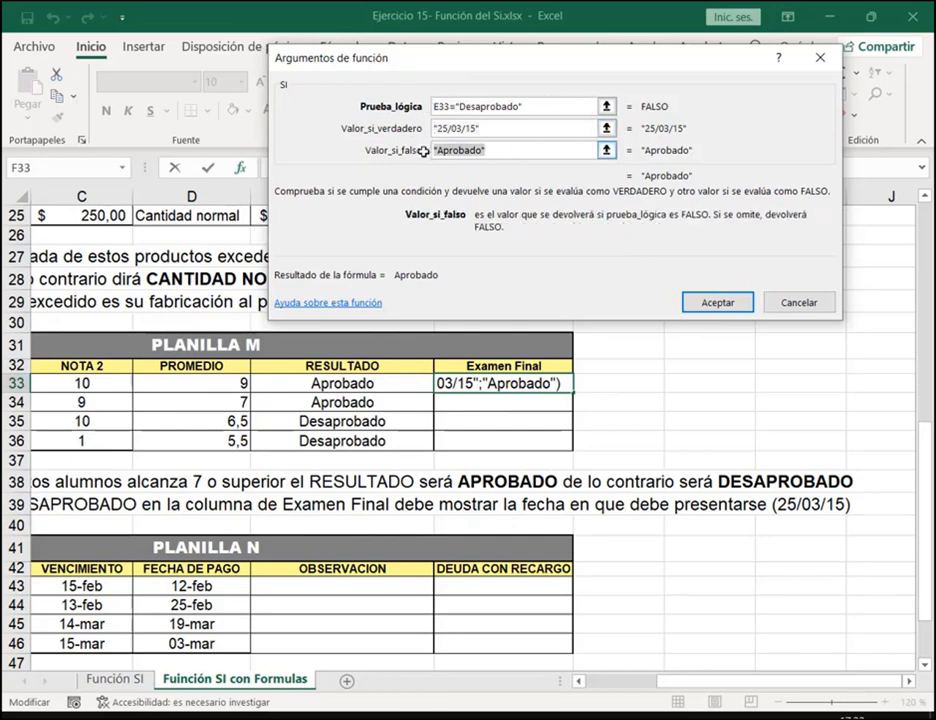
click(713, 302)
double_click(575, 389)
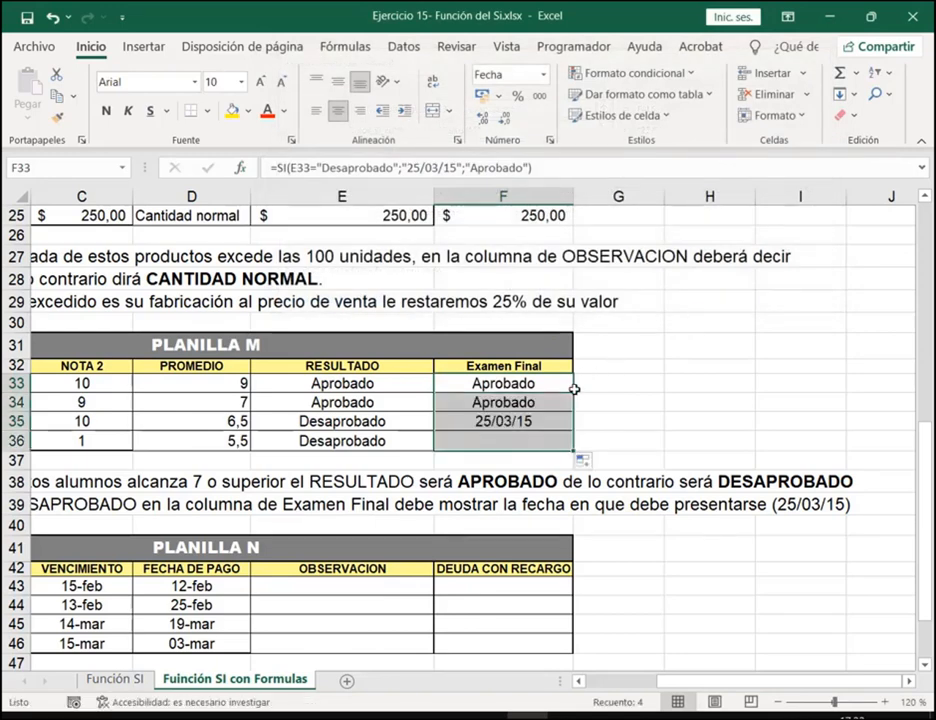
Start an alternative SI function in G33, beside Examen Final, with the logical test D33<7
click(608, 384)
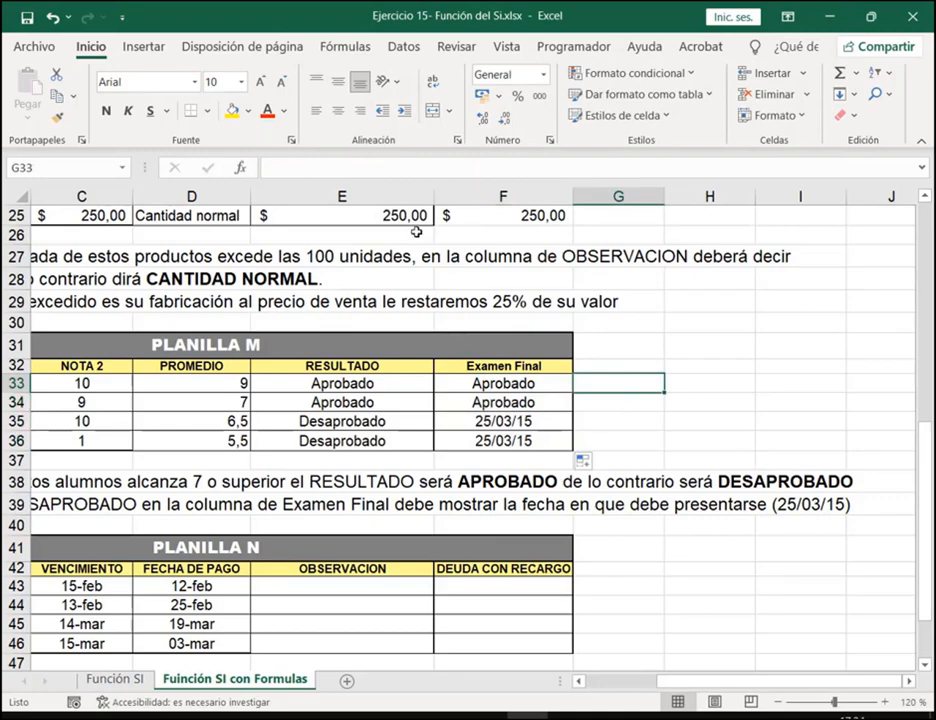
click(240, 167)
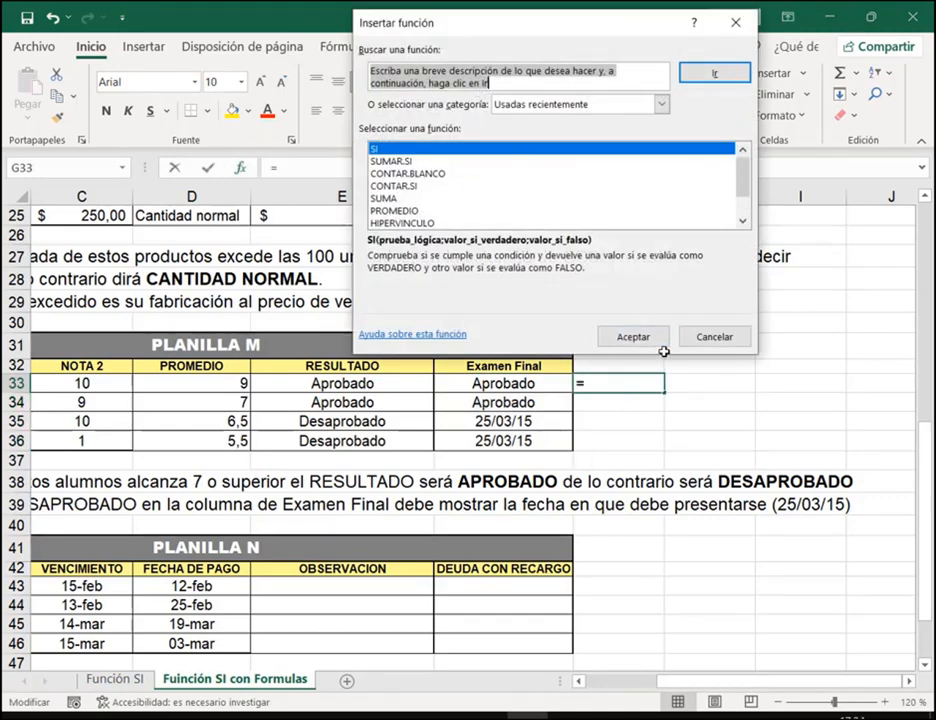
double_click(500, 149)
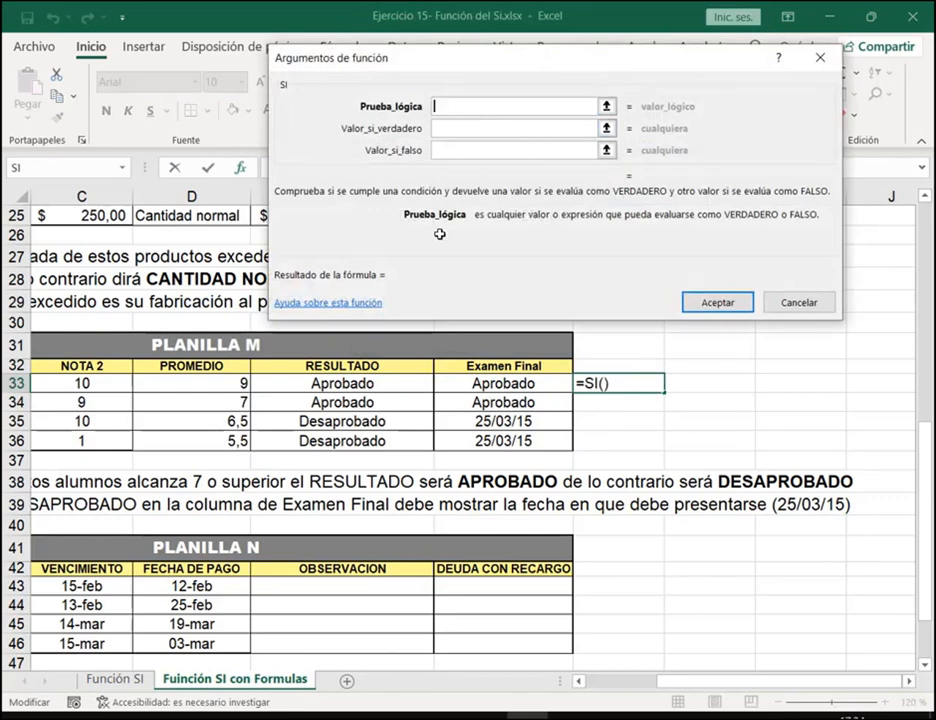
click(188, 385)
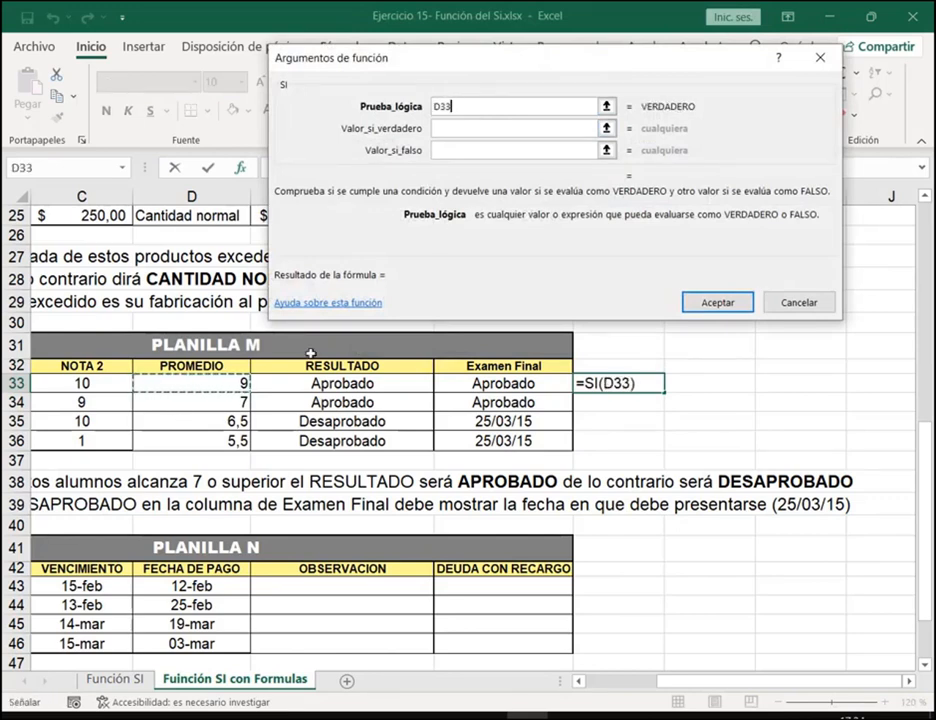
text(<7)
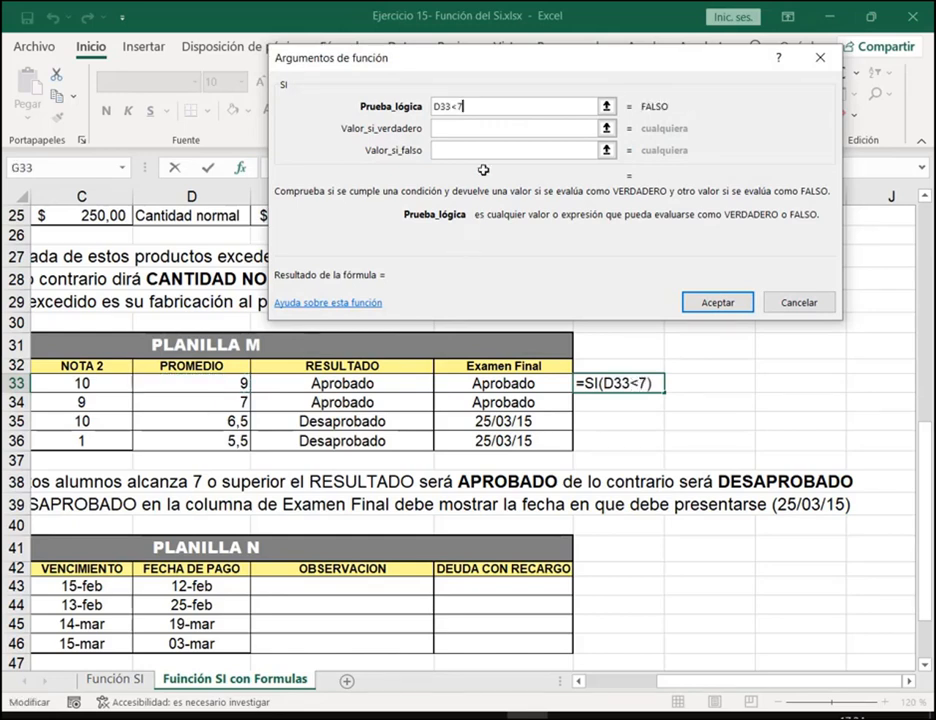
Set the G33 SI function's true value to "25/03/15" and false value to "Aprobado", and fill the formula down to G36
click(478, 129)
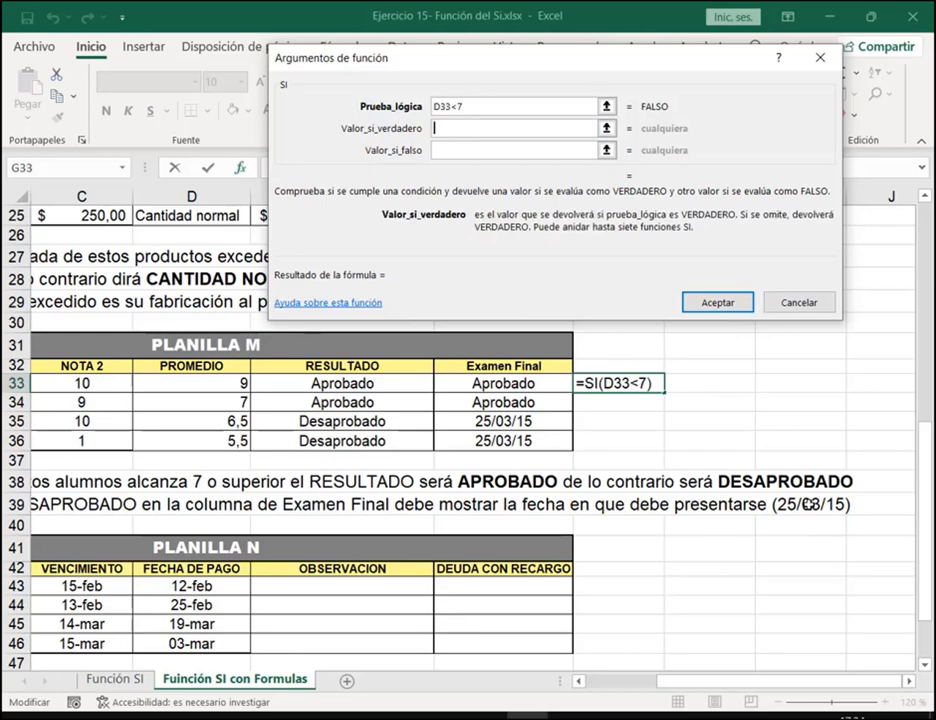
text("25/03)
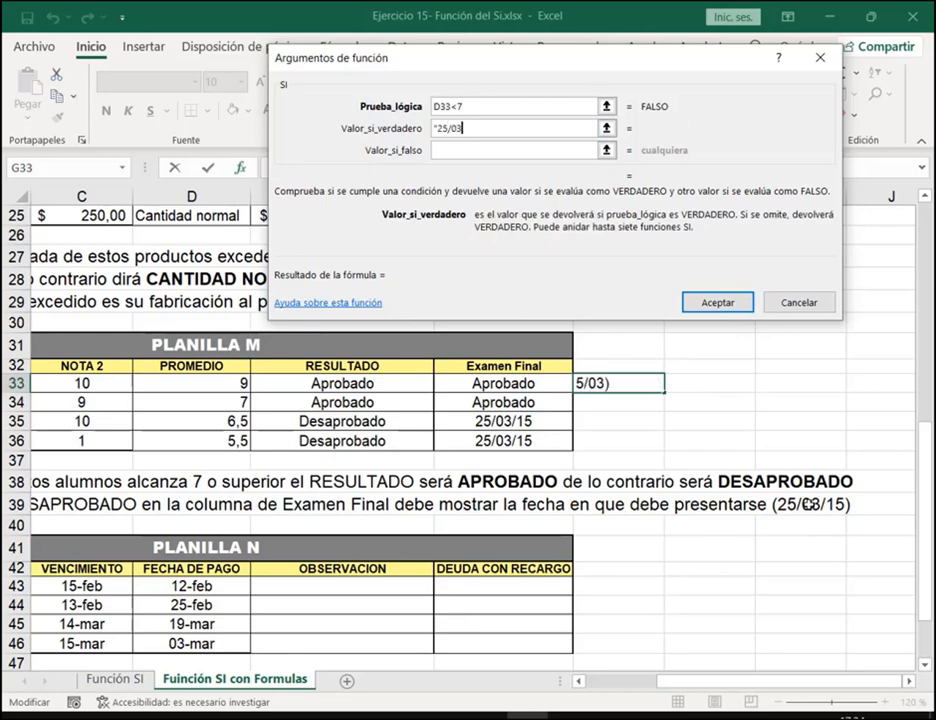
text(/15")
key(Tab)
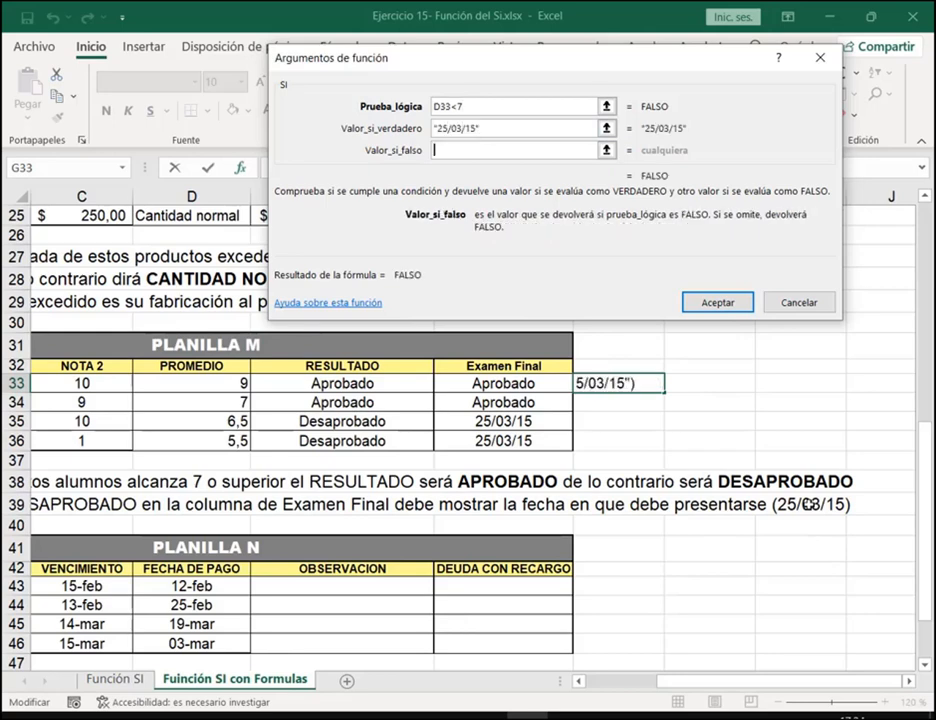
text("APro)
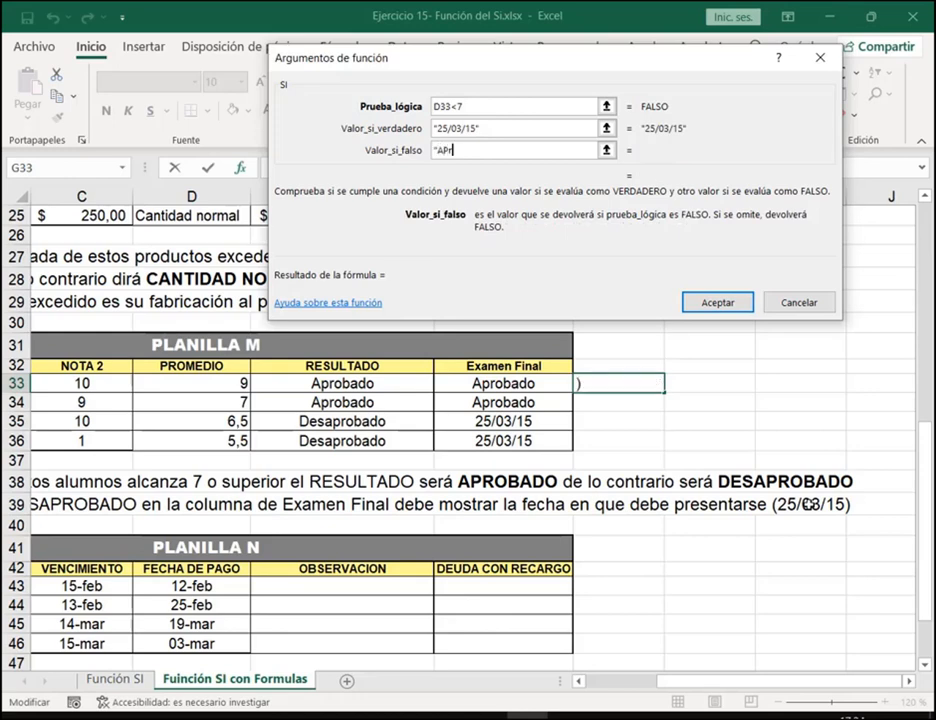
key(BackSpace)
key(BackSpace)
key(BackSpace)
text(probado")
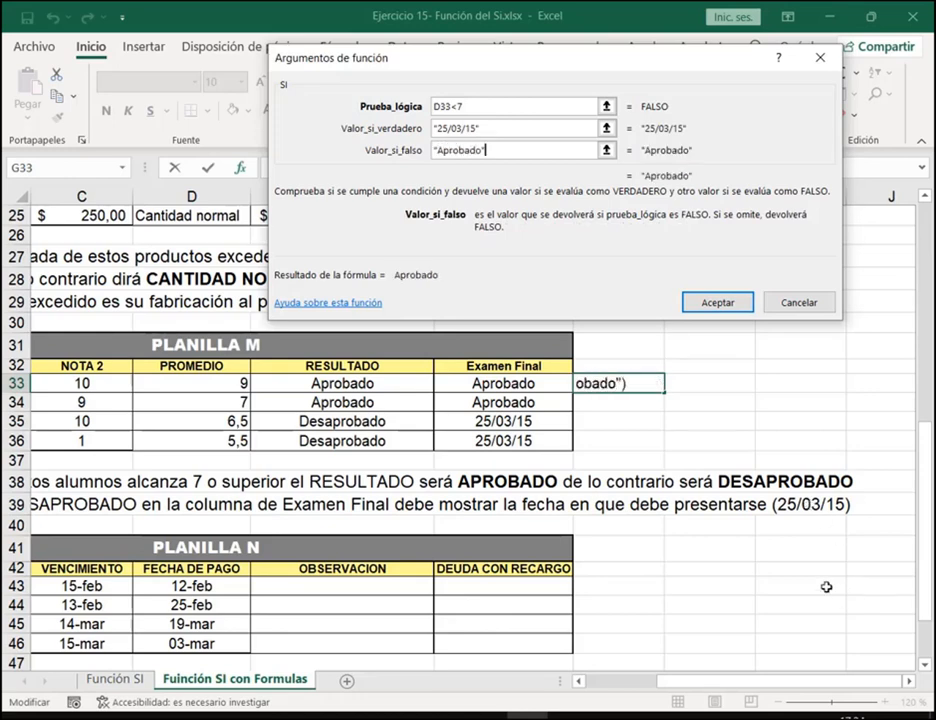
click(717, 302)
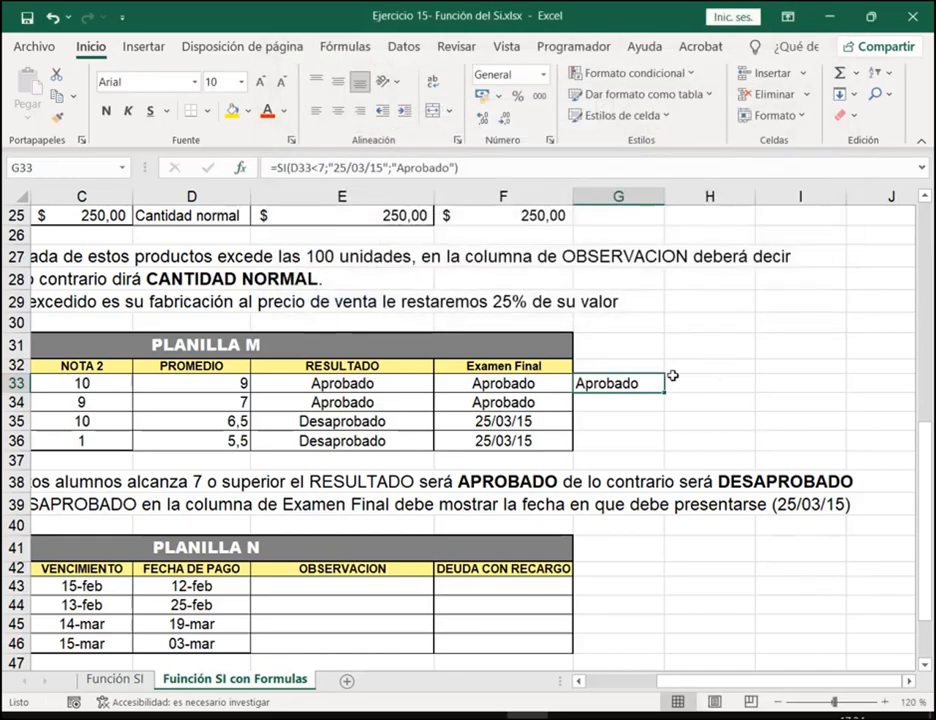
double_click(666, 391)
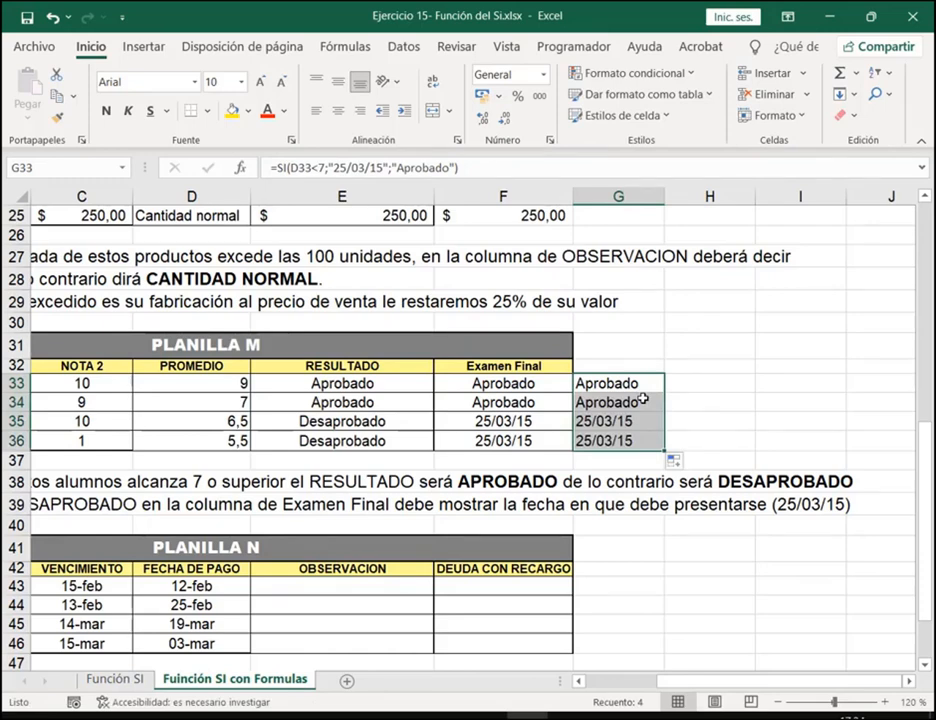
Try the date without quotation marks as the true value of the G33 SI formula and fill it down to G36
double_click(622, 386)
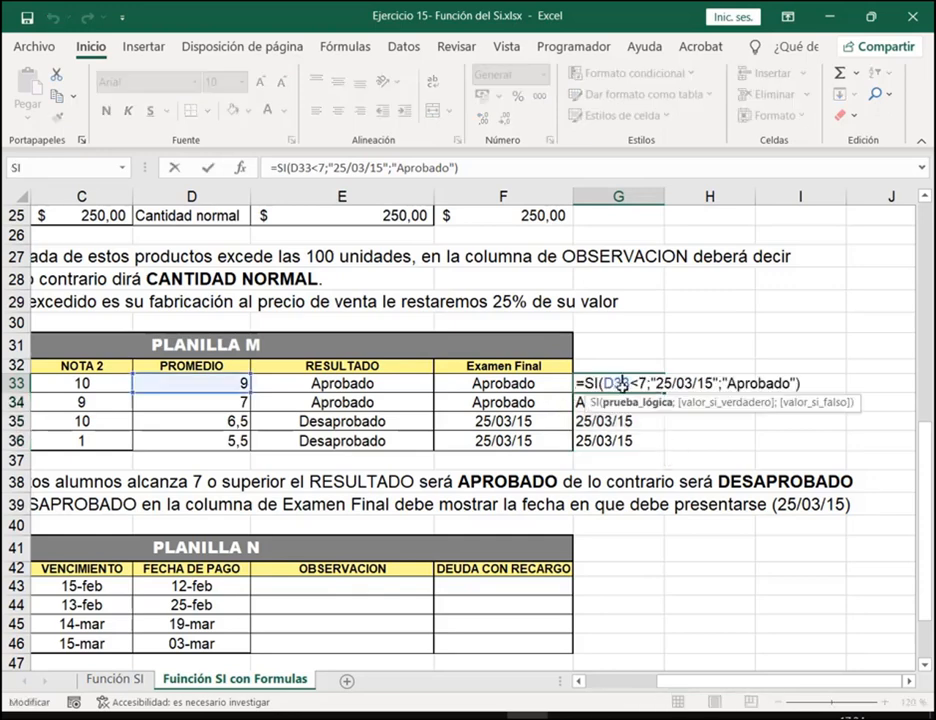
click(657, 384)
key(BackSpace)
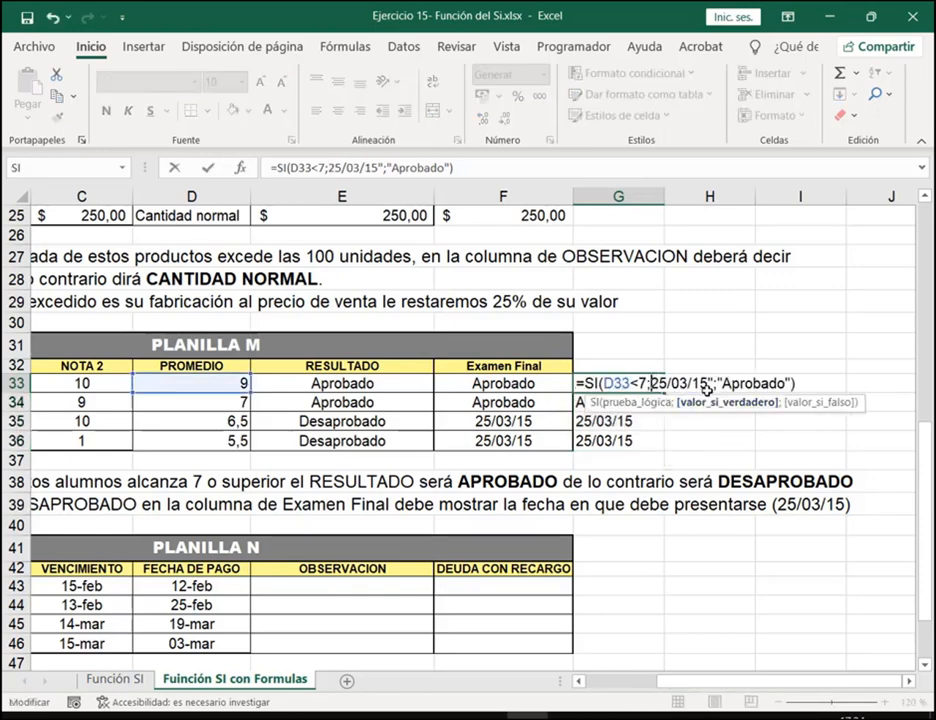
text(")
key(Return)
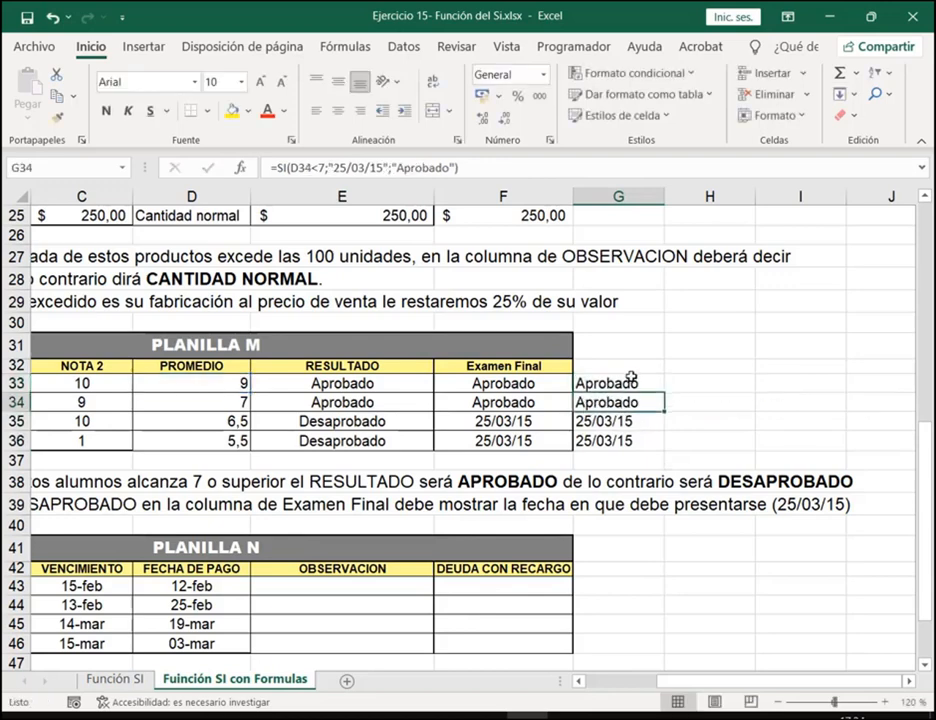
click(631, 377)
drag(660, 397, 656, 450)
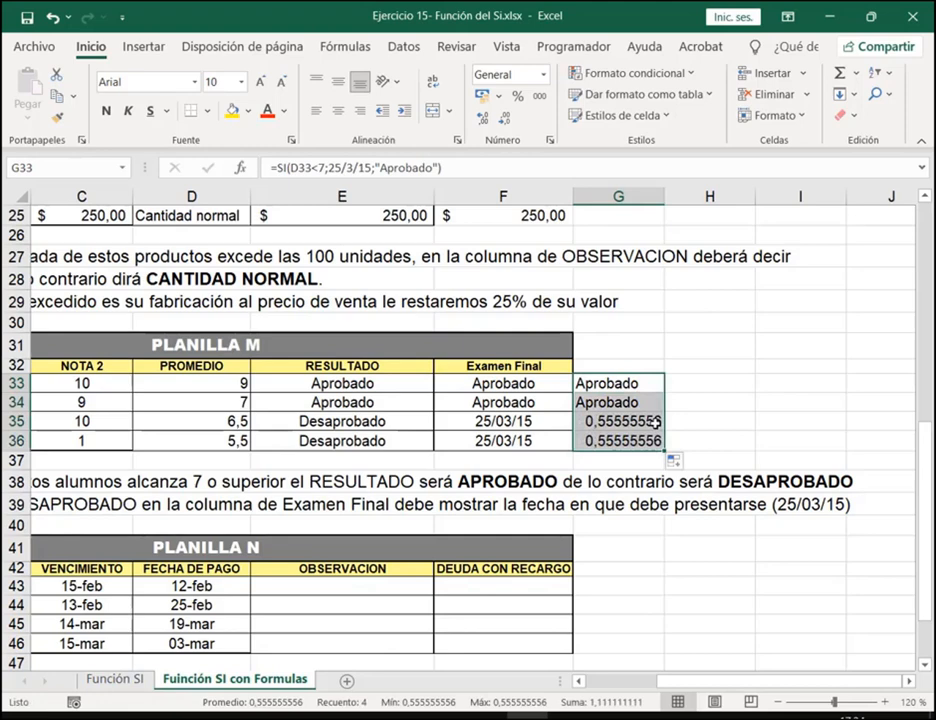
click(646, 427)
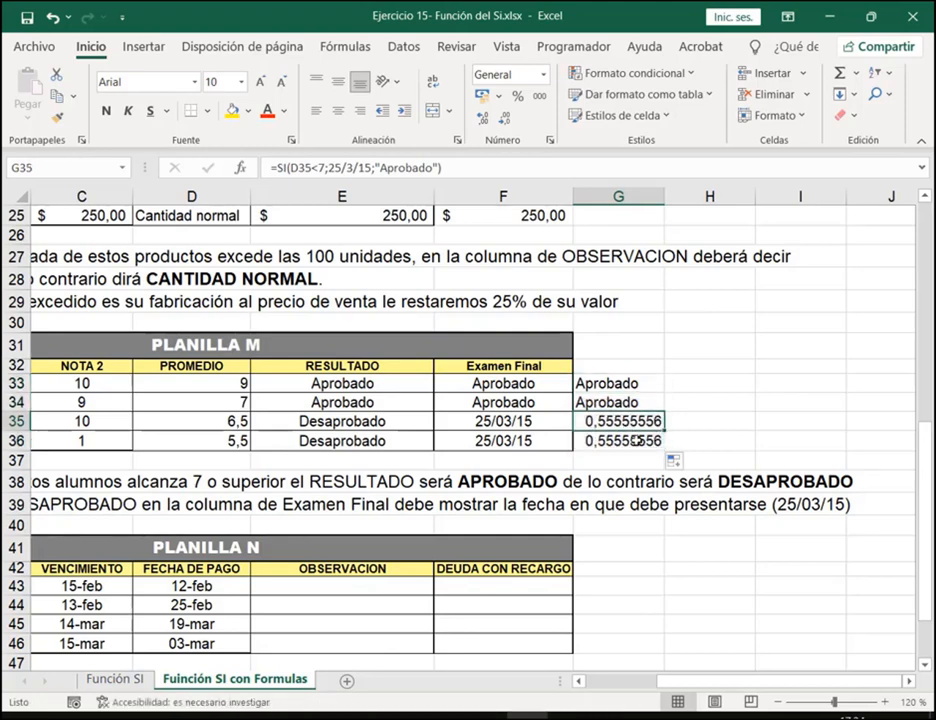
click(636, 440)
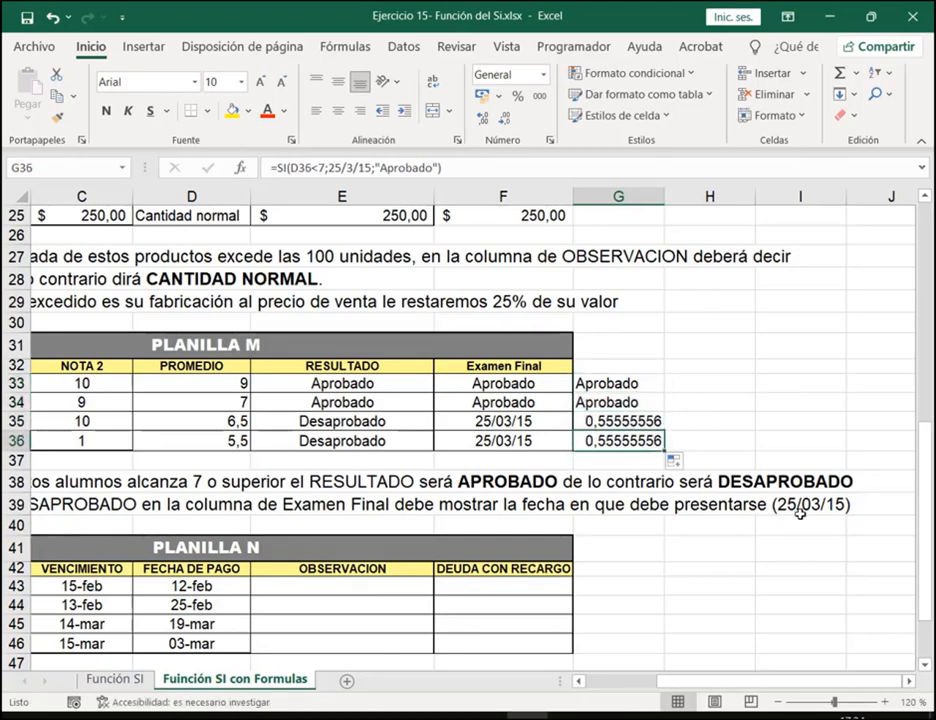
drag(772, 494, 854, 512)
mouse_move(795, 547)
mouse_down()
mouse_move(796, 515)
mouse_move(824, 507)
mouse_up()
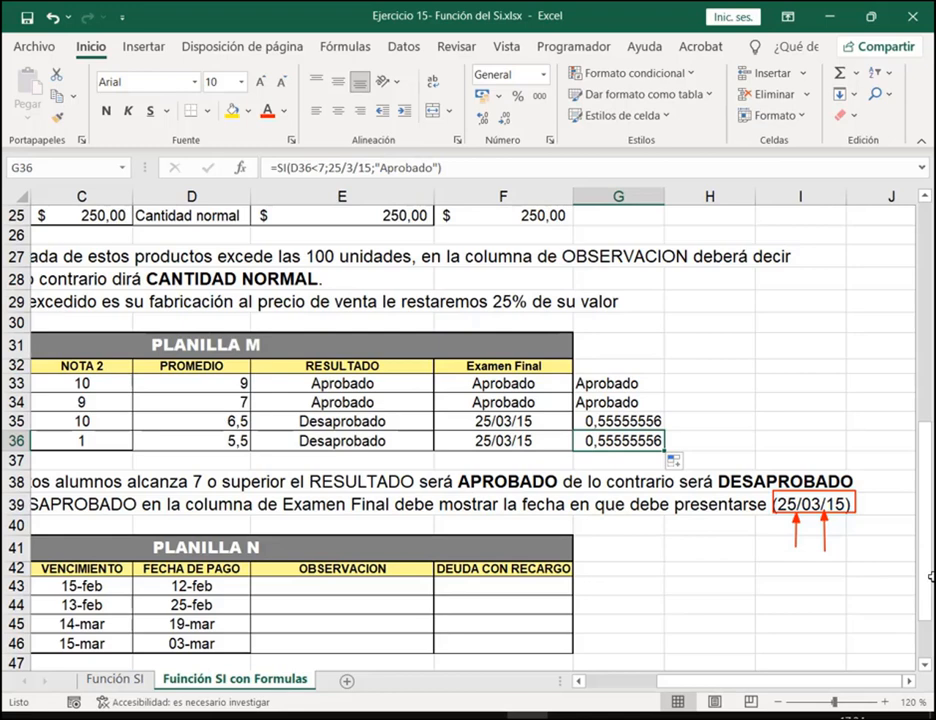
Clear G34:G36, put the date in the G33 SI formula back in quotation marks as "25/3/15", and fill it down to G36
drag(639, 409, 630, 440)
key(Delete)
double_click(630, 383)
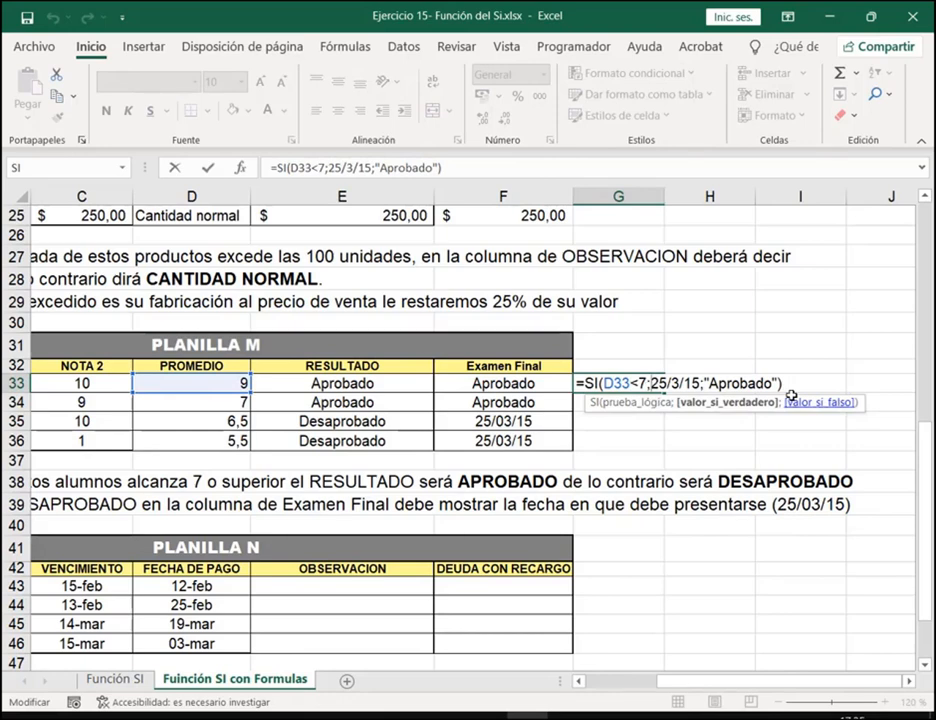
text(")
key(Right)
key(Right)
key(Right)
key(Right)
key(Right)
key(Right)
key(Right)
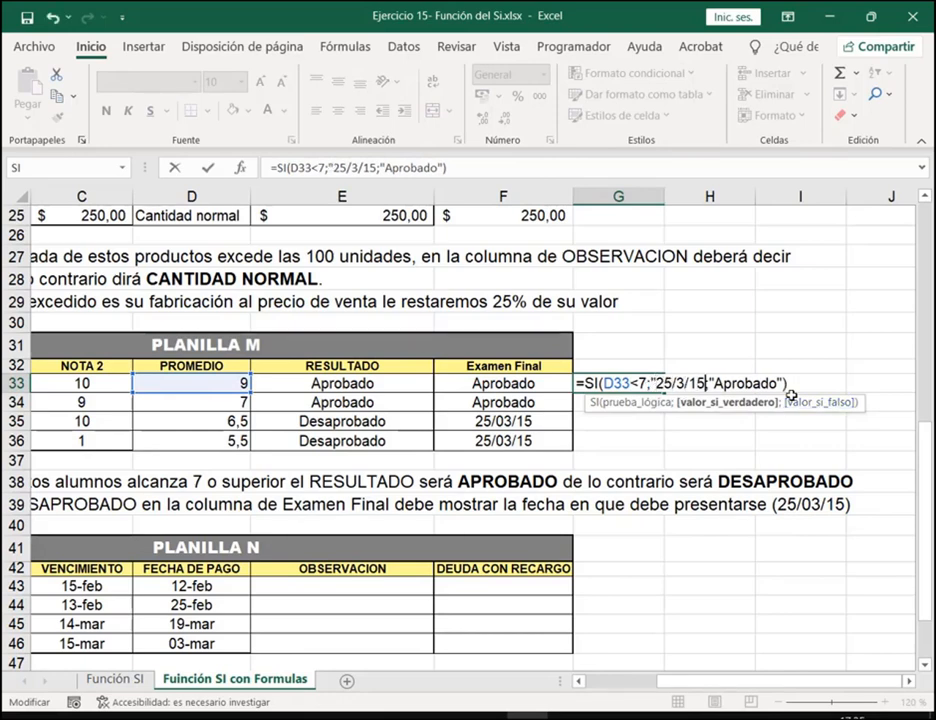
text(")
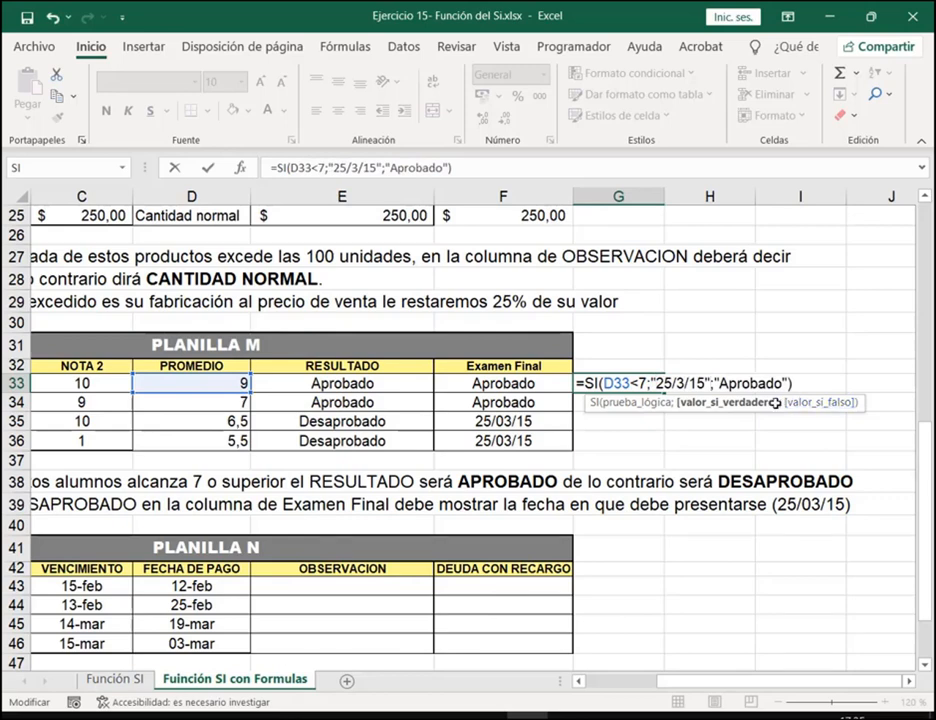
key(Return)
click(664, 386)
drag(665, 388, 660, 441)
Review the quoted date argument in the SI formulas of G36 and G33
double_click(632, 440)
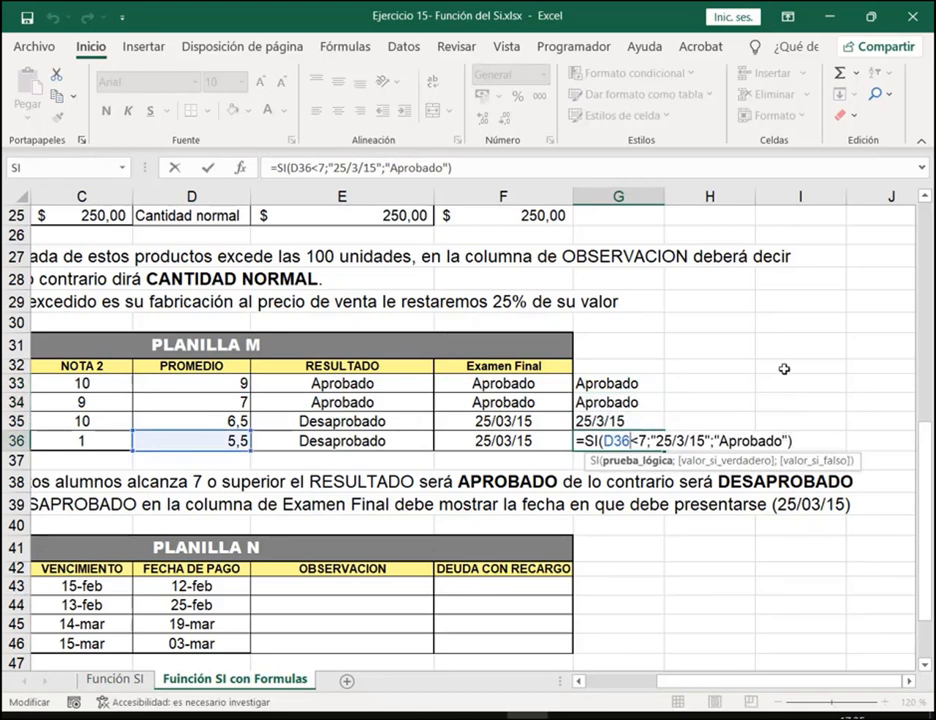
click(707, 440)
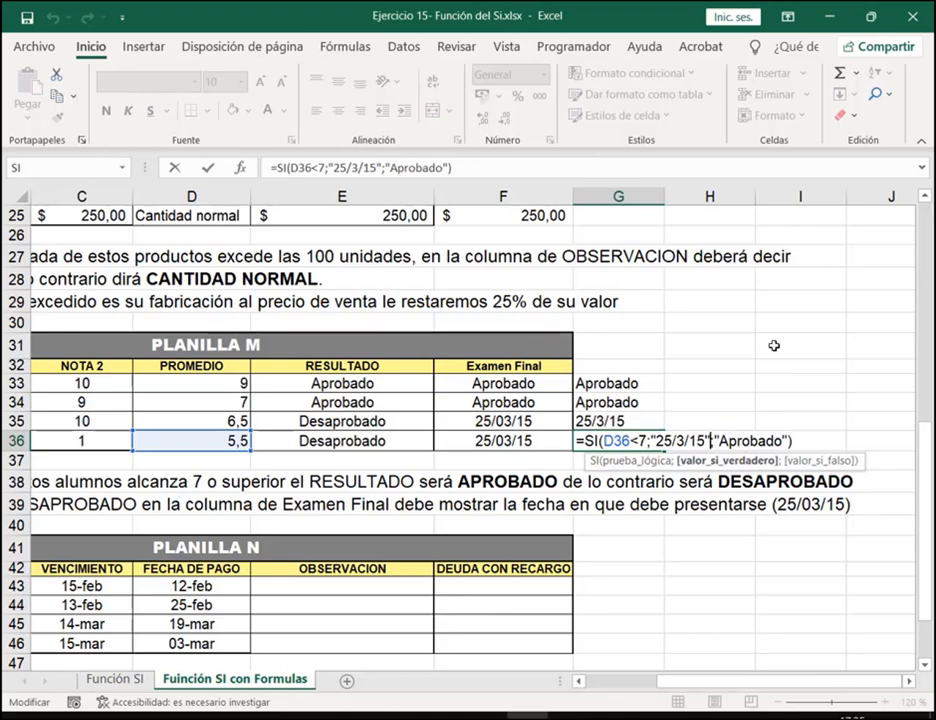
key(ctrl+Return)
click(634, 384)
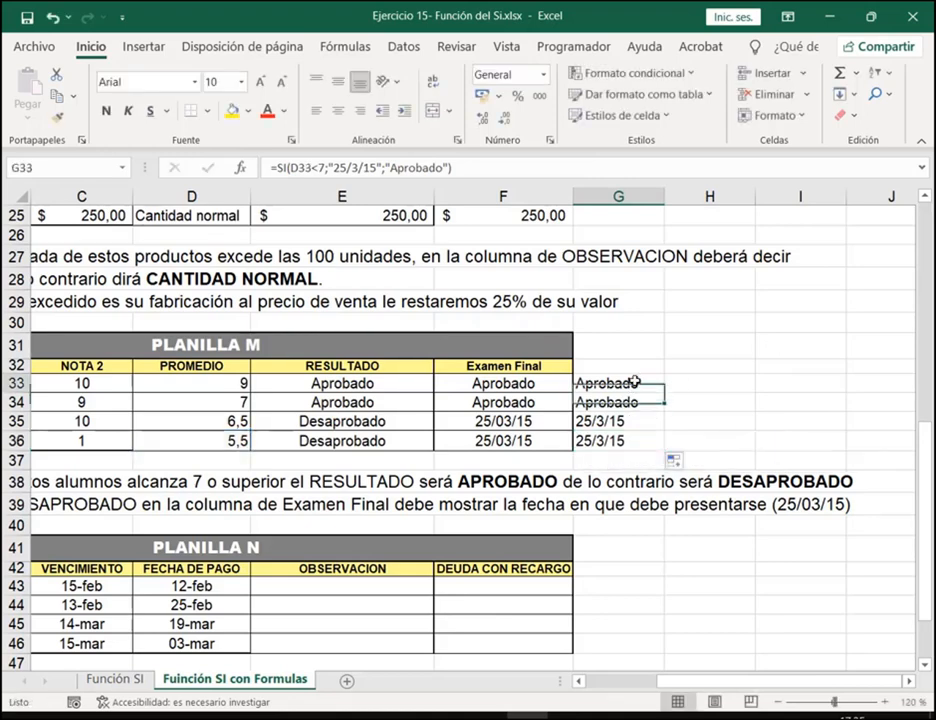
double_click(652, 383)
click(706, 383)
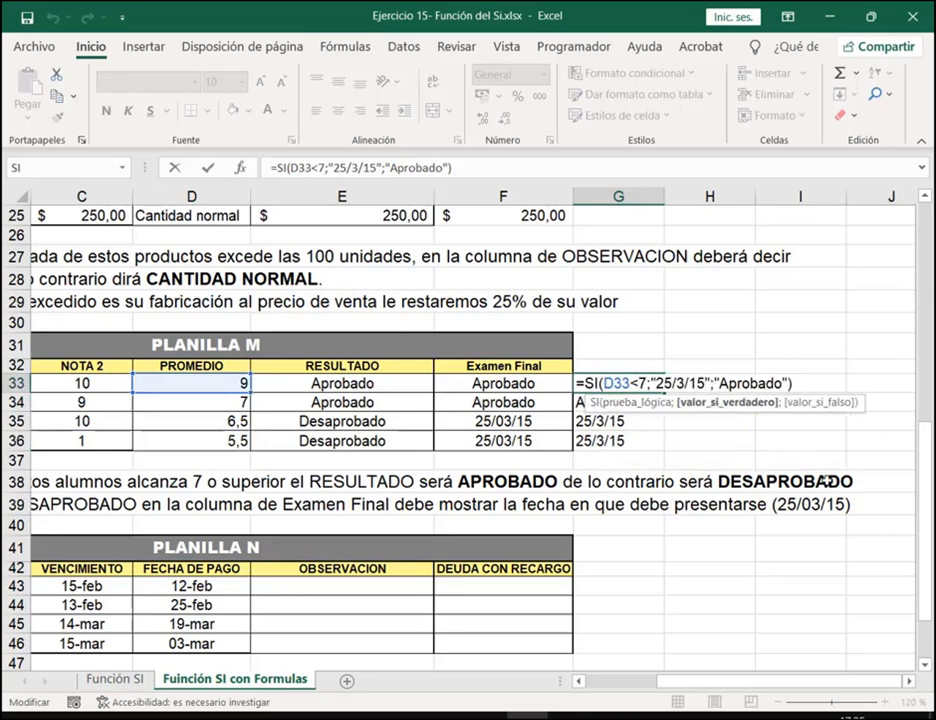
click(793, 383)
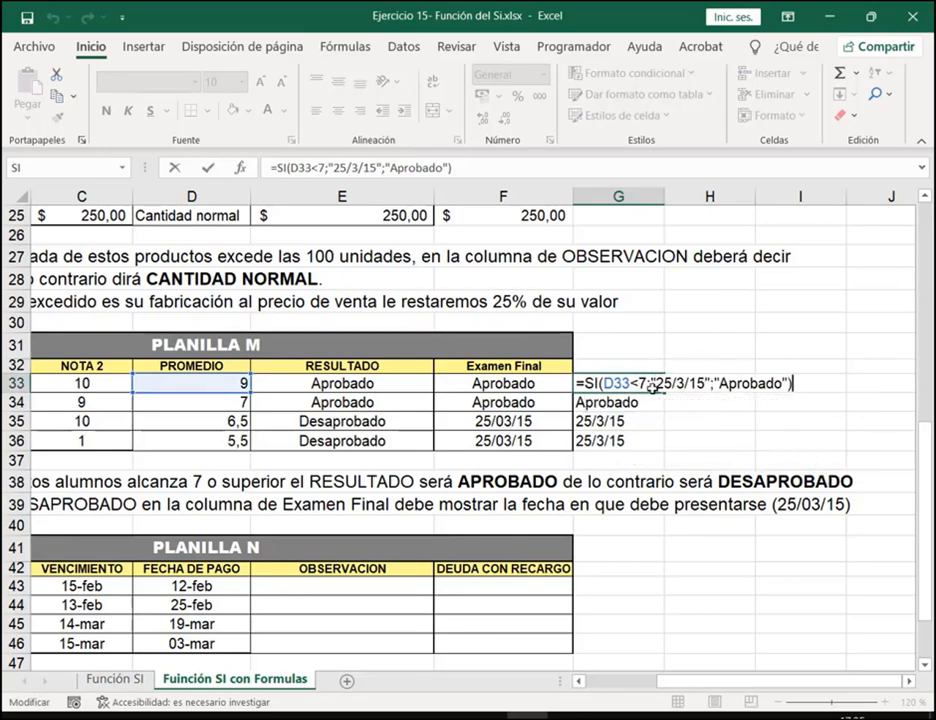
drag(654, 383, 710, 383)
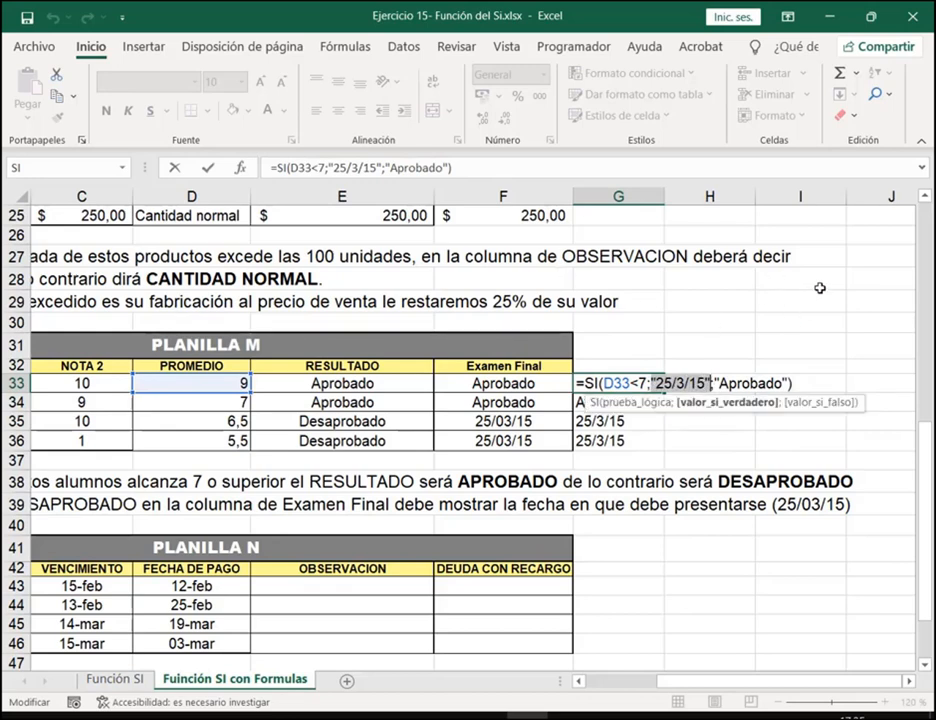
key(ctrl+Return)
Set the G33 SI function's true value to FECHA(2015;03;25) and fill the formula down to G36
click(240, 168)
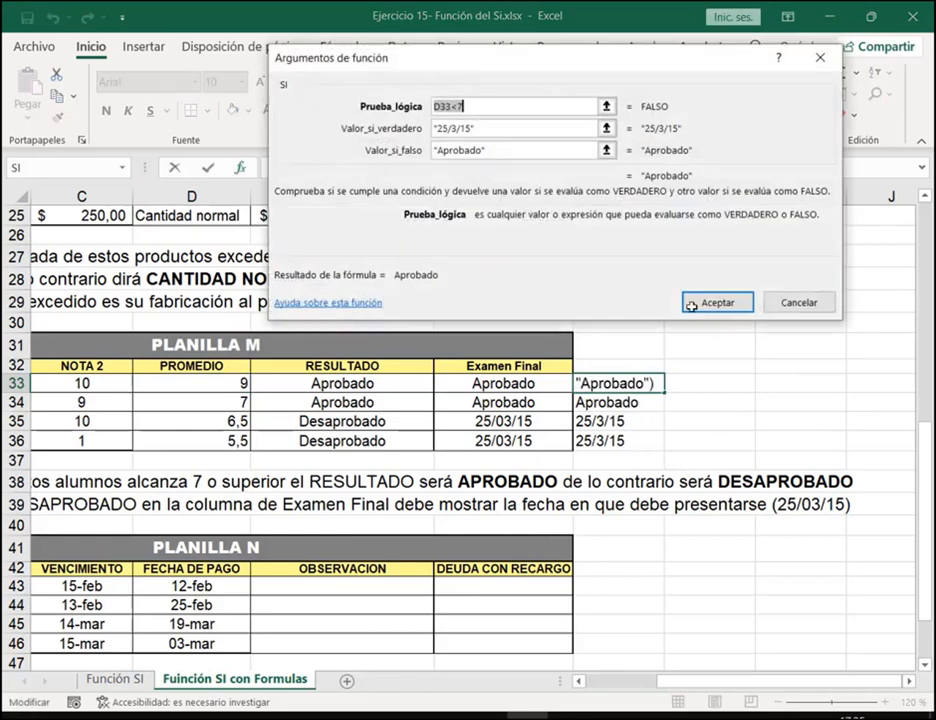
drag(487, 135, 382, 125)
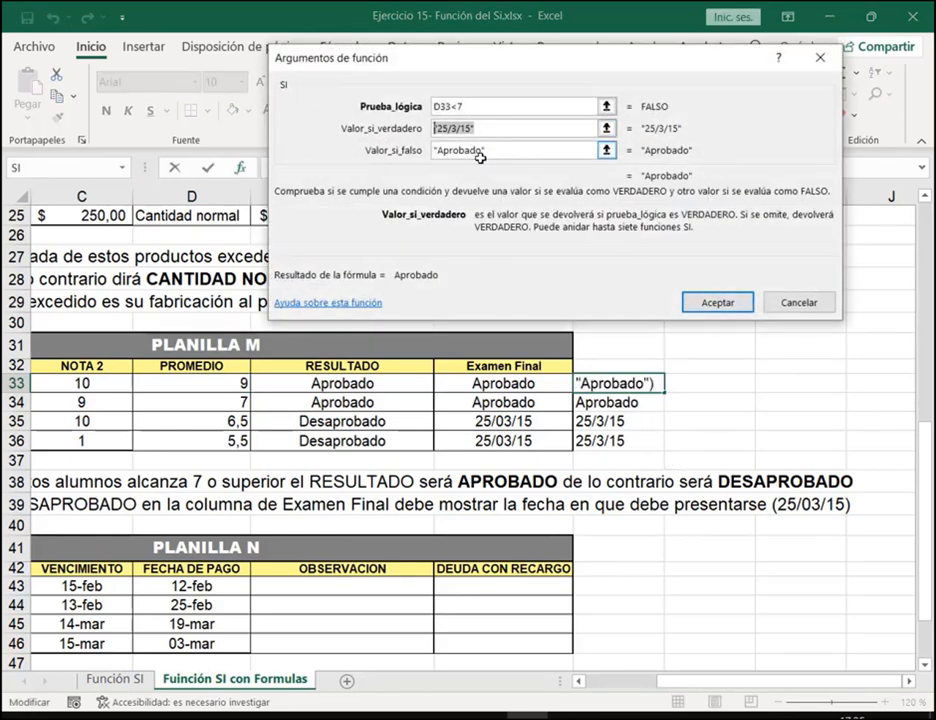
text(fech)
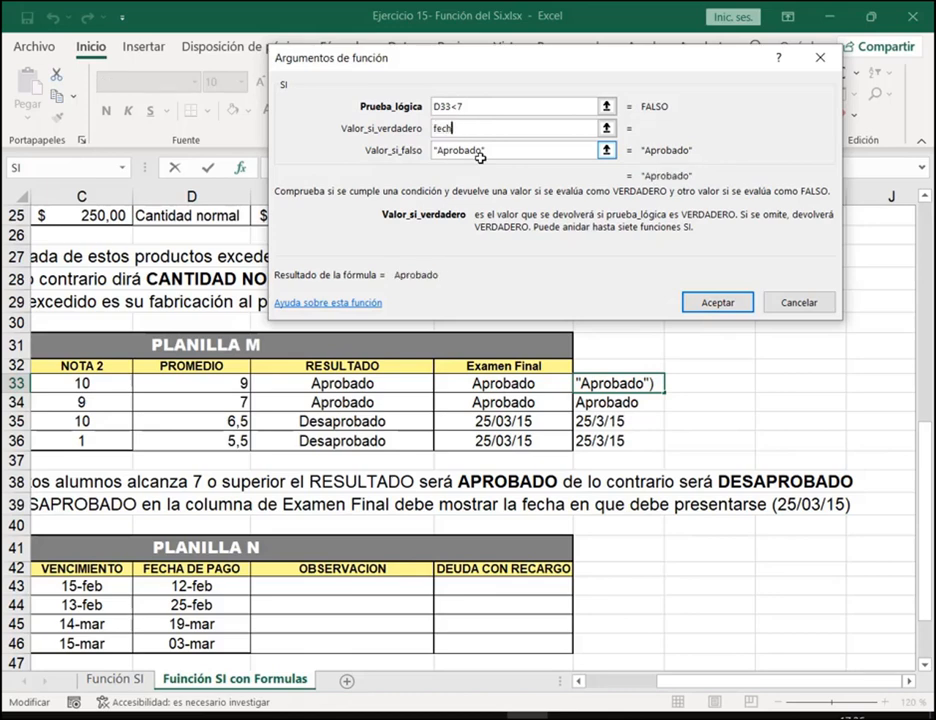
key(BackSpace)
key(BackSpace)
key(BackSpace)
key(BackSpace)
text(FECHA()
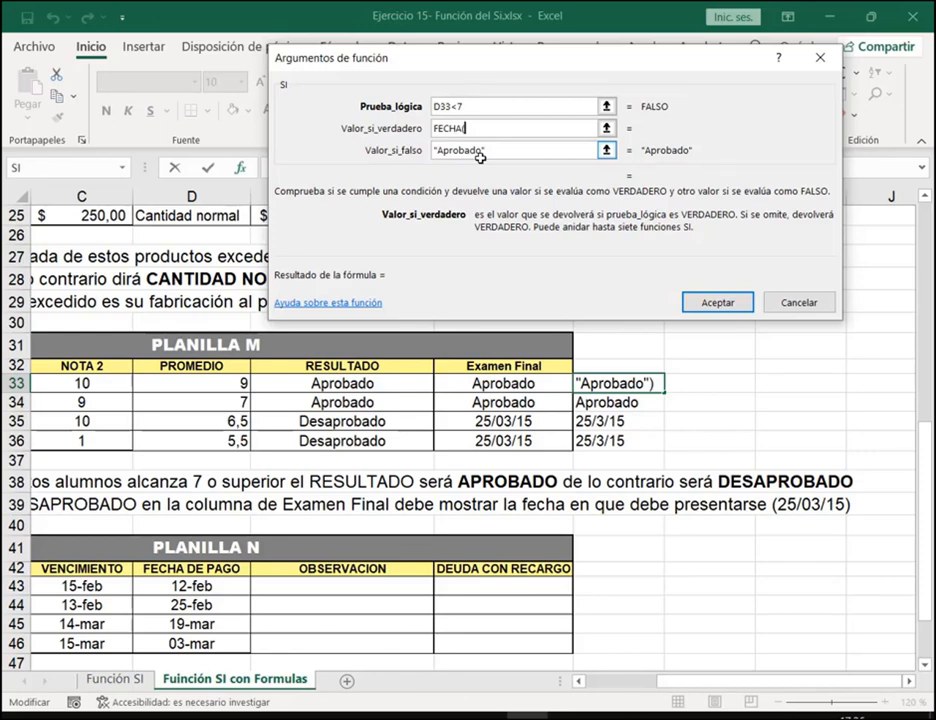
text(2015;03;25))
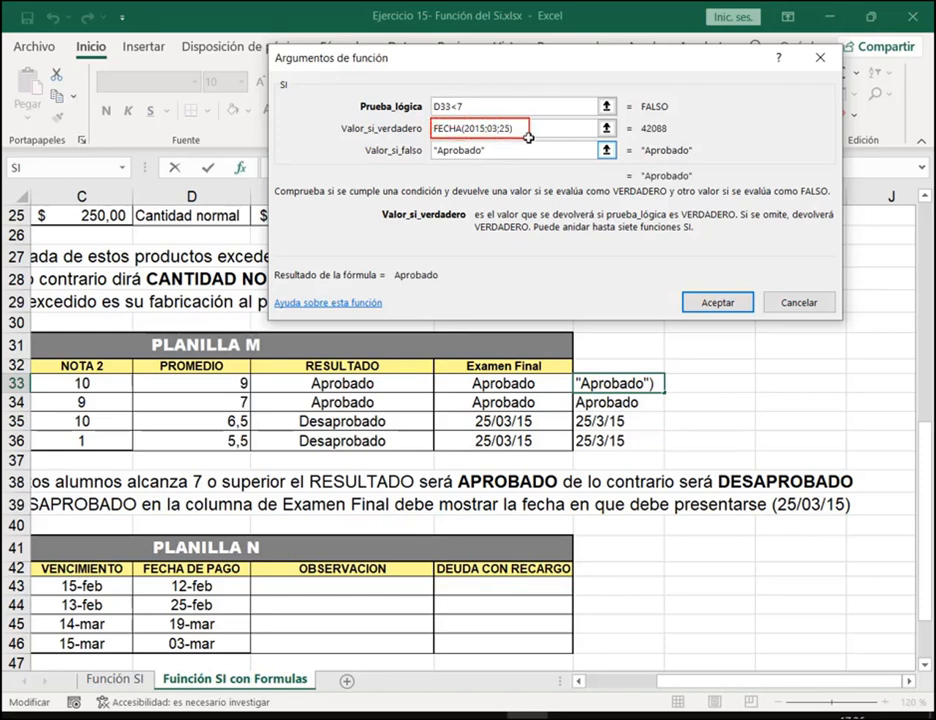
click(722, 302)
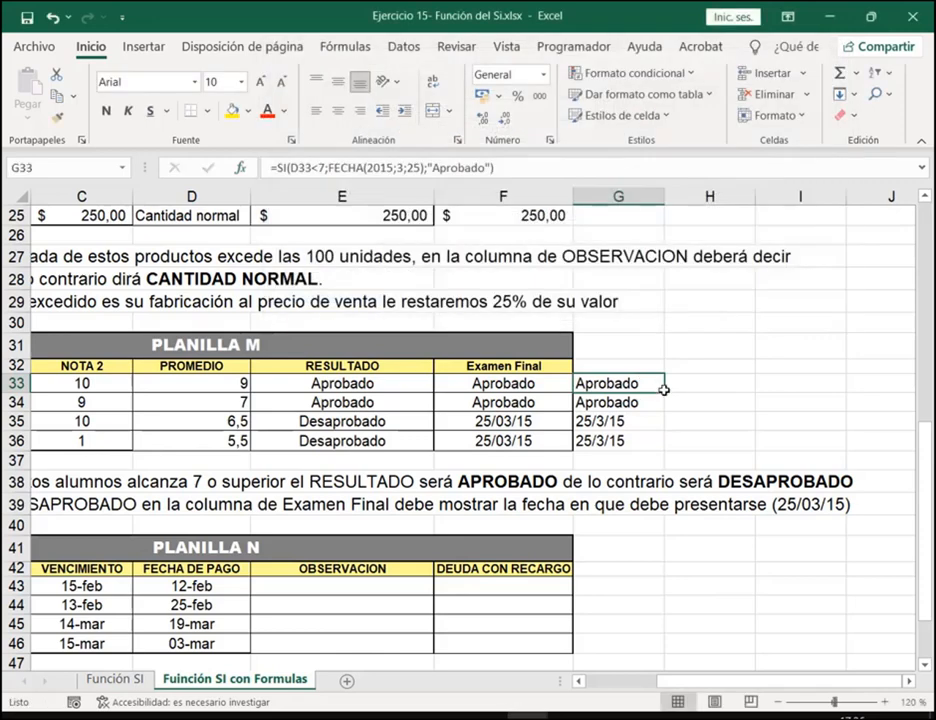
drag(664, 389, 660, 441)
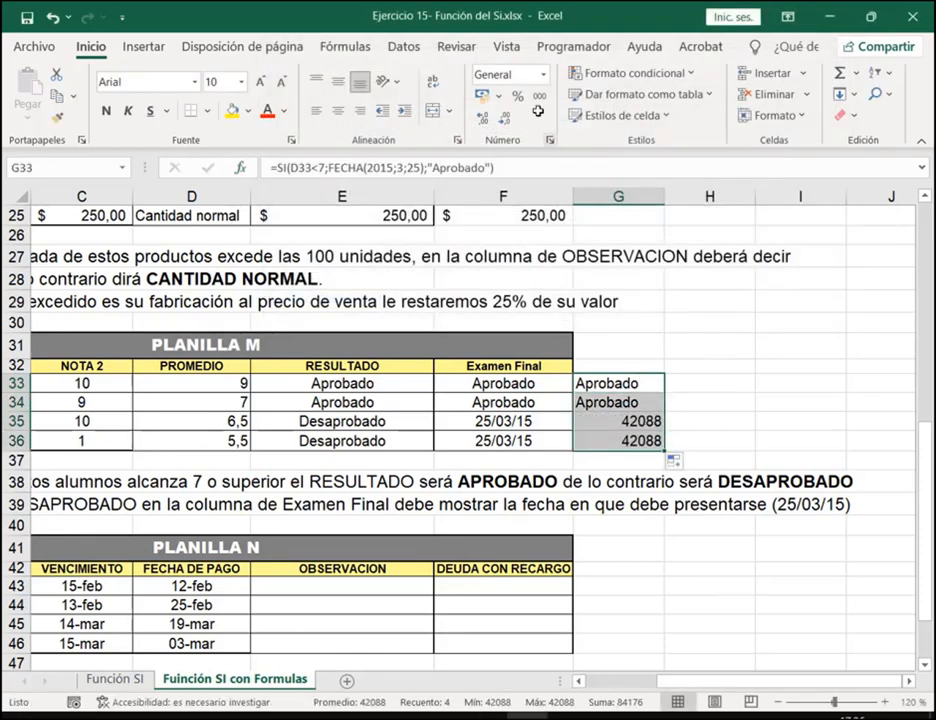
Format G33:G36 as short date (Fecha corta)
click(543, 74)
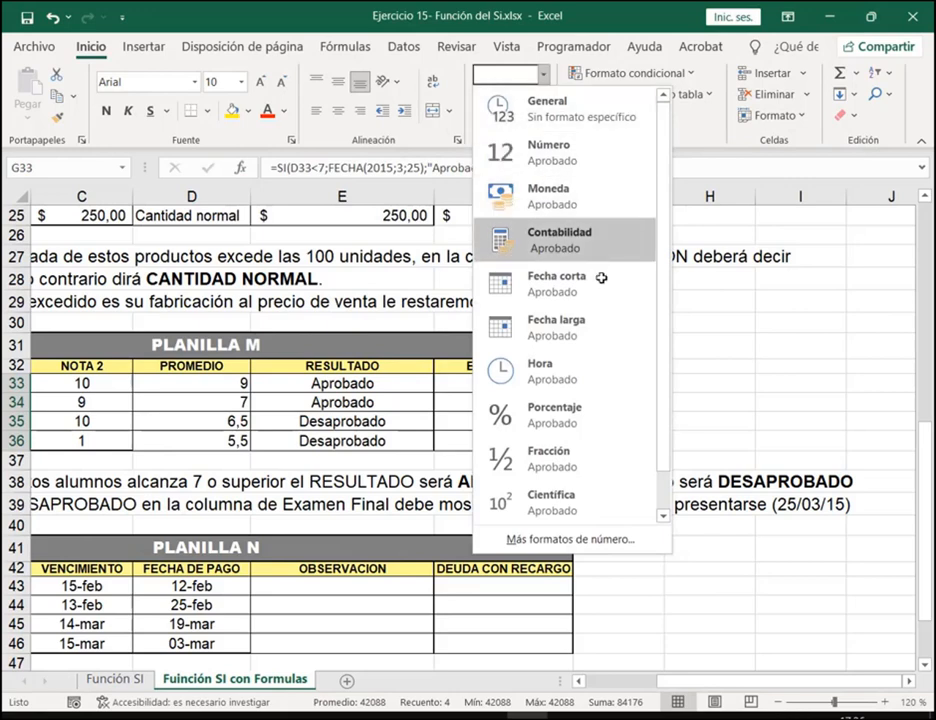
click(773, 384)
drag(631, 384, 637, 445)
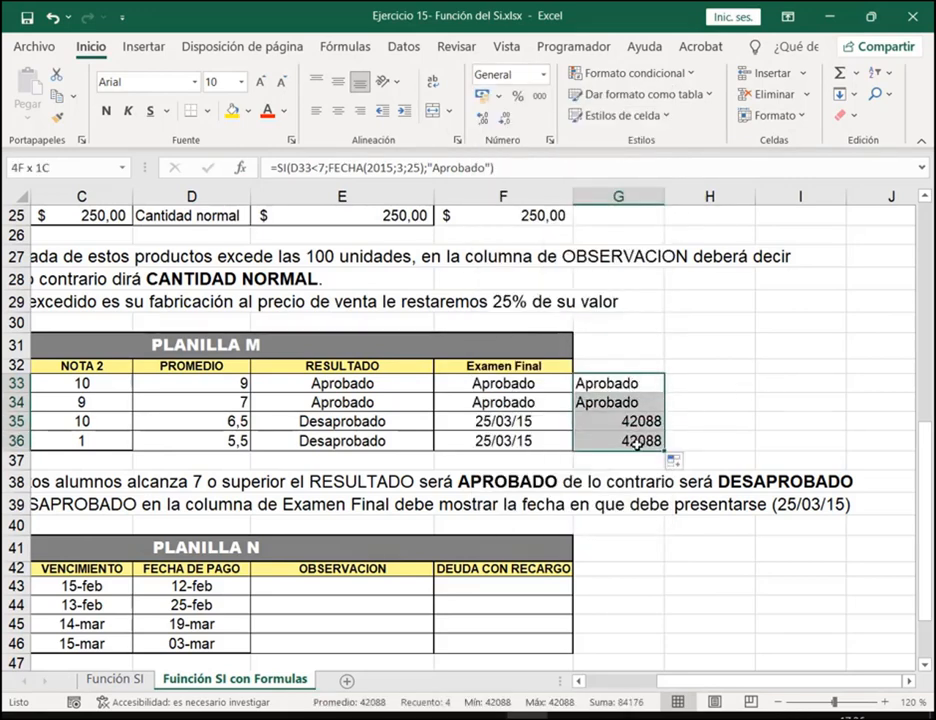
click(543, 74)
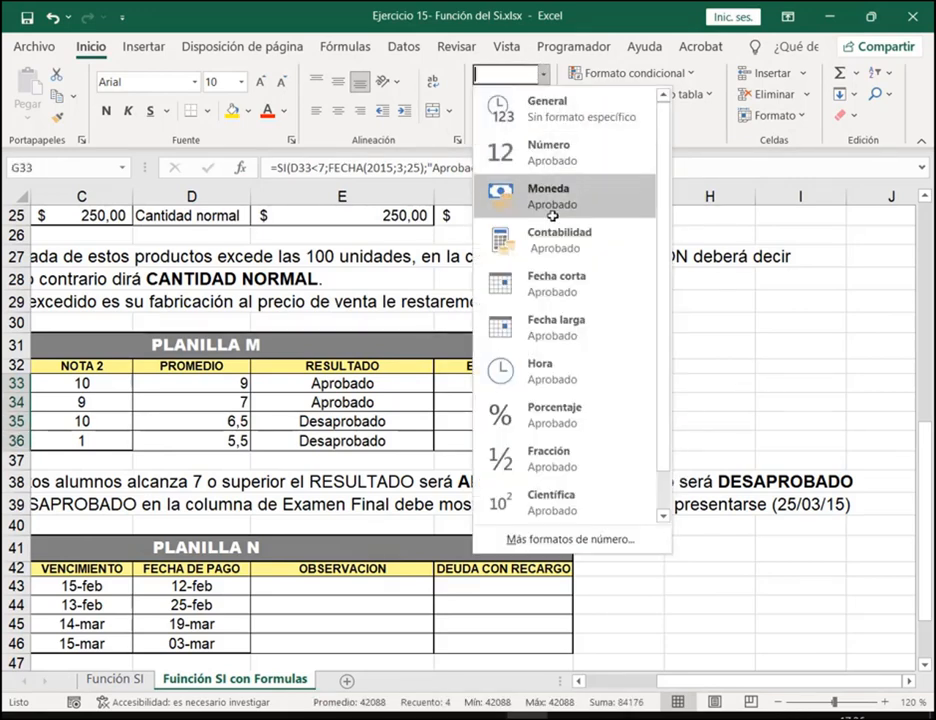
click(558, 286)
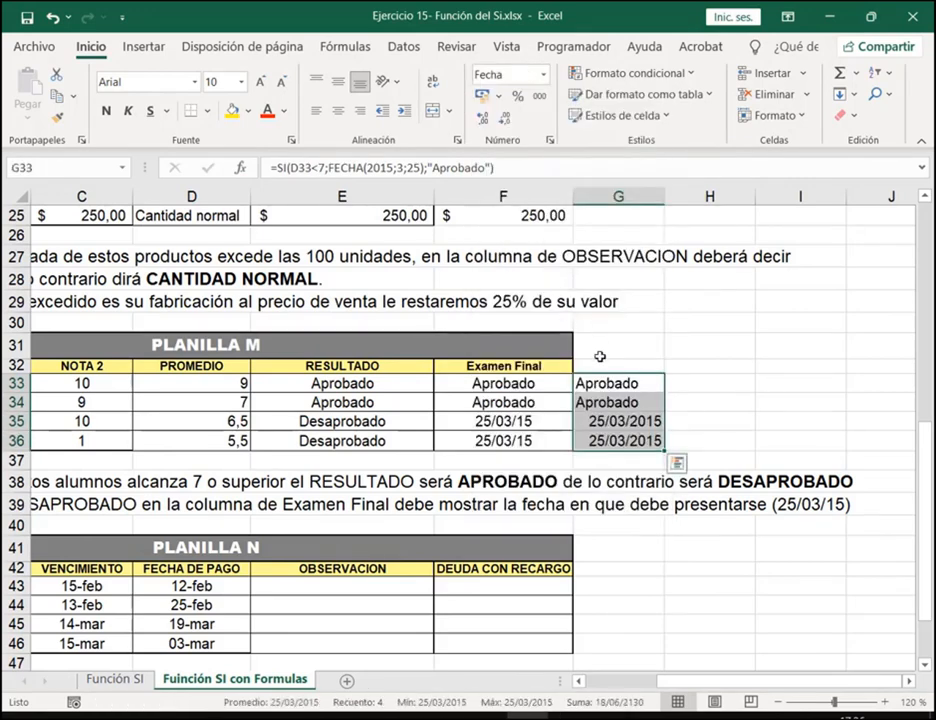
Examine the FECHA argument in the G33 formula against the exam date given in the Planilla M instructions
click(590, 421)
double_click(619, 384)
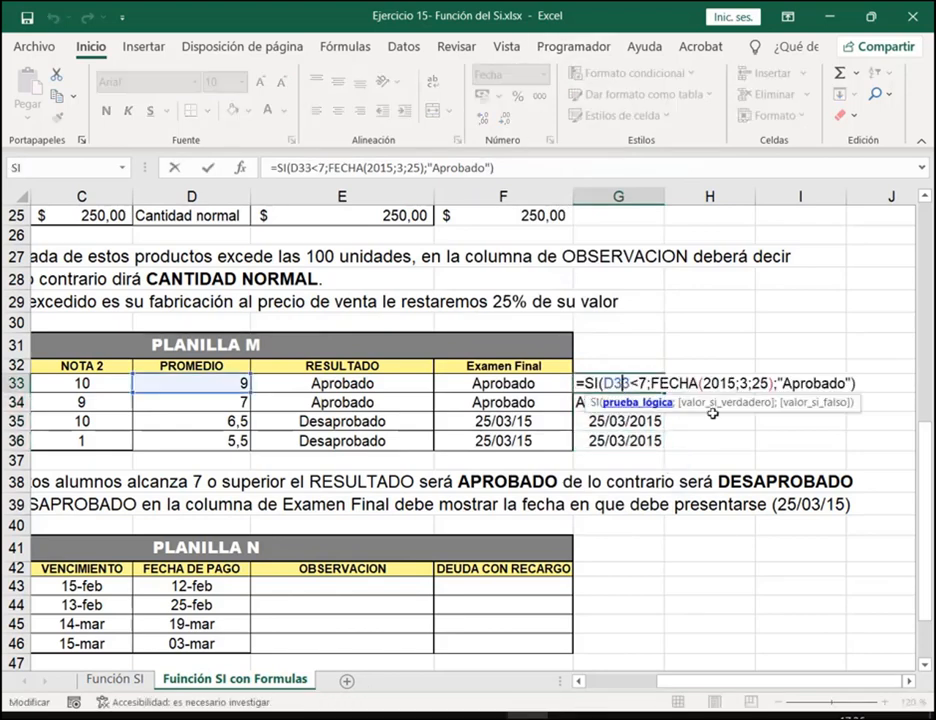
drag(652, 383, 776, 378)
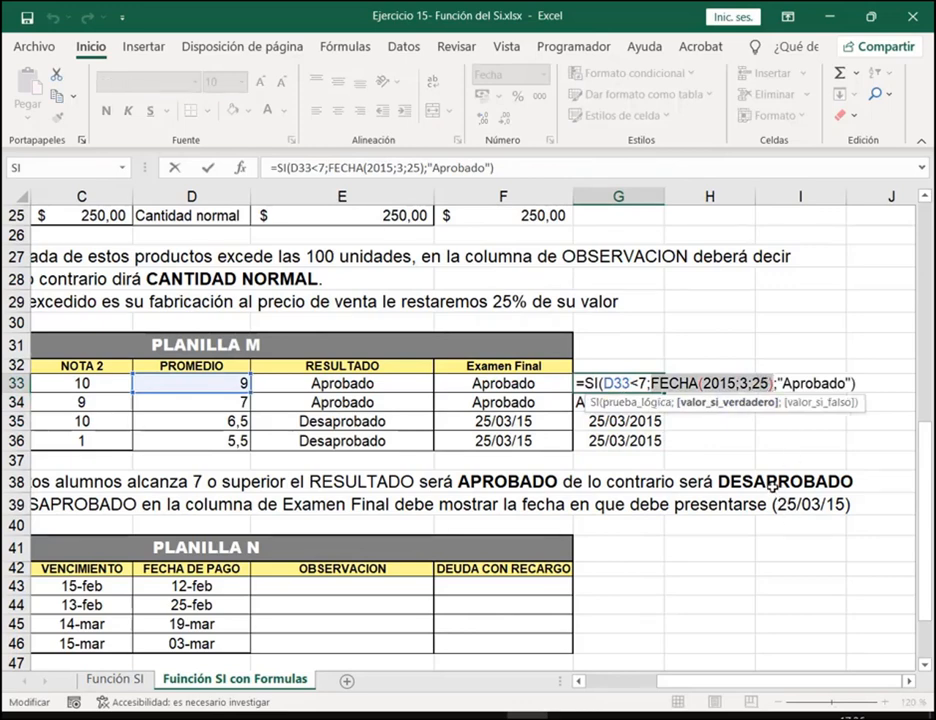
mouse_move(772, 487)
mouse_down()
mouse_move(834, 519)
mouse_move(857, 519)
mouse_up()
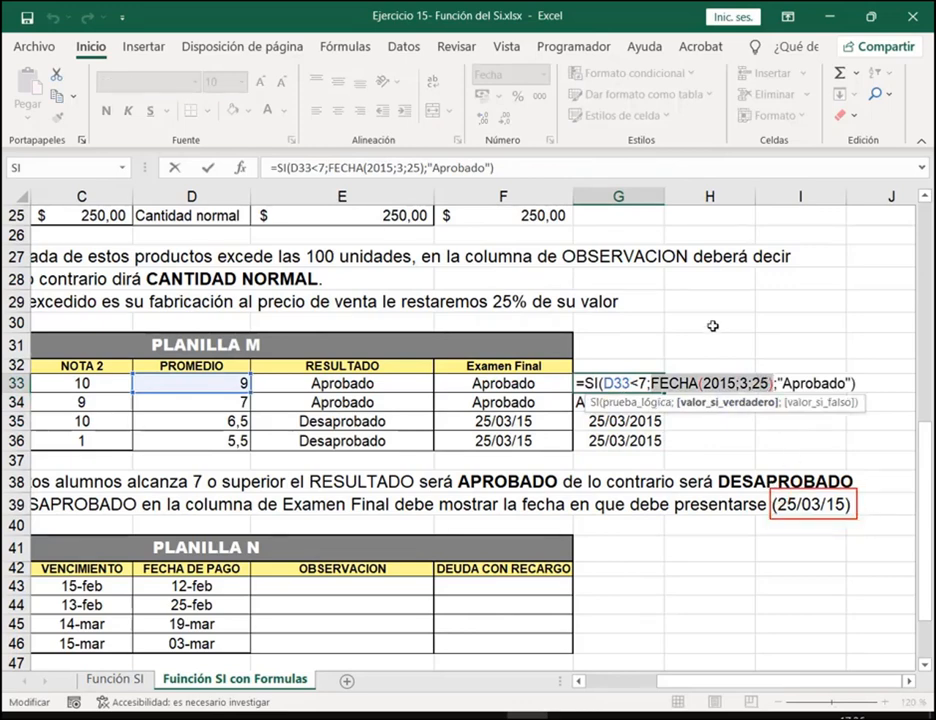
drag(714, 316, 714, 370)
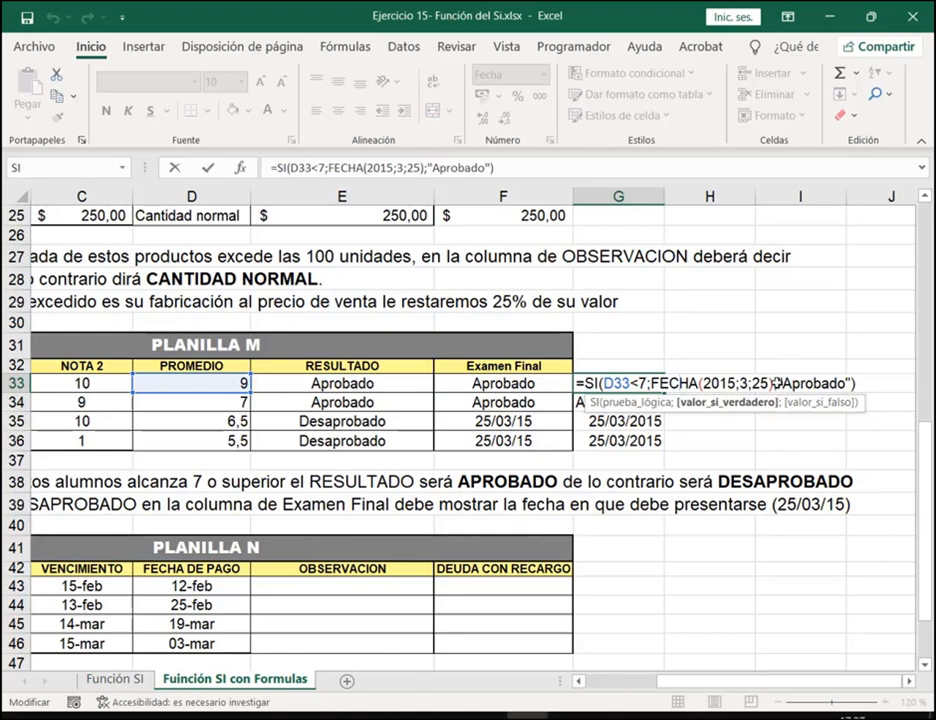
key(Return)
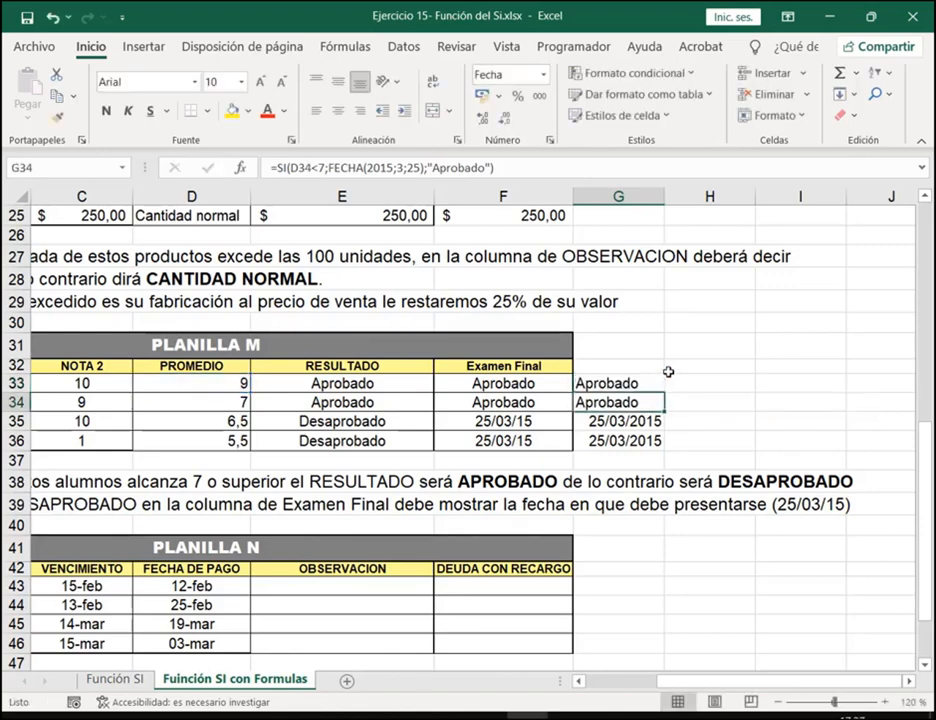
Compare the quoted date in F33's SI formula with the FECHA argument in G33's formula
click(654, 382)
double_click(548, 379)
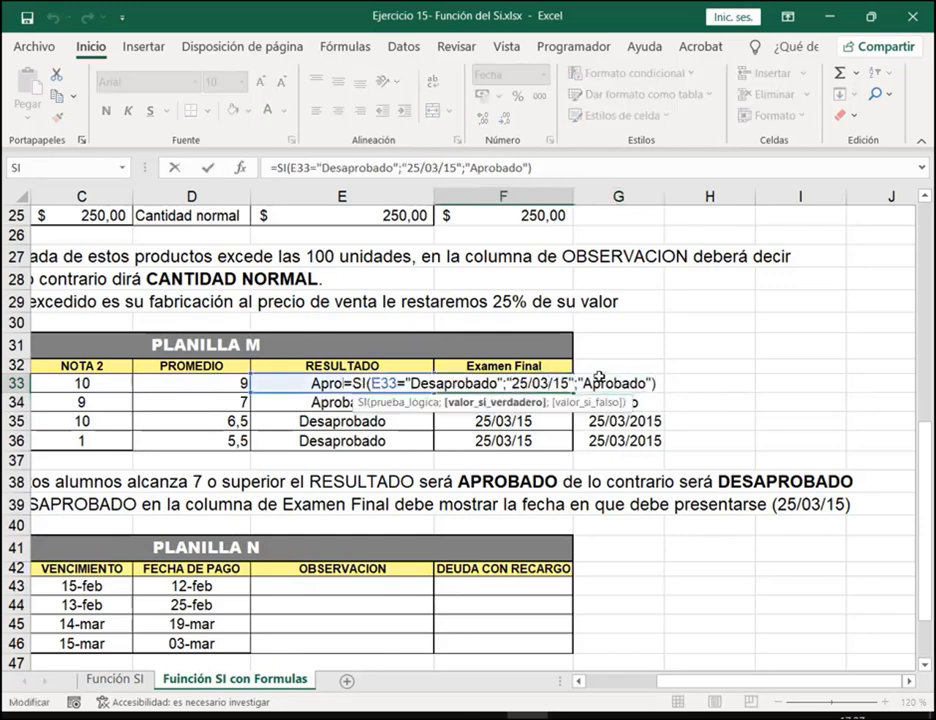
drag(571, 383, 507, 383)
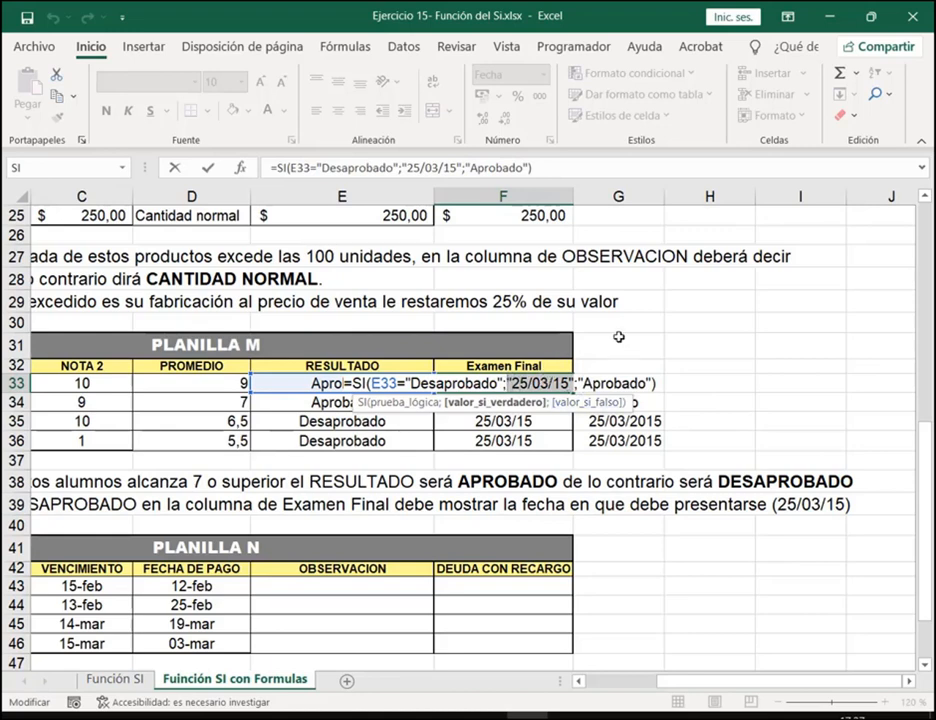
key(Escape)
click(630, 385)
double_click(638, 384)
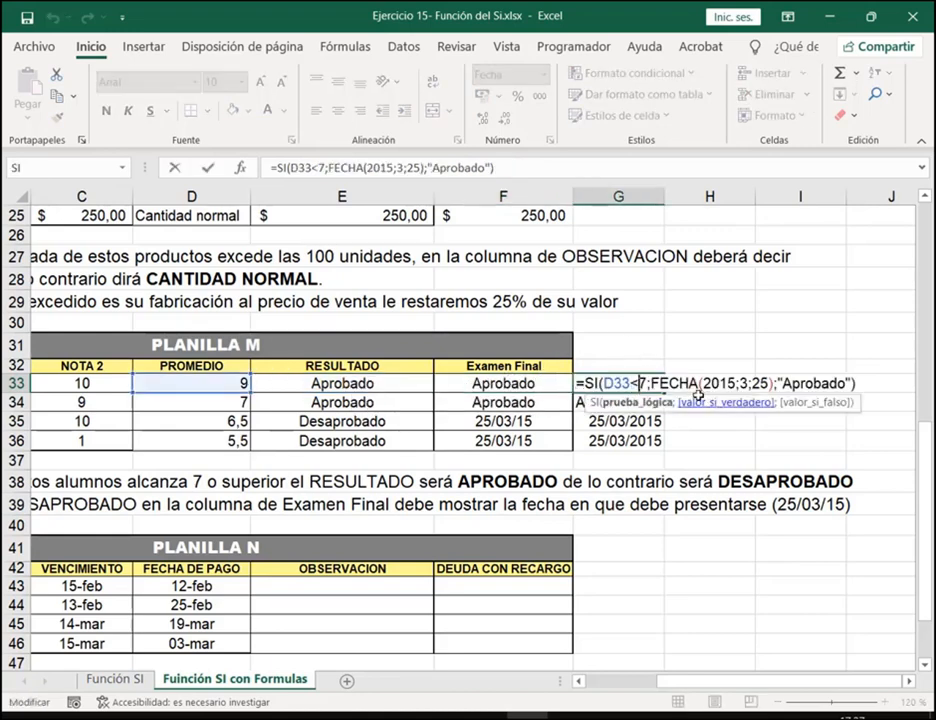
drag(654, 383, 731, 382)
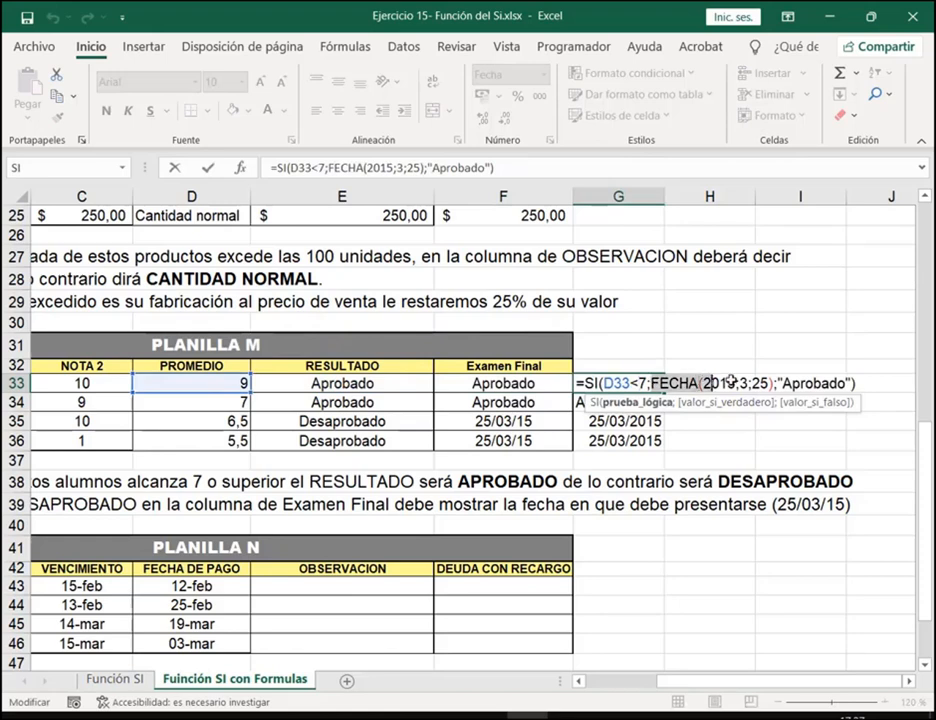
click(694, 383)
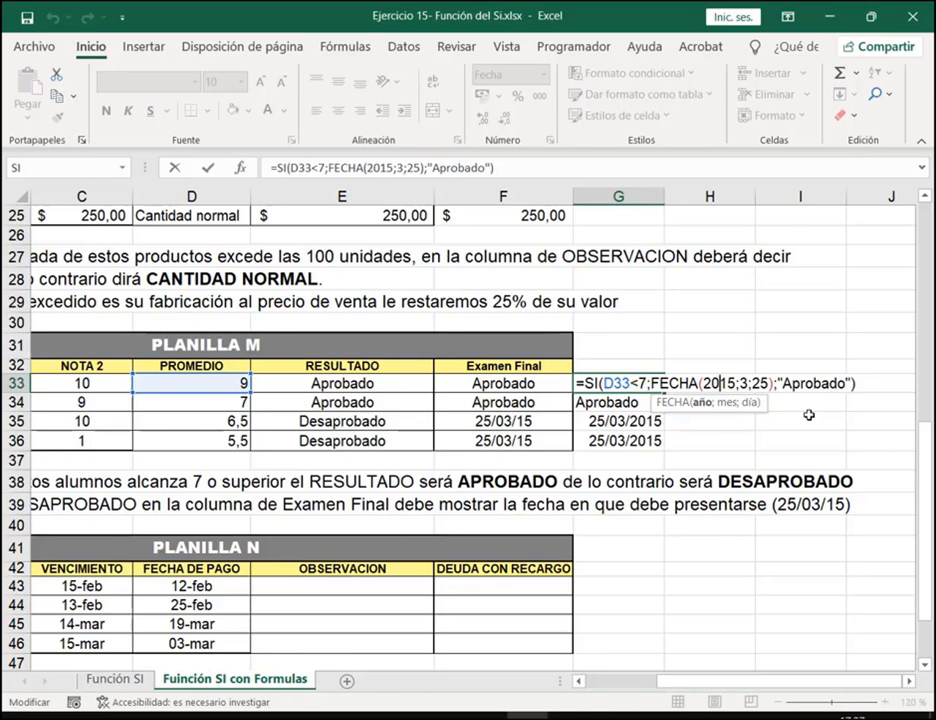
key(ctrl+Return)
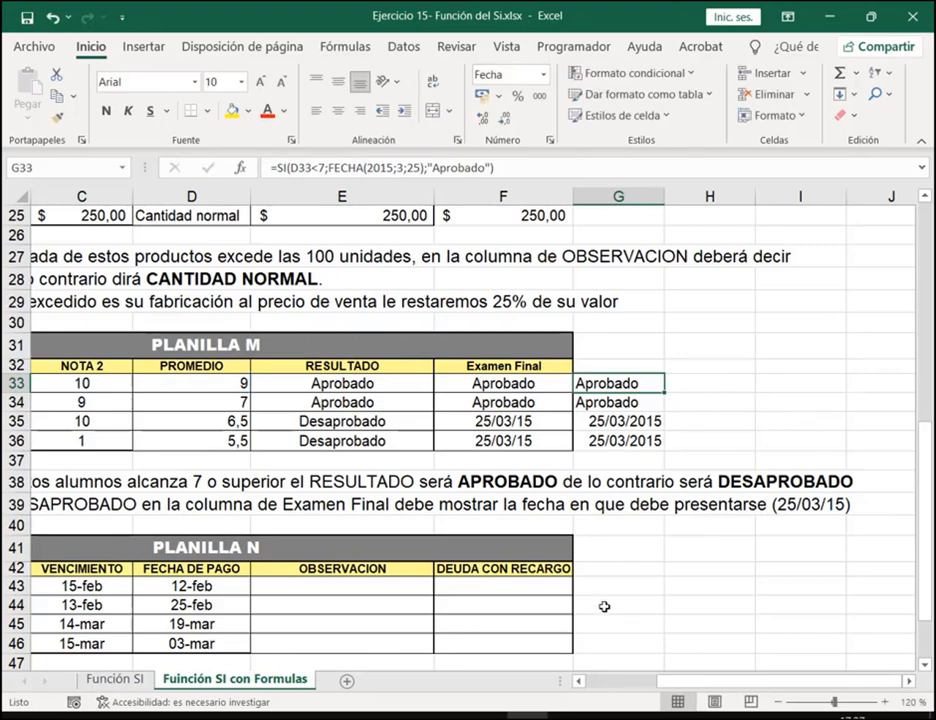
Examine Planilla N's instructions for "en mora" and "Pagado" alongside its FECHA DE PAGO and VENCIMIENTO columns
drag(683, 680, 585, 680)
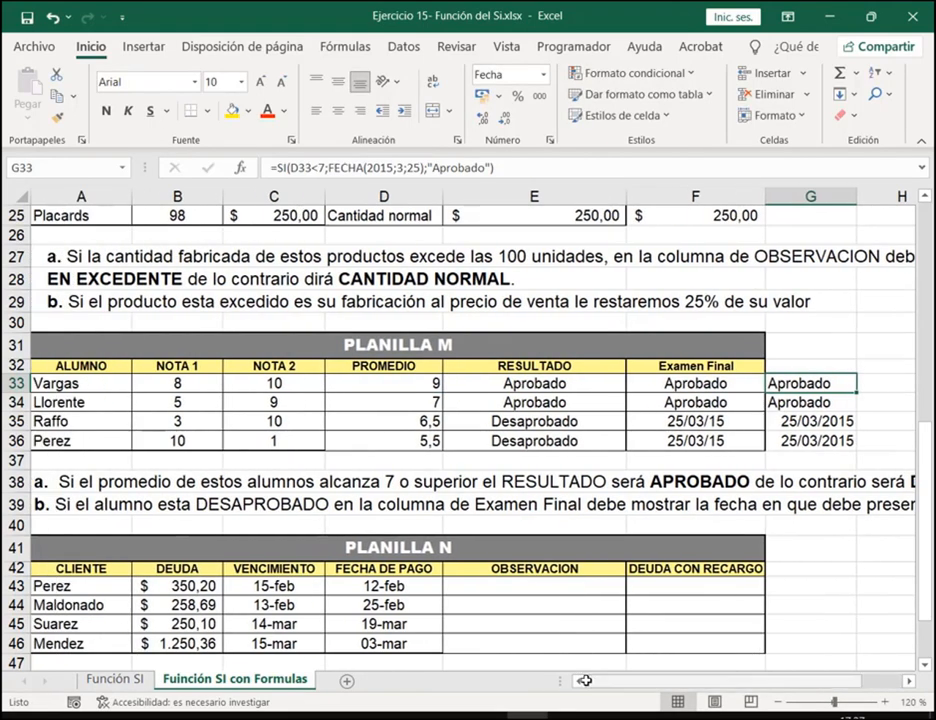
scroll(480, 500, down, 2)
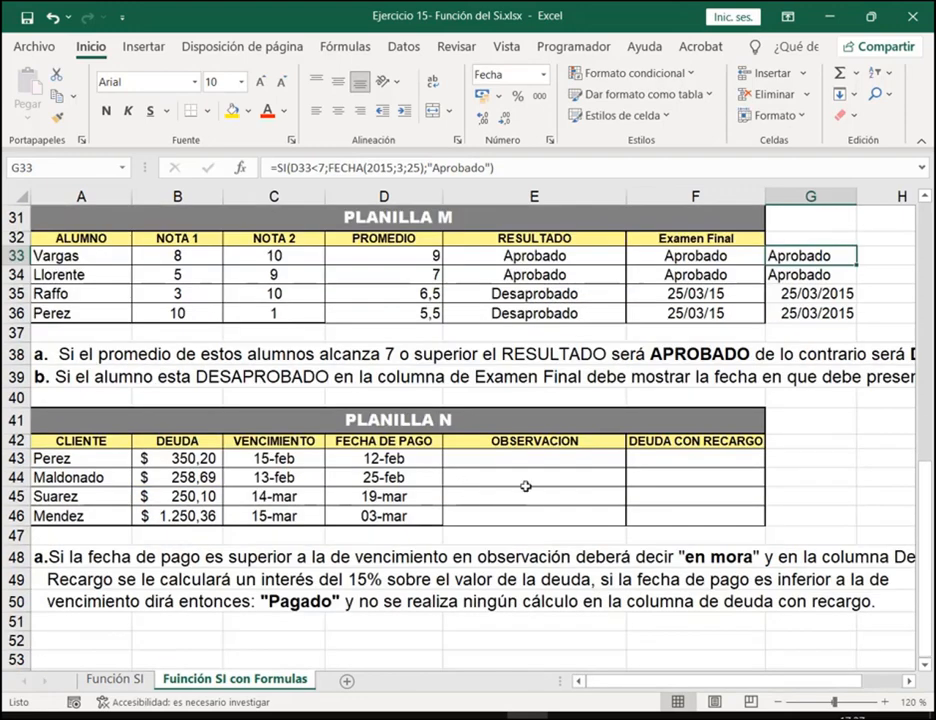
click(529, 460)
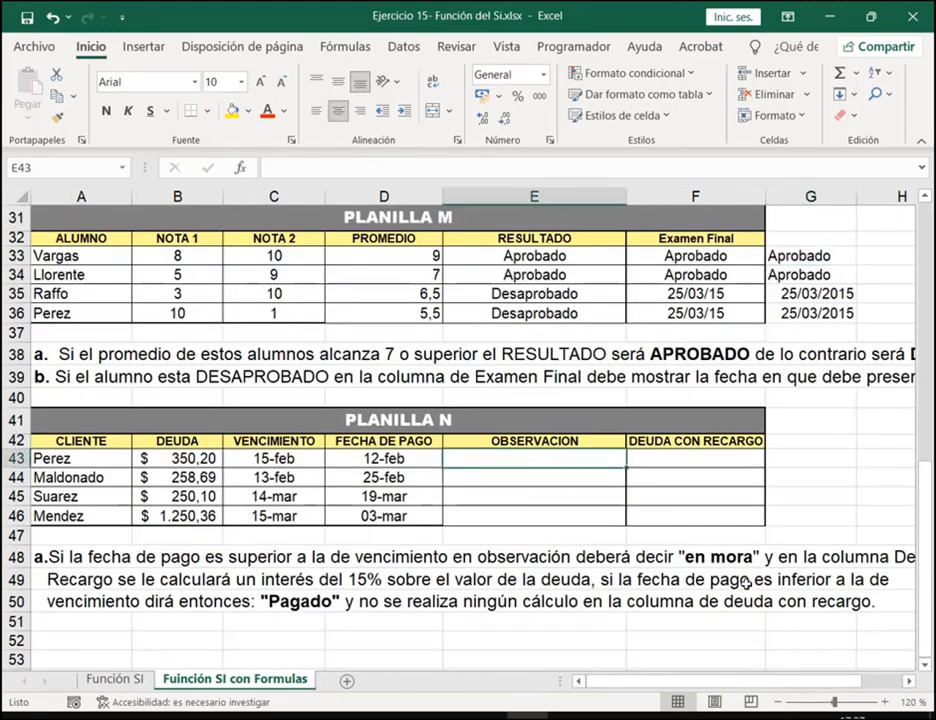
scroll(757, 522, down, 1)
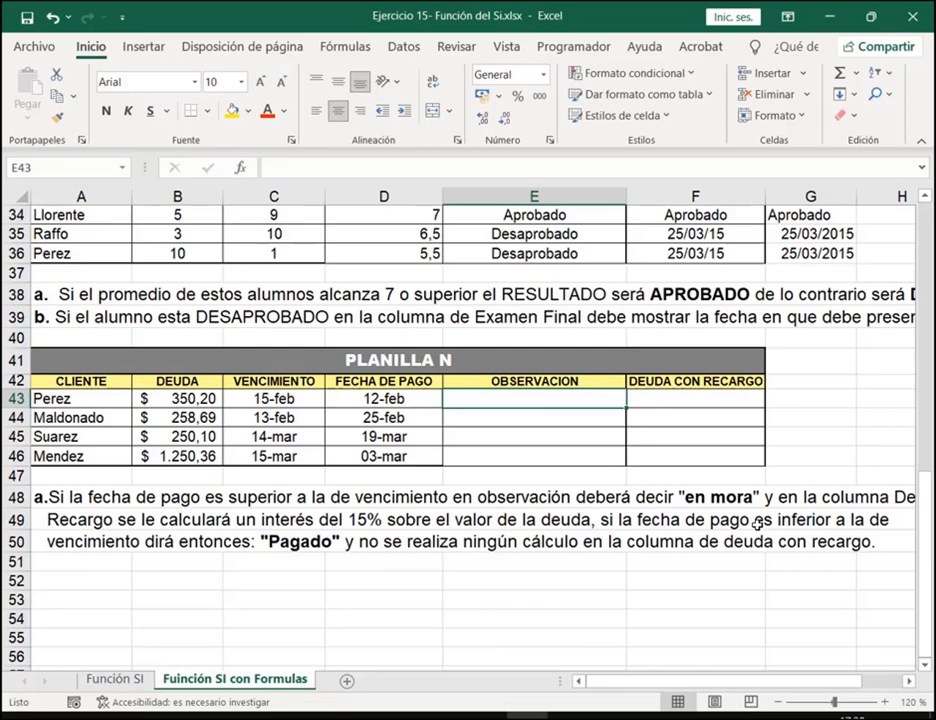
drag(403, 381, 372, 487)
drag(276, 381, 296, 466)
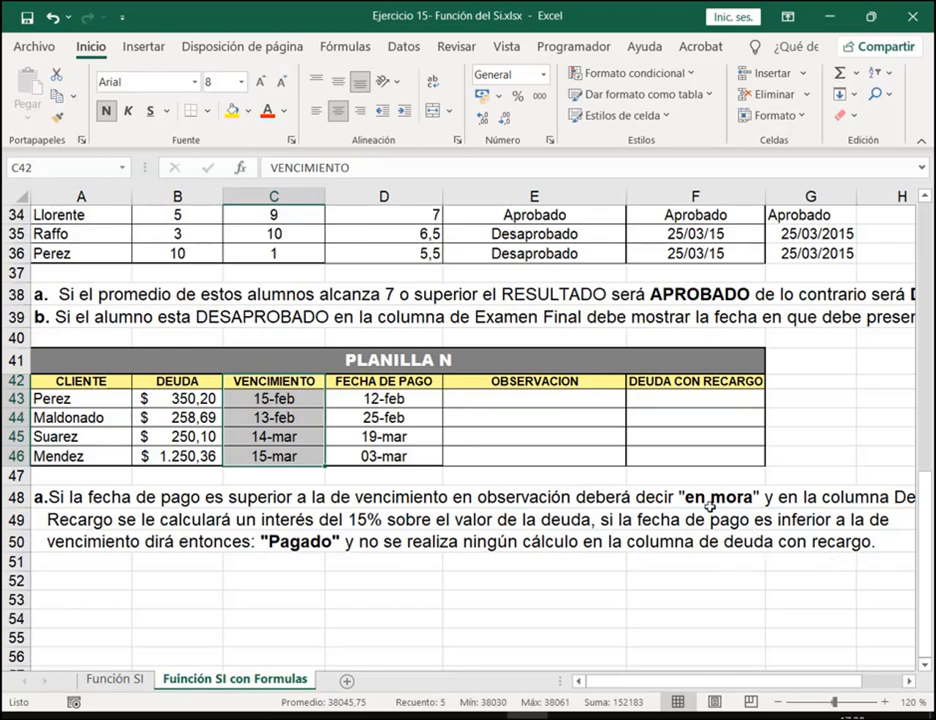
drag(675, 484, 762, 509)
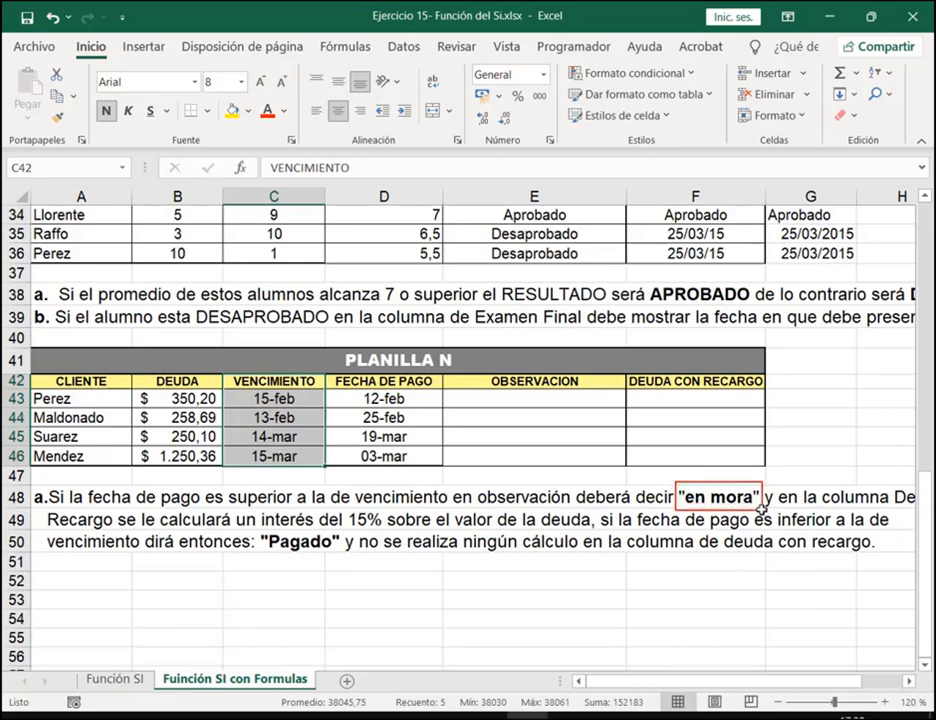
mouse_move(254, 529)
mouse_down()
mouse_move(272, 545)
mouse_move(344, 557)
mouse_up()
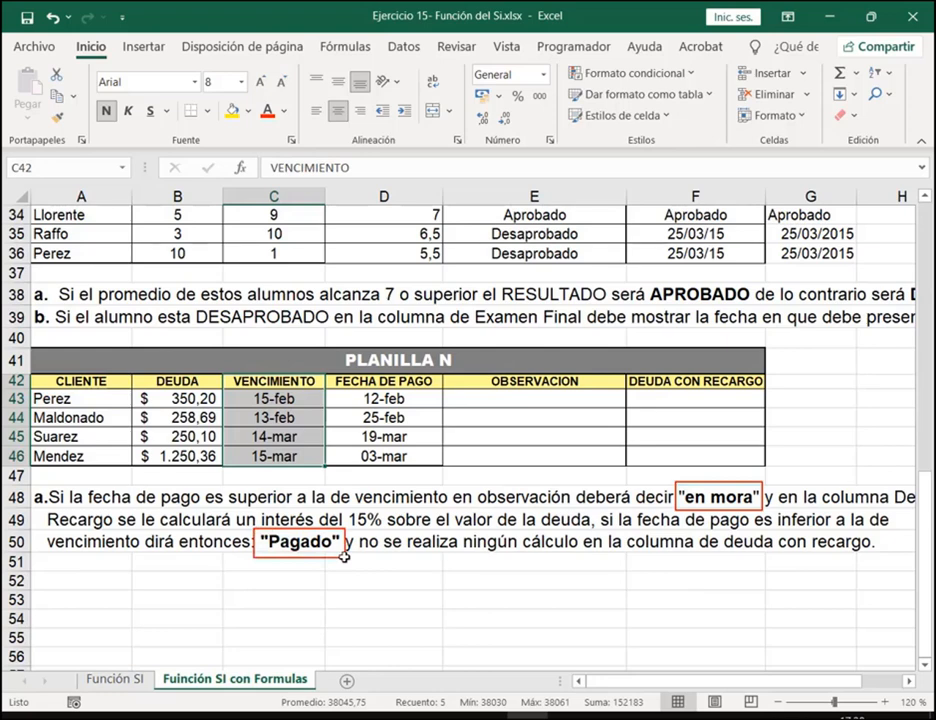
key(Escape)
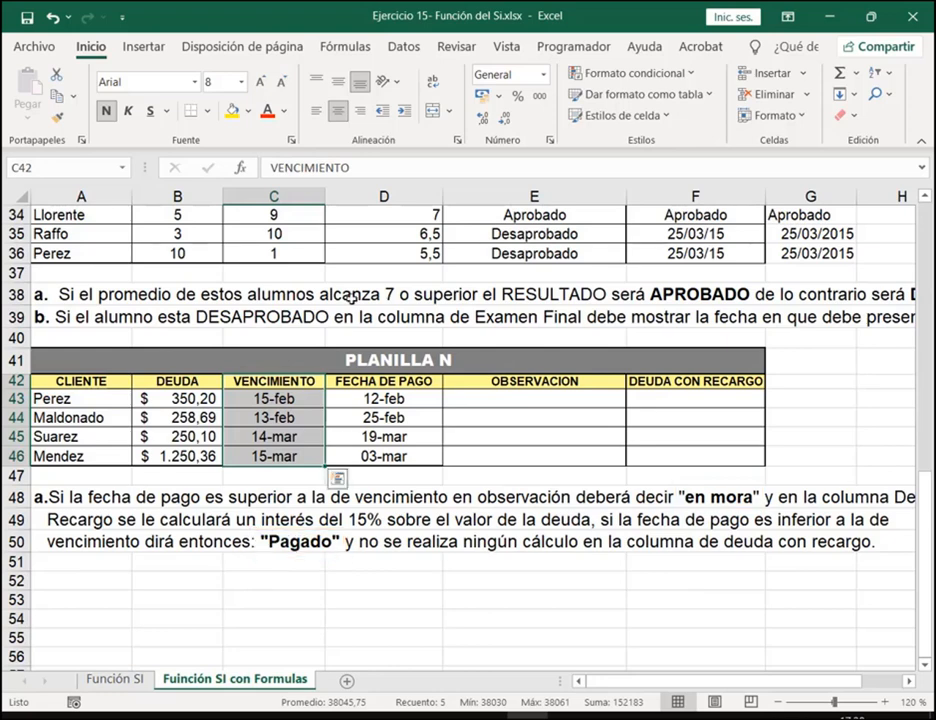
Insert an SI function in E43 with "En mora" as the true value and "Pagado" as the false value
click(568, 407)
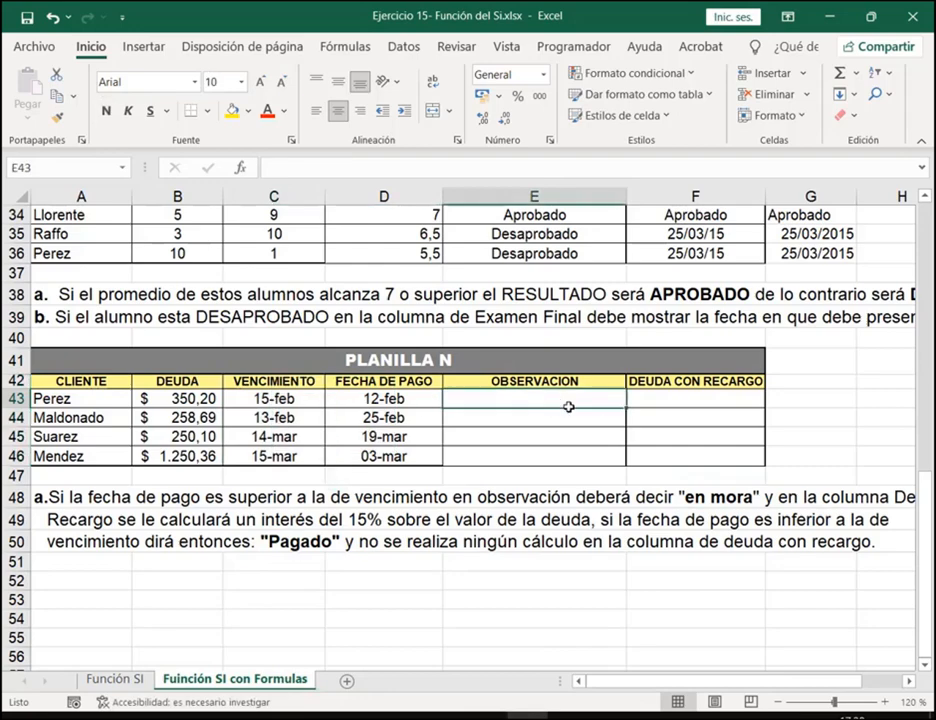
click(289, 140)
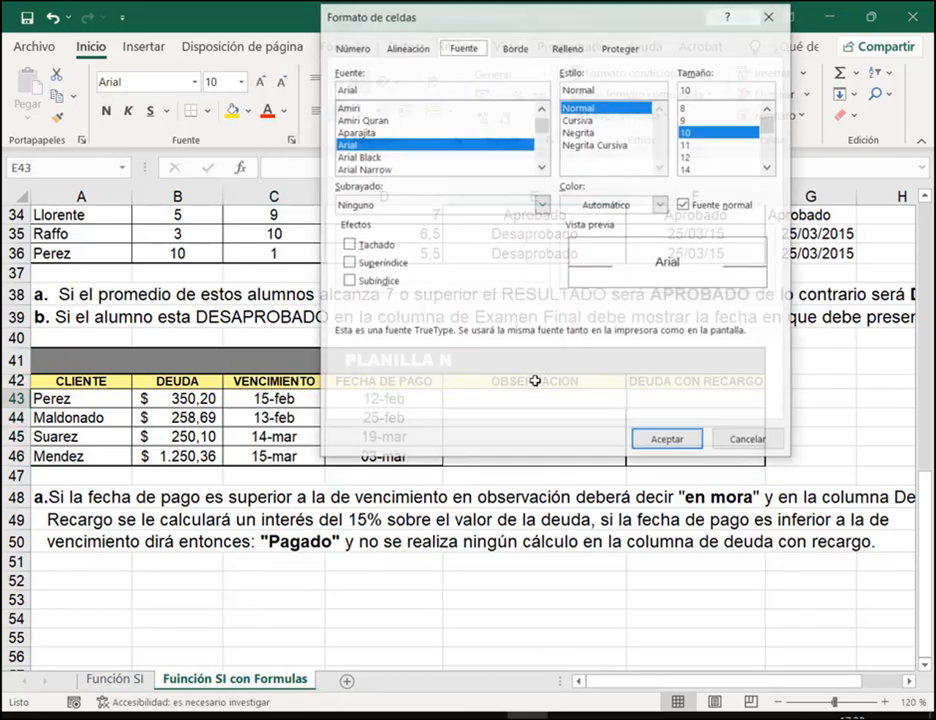
click(749, 441)
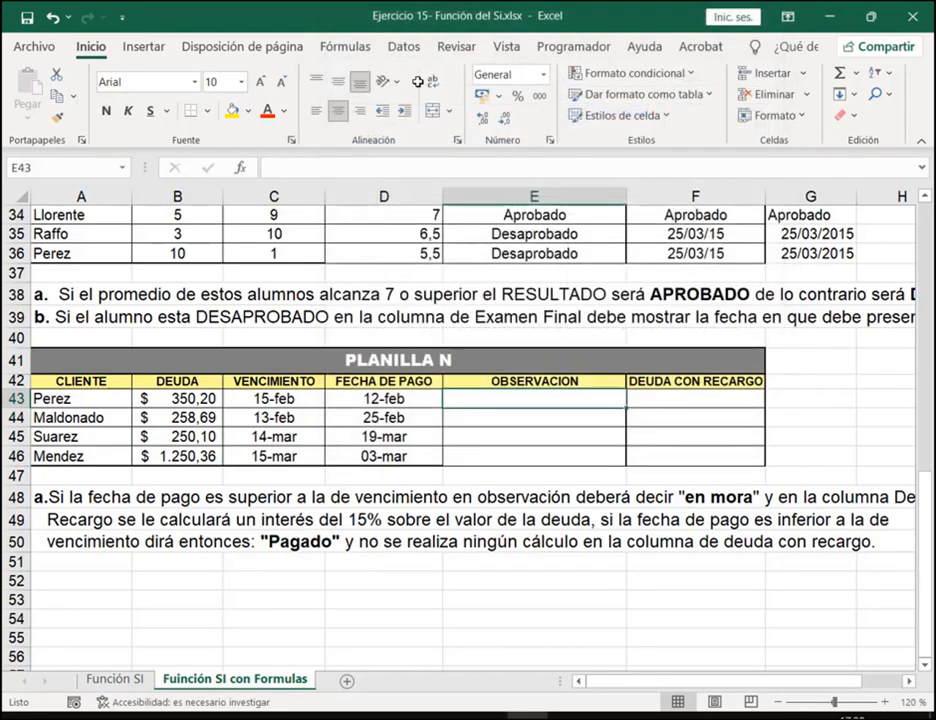
click(240, 167)
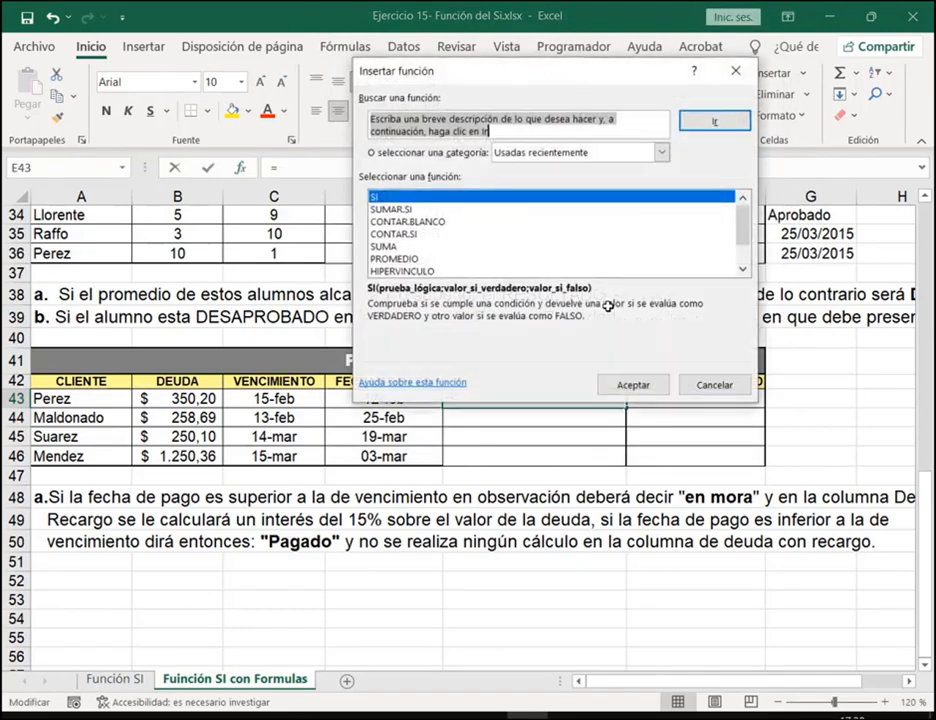
click(638, 382)
click(450, 177)
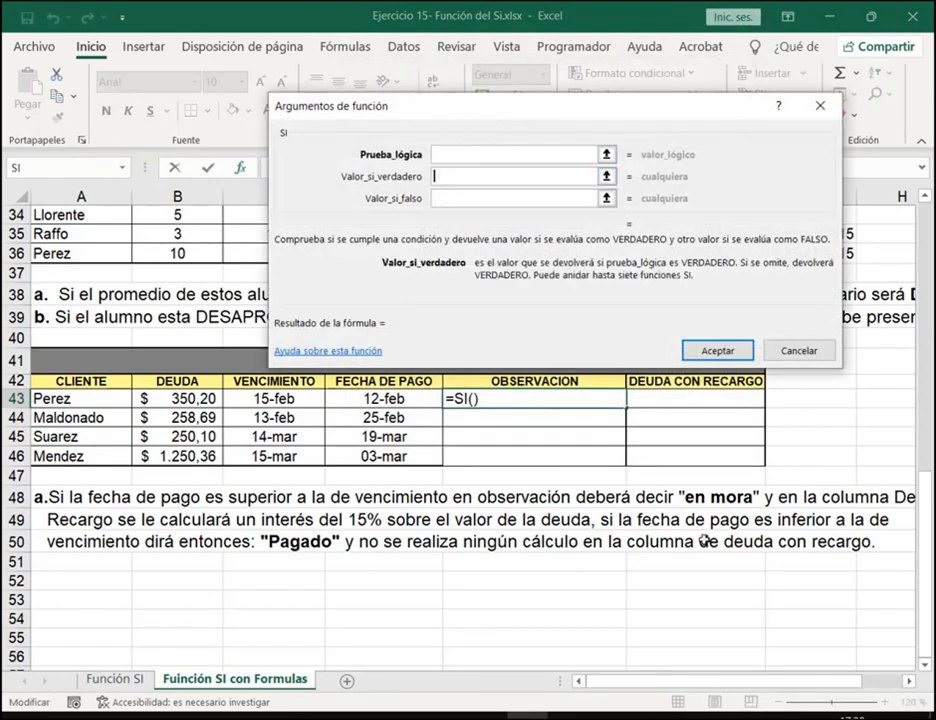
text("eN)
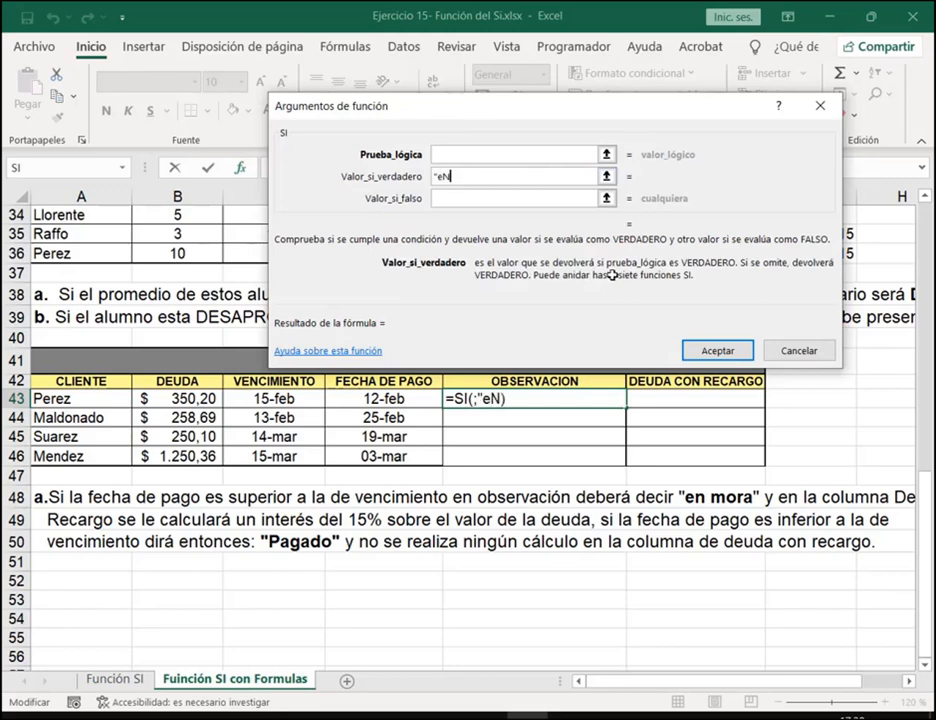
key(BackSpace)
key(BackSpace)
text(En mora")
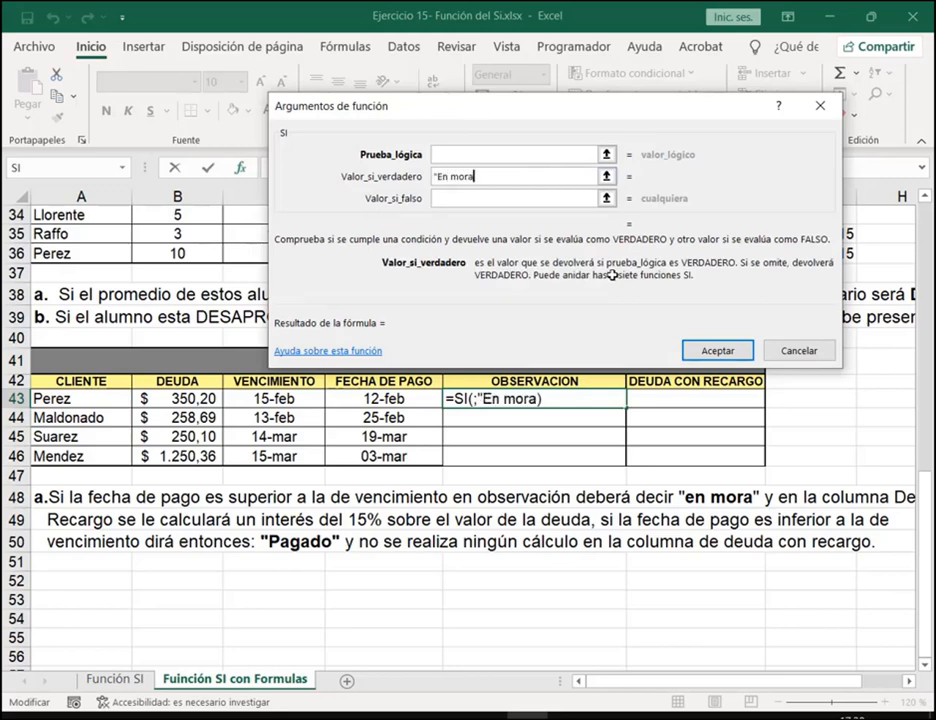
key(Tab)
text("Pagado")
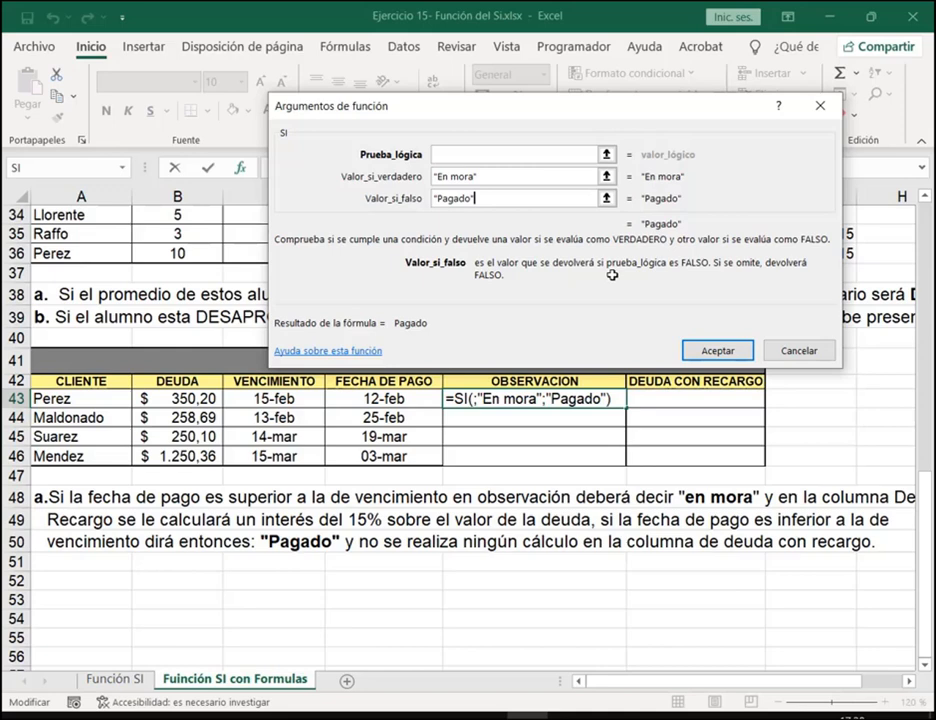
Set the E43 SI function's logical test to D43>C43 and fill the formula down to E46
click(466, 153)
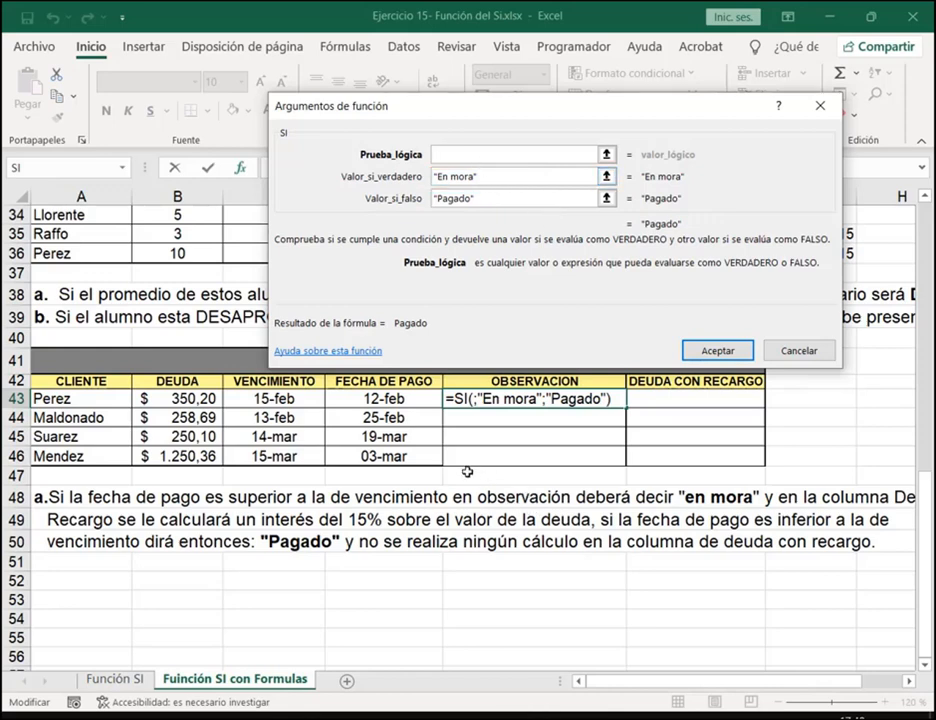
click(372, 397)
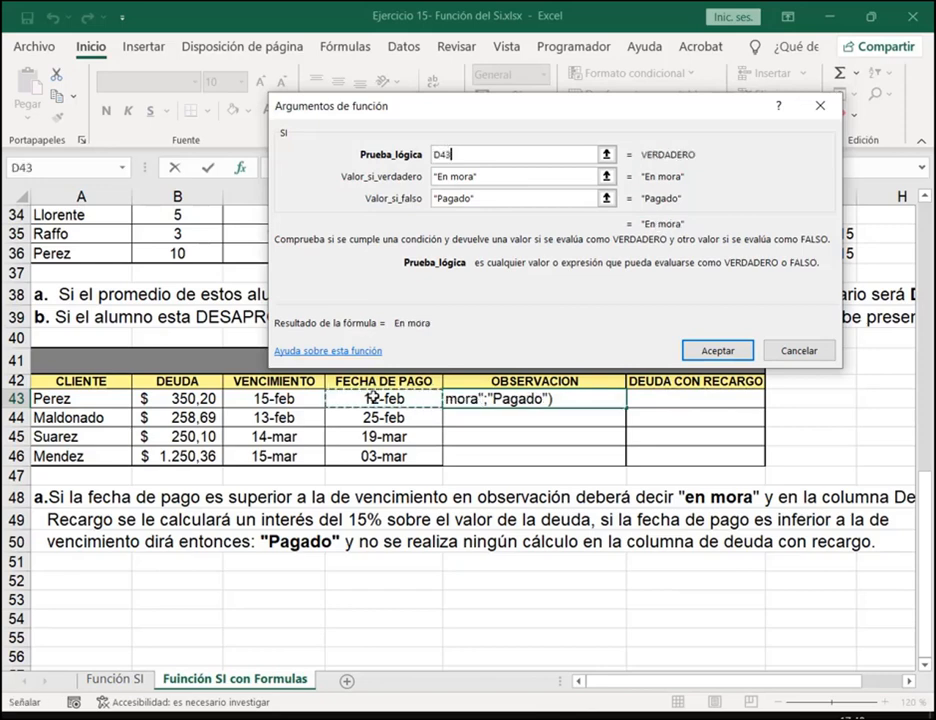
text(>)
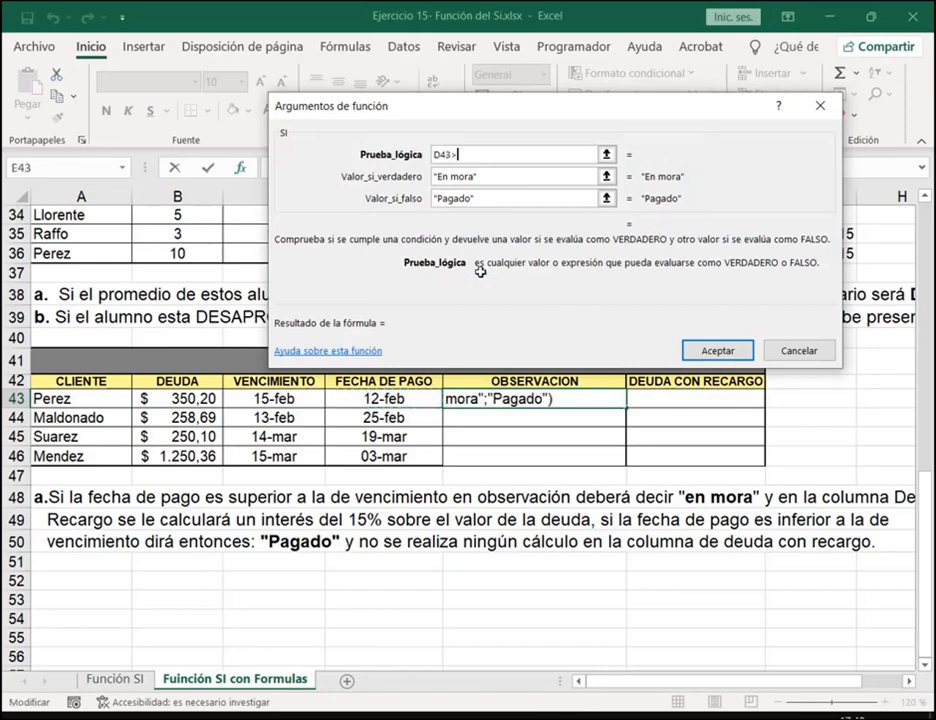
click(250, 398)
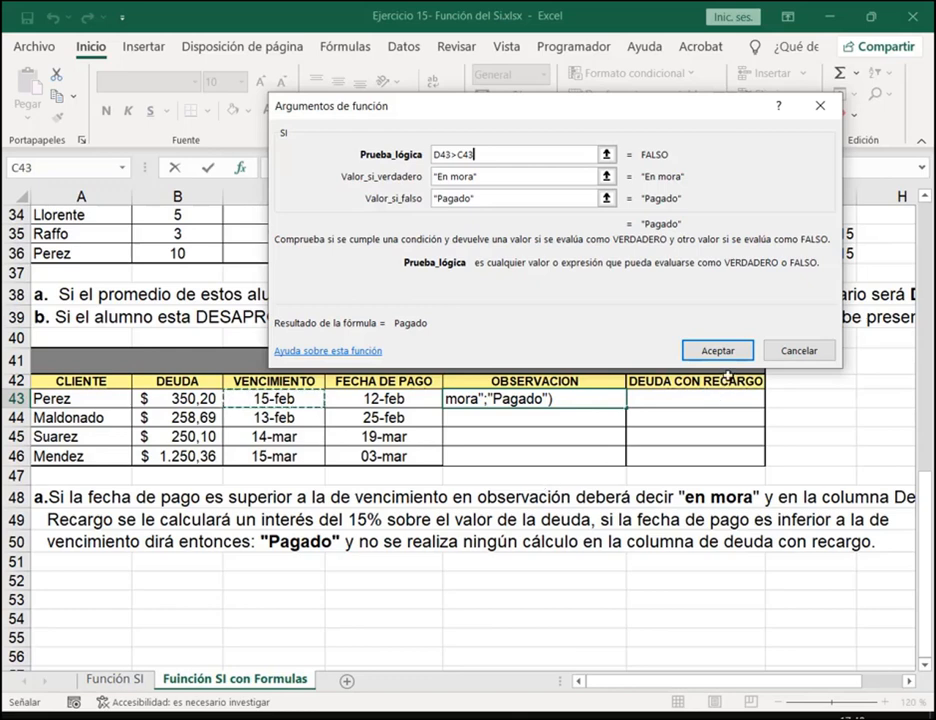
click(725, 352)
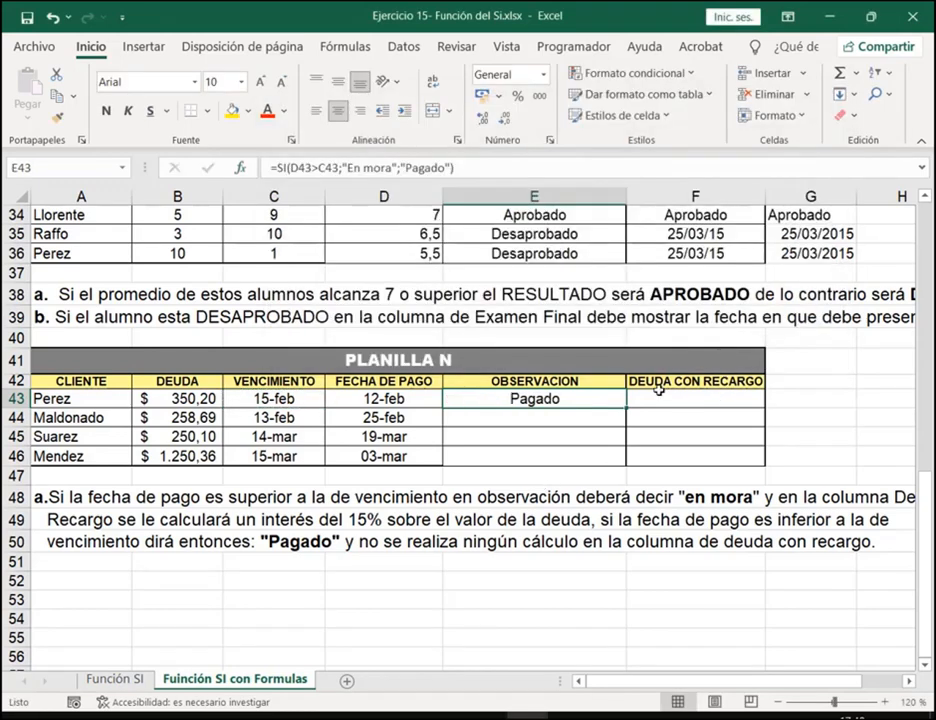
drag(626, 407, 618, 461)
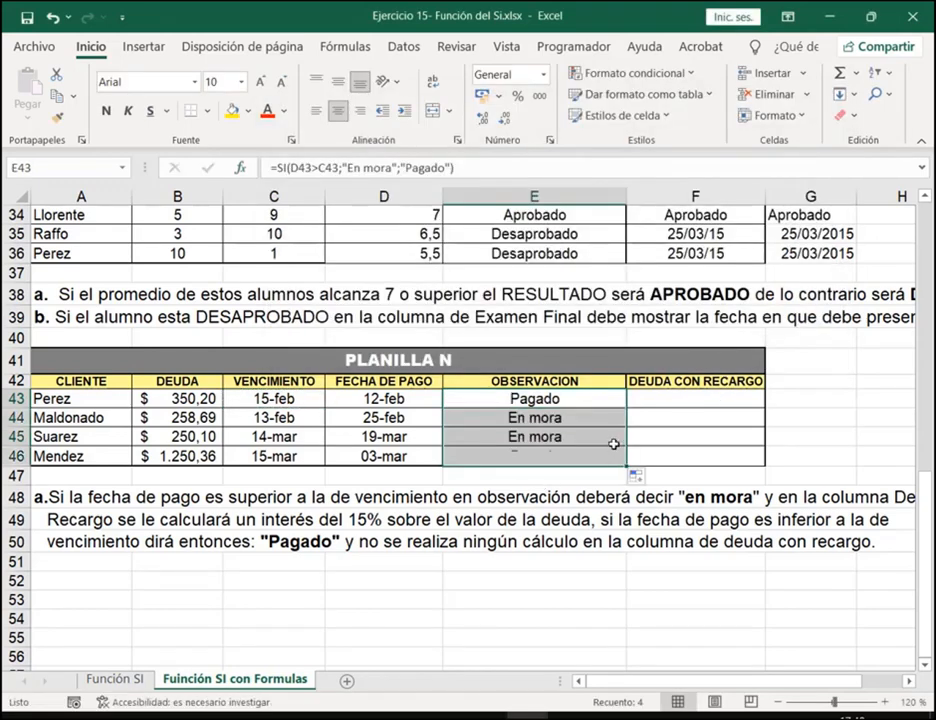
Check the OBSERVACION formulas in E43 and E44 against their payment and due dates
click(556, 398)
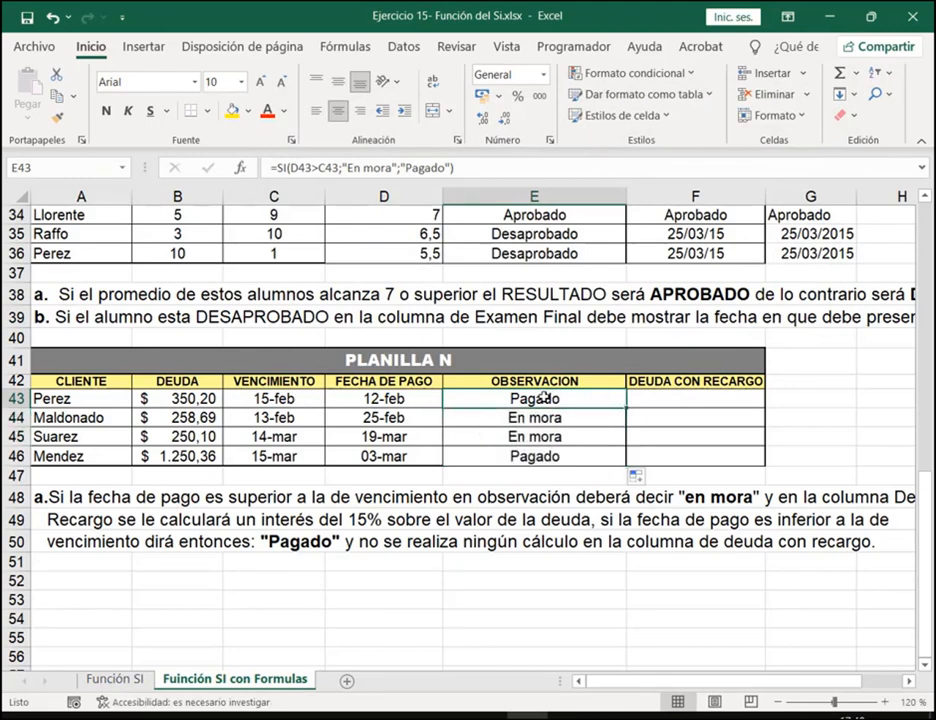
click(405, 418)
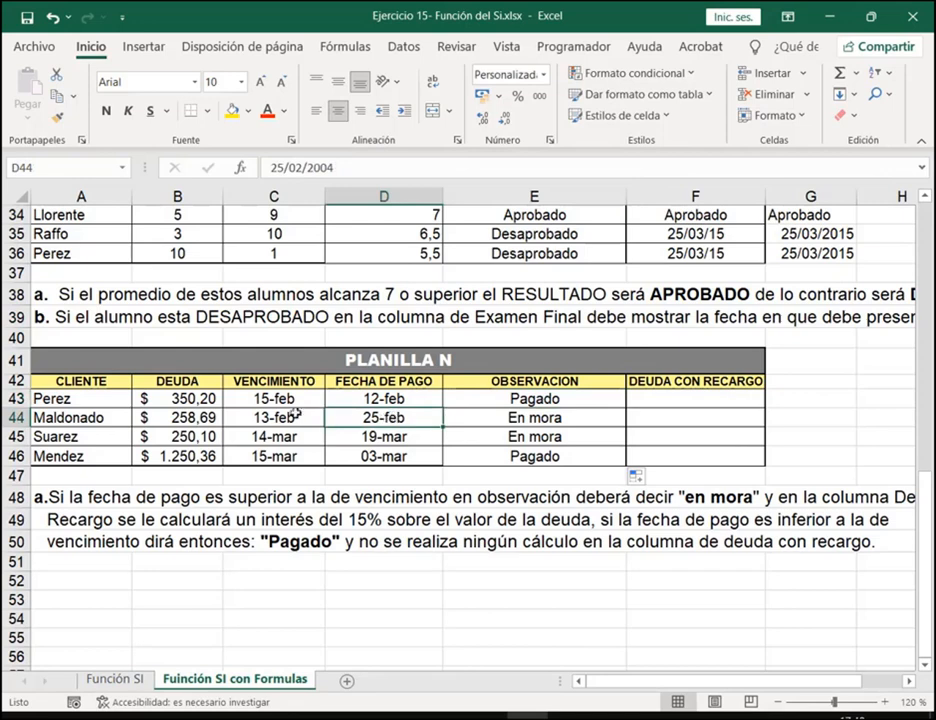
click(493, 419)
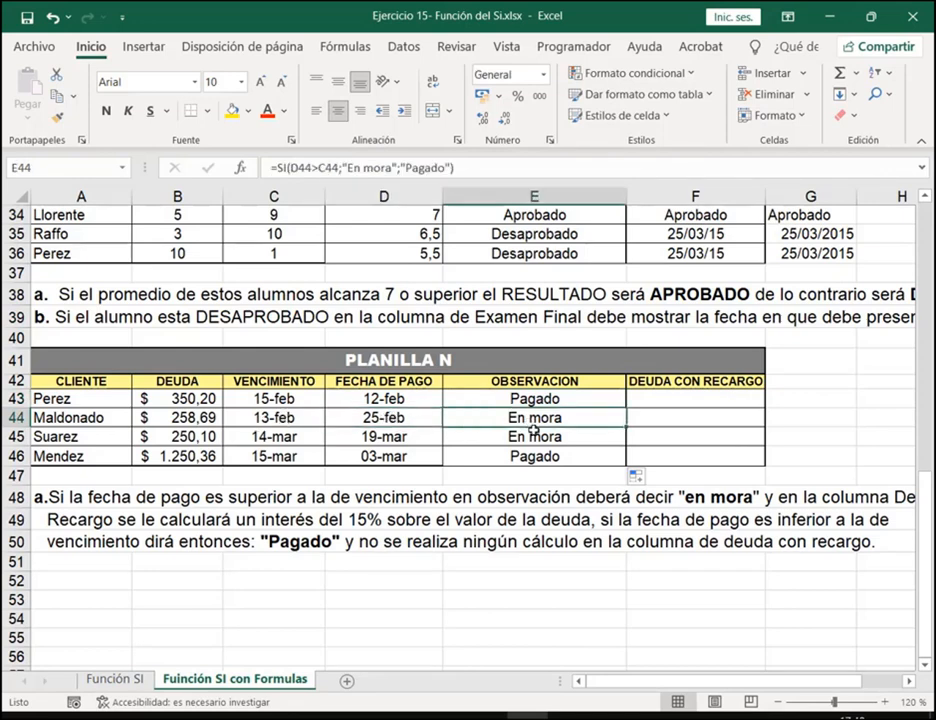
click(597, 398)
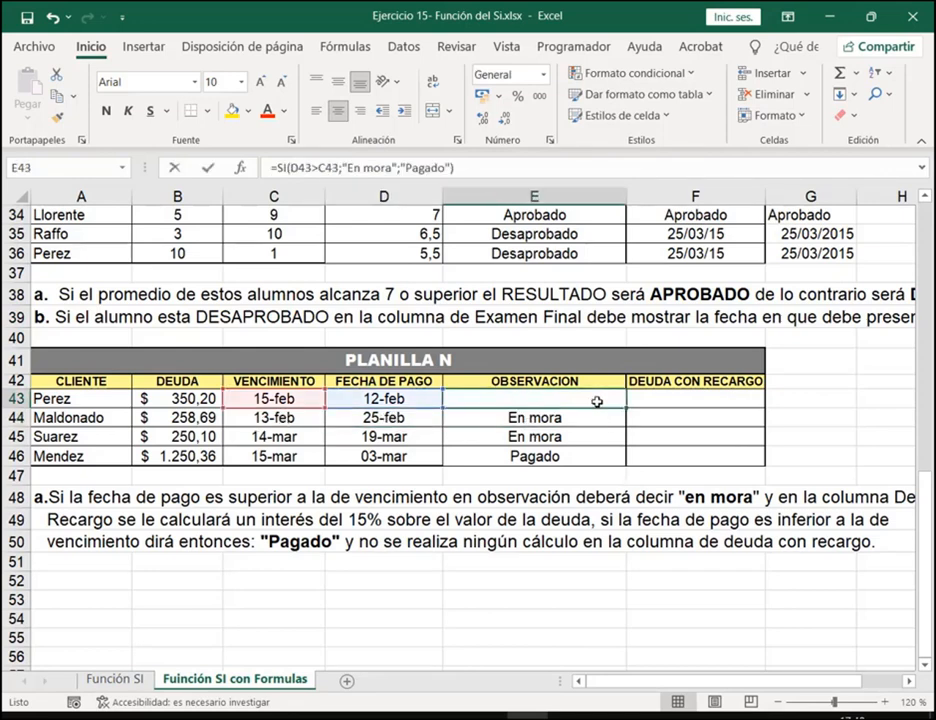
key(F2)
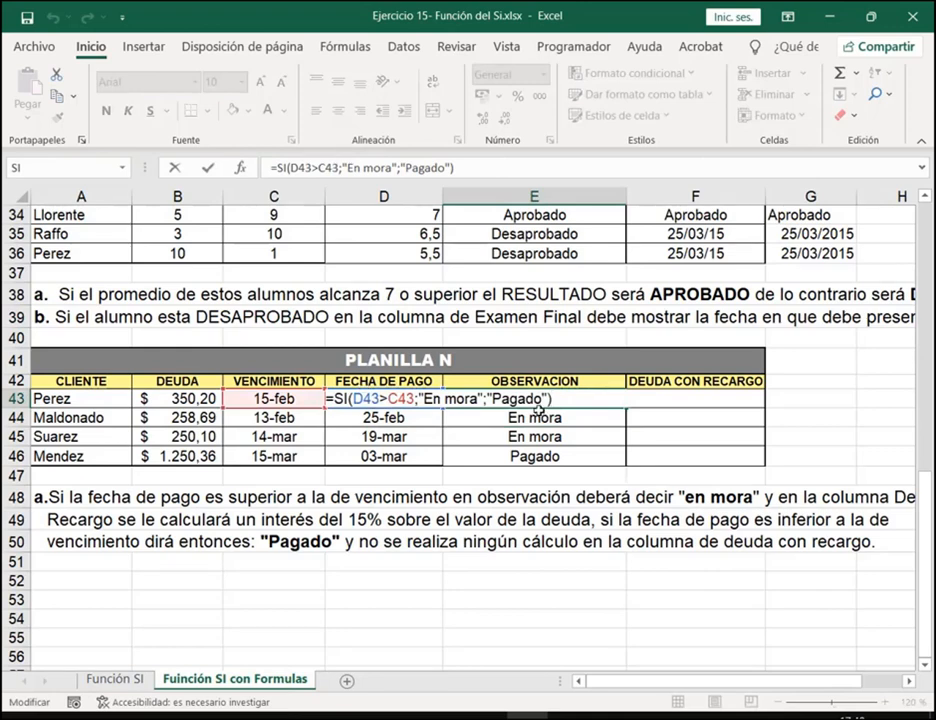
key(Escape)
Insert an SI function in F43 with the logical test E43="En mora"
click(688, 399)
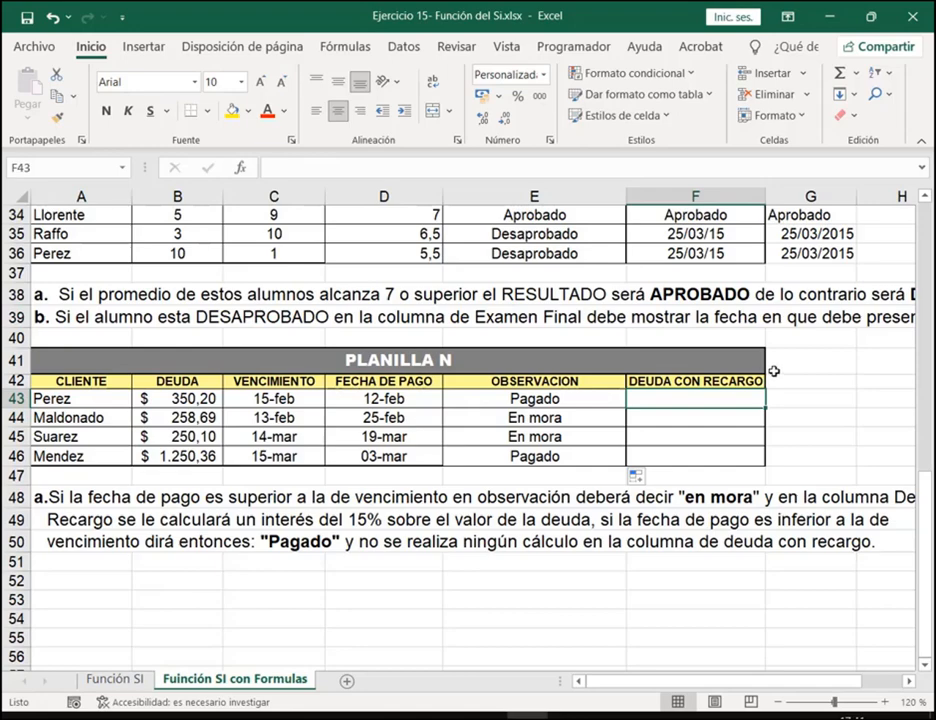
key(shift+F3)
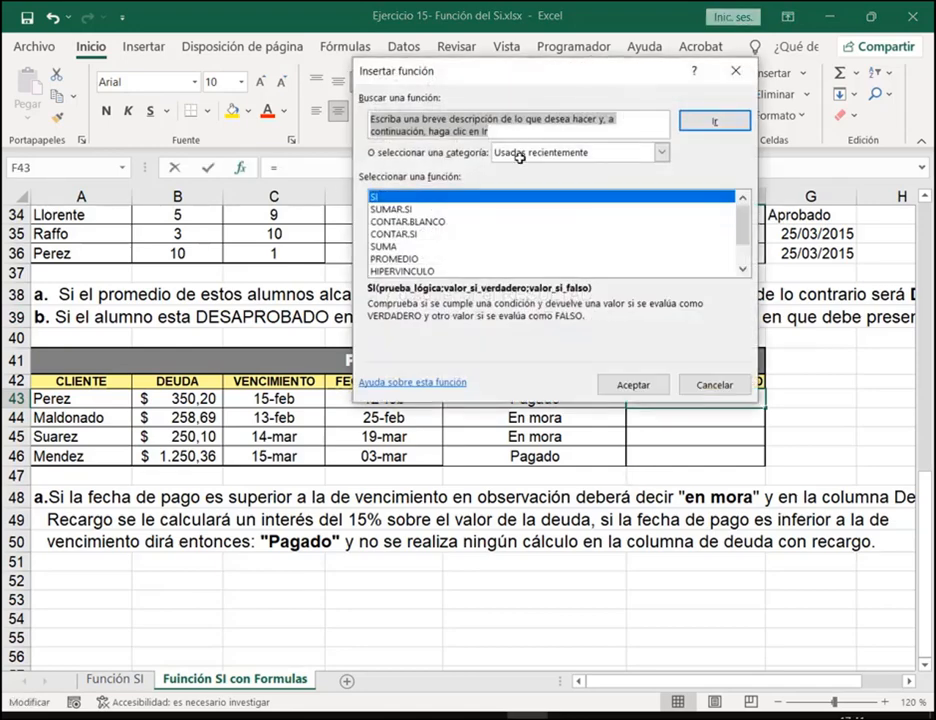
click(630, 383)
drag(597, 105, 660, 77)
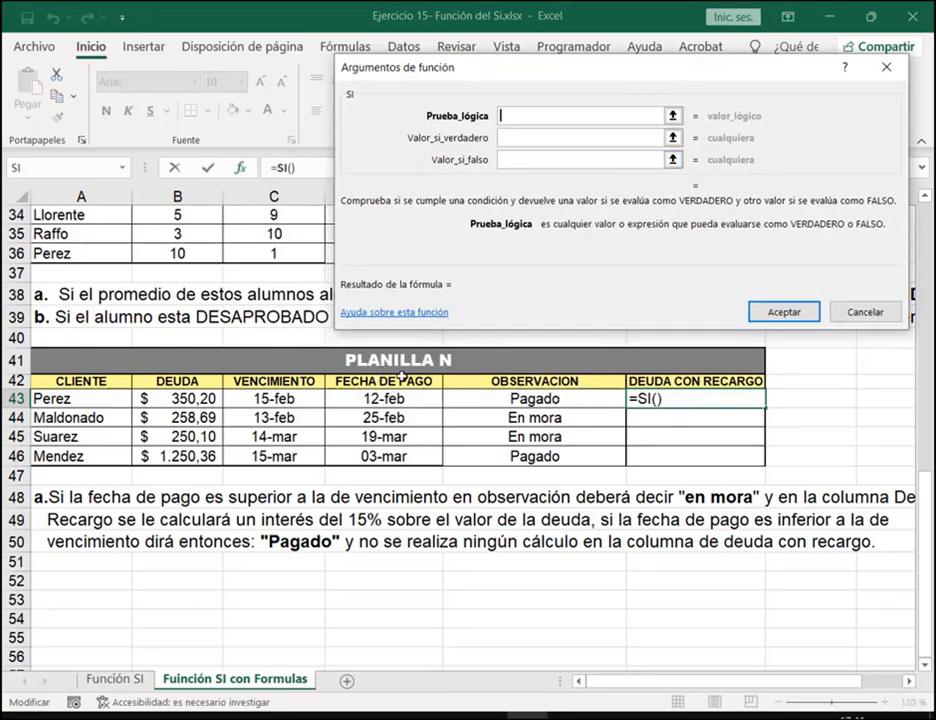
click(558, 397)
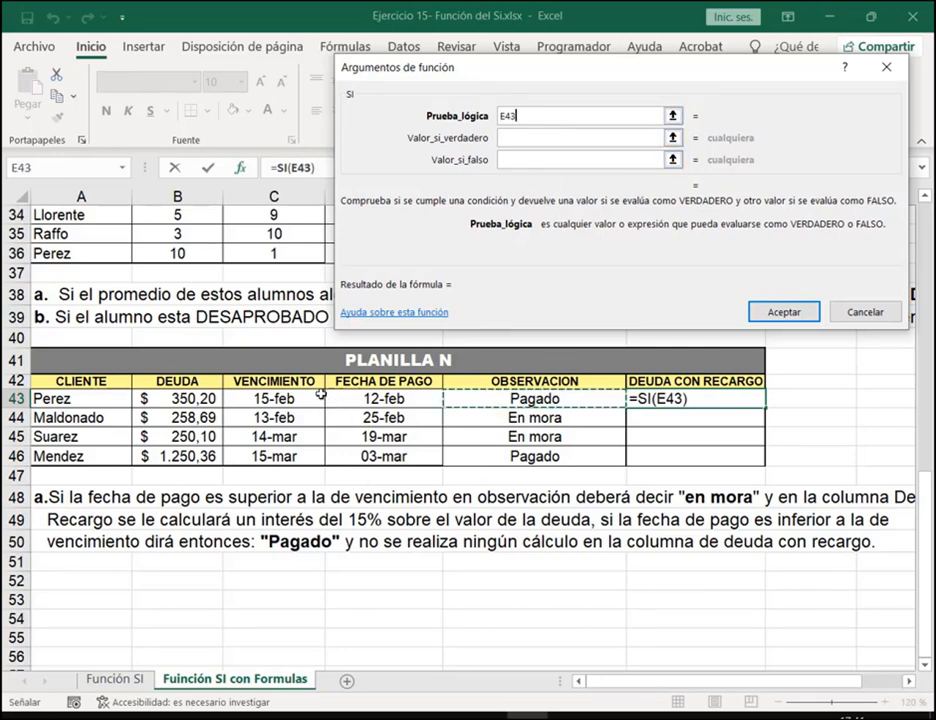
click(366, 397)
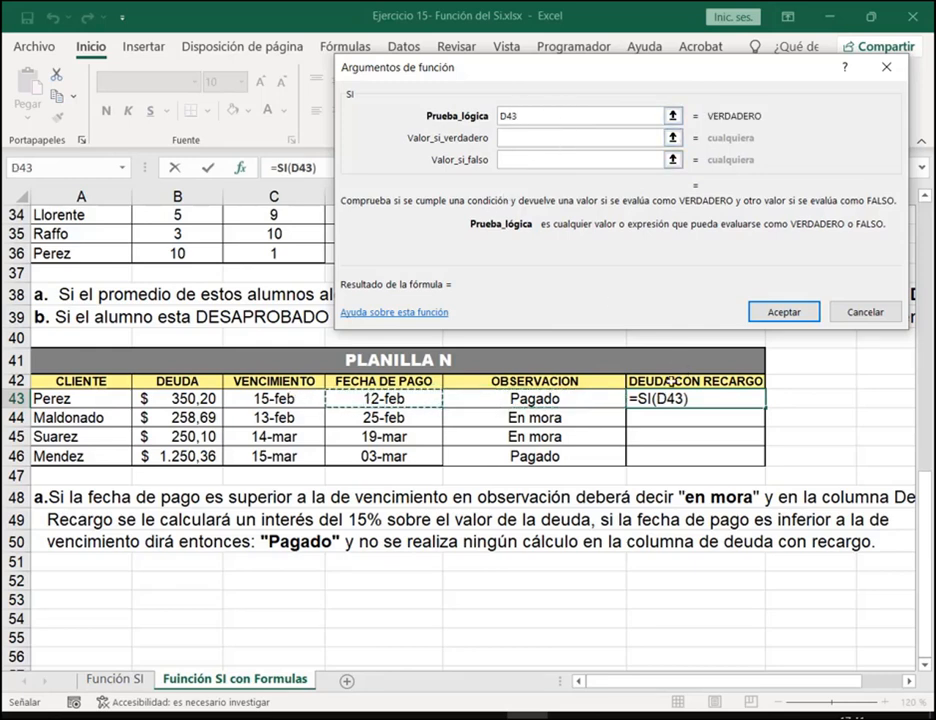
click(620, 400)
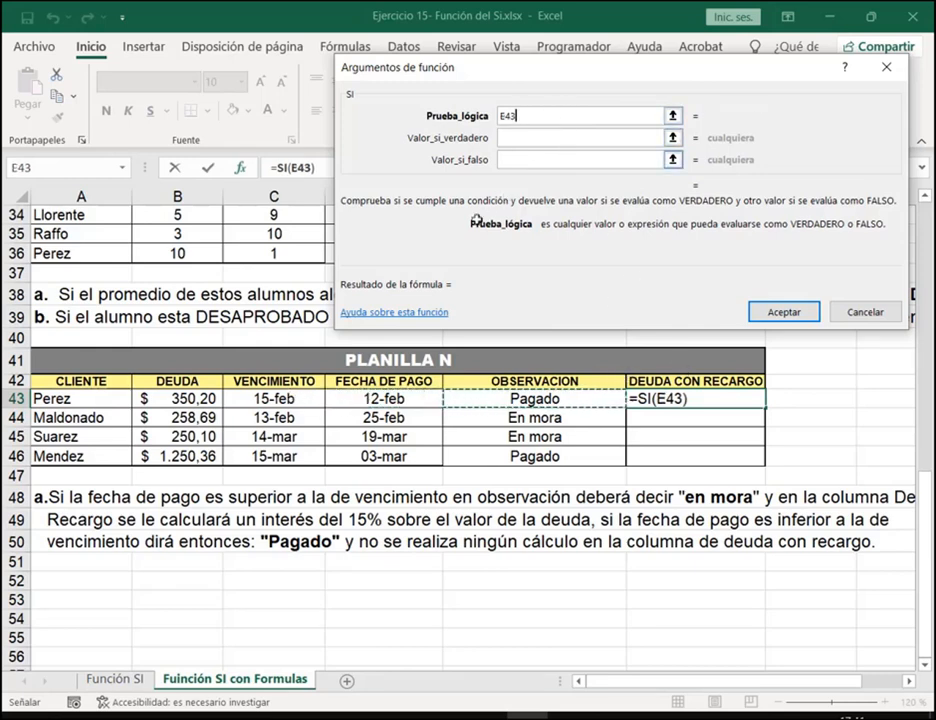
click(522, 120)
text(="En mora")
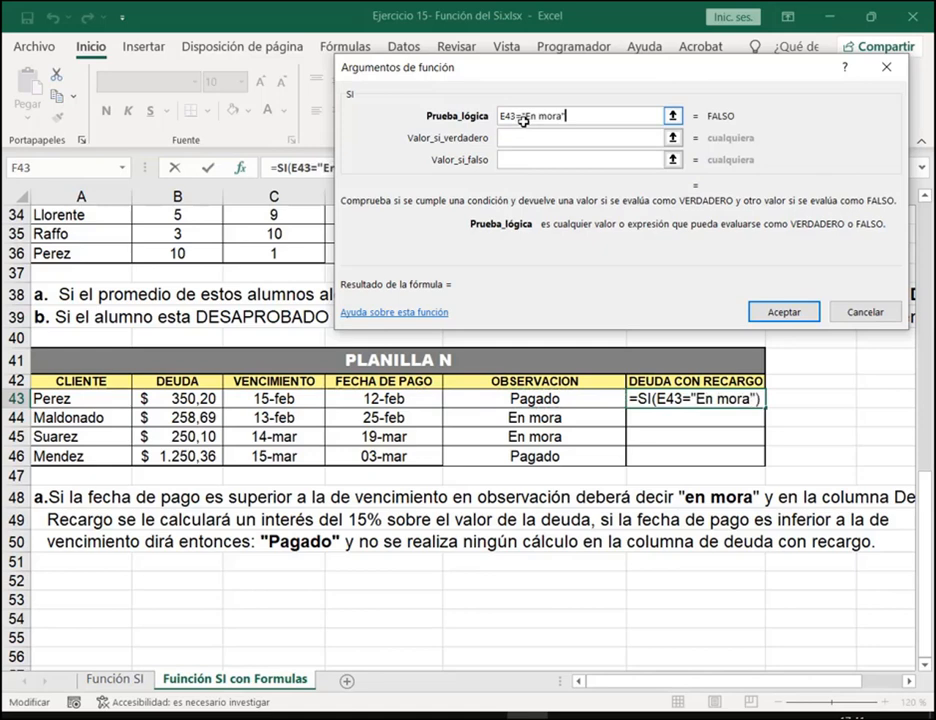
Set the true value of the F43 SI function to B43+B43*15%
click(534, 137)
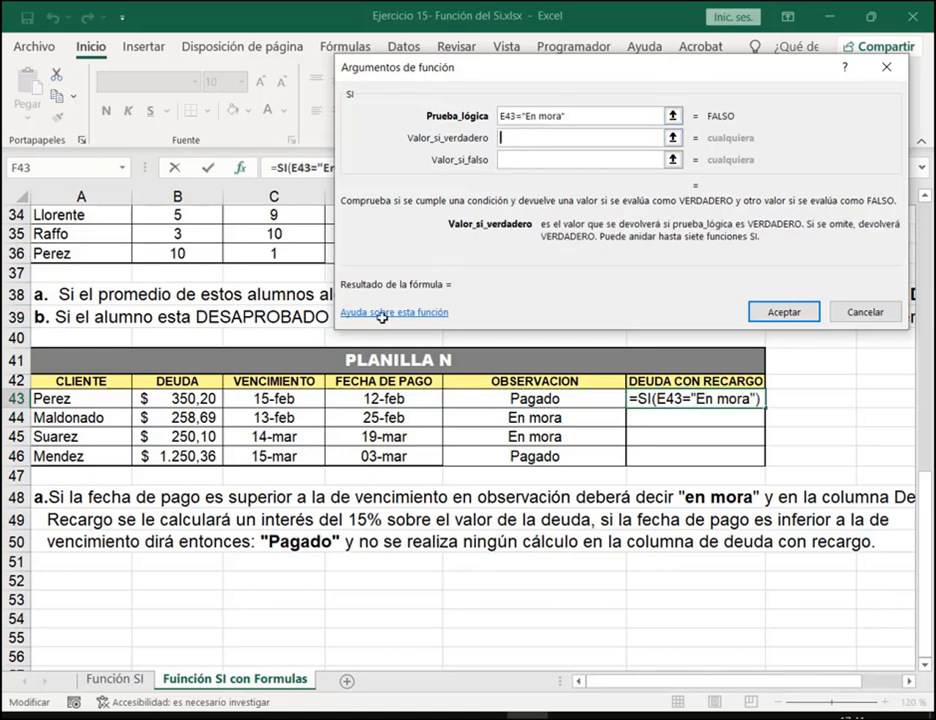
click(203, 398)
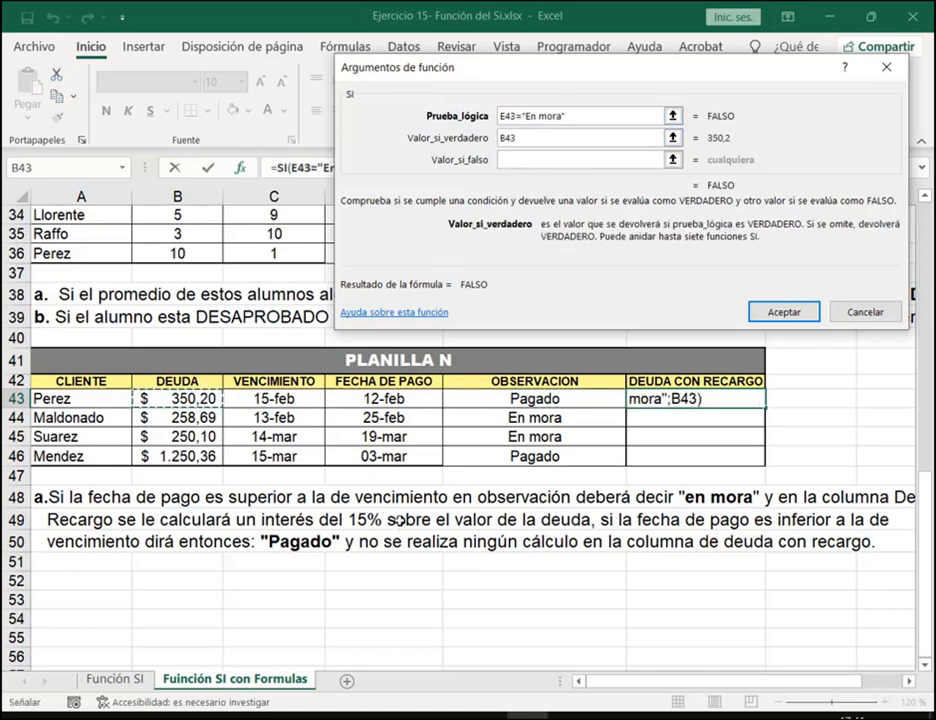
text(*)
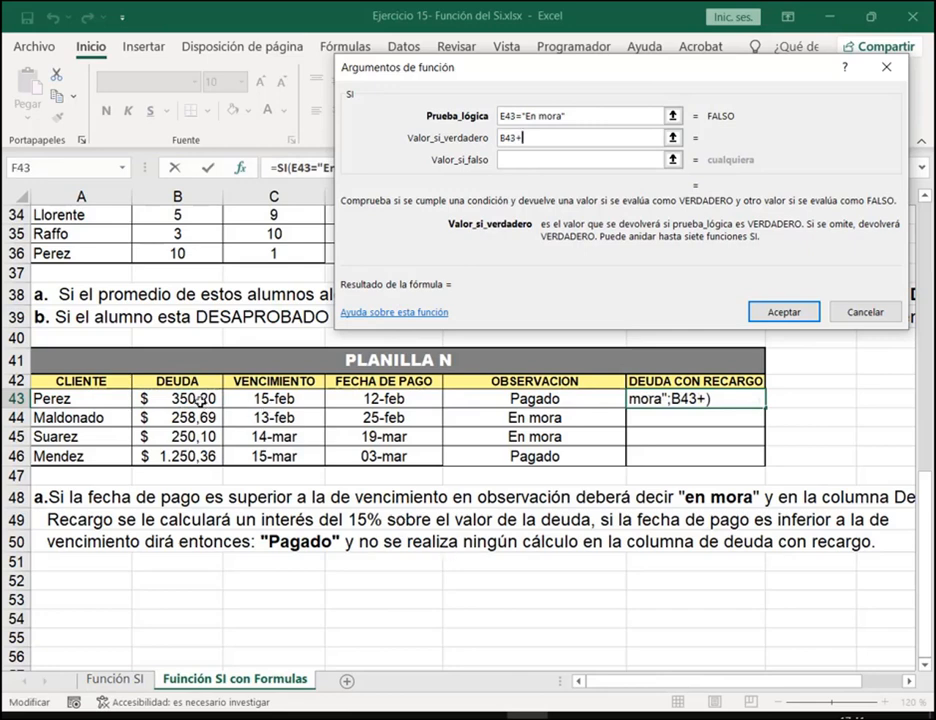
click(203, 398)
text(15)
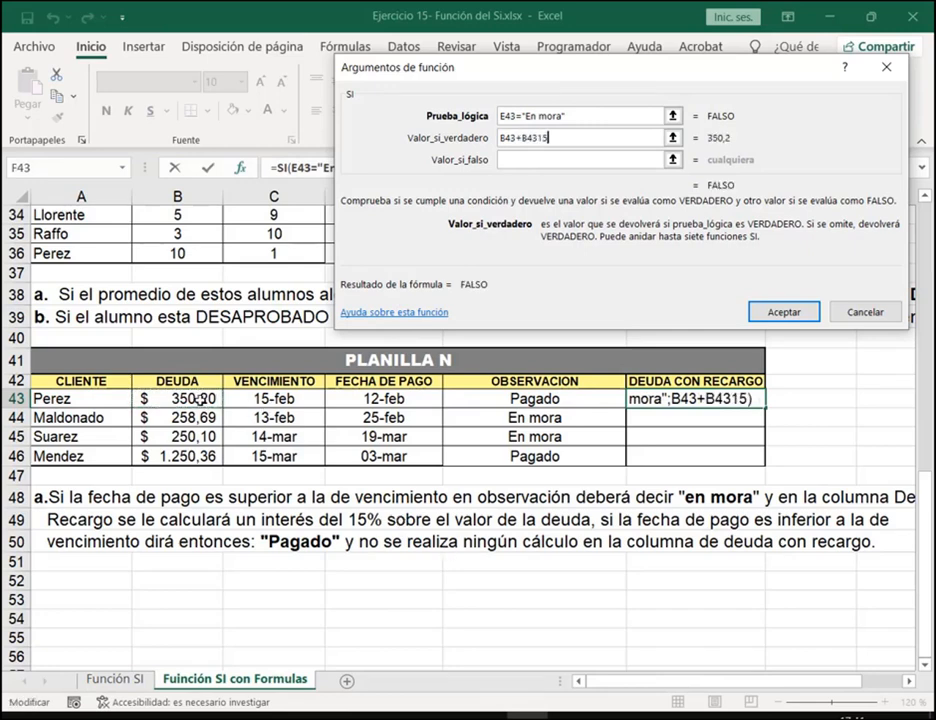
key(BackSpace)
key(BackSpace)
text(*15%)
Set the F43 SI function's false value to 0 and fill the formula down to F46
key(Tab)
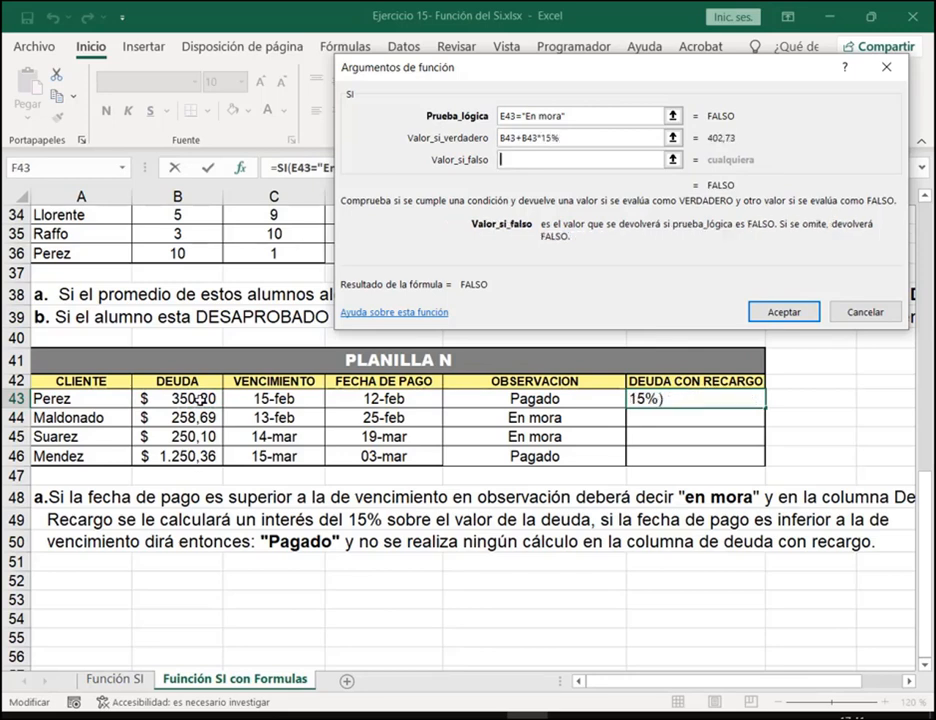
text(0)
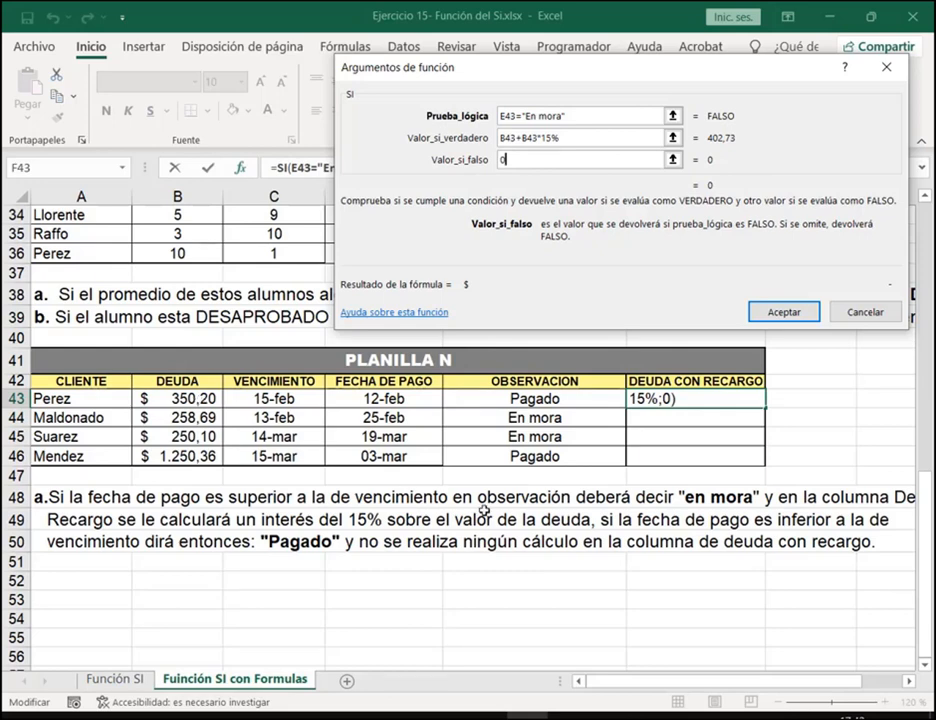
click(785, 311)
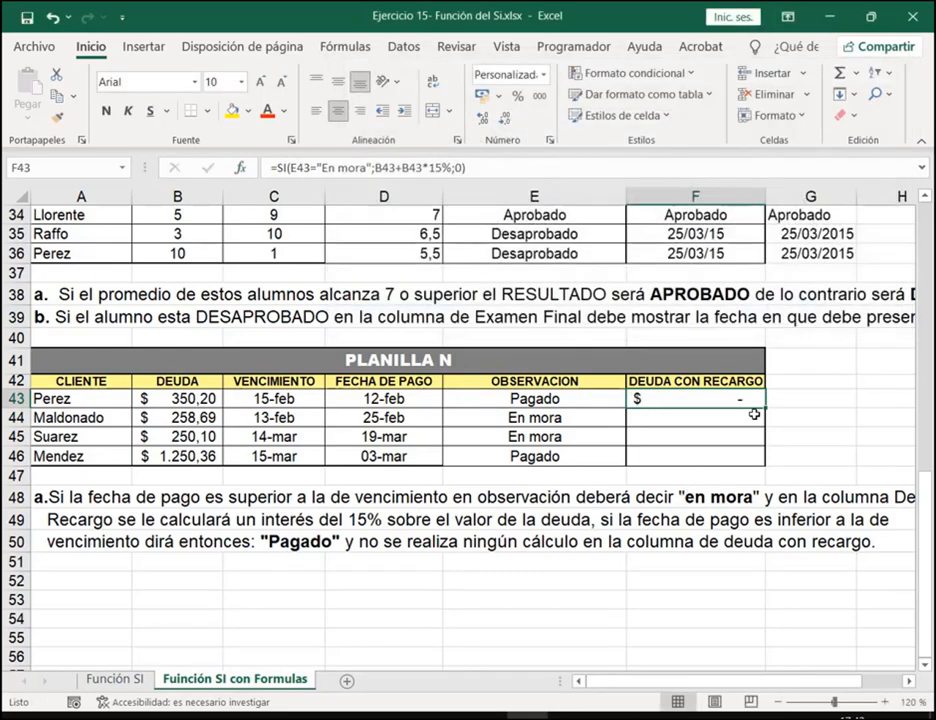
drag(767, 409, 770, 465)
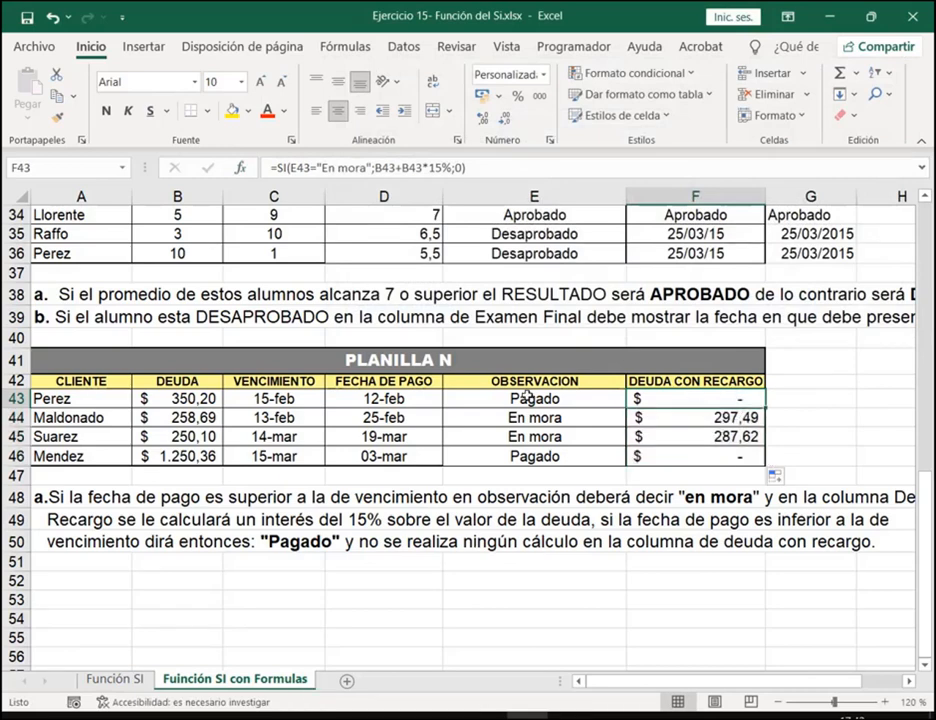
Check the DEUDA CON RECARGO results against the OBSERVACION values in rows 43 to 46
click(545, 399)
click(707, 399)
click(600, 456)
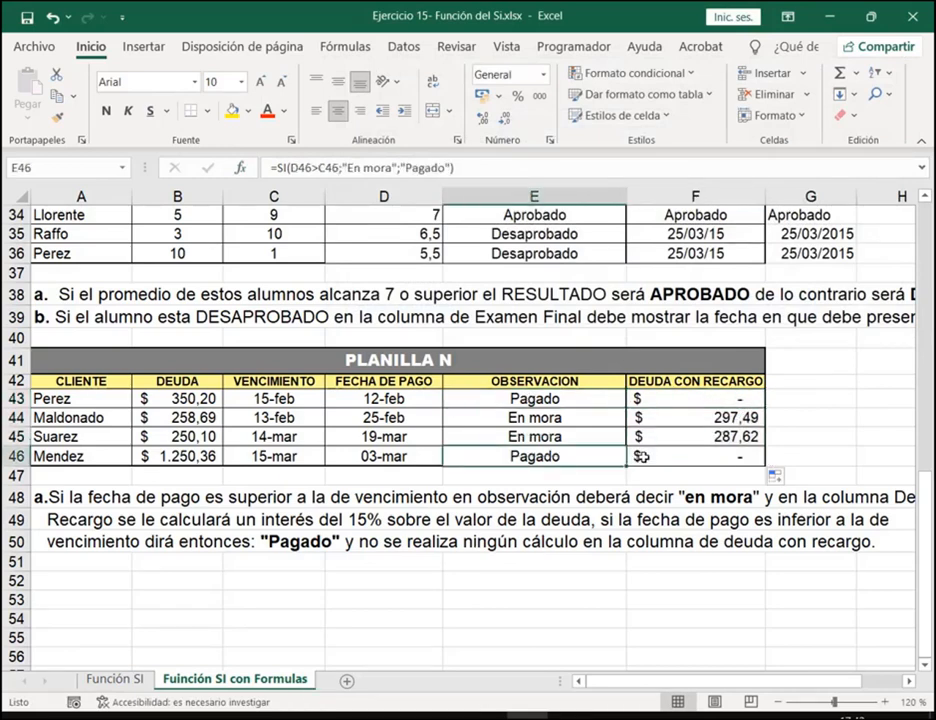
click(700, 456)
click(745, 398)
drag(600, 417, 690, 436)
Insert an alternative SI function in G43 that compares the dates directly with the logical test D43>C43
click(812, 397)
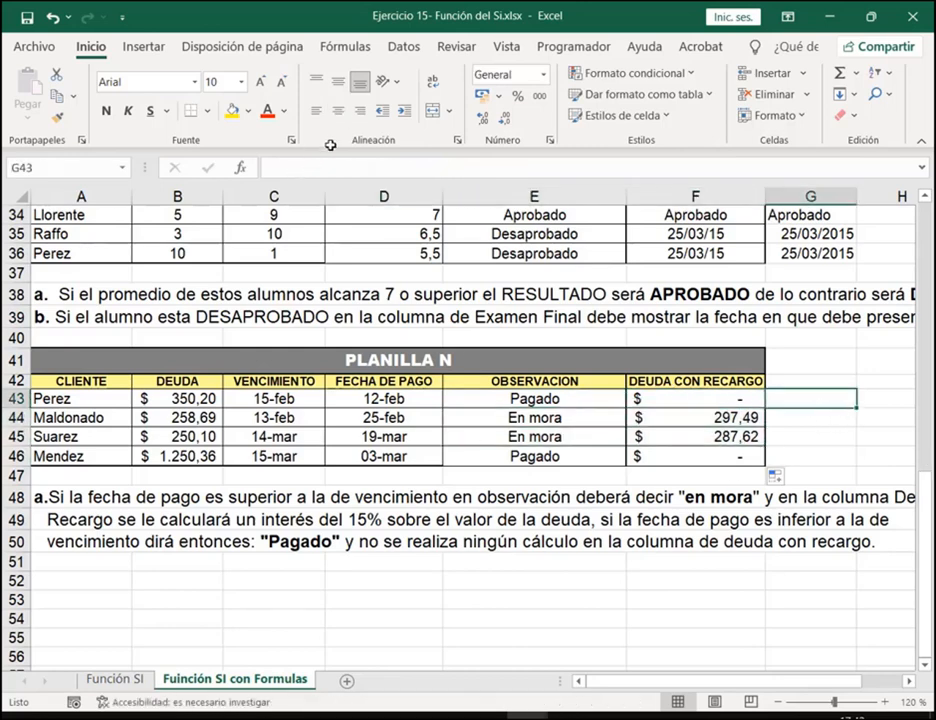
click(240, 167)
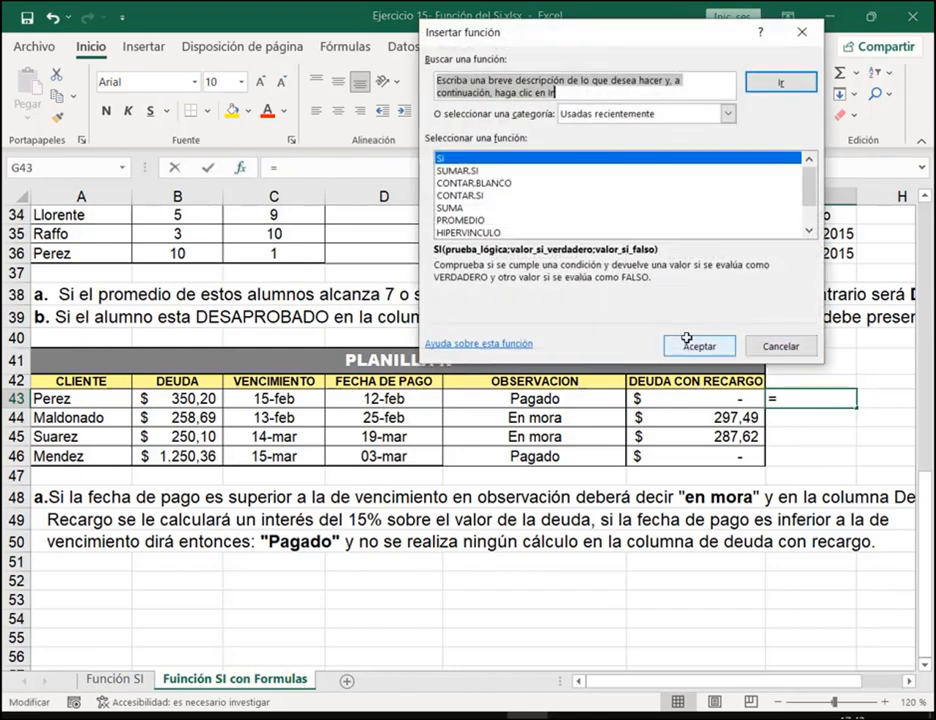
click(697, 345)
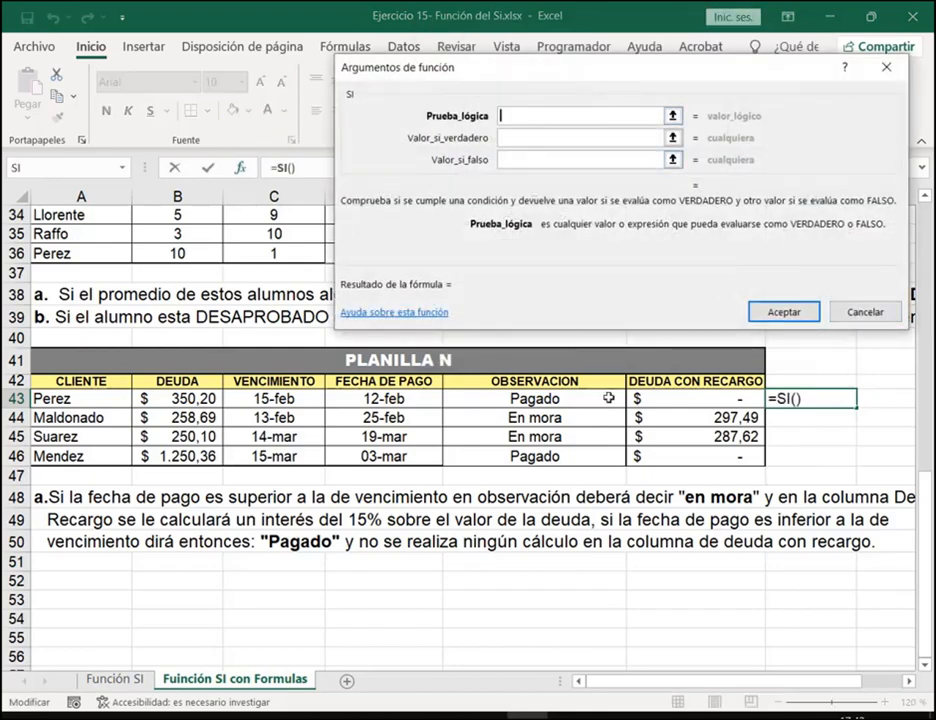
click(362, 398)
text(>)
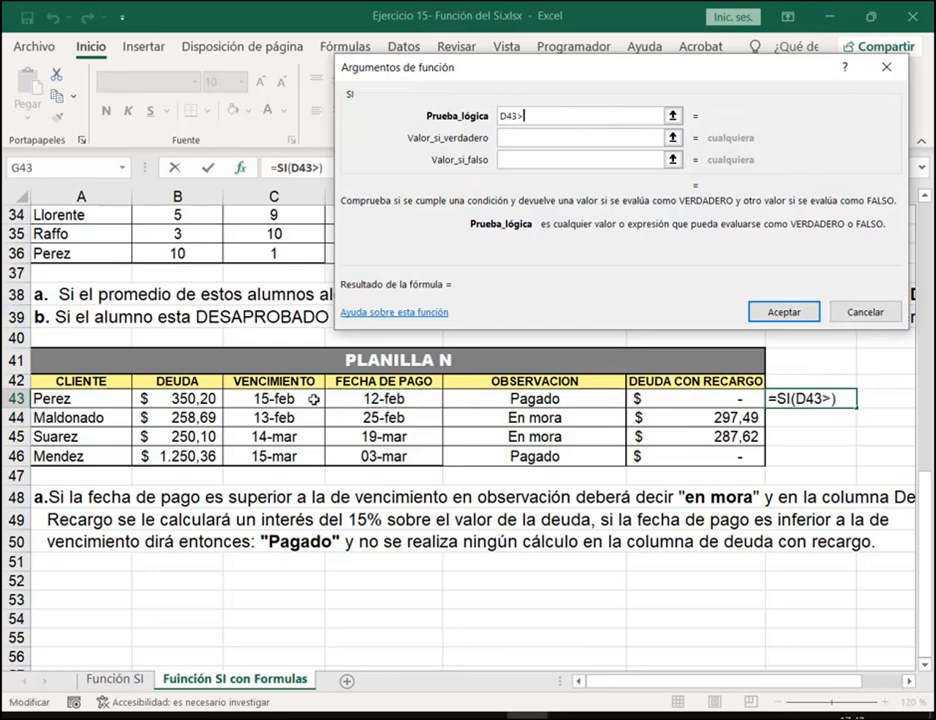
click(290, 398)
Set the true value of the G43 SI function to B43+B43*15%
click(569, 138)
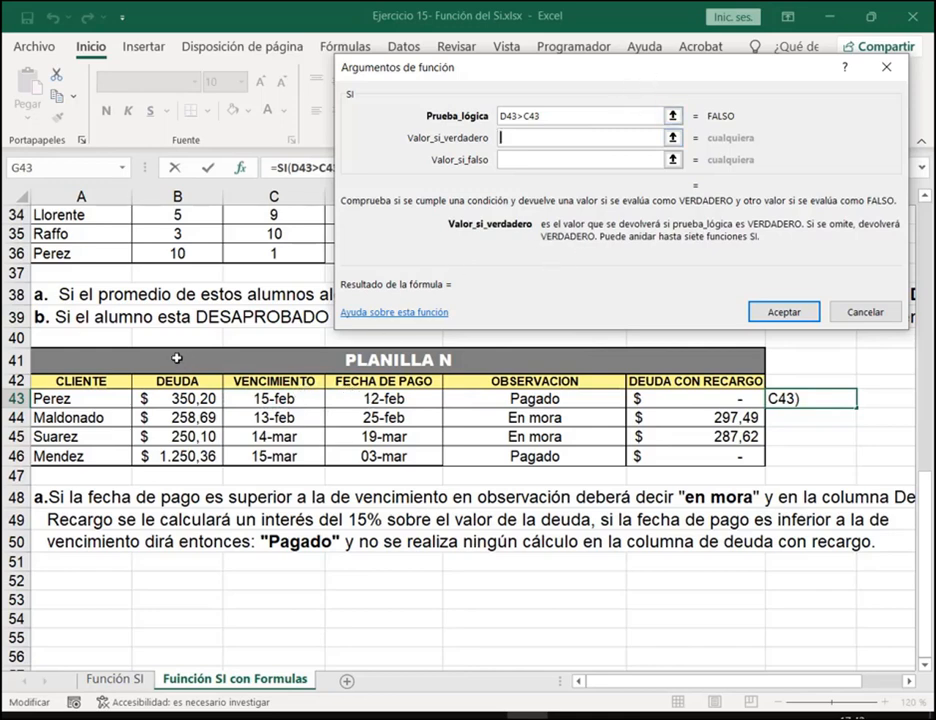
click(177, 399)
text(+)
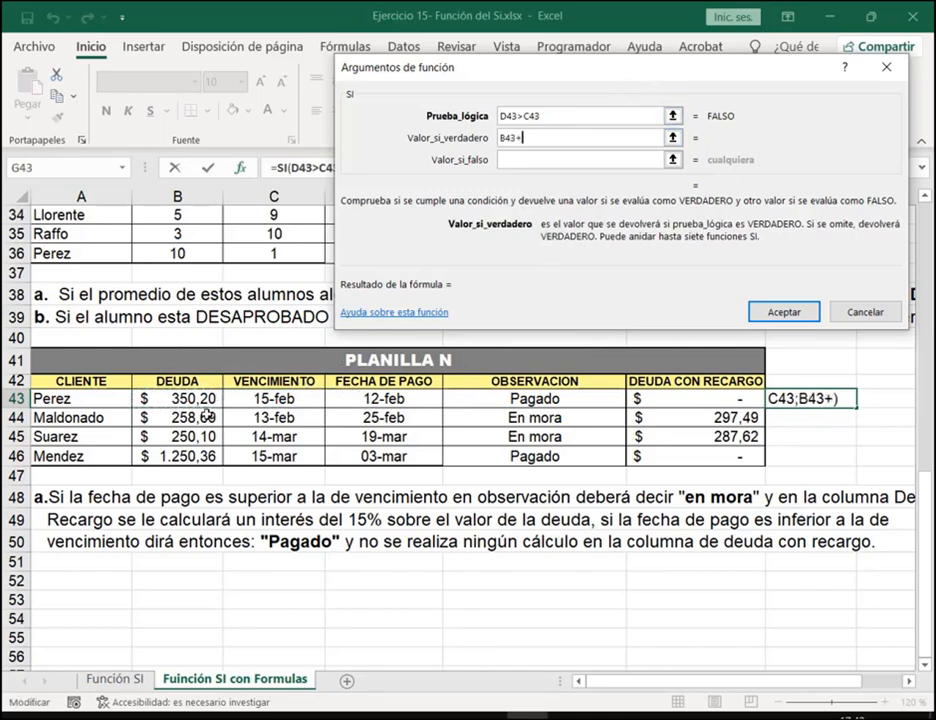
click(205, 416)
click(203, 399)
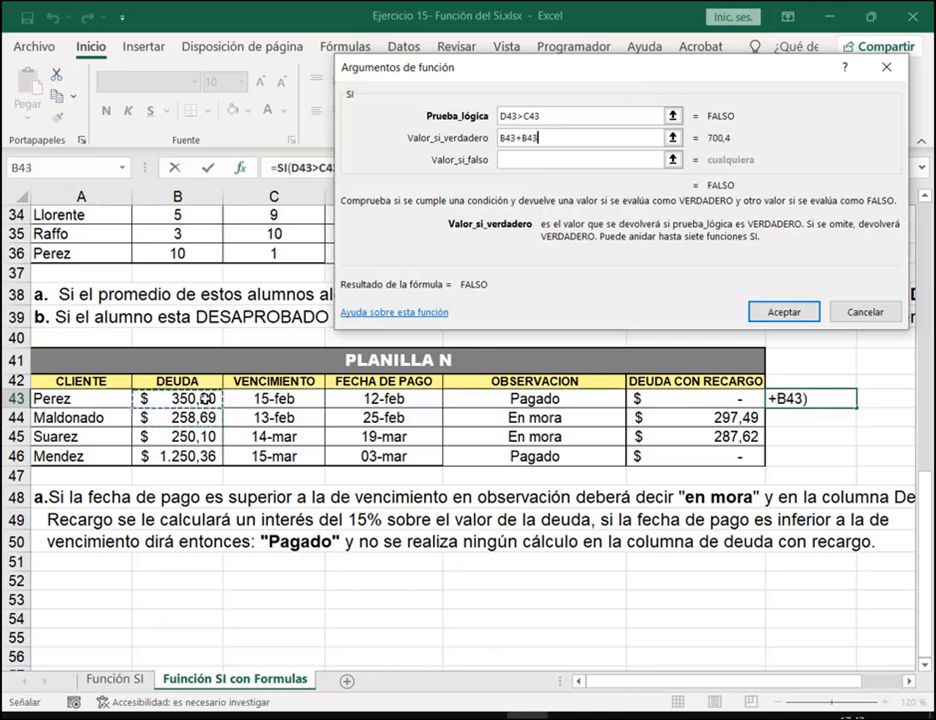
click(572, 136)
text(*)
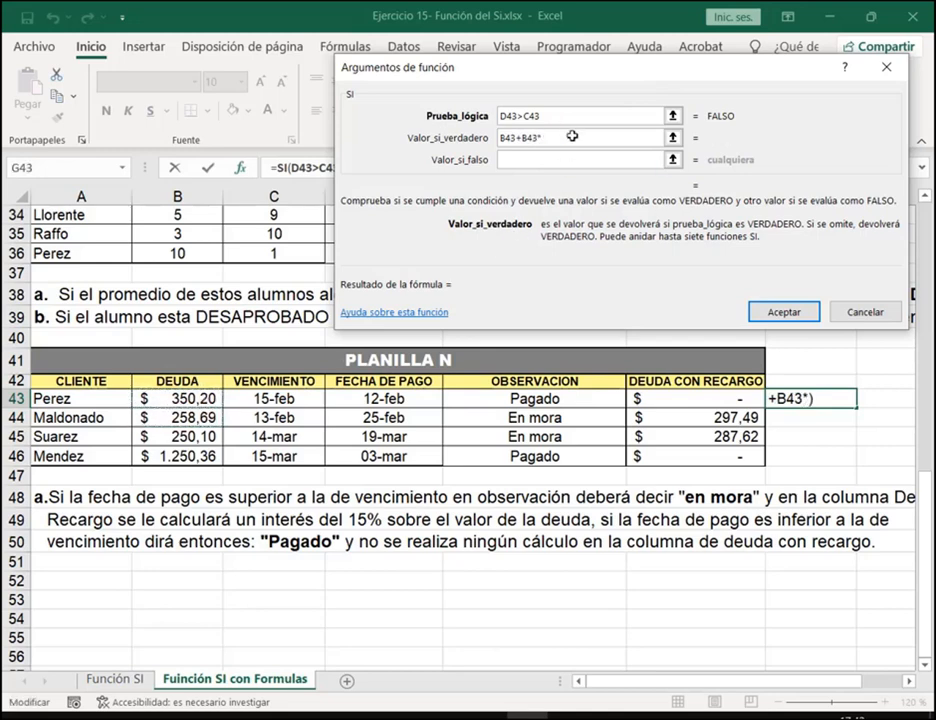
text(15)
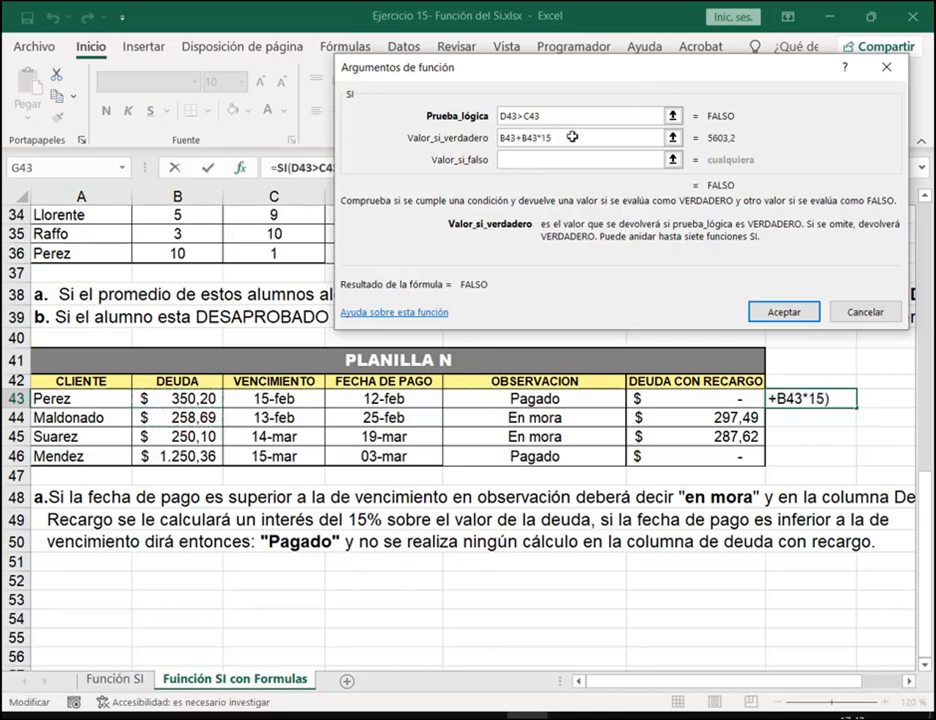
Set the G43 SI function's false value to 0 and fill the formula down to G46
key(Tab)
text(0)
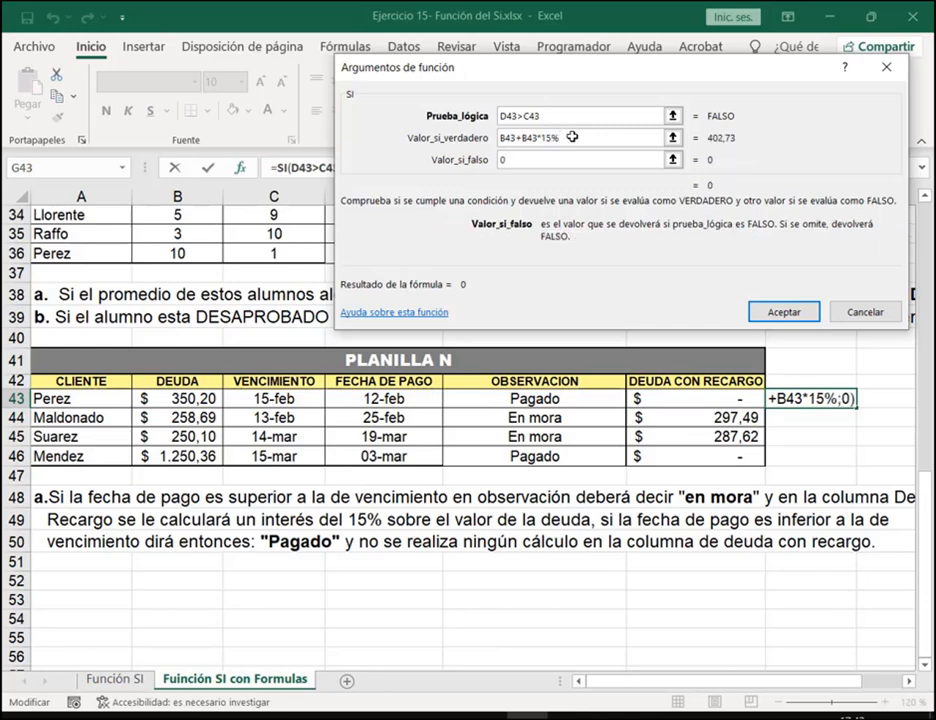
click(782, 312)
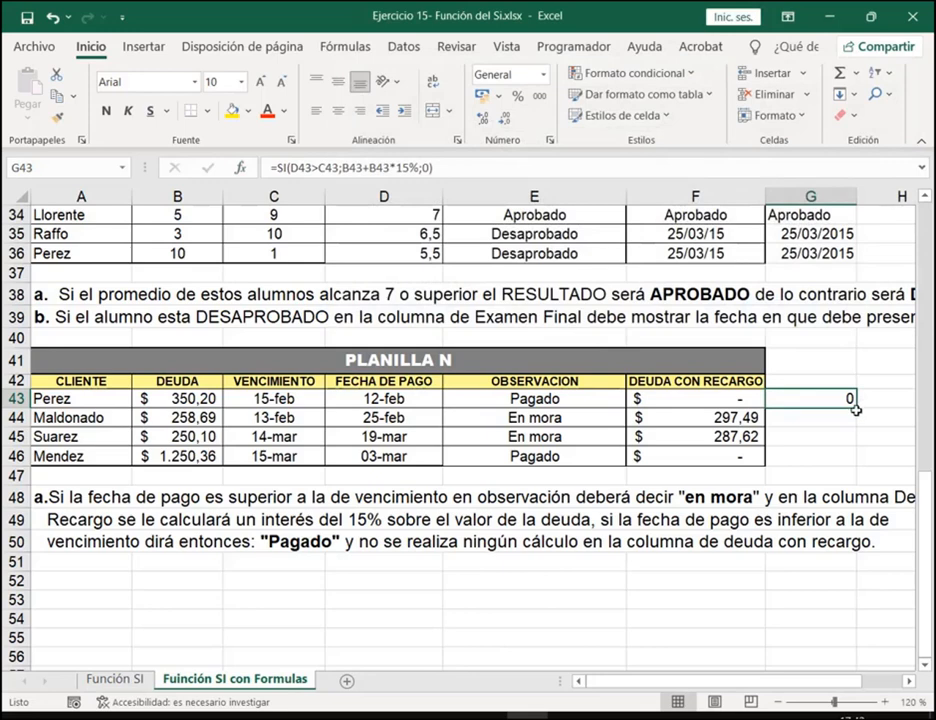
drag(856, 410, 857, 465)
Compare the alternative results in G43:G46 with the DEUDA CON RECARGO column
click(847, 442)
click(885, 412)
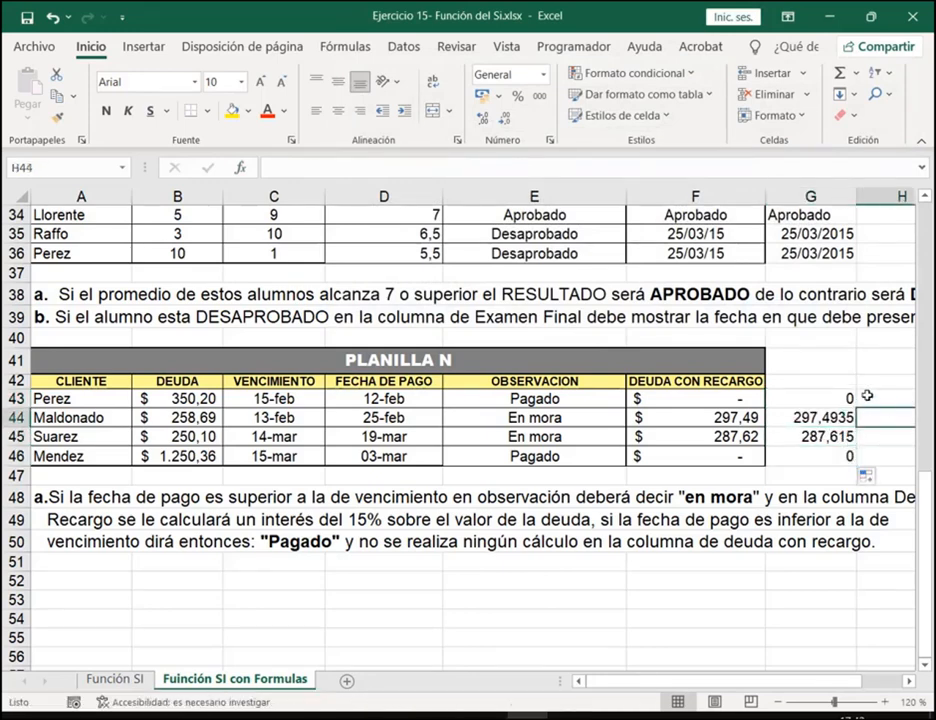
click(845, 398)
click(886, 398)
click(880, 422)
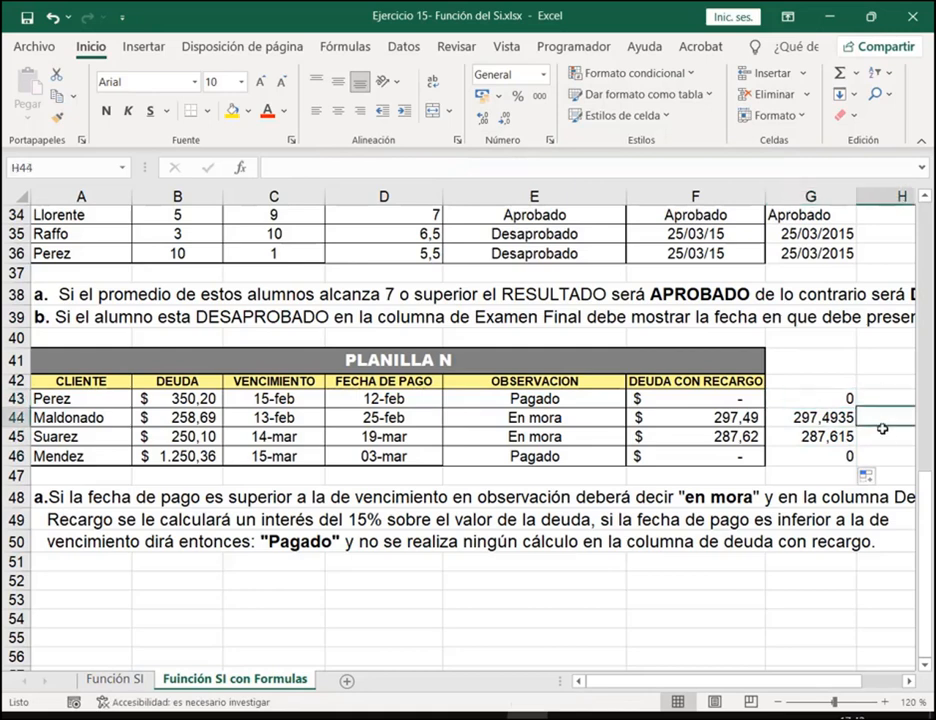
click(882, 433)
click(876, 380)
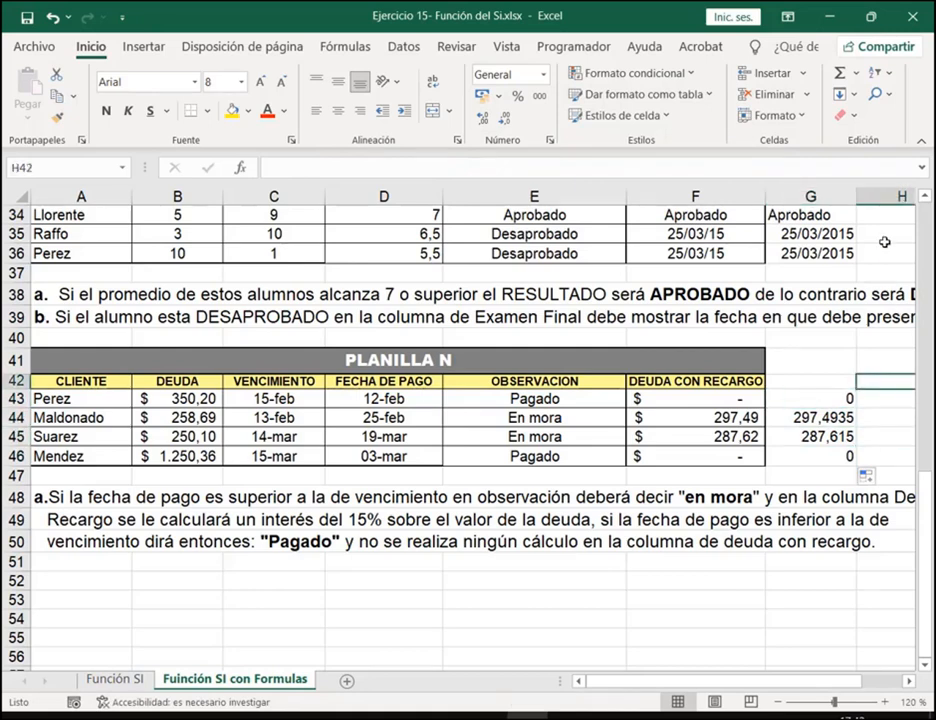